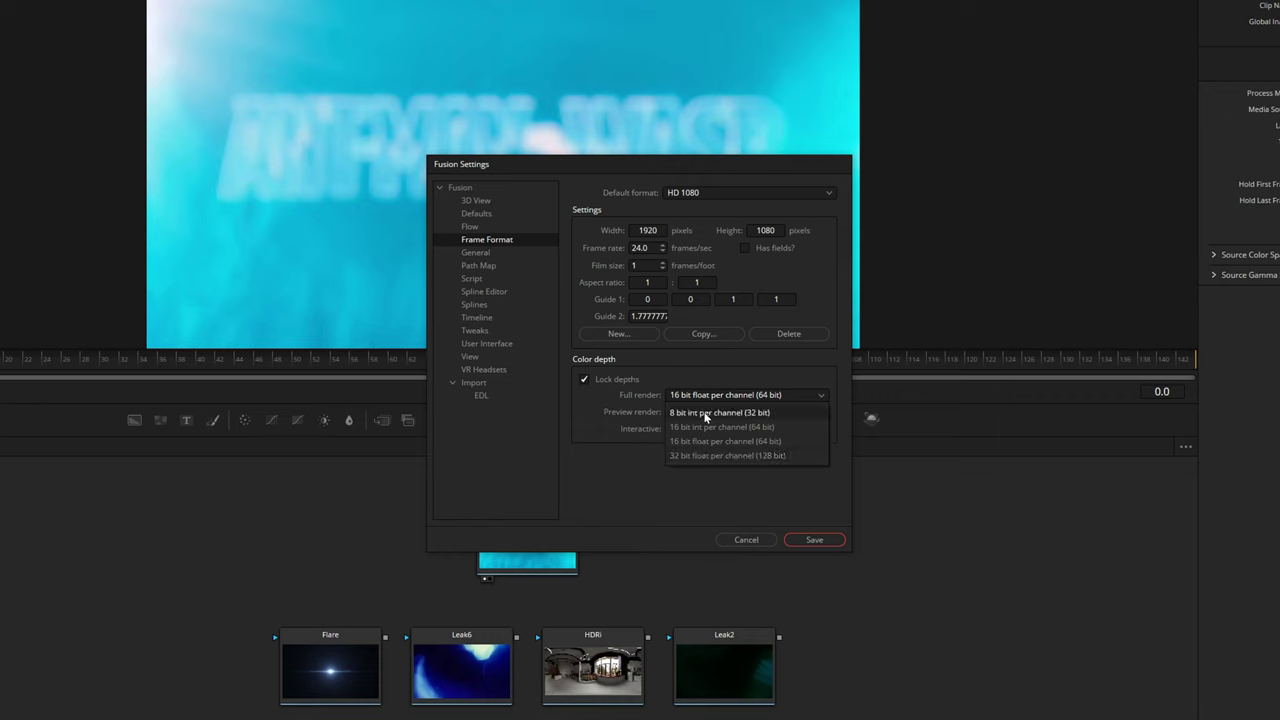
# Step: Set the full render color depth to 8 bit int per channel (32 bit) and save the Fusion settings
pyautogui.click(705, 416)
pyautogui.click(814, 539)
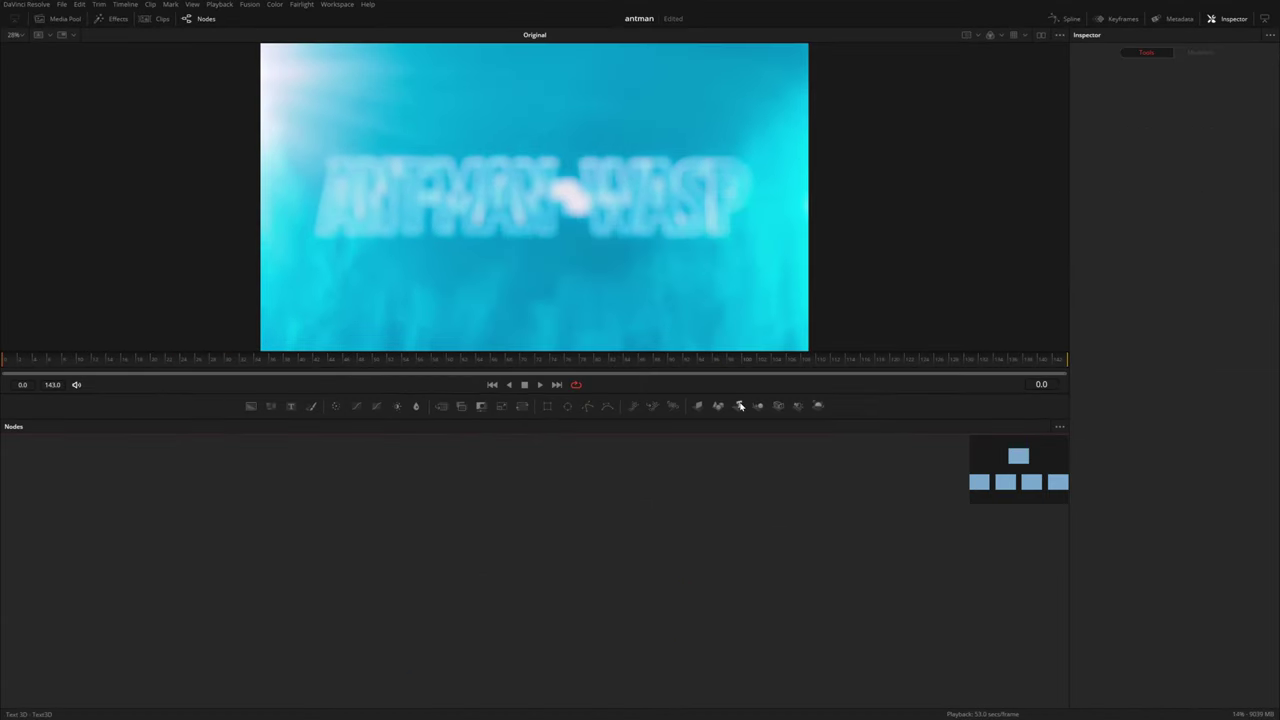
# Step: Add a Text 3D node to the empty area of the node graph and display it in the viewer
pyautogui.moveTo(740, 405); pyautogui.dragTo(560, 540)
pyautogui.press('1')
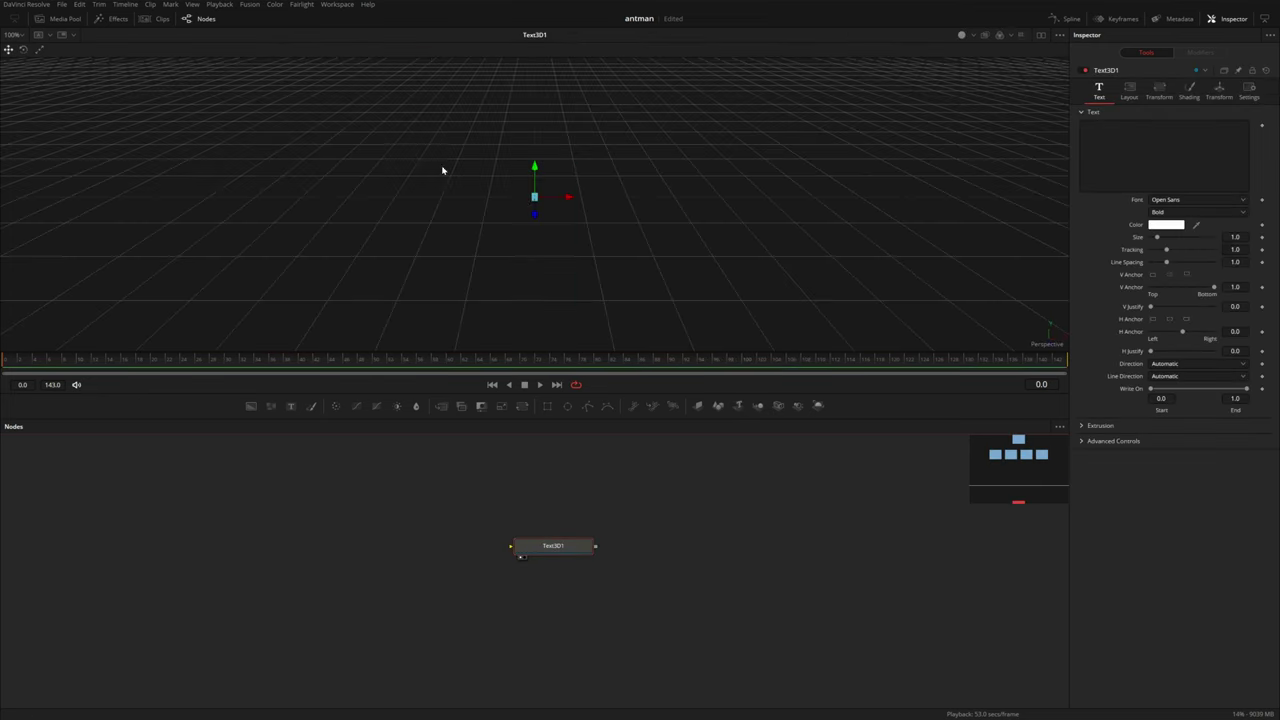
pyautogui.scroll(-2, 576, 234)
pyautogui.moveTo(576, 234); pyautogui.dragTo(549, 183)
# Step: Enter the 3D text "ANT-MAN WASP" in capitals, with a wide gap between the two names
pyautogui.click(1150, 155)
pyautogui.press('capslock')
pyautogui.write('ANT-MAN')
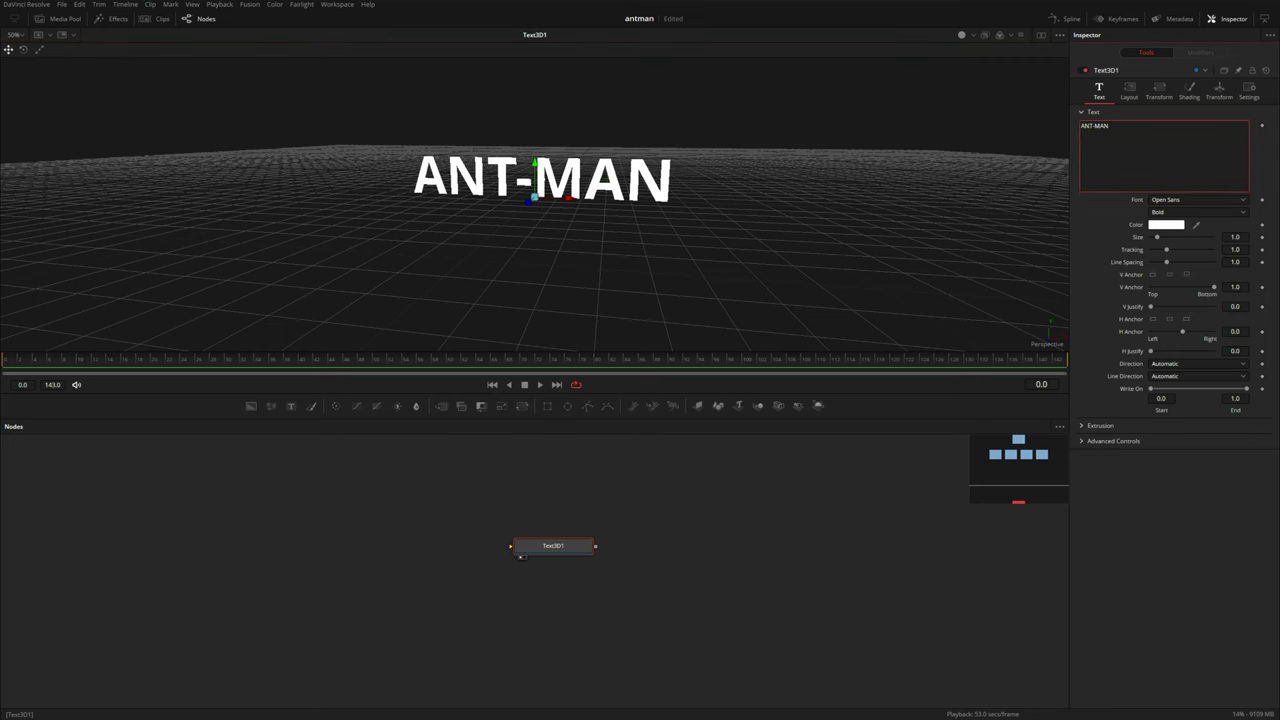
pyautogui.write('  WASP')
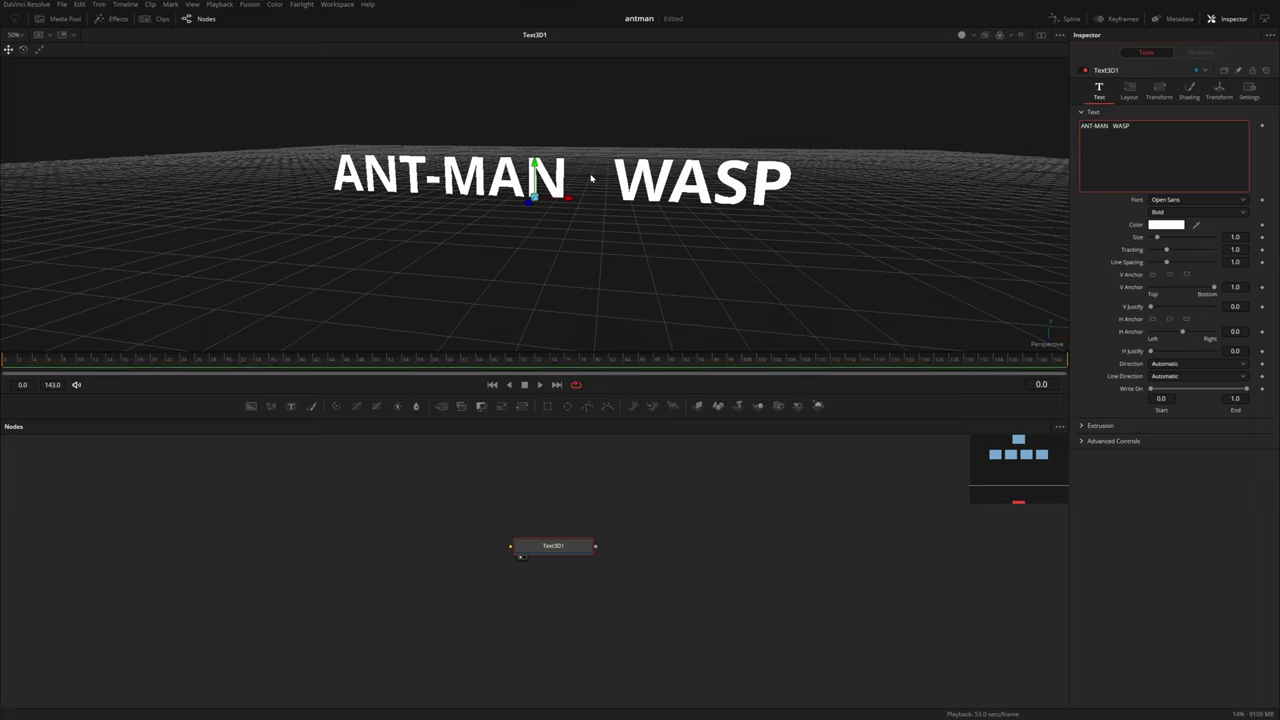
# Step: Set the 3D text's font to Karantina with the Regular style
pyautogui.click(1175, 201)
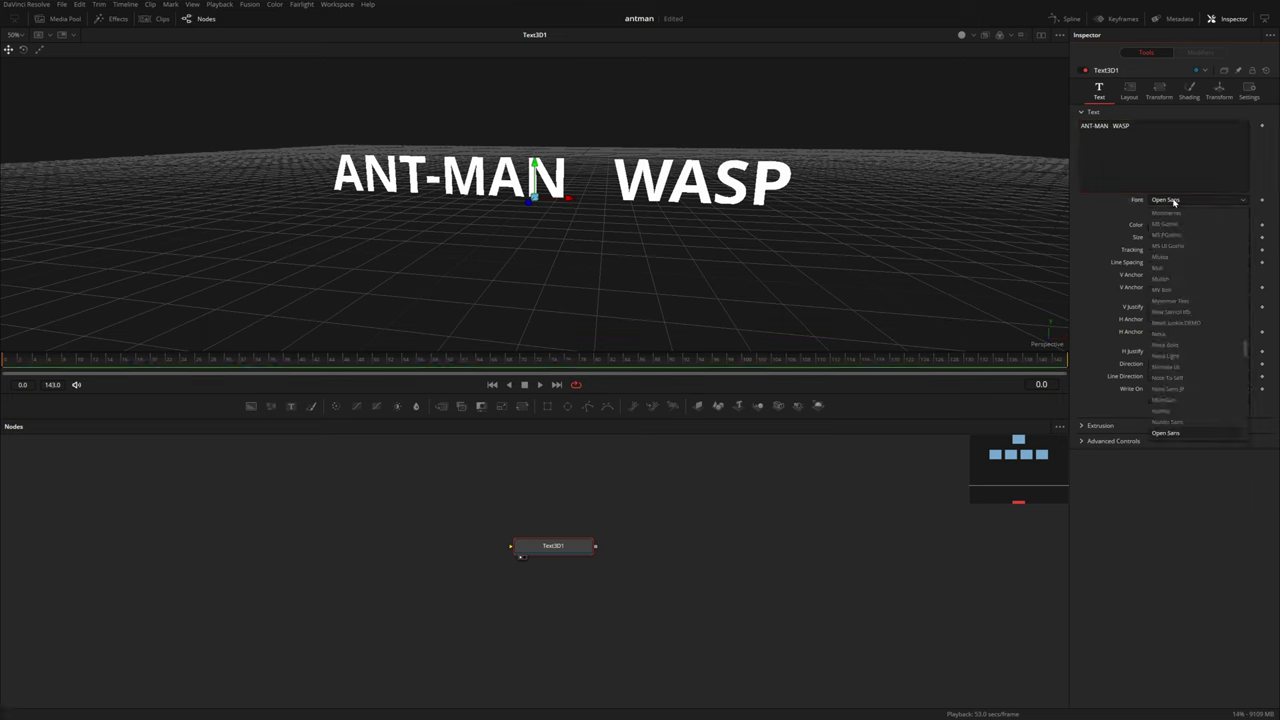
pyautogui.write('kar')
pyautogui.press('Return')
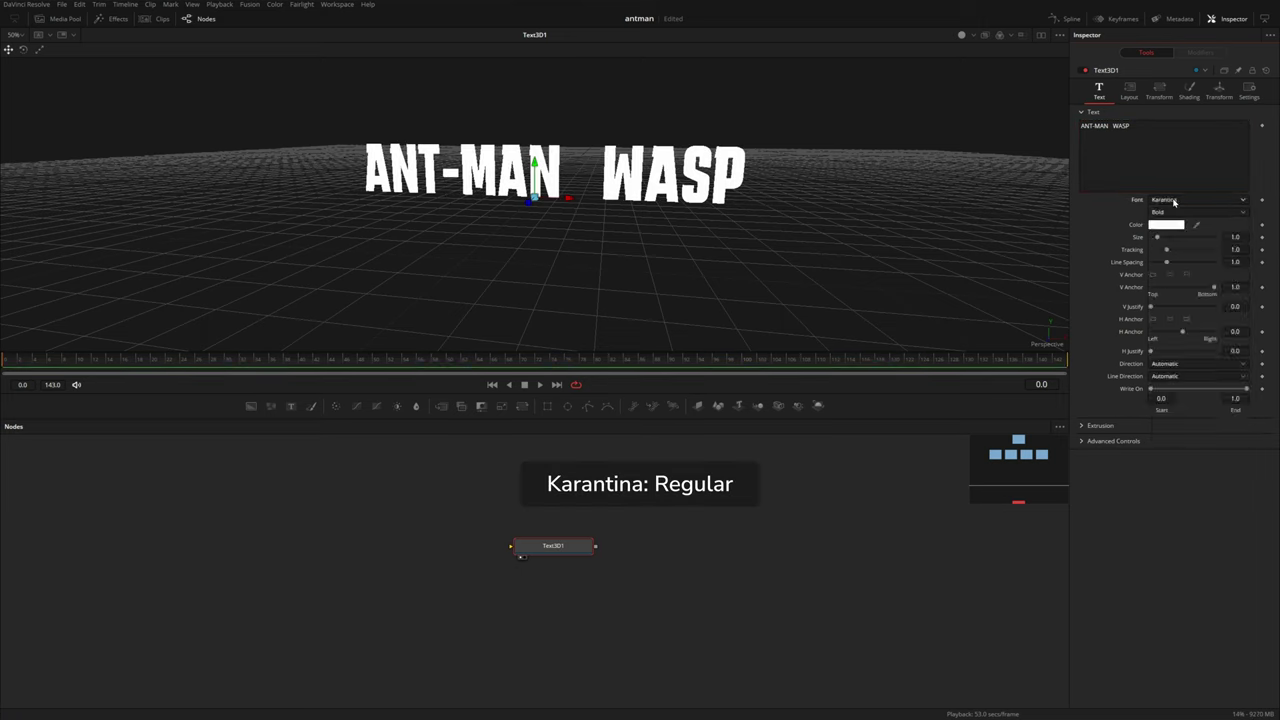
pyautogui.click(1169, 212)
pyautogui.press('r')
pyautogui.press('Return')
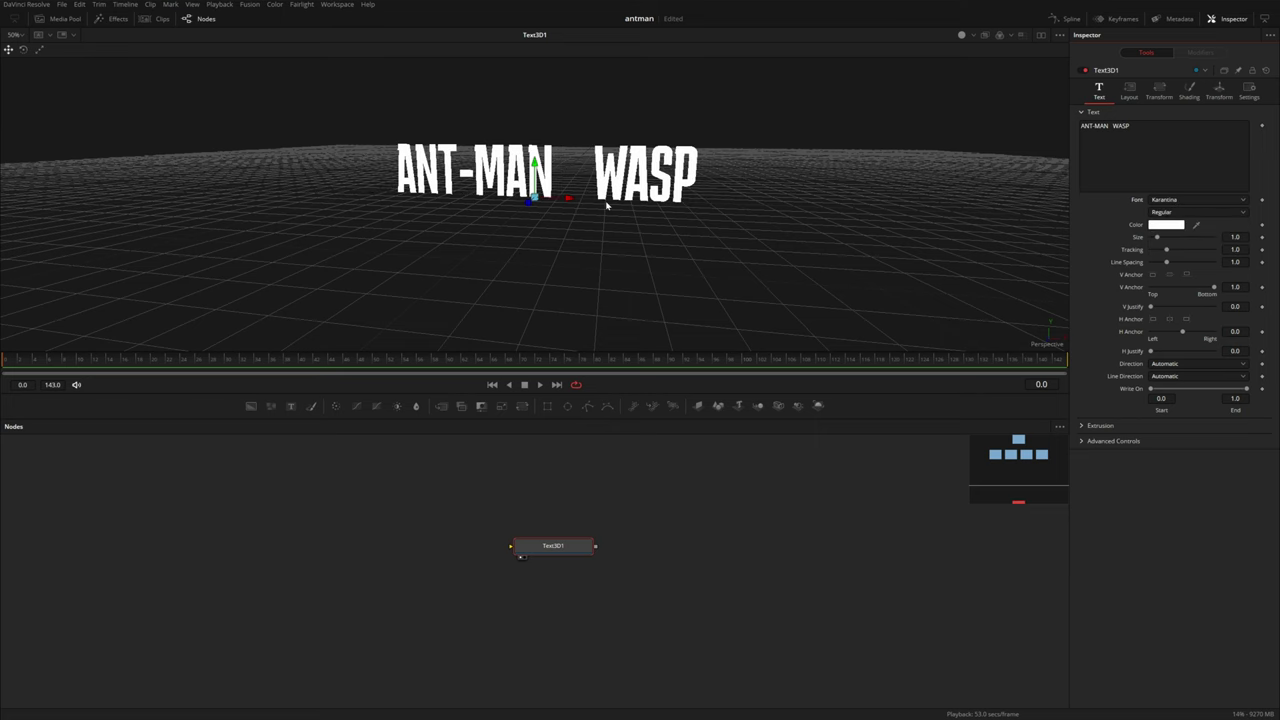
pyautogui.press('capslock')
# Step: Set the 3D text's vertical anchor to about 0.32 and switch its shading material type to Image
pyautogui.scroll(4, 590, 197)
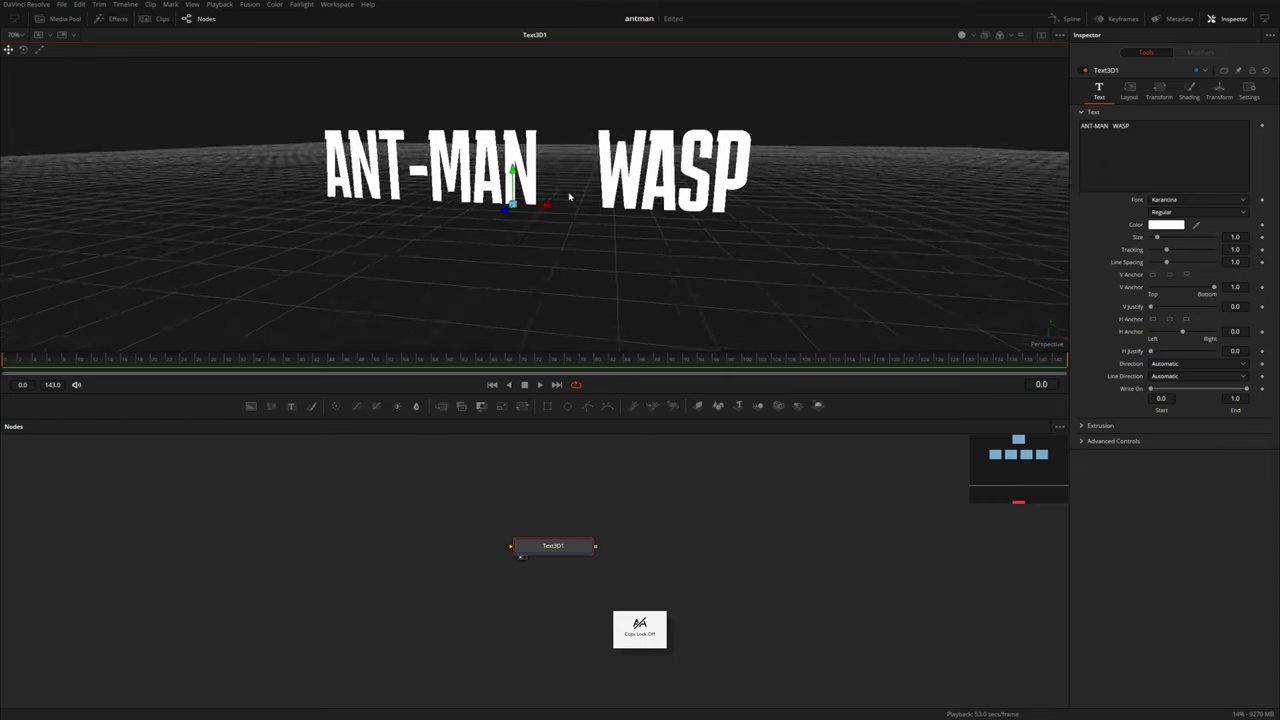
pyautogui.moveTo(1214, 287); pyautogui.dragTo(1192, 289)
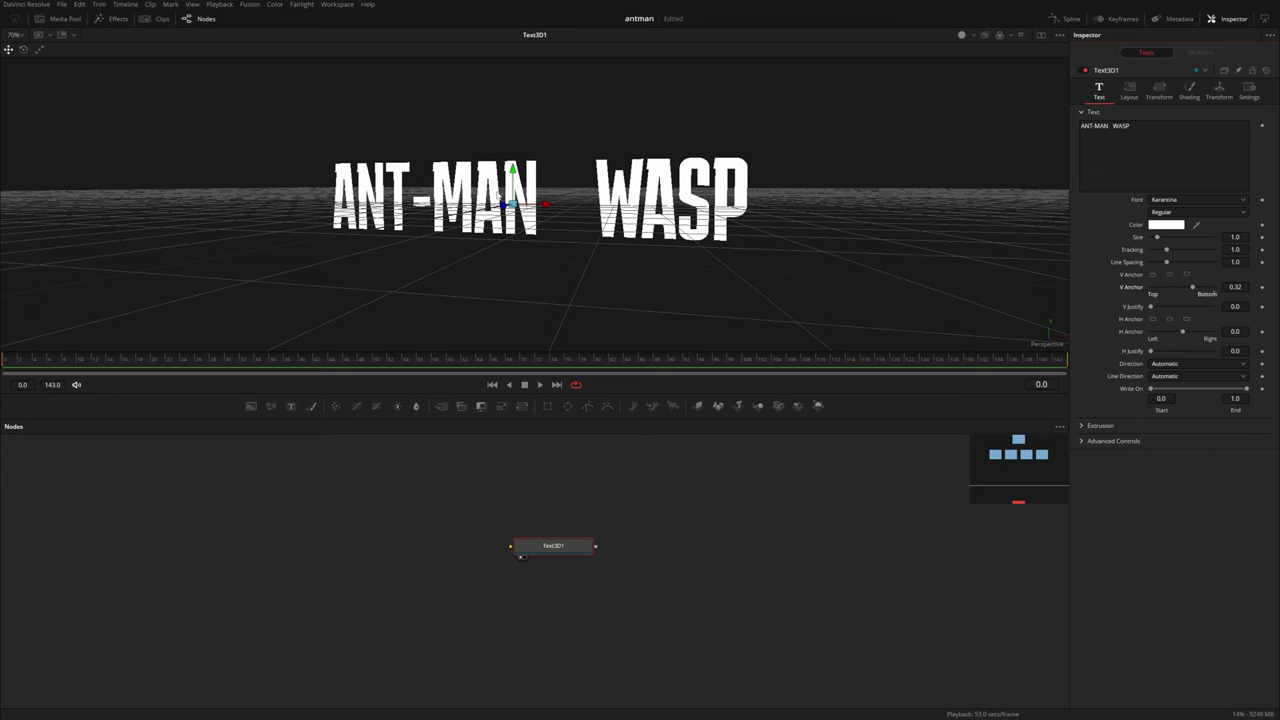
pyautogui.scroll(3, 600, 206)
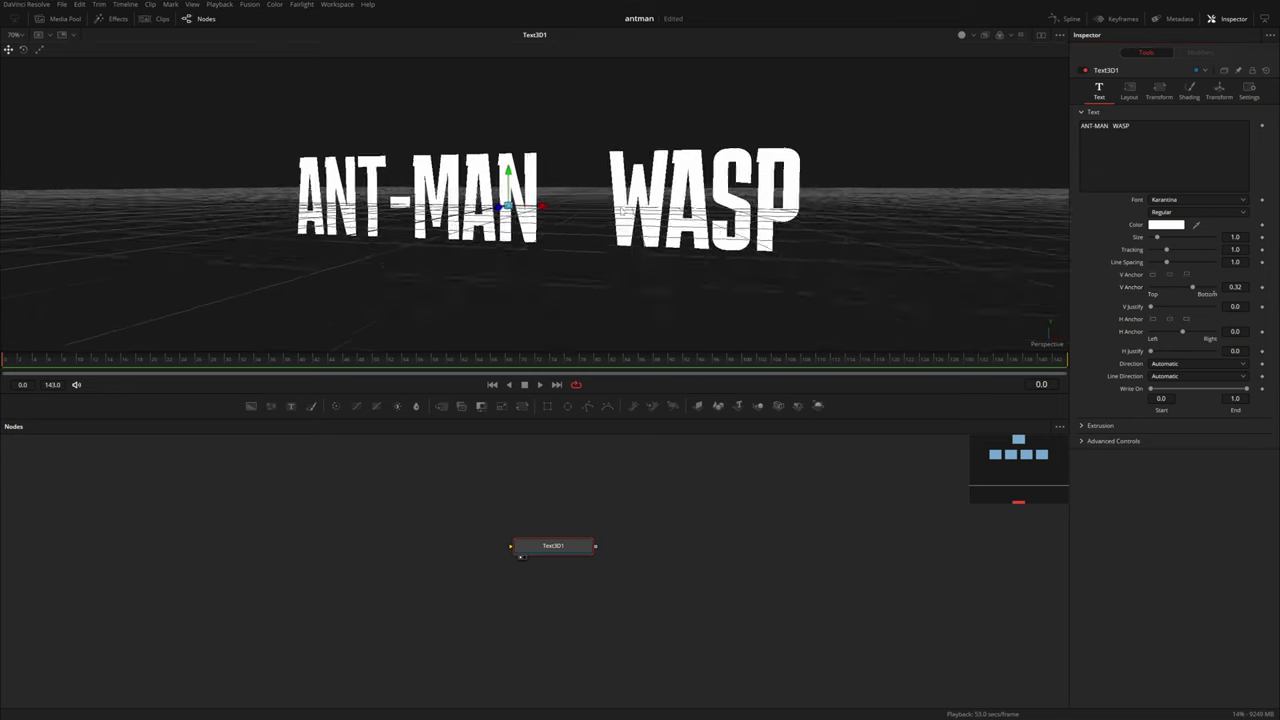
pyautogui.scroll(2, 637, 214)
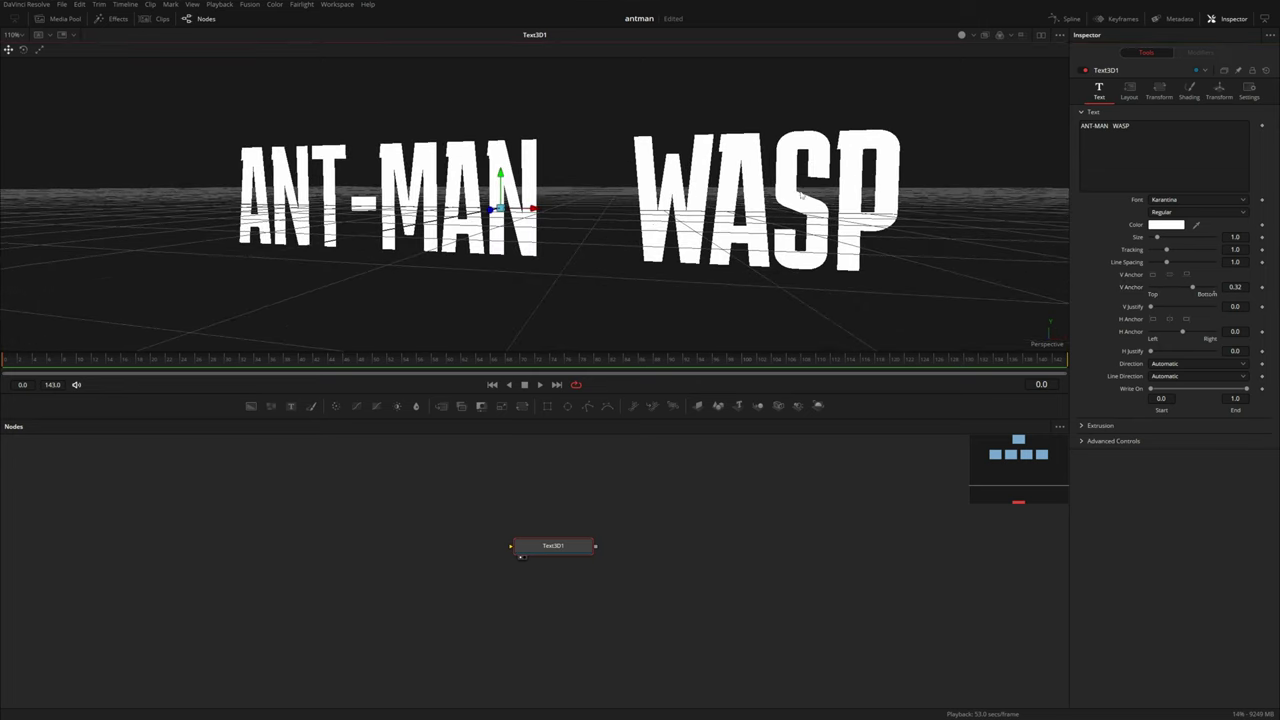
pyautogui.click(1192, 92)
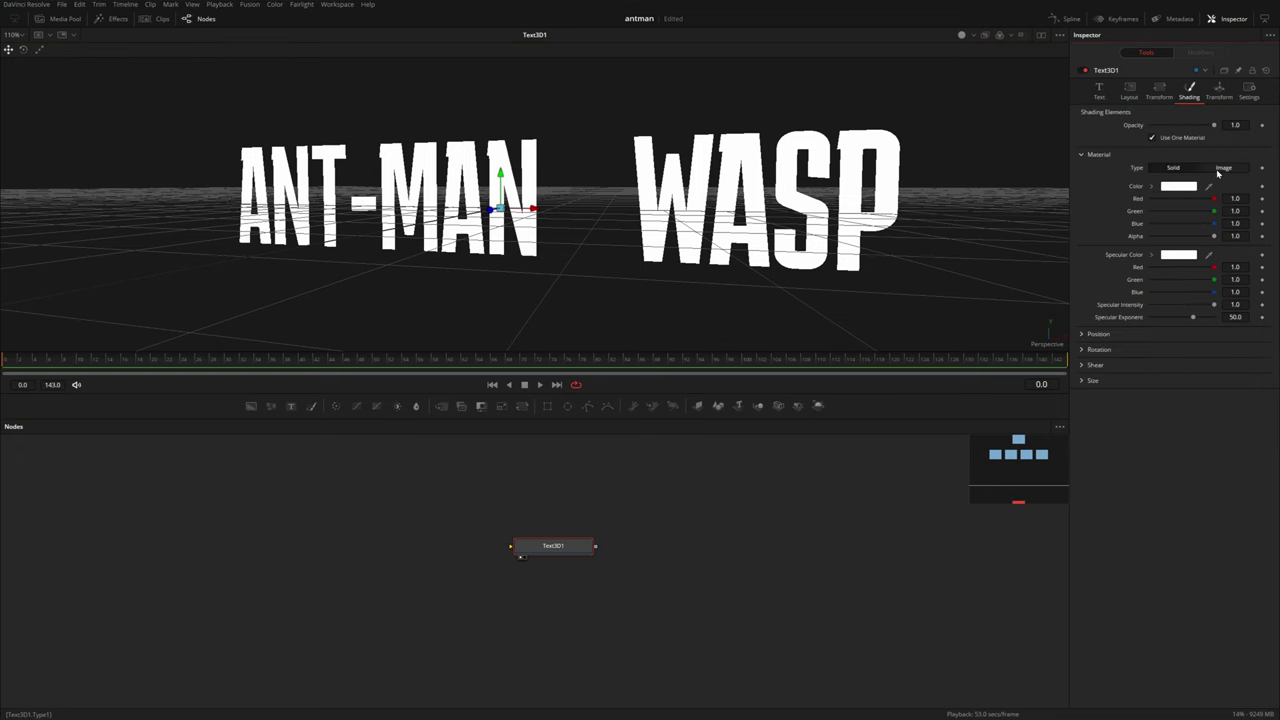
pyautogui.click(1221, 168)
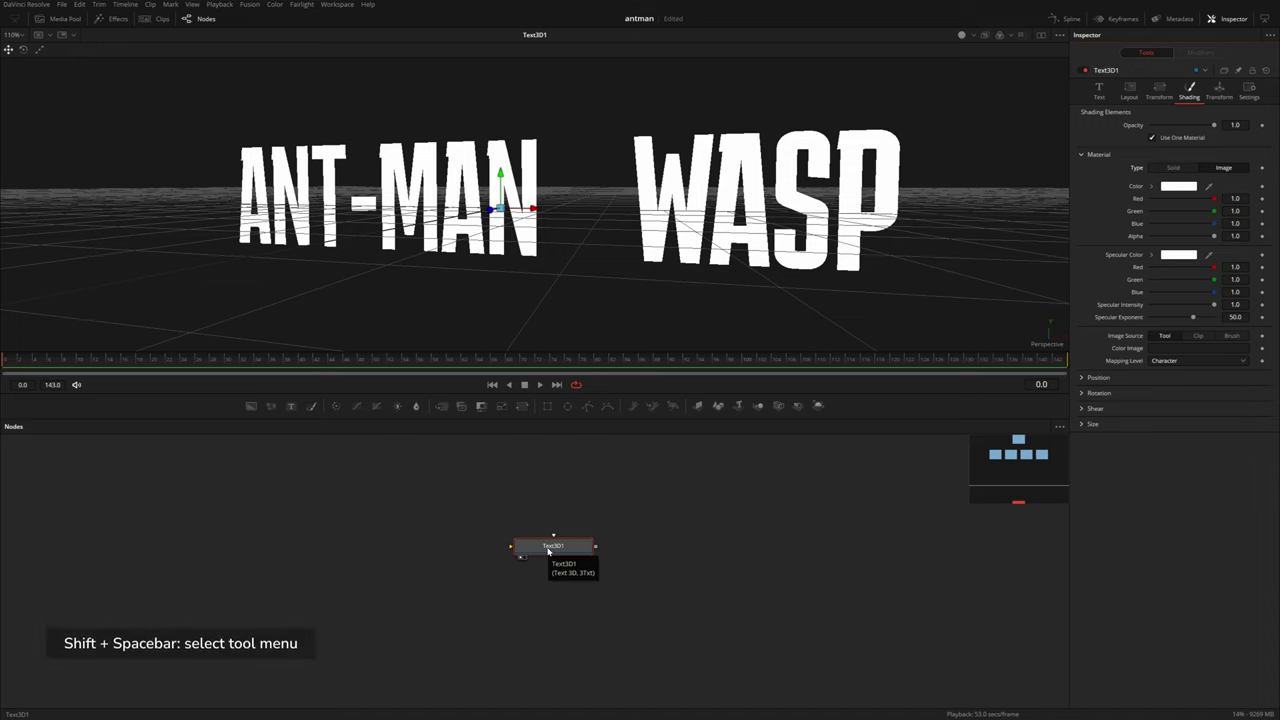
# Step: Add a Replace Material 3D node after Text3D1, show it in the viewer and place it below the text node
pyautogui.hotkey('shift', 'space')
pyautogui.write('repl')
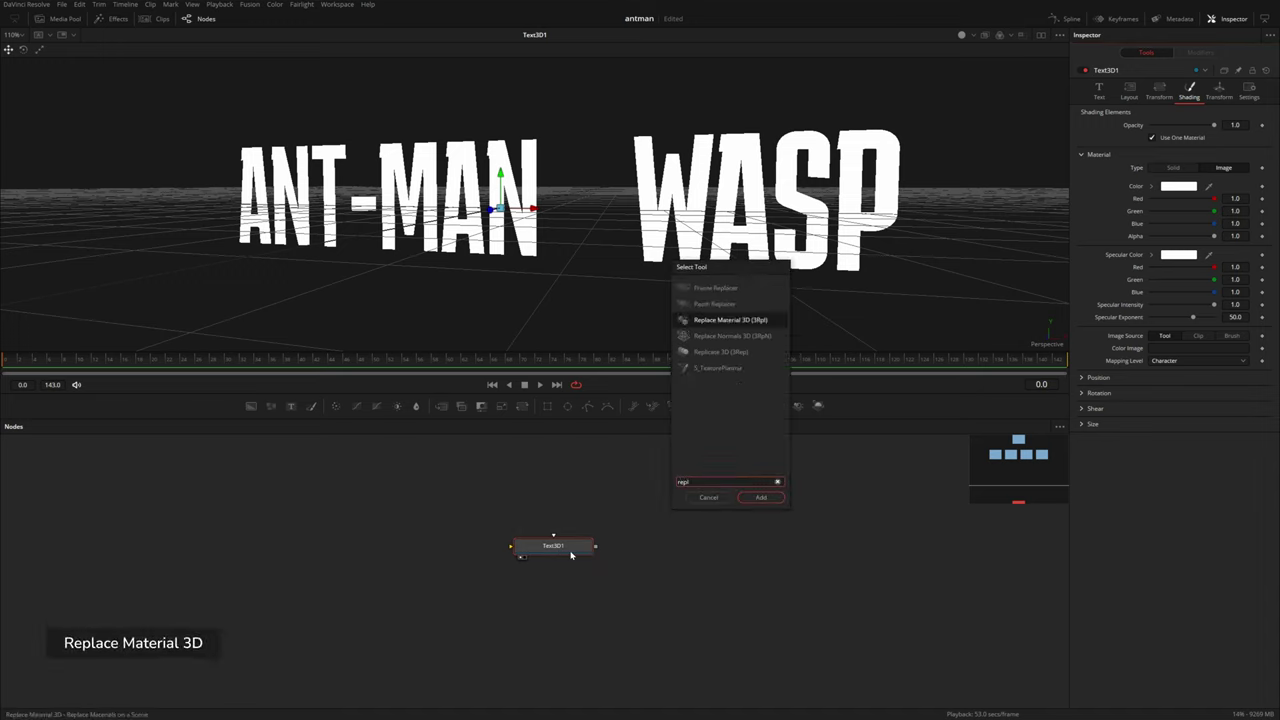
pyautogui.press('Return')
pyautogui.moveTo(654, 551); pyautogui.dragTo(629, 334)
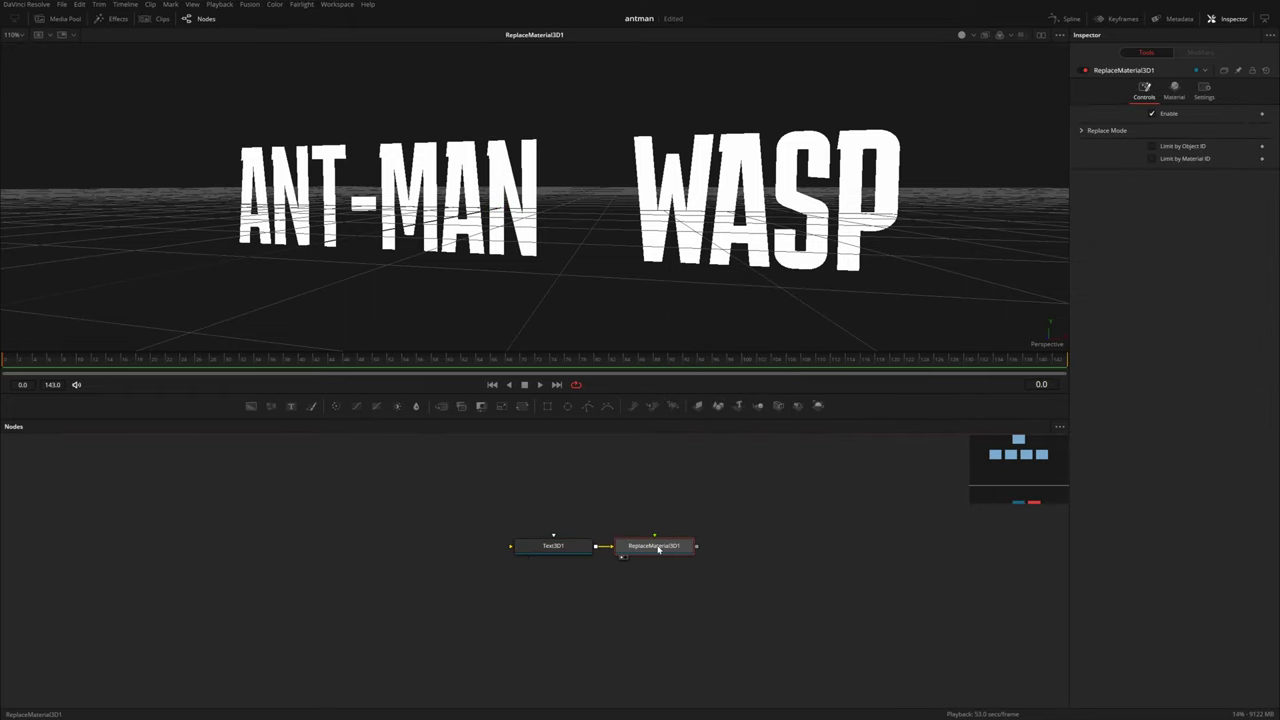
pyautogui.moveTo(659, 549); pyautogui.dragTo(549, 650)
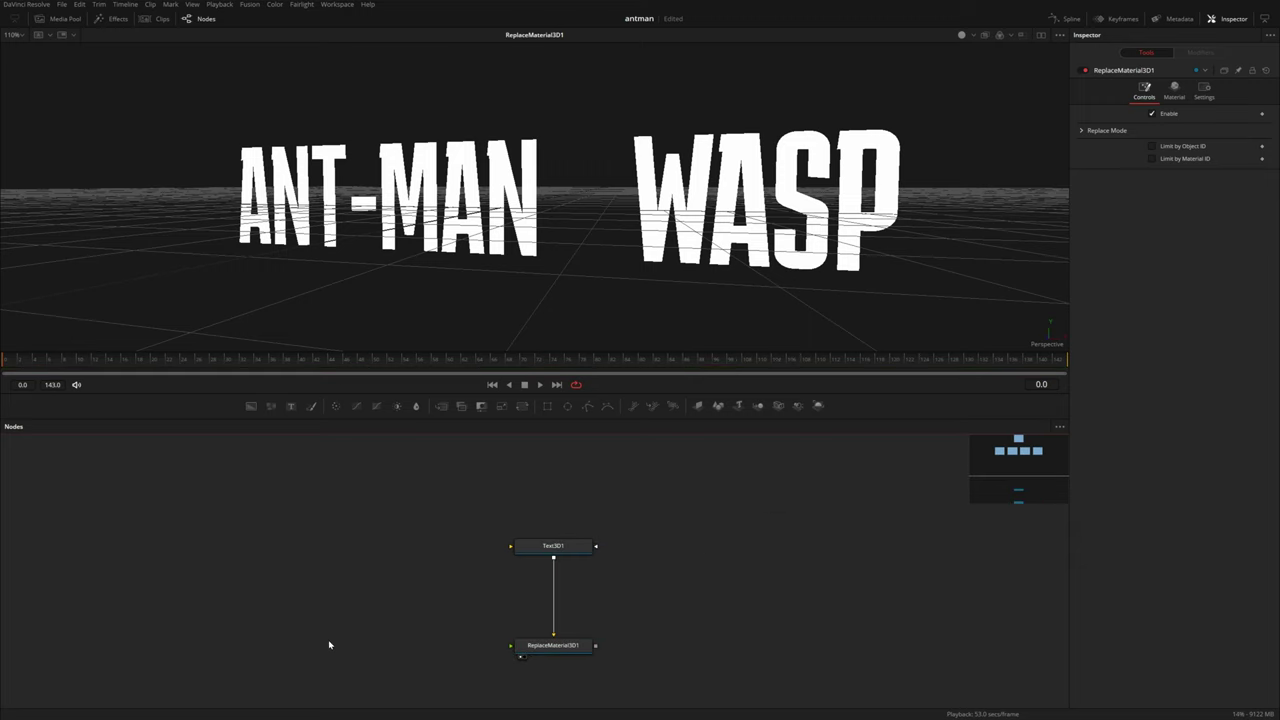
# Step: Add a Cook Torrance material node and connect its output to the material input of ReplaceMaterial3D1
pyautogui.hotkey('shift', 'space')
pyautogui.write('replcoo')
pyautogui.press('Return')
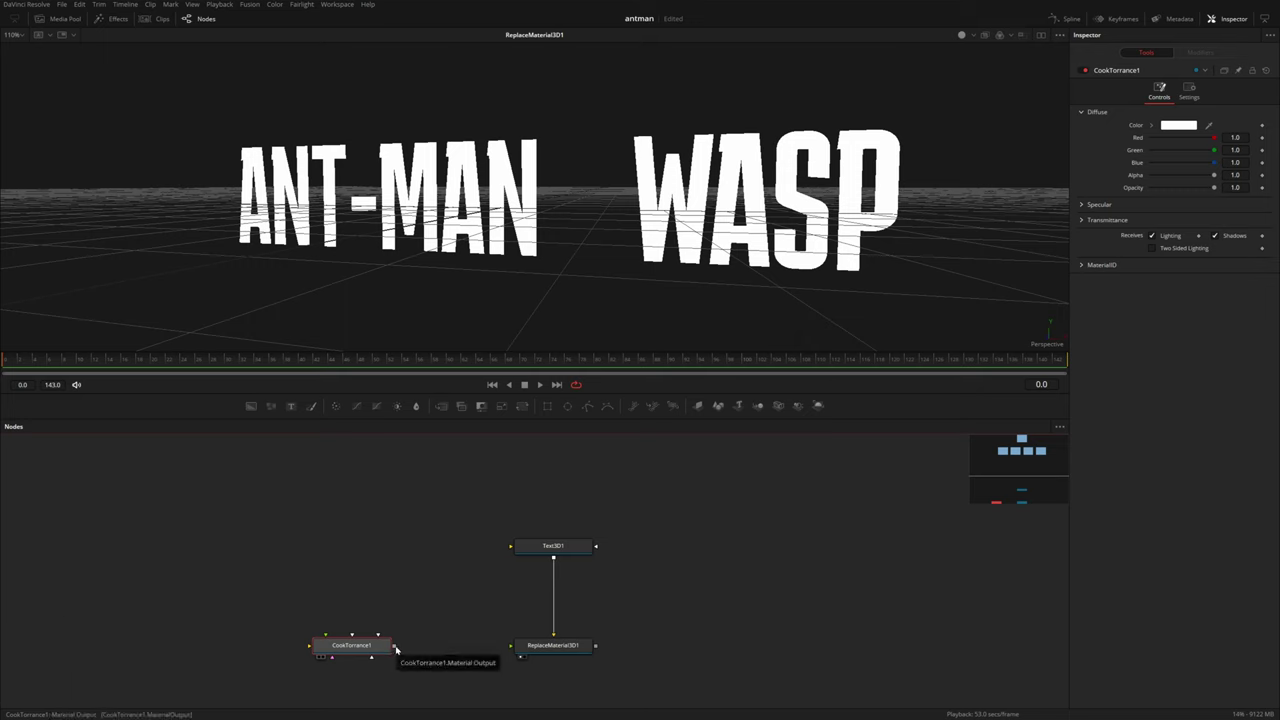
pyautogui.moveTo(395, 650); pyautogui.dragTo(514, 645)
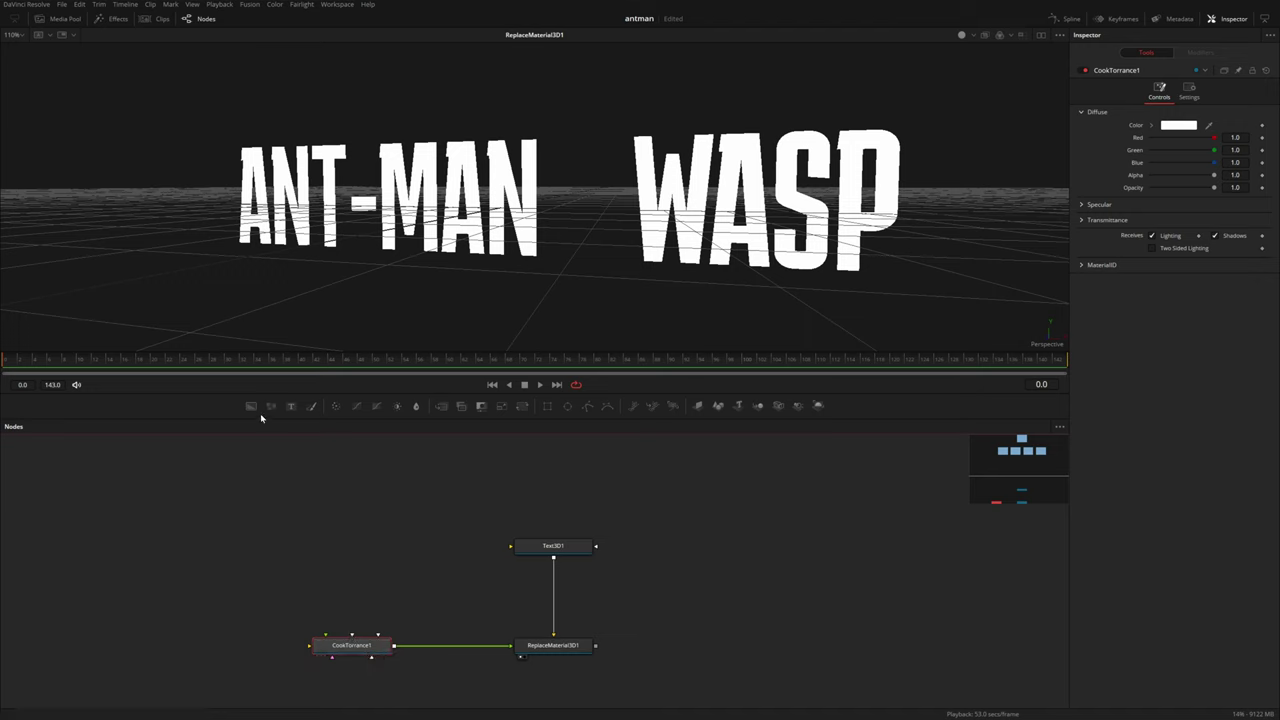
# Step: Add a Background node above CookTorrance1, show it in the viewer and set its type to Vertical
pyautogui.moveTo(249, 409); pyautogui.dragTo(370, 536)
pyautogui.press('1')
pyautogui.click(1170, 142)
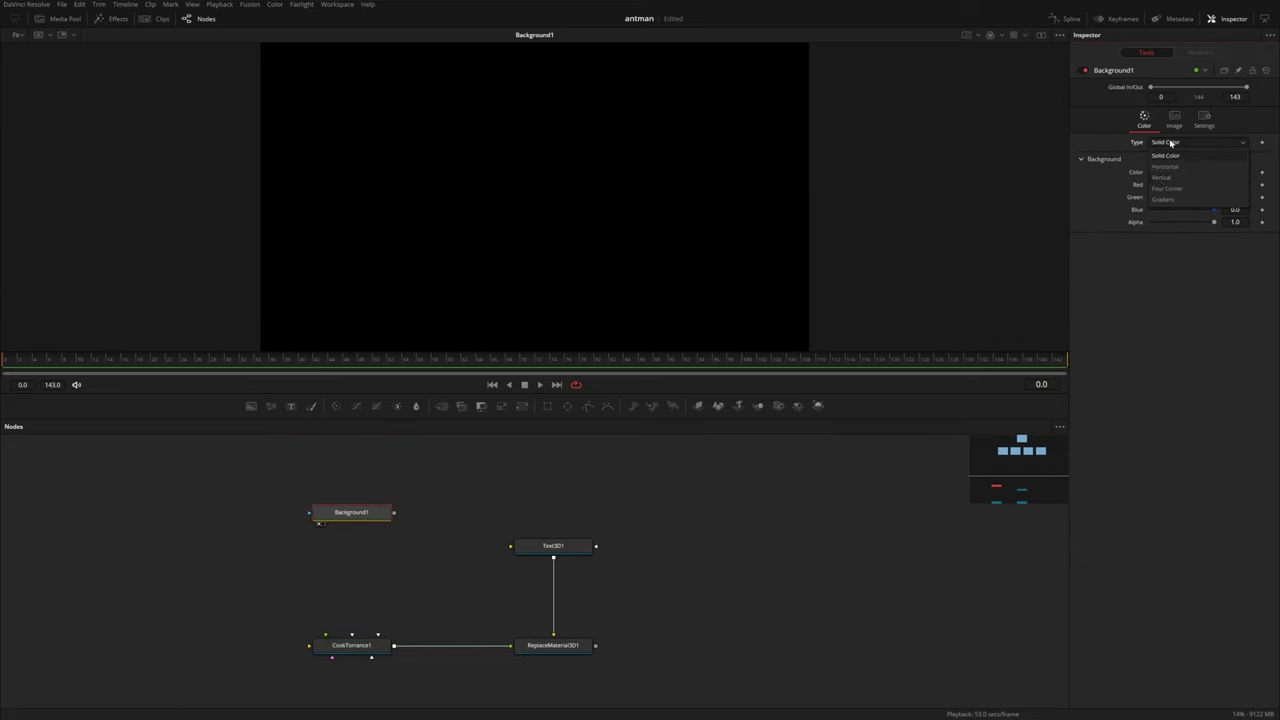
pyautogui.click(1162, 177)
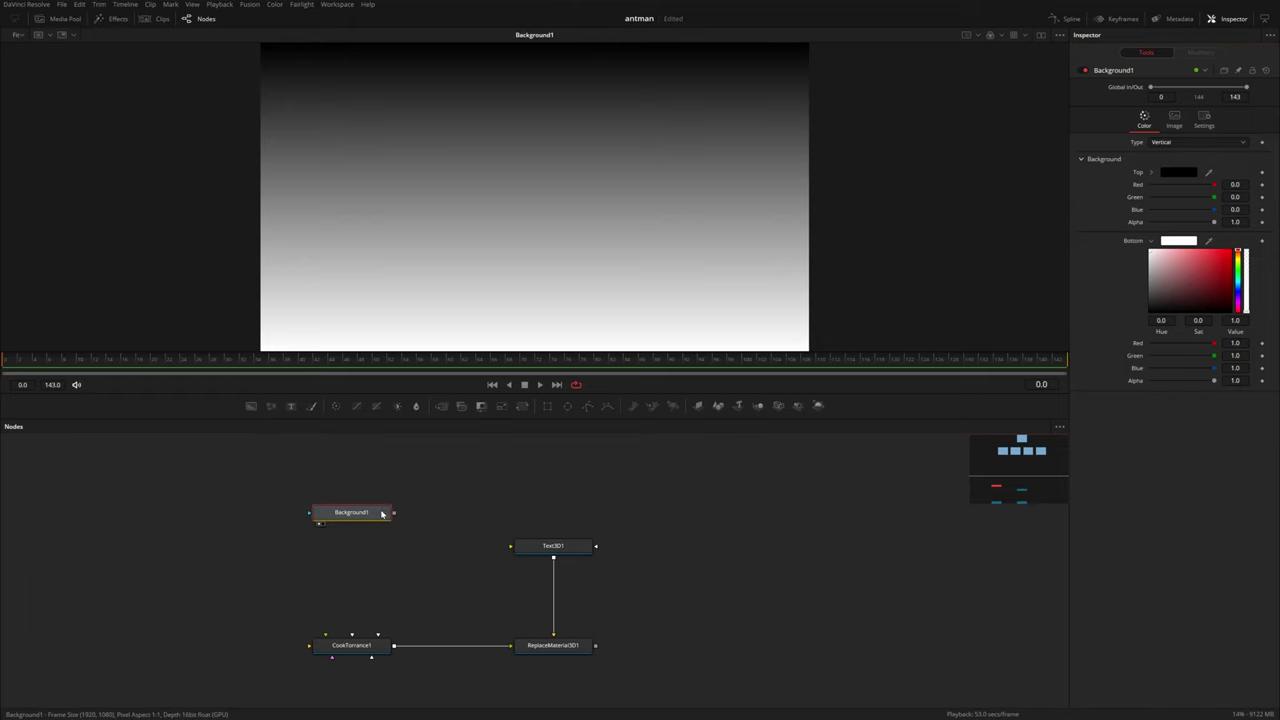
# Step: Add a Mosaic Blur node after Background1, place it directly below and display it in the viewer
pyautogui.hotkey('shift', 'space')
pyautogui.write('mosaic')
pyautogui.press('Return')
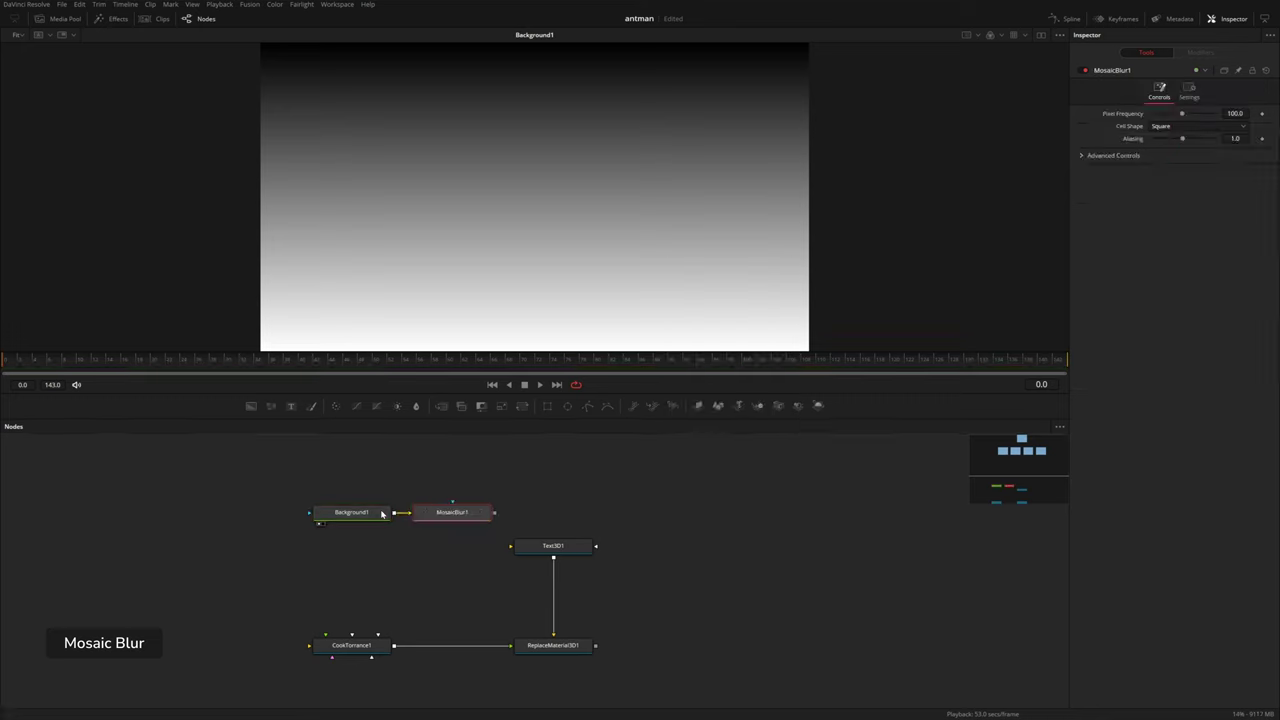
pyautogui.moveTo(455, 513); pyautogui.dragTo(353, 548)
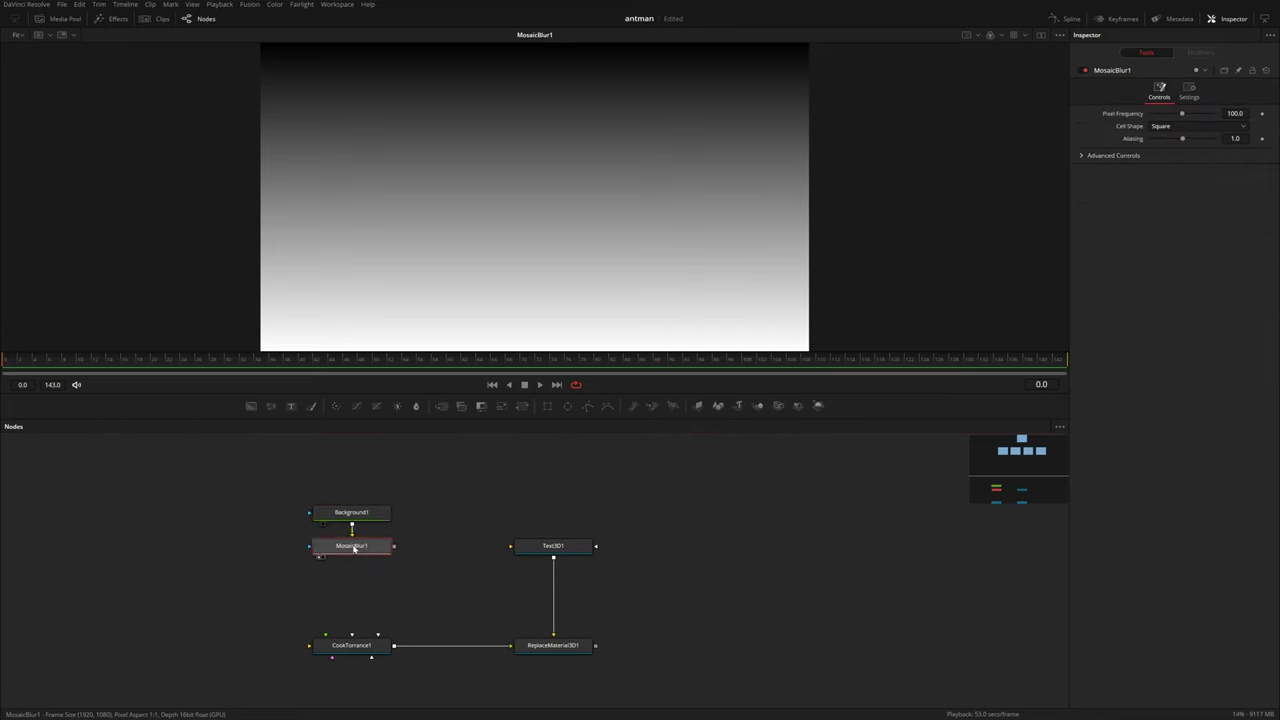
# Step: Set the mosaic blur's cell shape to Hexagon and its pixel frequency to about 19.1
pyautogui.click(1191, 128)
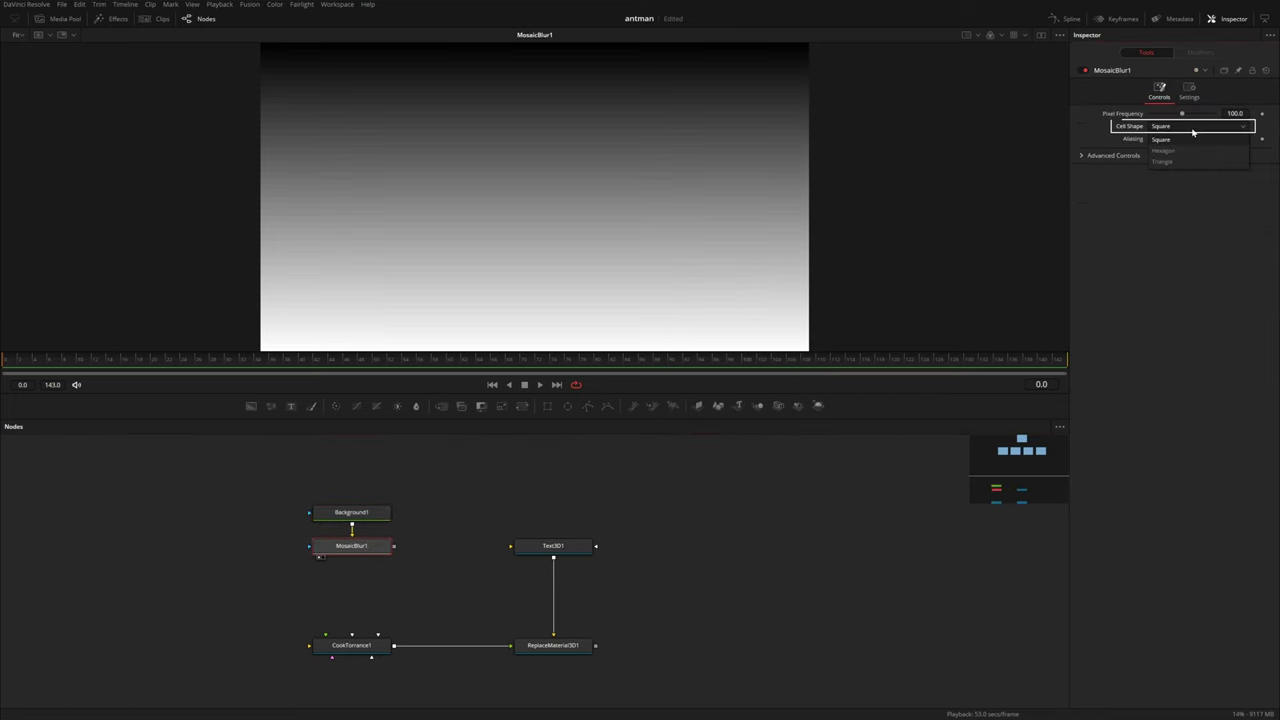
pyautogui.click(1168, 150)
pyautogui.moveTo(1183, 115); pyautogui.dragTo(1156, 117)
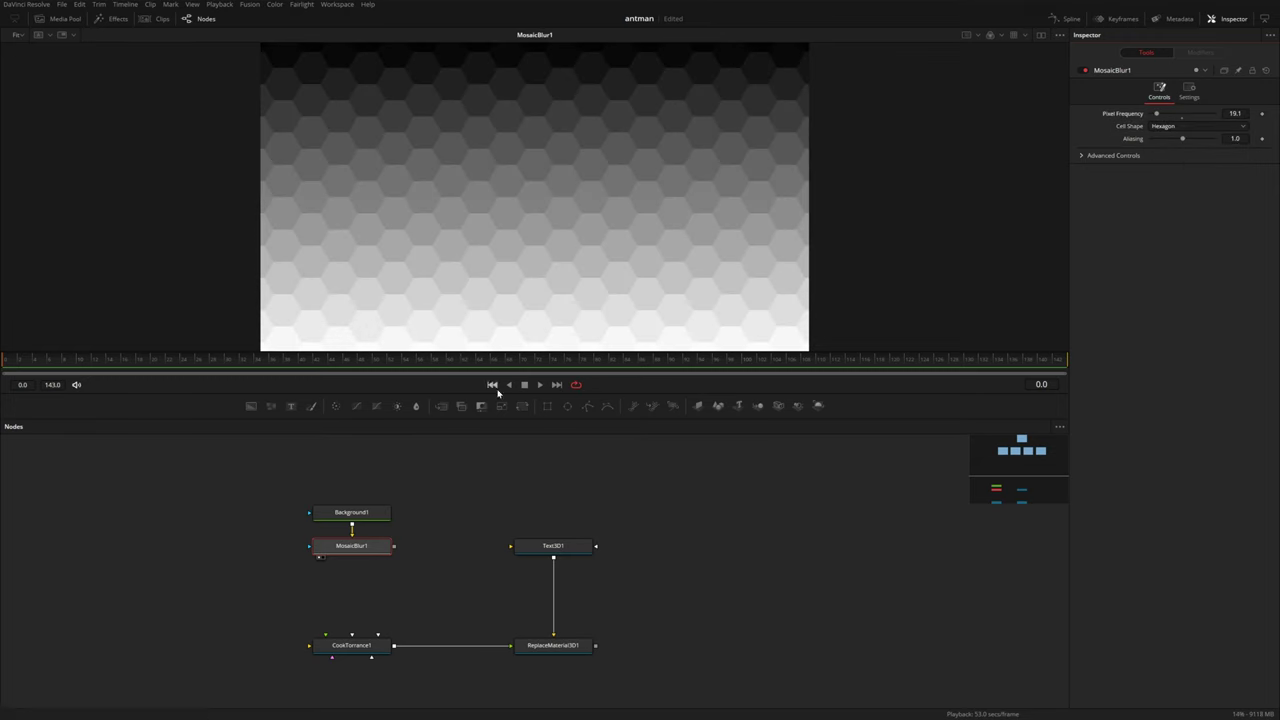
# Step: Add a BumpMap node after MosaicBlur1 and connect it to CookTorrance1's Bumpmap Material input
pyautogui.hotkey('shift', 'space')
pyautogui.write('bum')
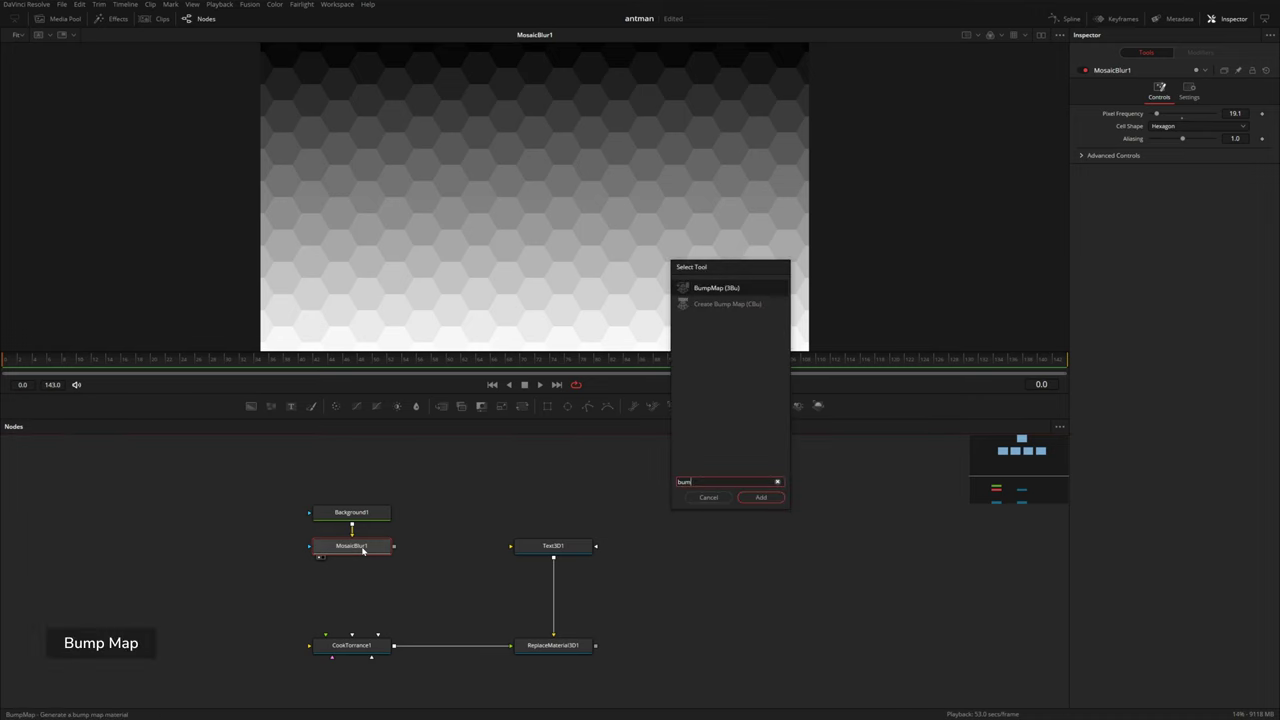
pyautogui.press('Return')
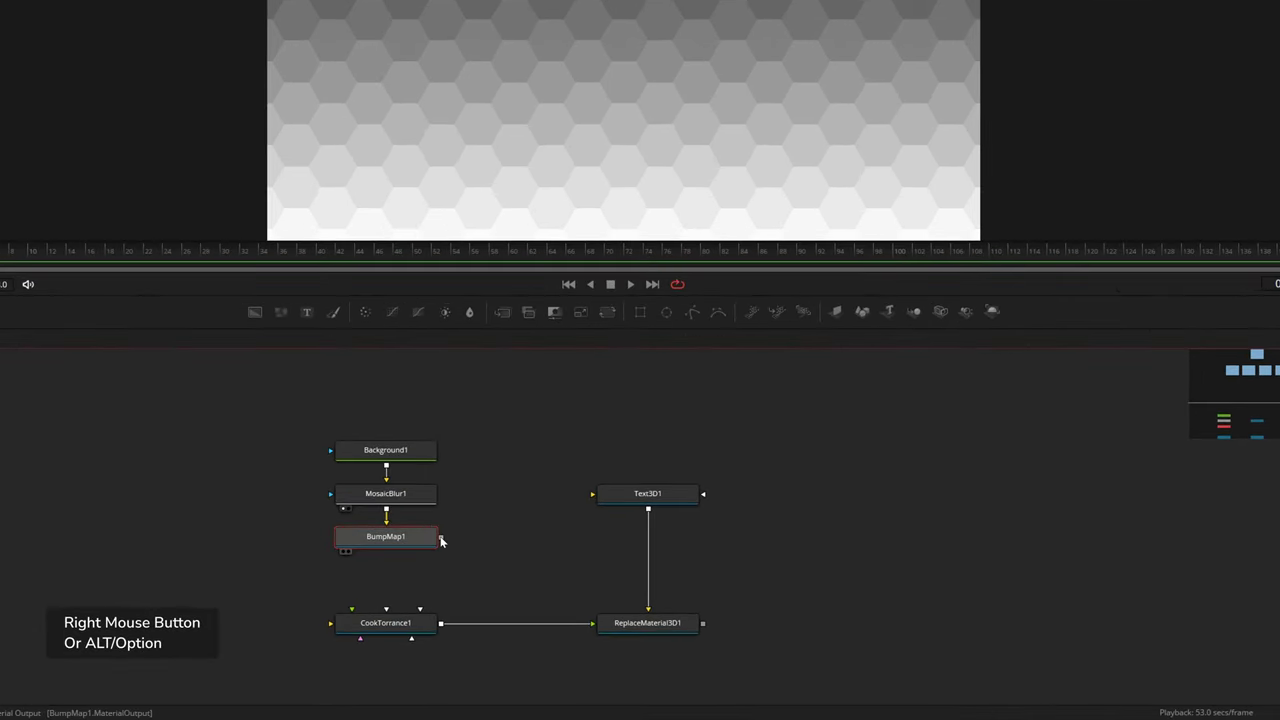
pyautogui.moveTo(442, 541); pyautogui.dragTo(404, 626)
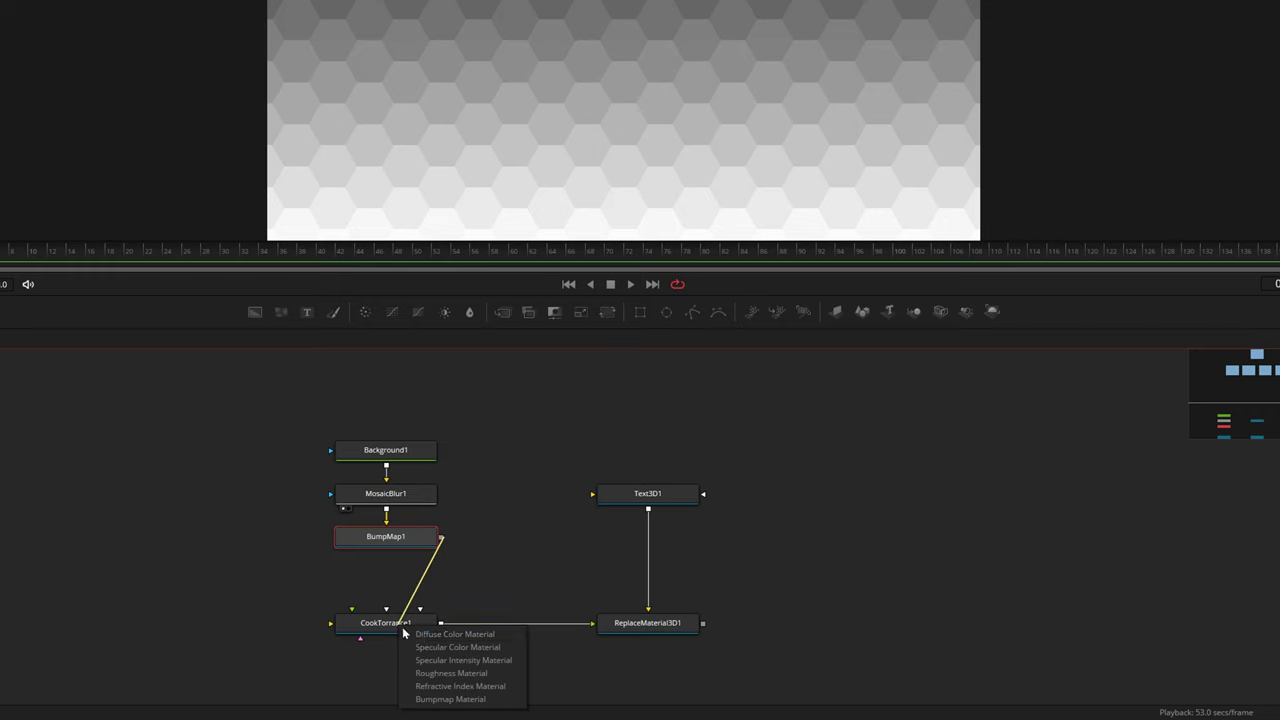
pyautogui.click(443, 701)
# Step: Display ReplaceMaterial3D1 in the viewer and switch the 3D view's shading to Shadows
pyautogui.press('1')
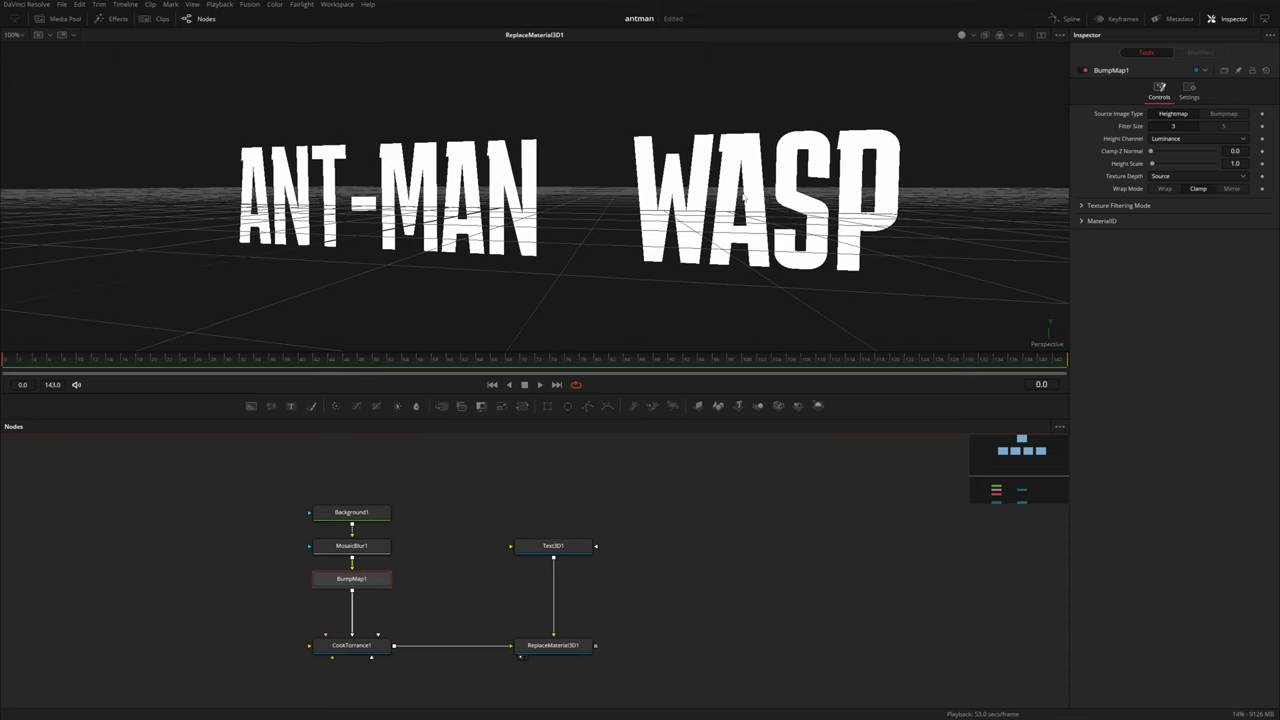
pyautogui.click(963, 35)
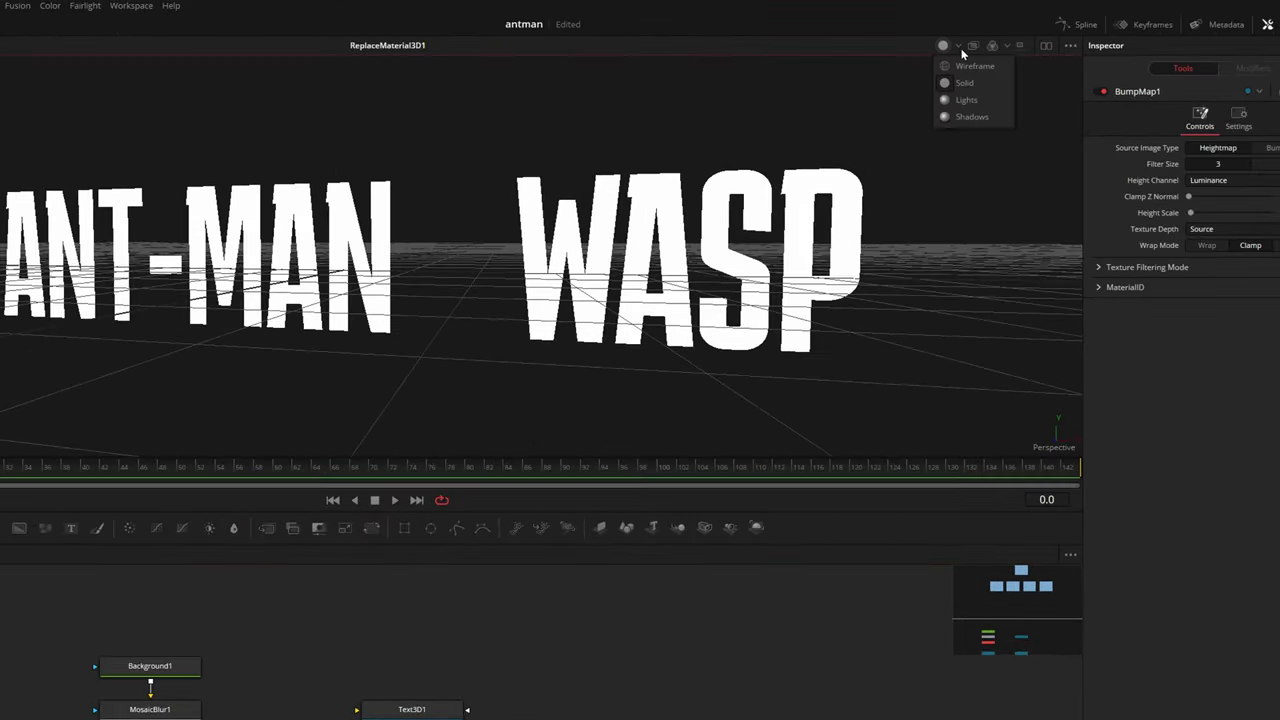
pyautogui.click(971, 117)
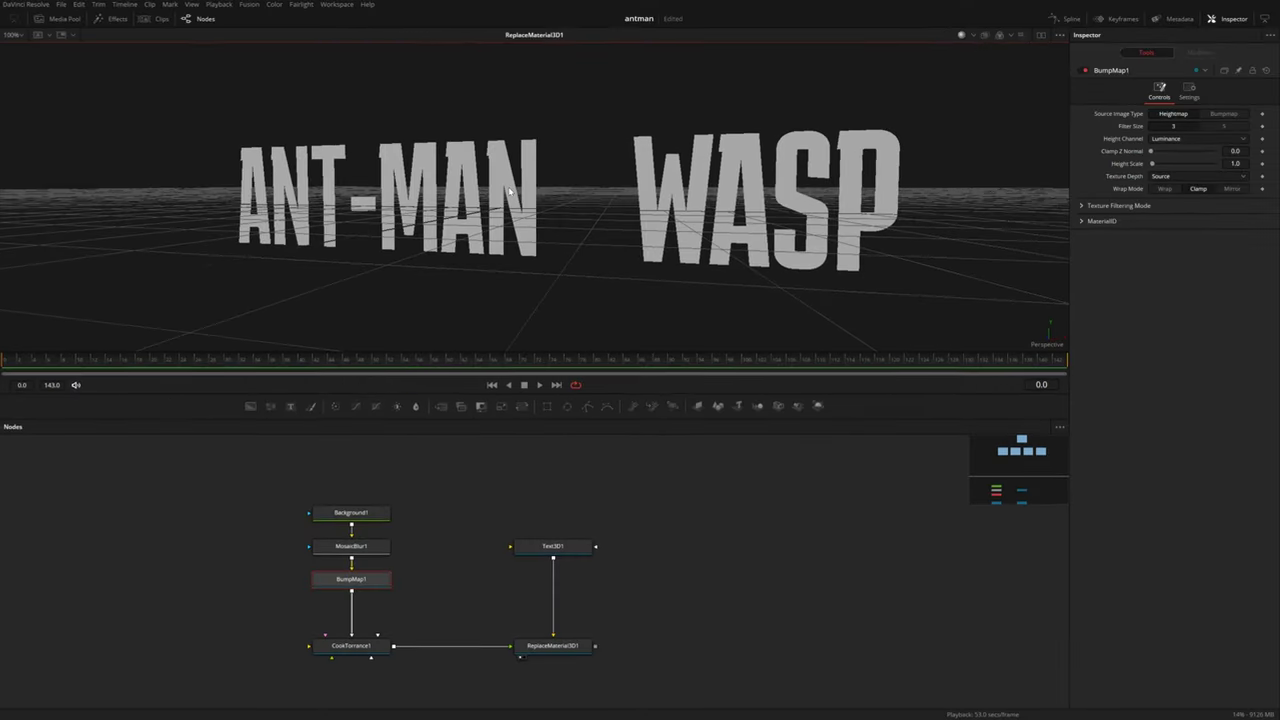
# Step: Set BumpMap1's height scale to 50 and its filter size to 5
pyautogui.moveTo(393, 248); pyautogui.dragTo(742, 272)
pyautogui.moveTo(494, 189); pyautogui.dragTo(521, 201)
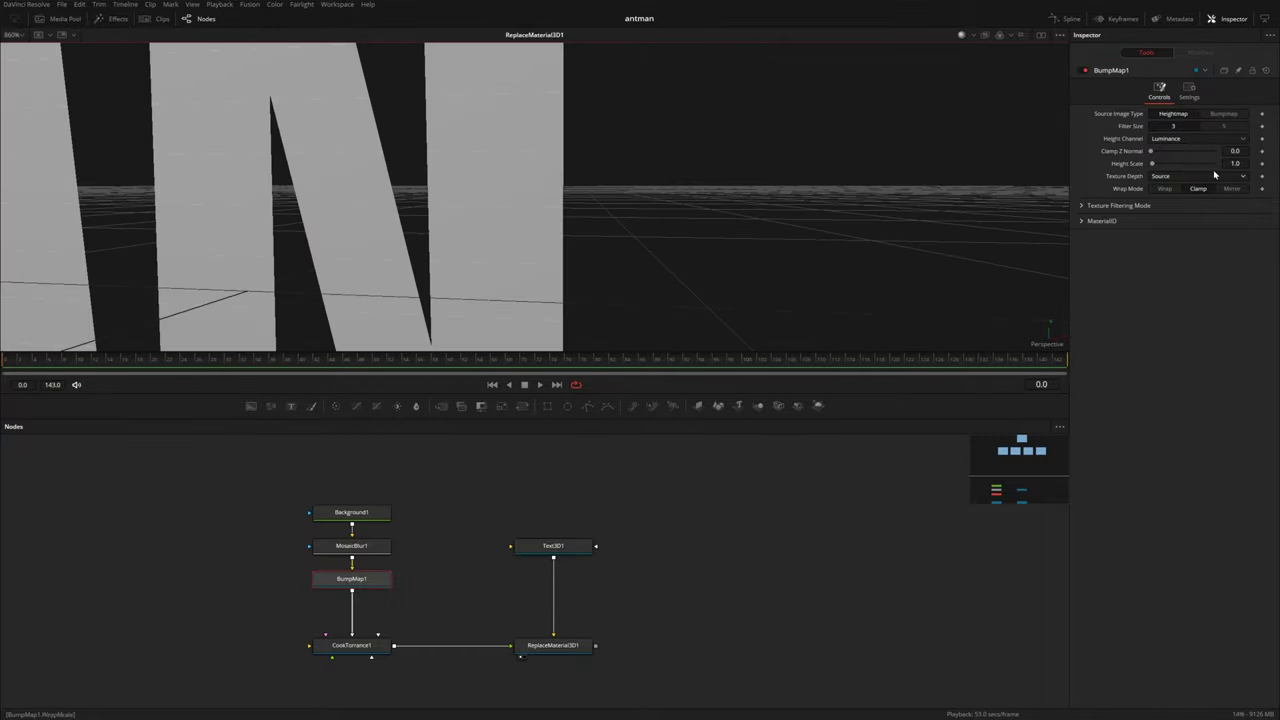
pyautogui.moveTo(1152, 164); pyautogui.dragTo(1243, 167)
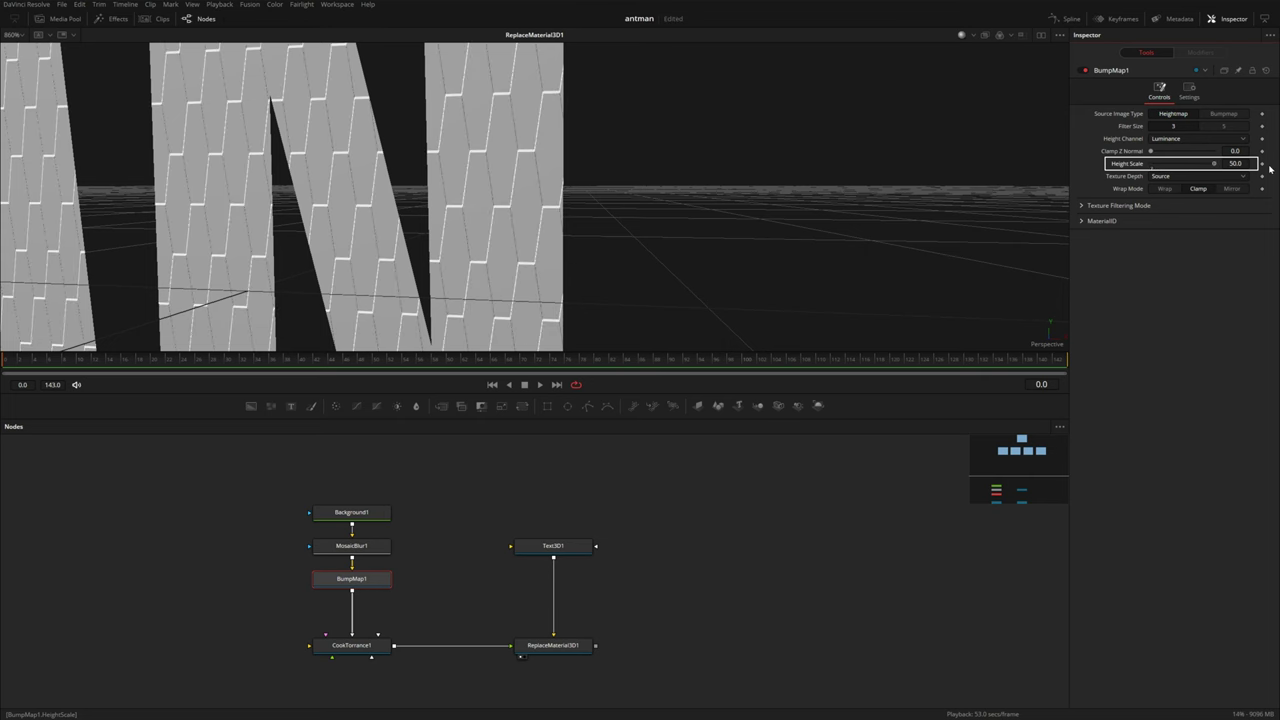
pyautogui.click(1223, 126)
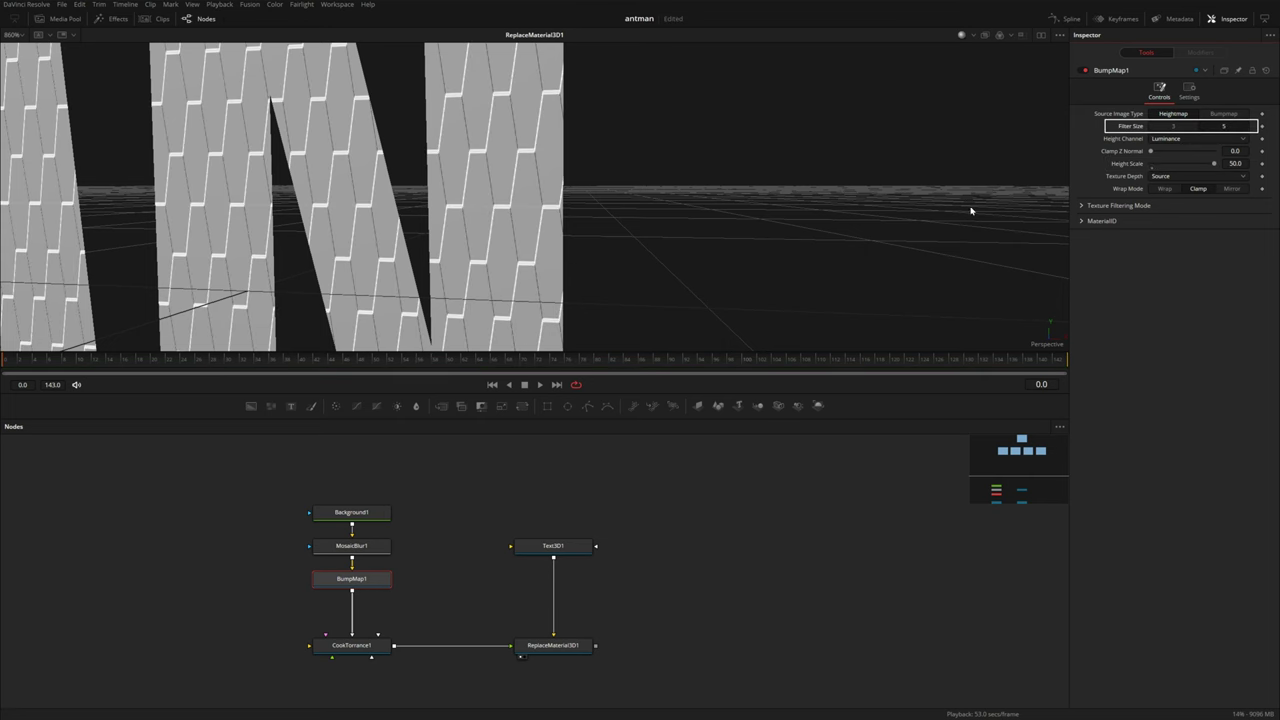
# Step: Inspect the bump texture across the letters and the hyphen of ANT-MAN
pyautogui.scroll(-2, 503, 160)
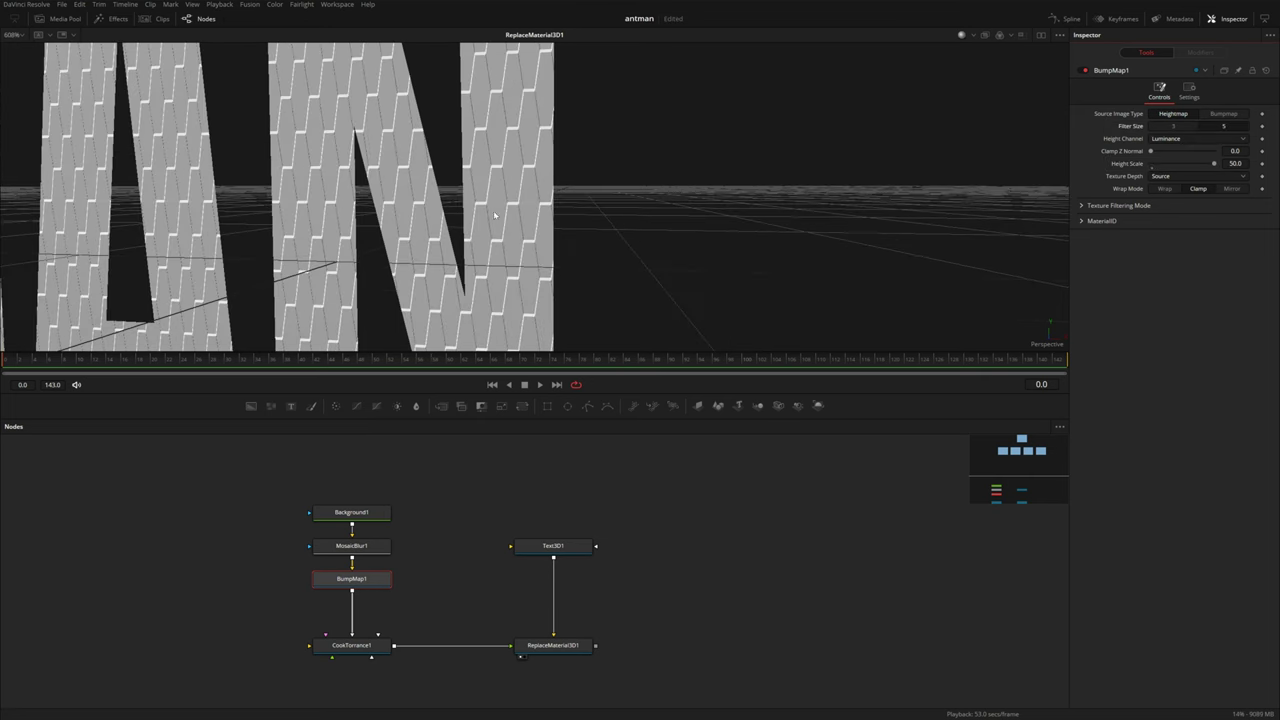
pyautogui.moveTo(477, 225); pyautogui.dragTo(746, 238)
pyautogui.moveTo(70, 232); pyautogui.dragTo(510, 214)
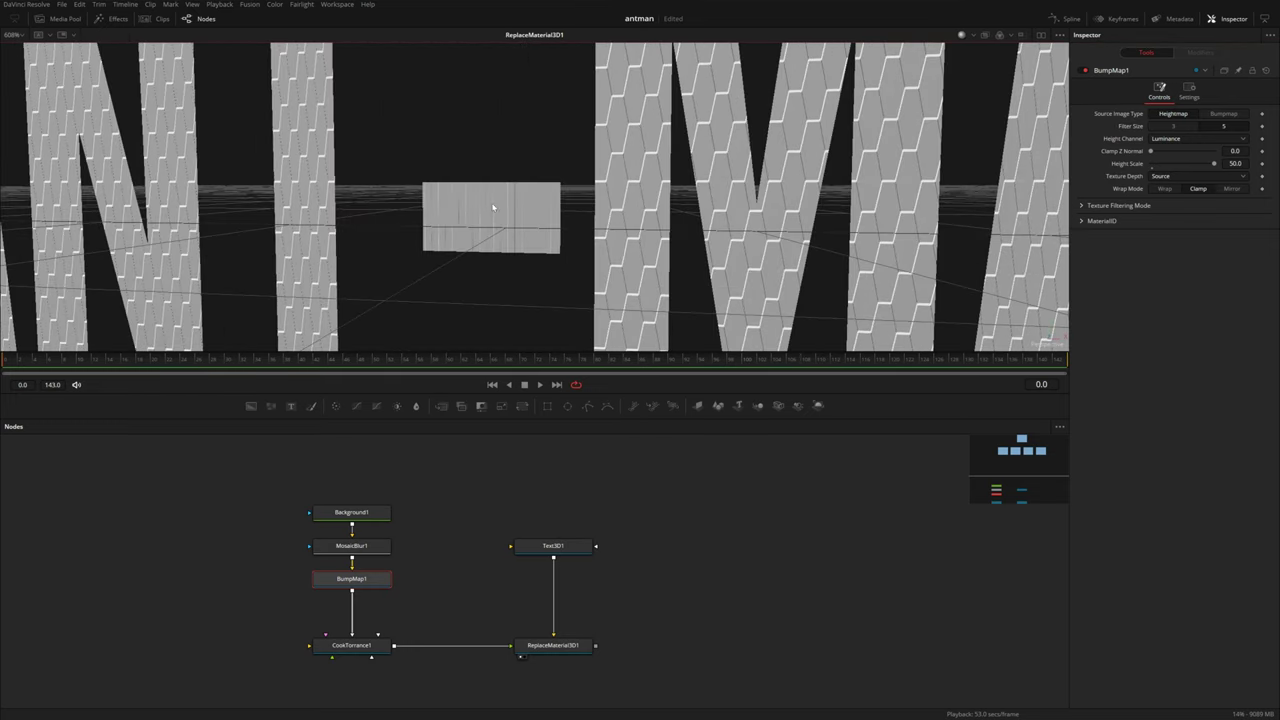
# Step: Set Text3D1's shading mapping level to Word so the bump texture spans whole words
pyautogui.click(571, 550)
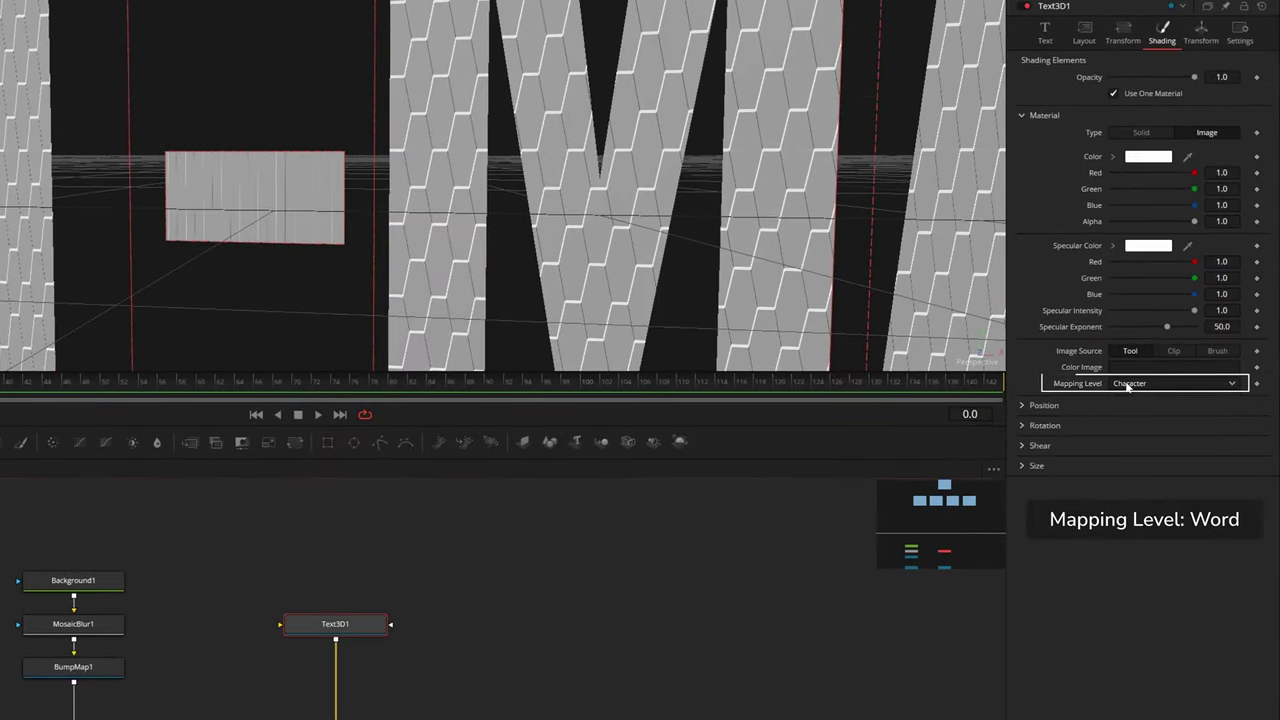
pyautogui.click(1162, 362)
pyautogui.click(1125, 398)
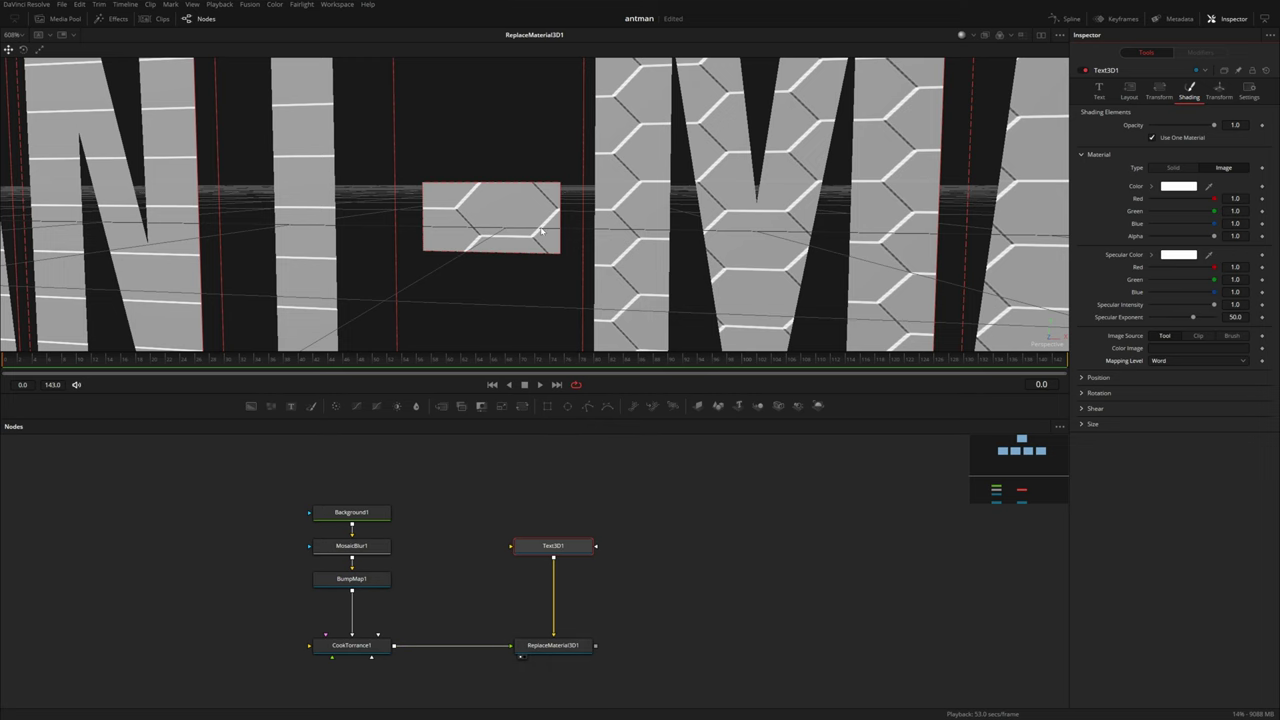
pyautogui.scroll(-2, 541, 231)
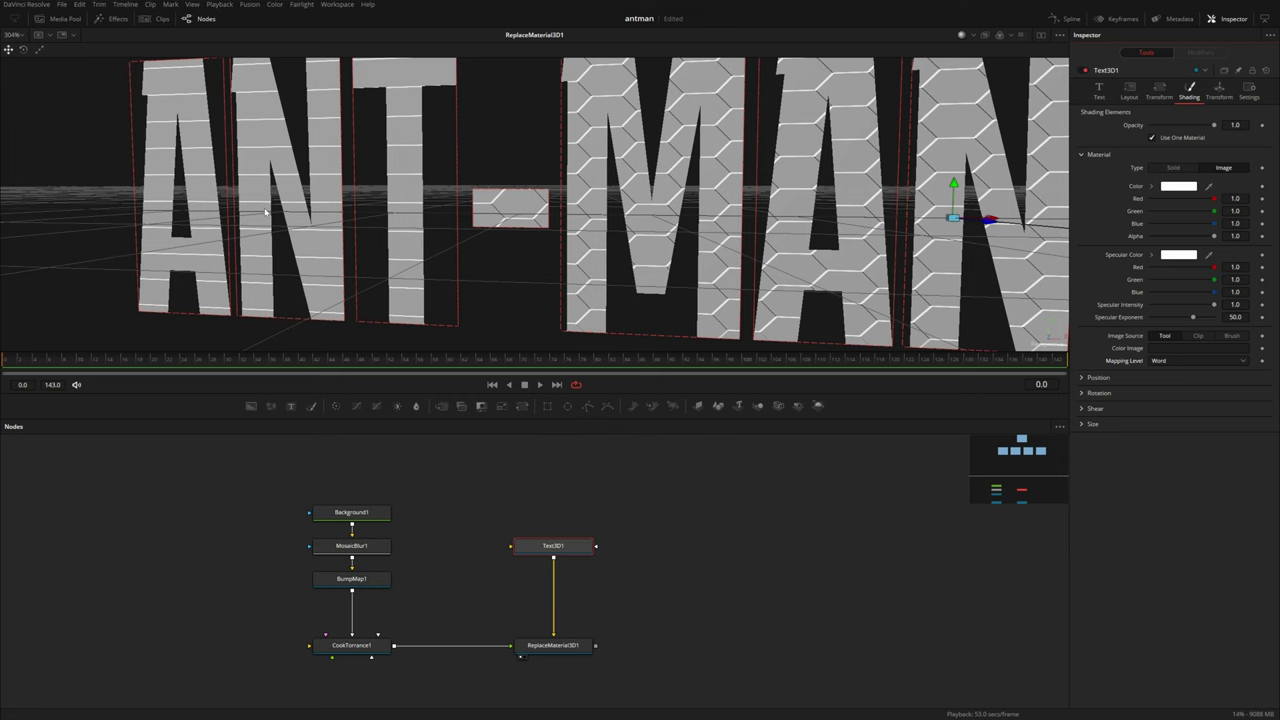
pyautogui.scroll(-1, 795, 239)
# Step: Check the texture on WASP and set BumpMap1's wrap mode to Wrap
pyautogui.moveTo(840, 246); pyautogui.dragTo(525, 245)
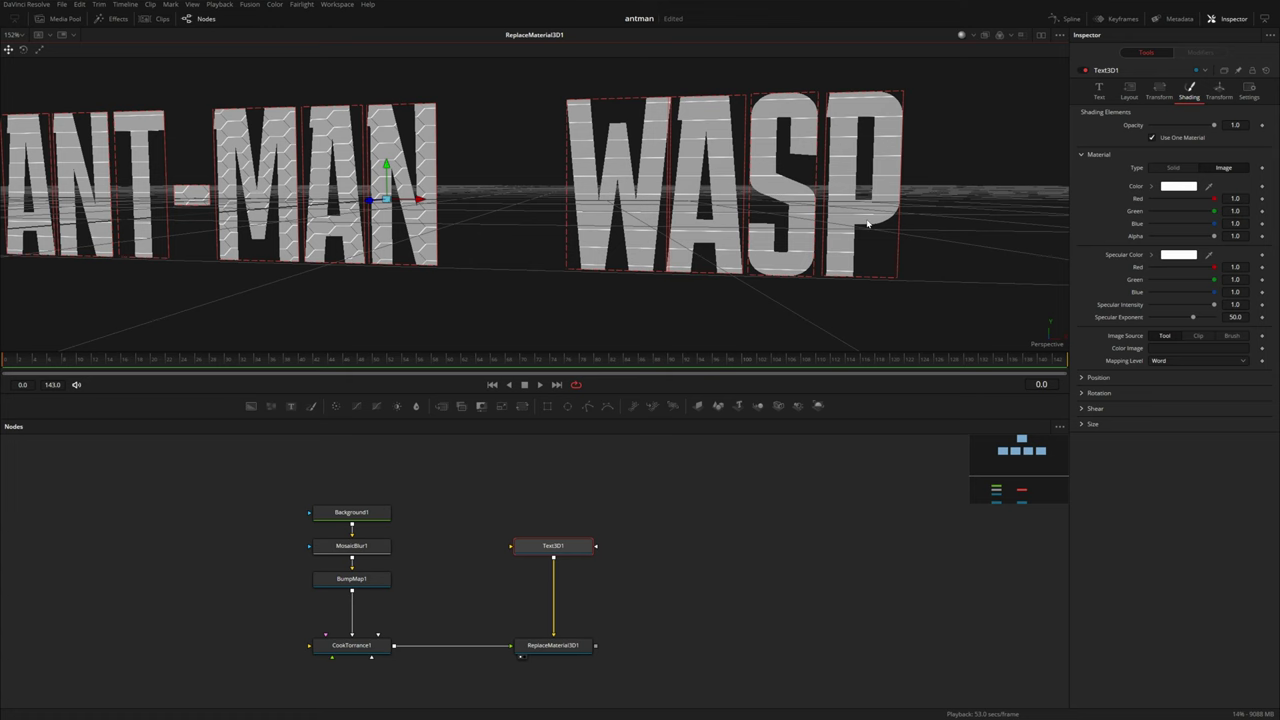
pyautogui.moveTo(366, 148); pyautogui.dragTo(460, 158)
pyautogui.click(371, 582)
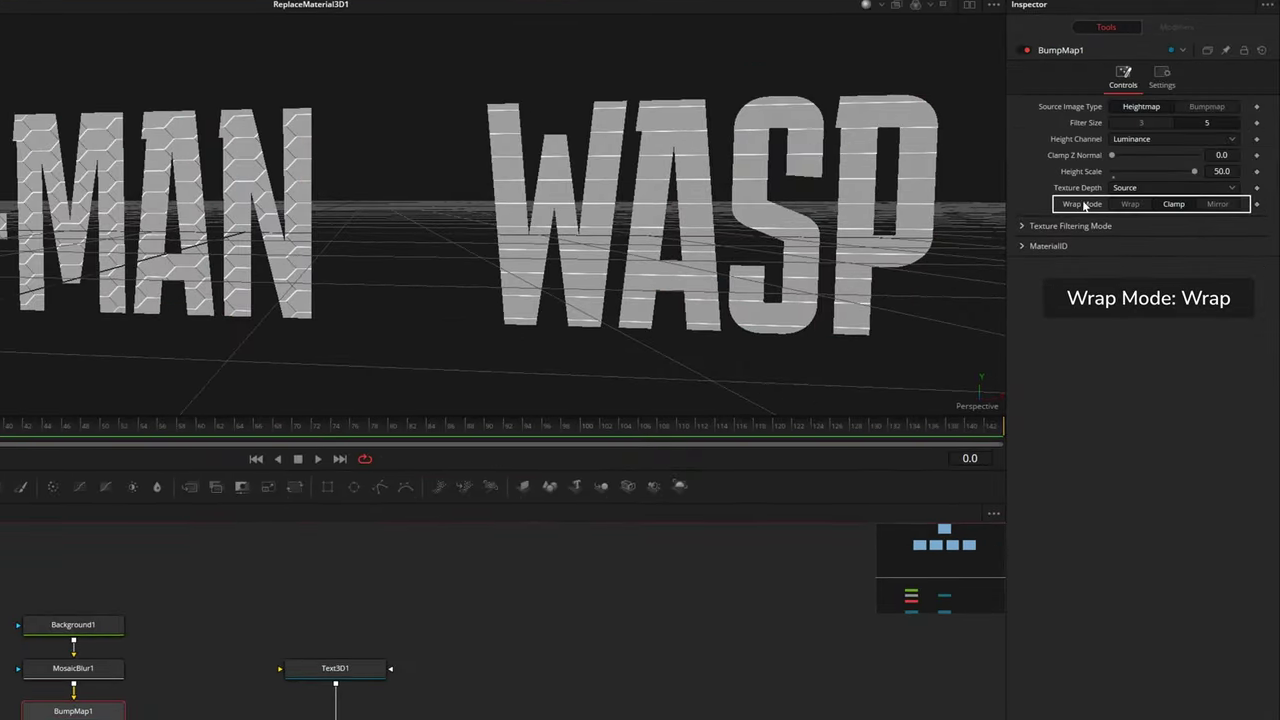
pyautogui.click(1131, 205)
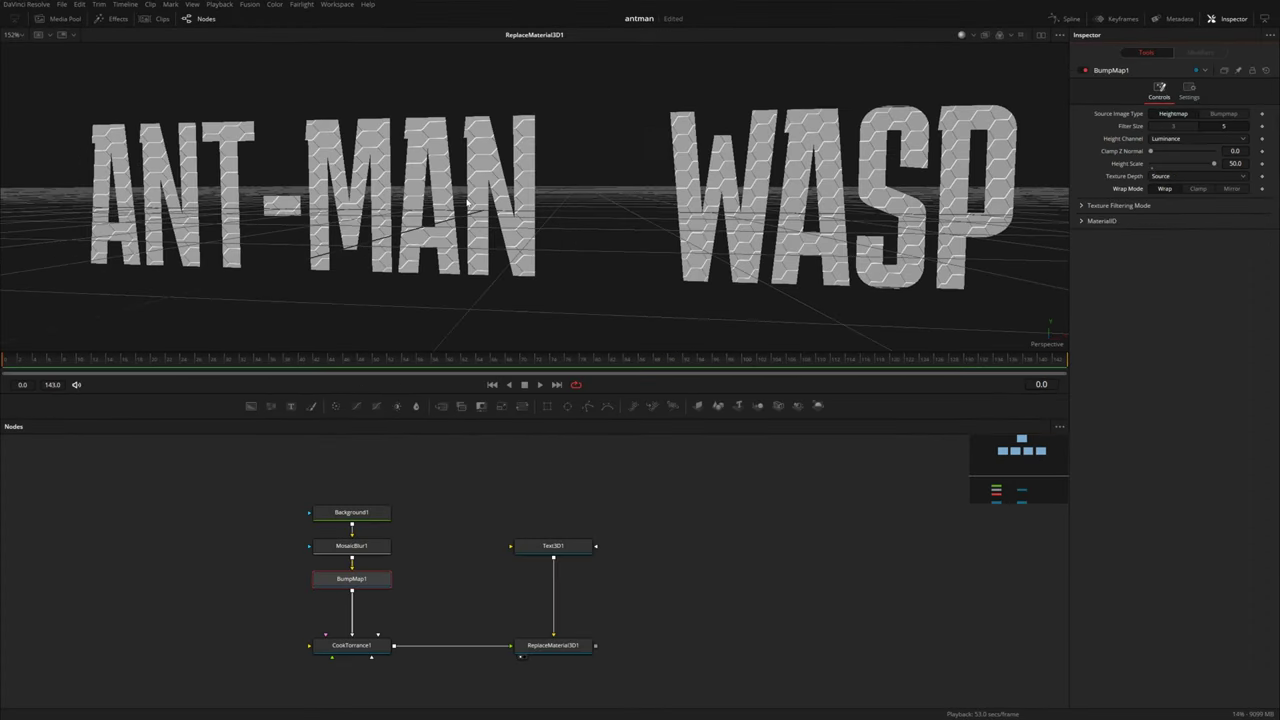
# Step: Raise MosaicBlur1's pixel frequency to about 62 for smaller hexagons
pyautogui.click(355, 545)
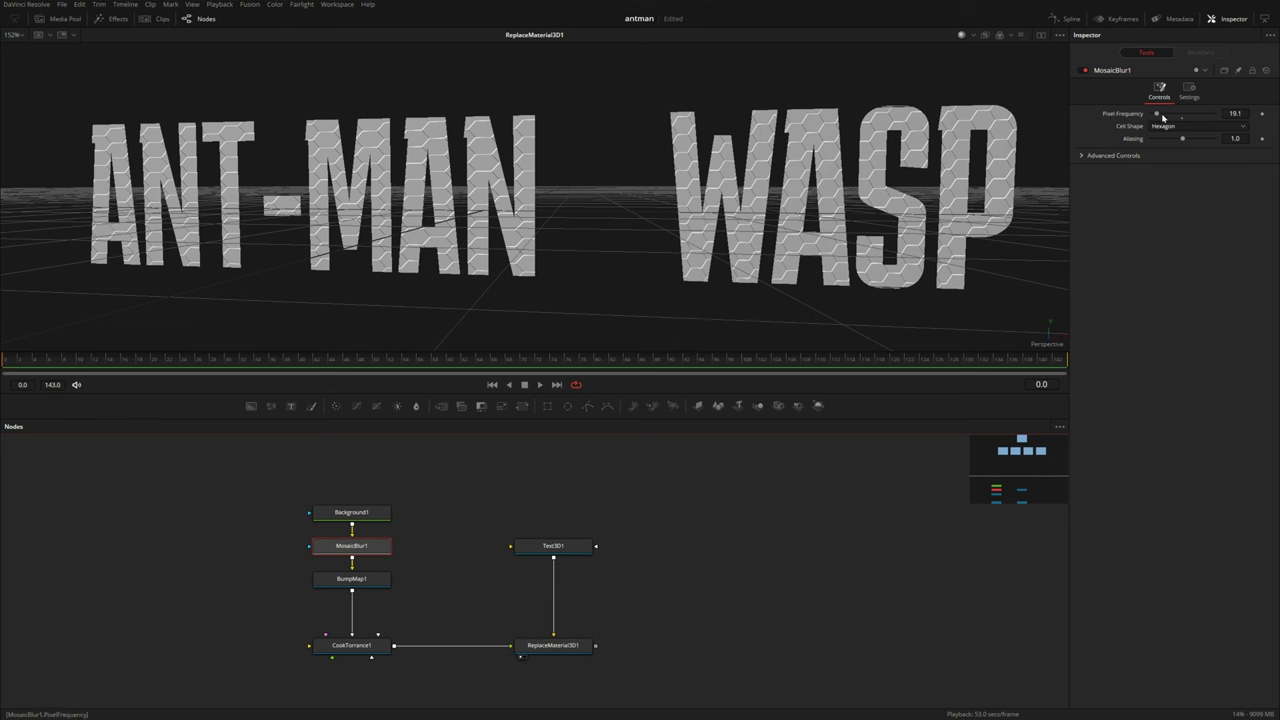
pyautogui.moveTo(1158, 116); pyautogui.dragTo(1172, 117)
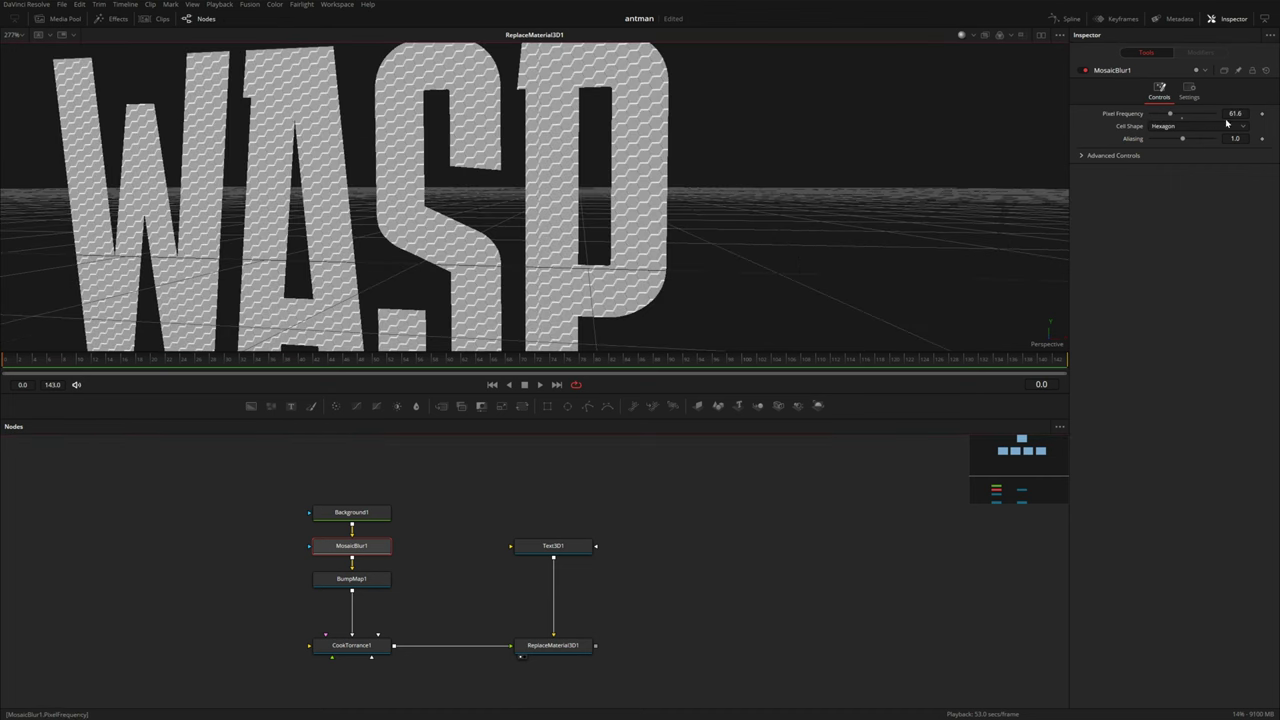
pyautogui.moveTo(1228, 117); pyautogui.dragTo(1215, 117)
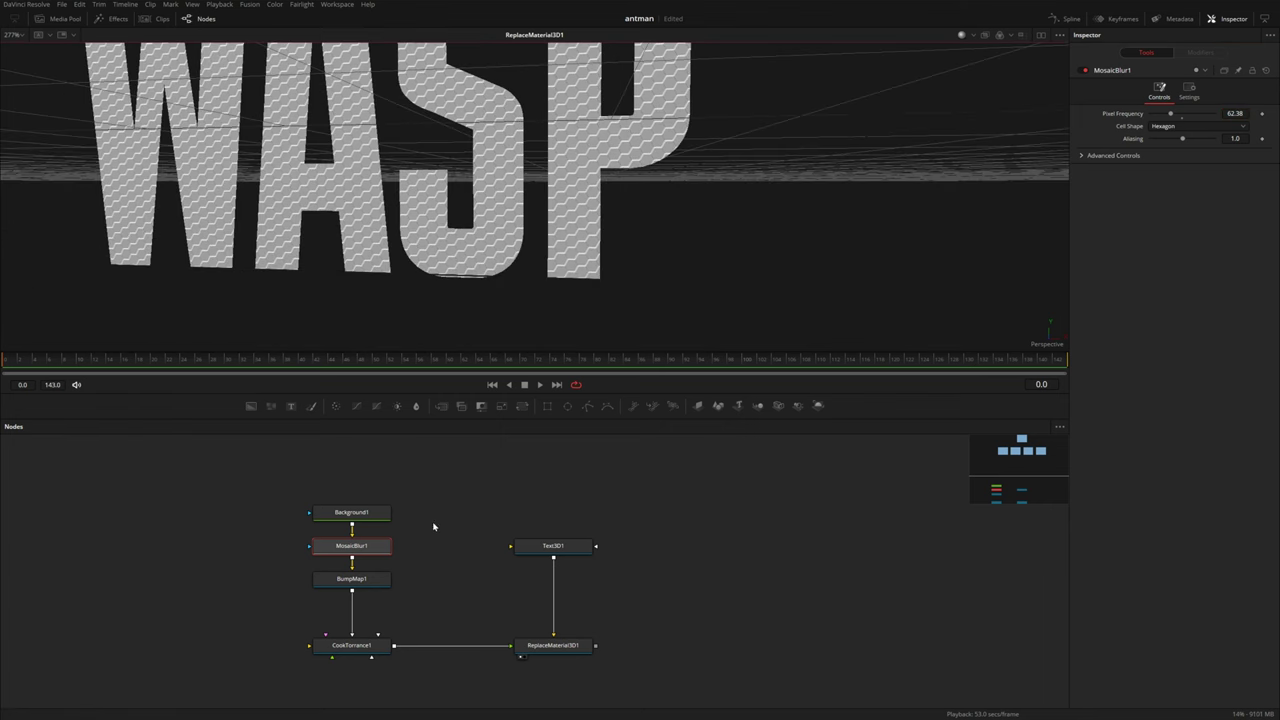
# Step: Insert an Edge Detect node between MosaicBlur1 and BumpMap1 and set its edge width to about 0.094
pyautogui.moveTo(418, 484); pyautogui.dragTo(370, 513)
pyautogui.hotkey('shift', 'space')
pyautogui.write('edge')
pyautogui.press('Return')
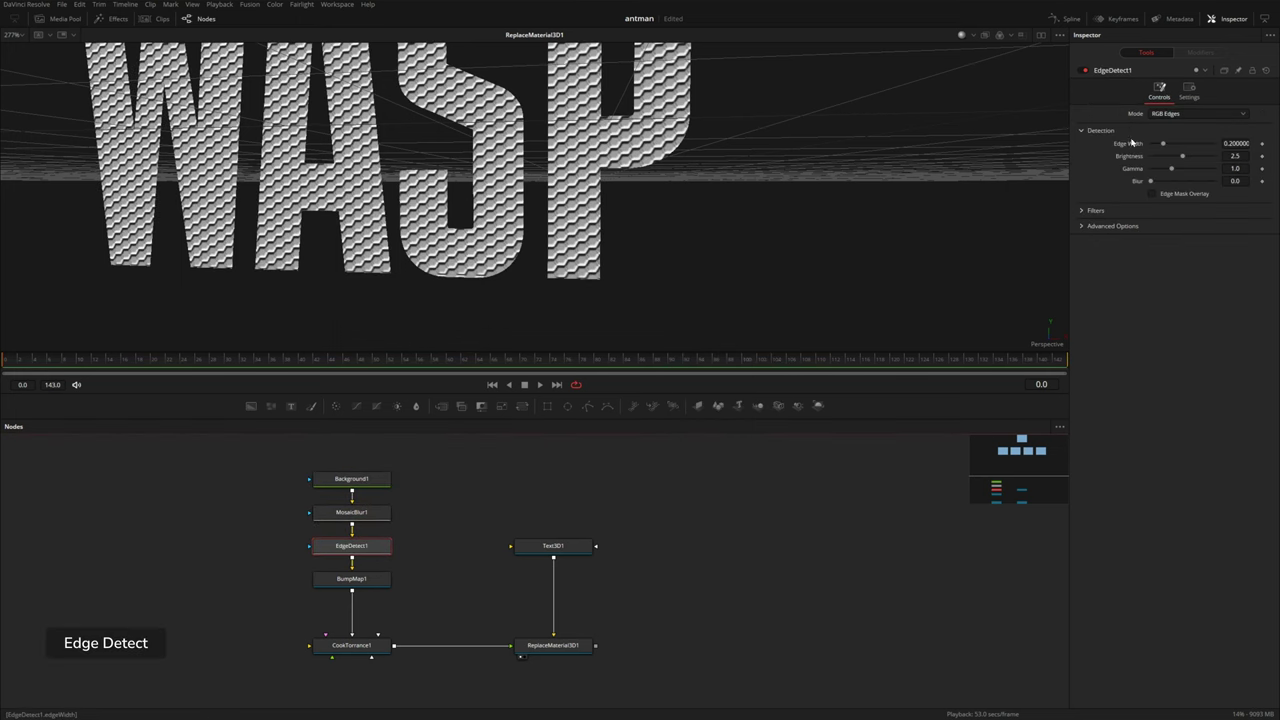
pyautogui.moveTo(1163, 146); pyautogui.dragTo(1156, 148)
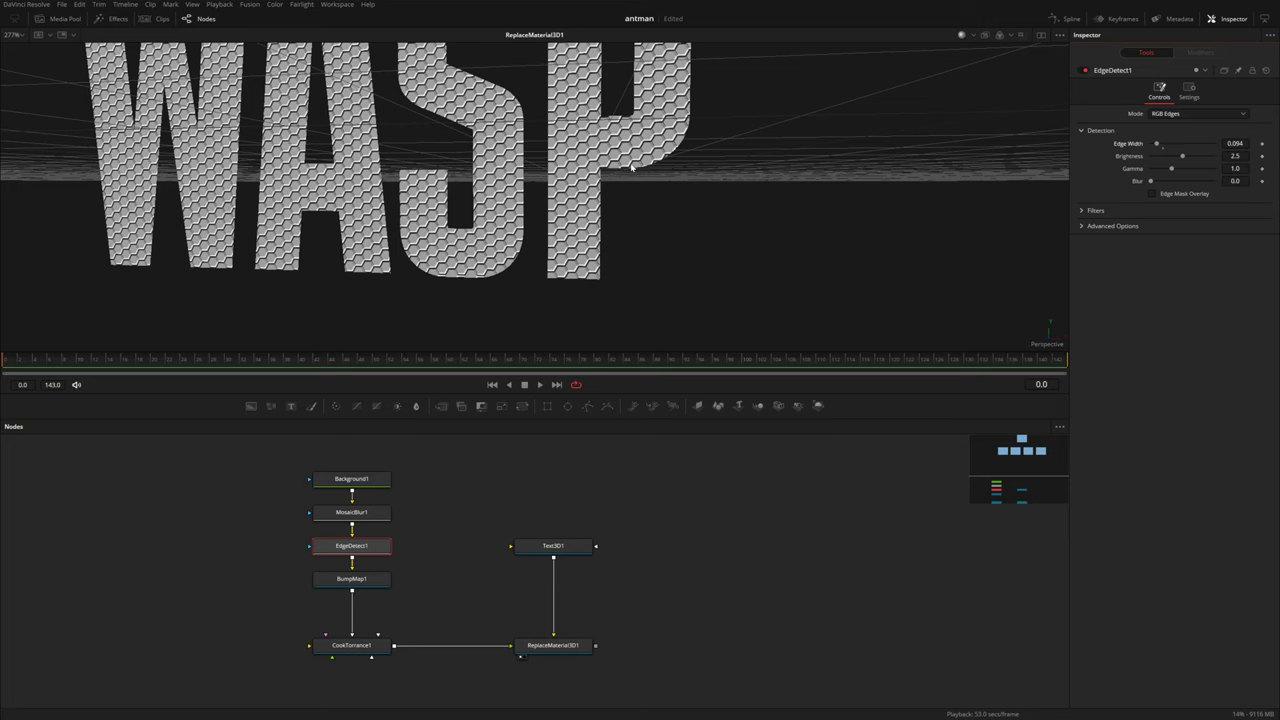
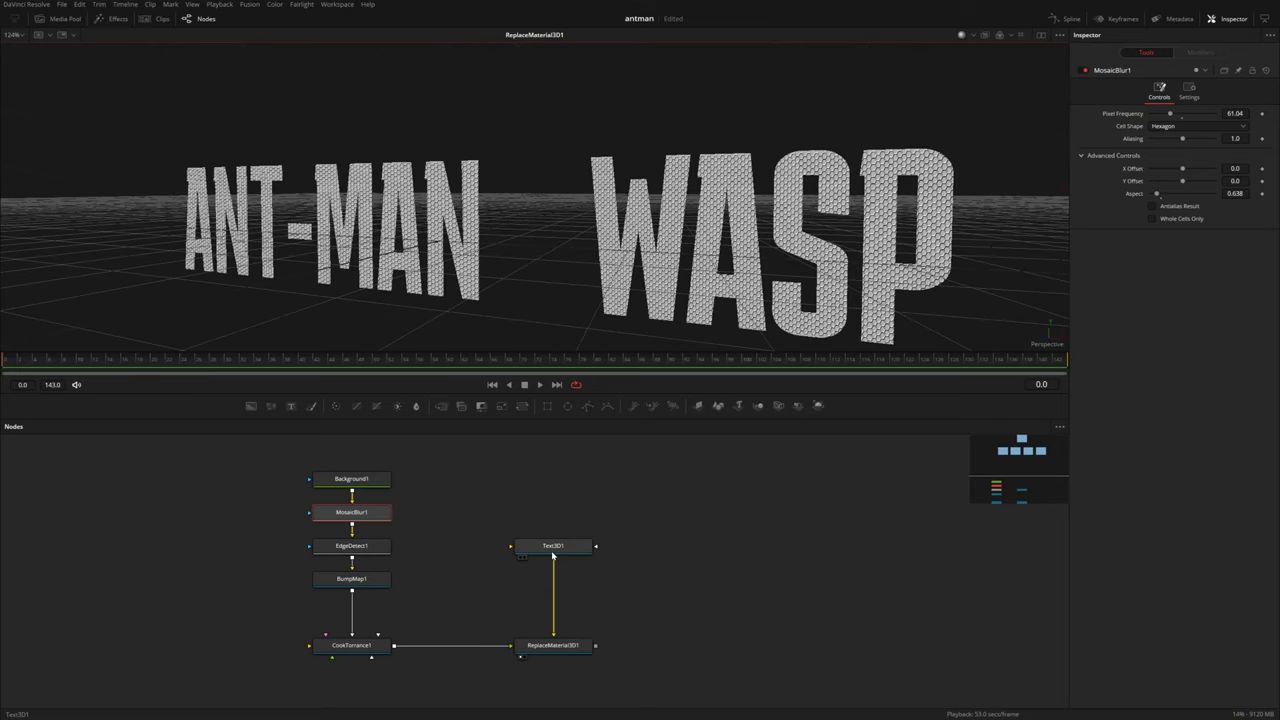
# Step: Try an extrusion depth of about 0.135 on Text3D1, inspect the letter sides, and return the depth to 0
pyautogui.click(552, 548)
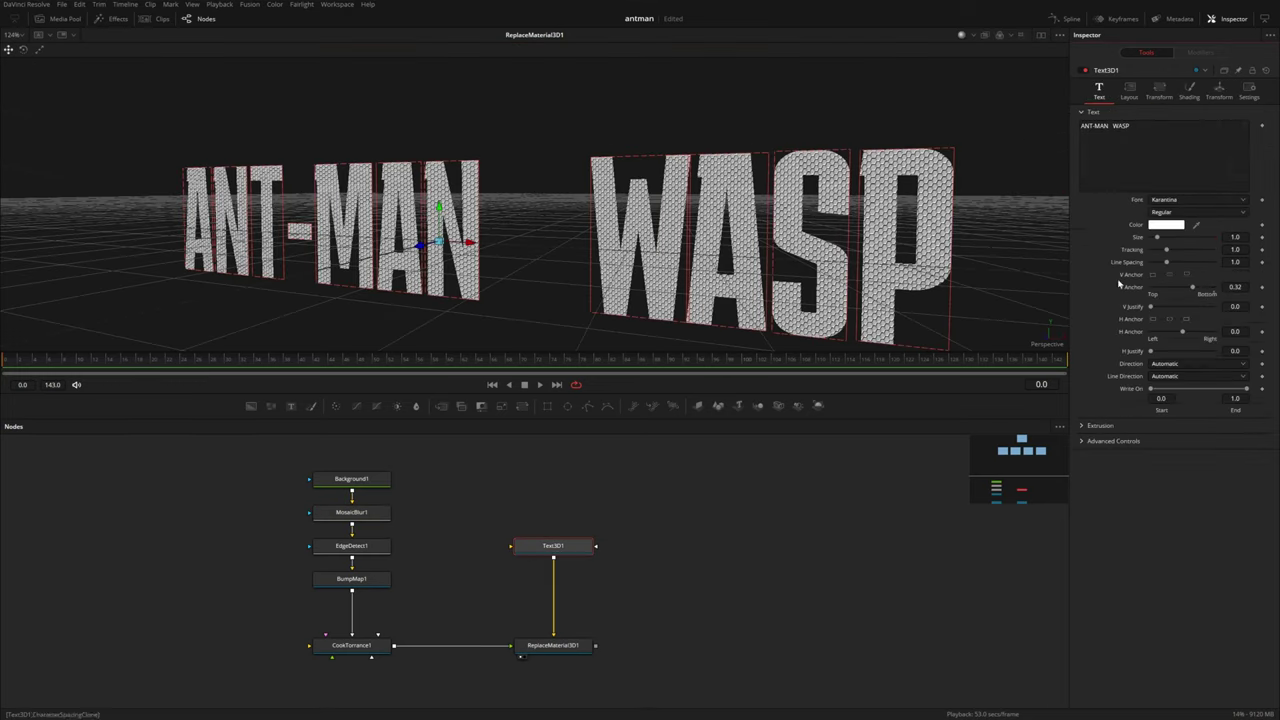
pyautogui.click(1083, 427)
pyautogui.moveTo(1150, 451); pyautogui.dragTo(1193, 451)
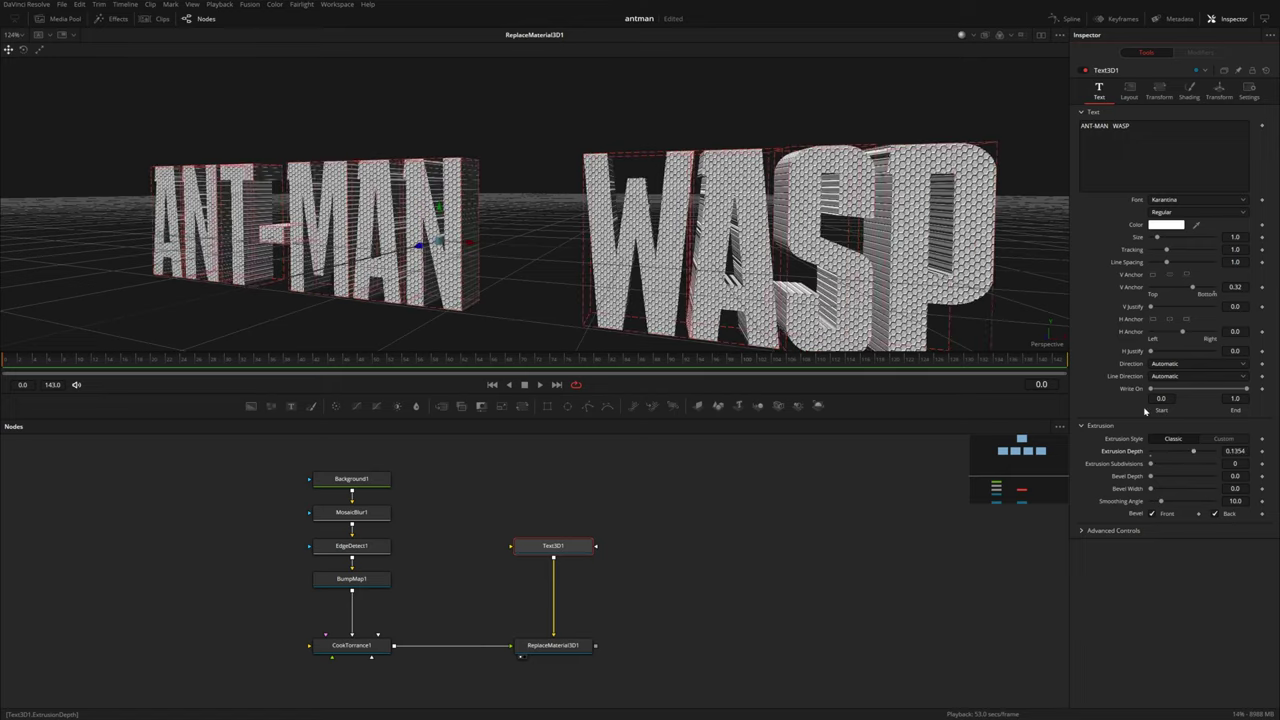
pyautogui.moveTo(853, 245); pyautogui.dragTo(741, 210)
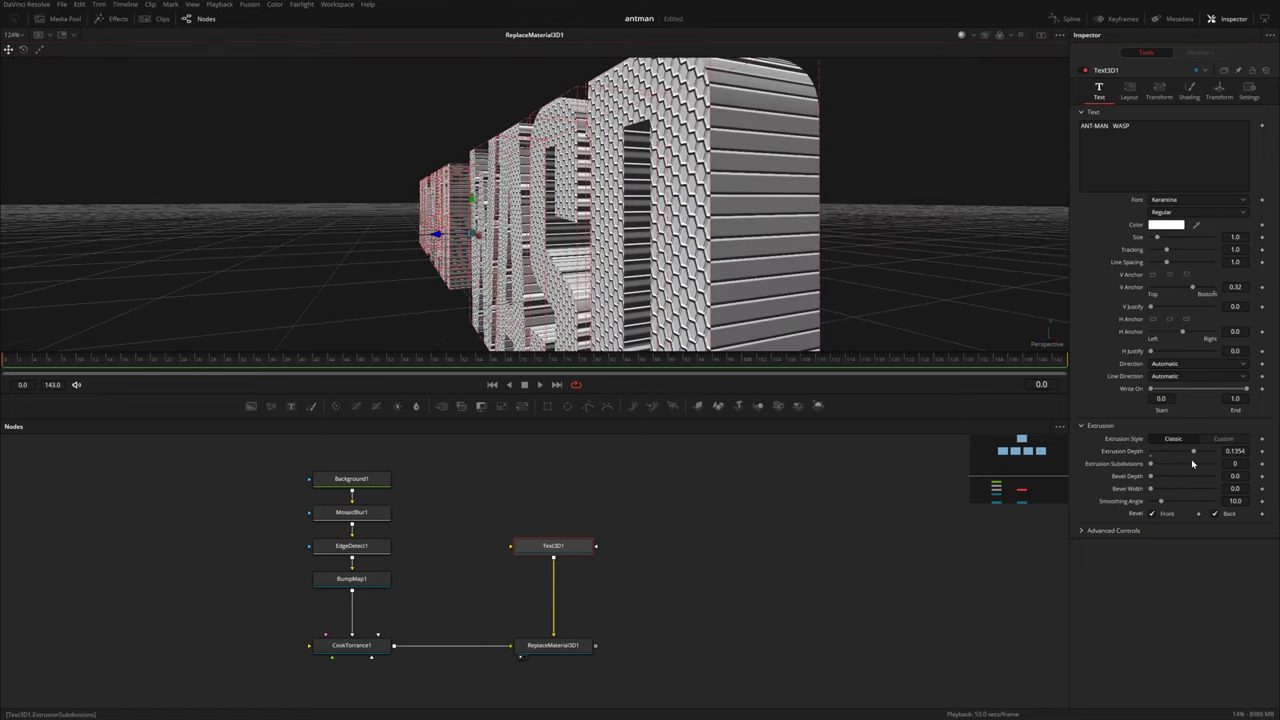
pyautogui.moveTo(1193, 455); pyautogui.dragTo(1130, 457)
pyautogui.moveTo(660, 296); pyautogui.dragTo(763, 284)
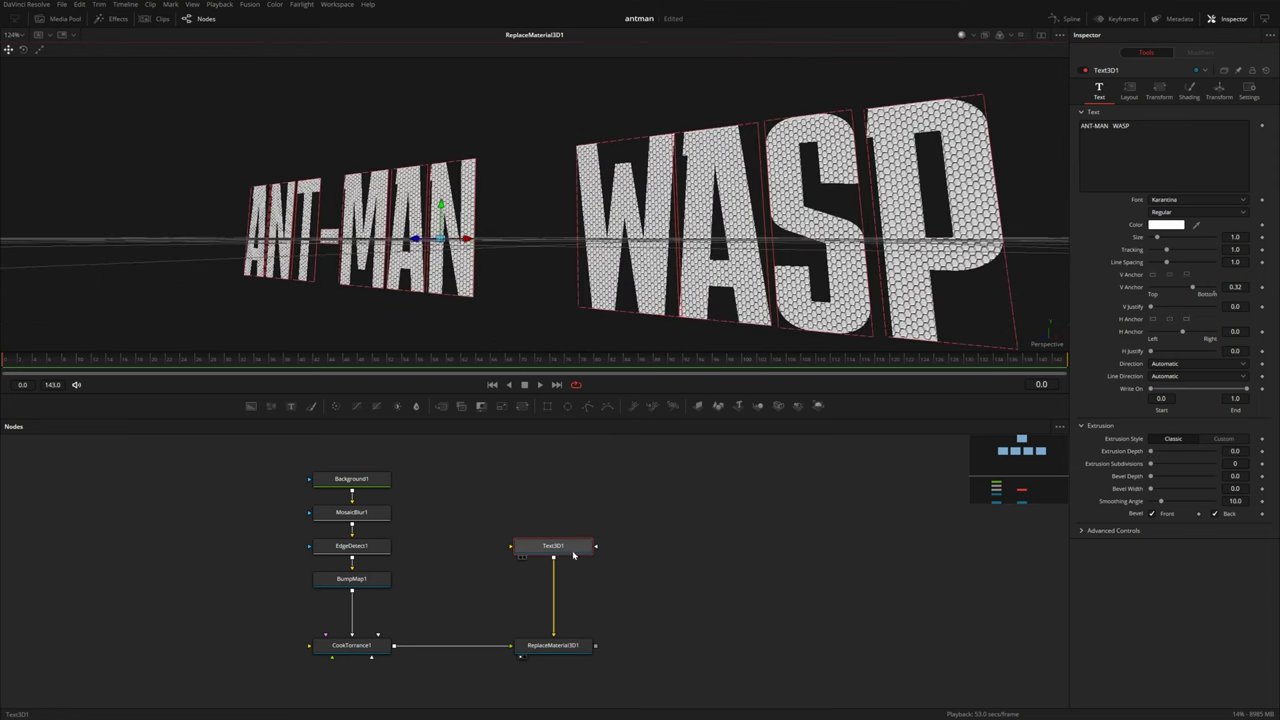
# Step: Paste an instance of Text3D1 beside it, deinstance its extrusion depth and set that depth to about 0.038
pyautogui.hotkey('ctrl', 'c')
pyautogui.click(707, 551)
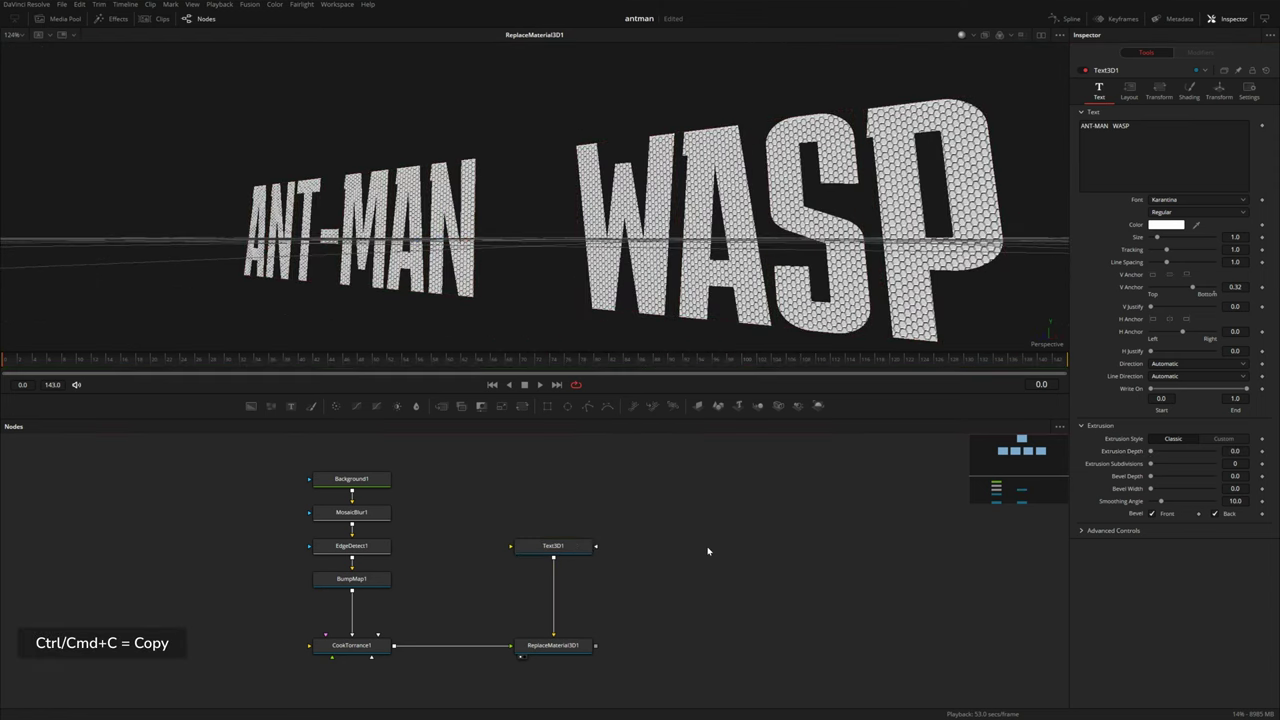
pyautogui.hotkey('ctrl', 'shift', 'v')
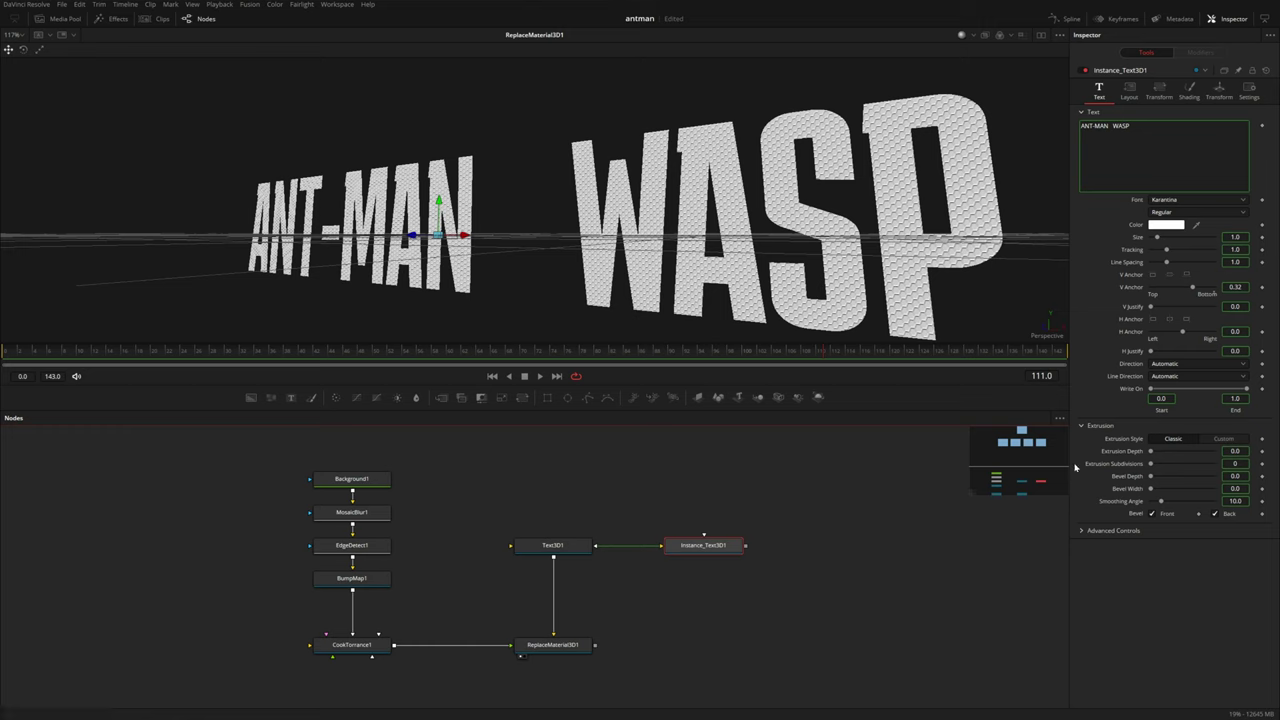
pyautogui.rightClick(1113, 455)
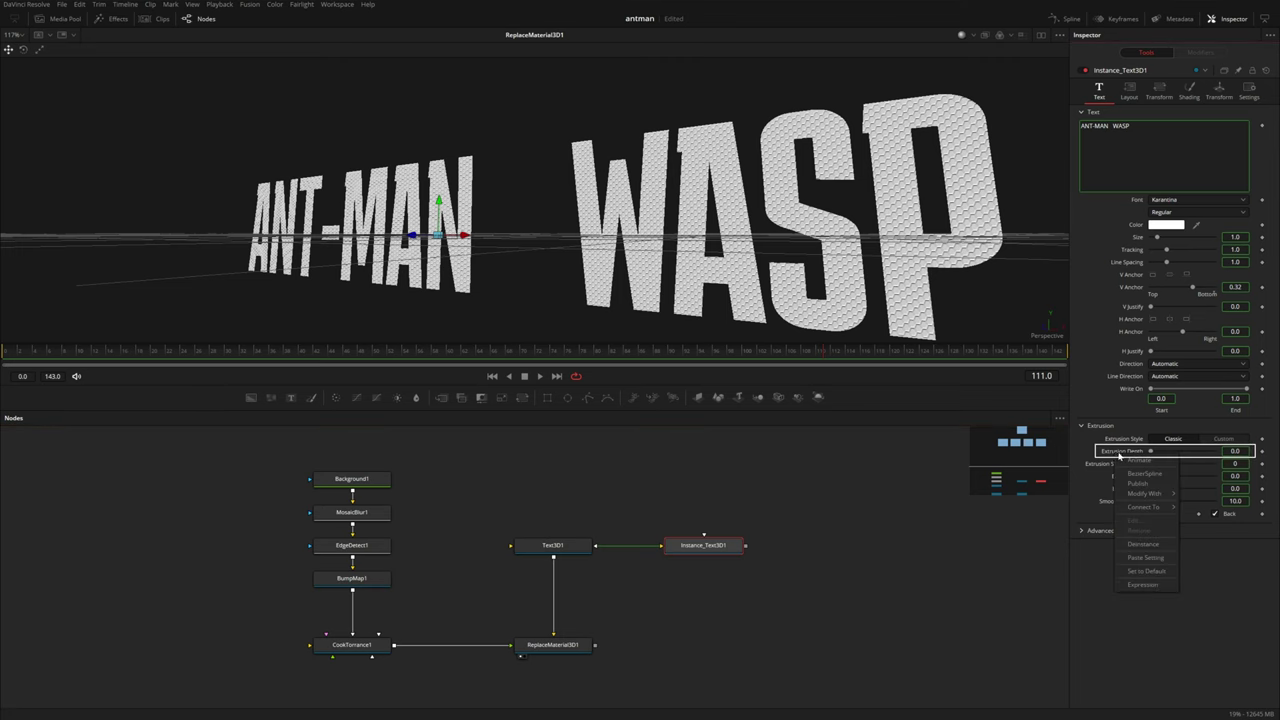
pyautogui.click(1143, 544)
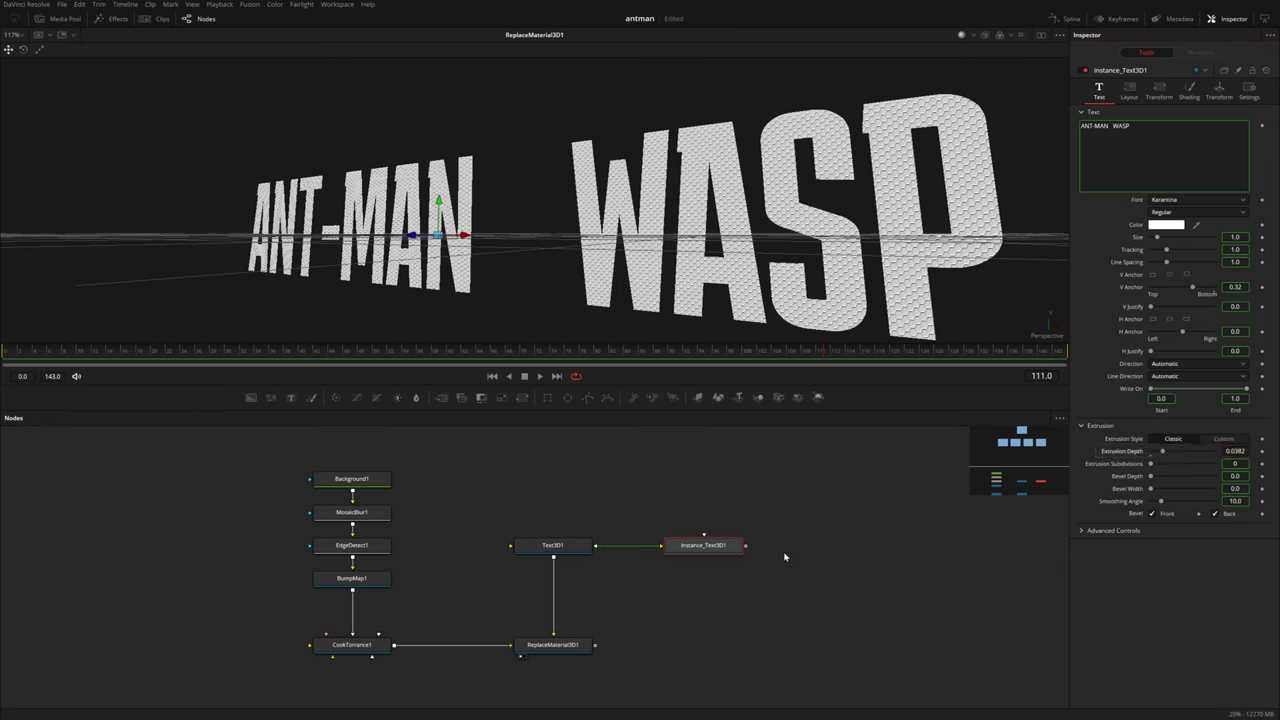
# Step: Merge the instanced text with ReplaceMaterial3D1 in a displayed Merge3D node and raise the instance's extrusion depth to about 0.079
pyautogui.moveTo(746, 545); pyautogui.dragTo(597, 648)
pyautogui.moveTo(680, 650); pyautogui.dragTo(638, 177)
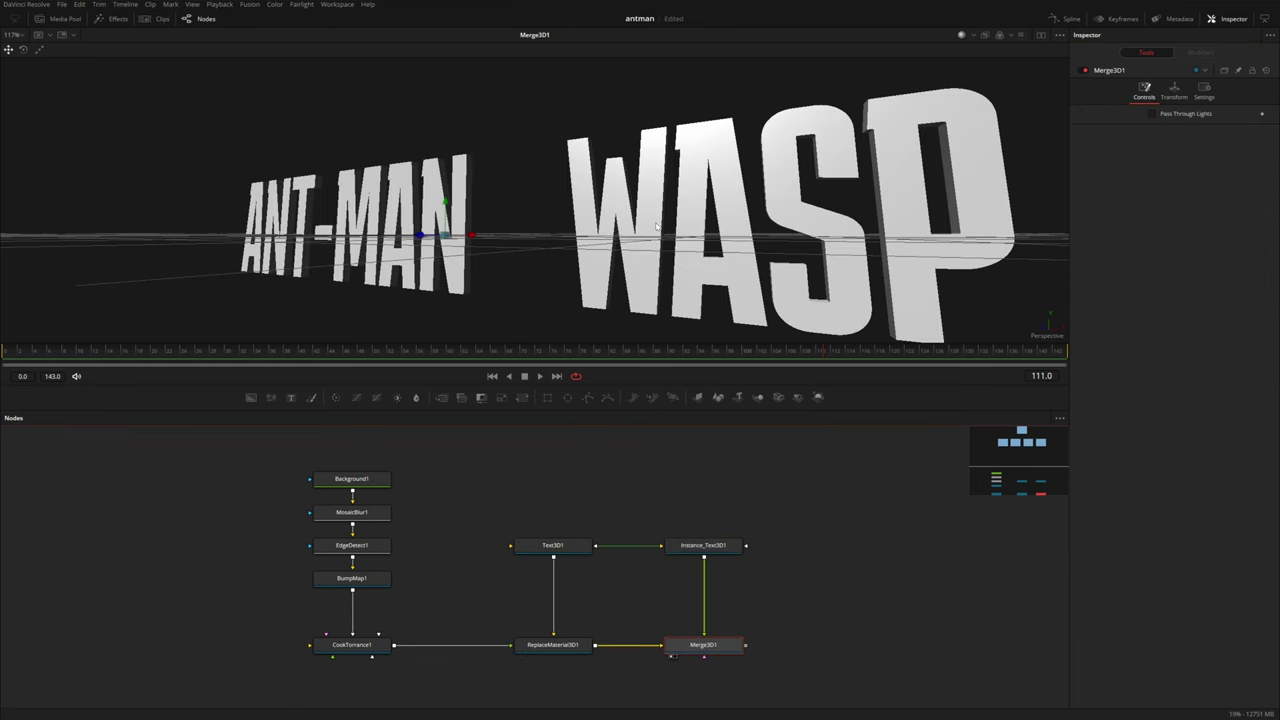
pyautogui.click(736, 545)
pyautogui.moveTo(1166, 453); pyautogui.dragTo(1177, 457)
pyautogui.moveTo(690, 200); pyautogui.dragTo(978, 173)
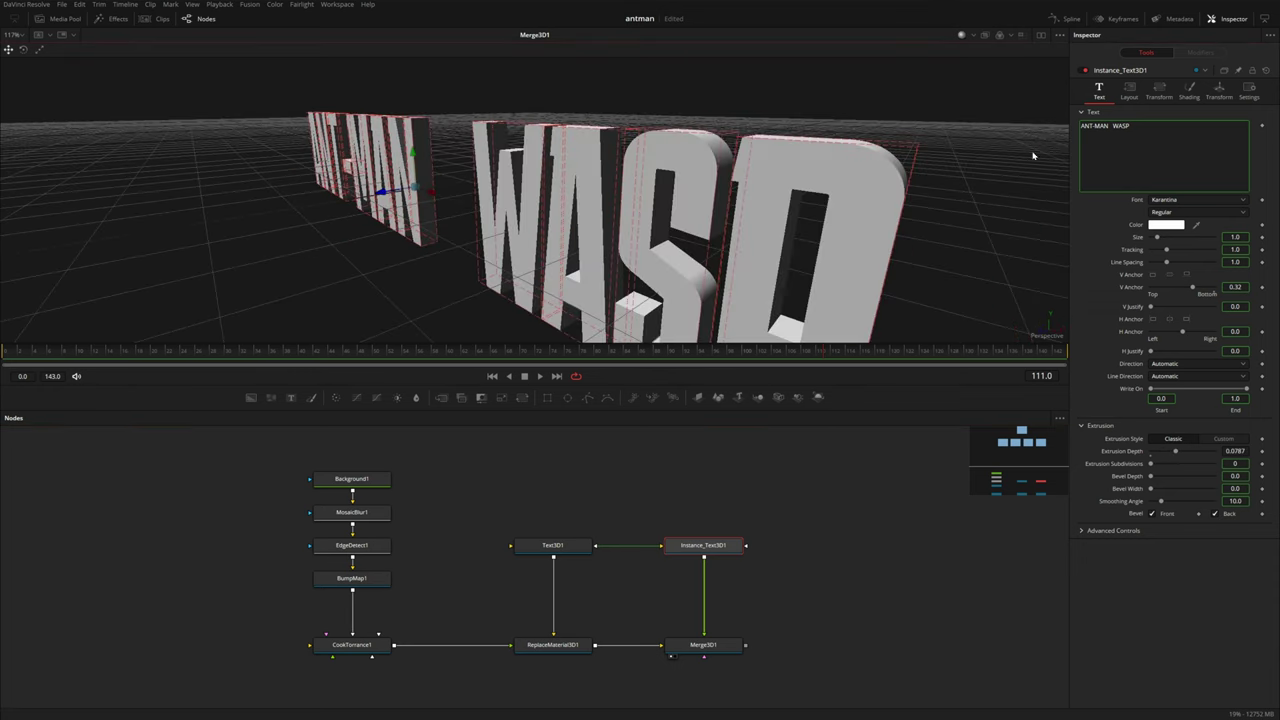
# Step: Deinstance the instanced text's Z translation and move the text back behind the textured letter faces
pyautogui.click(1222, 92)
pyautogui.rightClick(1142, 153)
pyautogui.click(1165, 252)
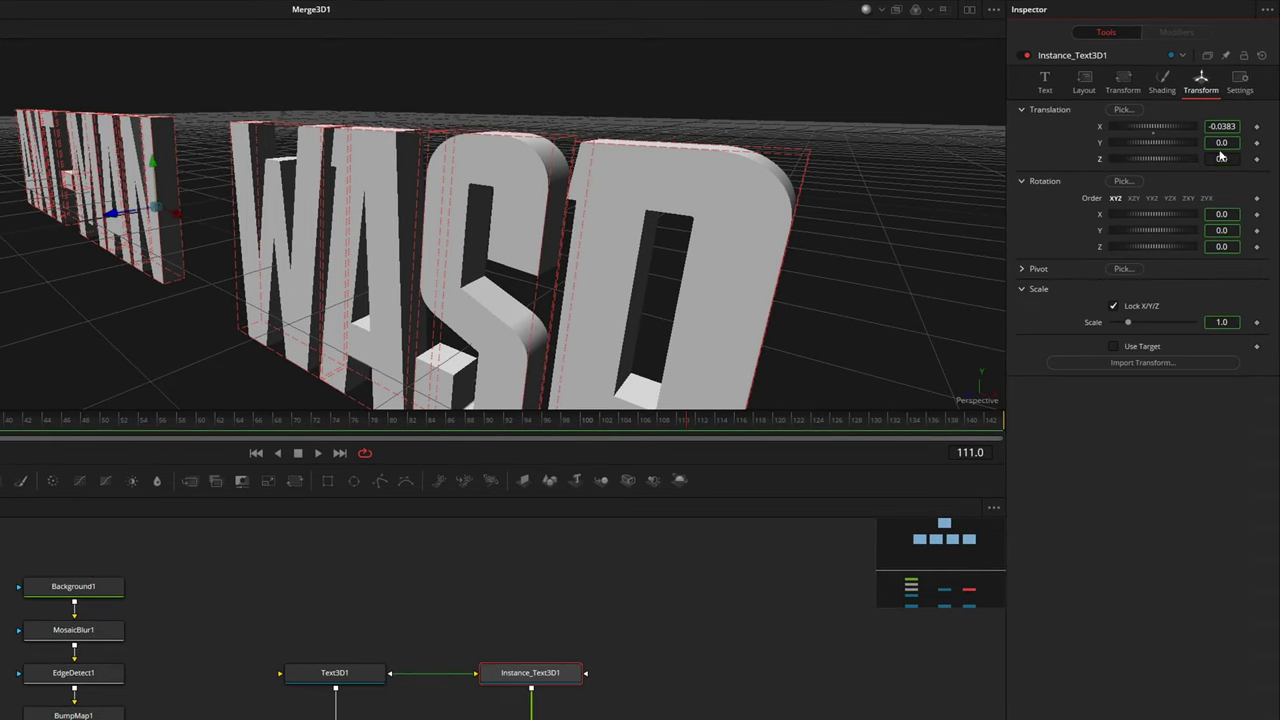
pyautogui.moveTo(1161, 159); pyautogui.dragTo(1150, 159)
# Step: Drive the instanced text's Z translation with the expression -ExtrusionDepth-.001
pyautogui.rightClick(1145, 160)
pyautogui.click(1172, 382)
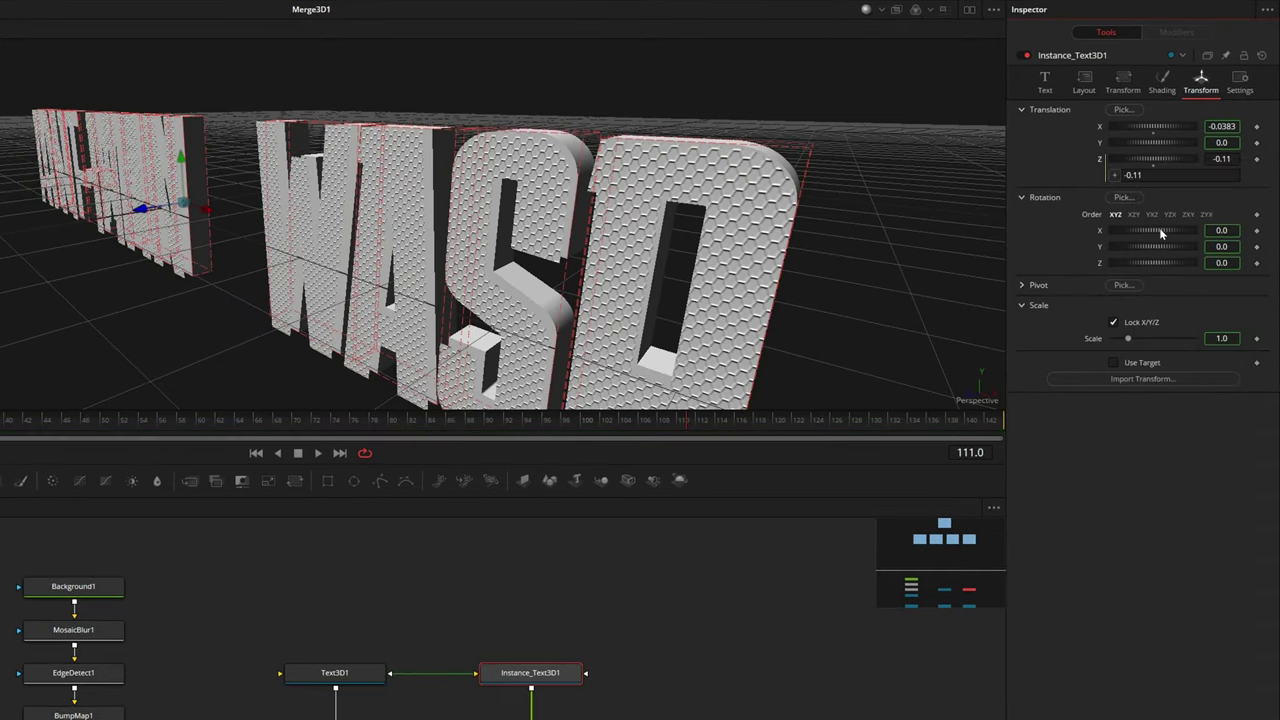
pyautogui.hotkey('ctrl', 'a')
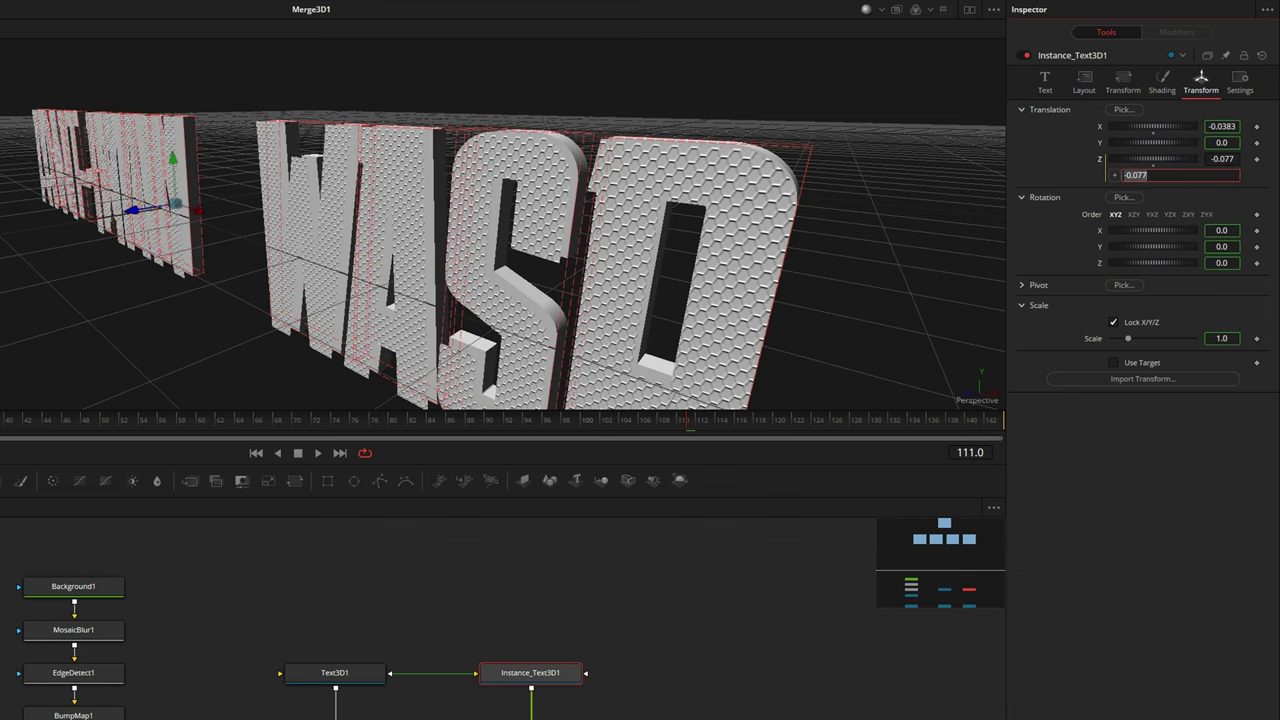
pyautogui.press('BackSpace')
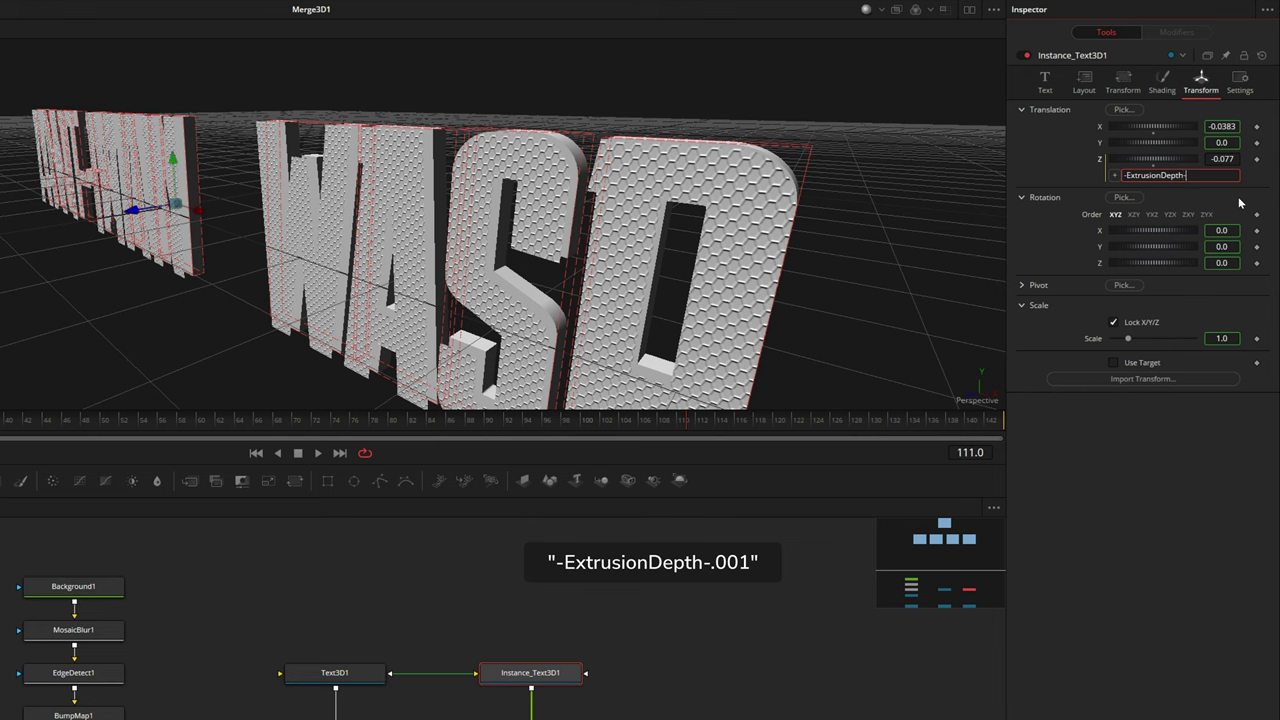
pyautogui.write('01')
pyautogui.press('Tab')
# Step: Test the depth-linked offset by raising the instanced text's extrusion depth to about 0.131 and viewing the letter sides
pyautogui.click(1046, 83)
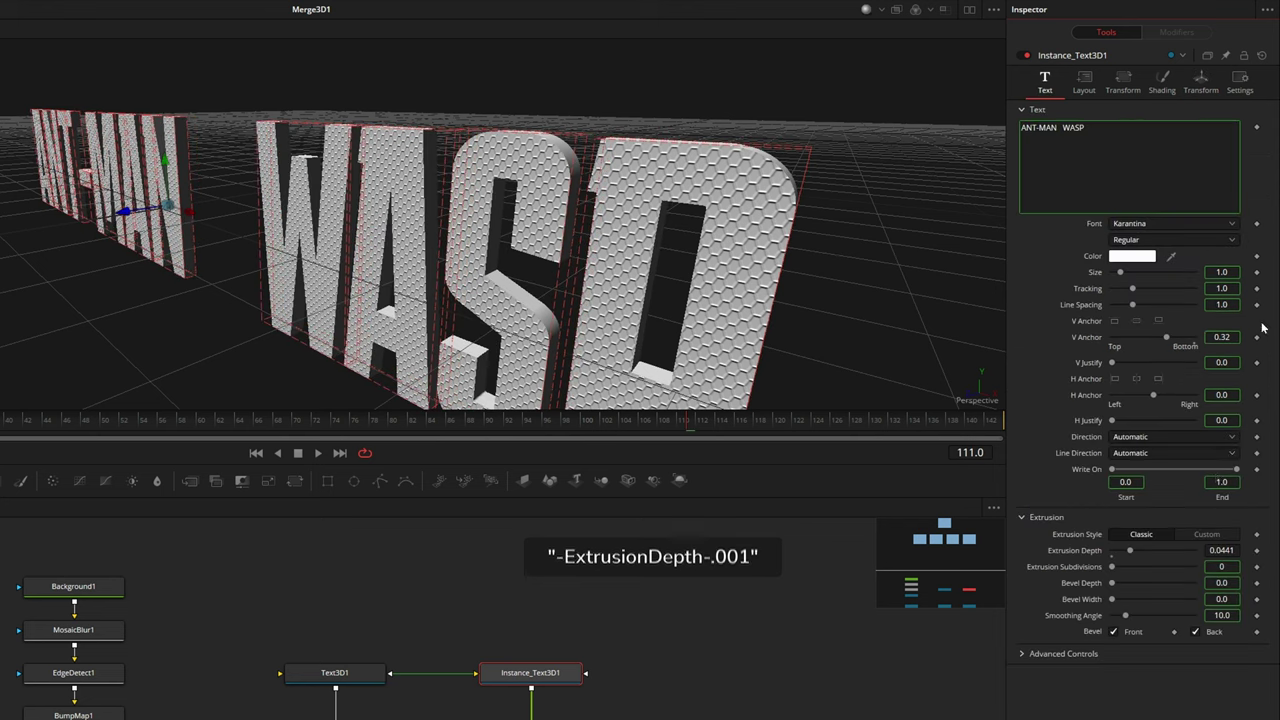
pyautogui.moveTo(1130, 551); pyautogui.dragTo(1166, 551)
pyautogui.moveTo(688, 348); pyautogui.dragTo(575, 293)
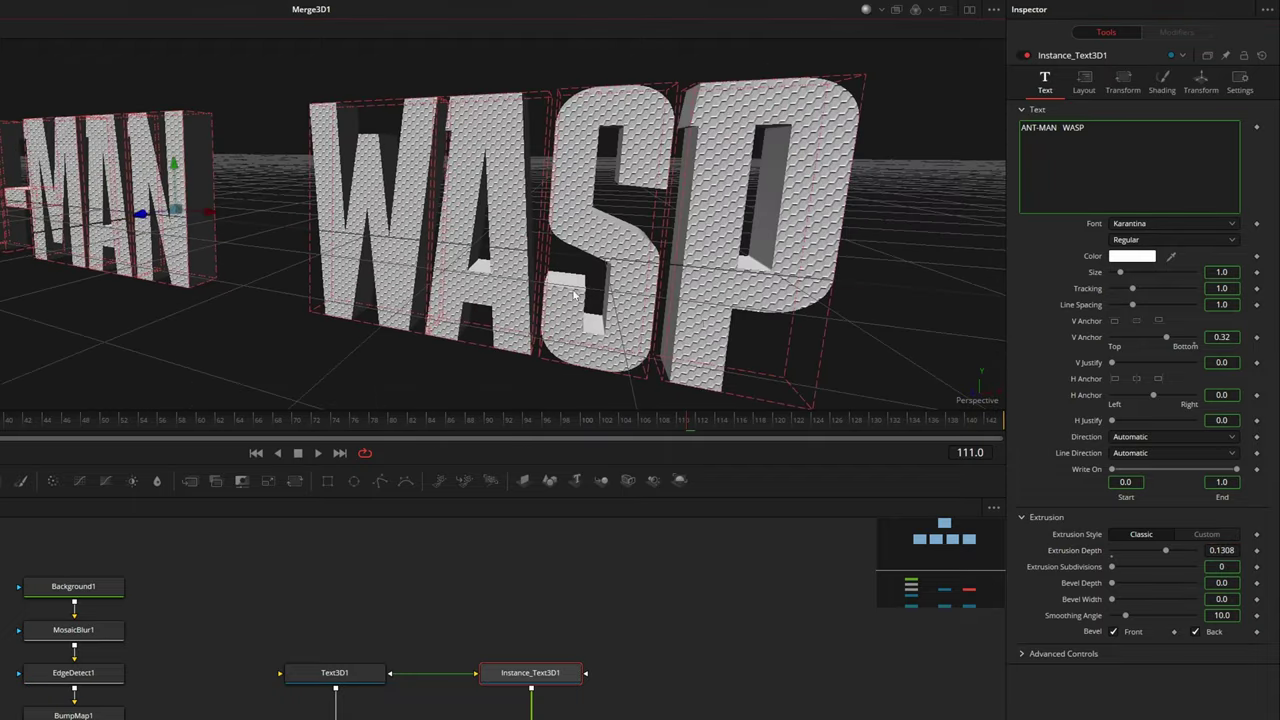
# Step: Switch the instanced text's extrusion style to Custom and flatten the end of its extrusion profile
pyautogui.click(1192, 536)
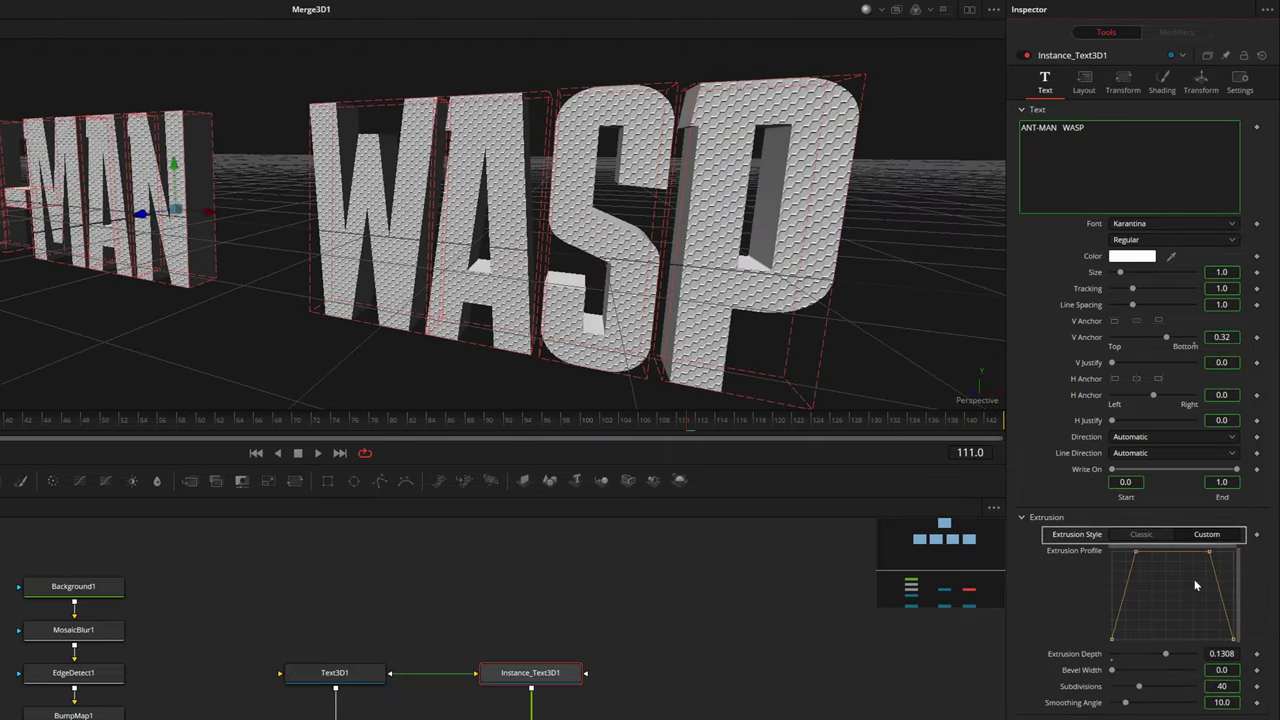
pyautogui.moveTo(1230, 636); pyautogui.dragTo(1234, 540)
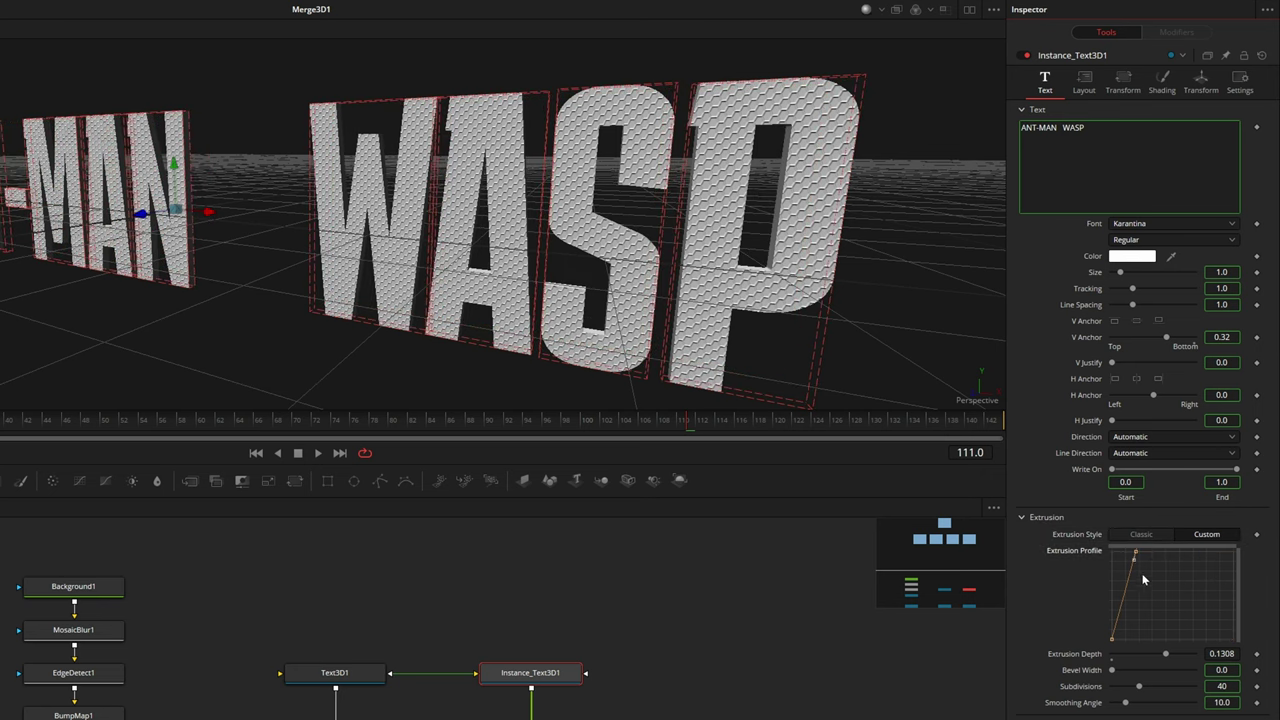
pyautogui.press('f')
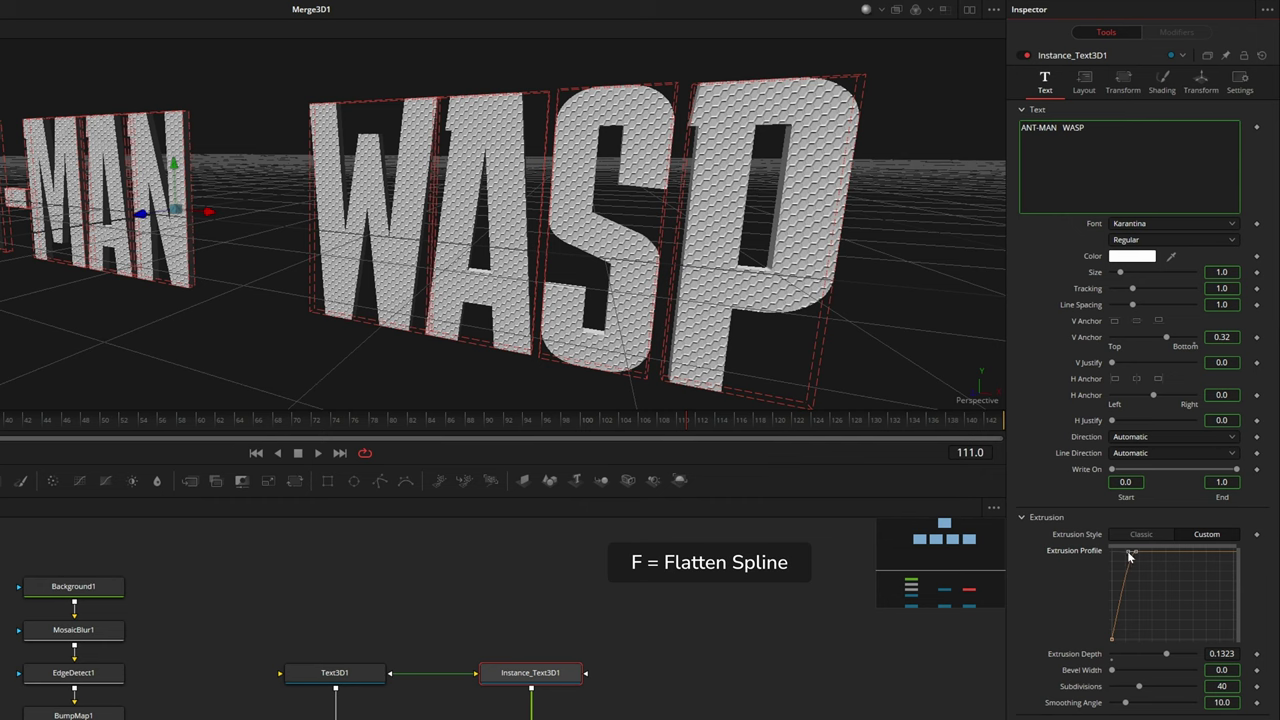
# Step: Round the start of the extrusion profile, with a bevel width of about 0.027 and an extrusion depth of about 0.063
pyautogui.moveTo(1120, 557); pyautogui.dragTo(1116, 557)
pyautogui.moveTo(1112, 638); pyautogui.dragTo(1139, 672)
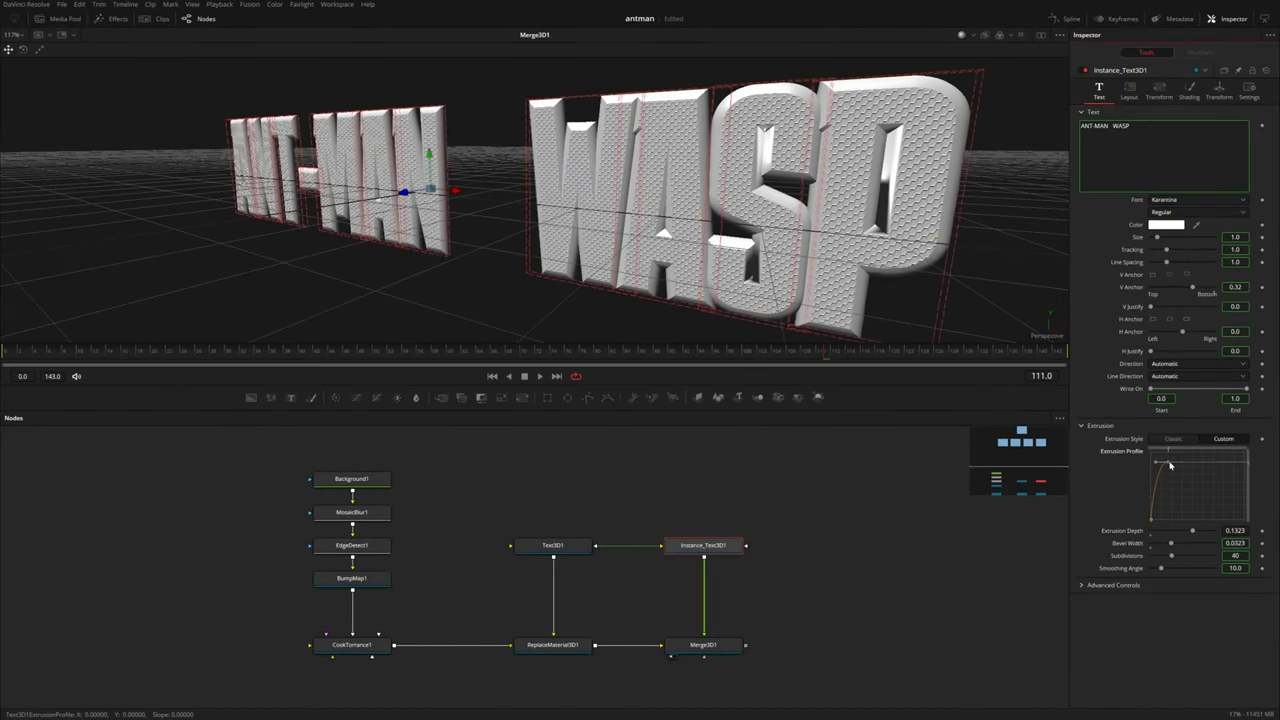
pyautogui.moveTo(1170, 464); pyautogui.dragTo(1154, 468)
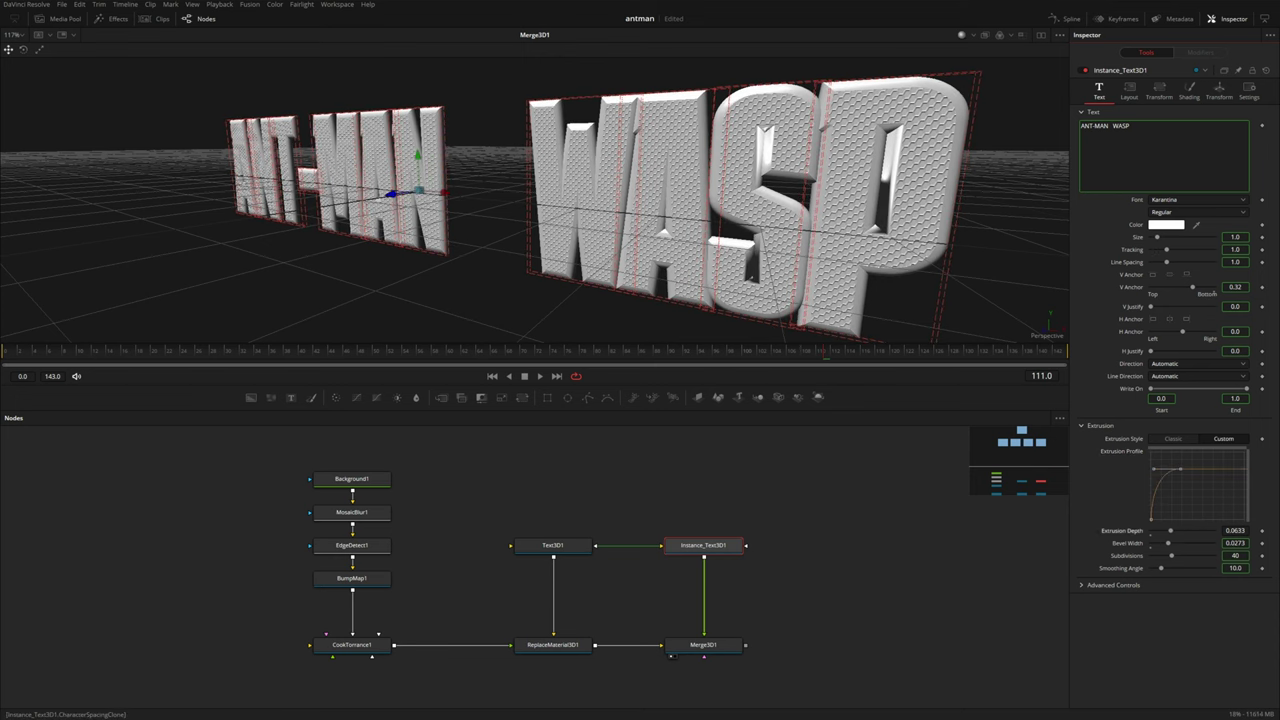
# Step: Set the text's tracking to 1.014 and lengthen the extrusion profile's curve handle for a smoother bevel
pyautogui.moveTo(1235, 250); pyautogui.dragTo(1249, 250)
pyautogui.moveTo(1182, 468); pyautogui.dragTo(1192, 461)
pyautogui.moveTo(880, 235); pyautogui.dragTo(790, 187)
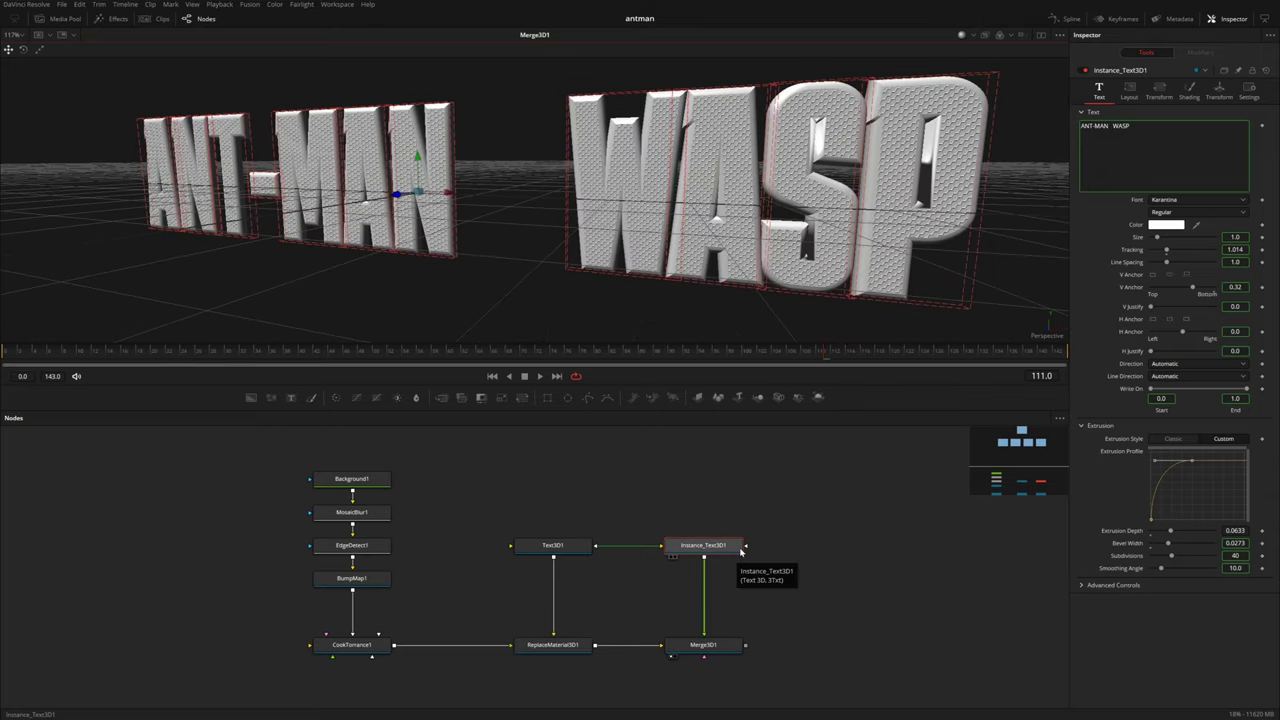
pyautogui.scroll(-5, 743, 551)
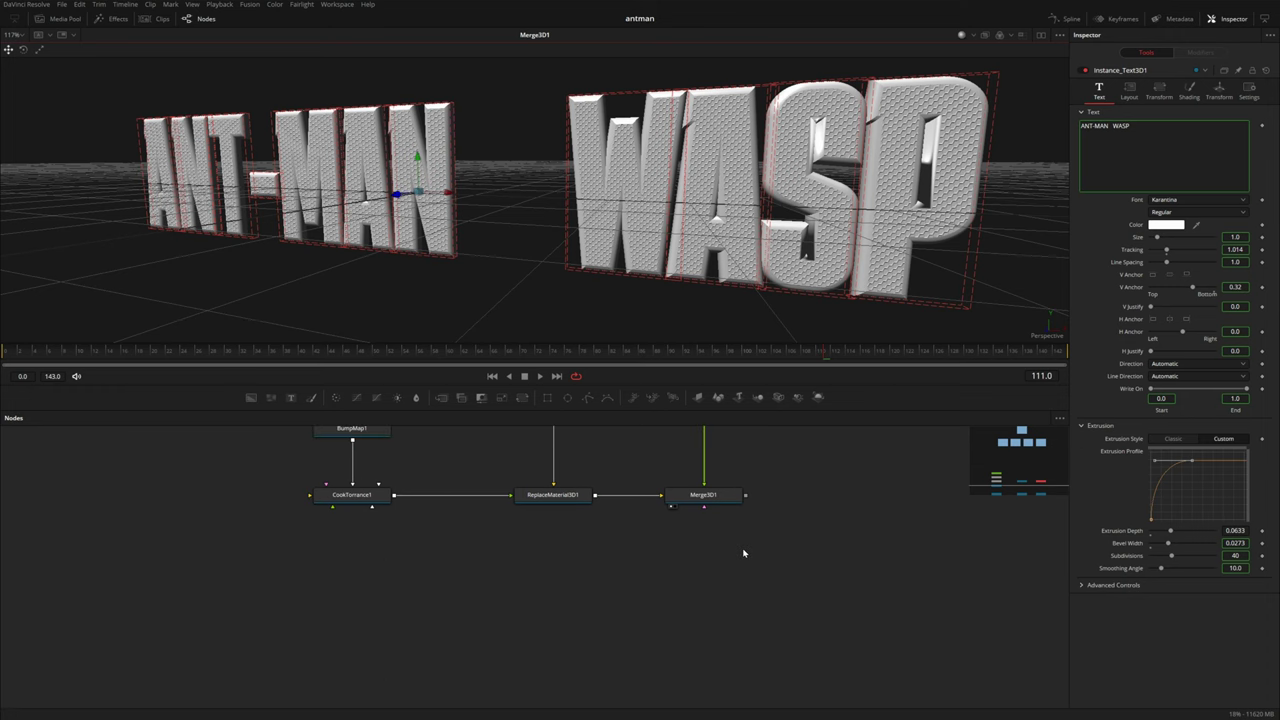
# Step: Reposition Merge3D1 and line up the three spot lights and two point lights beside it
pyautogui.moveTo(680, 466); pyautogui.dragTo(628, 652)
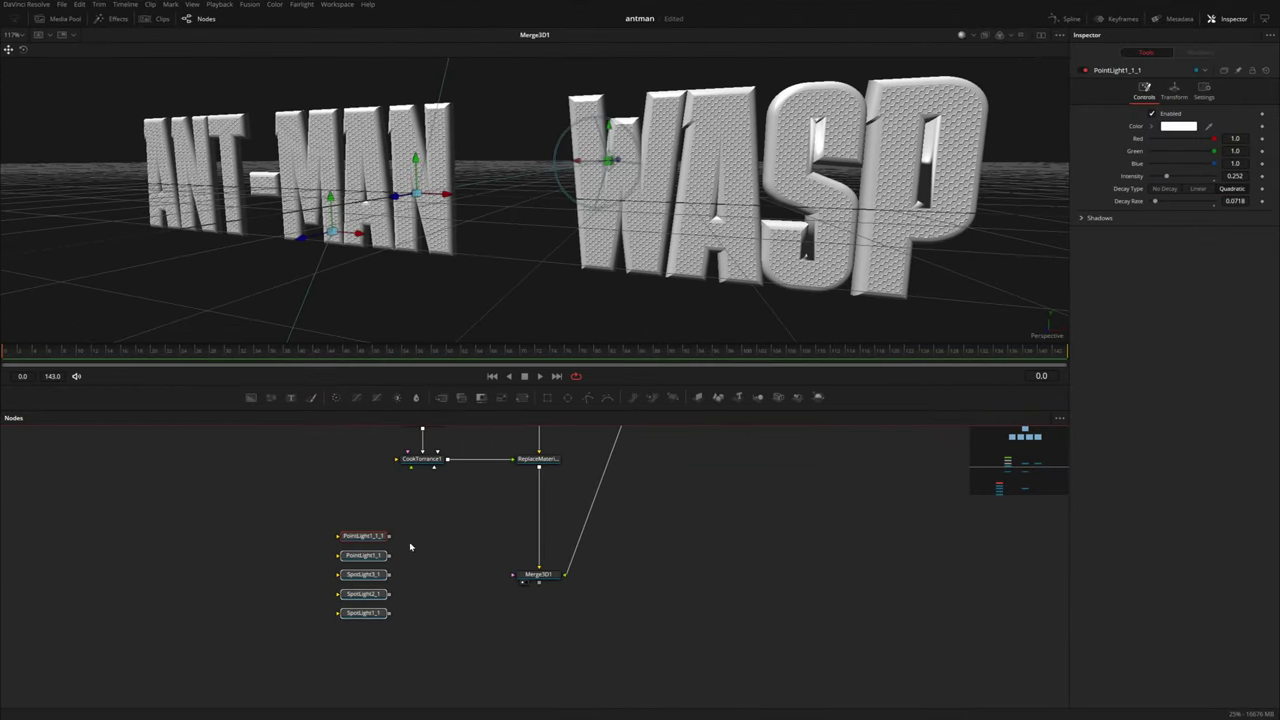
pyautogui.moveTo(392, 513); pyautogui.dragTo(369, 616)
pyautogui.moveTo(382, 614); pyautogui.dragTo(441, 613)
pyautogui.click(457, 617)
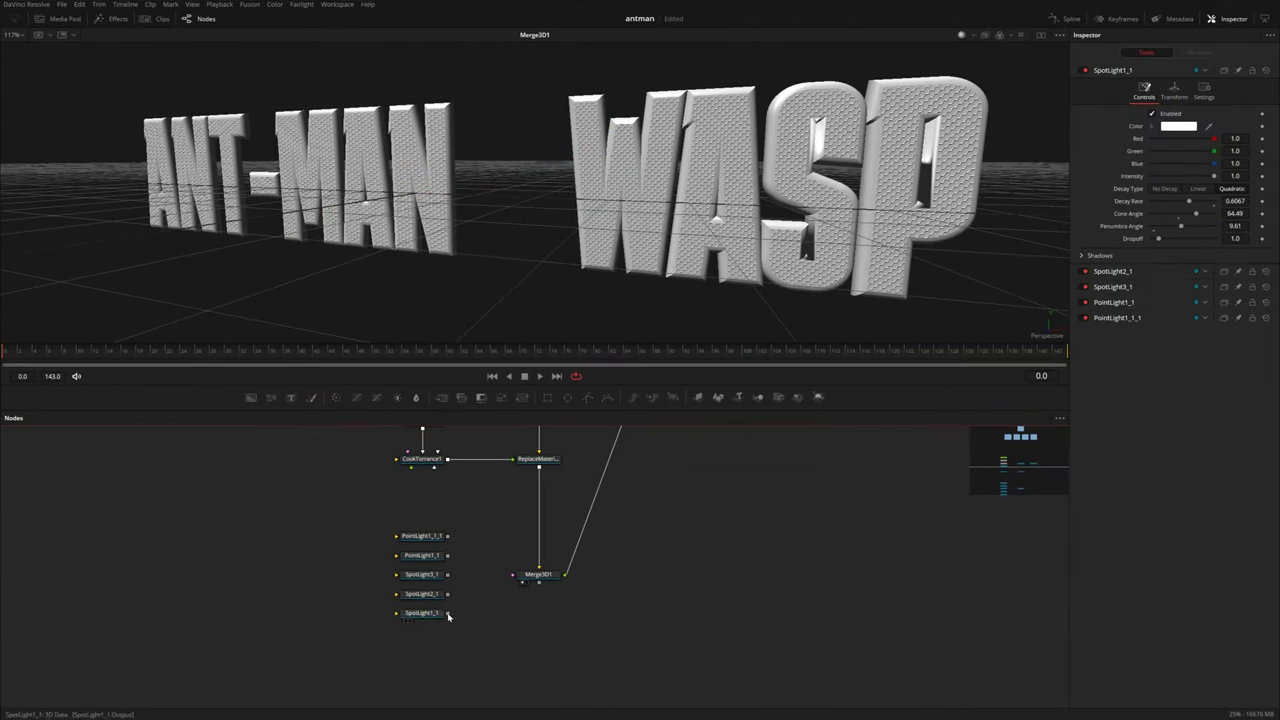
# Step: Connect all three spot lights and both point lights to Merge3D1
pyautogui.scroll(3, 449, 614)
pyautogui.moveTo(447, 612); pyautogui.dragTo(621, 537)
pyautogui.moveTo(448, 574); pyautogui.dragTo(628, 536)
pyautogui.moveTo(447, 534); pyautogui.dragTo(585, 535)
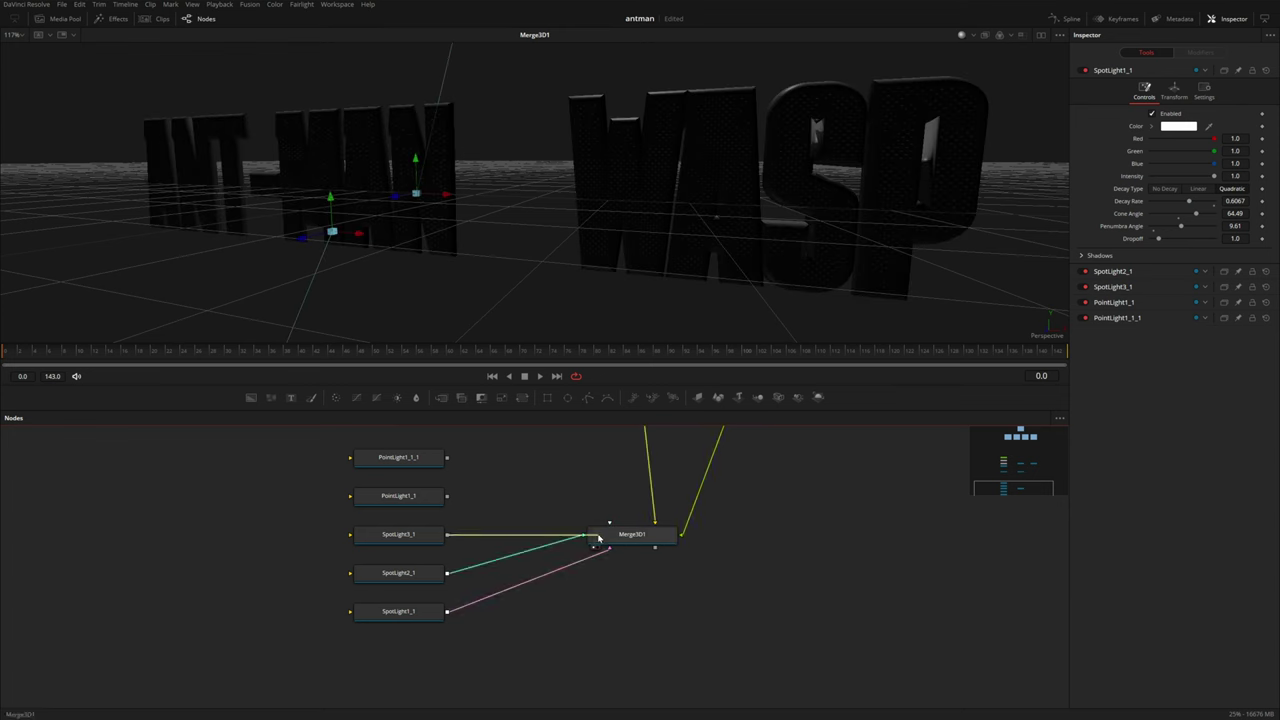
pyautogui.scroll(-5, 546, 294)
pyautogui.moveTo(459, 323); pyautogui.dragTo(549, 247)
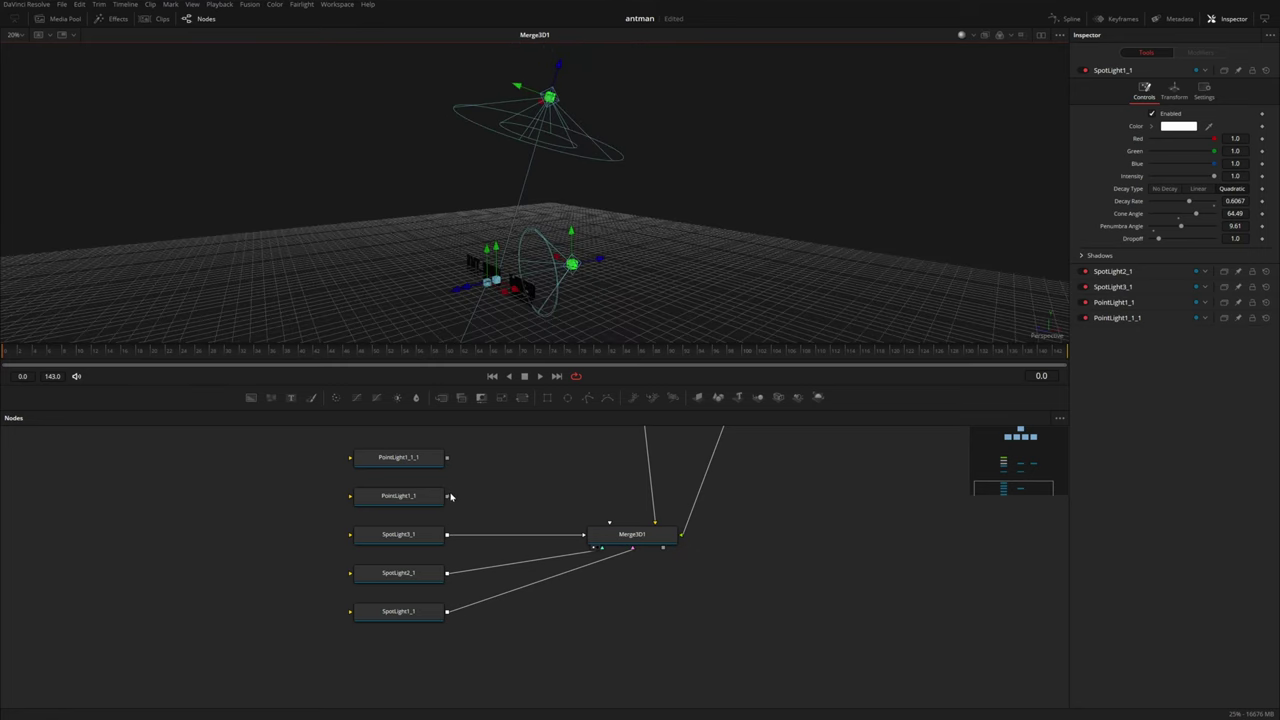
pyautogui.moveTo(449, 496); pyautogui.dragTo(640, 534)
pyautogui.moveTo(447, 457); pyautogui.dragTo(620, 522)
# Step: Examine the settings of the spot and point lights and their placement around the 3D title
pyautogui.moveTo(630, 330); pyautogui.dragTo(447, 173)
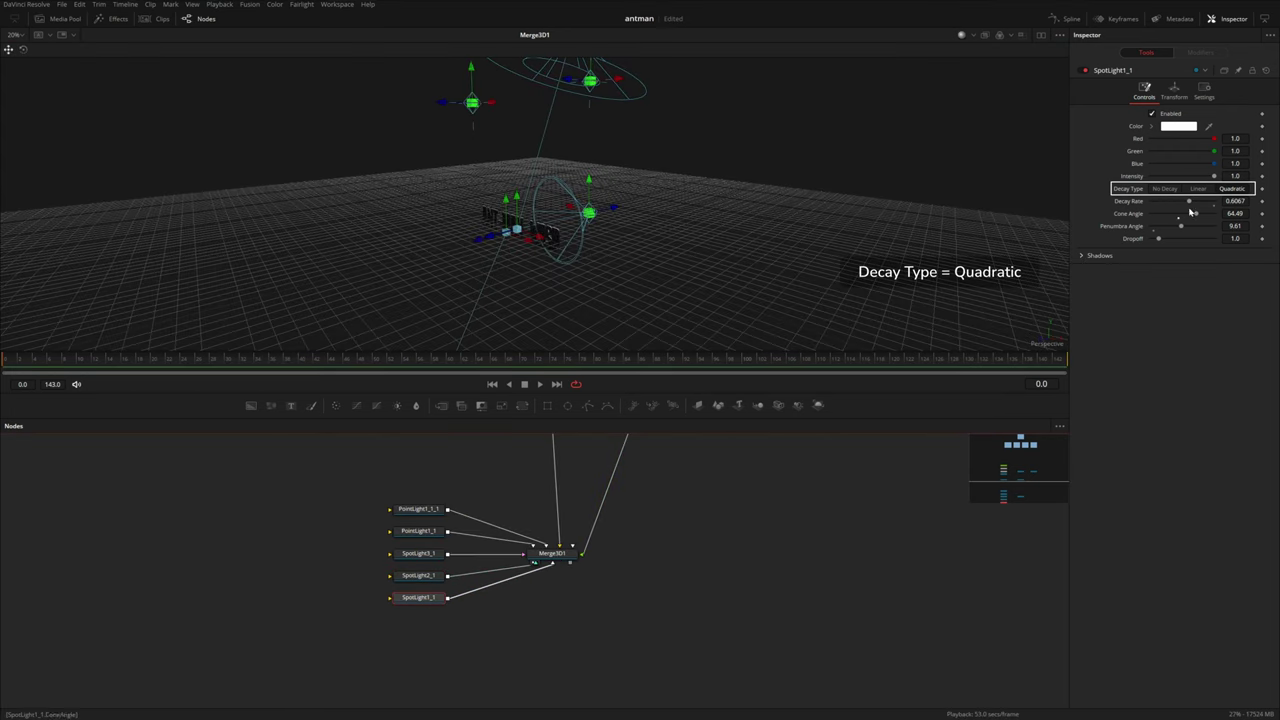
pyautogui.click(437, 556)
pyautogui.click(422, 532)
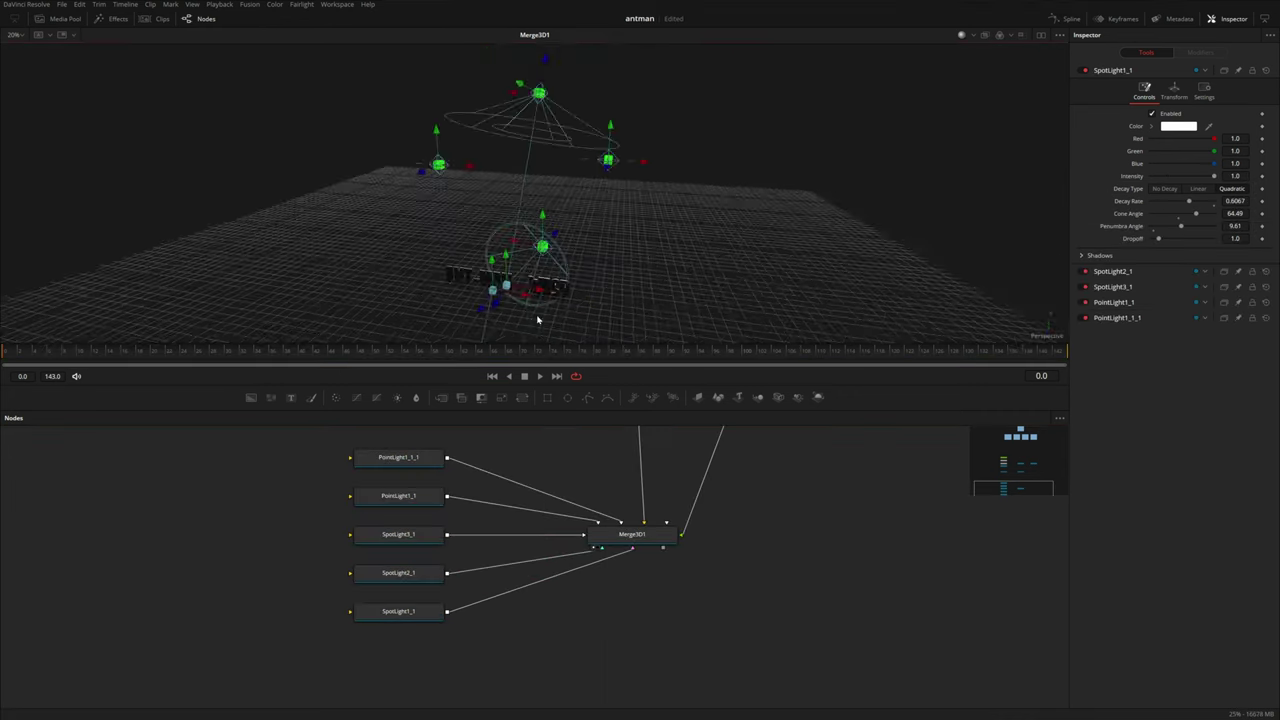
pyautogui.moveTo(540, 200); pyautogui.dragTo(517, 257)
pyautogui.scroll(5, 609, 243)
pyautogui.moveTo(600, 269); pyautogui.dragTo(608, 217)
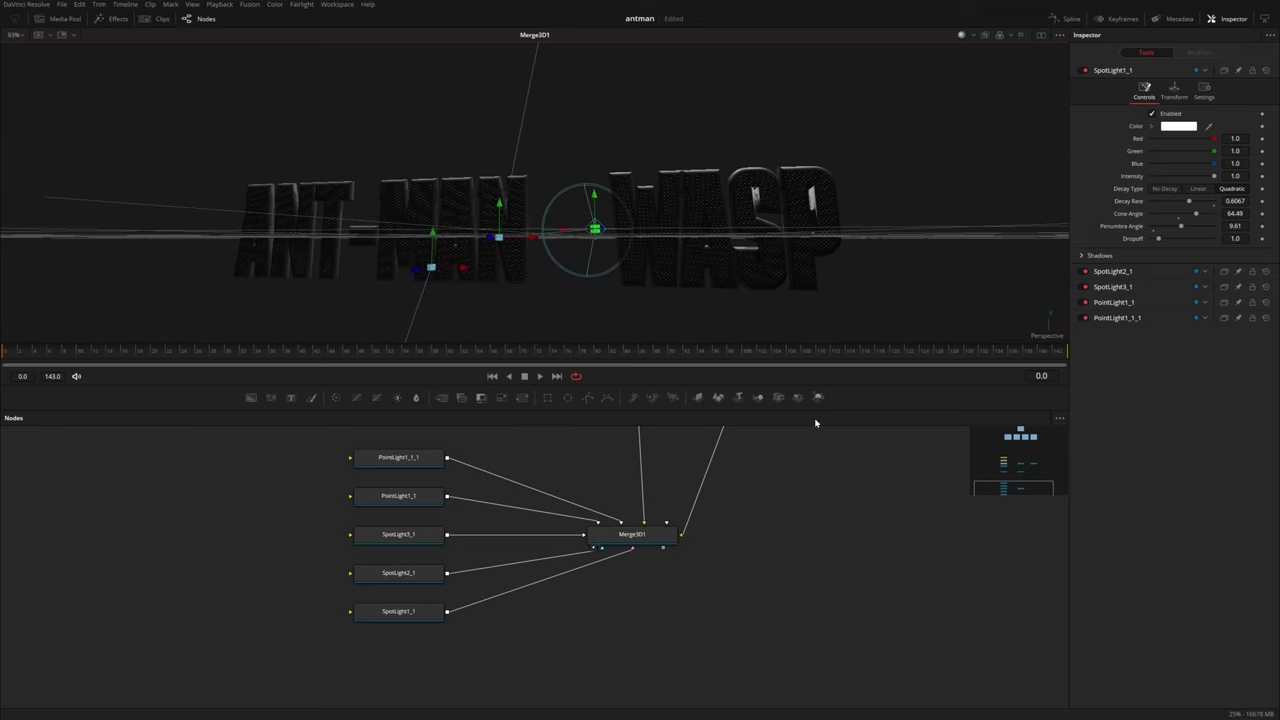
# Step: Add a Renderer3D node fed by Merge3D1 and show it in a second viewer
pyautogui.moveTo(818, 397); pyautogui.dragTo(632, 611)
pyautogui.moveTo(662, 551); pyautogui.dragTo(633, 616)
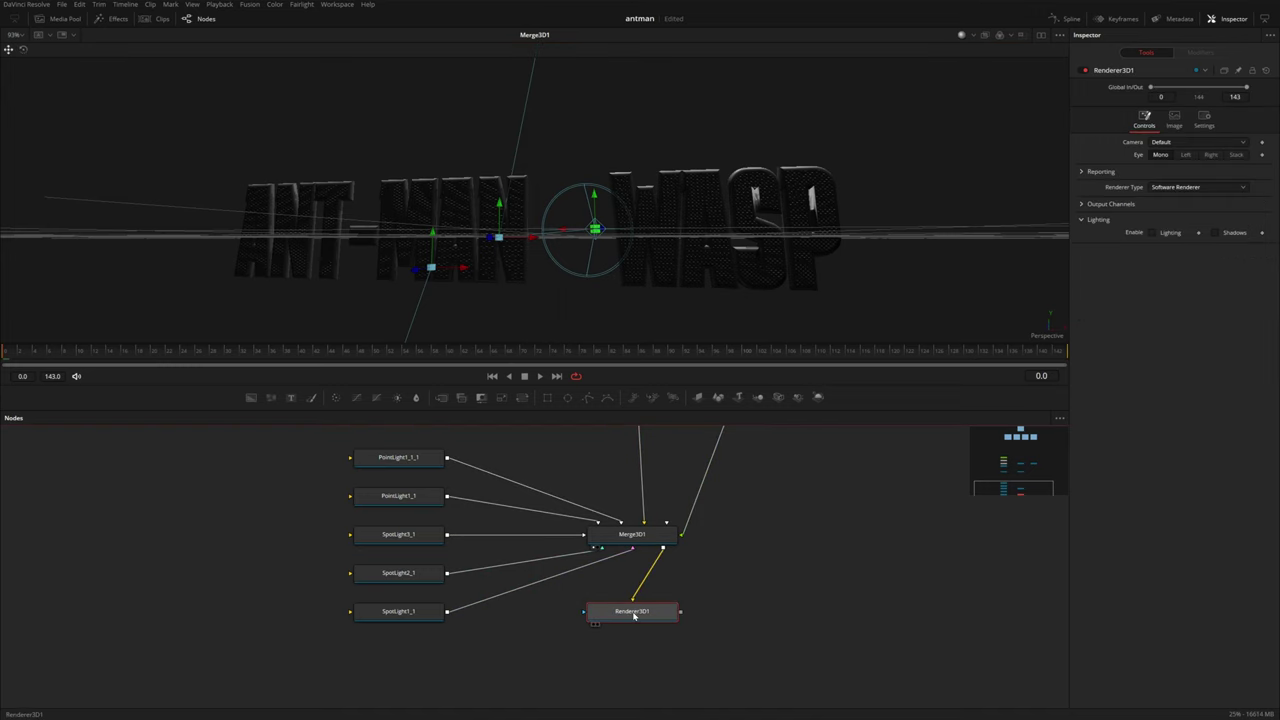
pyautogui.click(1043, 36)
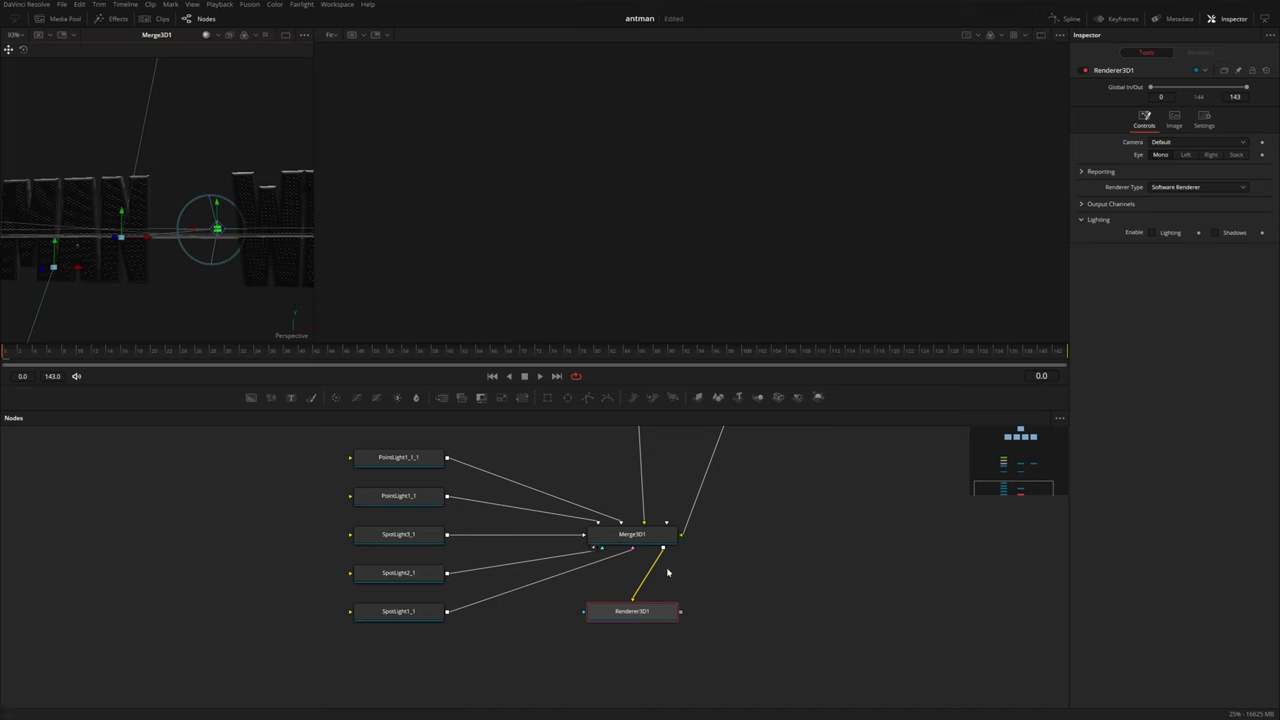
pyautogui.press('2')
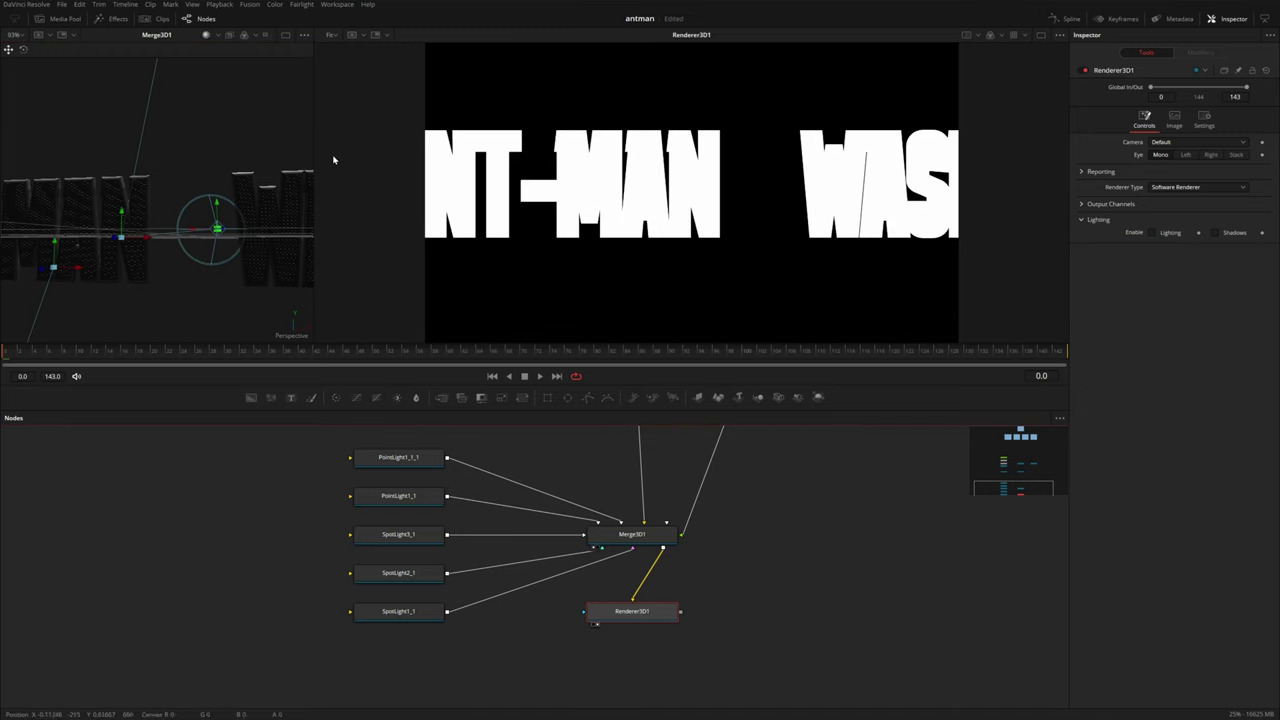
# Step: Widen the 3D viewer, set Renderer3D1 to the OpenGL Renderer and enable its lighting
pyautogui.moveTo(312, 153); pyautogui.dragTo(484, 153)
pyautogui.click(1178, 187)
pyautogui.click(1176, 200)
pyautogui.click(1151, 264)
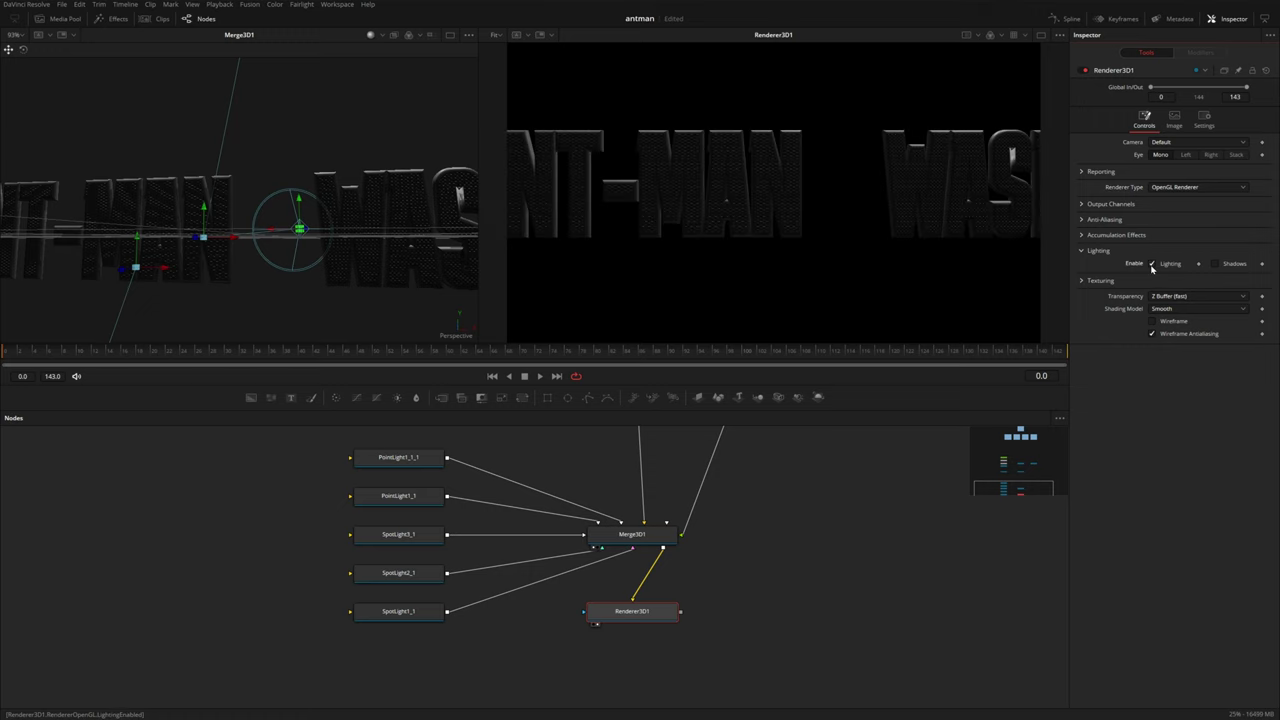
# Step: Move Renderer3D1 lower in the graph and connect a new Camera3D node to Merge3D1
pyautogui.scroll(-3, 637, 611)
pyautogui.moveTo(634, 545); pyautogui.dragTo(610, 666)
pyautogui.moveTo(778, 430); pyautogui.dragTo(613, 536)
# Step: Set the focal length of Camera3D1 to 24 mm
pyautogui.moveTo(257, 247); pyautogui.dragTo(149, 288)
pyautogui.moveTo(178, 238); pyautogui.dragTo(12, 257)
pyautogui.scroll(-3, 248, 269)
pyautogui.moveTo(247, 266); pyautogui.dragTo(72, 240)
pyautogui.write('24')
pyautogui.press('Tab')
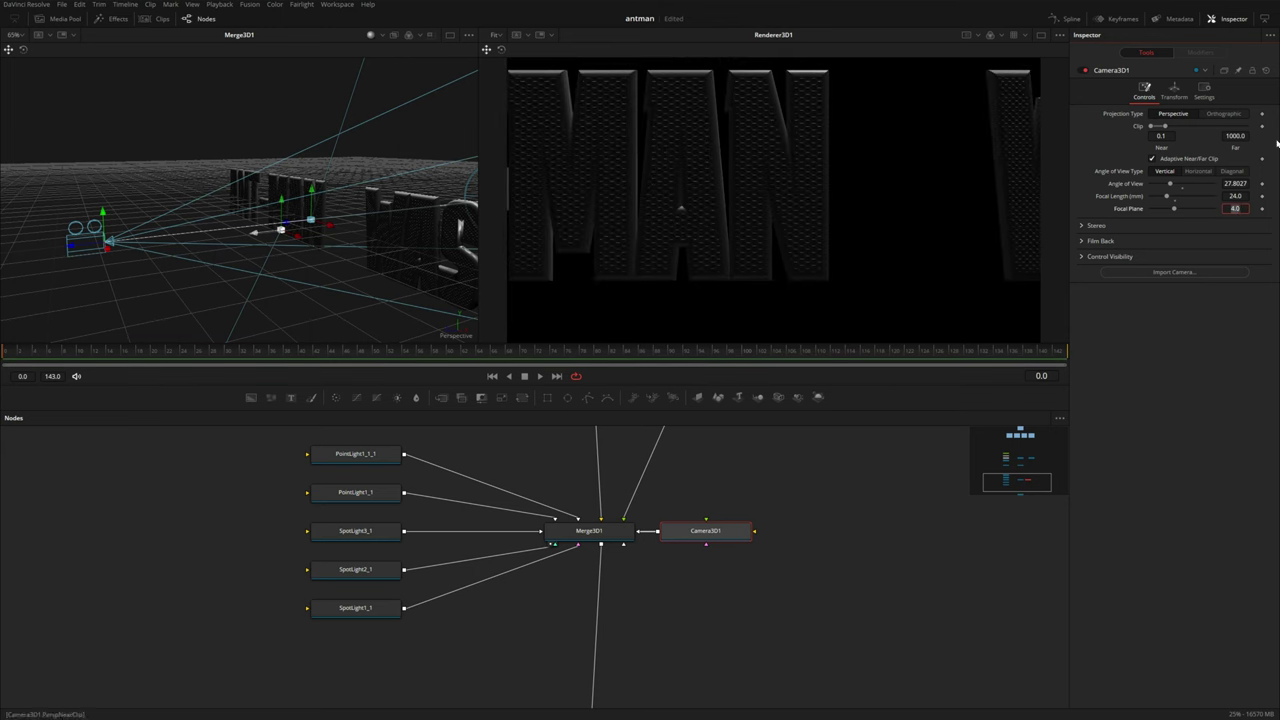
# Step: Pull the camera back to about Z 2.54 and compare the render with the Original footage at frame 79 in a split wipe
pyautogui.click(1187, 97)
pyautogui.moveTo(1183, 150); pyautogui.dragTo(1211, 151)
pyautogui.click(516, 35)
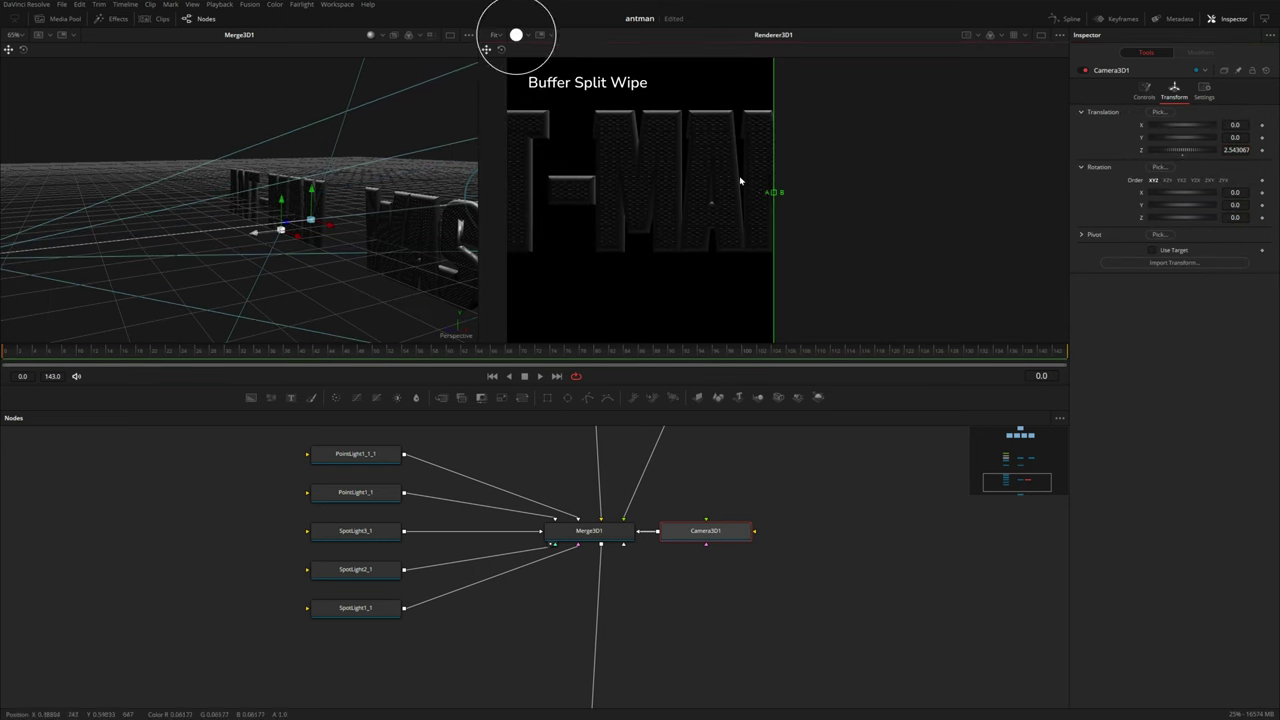
pyautogui.scroll(4, 614, 452)
pyautogui.scroll(5, 614, 453)
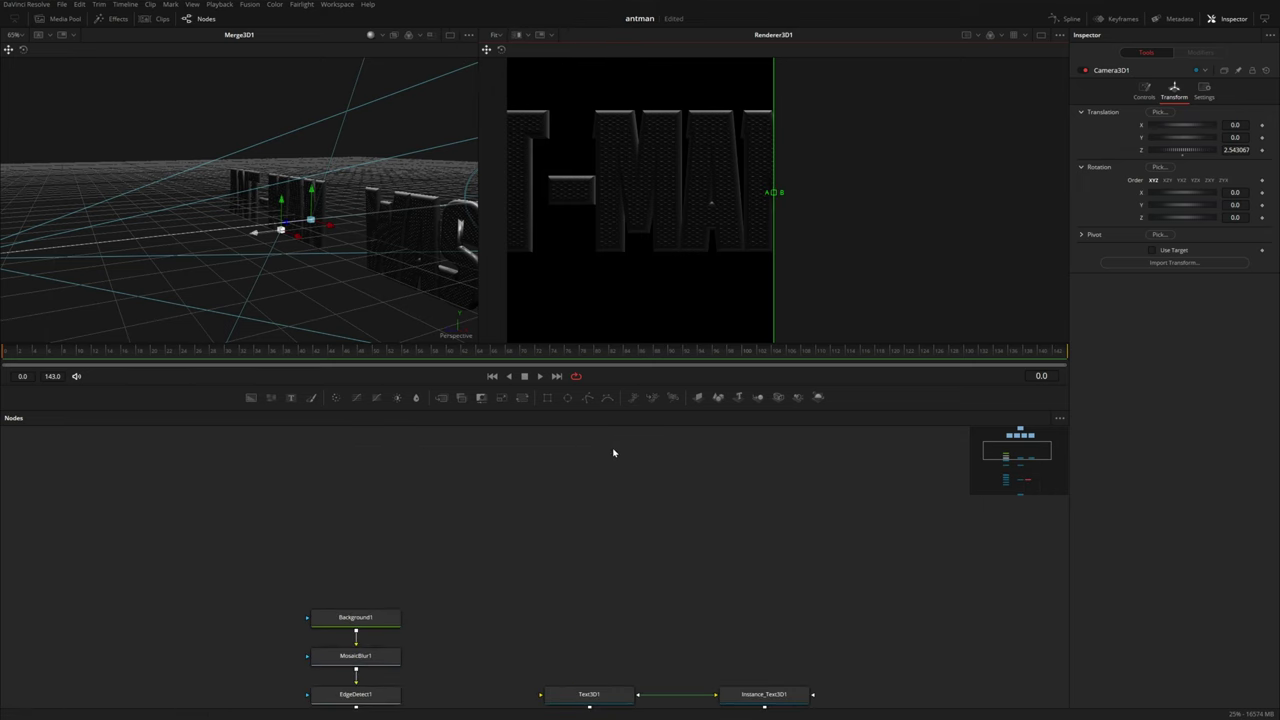
pyautogui.moveTo(613, 452); pyautogui.dragTo(843, 257)
pyautogui.scroll(-6, 654, 572)
pyautogui.scroll(-5, 653, 572)
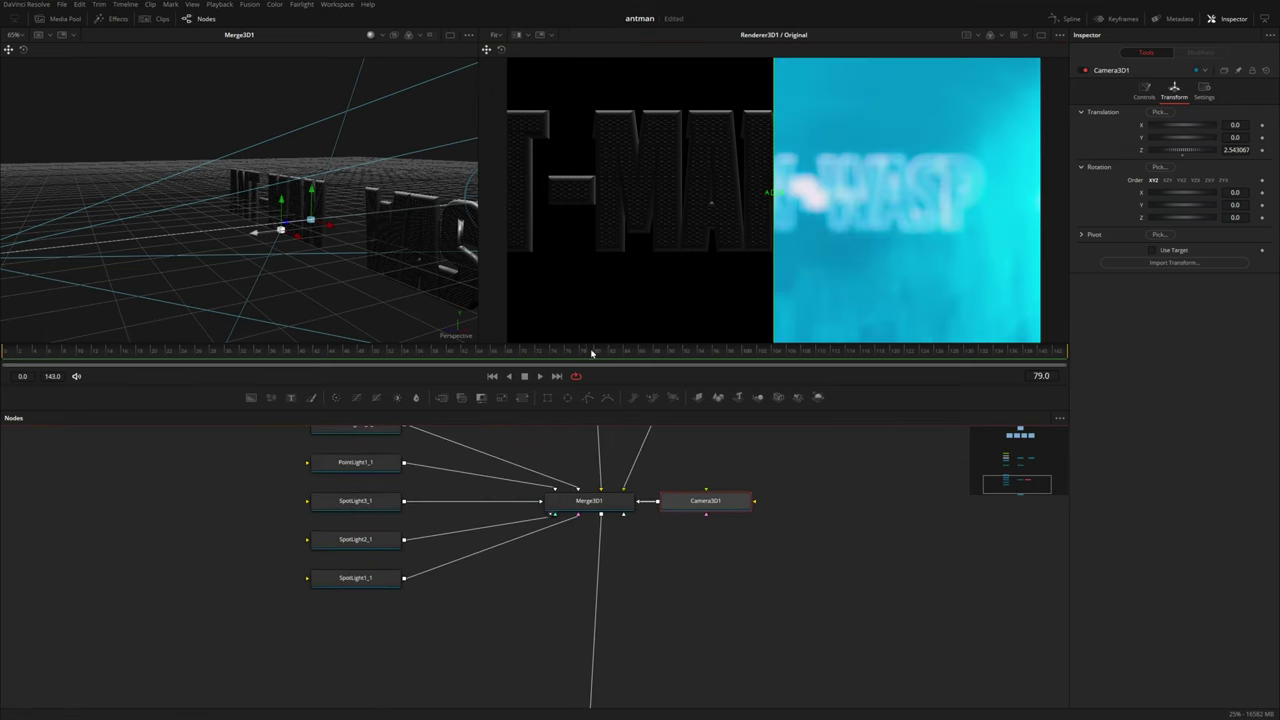
# Step: Match the camera to the original title at about Z 5.063 and Y 0.052, and turn off the split wipe
pyautogui.moveTo(1175, 150)
pyautogui.mouseDown()
pyautogui.moveTo(1247, 150)
pyautogui.moveTo(1192, 138)
pyautogui.mouseUp()
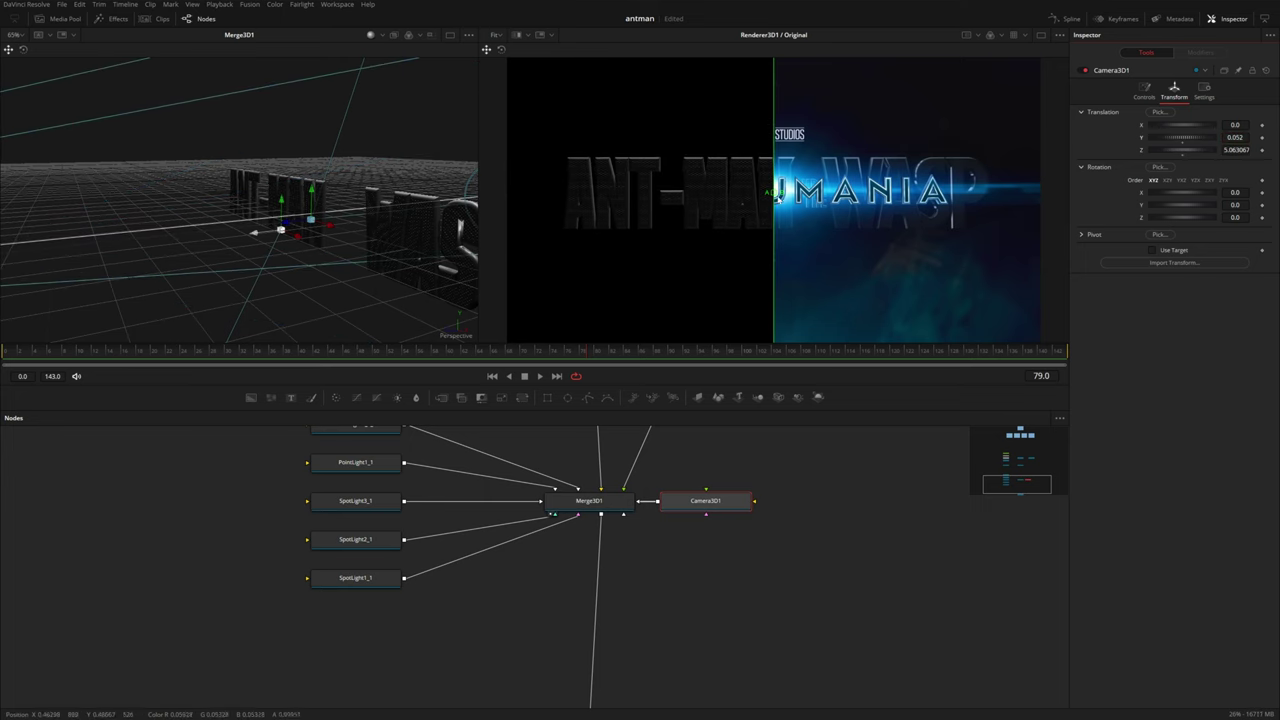
pyautogui.moveTo(776, 160); pyautogui.dragTo(855, 200)
pyautogui.moveTo(774, 191)
pyautogui.mouseDown()
pyautogui.moveTo(791, 136)
pyautogui.moveTo(795, 183)
pyautogui.mouseUp()
pyautogui.press('/')
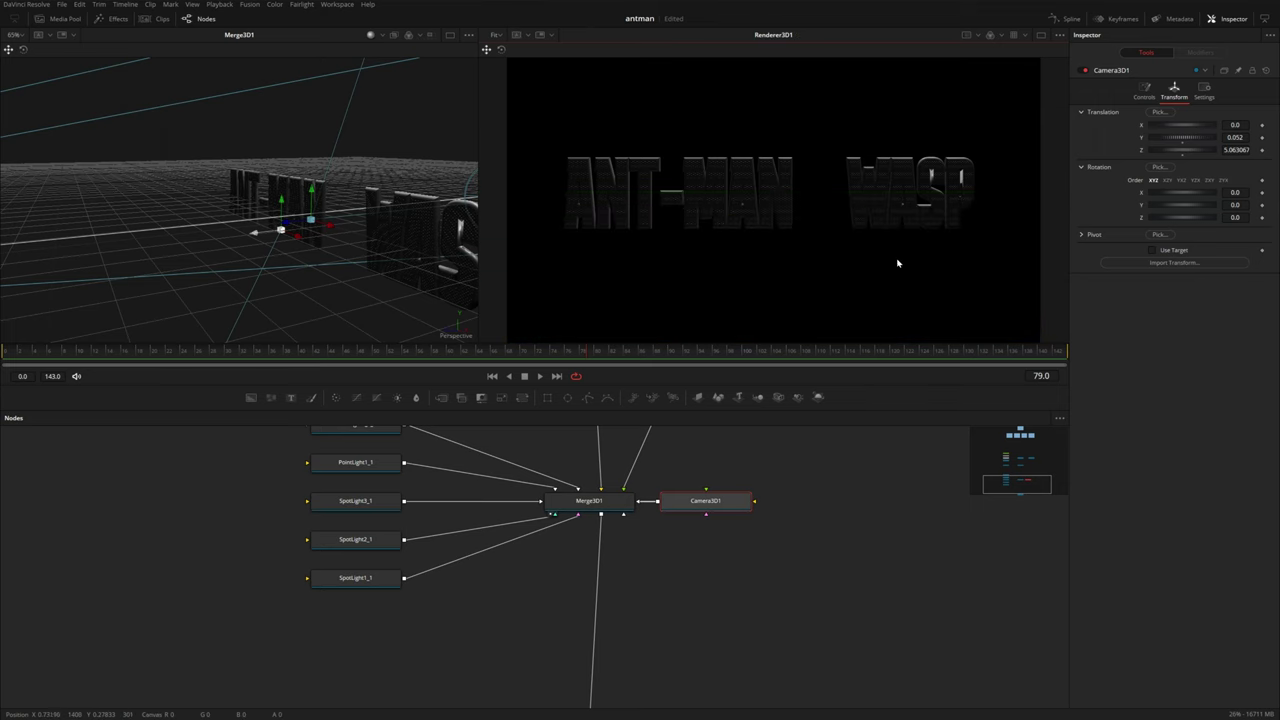
# Step: Apply a Gamut View LUT with ITU-R BT.709 (display) output space to the Renderer3D1 viewer
pyautogui.click(1024, 36)
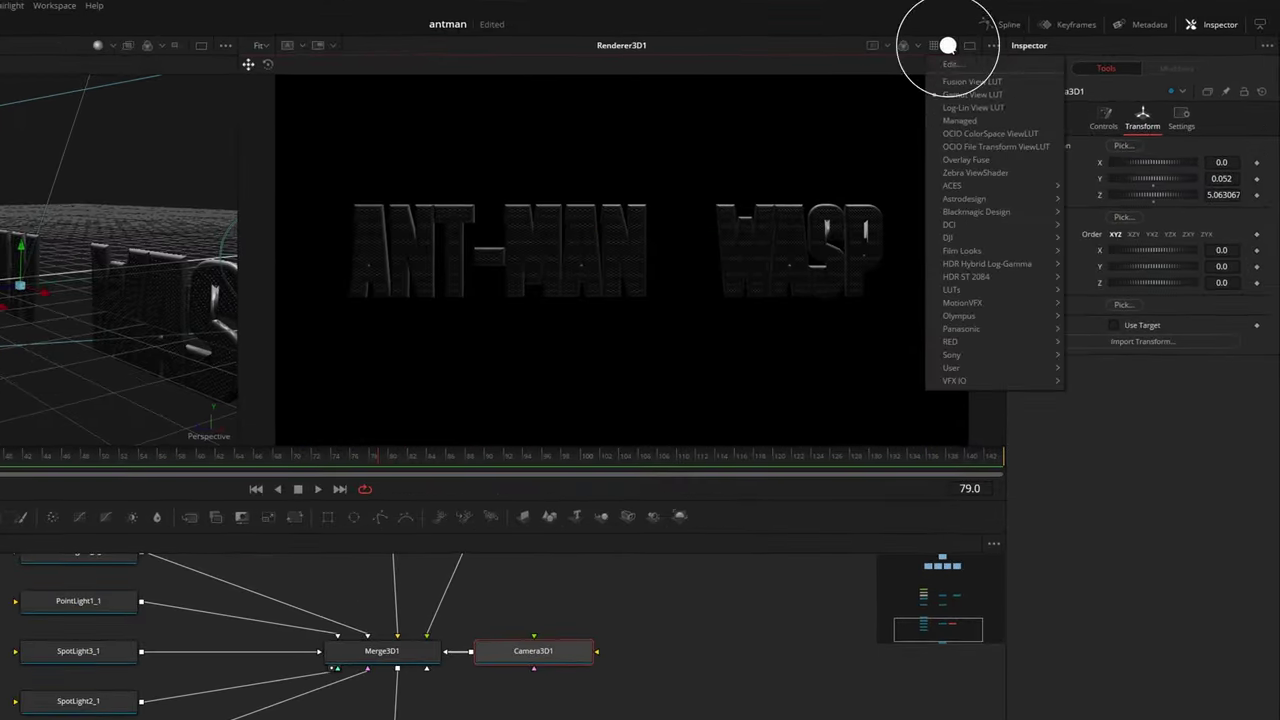
pyautogui.click(1028, 52)
pyautogui.click(497, 637)
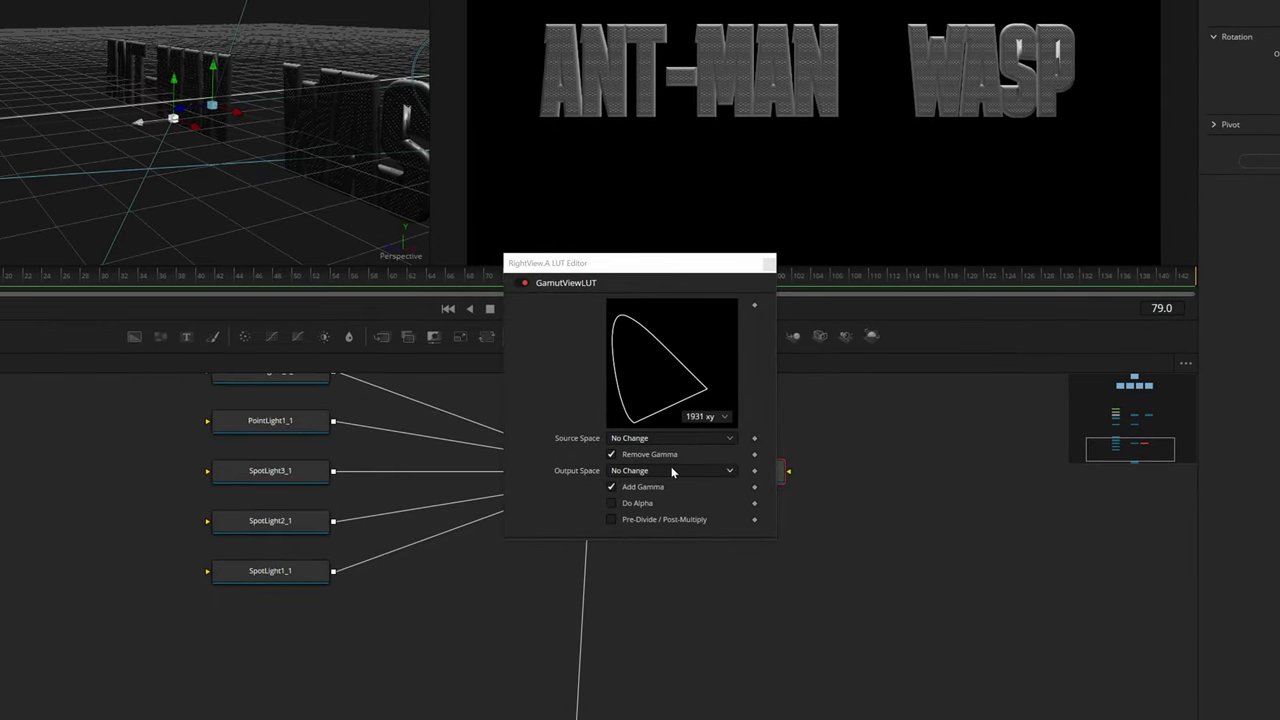
pyautogui.press('i')
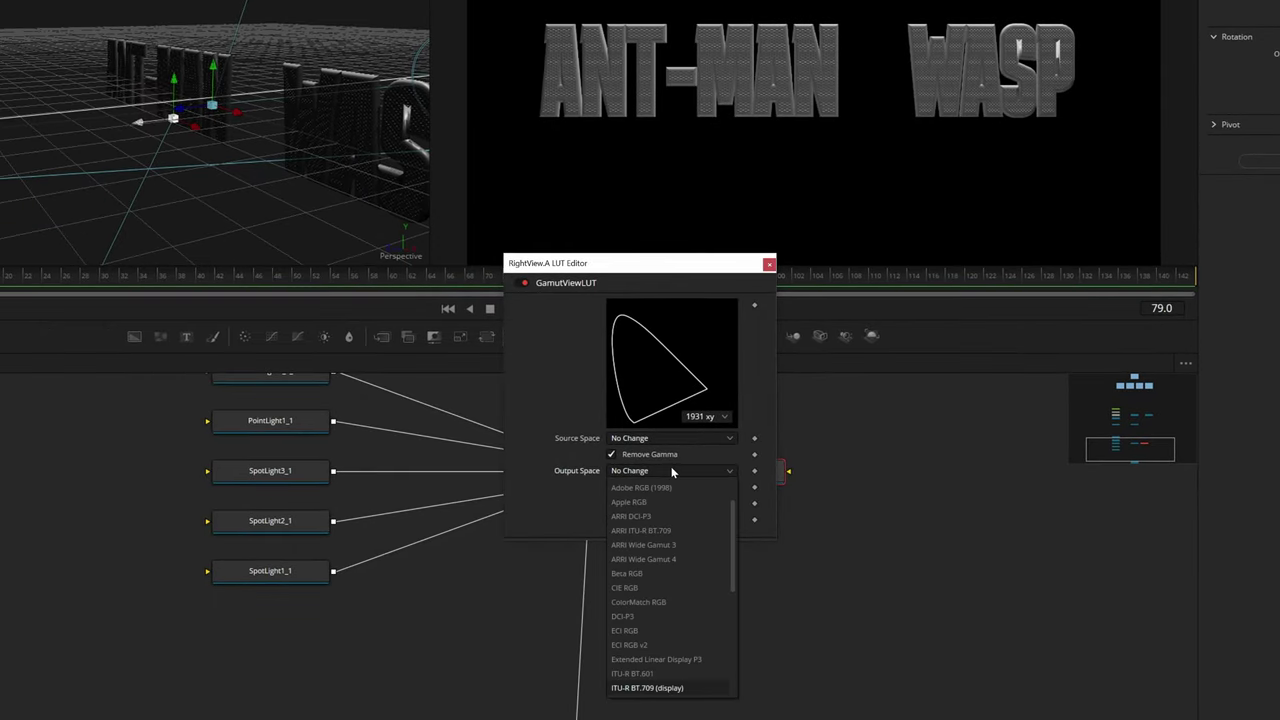
pyautogui.press('Return')
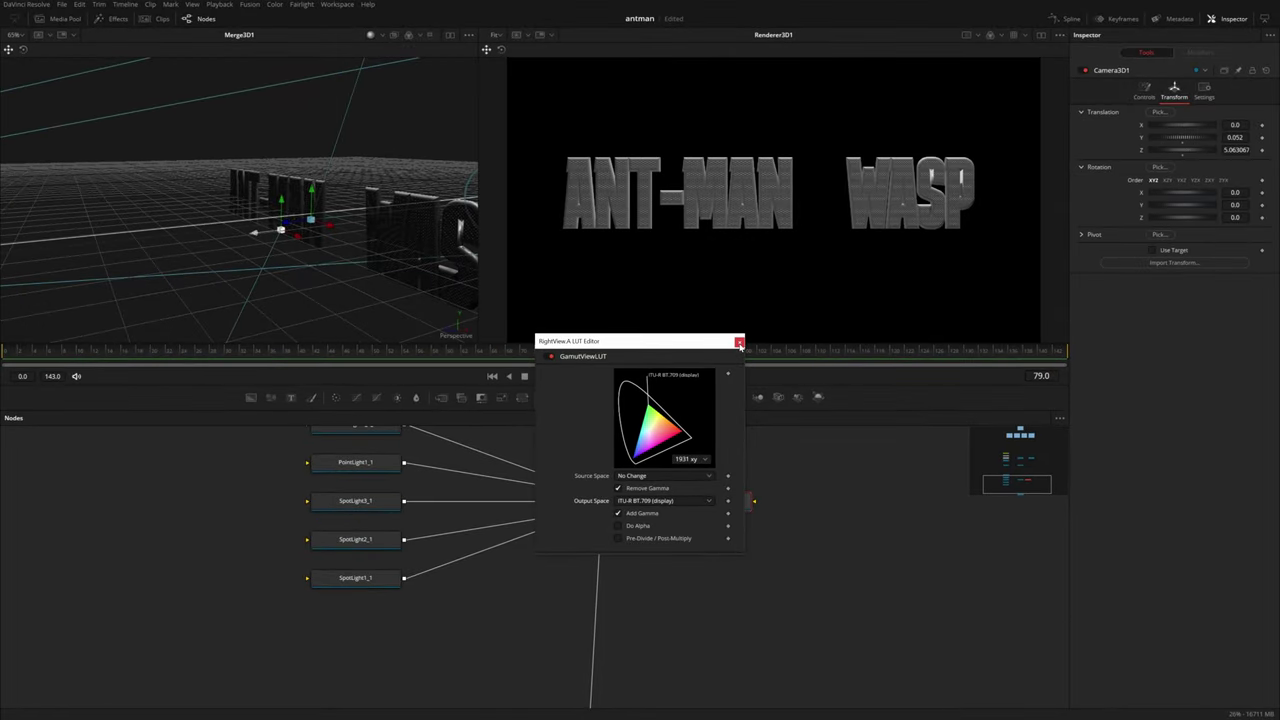
pyautogui.click(739, 343)
# Step: Give the 3D scene viewer a Gamut View buffer LUT with ITU-R BT.709 (display) as output space
pyautogui.moveTo(476, 267); pyautogui.dragTo(254, 248)
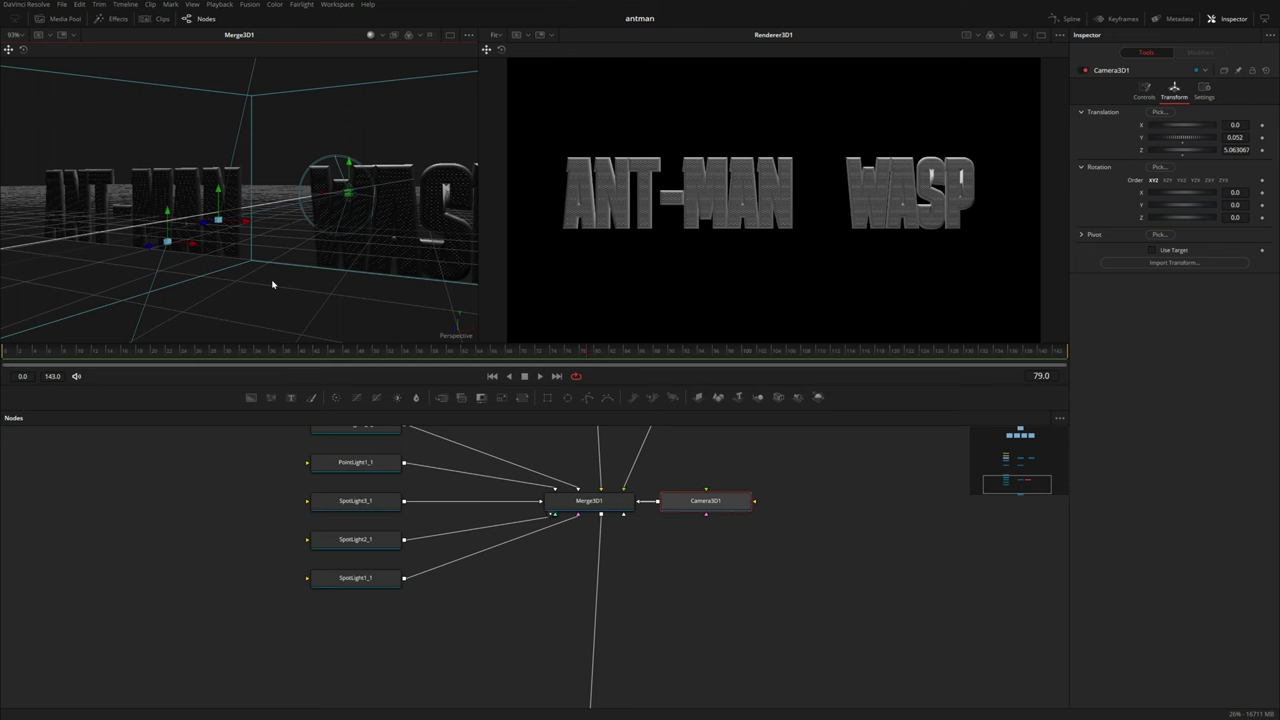
pyautogui.rightClick(276, 283)
pyautogui.moveTo(343, 370)
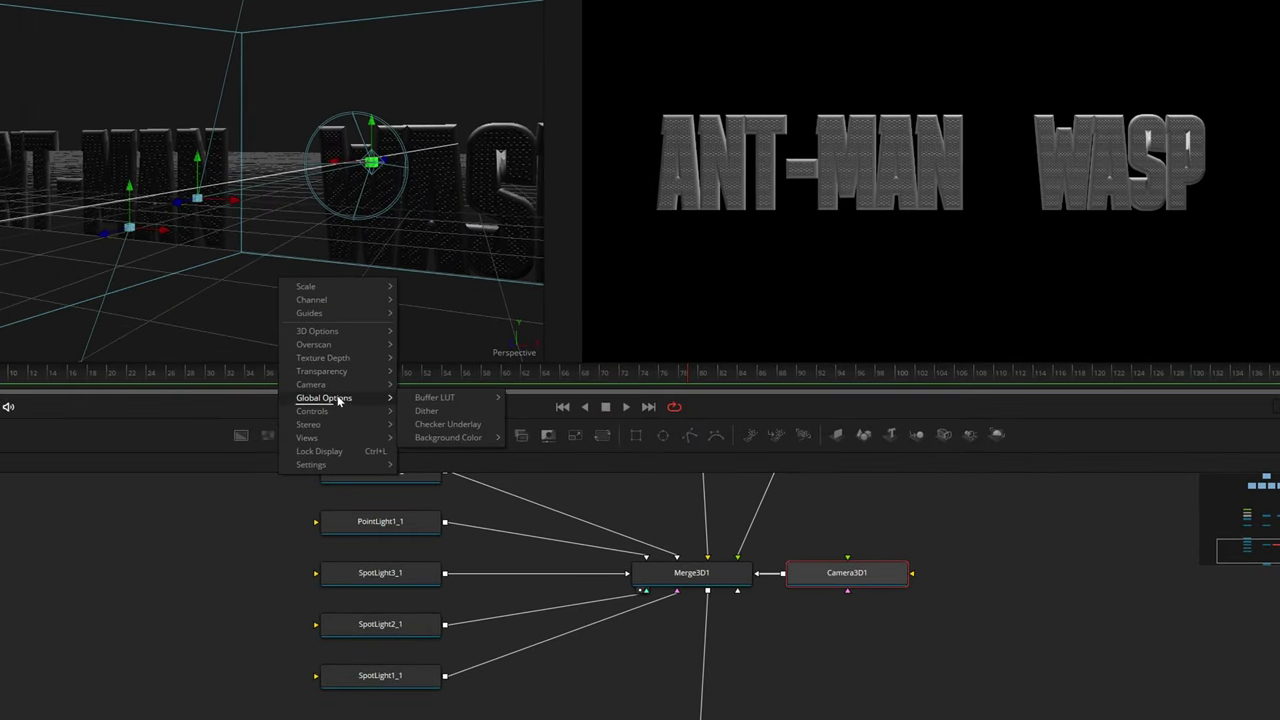
pyautogui.moveTo(445, 398)
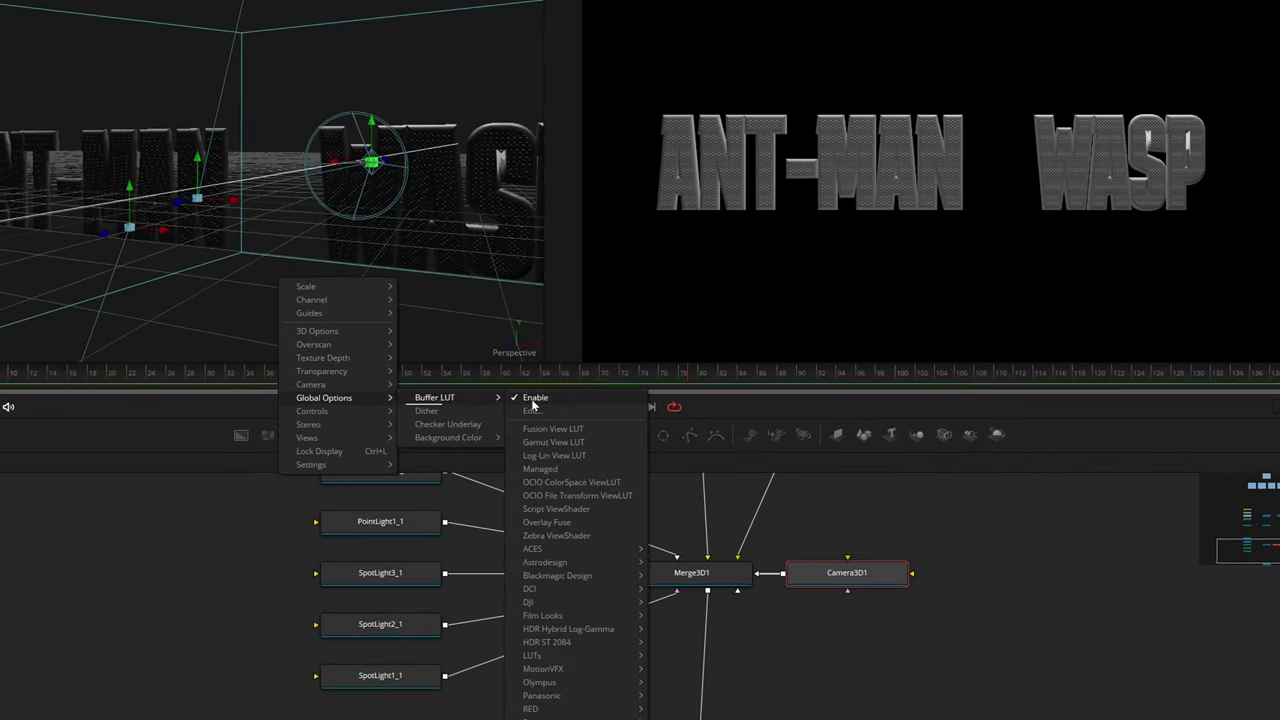
pyautogui.click(555, 447)
pyautogui.moveTo(344, 445)
pyautogui.click(533, 458)
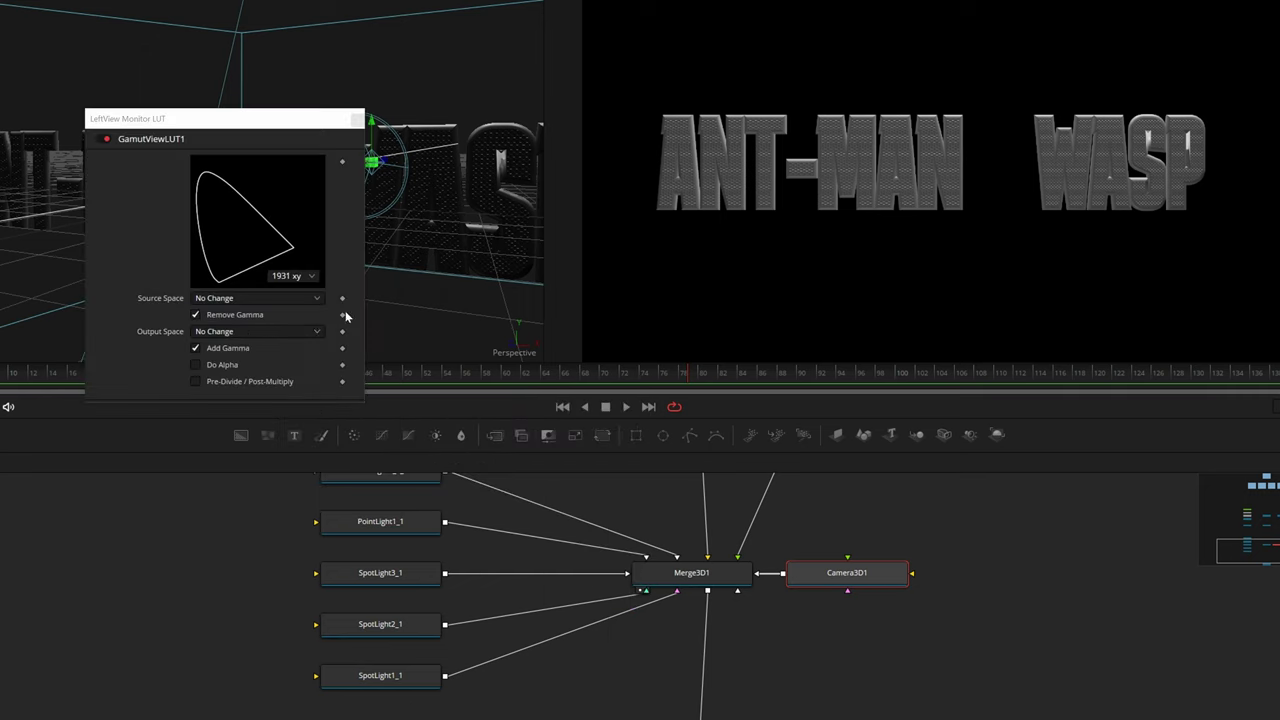
pyautogui.click(238, 332)
pyautogui.scroll(-4, 238, 332)
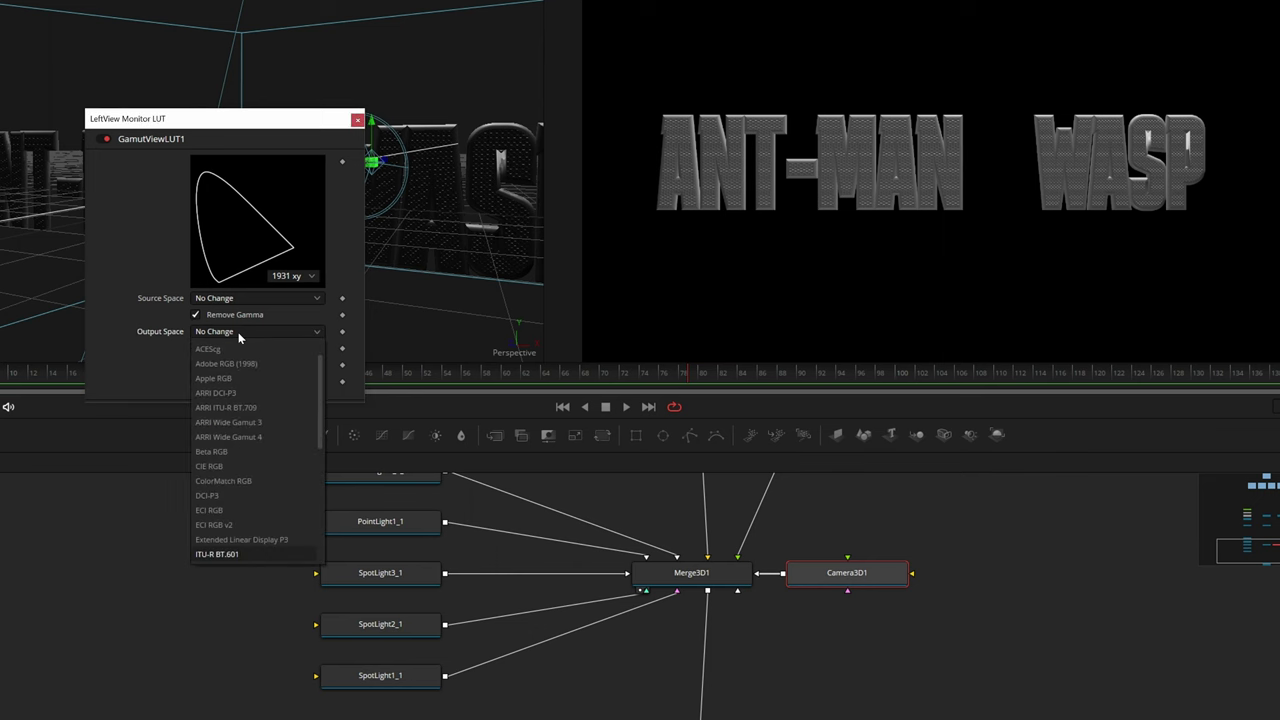
pyautogui.click(238, 332)
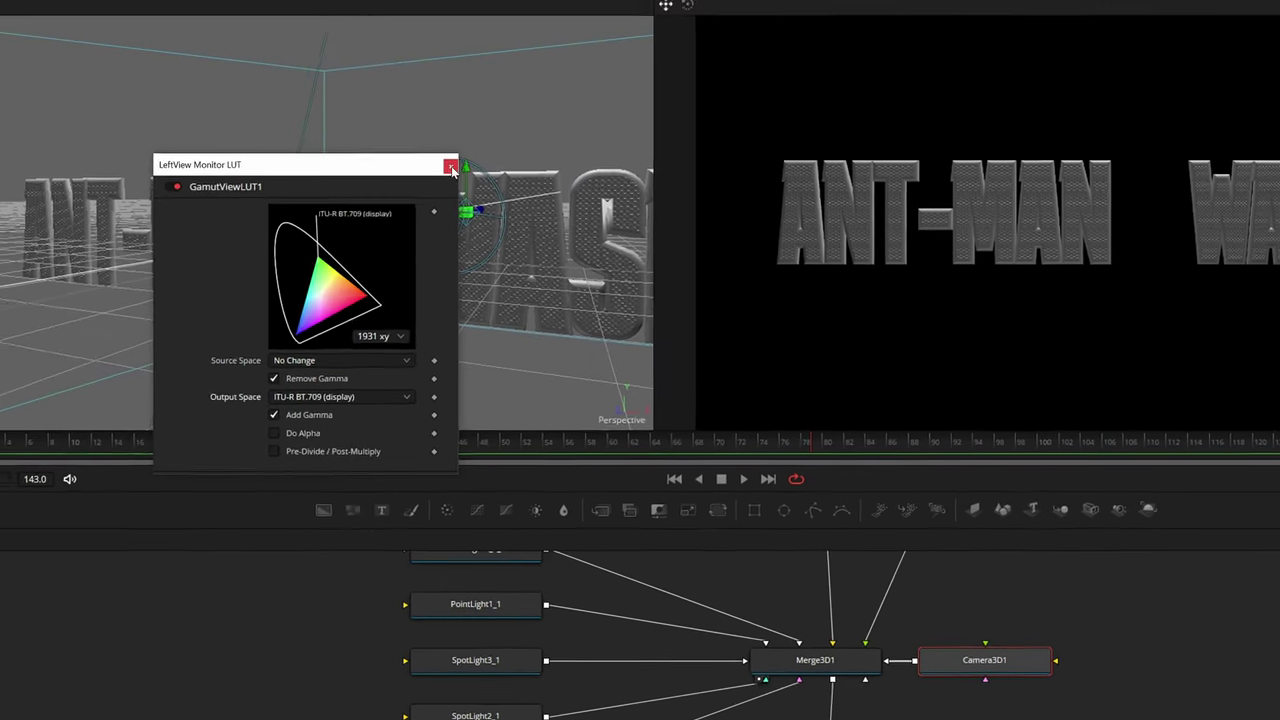
pyautogui.click(358, 120)
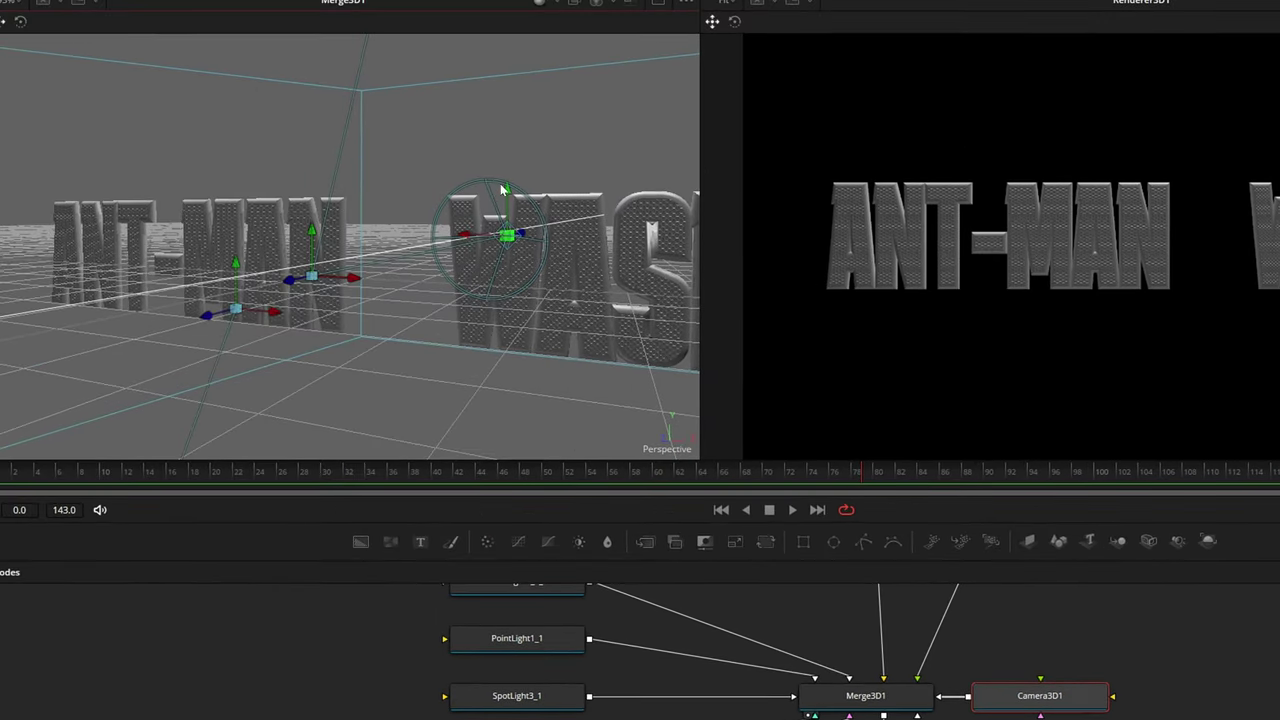
# Step: Change the 3D scene viewer's background color to black
pyautogui.rightClick(422, 132)
pyautogui.moveTo(515, 266)
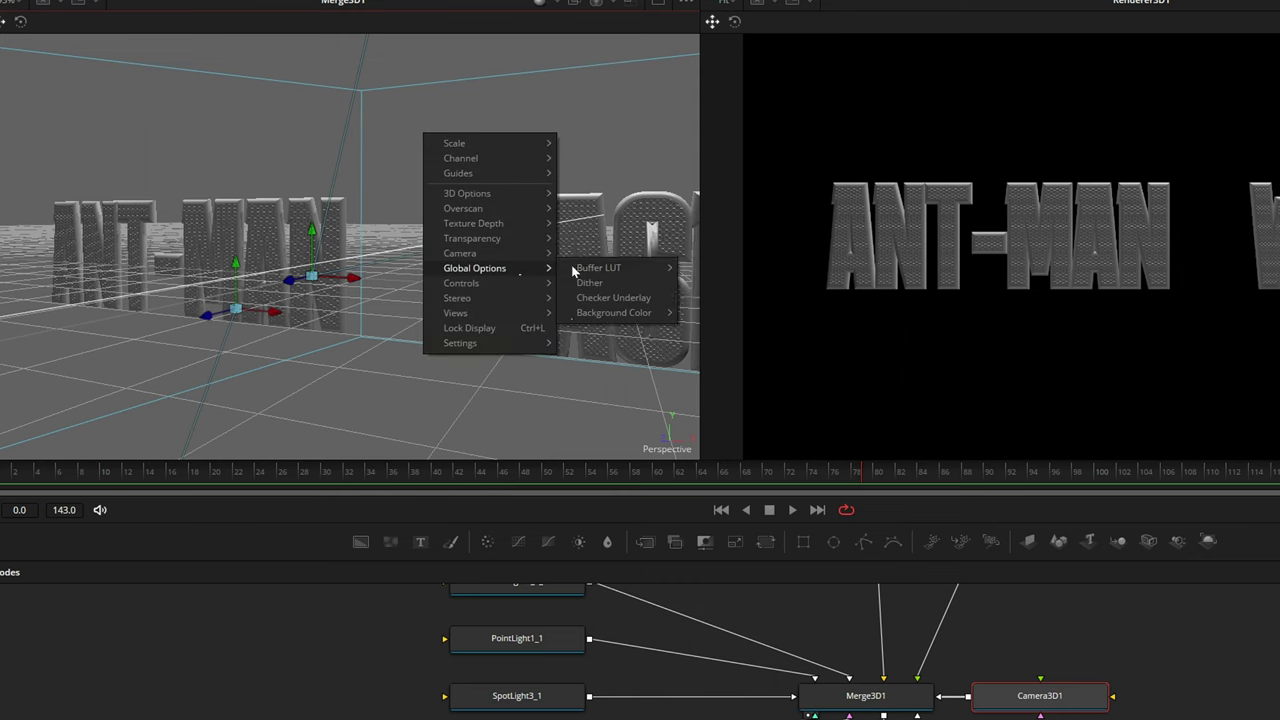
pyautogui.moveTo(612, 313)
pyautogui.click(712, 328)
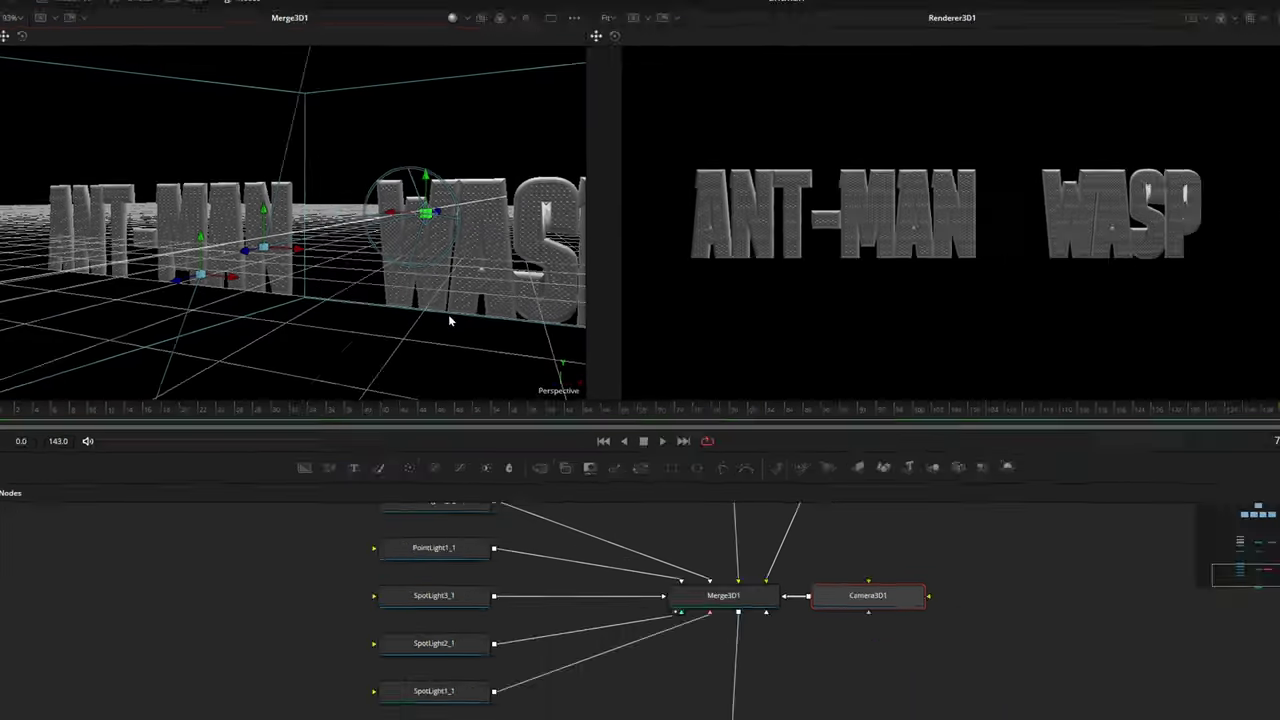
pyautogui.moveTo(448, 320)
pyautogui.mouseDown()
pyautogui.moveTo(426, 271)
pyautogui.moveTo(439, 229)
pyautogui.moveTo(428, 312)
pyautogui.mouseUp()
pyautogui.moveTo(352, 274); pyautogui.dragTo(325, 237)
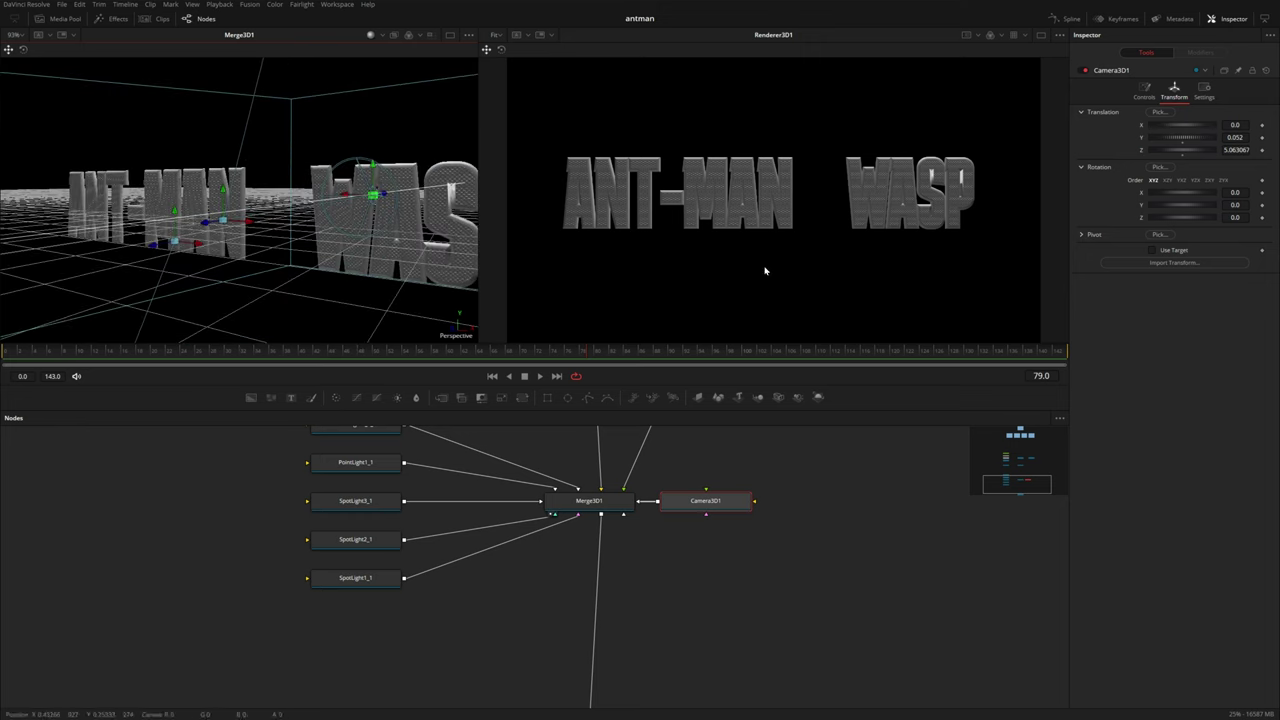
# Step: Insert a Replace Material 3D node after Instance_Text3D1 and place it beside ReplaceMaterial3D1
pyautogui.scroll(10, 695, 530)
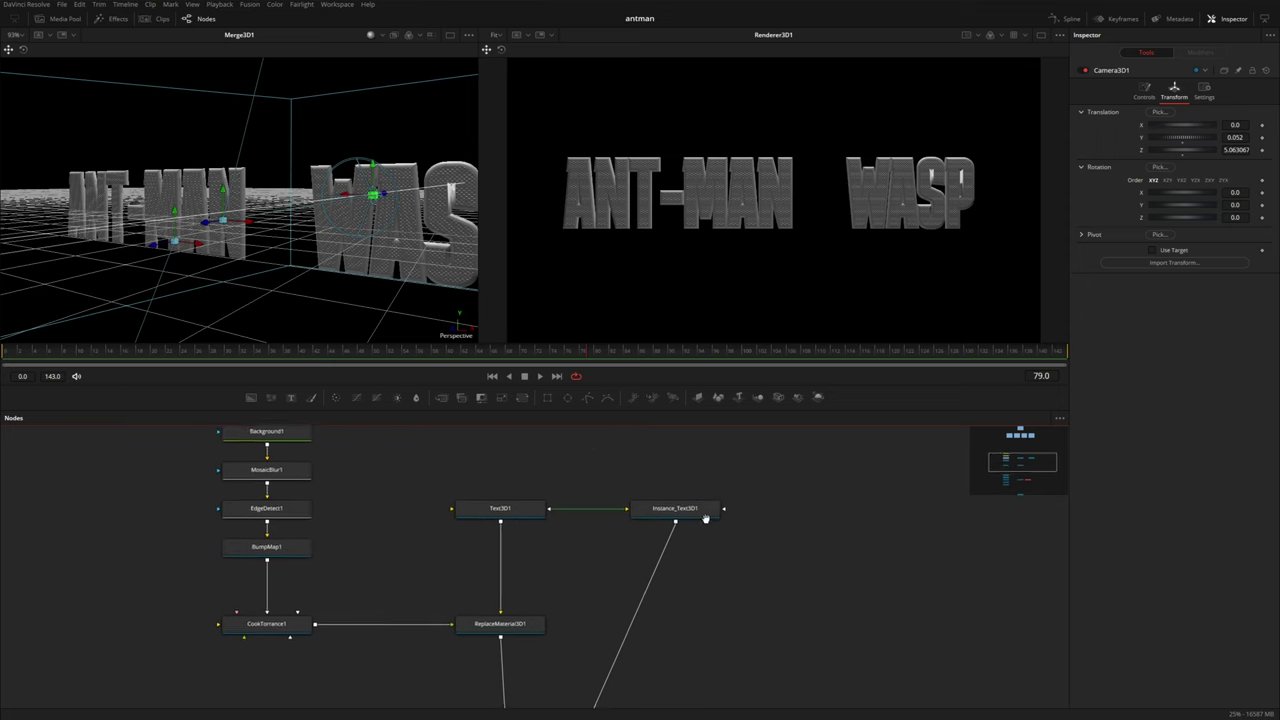
pyautogui.click(677, 527)
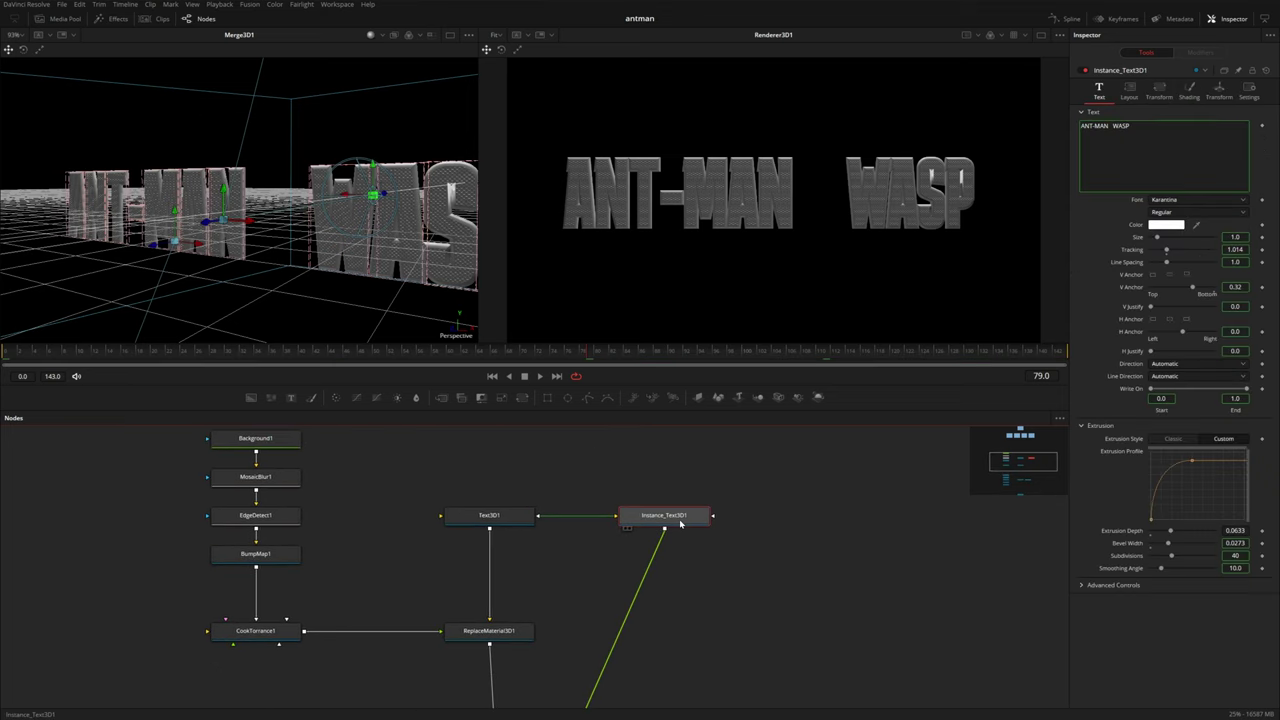
pyautogui.hotkey('shift', 'space')
pyautogui.write('replace')
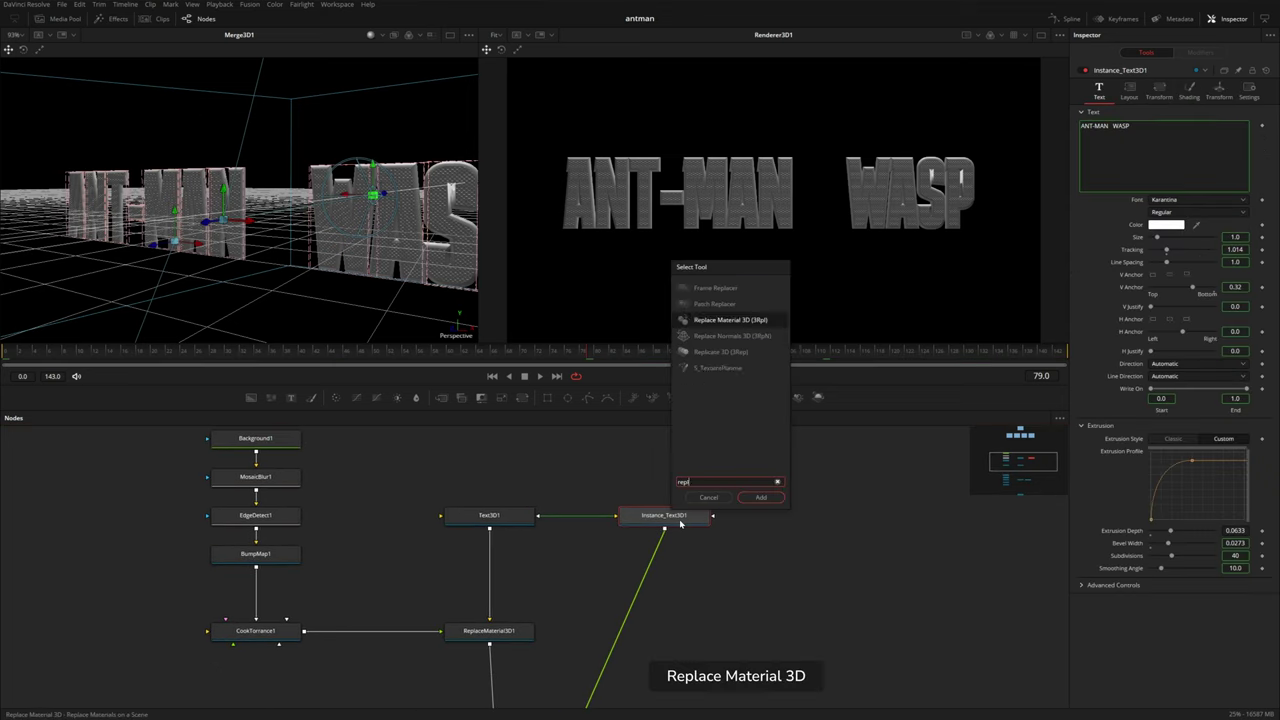
pyautogui.press('Return')
pyautogui.moveTo(670, 550); pyautogui.dragTo(668, 628)
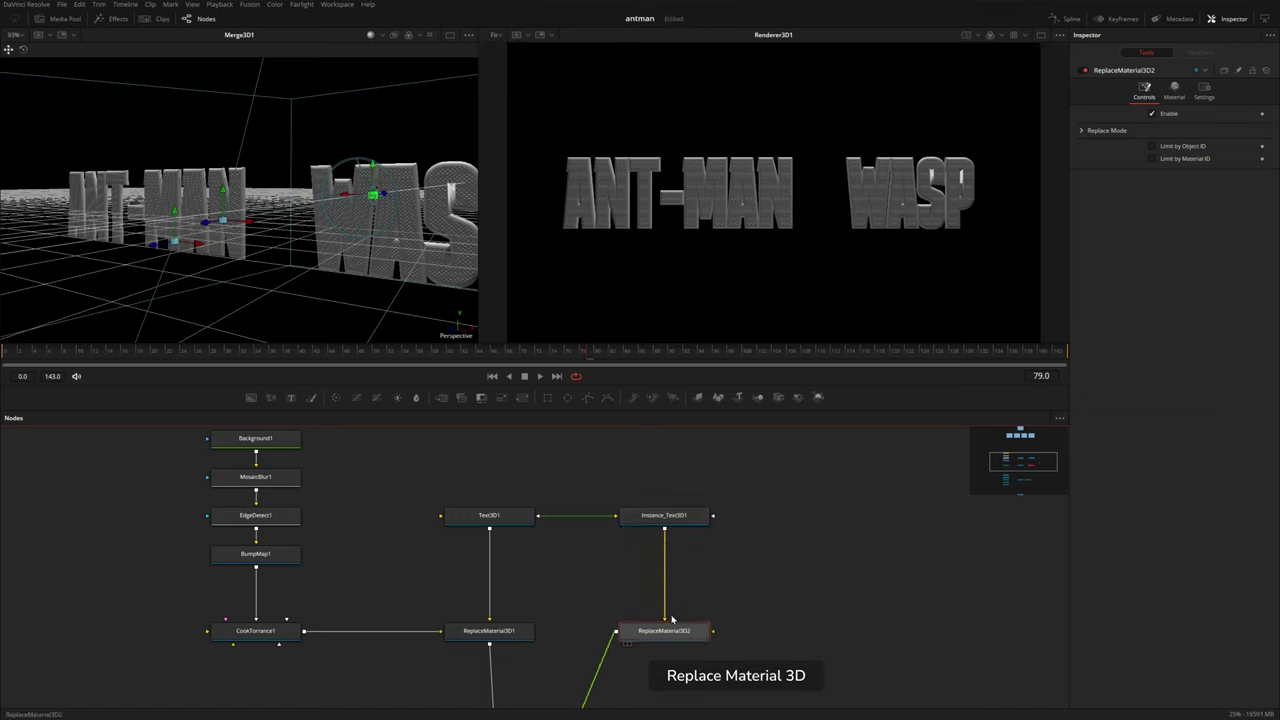
# Step: Add a Reflect material node beside ReplaceMaterial3D2 and connect it as that node's material input
pyautogui.hotkey('shift', 'space')
pyautogui.write('ref')
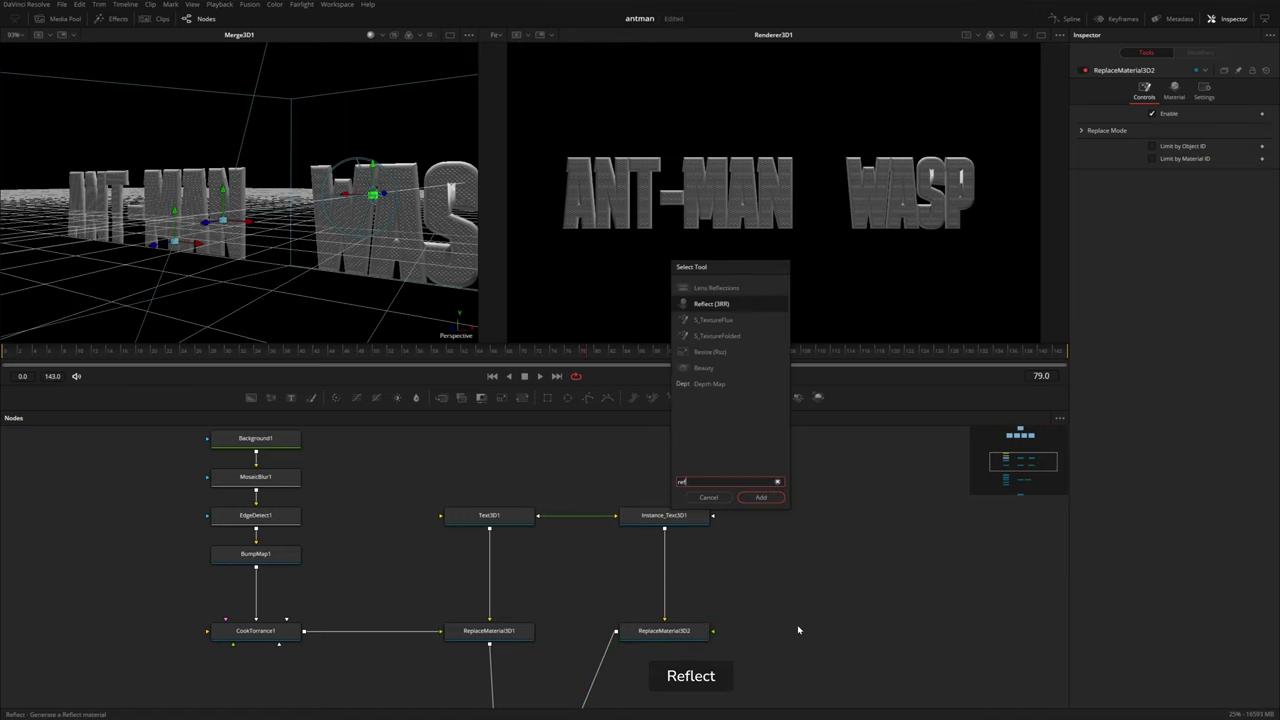
pyautogui.press('Return')
pyautogui.moveTo(831, 631); pyautogui.dragTo(626, 630)
pyautogui.moveTo(780, 638); pyautogui.dragTo(829, 637)
# Step: Duplicate the HDRi clip node and place the copy above Reflect1
pyautogui.scroll(4, 717, 537)
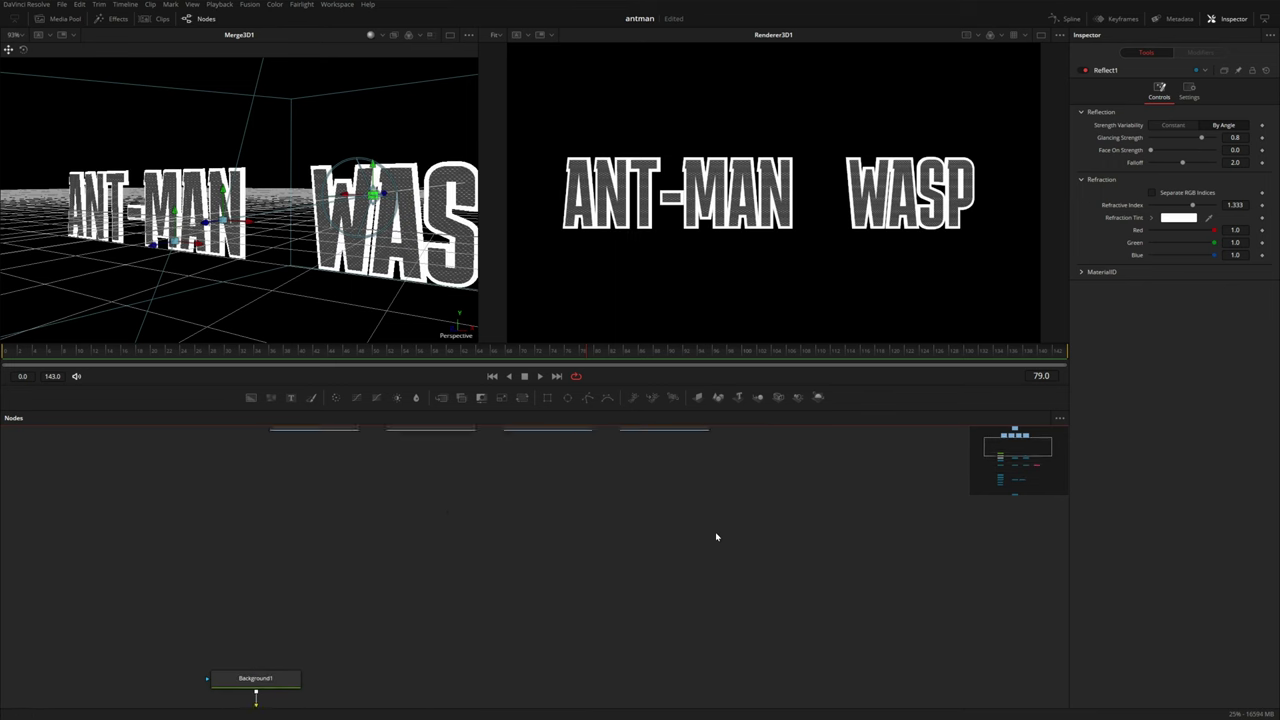
pyautogui.scroll(2, 715, 537)
pyautogui.click(545, 471)
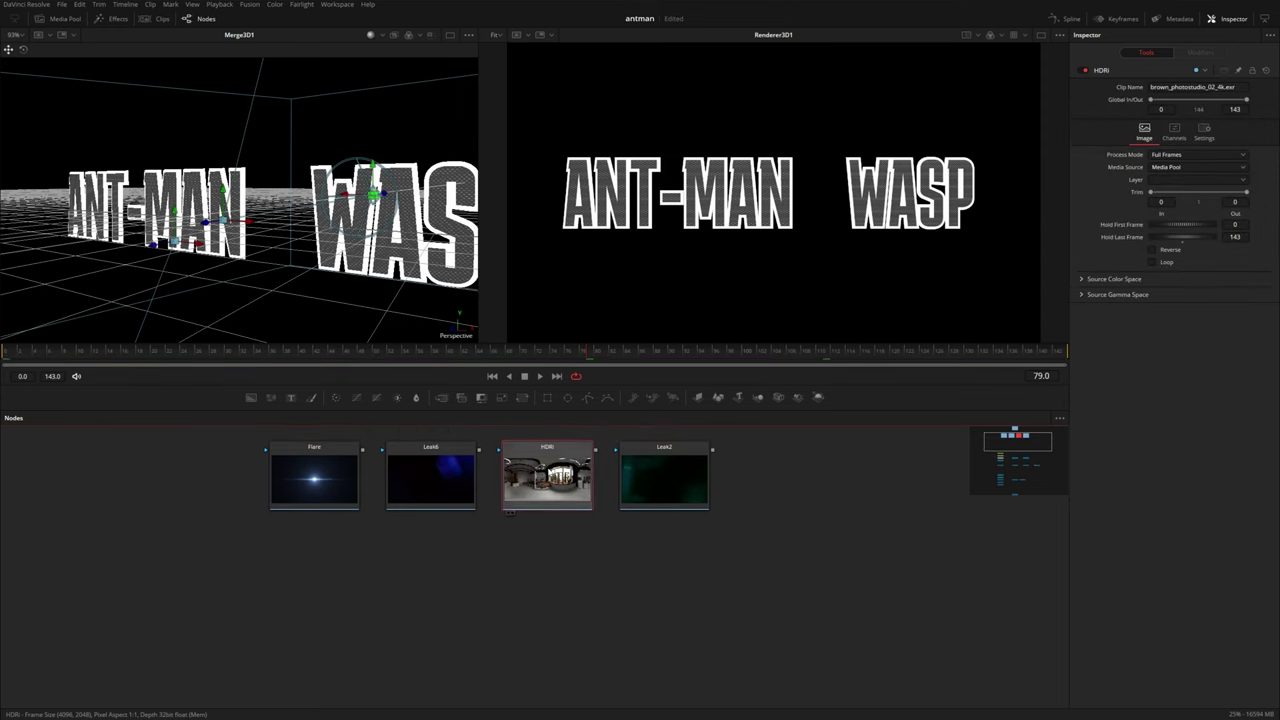
pyautogui.scroll(-7, 760, 566)
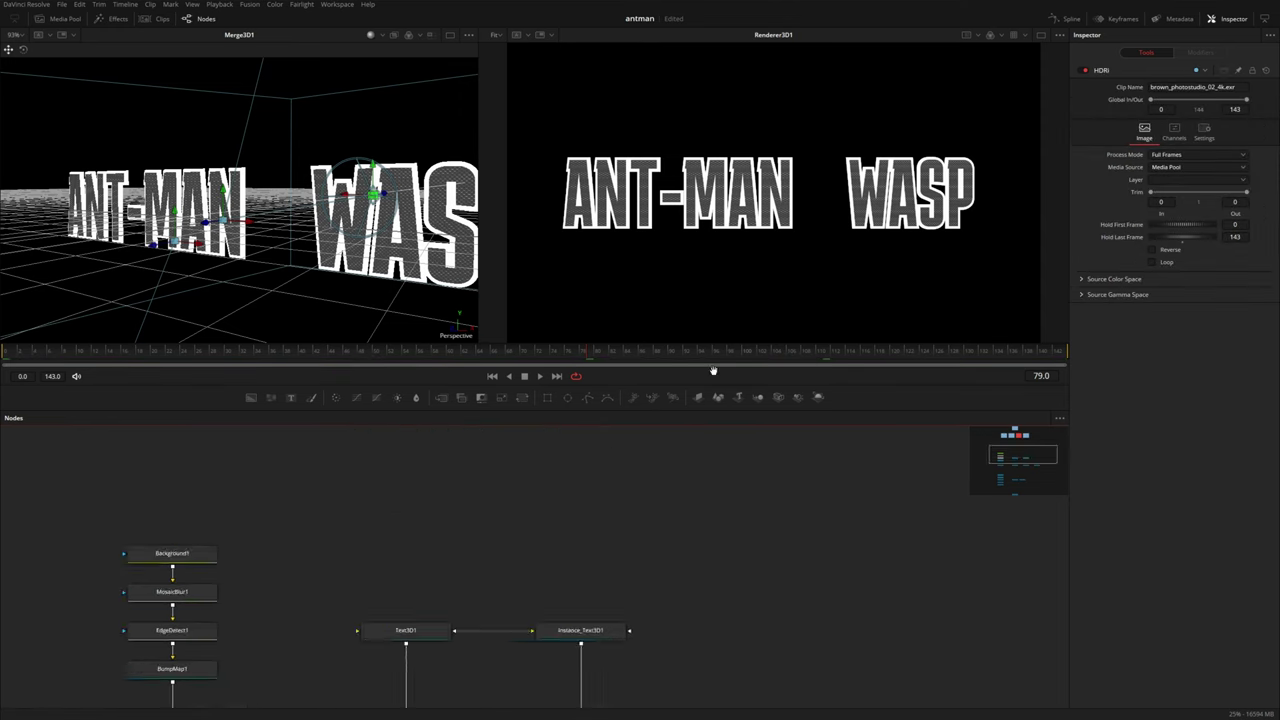
pyautogui.scroll(2, 678, 484)
pyautogui.click(673, 477)
pyautogui.hotkey('ctrl', 'v')
pyautogui.moveTo(685, 506); pyautogui.dragTo(697, 531)
# Step: Add a Sphere Map node after the HDRi copy and connect it to Reflect1's Reflection Color Material input
pyautogui.hotkey('shift', 'space')
pyautogui.write('sphe')
pyautogui.press('Return')
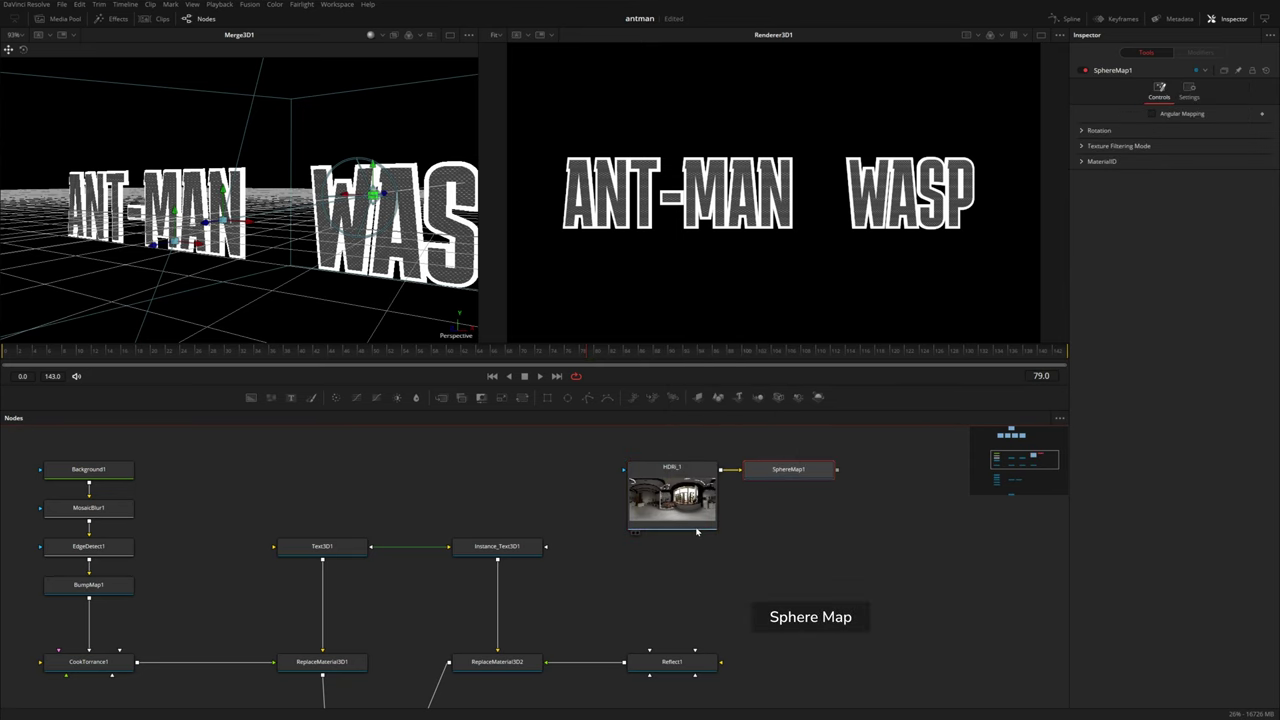
pyautogui.moveTo(789, 477); pyautogui.dragTo(665, 661)
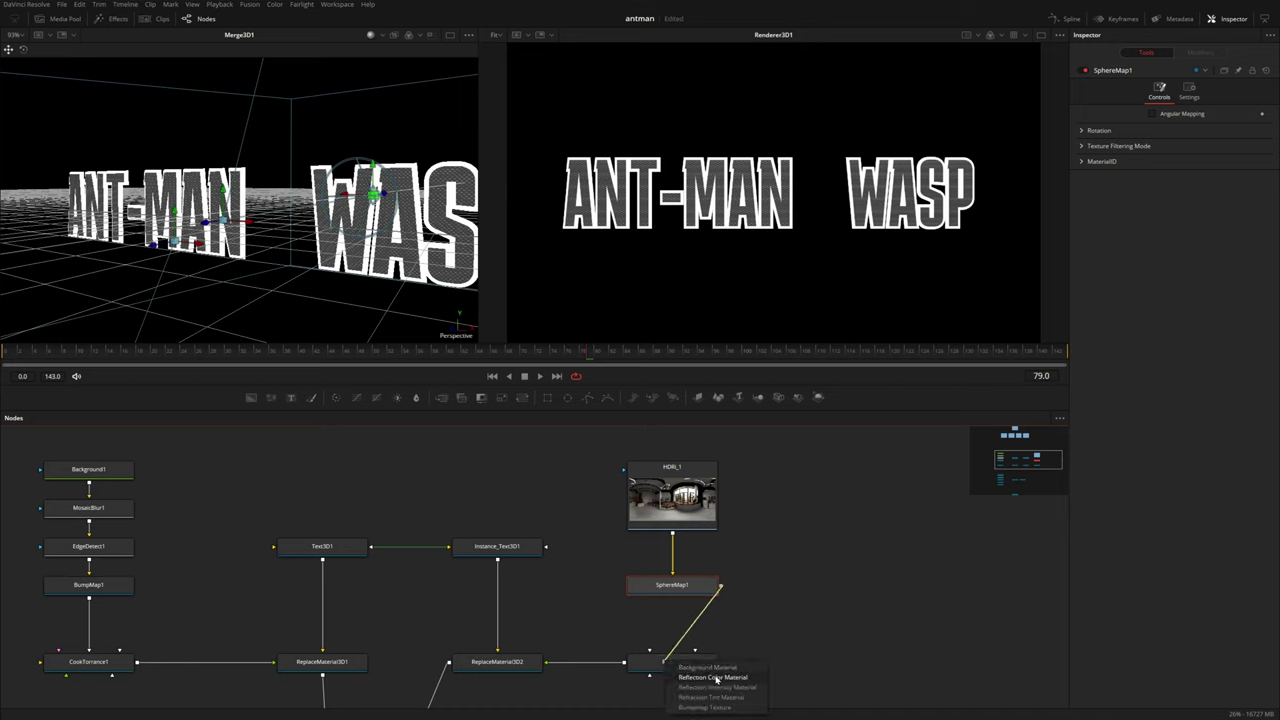
pyautogui.click(716, 678)
# Step: Add a Blinn material node beside Reflect1 and connect it to Reflect1's Background Material input
pyautogui.click(760, 663)
pyautogui.hotkey('shift', 'space')
pyautogui.write('blin')
pyautogui.press('Return')
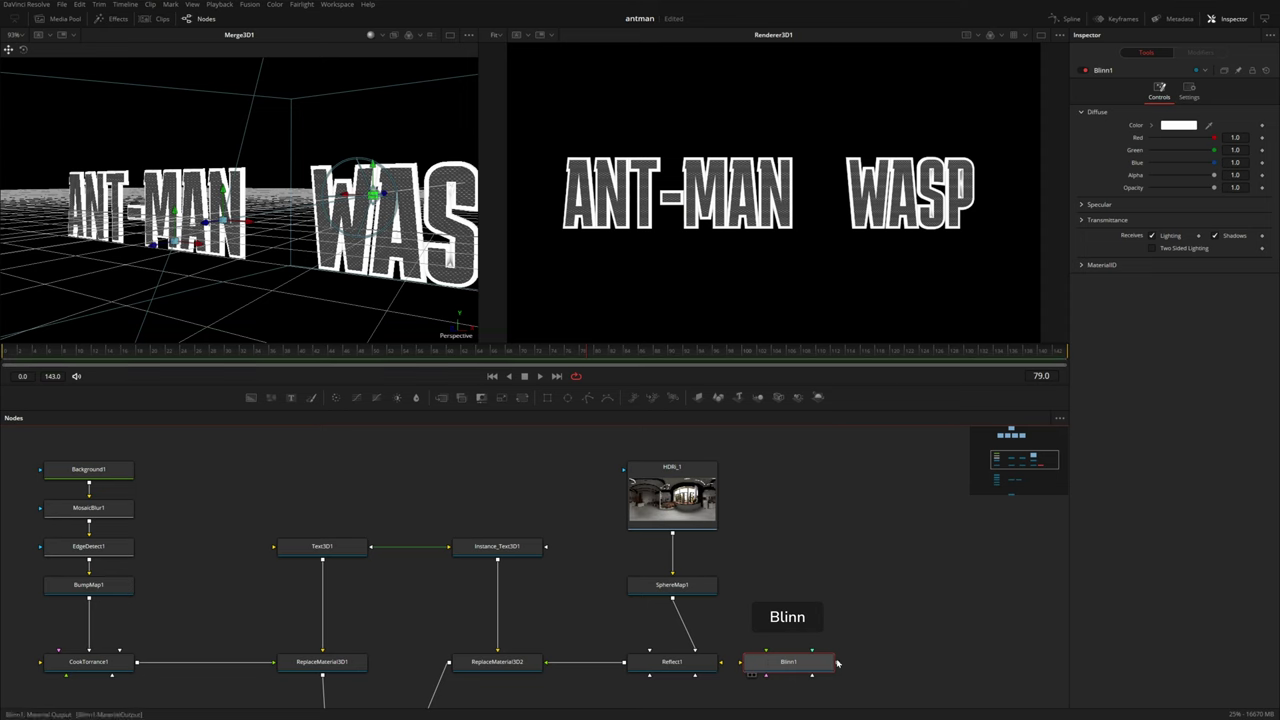
pyautogui.moveTo(813, 667); pyautogui.dragTo(722, 666)
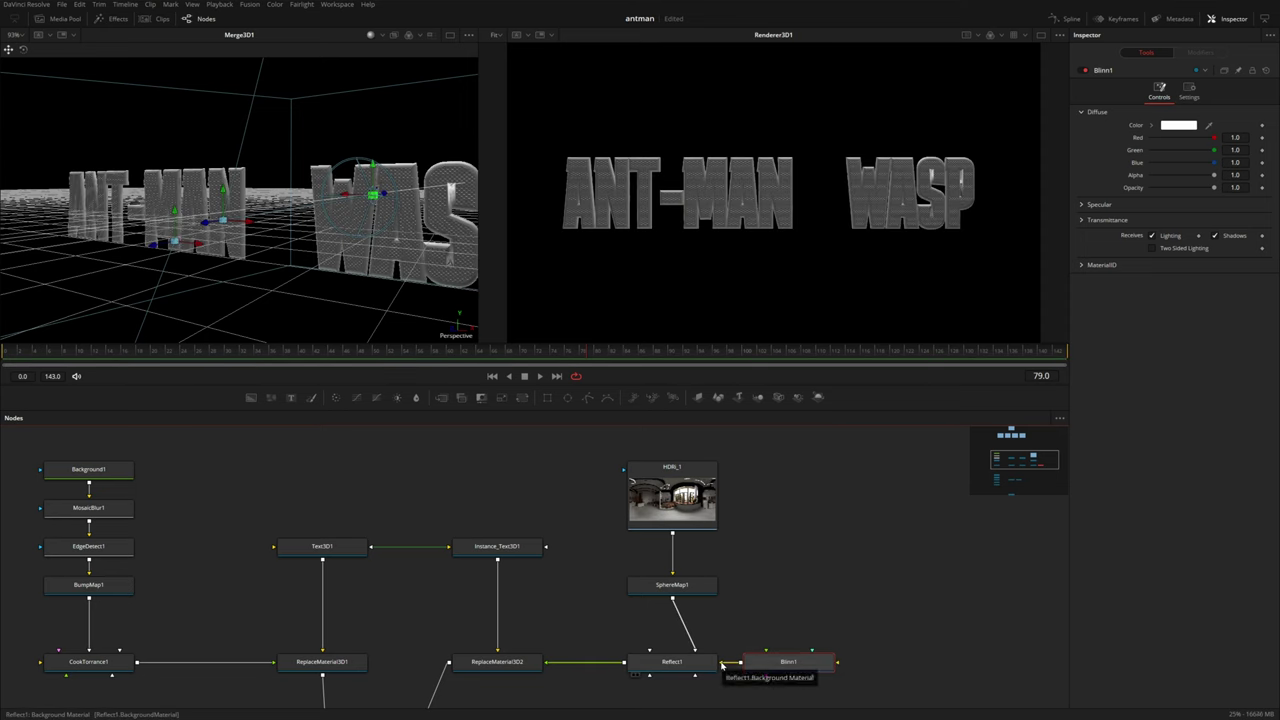
# Step: Set the Blinn material's diffuse color to black and its specular intensity to 16.0
pyautogui.click(1162, 126)
pyautogui.click(1150, 195)
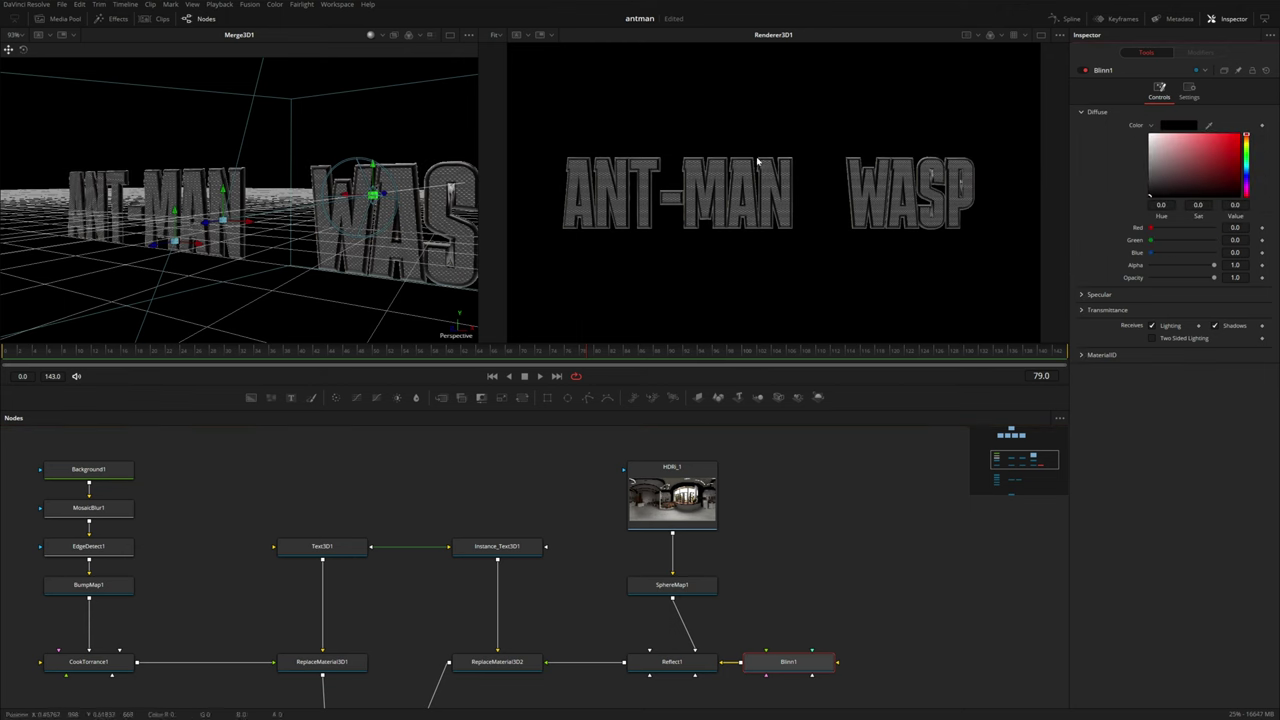
pyautogui.click(1081, 295)
pyautogui.doubleClick(1236, 358)
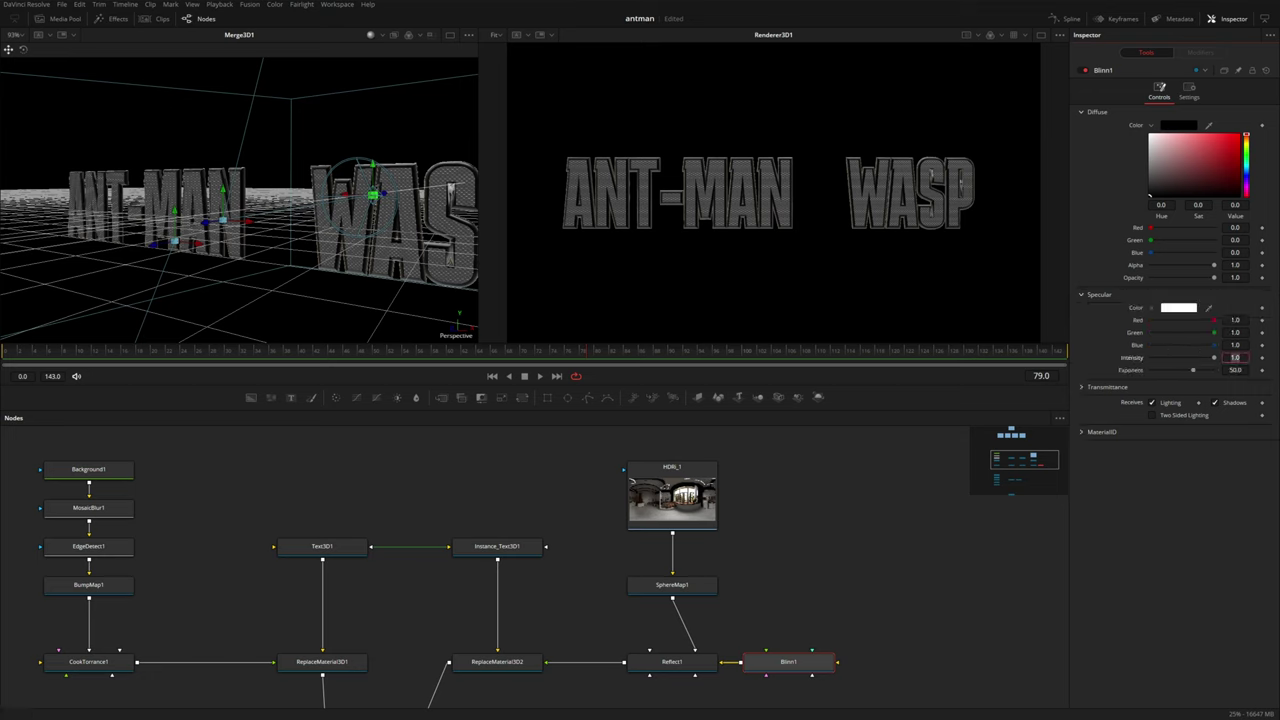
pyautogui.press('Tab')
# Step: Set Reflect1's Glancing Strength to 0.0, Face On Strength to 0.112 and Falloff to just under 0.1
pyautogui.click(677, 668)
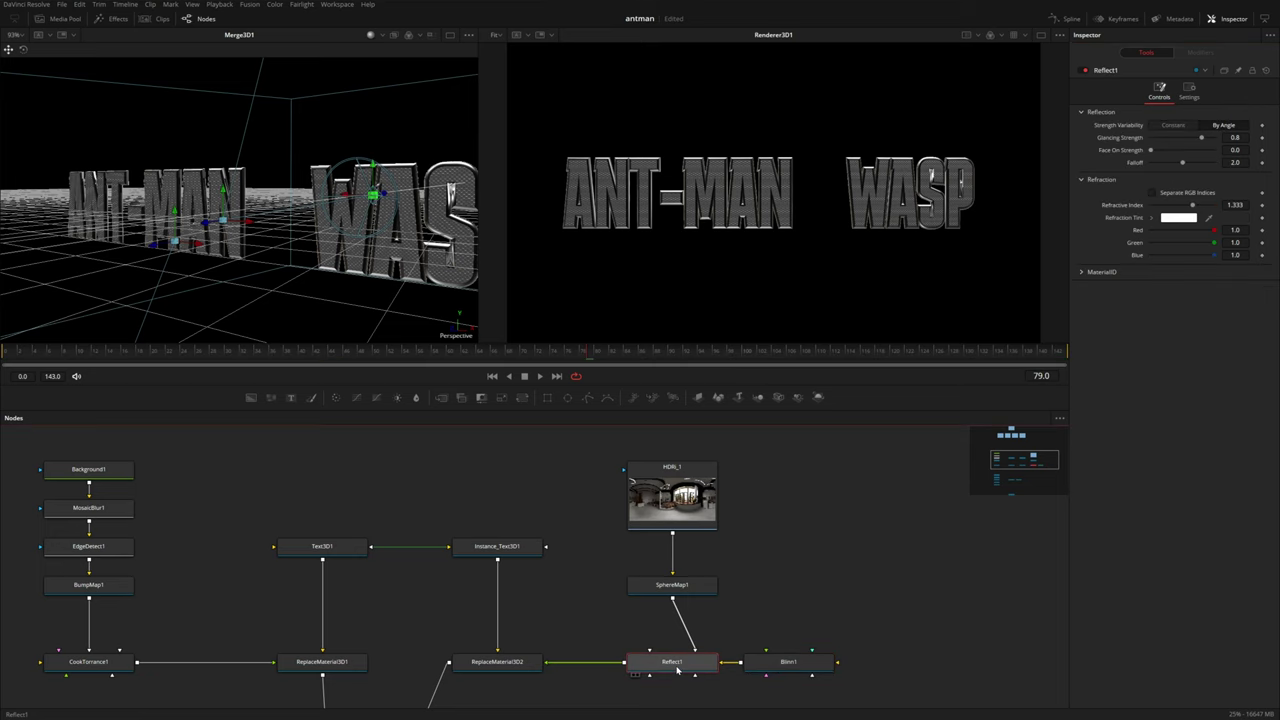
pyautogui.moveTo(1204, 139); pyautogui.dragTo(1158, 149)
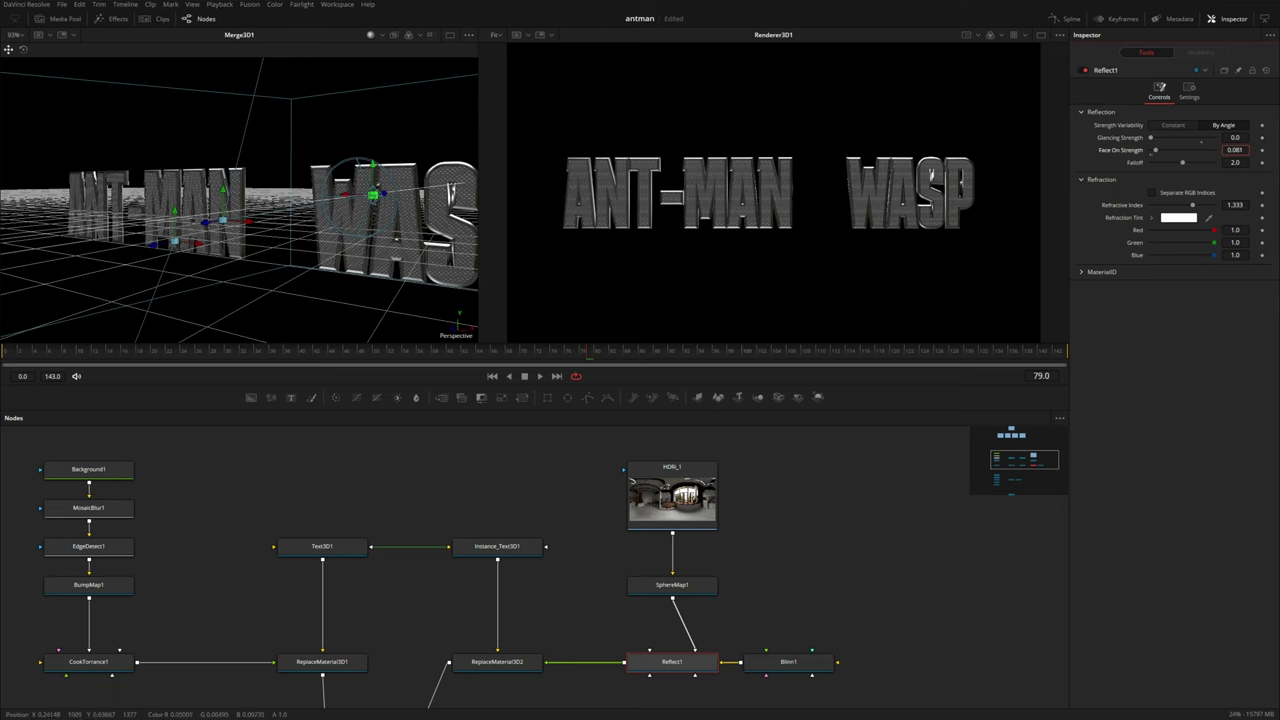
pyautogui.moveTo(1182, 163); pyautogui.dragTo(1151, 163)
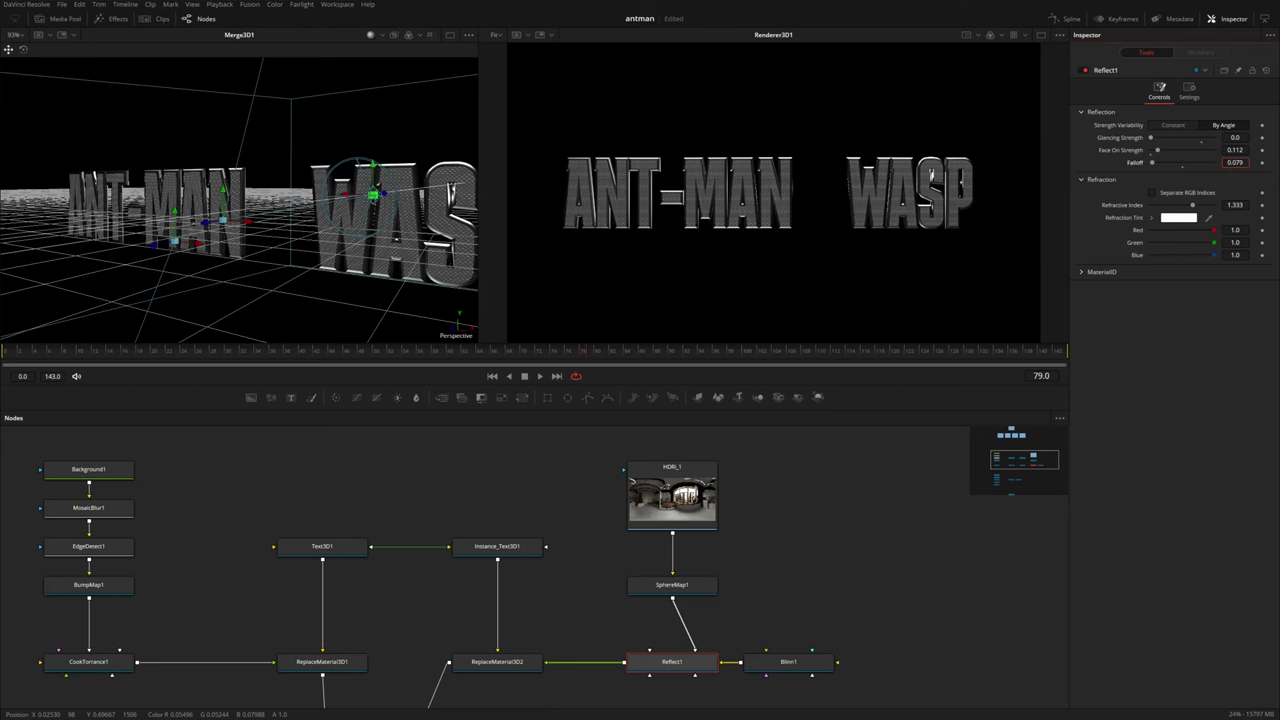
# Step: Give the Blinn material a light blue specular color with hue about 0.567 and saturation about 0.475
pyautogui.click(788, 661)
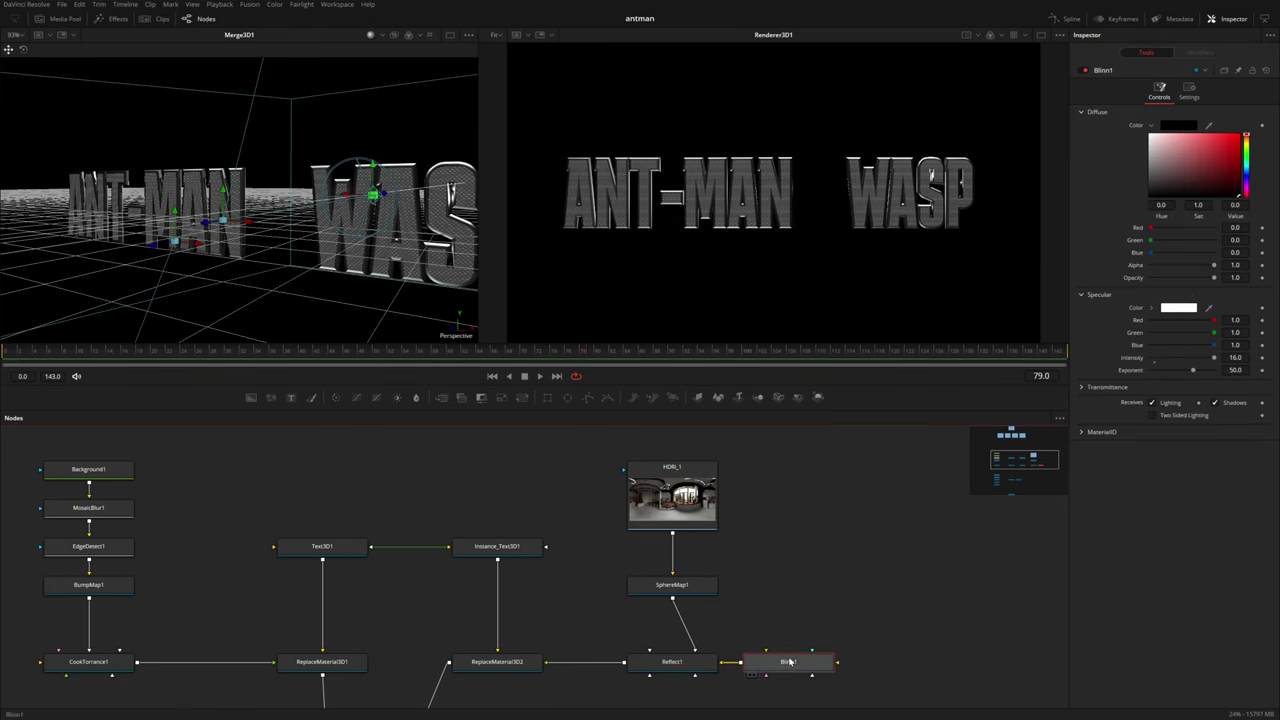
pyautogui.click(1152, 308)
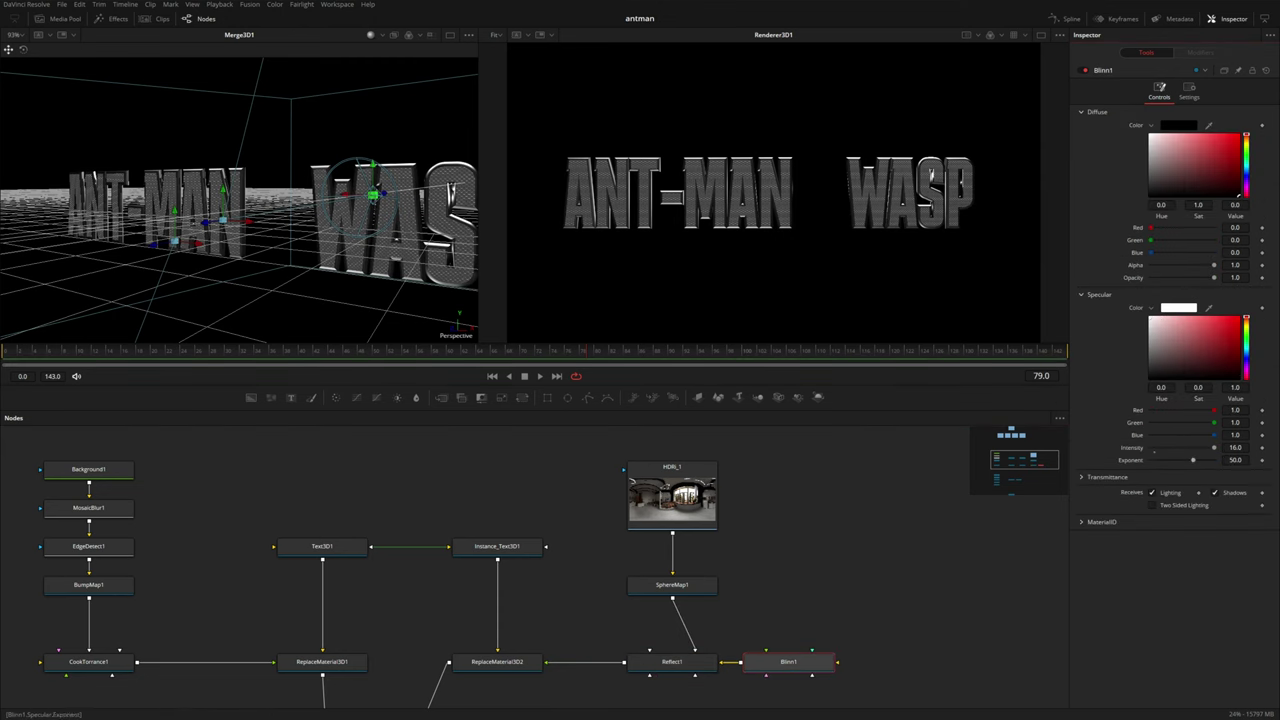
pyautogui.click(1176, 318)
pyautogui.moveTo(1249, 346); pyautogui.dragTo(1247, 352)
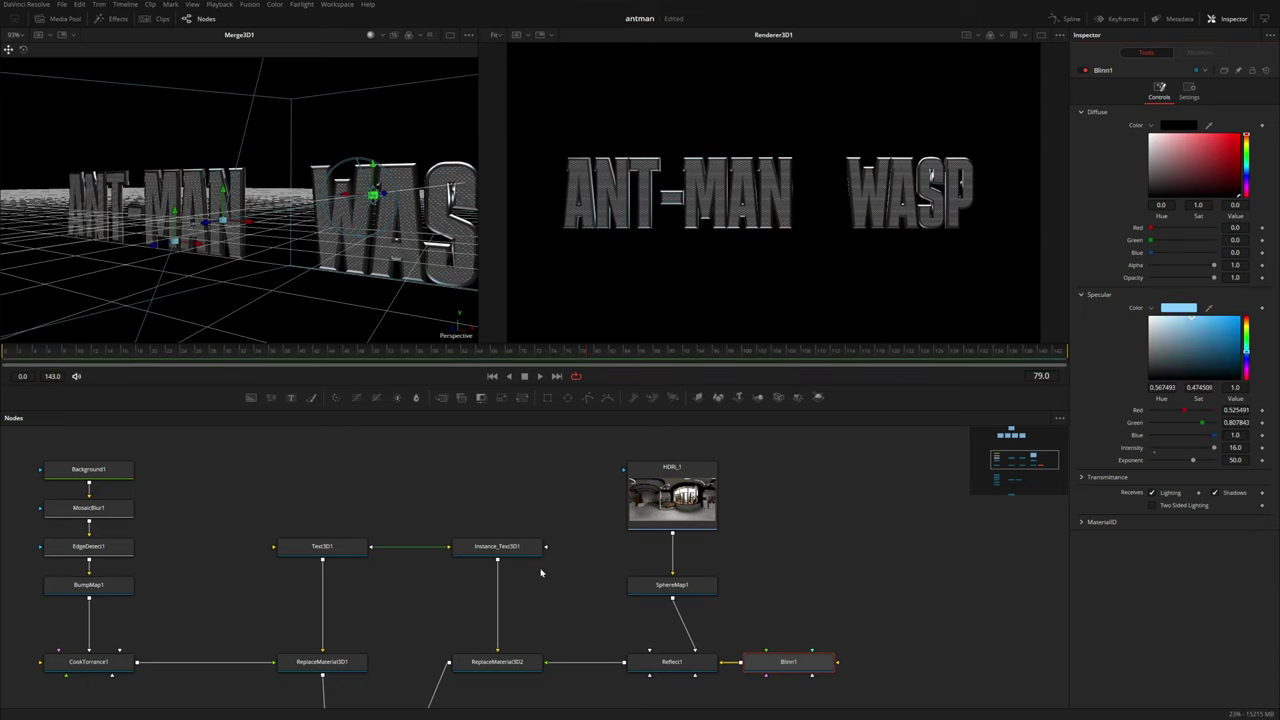
# Step: Add a Background node and connect it to CookTorrance1's Diffuse Color Material input
pyautogui.moveTo(546, 572); pyautogui.dragTo(825, 574)
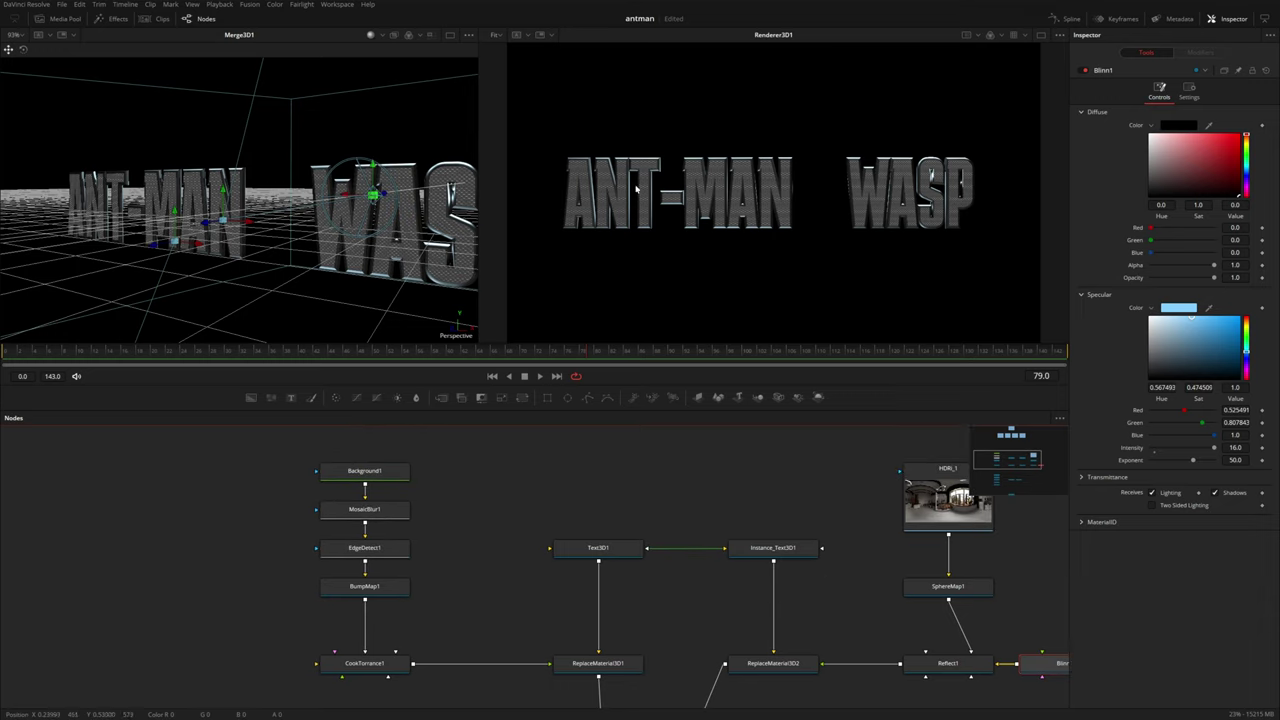
pyautogui.click(383, 665)
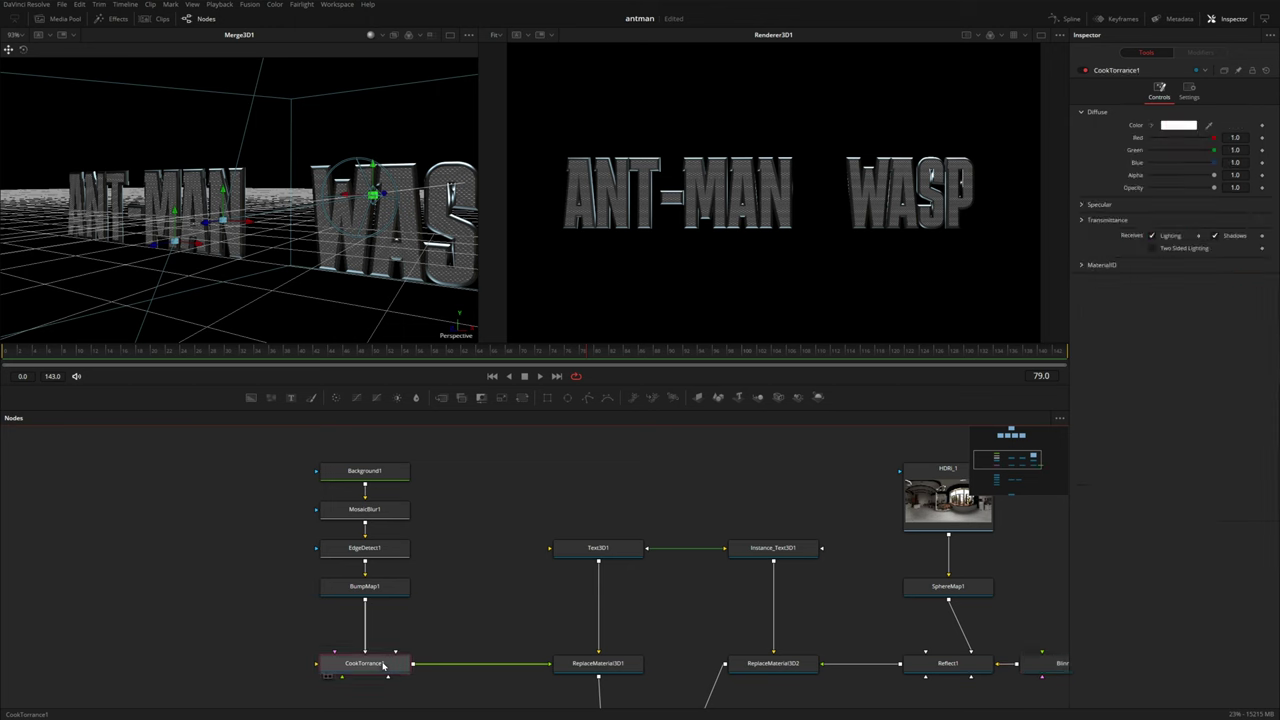
pyautogui.click(1151, 126)
pyautogui.moveTo(1226, 144); pyautogui.dragTo(1123, 100)
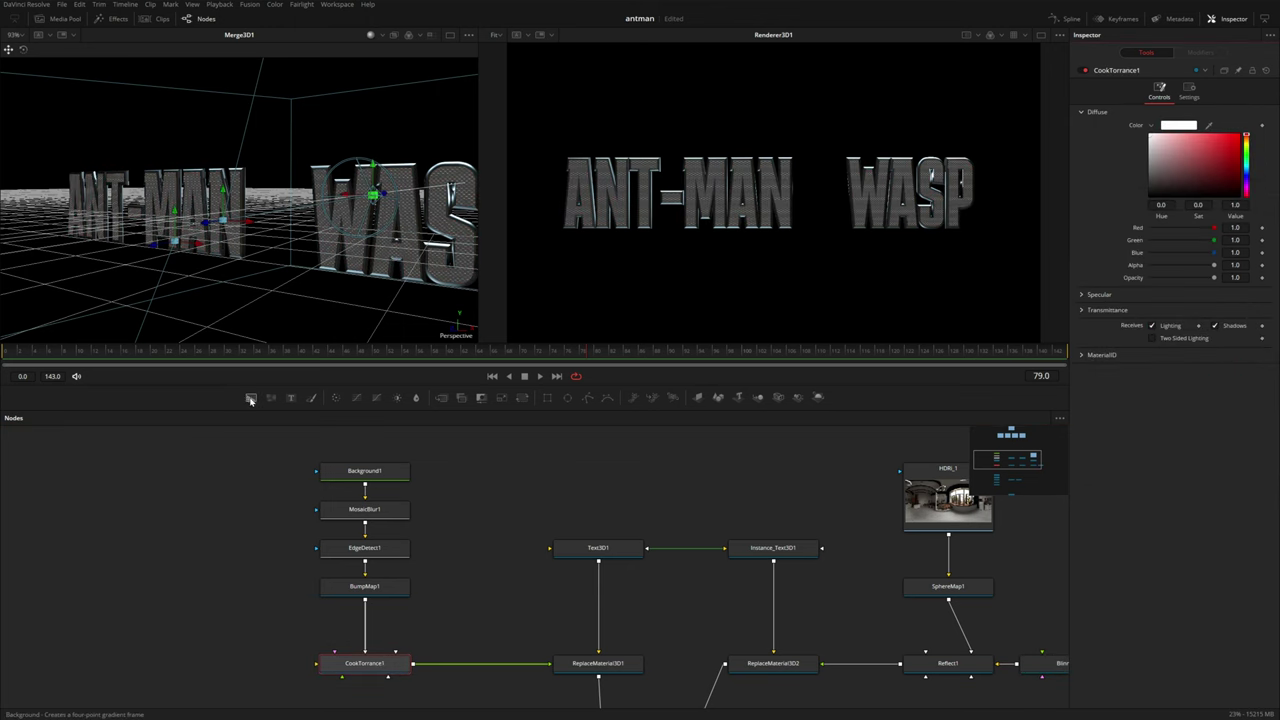
pyautogui.moveTo(251, 401); pyautogui.dragTo(318, 667)
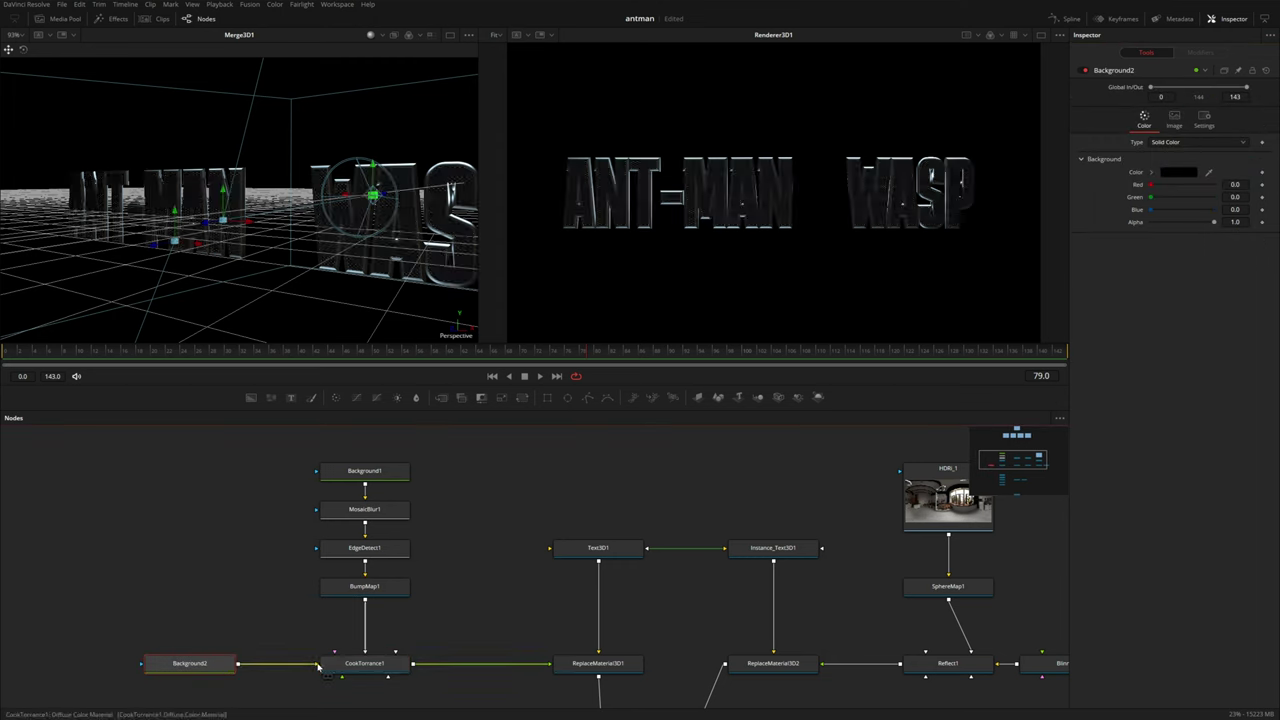
# Step: Change Background2 to a Gradient with the Reflect gradient type
pyautogui.click(1180, 143)
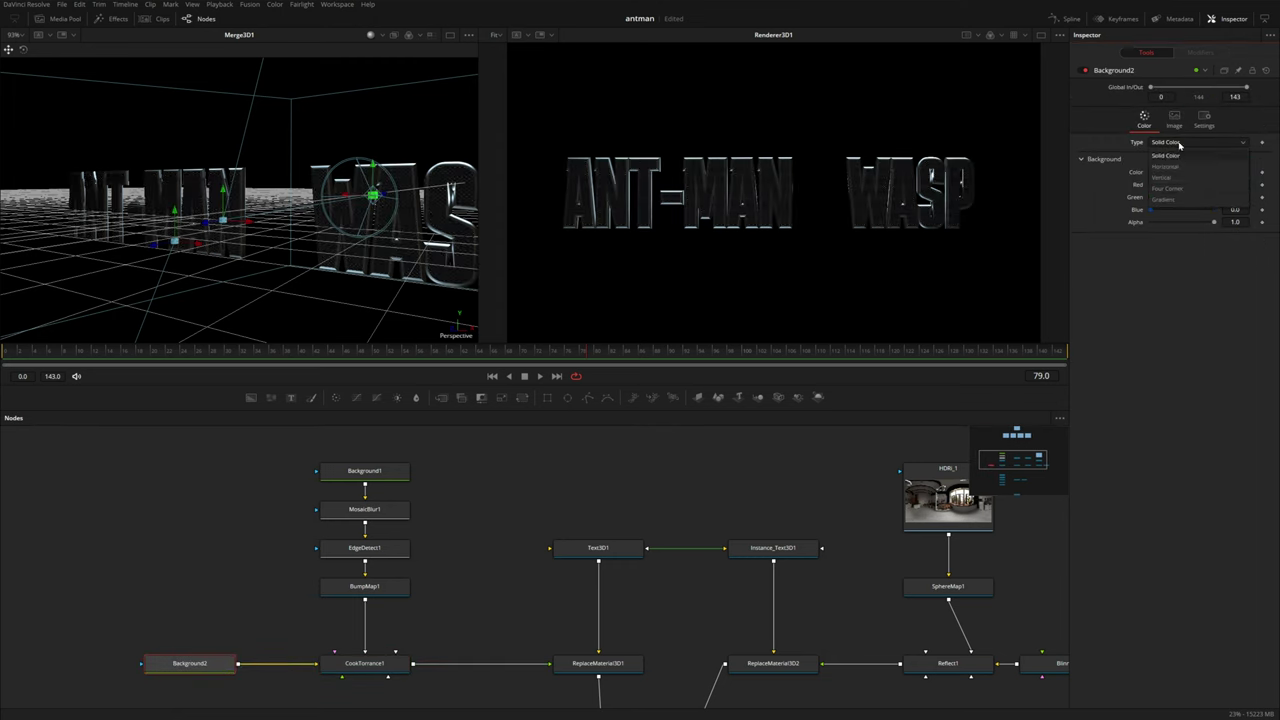
pyautogui.click(1179, 199)
pyautogui.click(1168, 174)
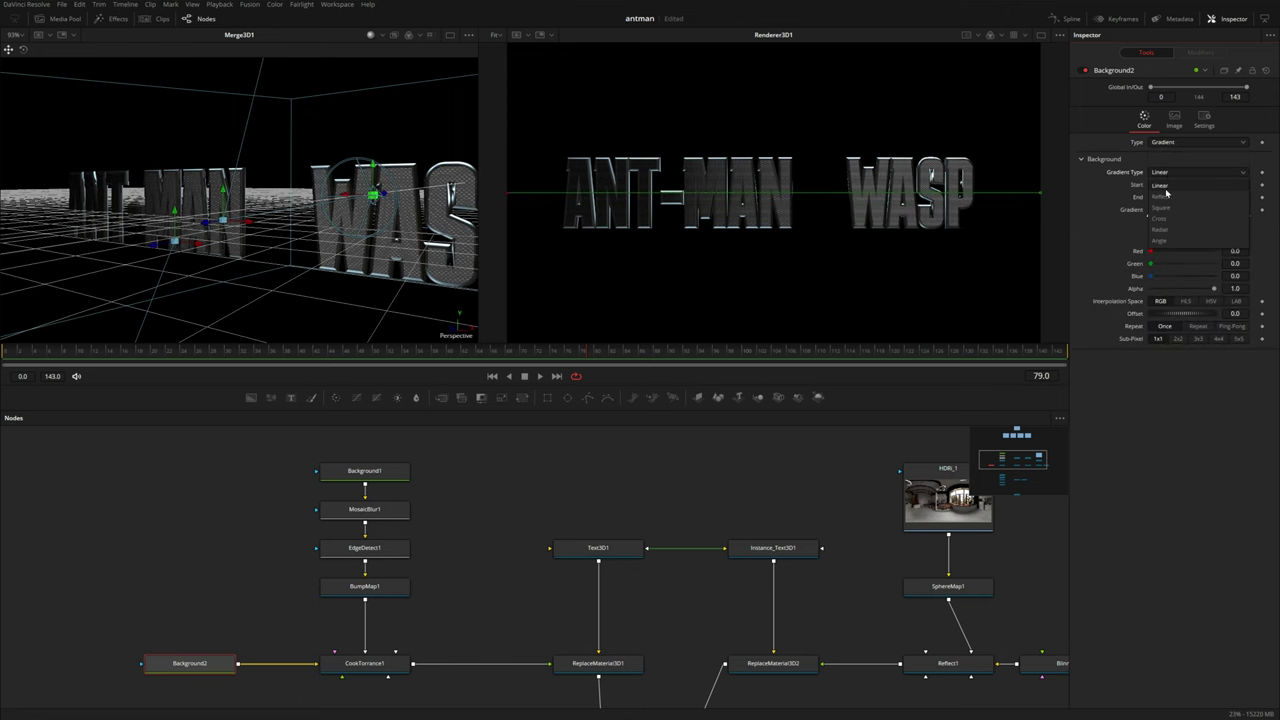
pyautogui.click(1163, 196)
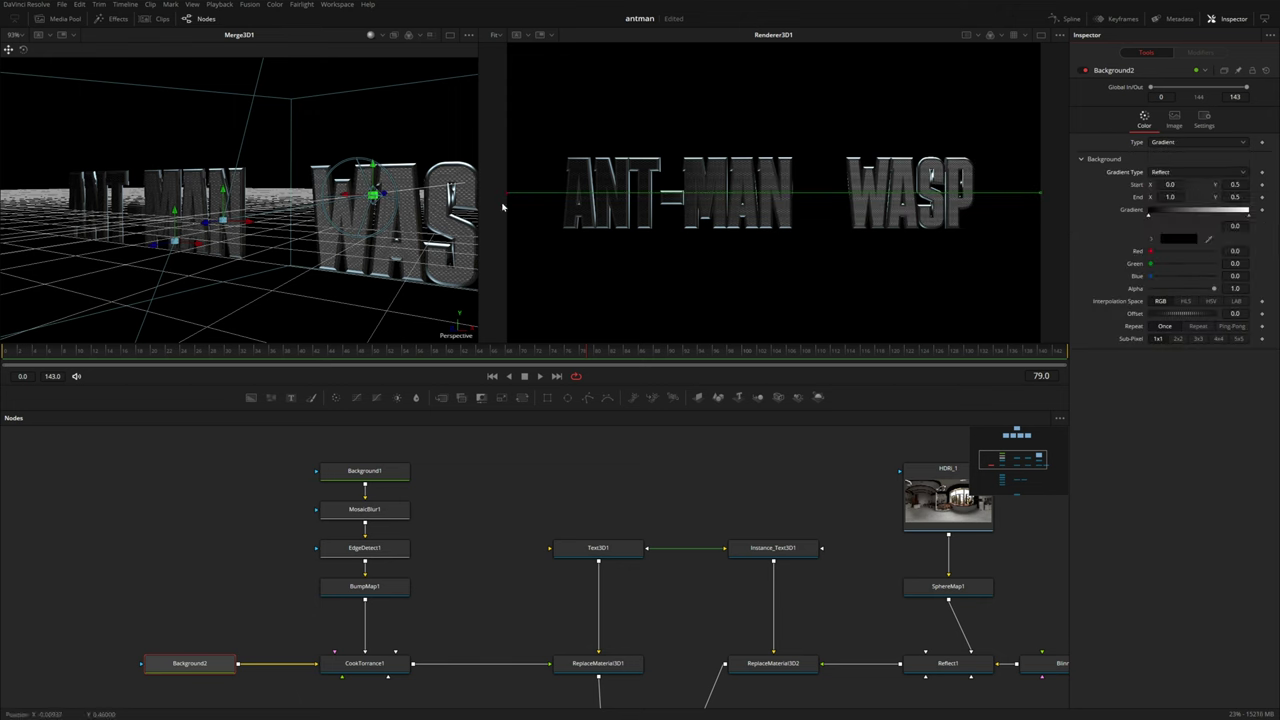
# Step: Make Background2's gradient vertical with its start at X 0.5, Y 0.5 and its end at X 0.5, Y 0.0
pyautogui.moveTo(506, 196)
pyautogui.mouseDown()
pyautogui.moveTo(1043, 194)
pyautogui.moveTo(943, 283)
pyautogui.moveTo(769, 339)
pyautogui.moveTo(769, 328)
pyautogui.mouseUp()
pyautogui.moveTo(749, 156); pyautogui.dragTo(766, 186)
pyautogui.doubleClick(1181, 185)
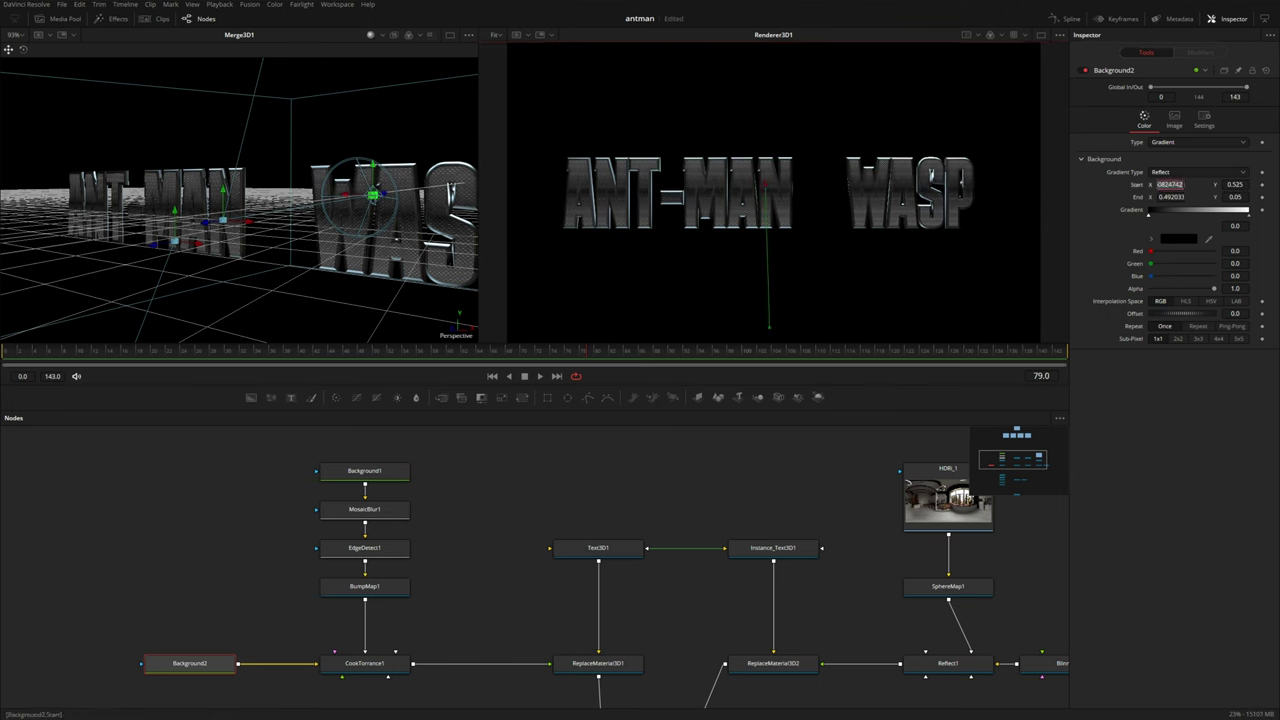
pyautogui.write('0.5')
pyautogui.press('Tab')
pyautogui.write('0.5')
pyautogui.press('Tab')
pyautogui.write('0.5')
pyautogui.press('Tab')
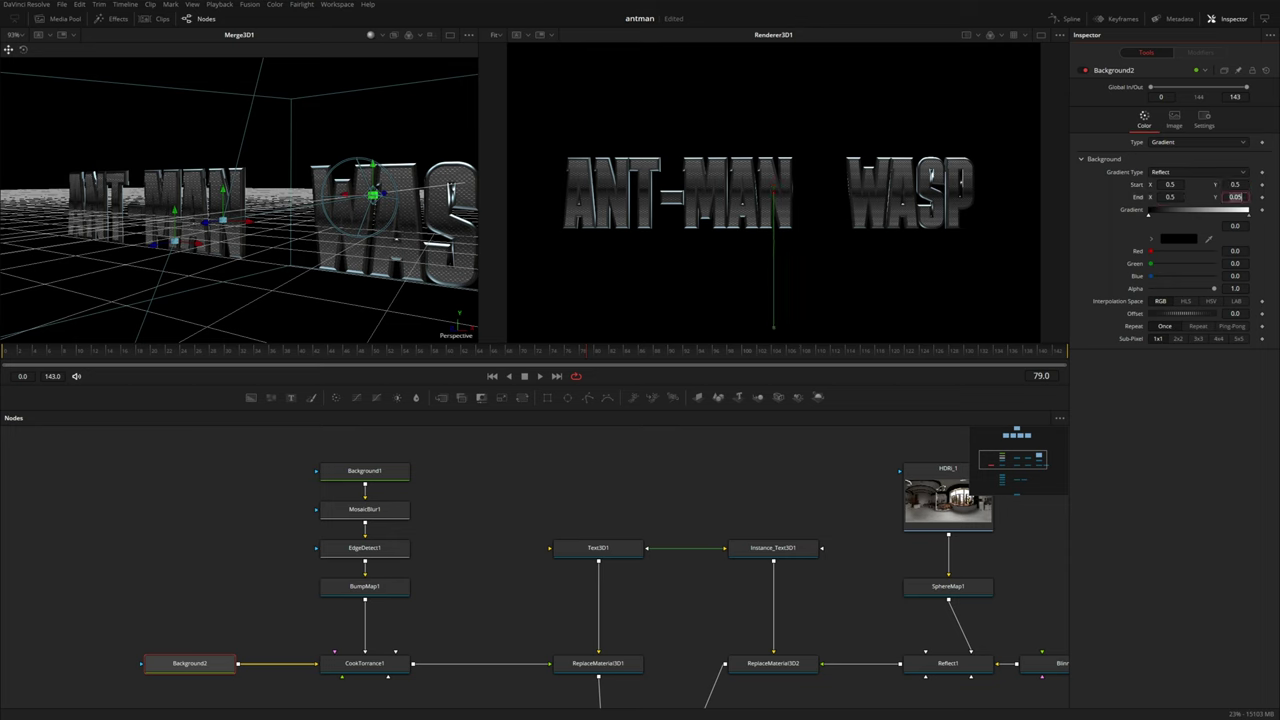
pyautogui.write('0')
pyautogui.press('Tab')
# Step: Color Background2's gradient end stop very dark blue and its start stop dark blue with hue 0.6, saturation 0.813 and value 0.11
pyautogui.click(1248, 214)
pyautogui.click(1151, 239)
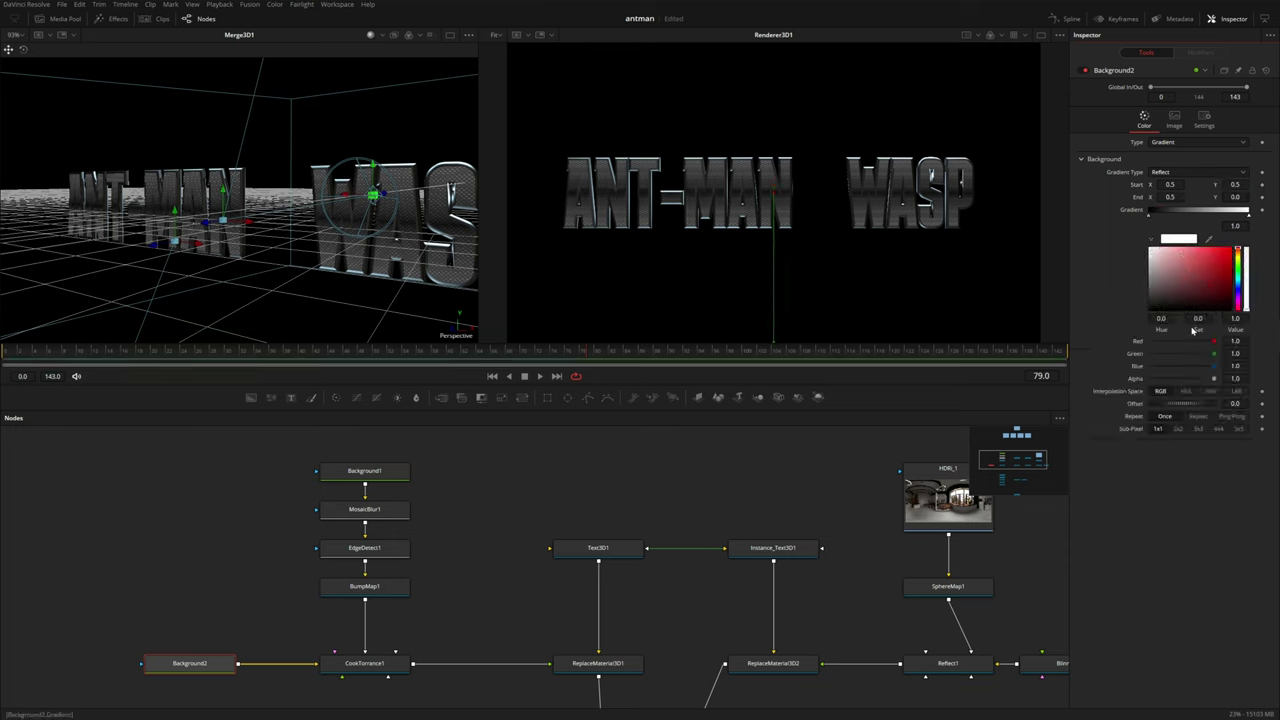
pyautogui.moveTo(1156, 307)
pyautogui.mouseDown()
pyautogui.moveTo(1205, 308)
pyautogui.moveTo(1239, 290)
pyautogui.mouseUp()
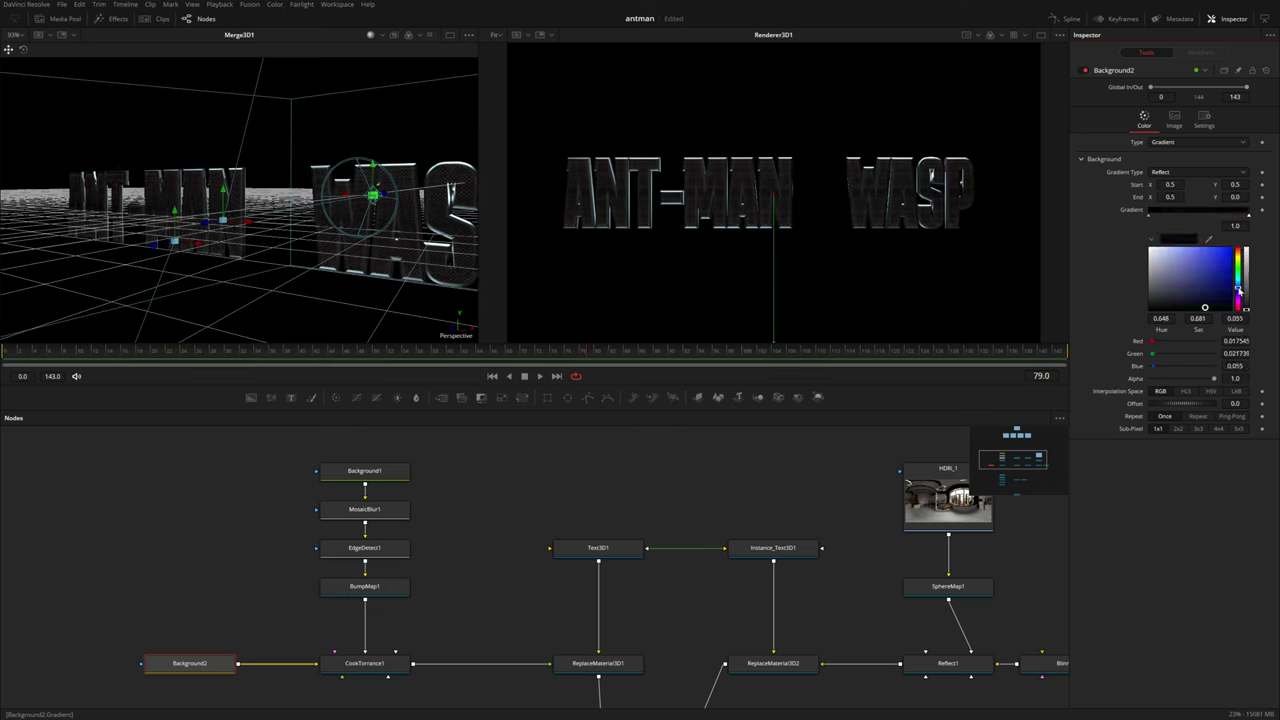
pyautogui.click(1148, 218)
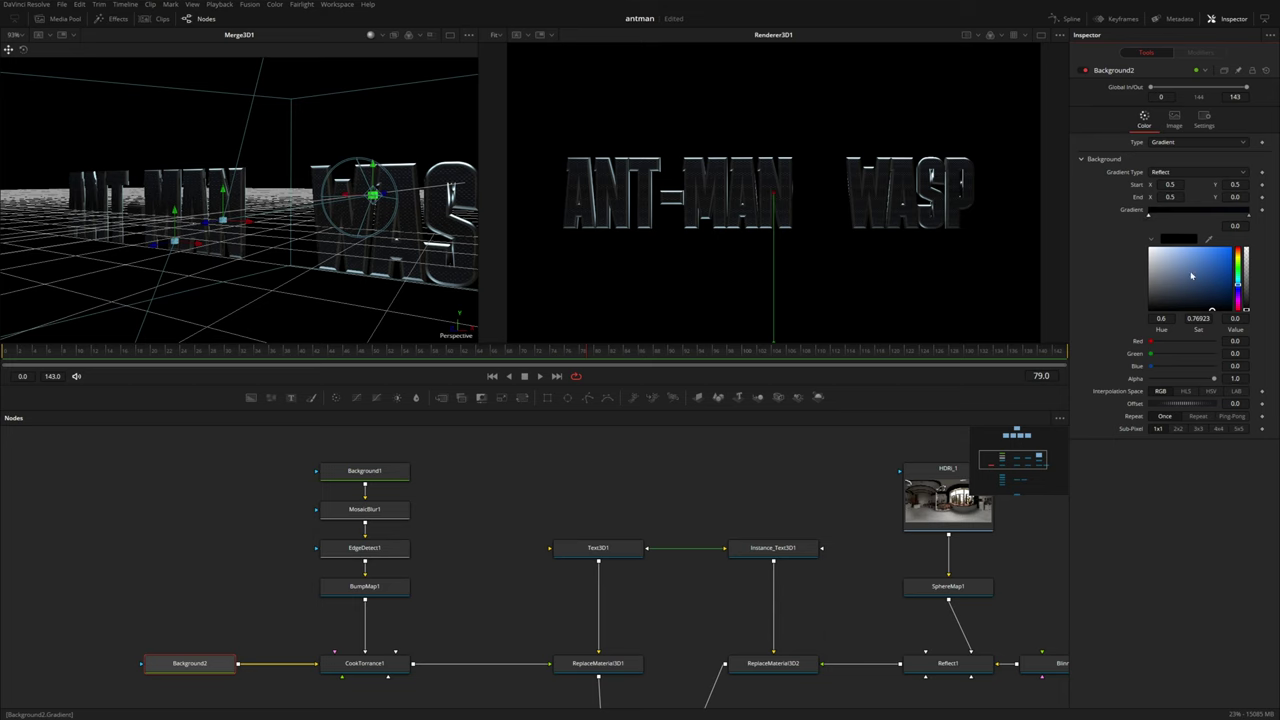
pyautogui.moveTo(1213, 310); pyautogui.dragTo(1216, 305)
# Step: Compare the rendered title with the Original clip using the viewer's split wipe, including at frame 71
pyautogui.click(542, 37)
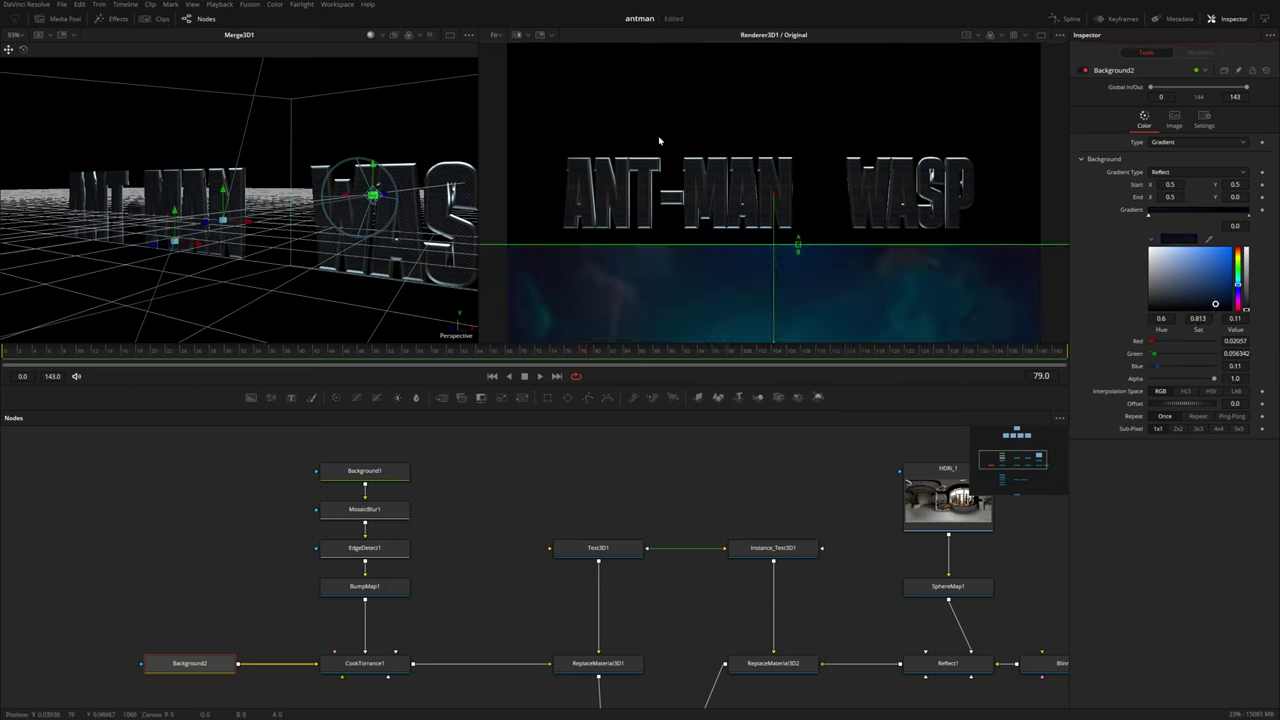
pyautogui.moveTo(797, 245); pyautogui.dragTo(684, 205)
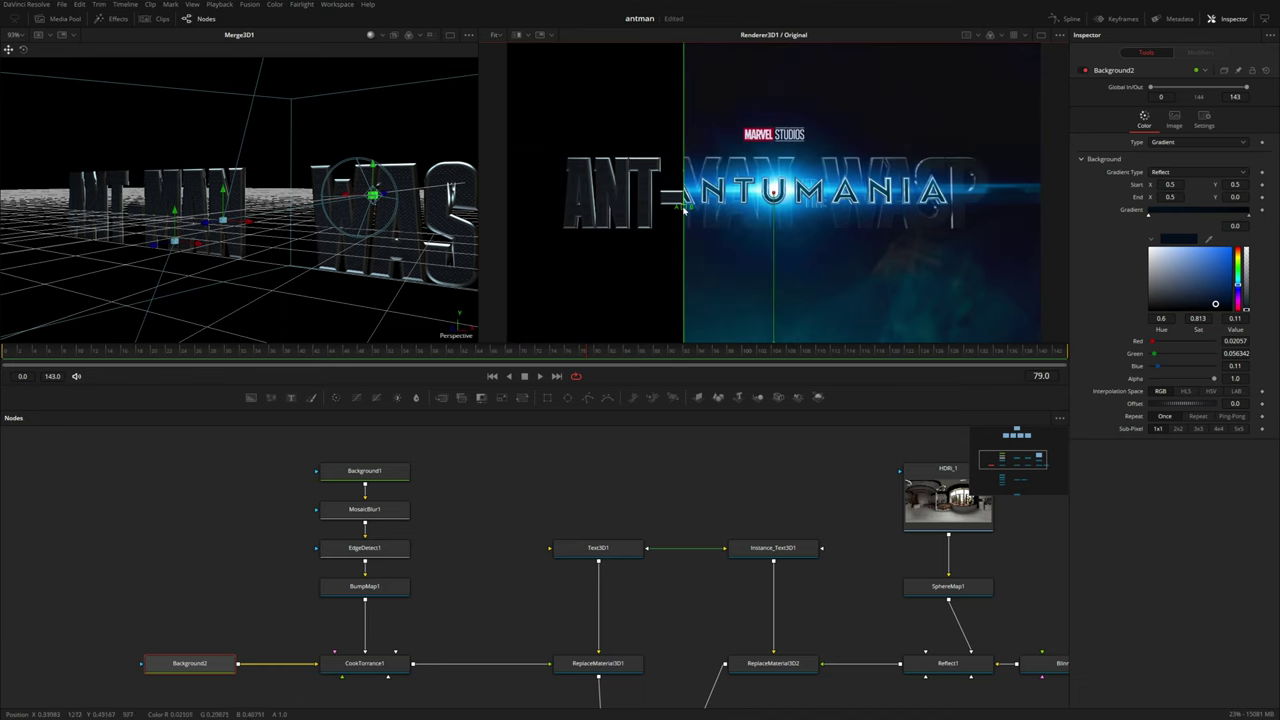
pyautogui.click(518, 35)
pyautogui.scroll(-3, 669, 465)
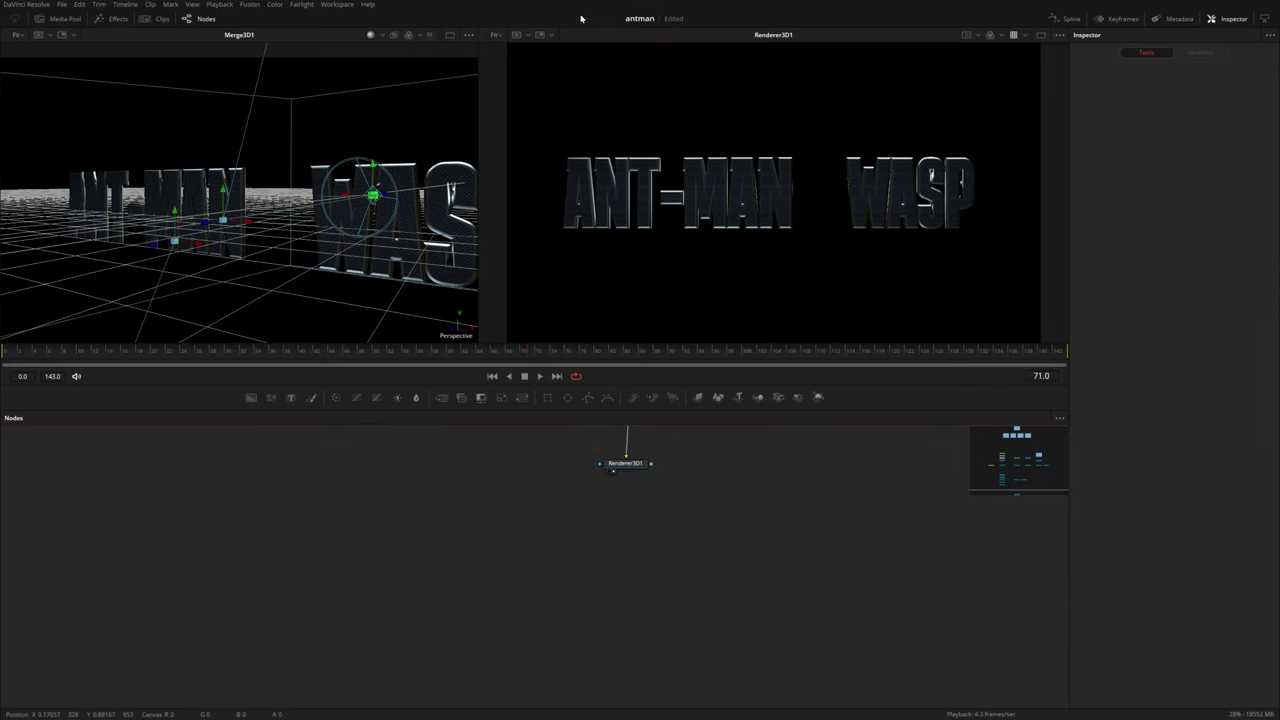
pyautogui.click(517, 36)
pyautogui.moveTo(734, 249); pyautogui.dragTo(492, 256)
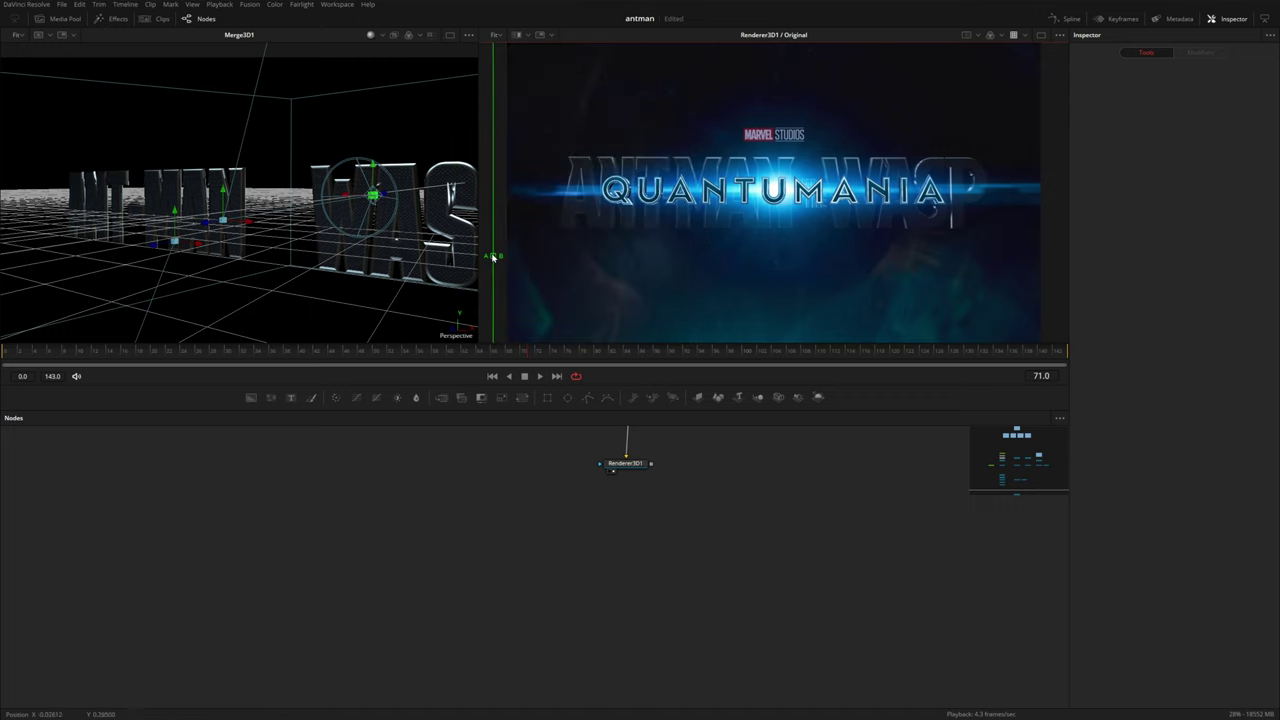
pyautogui.moveTo(493, 262); pyautogui.dragTo(908, 245)
pyautogui.click(517, 36)
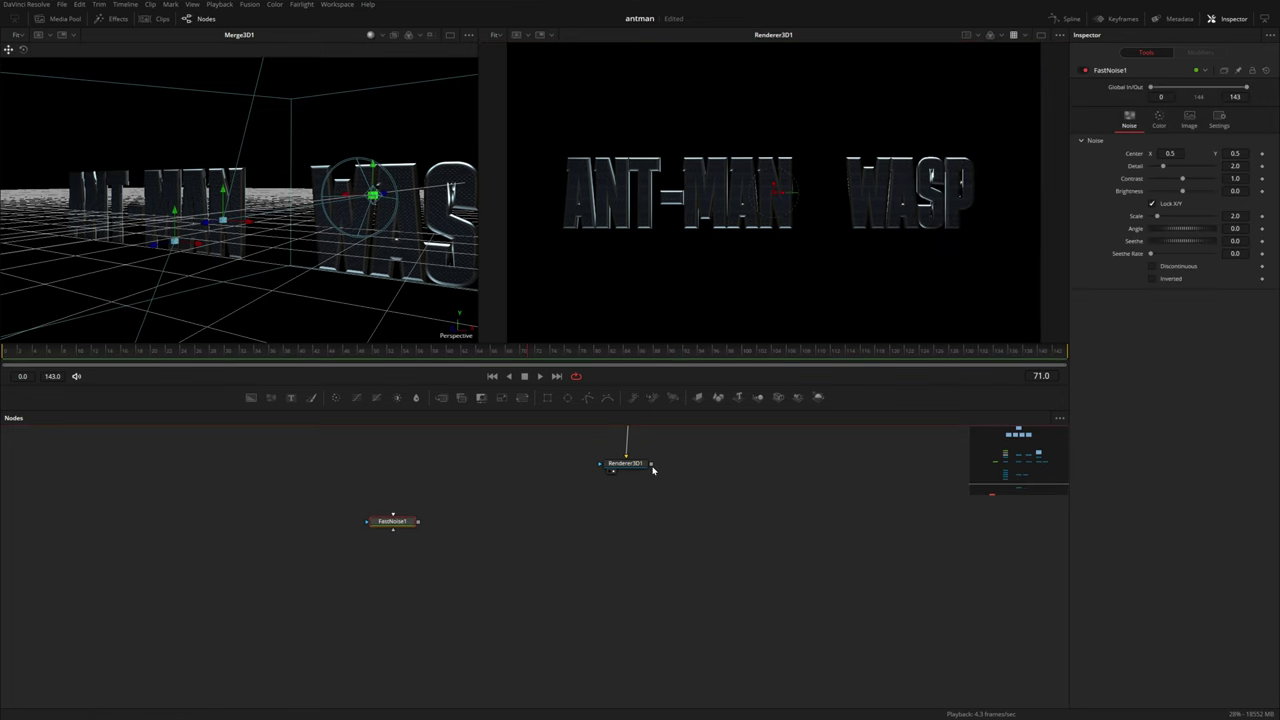
# Step: Merge Renderer3D1 over a new FastNoise1 node as background and view the Merge1 result in place of the renderer
pyautogui.moveTo(650, 465); pyautogui.dragTo(420, 527)
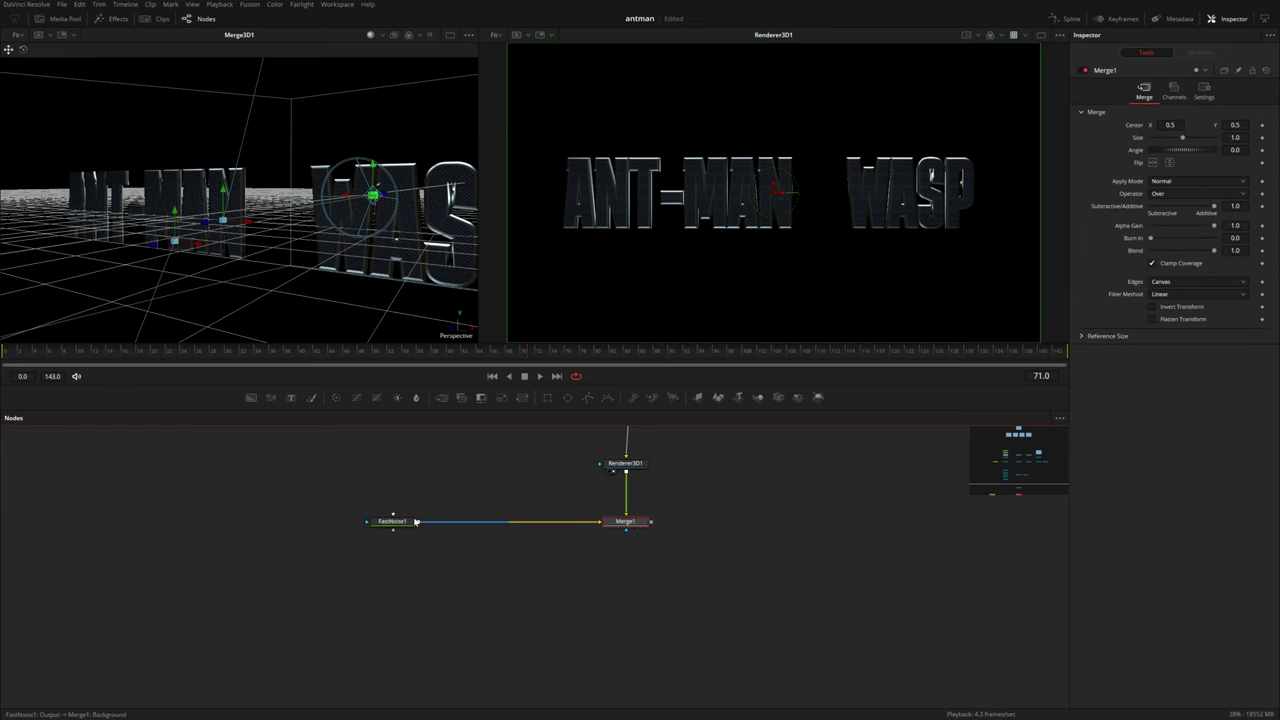
pyautogui.press('2')
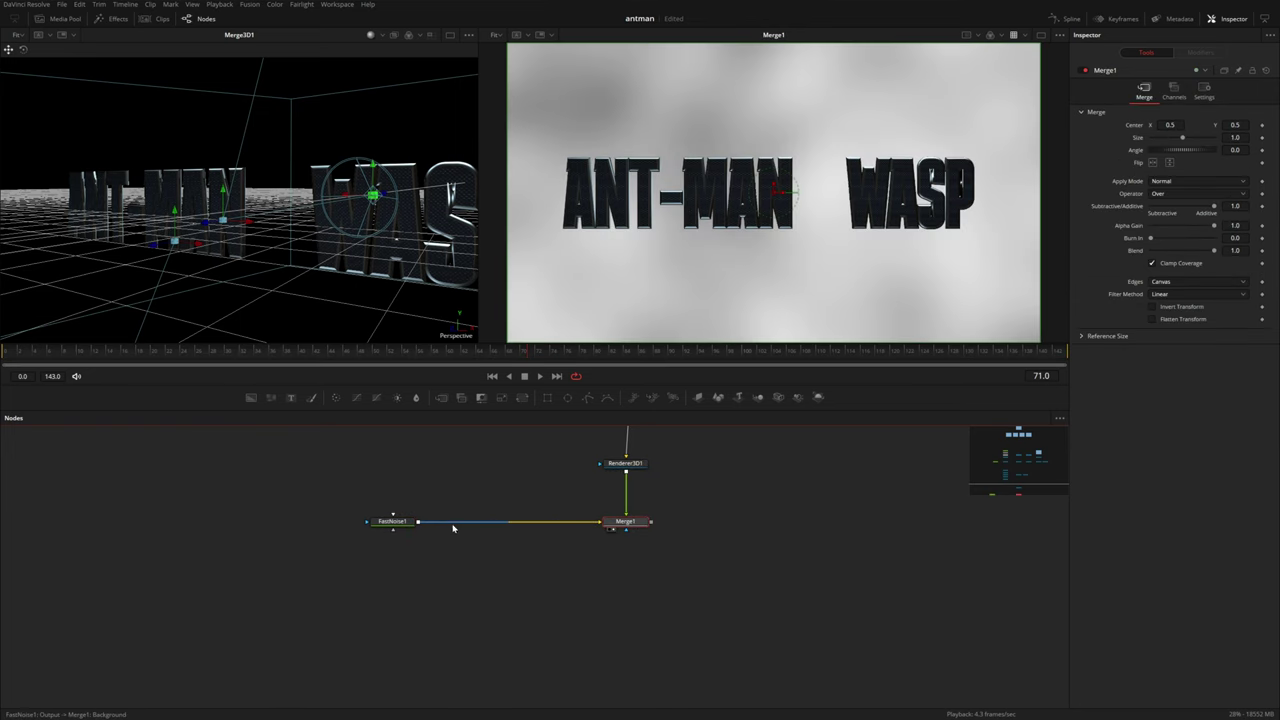
# Step: Give FastNoise1 a radial gradient starting near the frame center at about X 0.496, Y 0.493 and ending at about X 1.091, Y 0.613
pyautogui.click(395, 522)
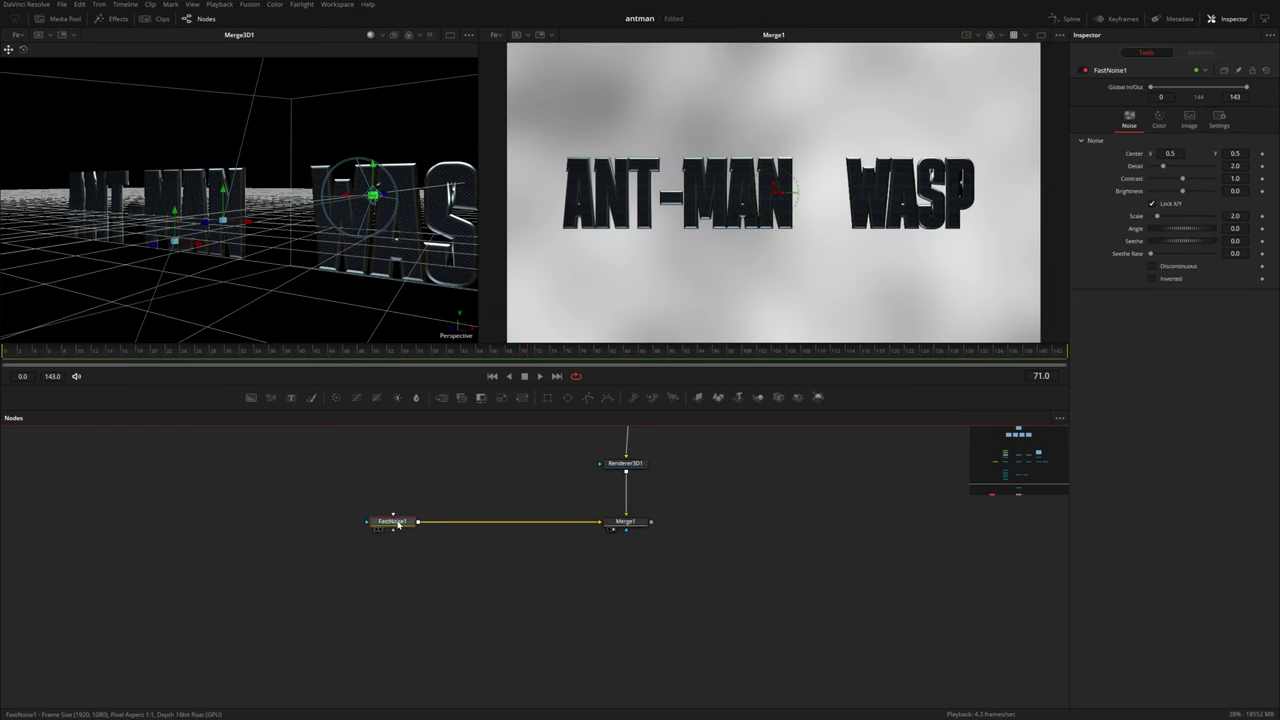
pyautogui.click(1159, 120)
pyautogui.click(1223, 143)
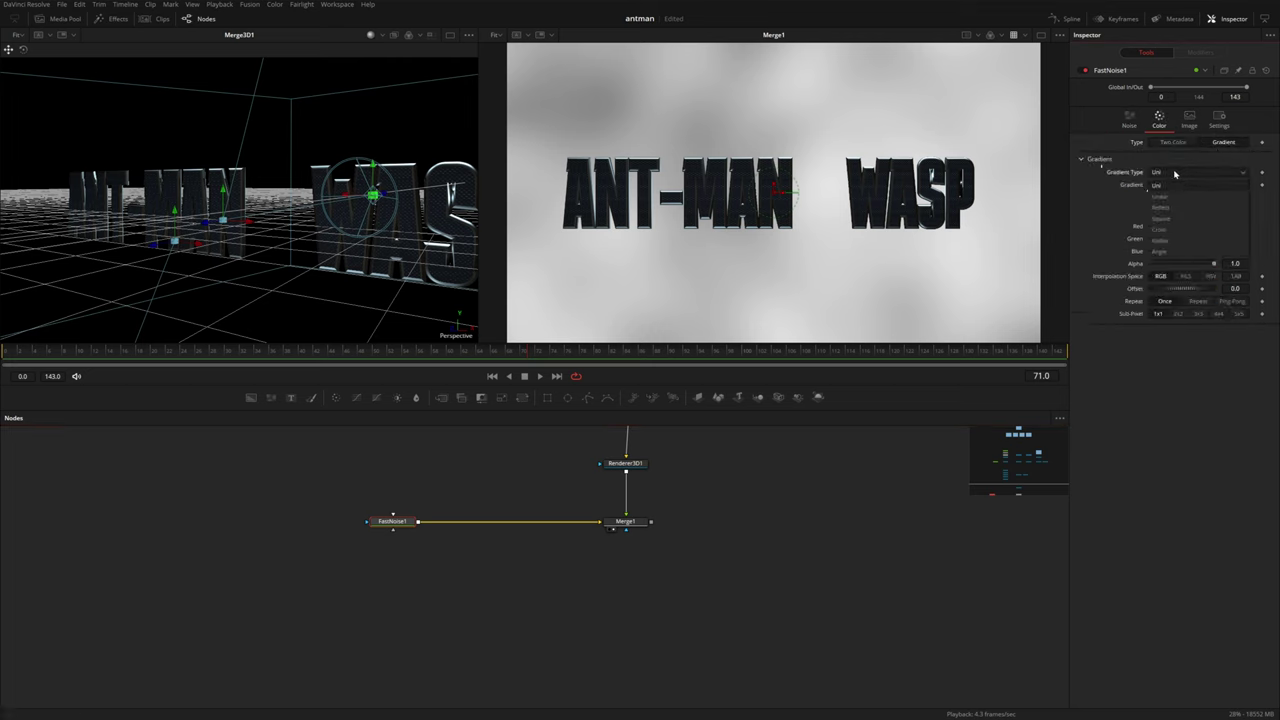
pyautogui.click(1171, 242)
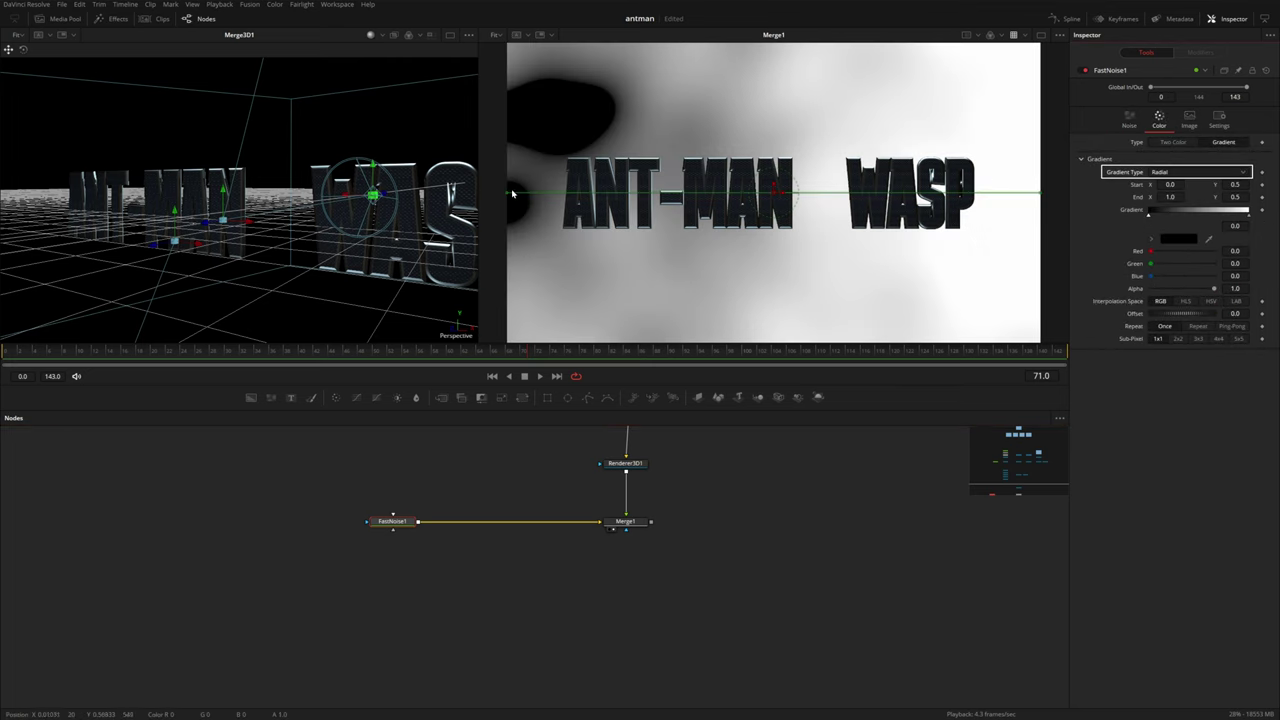
pyautogui.moveTo(512, 193); pyautogui.dragTo(775, 193)
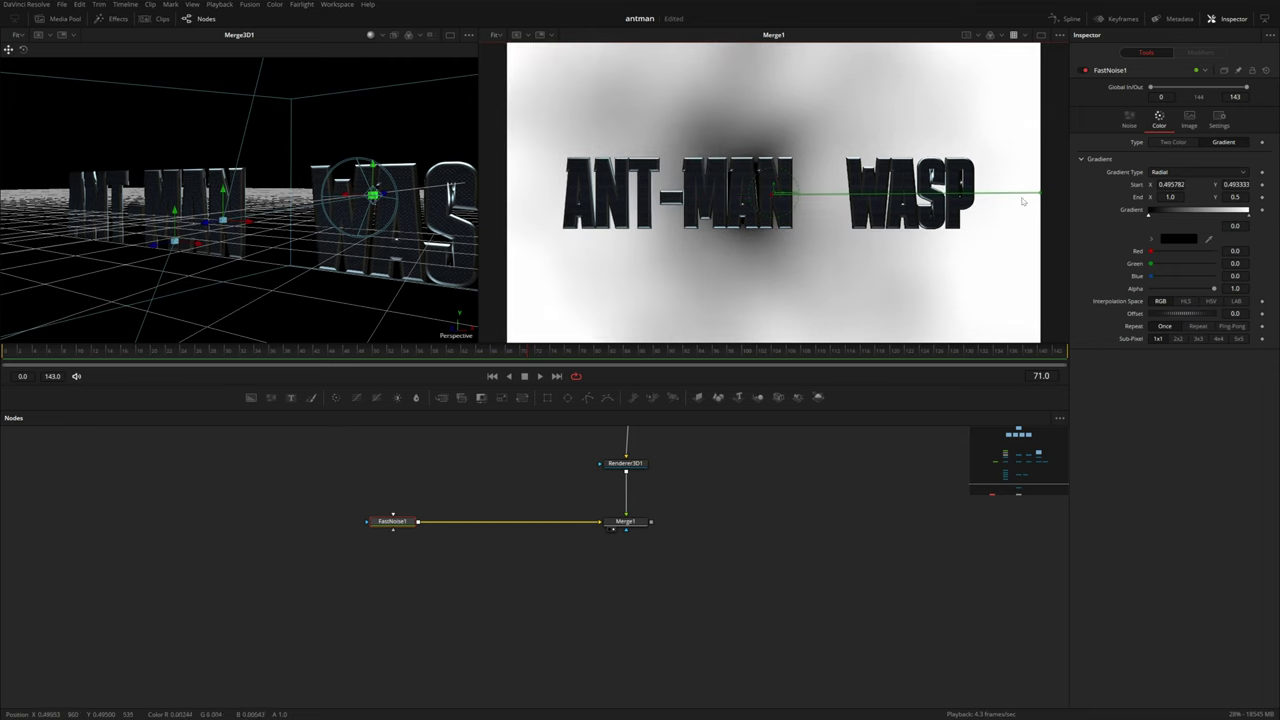
pyautogui.moveTo(1040, 193); pyautogui.dragTo(1088, 158)
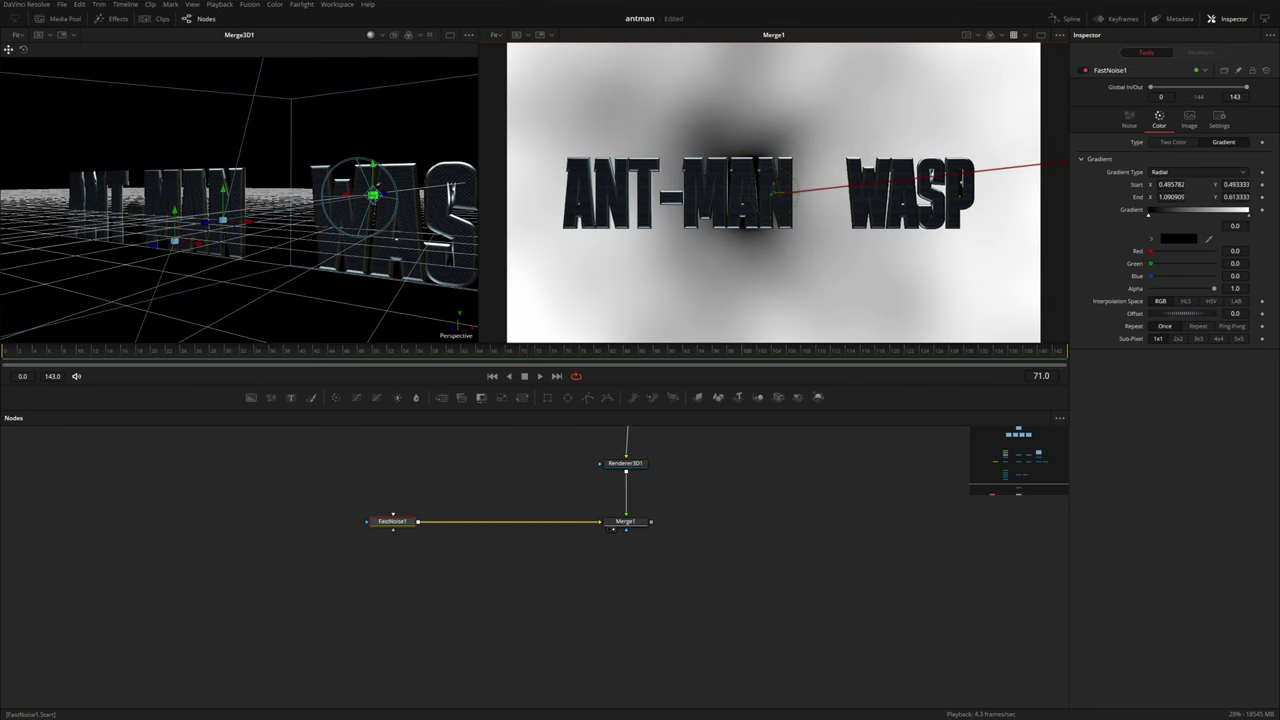
# Step: Color FastNoise1's gradient end stop very dark blue with hue 0.637, saturation 0.873 and value 0.058
pyautogui.click(1248, 216)
pyautogui.click(1152, 240)
pyautogui.moveTo(1209, 275)
pyautogui.mouseDown()
pyautogui.moveTo(1220, 298)
pyautogui.moveTo(1240, 297)
pyautogui.mouseUp()
pyautogui.click(1238, 296)
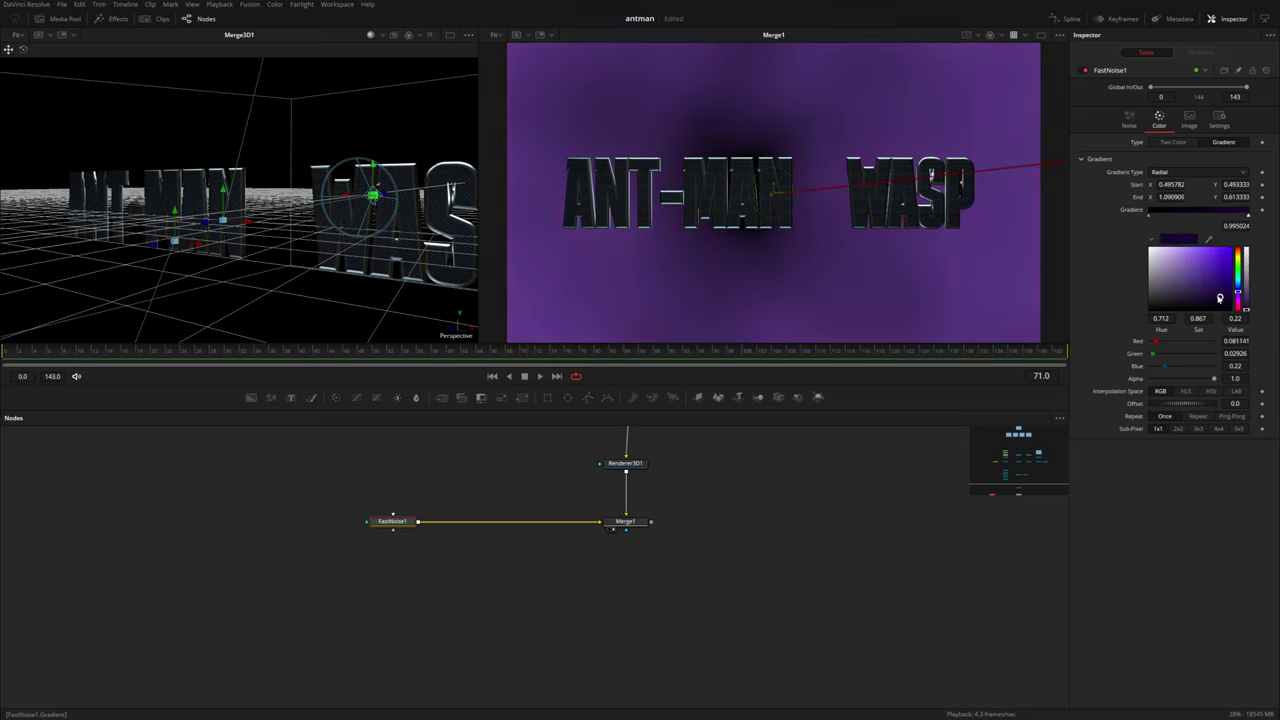
pyautogui.click(1238, 288)
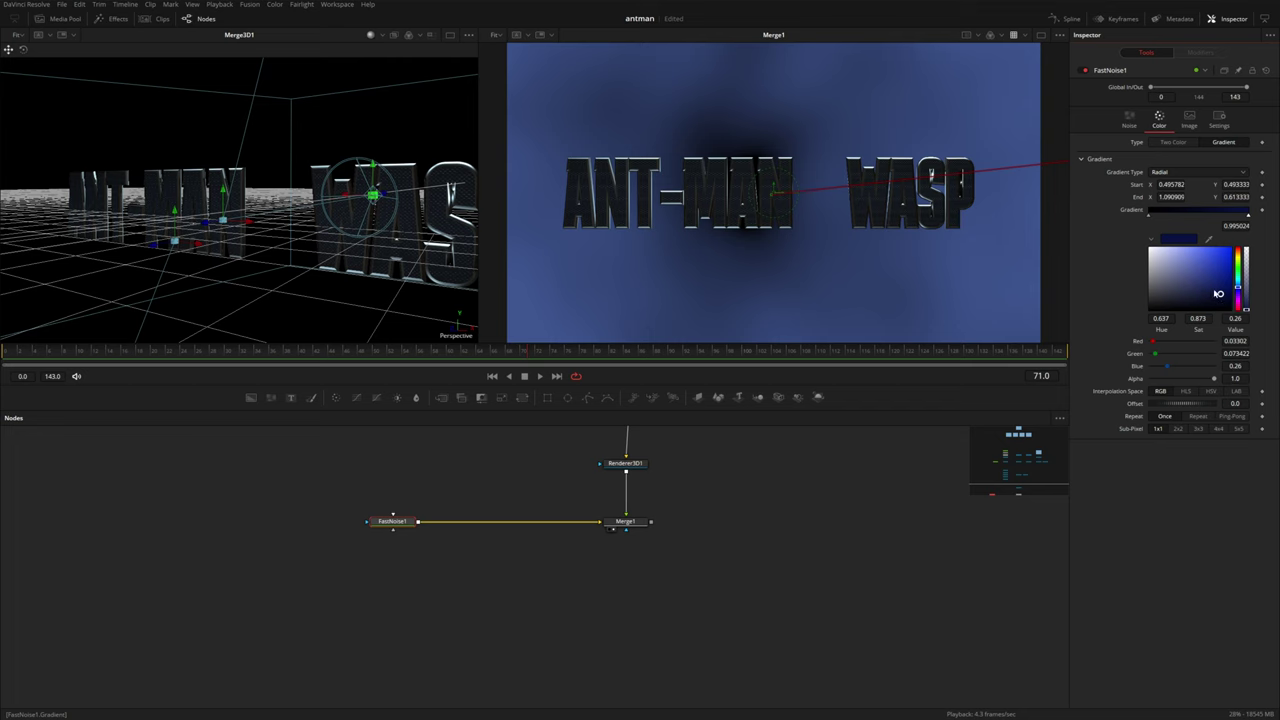
pyautogui.moveTo(1220, 294); pyautogui.dragTo(1220, 307)
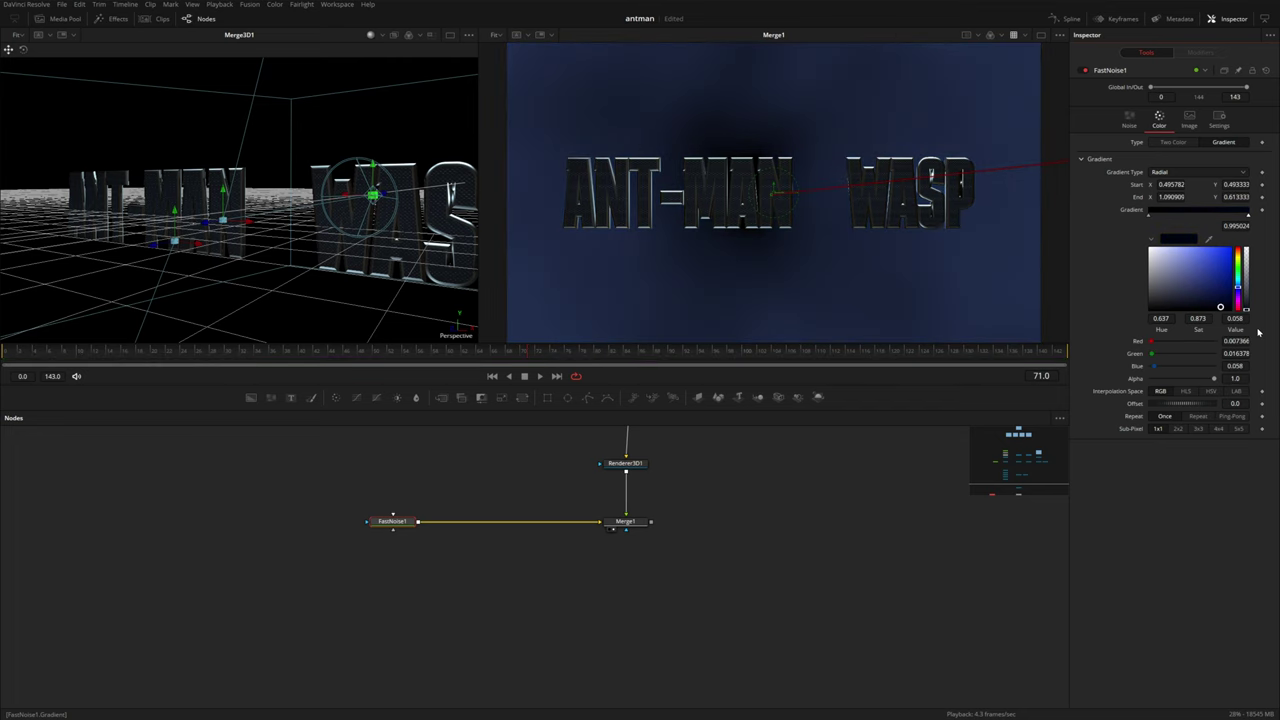
# Step: Split the view against the Original clip, set FastNoise1's detail to about 2.76, and darken its gradient end stop to value 0.034
pyautogui.click(516, 36)
pyautogui.moveTo(908, 243); pyautogui.dragTo(771, 218)
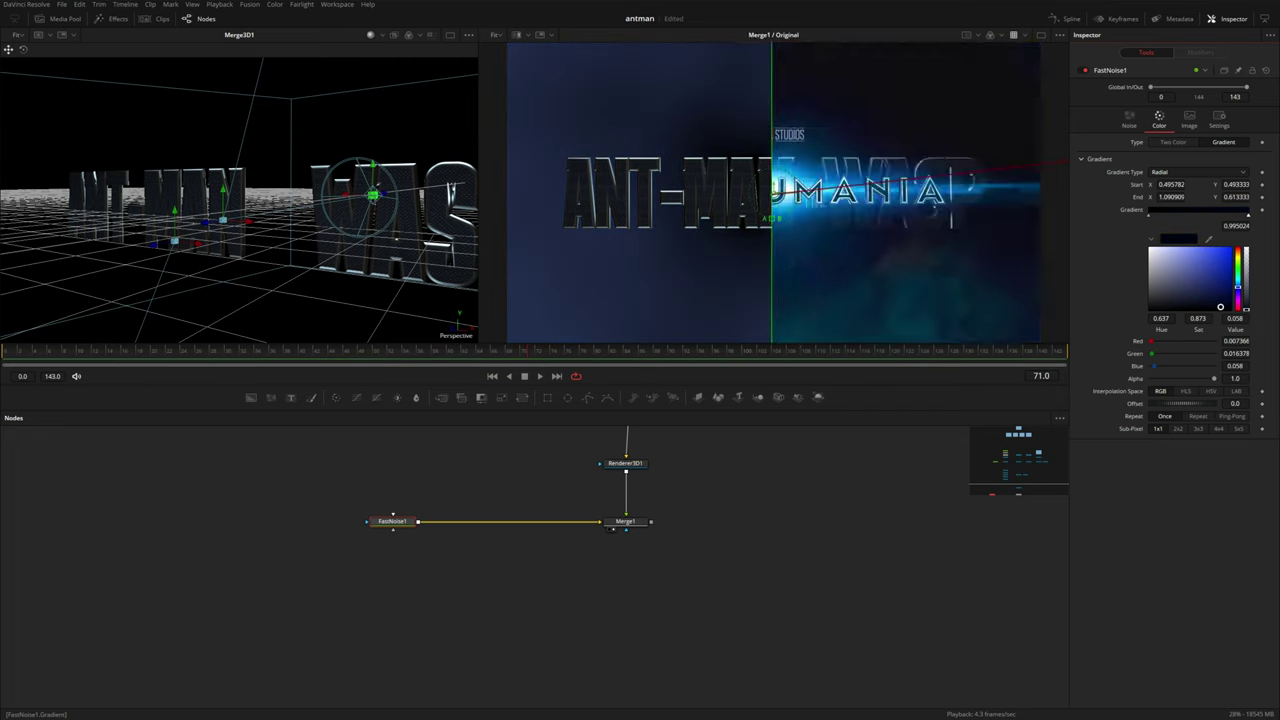
pyautogui.click(1129, 120)
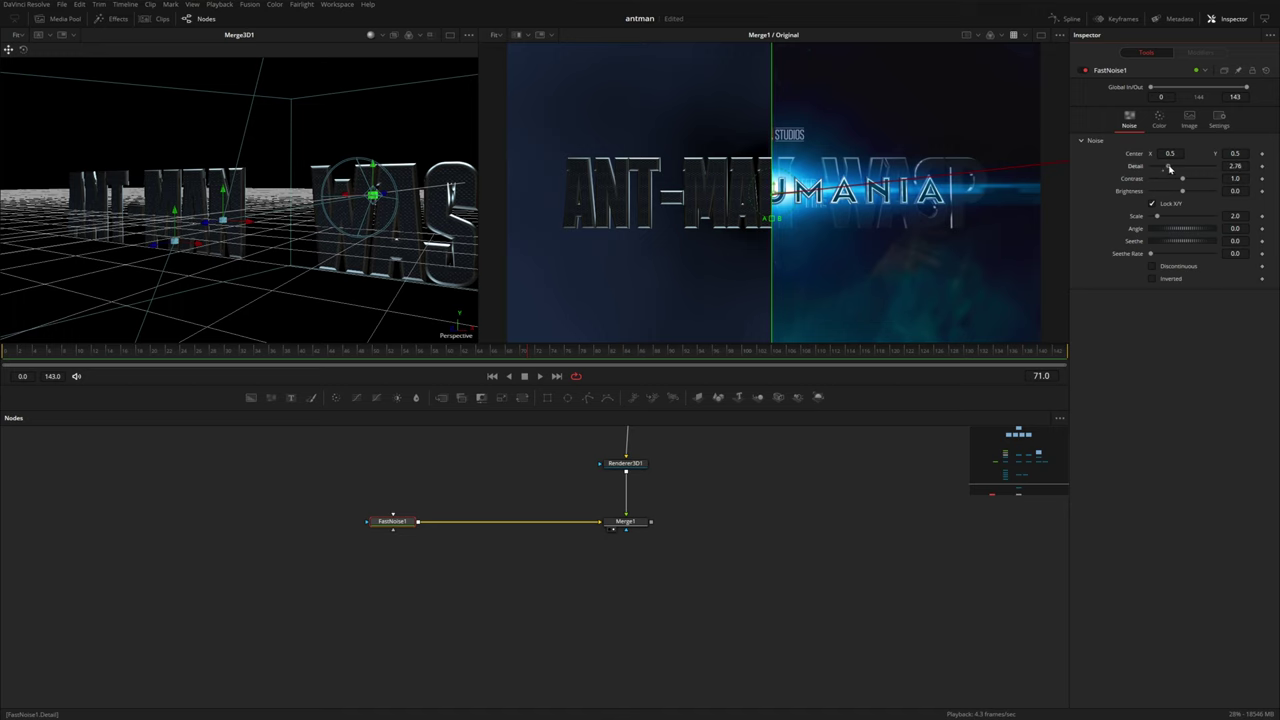
pyautogui.click(1159, 120)
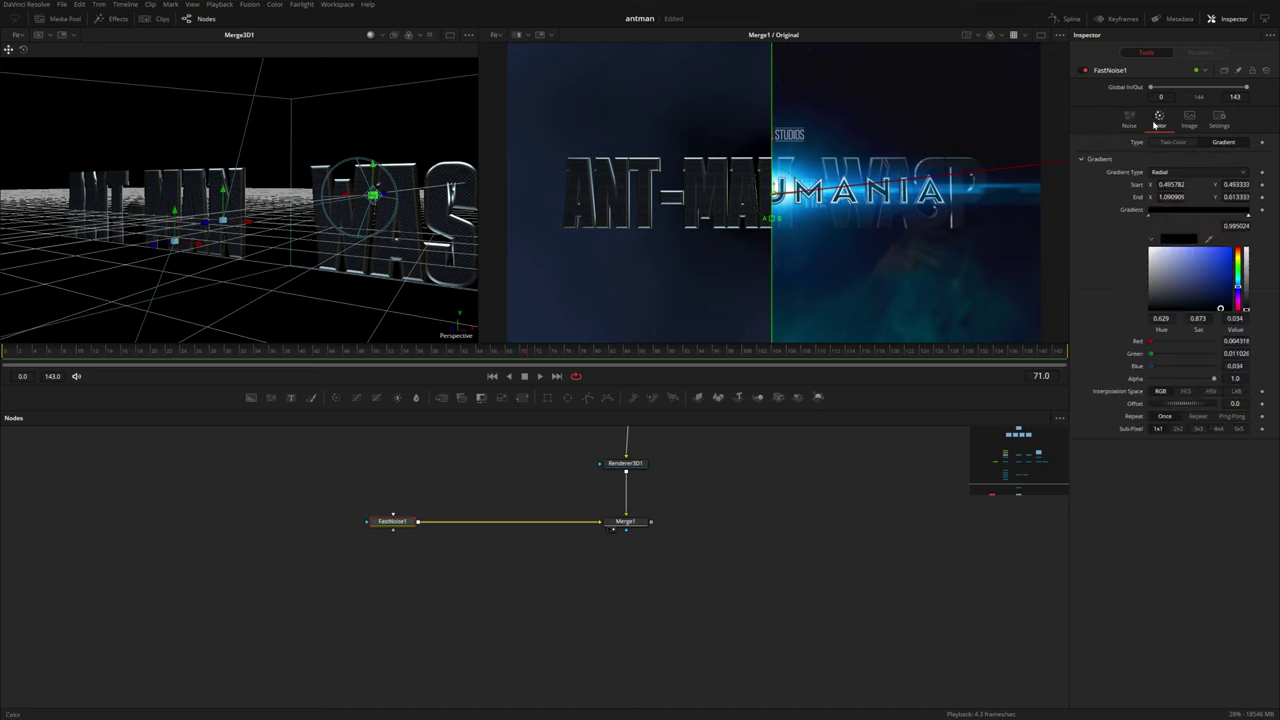
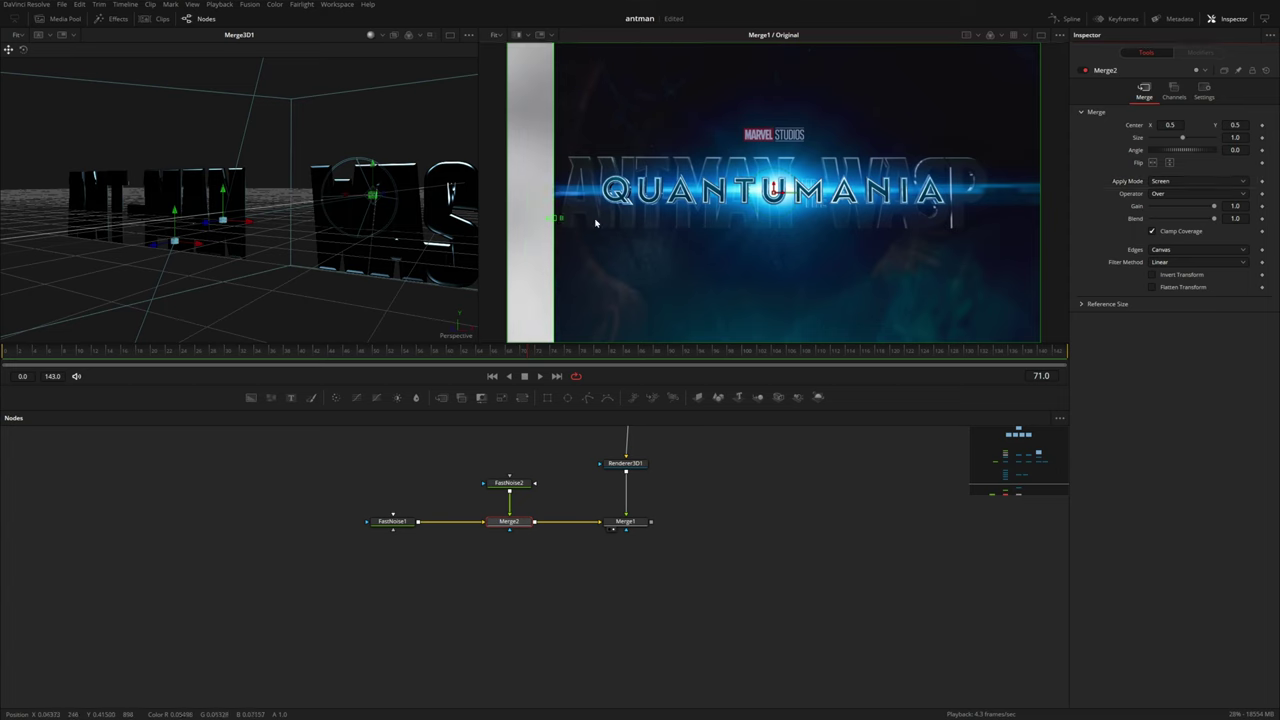
# Step: Give FastNoise2 a radial gradient starting near the frame center at about X 0.481, Y 0.5 and ending at about X 1.127, Y 0.76
pyautogui.click(510, 484)
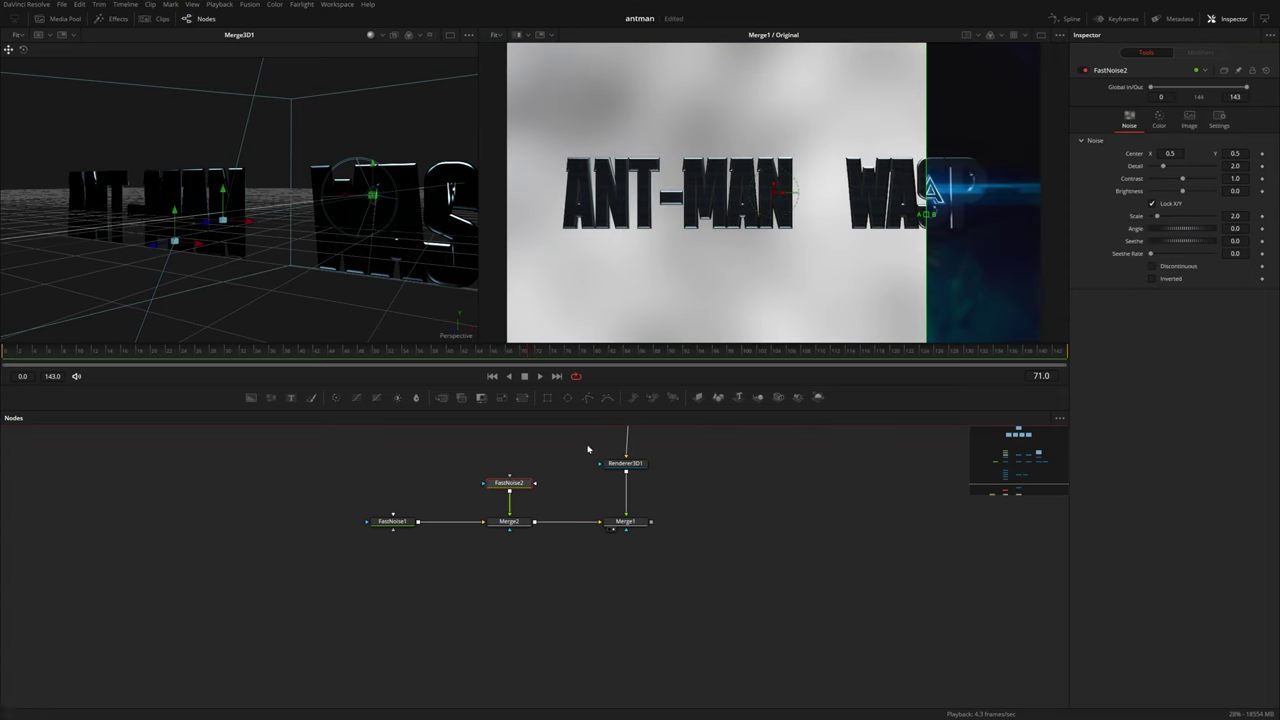
pyautogui.click(1159, 118)
pyautogui.click(1218, 142)
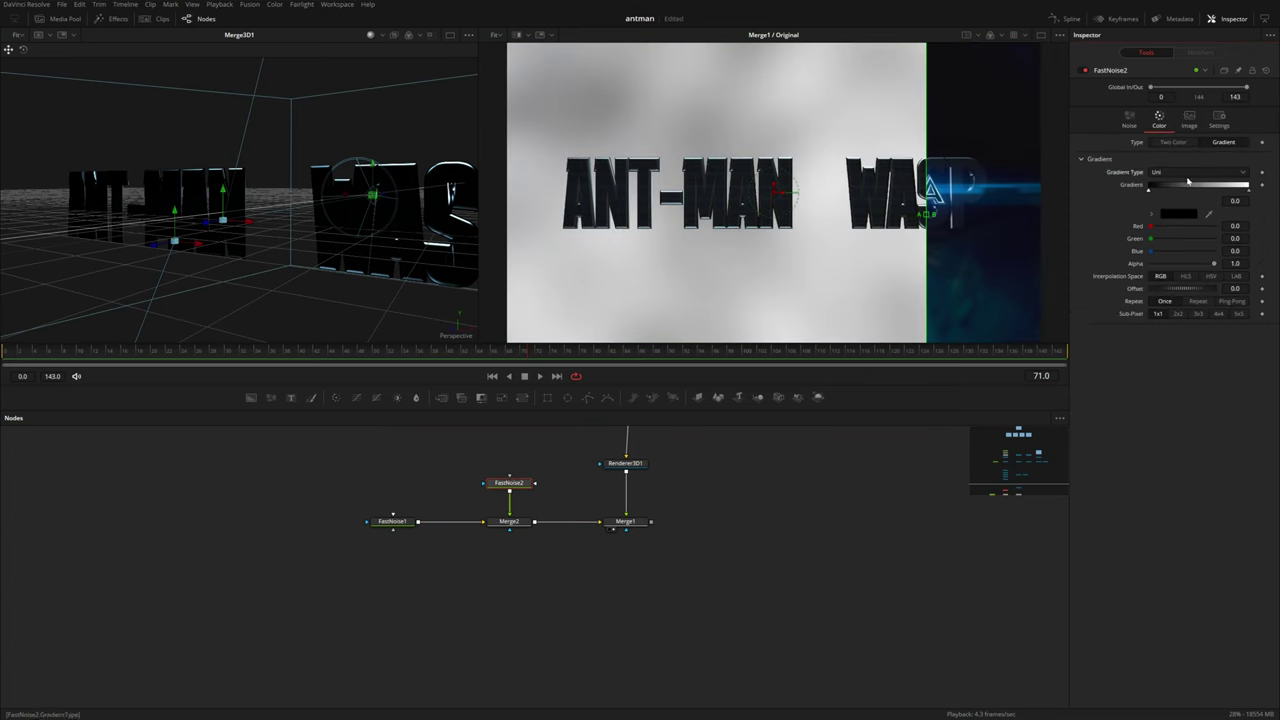
pyautogui.click(1190, 173)
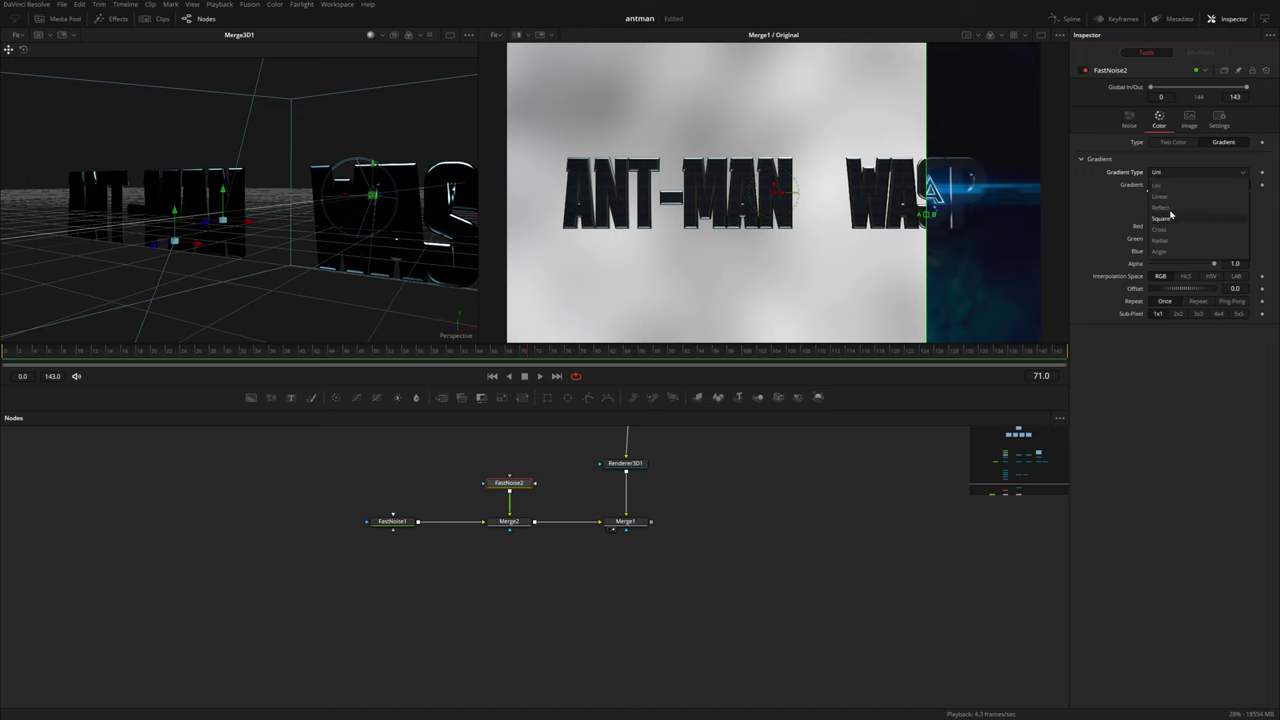
pyautogui.click(1162, 241)
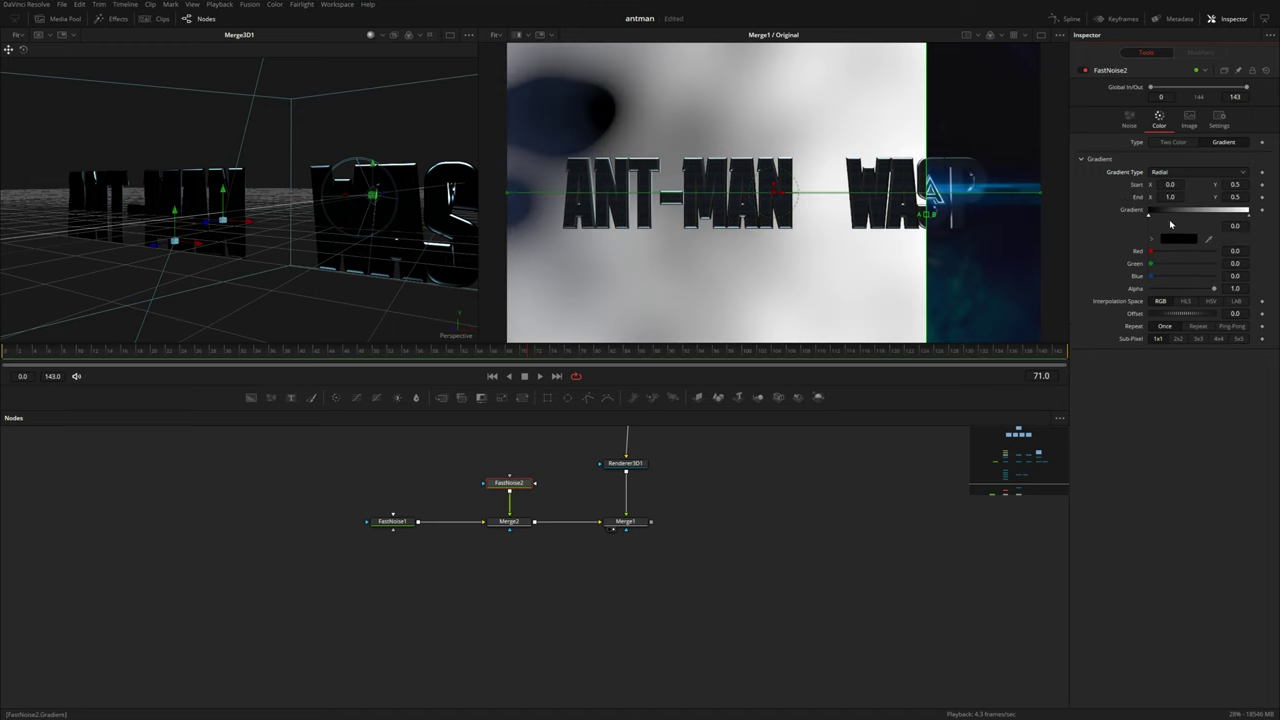
pyautogui.moveTo(511, 193); pyautogui.dragTo(764, 196)
pyautogui.moveTo(1040, 197); pyautogui.dragTo(1107, 114)
# Step: Narrow FastNoise2's white band by placing black stops at about 0.627 and 0.692 around the white stop at 0.647, copying the second black stop
pyautogui.moveTo(1149, 216); pyautogui.dragTo(1205, 222)
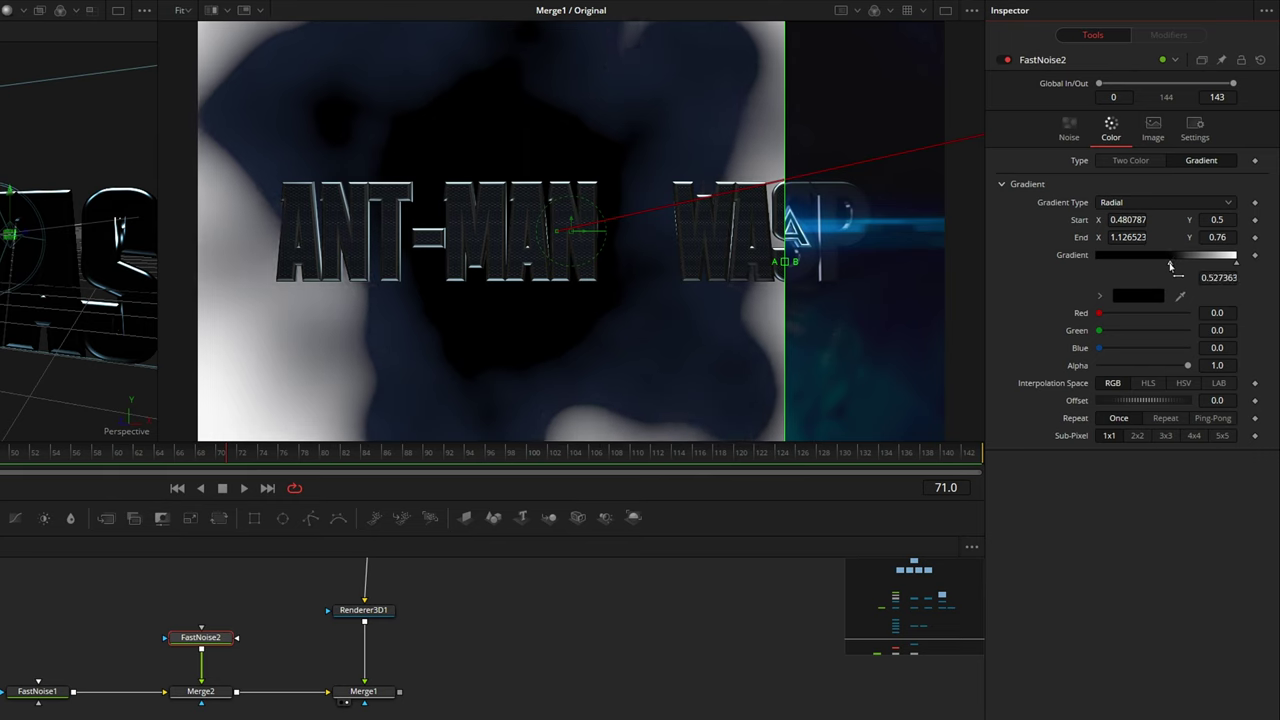
pyautogui.moveTo(1171, 265)
pyautogui.mouseDown()
pyautogui.moveTo(1215, 263)
pyautogui.moveTo(1184, 265)
pyautogui.mouseUp()
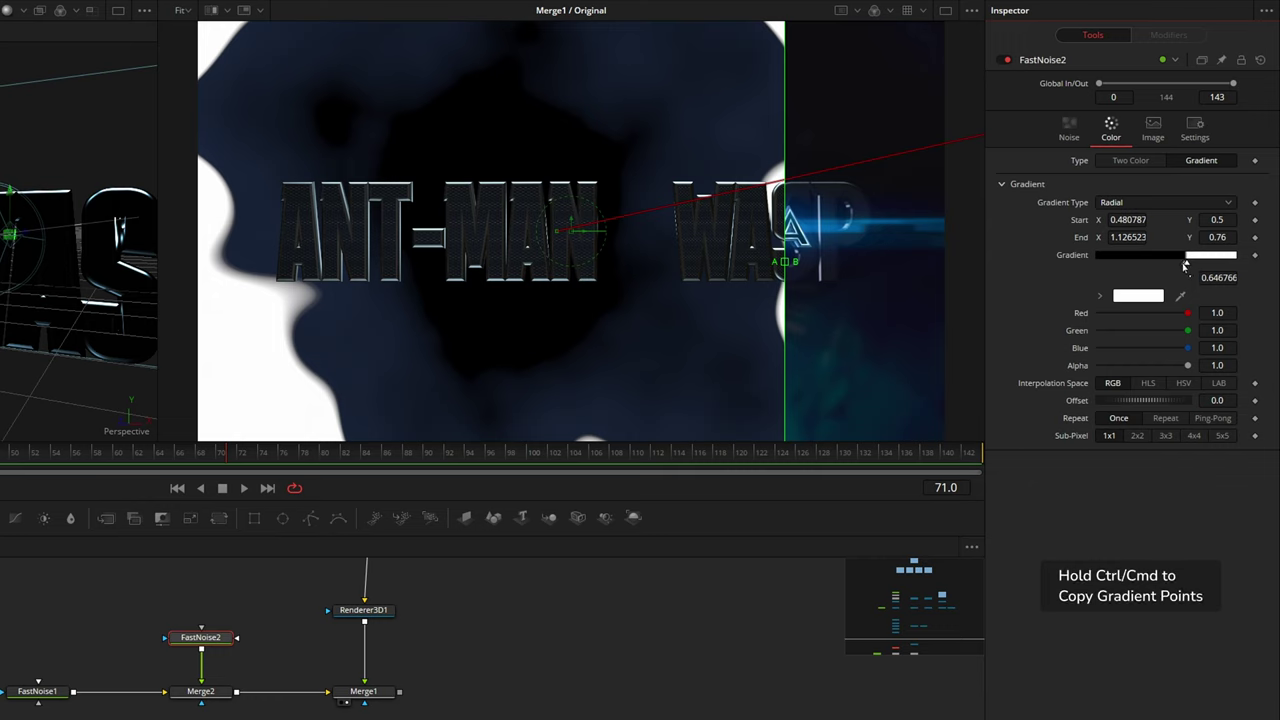
pyautogui.click(1184, 266)
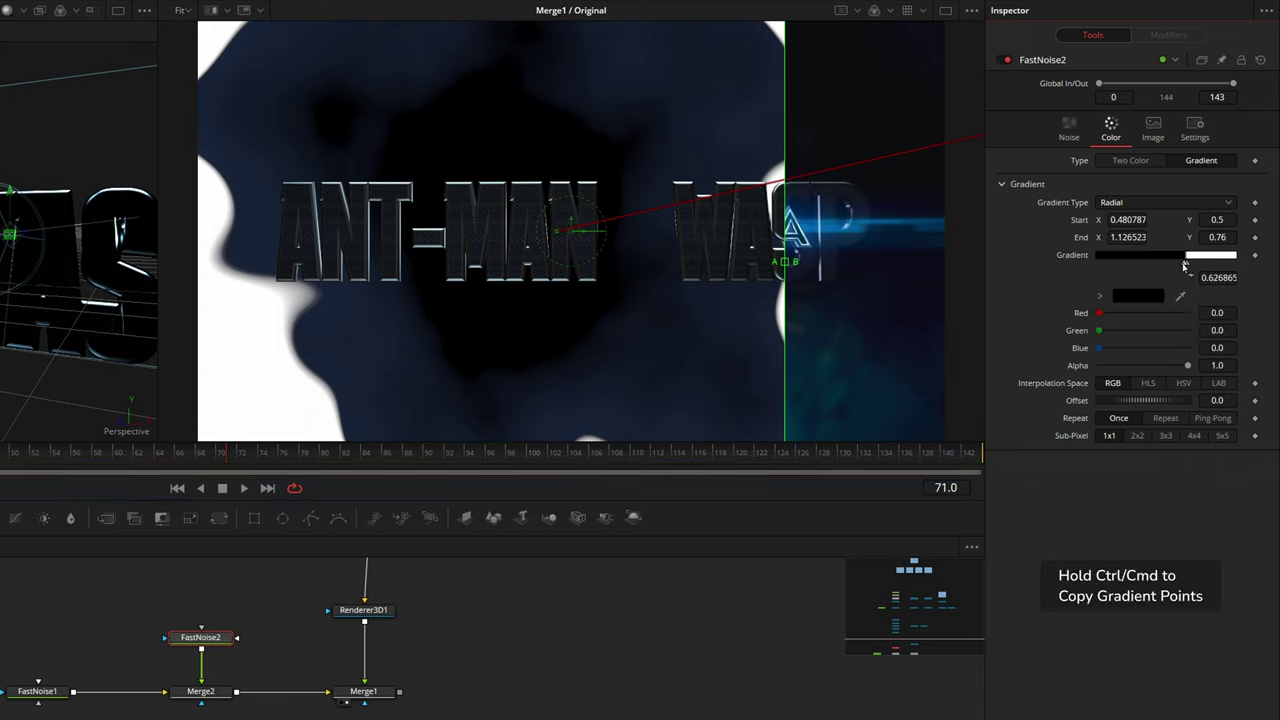
pyautogui.moveTo(1184, 266); pyautogui.dragTo(1191, 265)
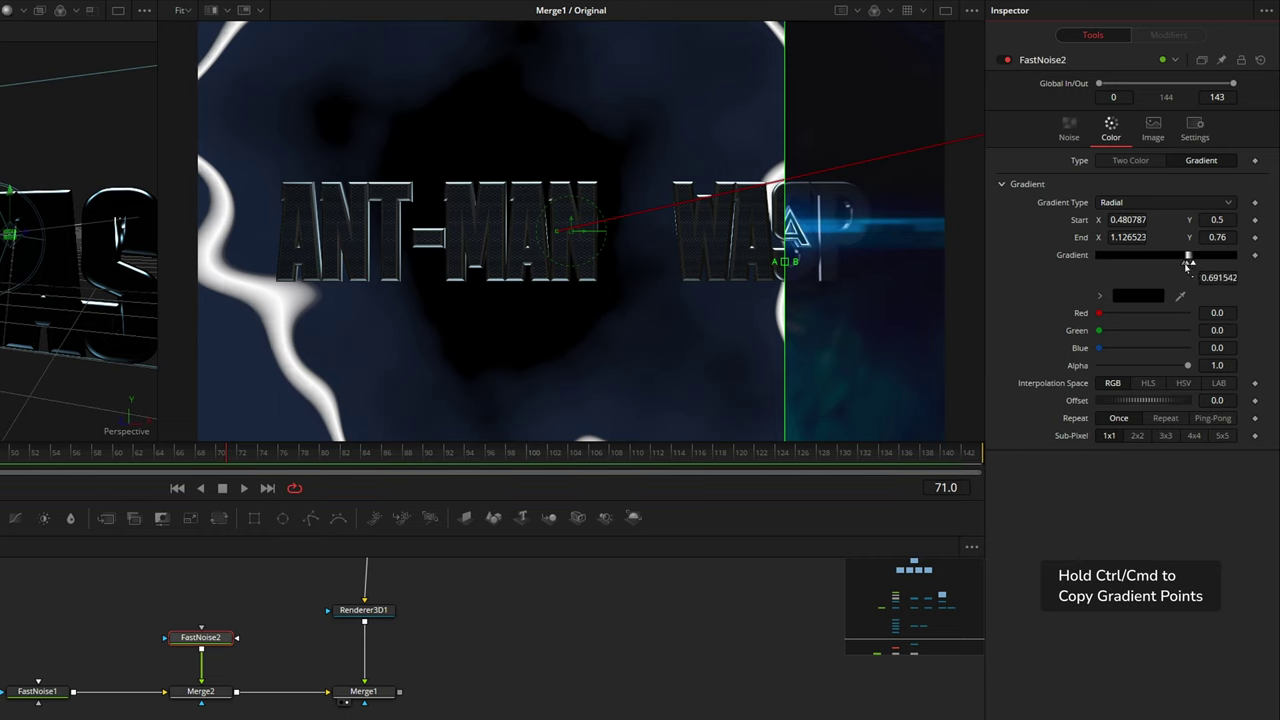
# Step: Color FastNoise2's white stop dark orange with hue 0.08, saturation 0.904 and value 0.102, flipping the split wipe to compare with the Original clip
pyautogui.click(1186, 264)
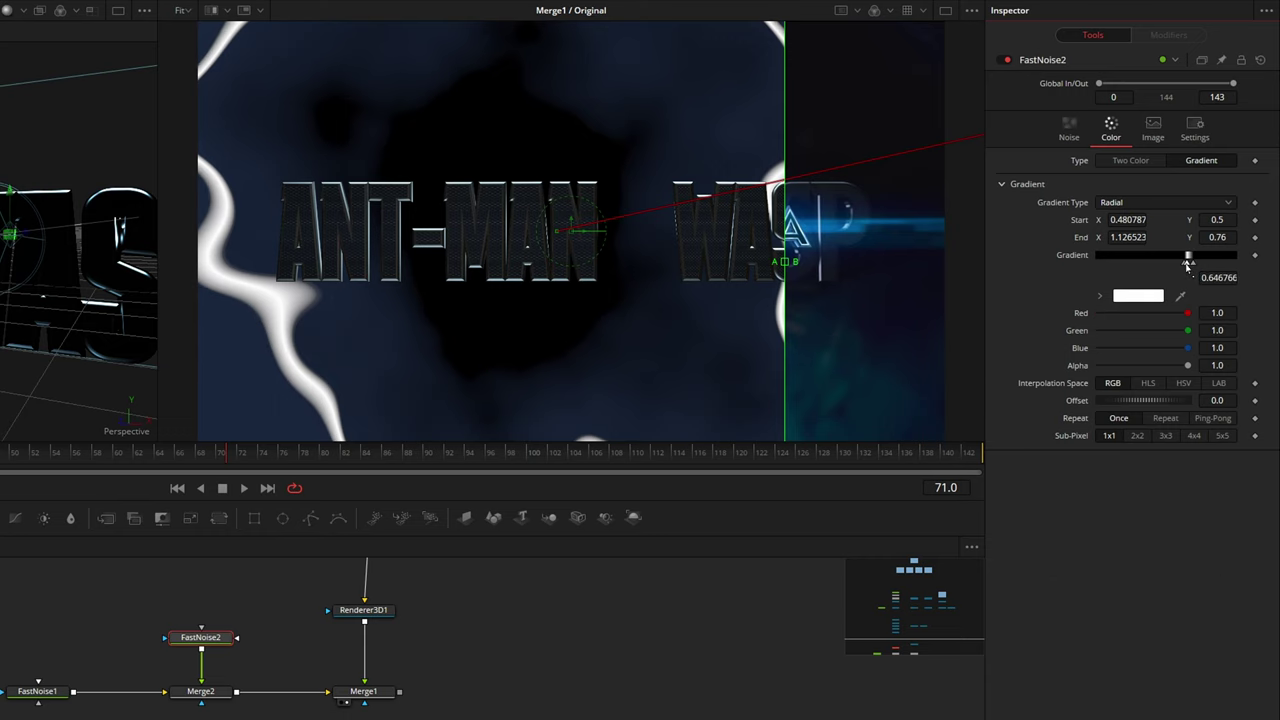
pyautogui.click(1100, 297)
pyautogui.moveTo(778, 261); pyautogui.dragTo(369, 250)
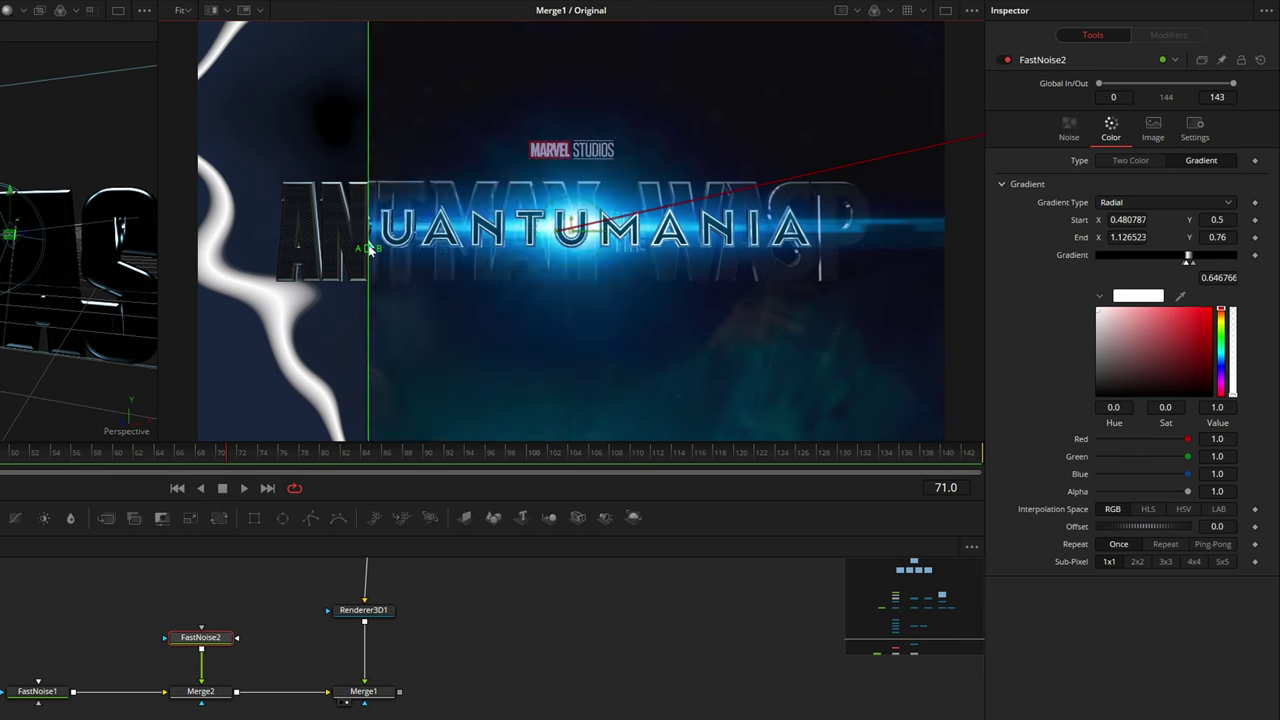
pyautogui.moveTo(370, 162); pyautogui.dragTo(366, 371)
pyautogui.moveTo(1168, 344); pyautogui.dragTo(1194, 373)
pyautogui.moveTo(1221, 309); pyautogui.dragTo(1221, 315)
pyautogui.moveTo(1193, 372); pyautogui.dragTo(1201, 387)
# Step: Set FastNoise2's gradient interpolation space to LAB and its offset to 0.038, and turn off the split wipe
pyautogui.click(1221, 511)
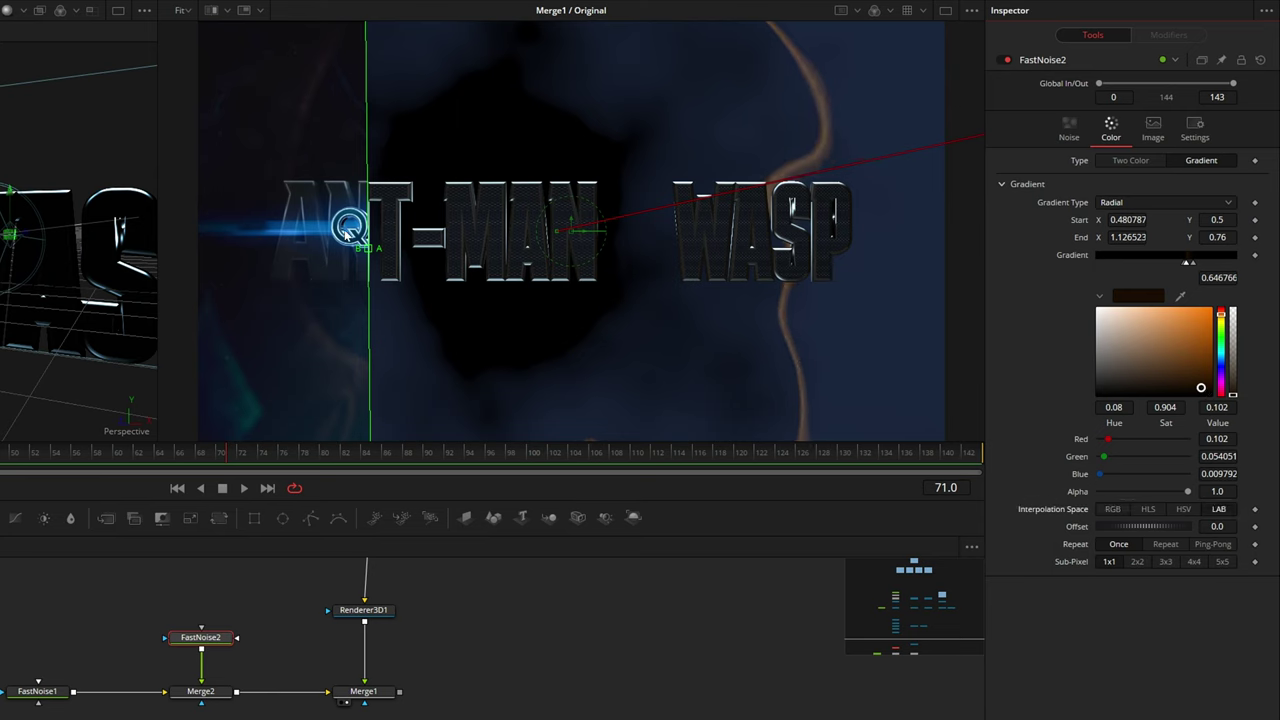
pyautogui.moveTo(369, 250); pyautogui.dragTo(263, 254)
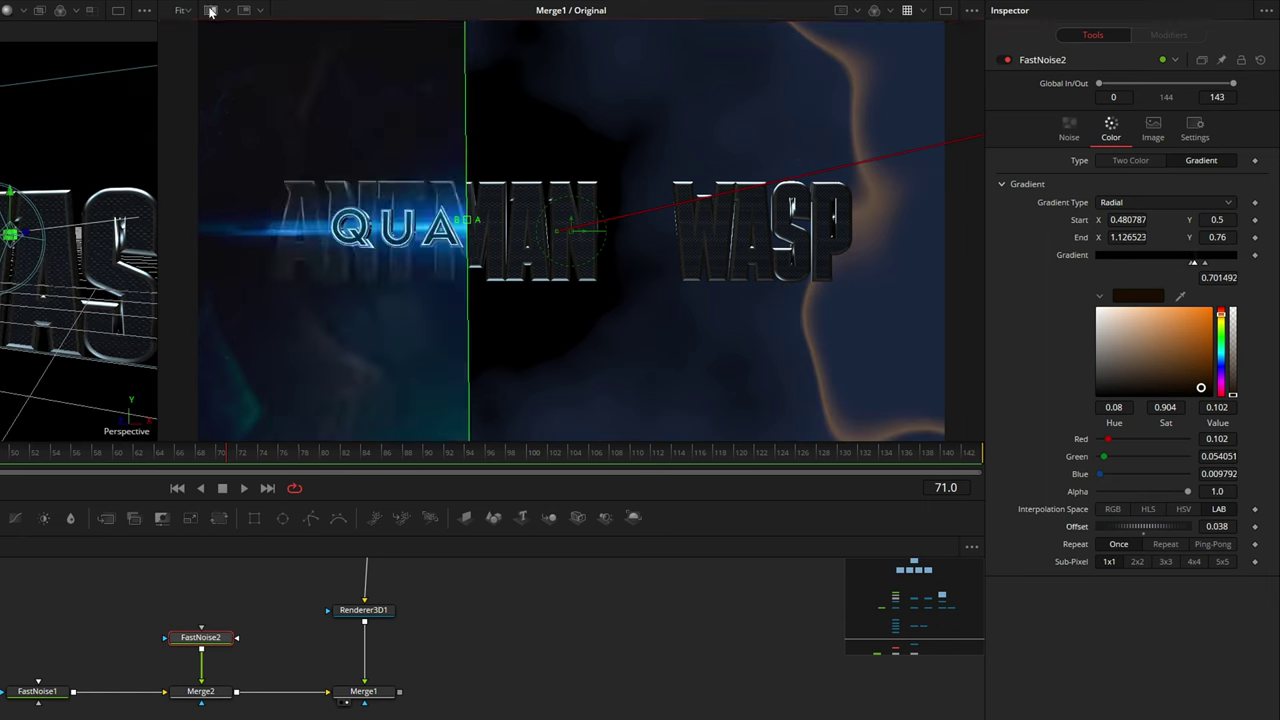
pyautogui.click(211, 11)
# Step: Set FastNoise2's detail to 4.49, unlocked scales to X 1.73 and Y 0.0, and seethe to 0.153, checking against the Original clip
pyautogui.click(1069, 130)
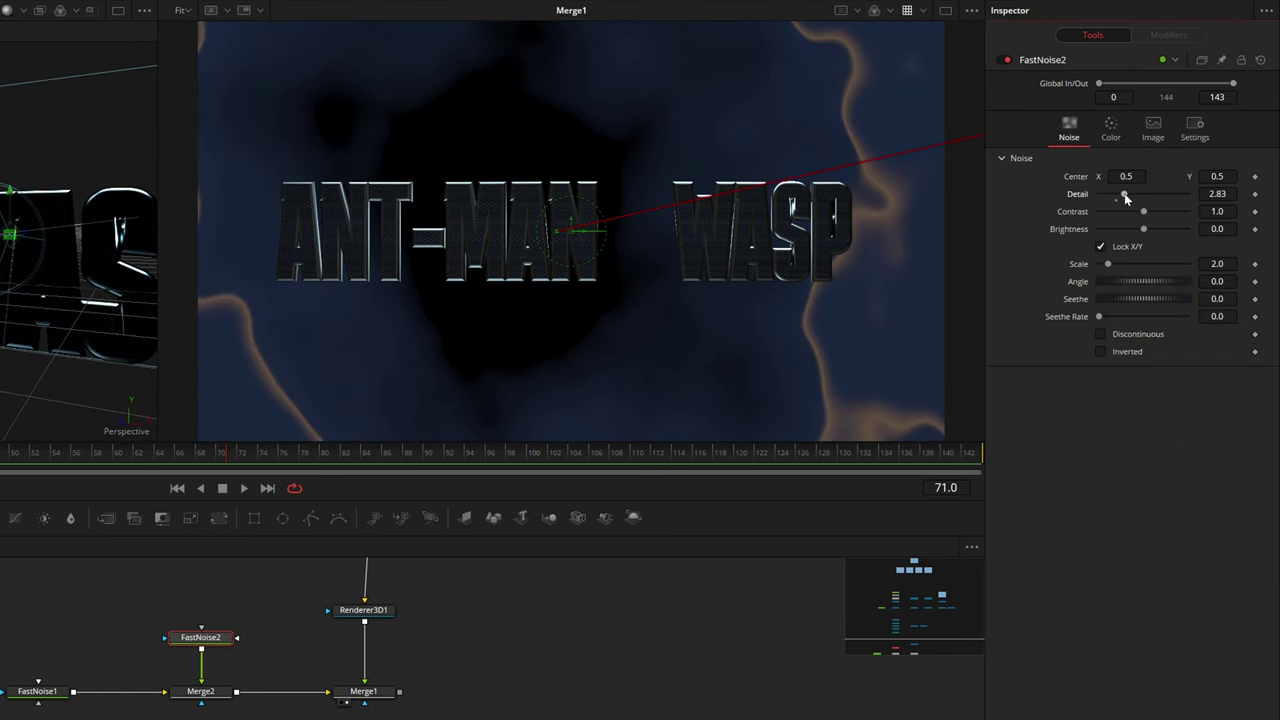
pyautogui.moveTo(1125, 197); pyautogui.dragTo(1138, 198)
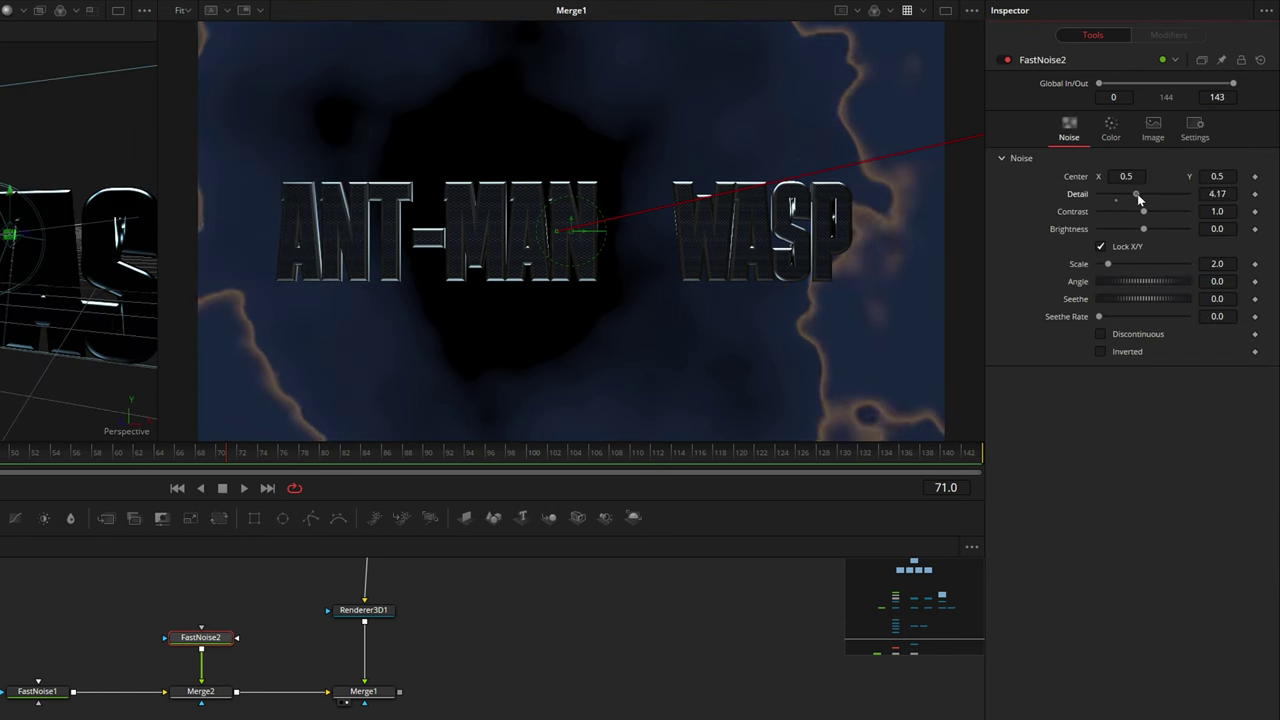
pyautogui.click(1102, 246)
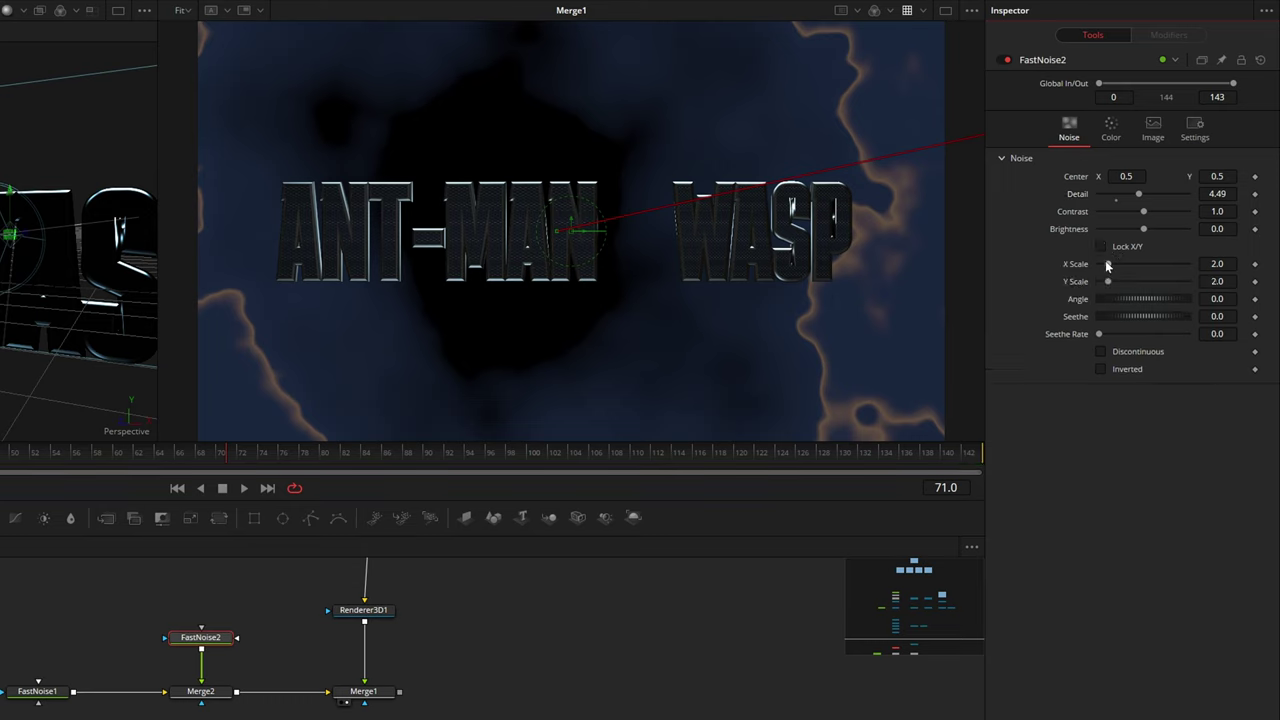
pyautogui.moveTo(1108, 282); pyautogui.dragTo(1094, 281)
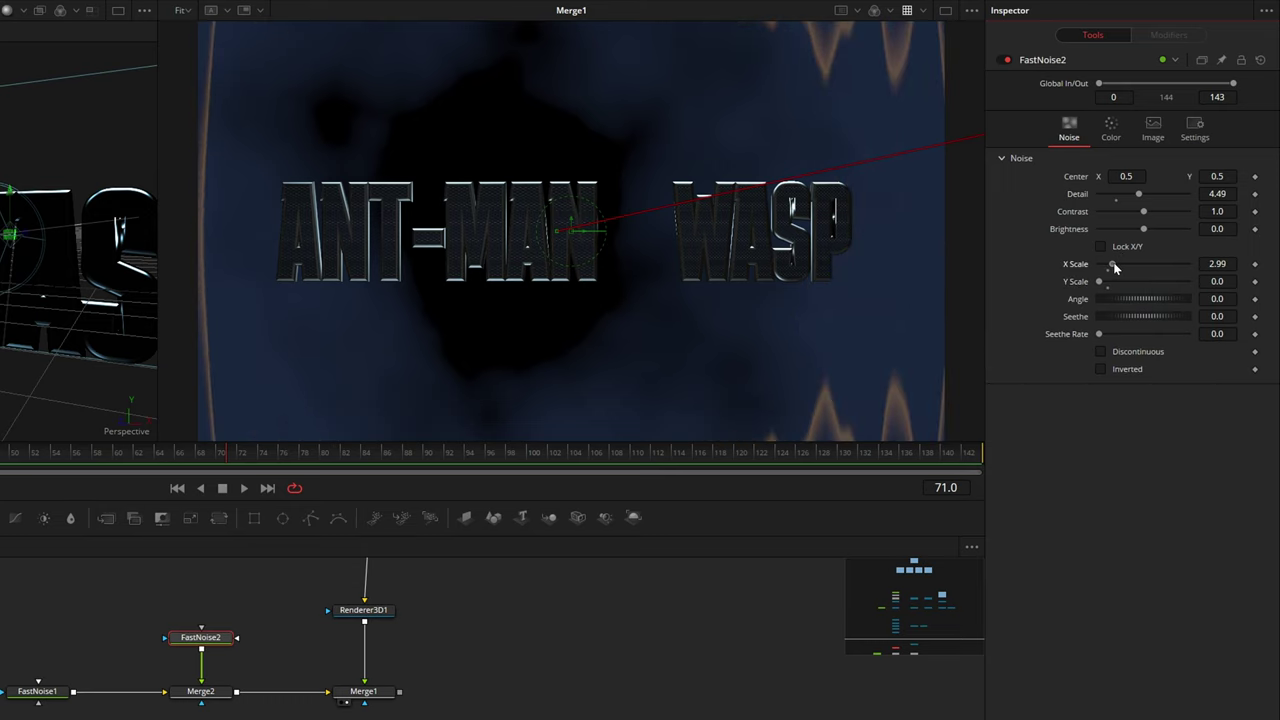
pyautogui.moveTo(1110, 266); pyautogui.dragTo(1109, 268)
pyautogui.moveTo(1143, 317); pyautogui.dragTo(1165, 317)
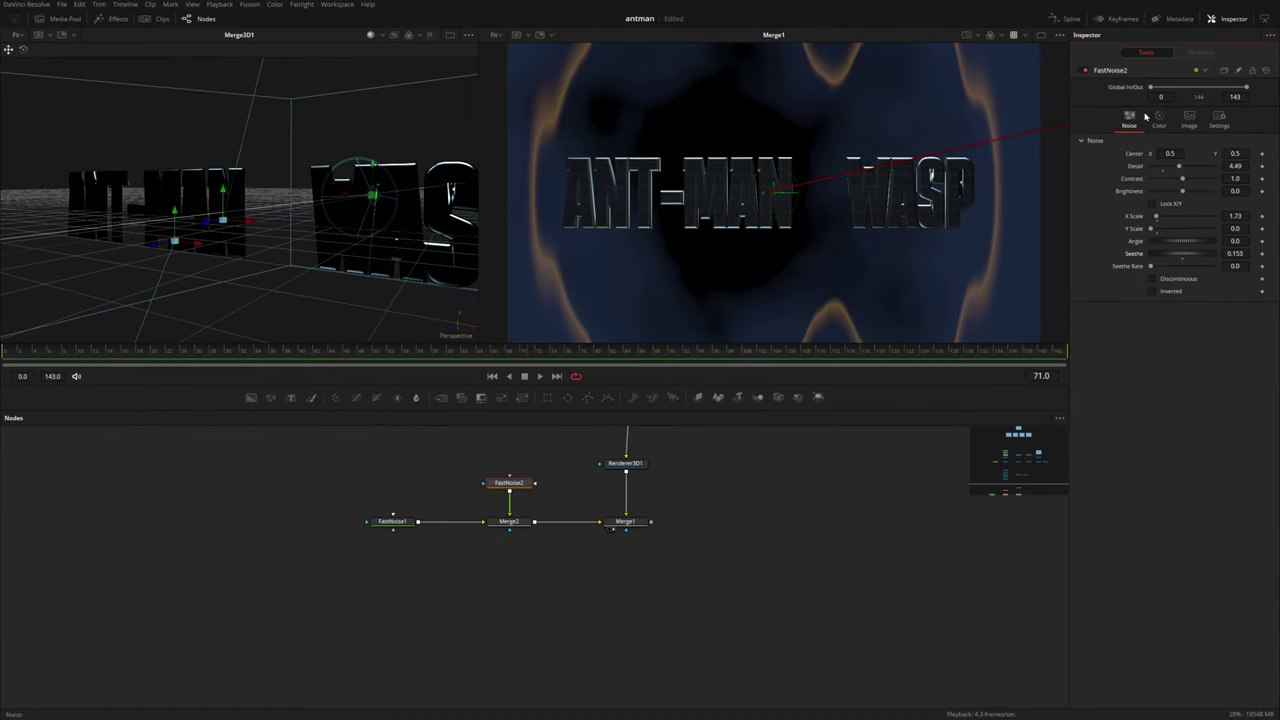
pyautogui.press('/')
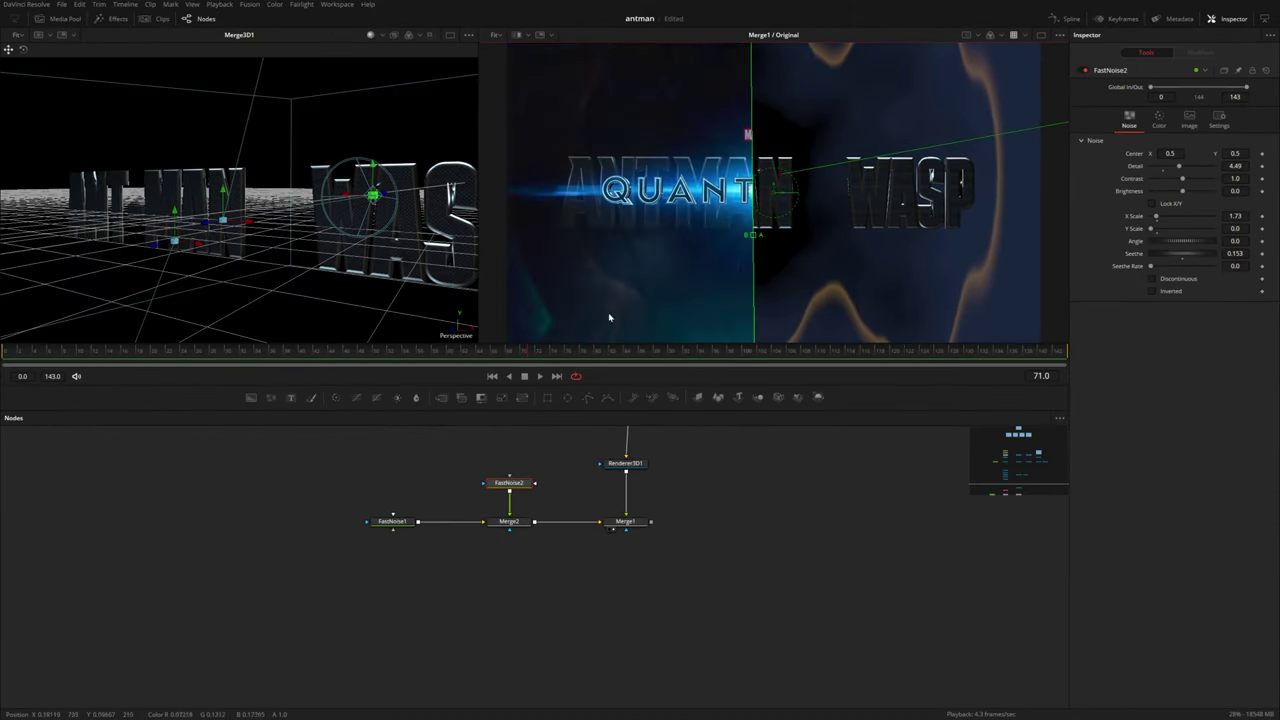
pyautogui.click(517, 35)
# Step: Add and view a FastNoise3 node, and stretch it into vertical streaks with unlocked scales of X 100 and Y 0.0
pyautogui.moveTo(269, 401); pyautogui.dragTo(310, 231)
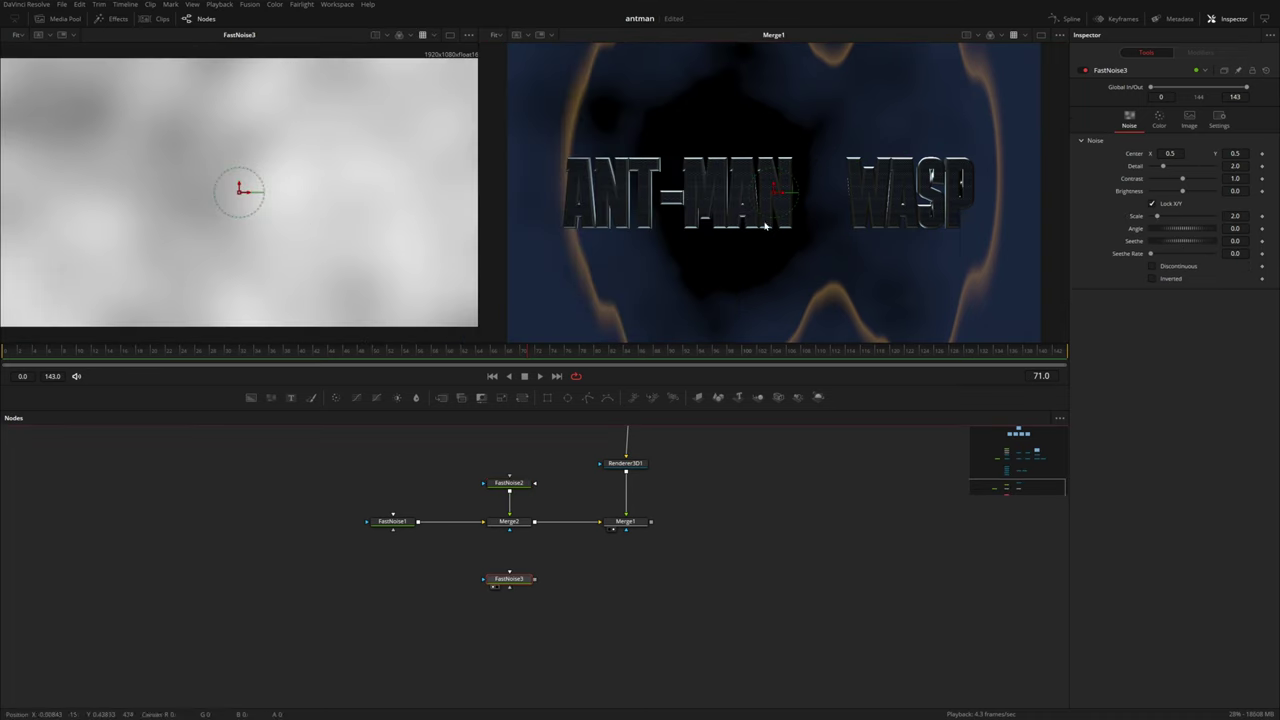
pyautogui.click(1153, 204)
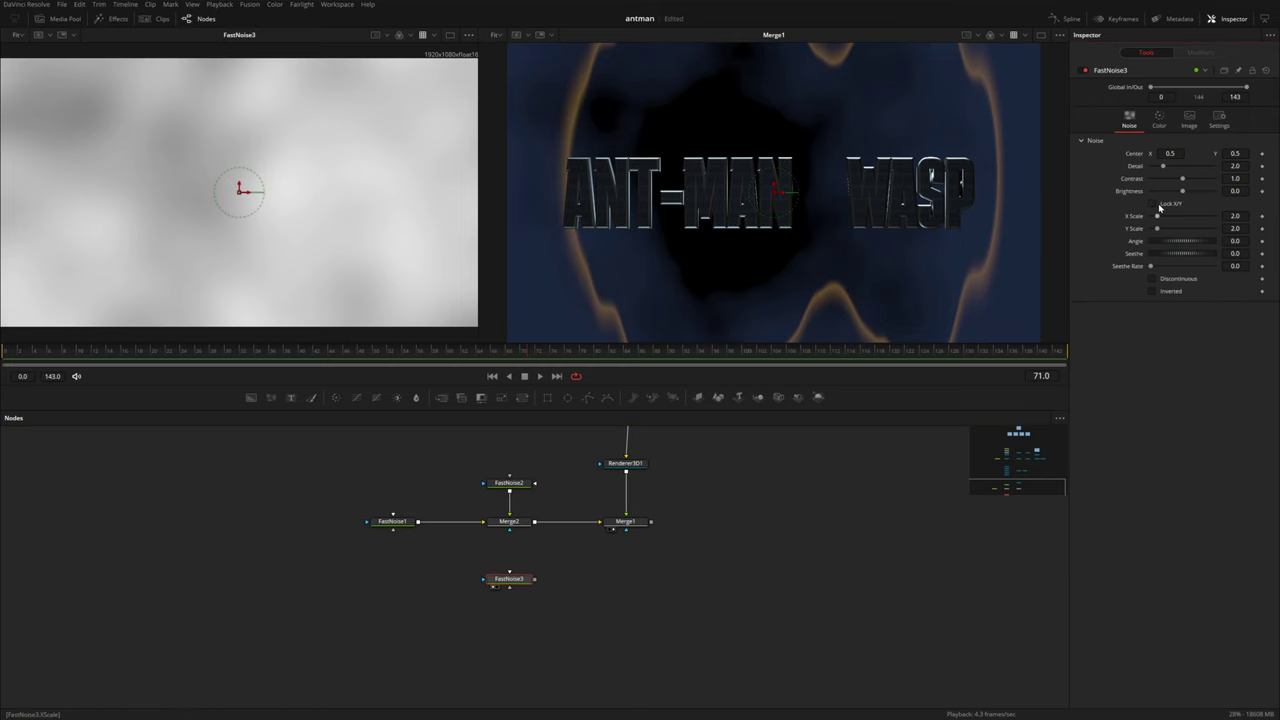
pyautogui.moveTo(1158, 230); pyautogui.dragTo(1214, 216)
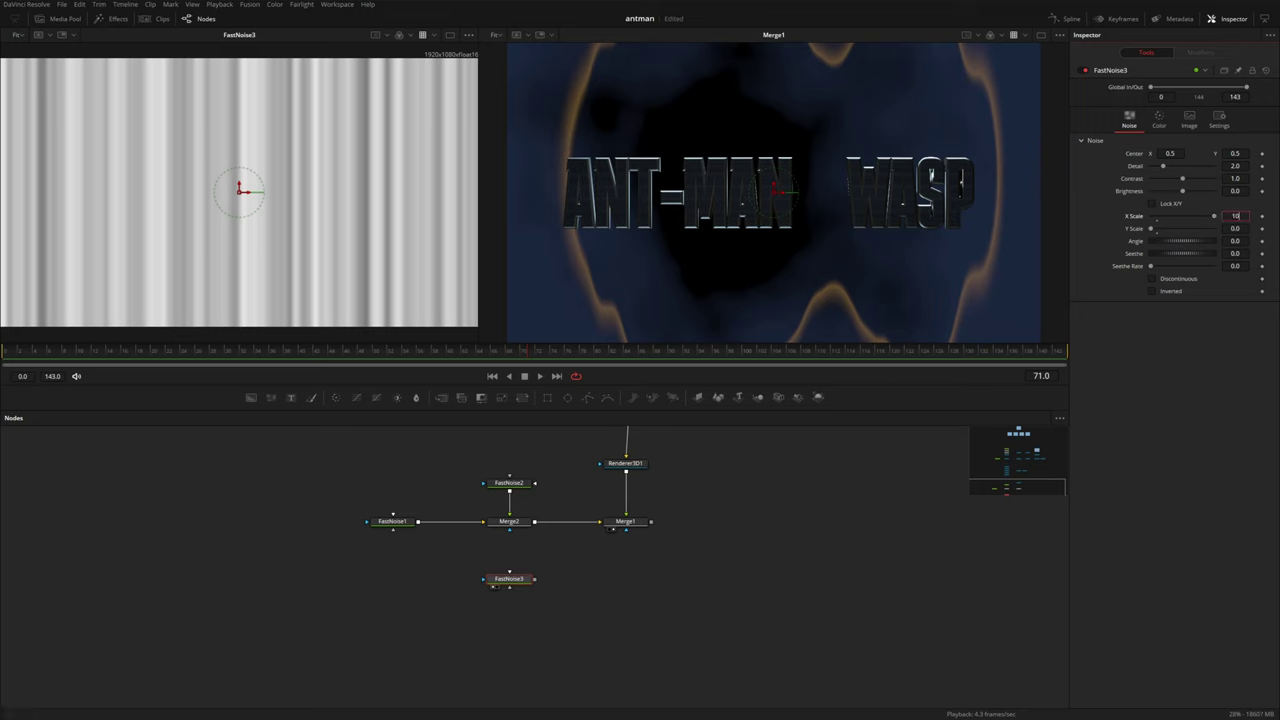
pyautogui.press('Tab')
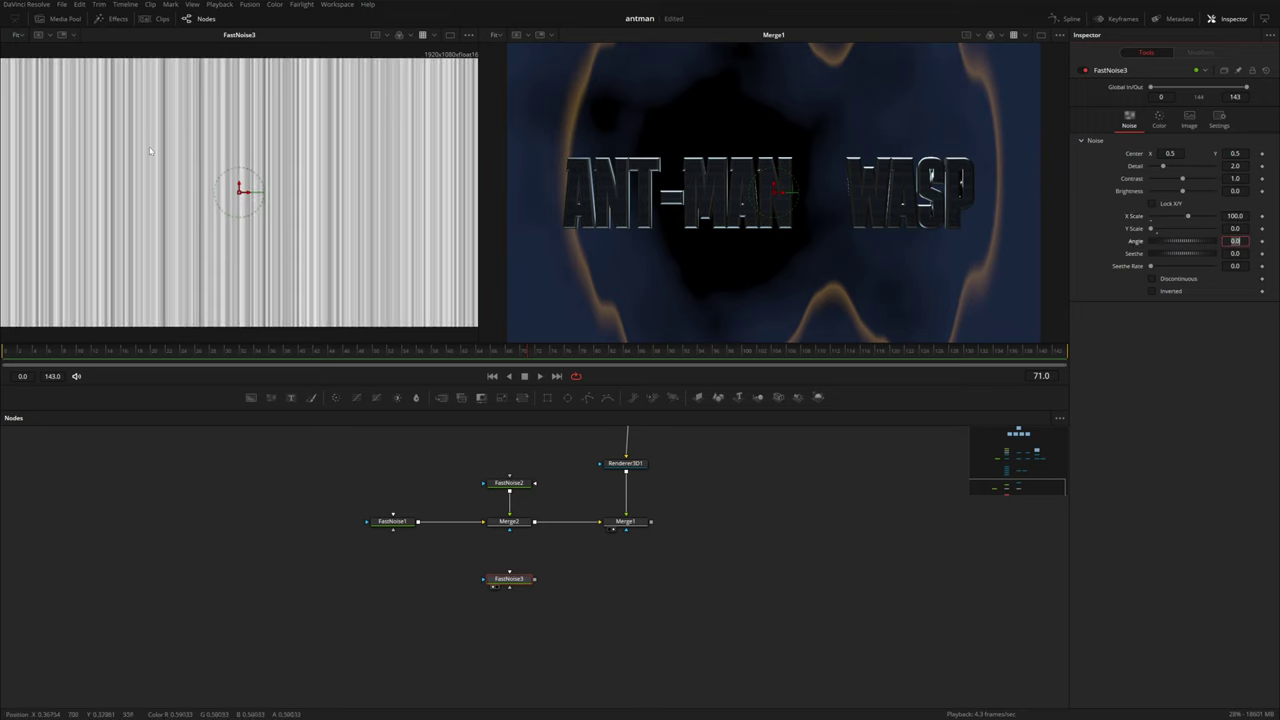
# Step: Add a Coordinate Space node to FastNoise3's output, view it, and place it between FastNoise3 and Merge2
pyautogui.click(511, 580)
pyautogui.hotkey('shift', 'space')
pyautogui.write('coo')
pyautogui.press('Return')
pyautogui.press('1')
pyautogui.moveTo(560, 581); pyautogui.dragTo(507, 563)
# Step: Set the Coordinate Space shape to Polar to Rectangular and connect its output to Merge2 as the effect mask
pyautogui.click(1178, 116)
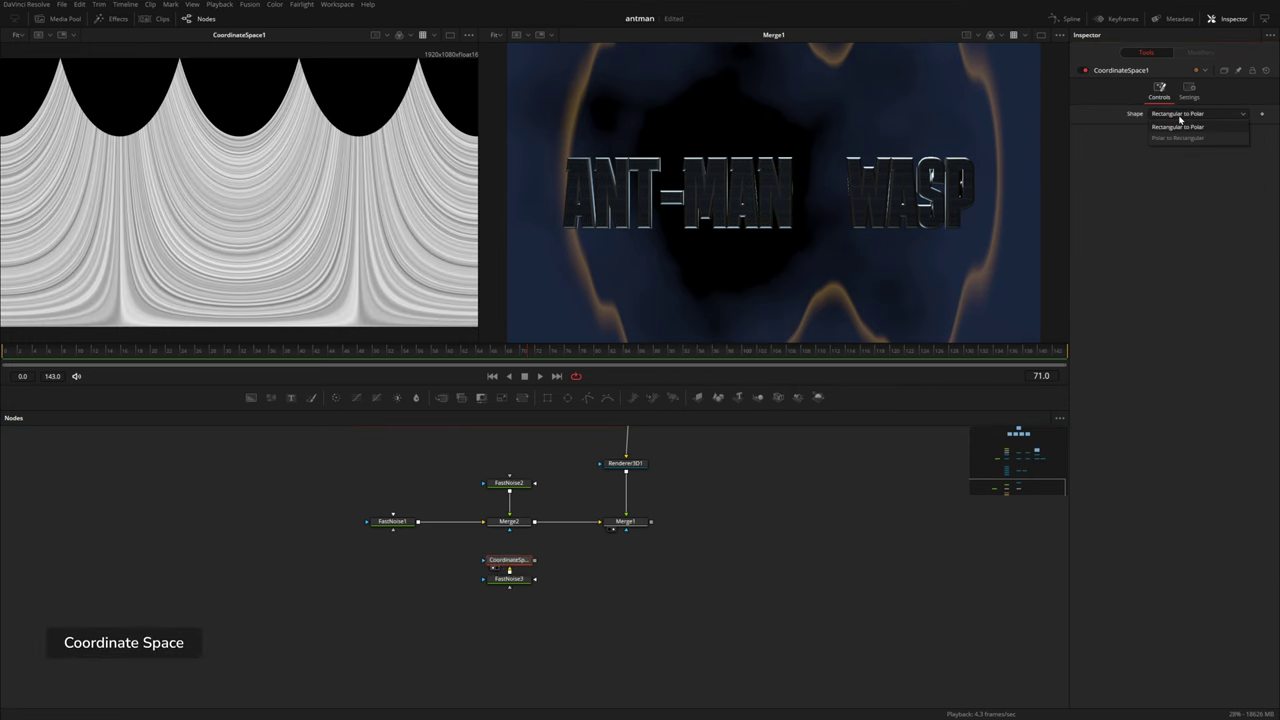
pyautogui.click(1180, 122)
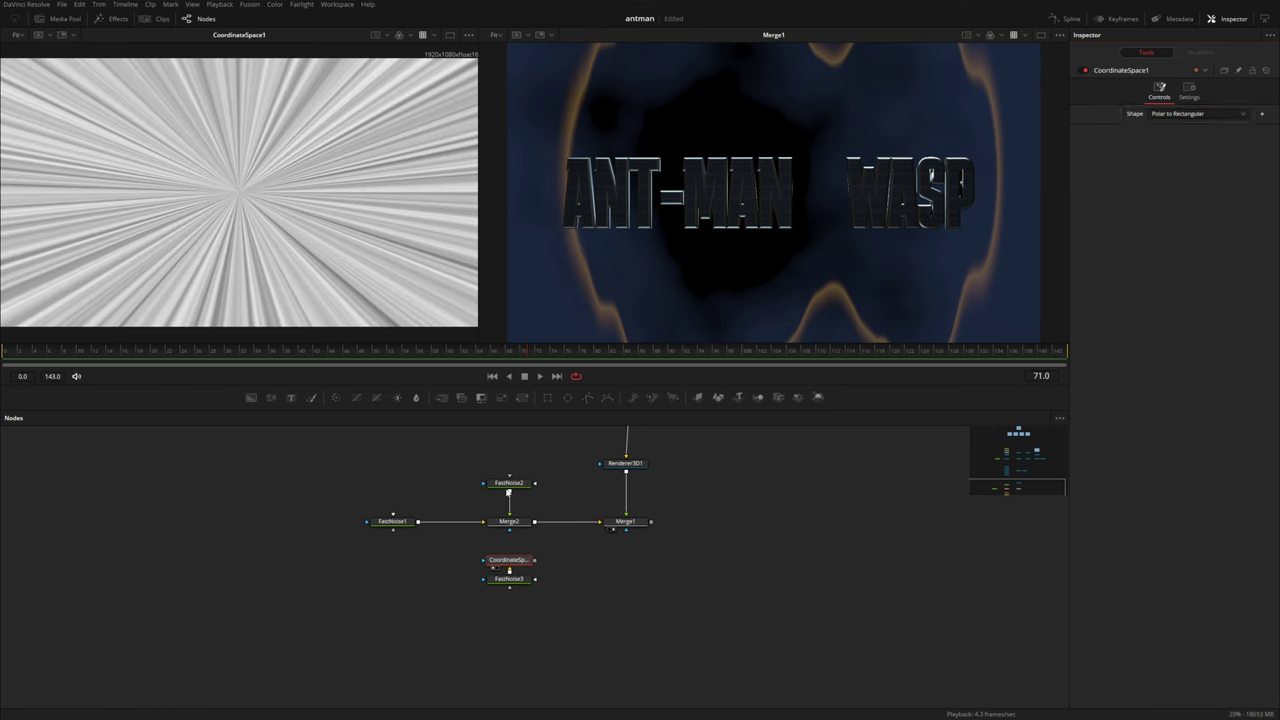
pyautogui.moveTo(535, 561); pyautogui.dragTo(511, 527)
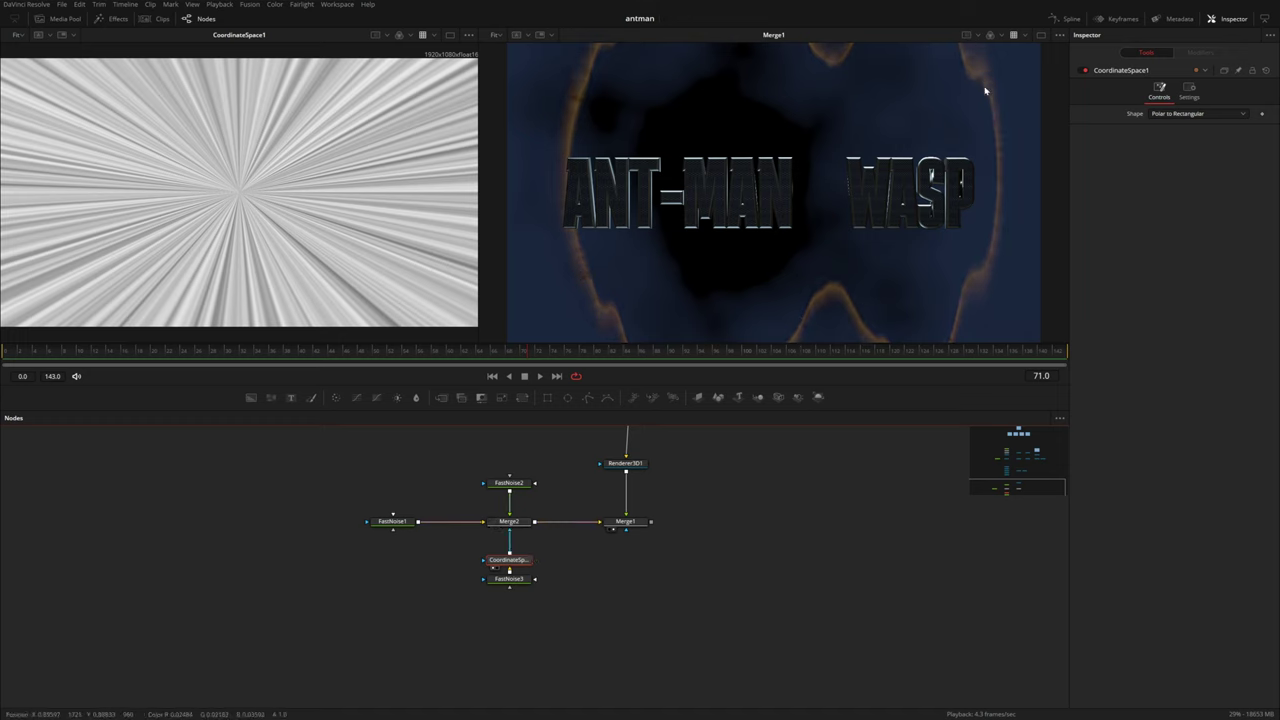
# Step: Darken the outer blue stop at the end of FastNoise1's radial gradient
pyautogui.click(392, 521)
pyautogui.moveTo(1204, 223); pyautogui.dragTo(1205, 229)
pyautogui.click(1244, 214)
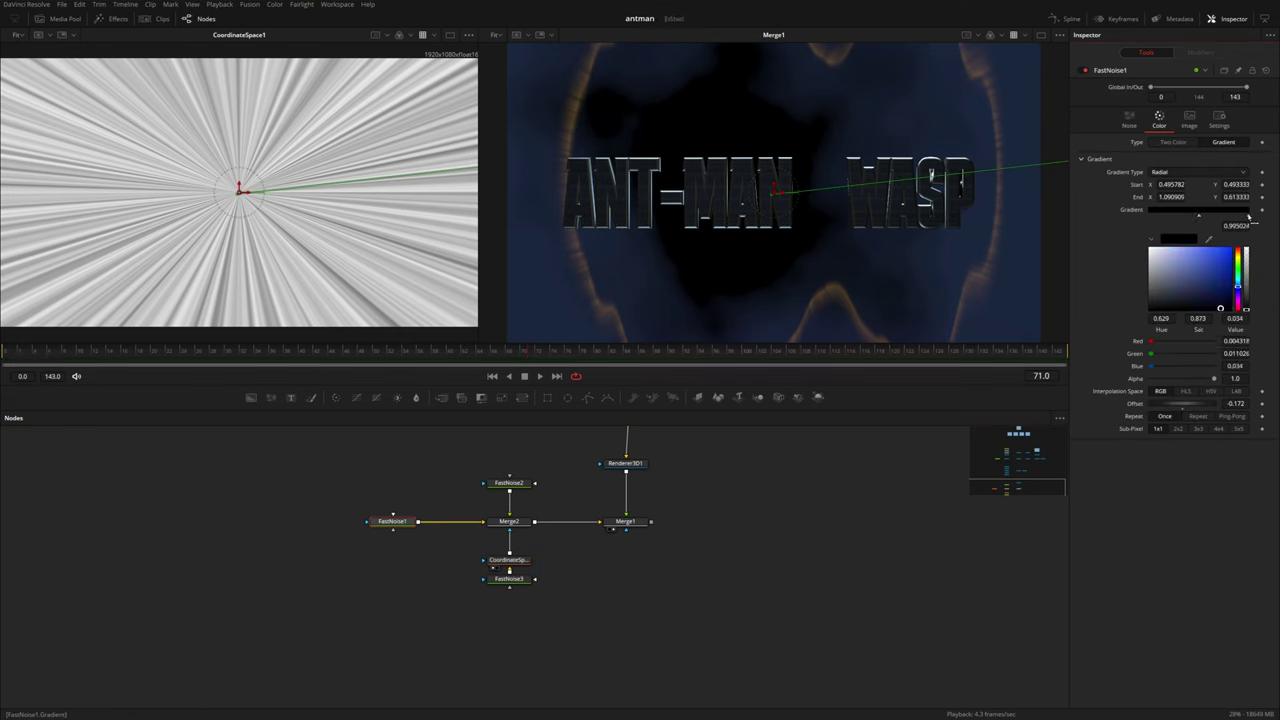
pyautogui.moveTo(1249, 217); pyautogui.dragTo(1253, 217)
pyautogui.click(1246, 311)
# Step: Move FastNoise1 farther from Merge2, and add and view a FastNoise4 node above the gap
pyautogui.moveTo(392, 521); pyautogui.dragTo(363, 521)
pyautogui.moveTo(271, 398); pyautogui.dragTo(423, 485)
pyautogui.press('1')
# Step: Unlock FastNoise4's scales, set X to 13.7 and Y to 1.27, and enable Discontinuous and Inverted
pyautogui.click(1163, 205)
pyautogui.moveTo(1157, 229); pyautogui.dragTo(1193, 219)
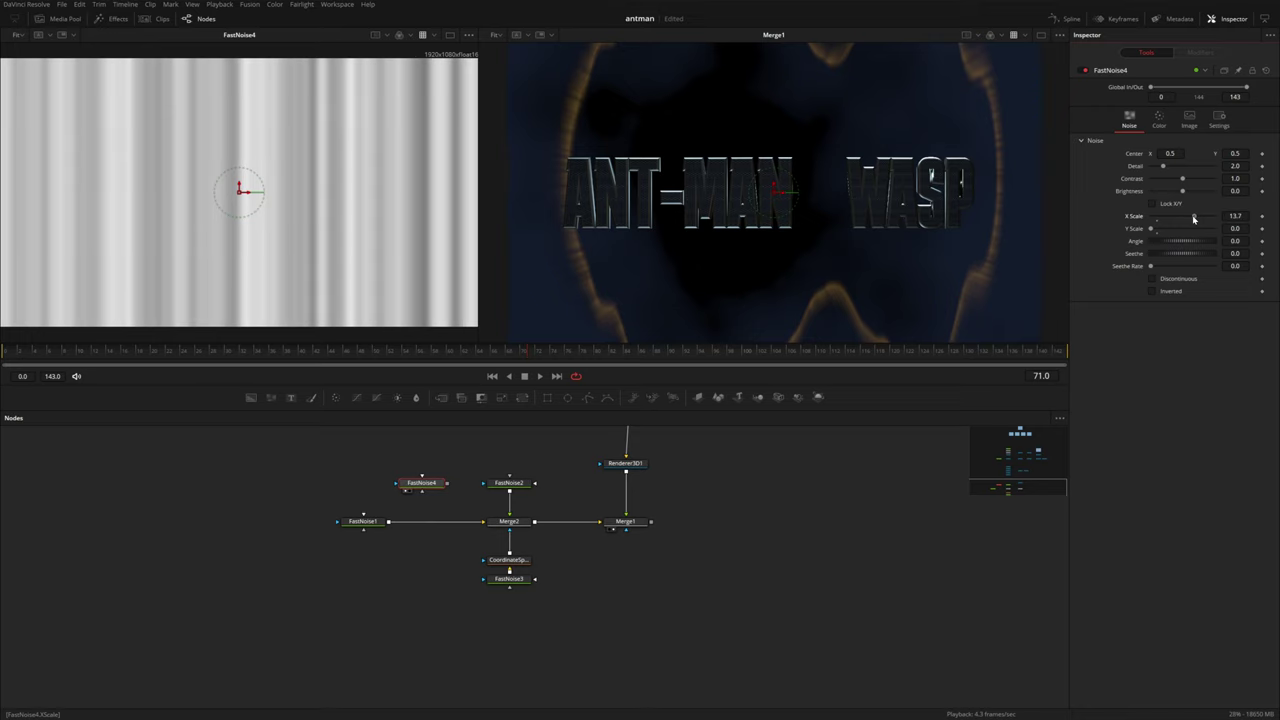
pyautogui.moveTo(1235, 229); pyautogui.dragTo(1260, 229)
pyautogui.moveTo(1153, 229); pyautogui.dragTo(1157, 229)
pyautogui.click(1152, 278)
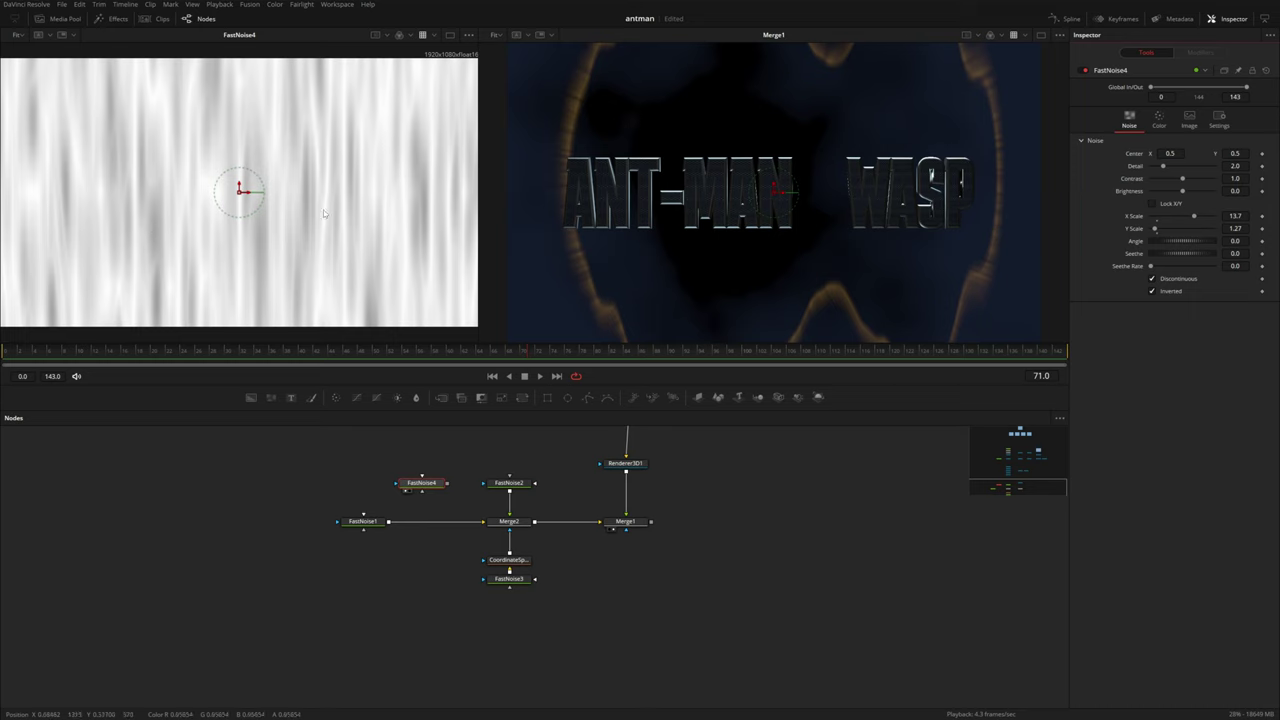
# Step: Keyframe FastNoise4's center from Y 0.5 at frame 0 to Y 1.194 at frame 143
pyautogui.click(12, 353)
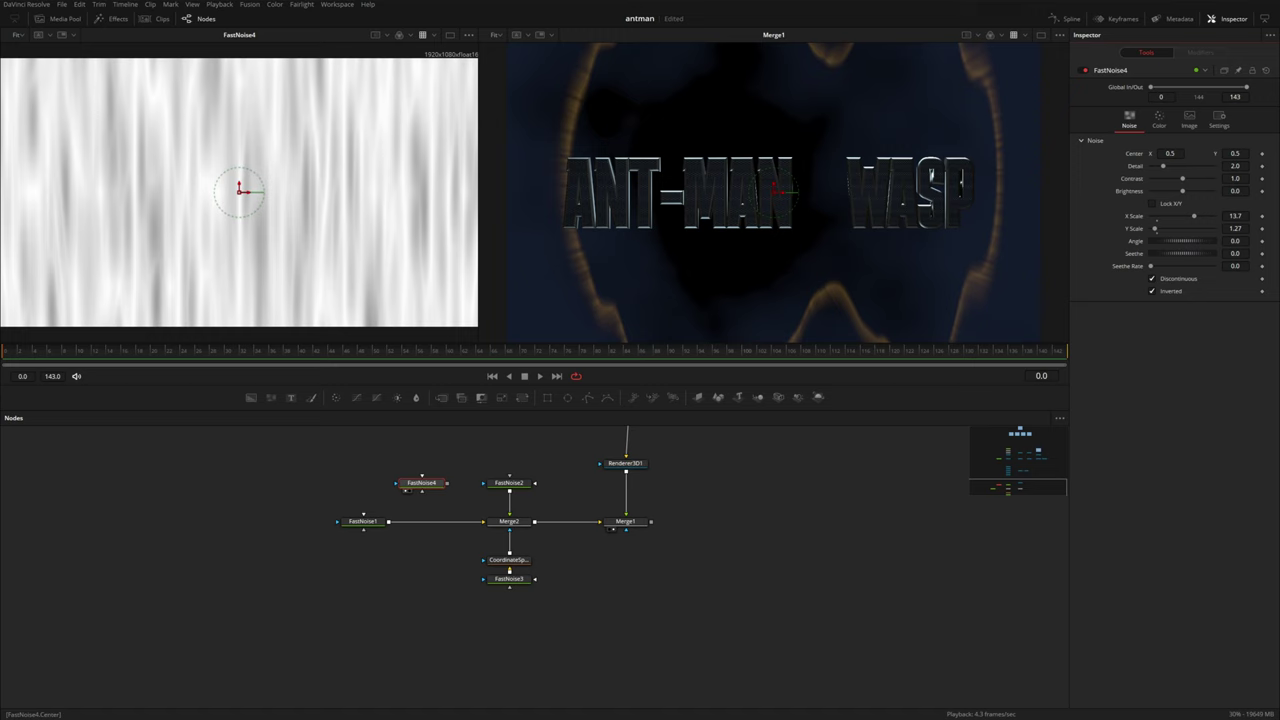
pyautogui.click(1262, 154)
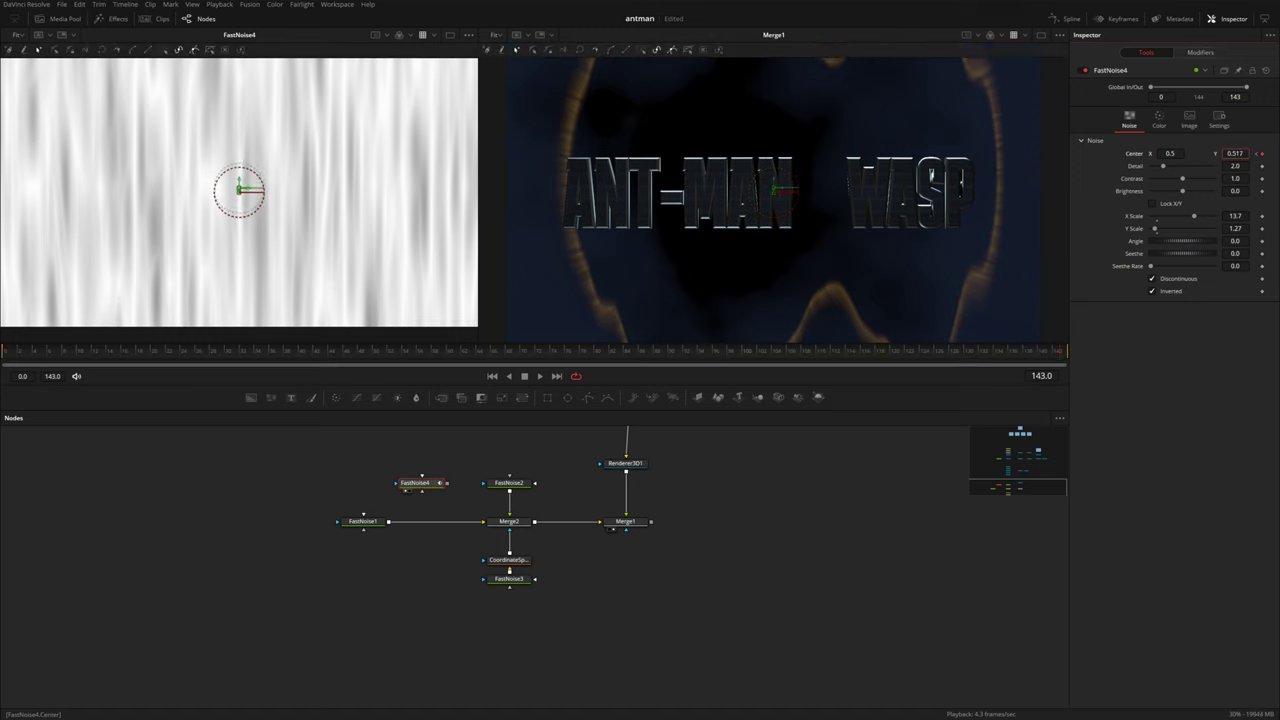
pyautogui.moveTo(240, 190); pyautogui.dragTo(240, 5)
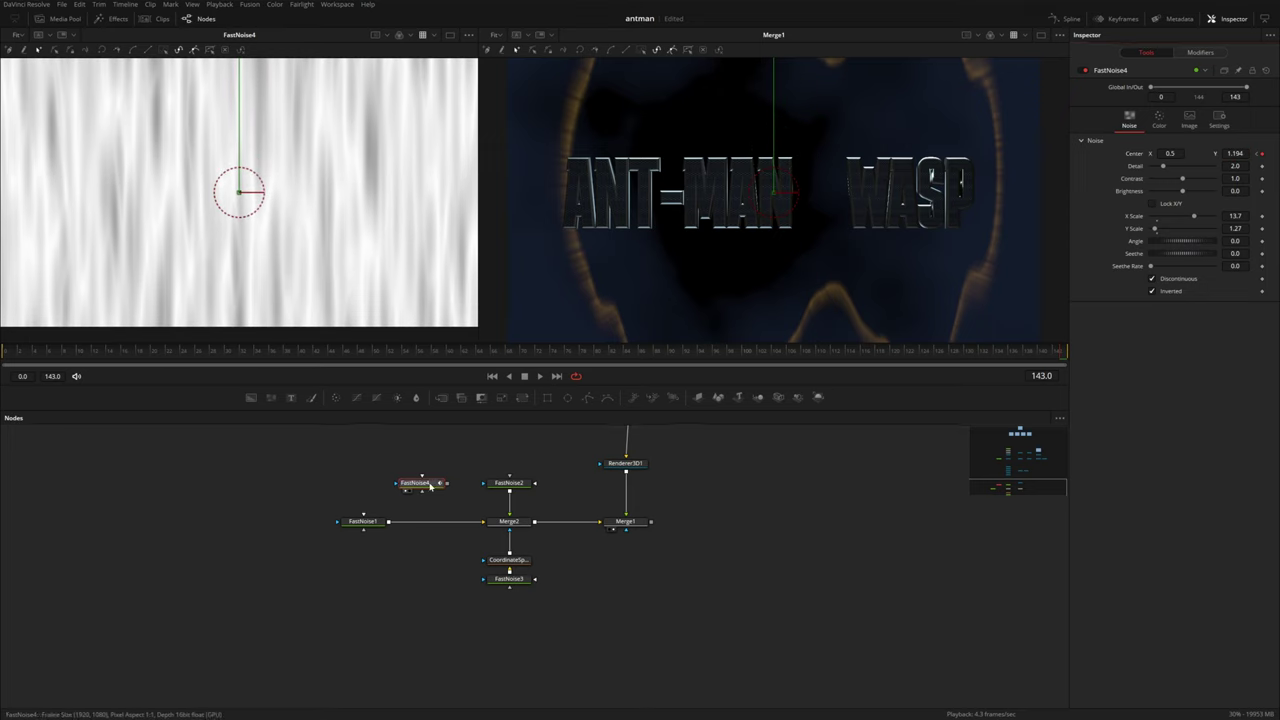
# Step: Add a Coordinate Space node below FastNoise4, set its shape to Polar to Rectangular, and play back the radiating streaks
pyautogui.hotkey('shift', 'space')
pyautogui.write('coord')
pyautogui.press('Return')
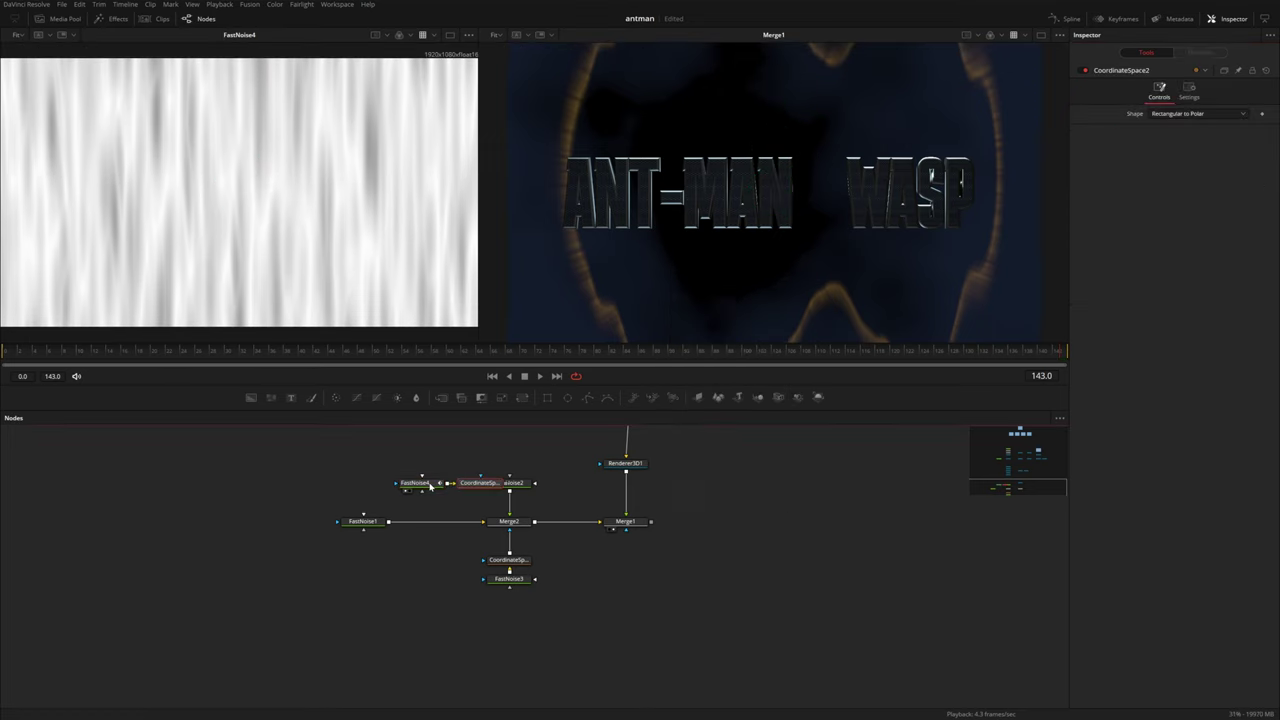
pyautogui.moveTo(465, 486); pyautogui.dragTo(407, 504)
pyautogui.press('1')
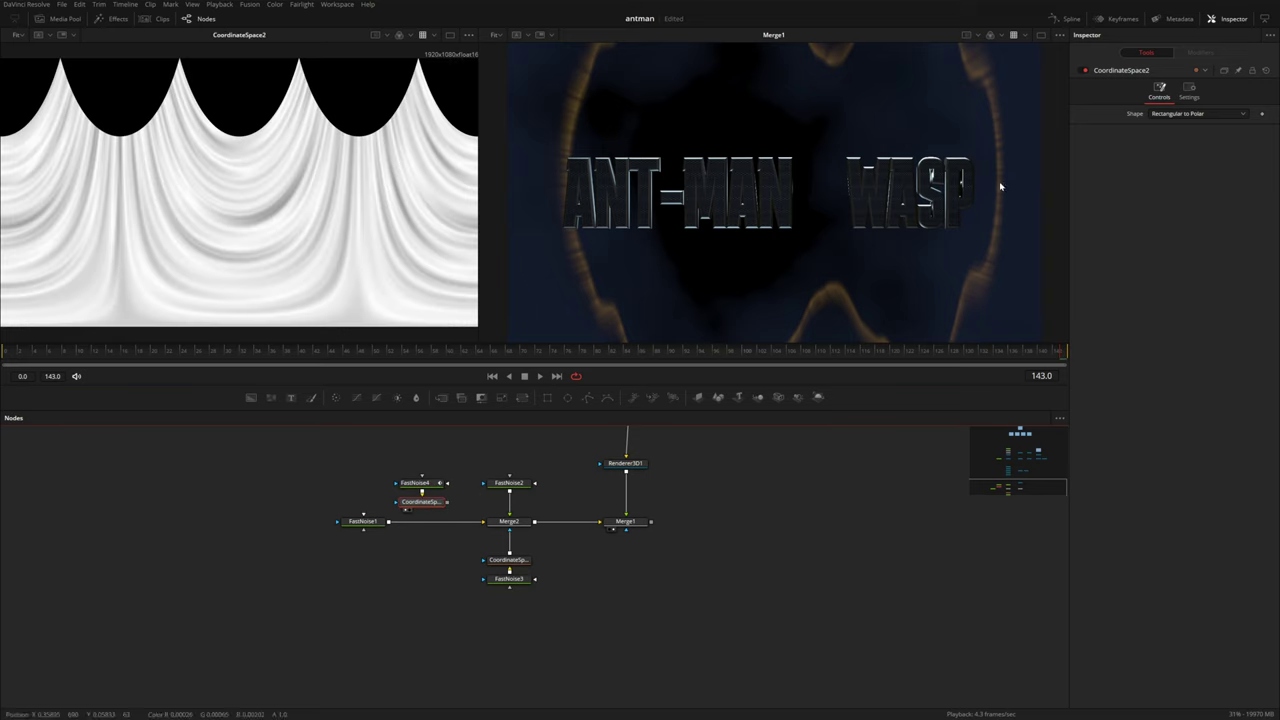
pyautogui.click(1197, 114)
pyautogui.click(1185, 139)
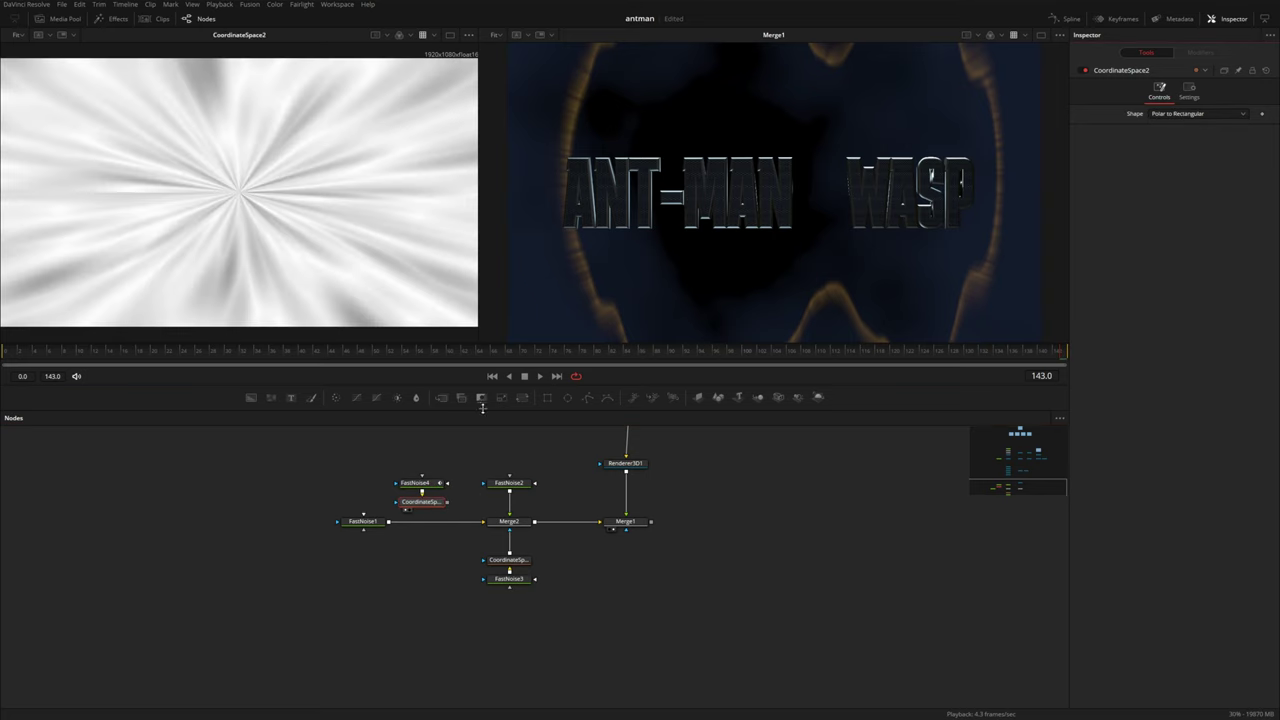
pyautogui.press('space')
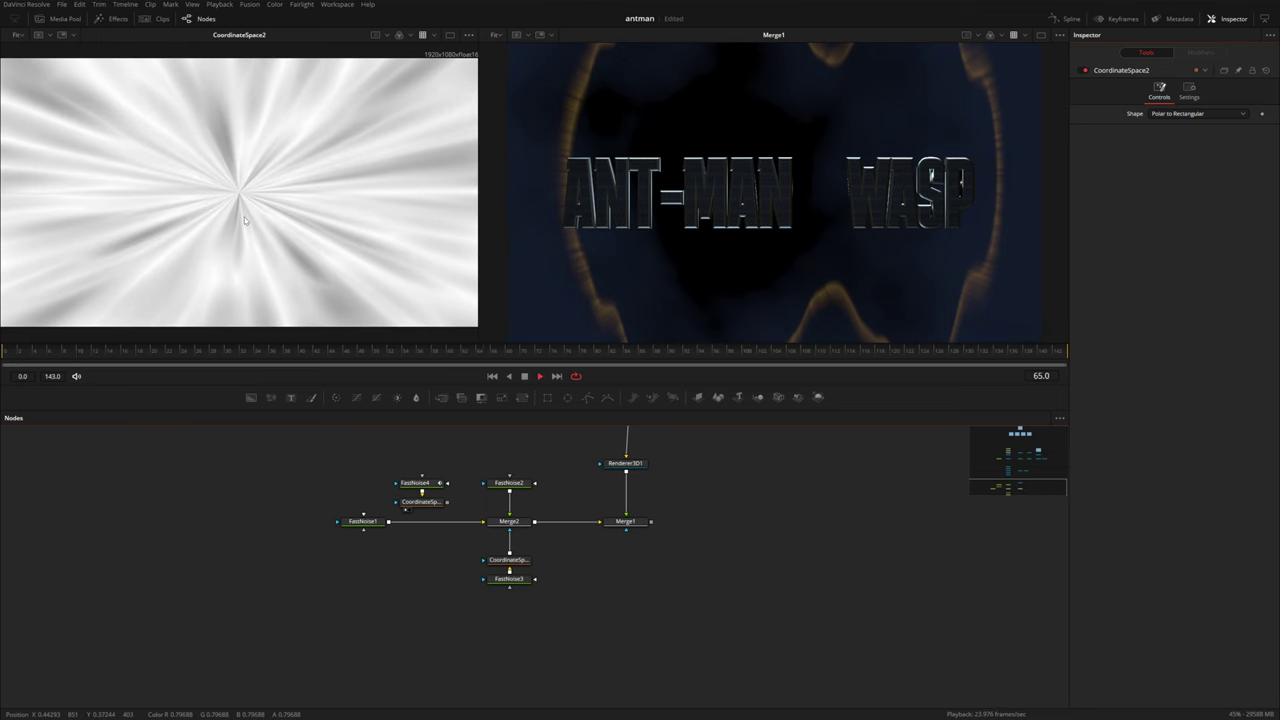
pyautogui.press('space')
# Step: Merge FastNoise4's Coordinate Space output over FastNoise1 and set the new merge's apply mode to Color Dodge
pyautogui.click(449, 504)
pyautogui.moveTo(448, 503); pyautogui.dragTo(392, 524)
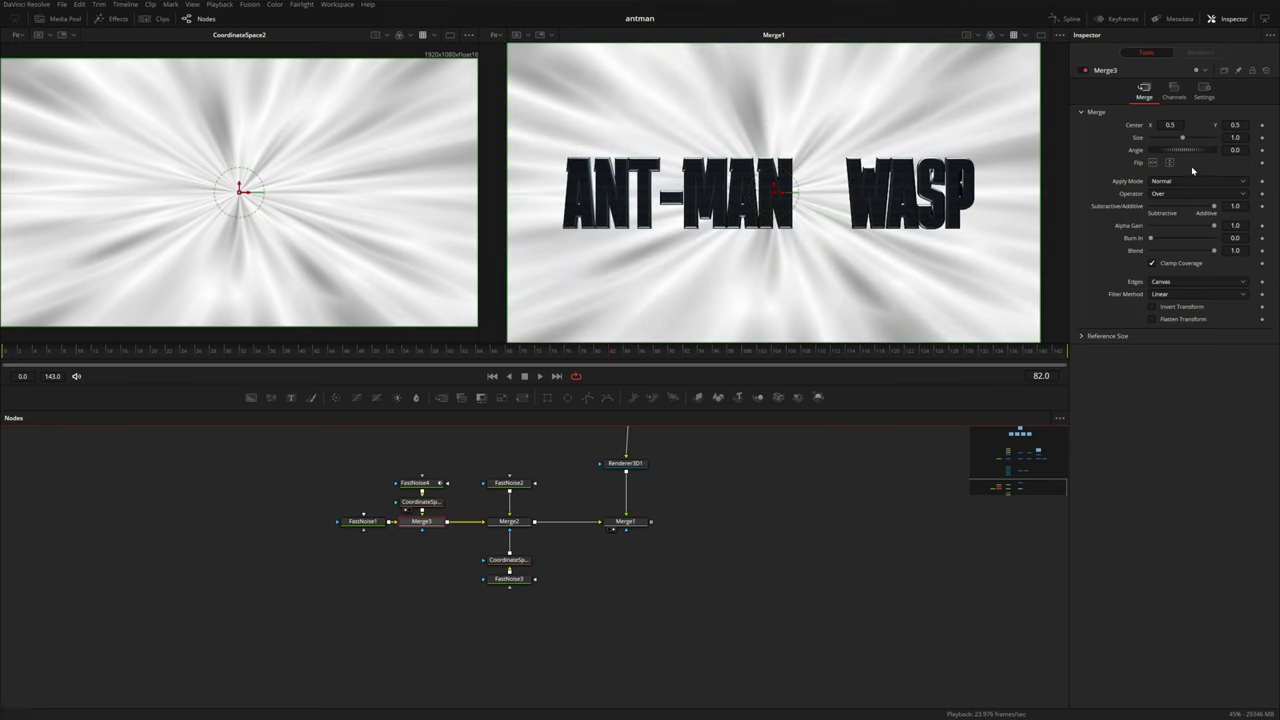
pyautogui.click(1184, 185)
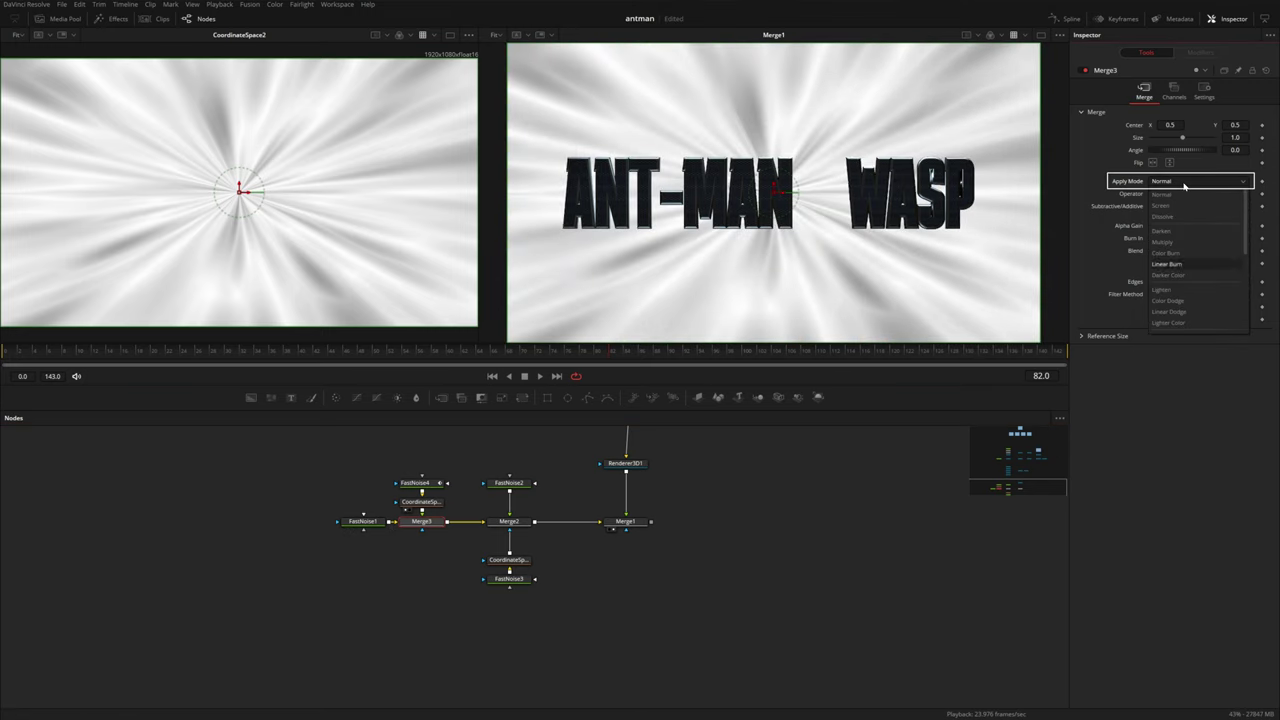
pyautogui.click(1168, 300)
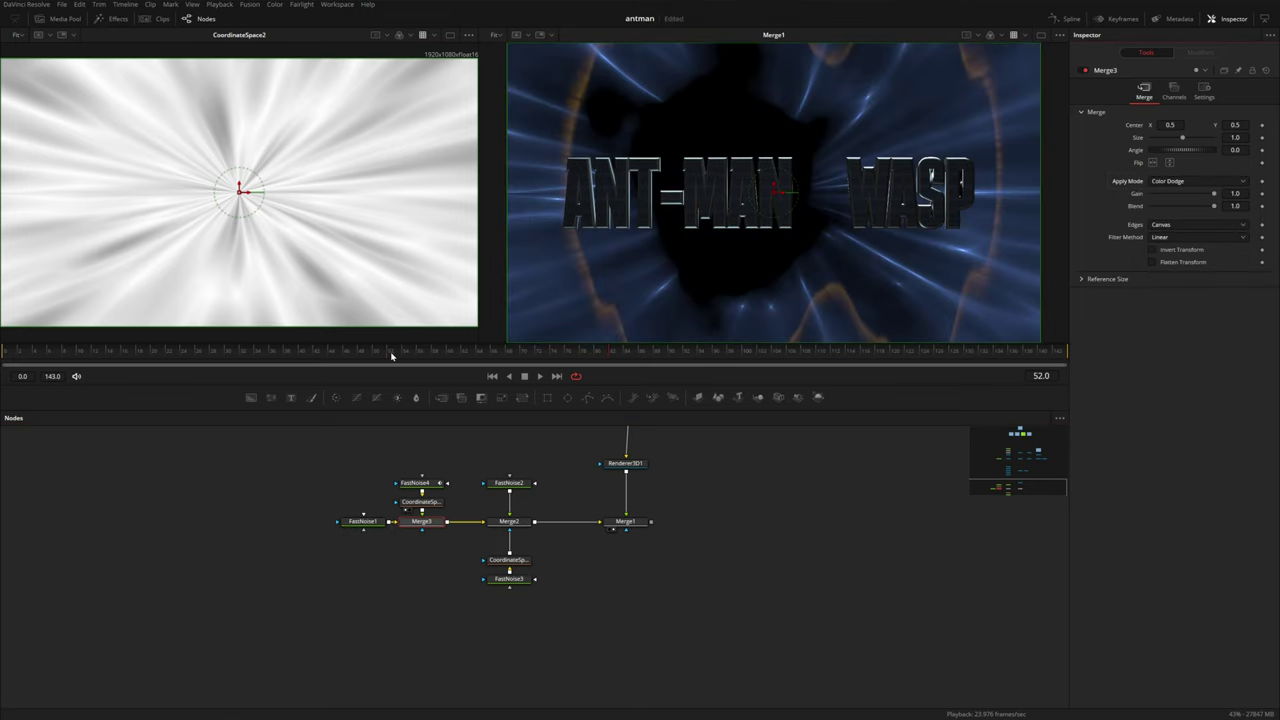
# Step: Lower Merge3's blend to about 0.17 while playing back the composition
pyautogui.press('space')
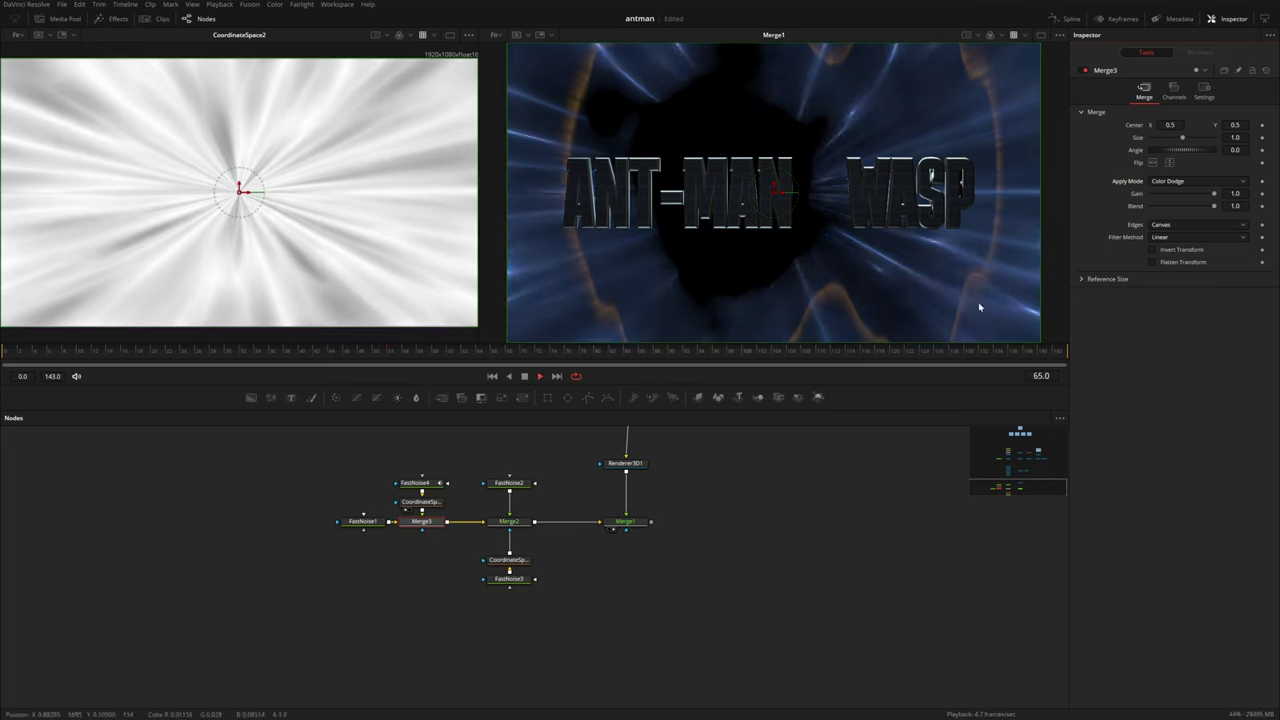
pyautogui.moveTo(1214, 205); pyautogui.dragTo(1163, 209)
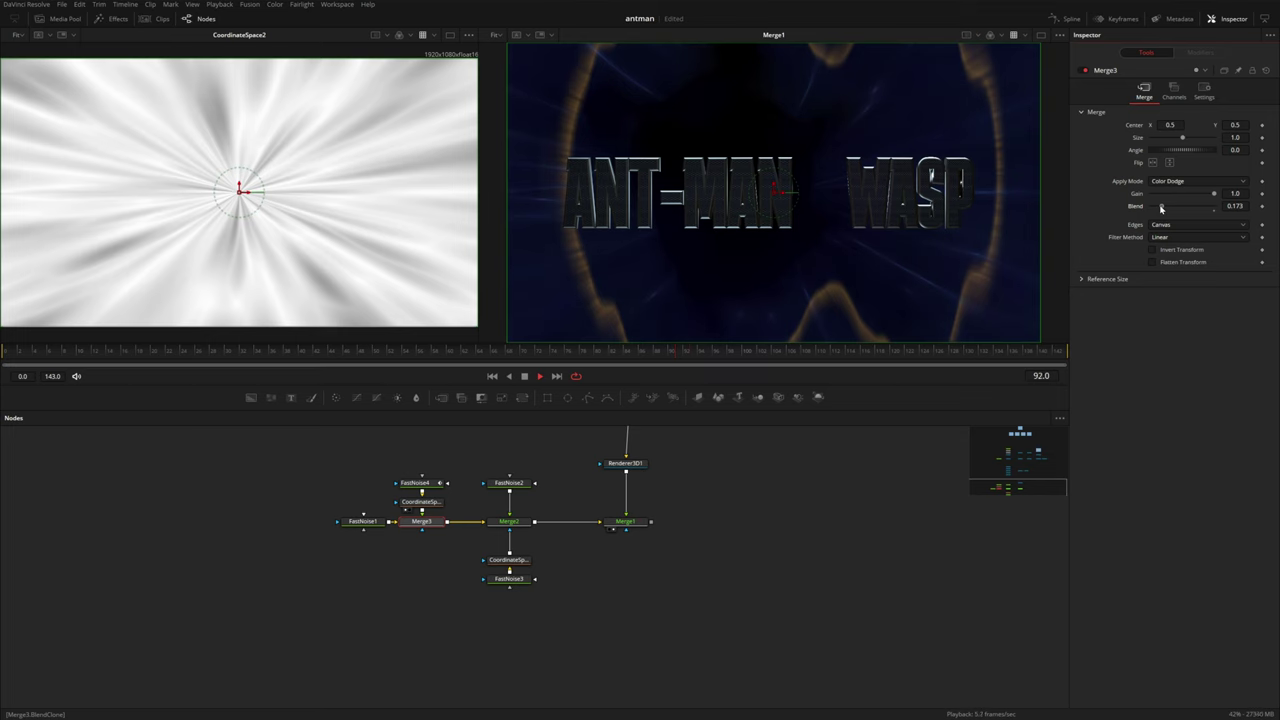
pyautogui.press('space')
# Step: Mask FastNoise2 with an ellipse, widening it to about 0.91, softening its edge to about 0.134, and adjusting its height
pyautogui.click(509, 483)
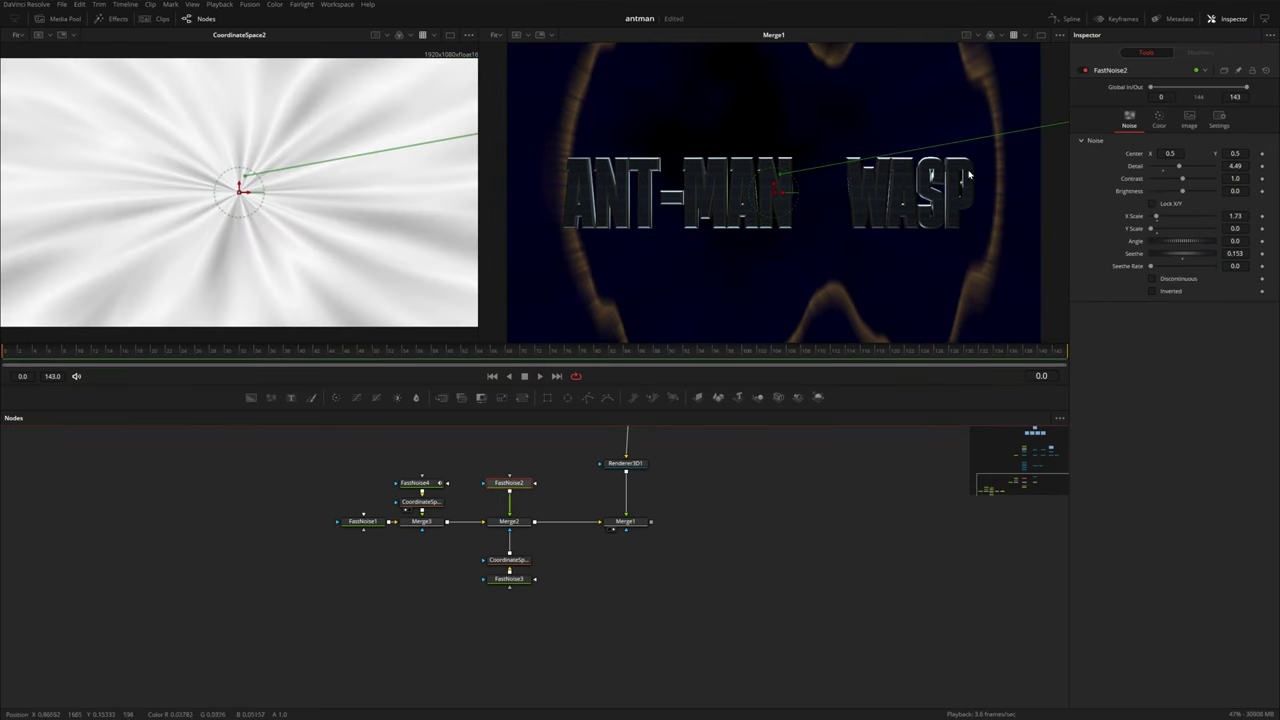
pyautogui.moveTo(567, 397); pyautogui.dragTo(509, 446)
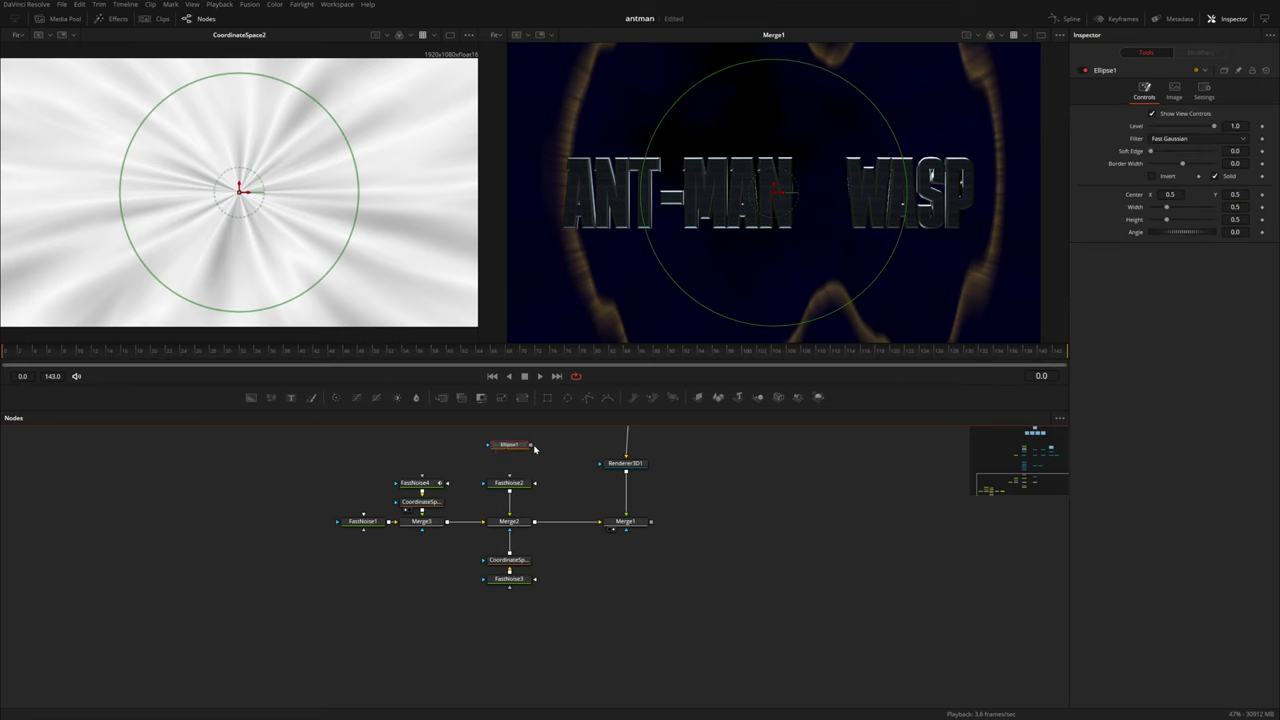
pyautogui.moveTo(912, 192); pyautogui.dragTo(1074, 171)
pyautogui.moveTo(1153, 152); pyautogui.dragTo(1198, 152)
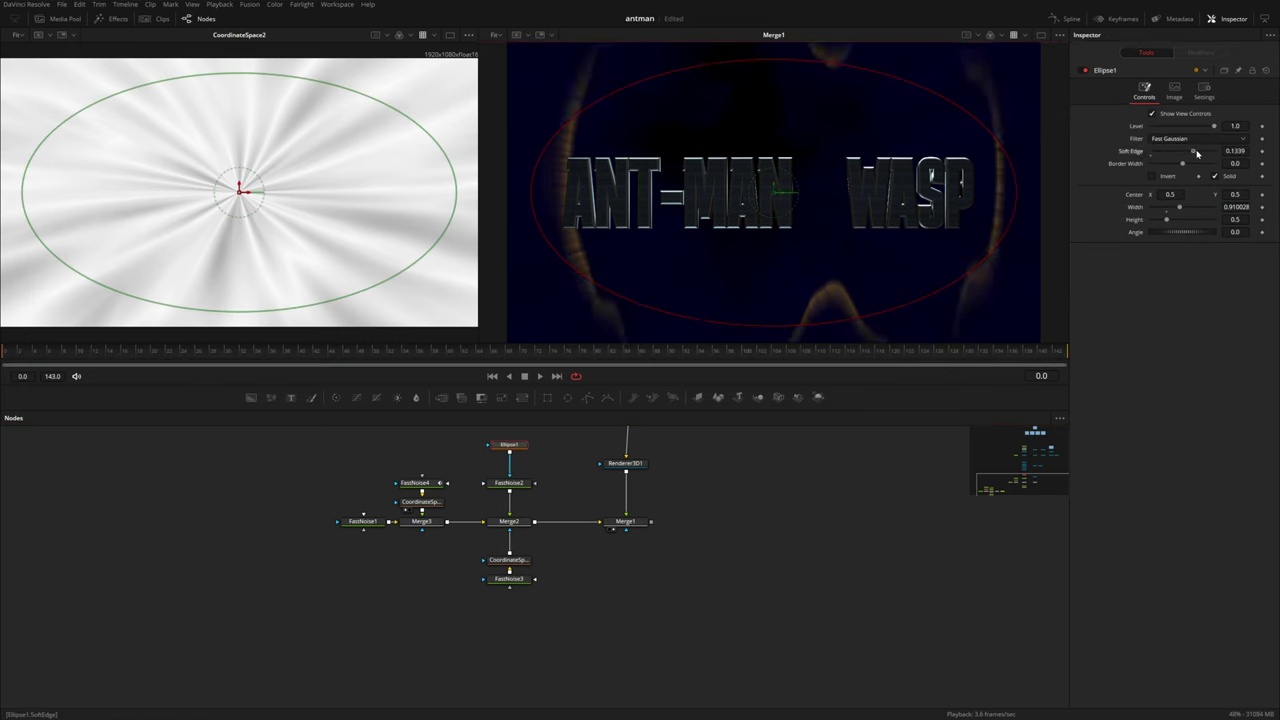
pyautogui.moveTo(786, 326); pyautogui.dragTo(814, 309)
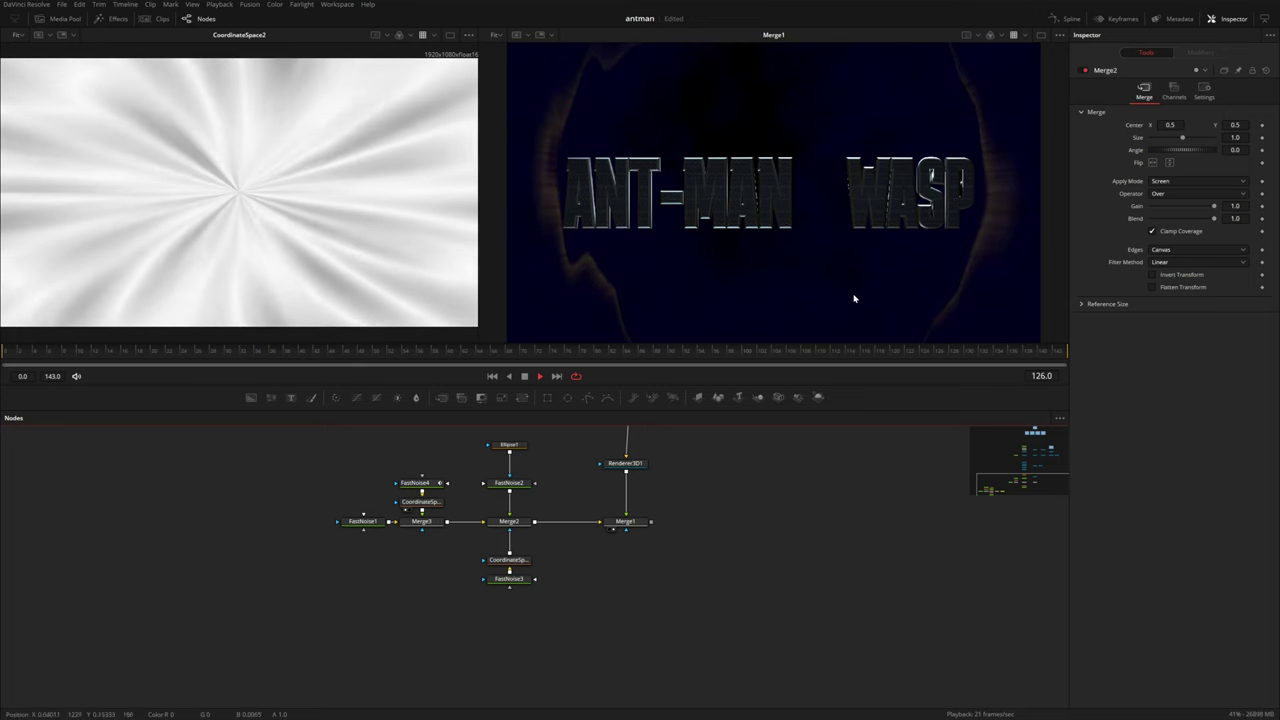
# Step: Move the background nodes away from Merge1 as a group and insert a Prism Blur node after Merge2
pyautogui.moveTo(537, 437); pyautogui.dragTo(379, 586)
pyautogui.moveTo(536, 521); pyautogui.dragTo(477, 522)
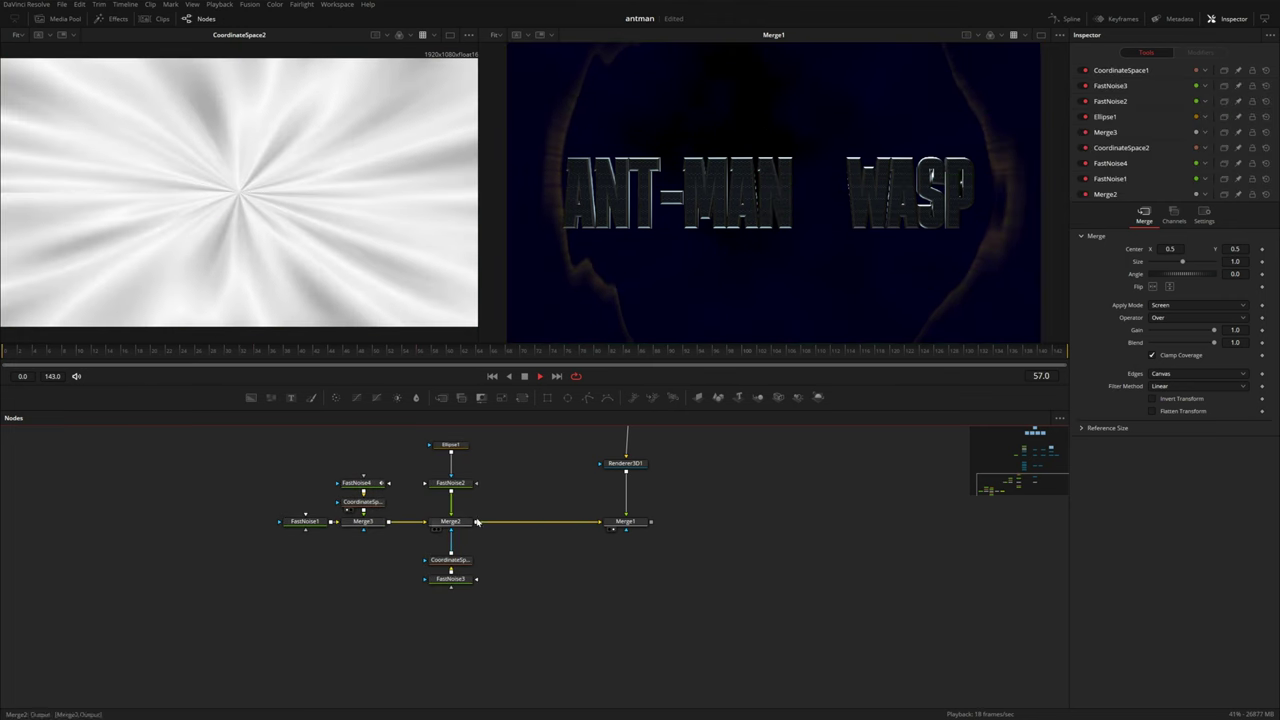
pyautogui.click(452, 521)
pyautogui.hotkey('shift', 'space')
pyautogui.write('prism')
pyautogui.press('Return')
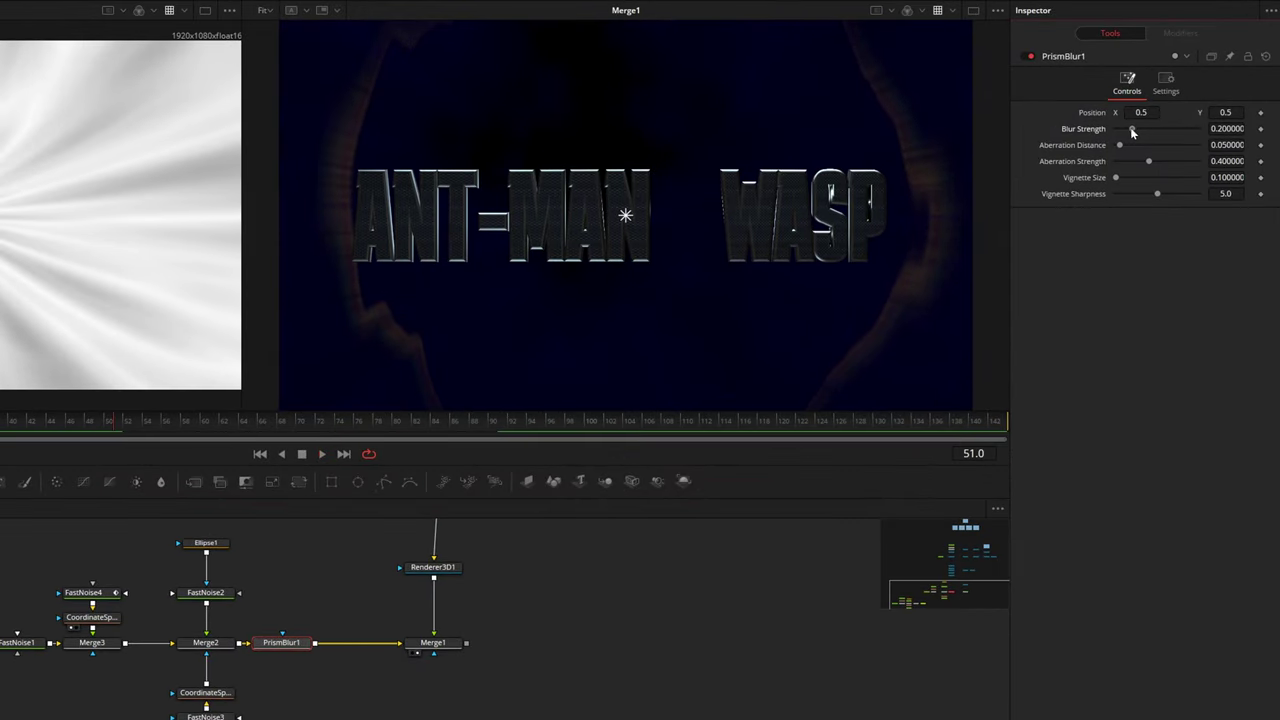
# Step: Set Prism Blur's blur strength to 0.252, aberration distance to 0.268, aberration strength to 0.449 and vignette size to 0.2205
pyautogui.moveTo(1137, 132); pyautogui.dragTo(1132, 147)
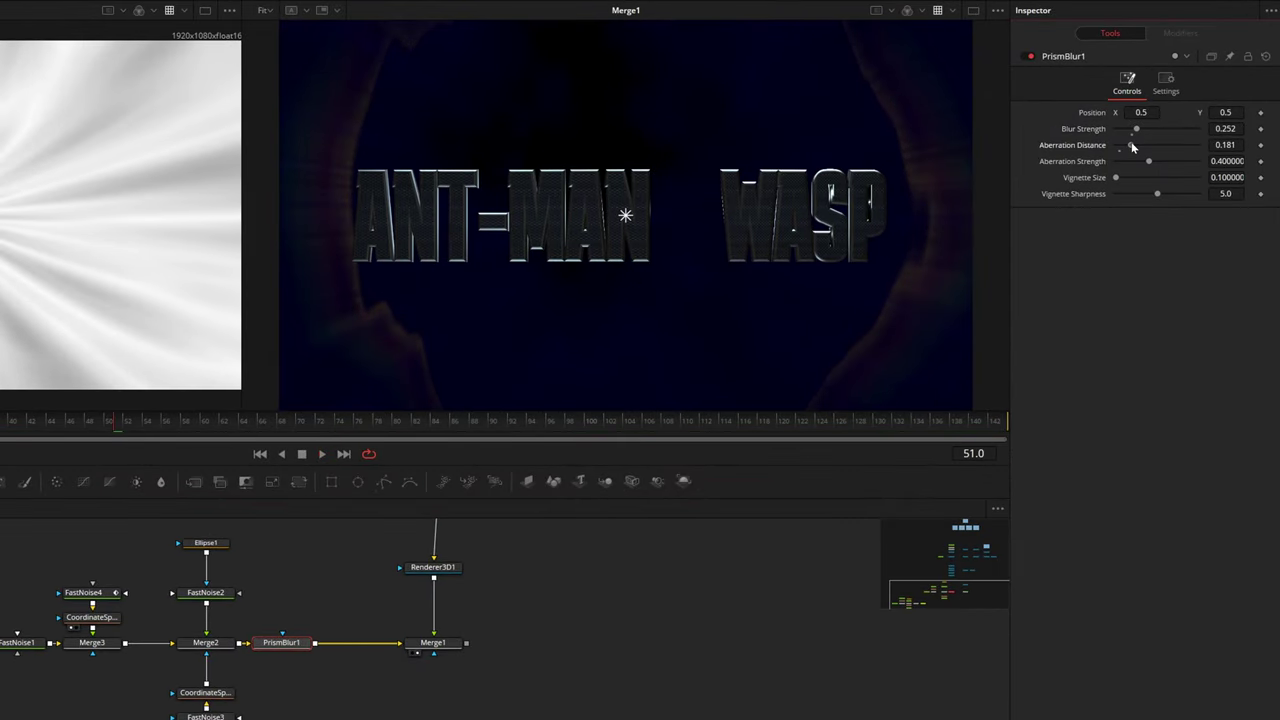
pyautogui.moveTo(1147, 162); pyautogui.dragTo(1122, 178)
pyautogui.moveTo(1132, 180); pyautogui.dragTo(1131, 180)
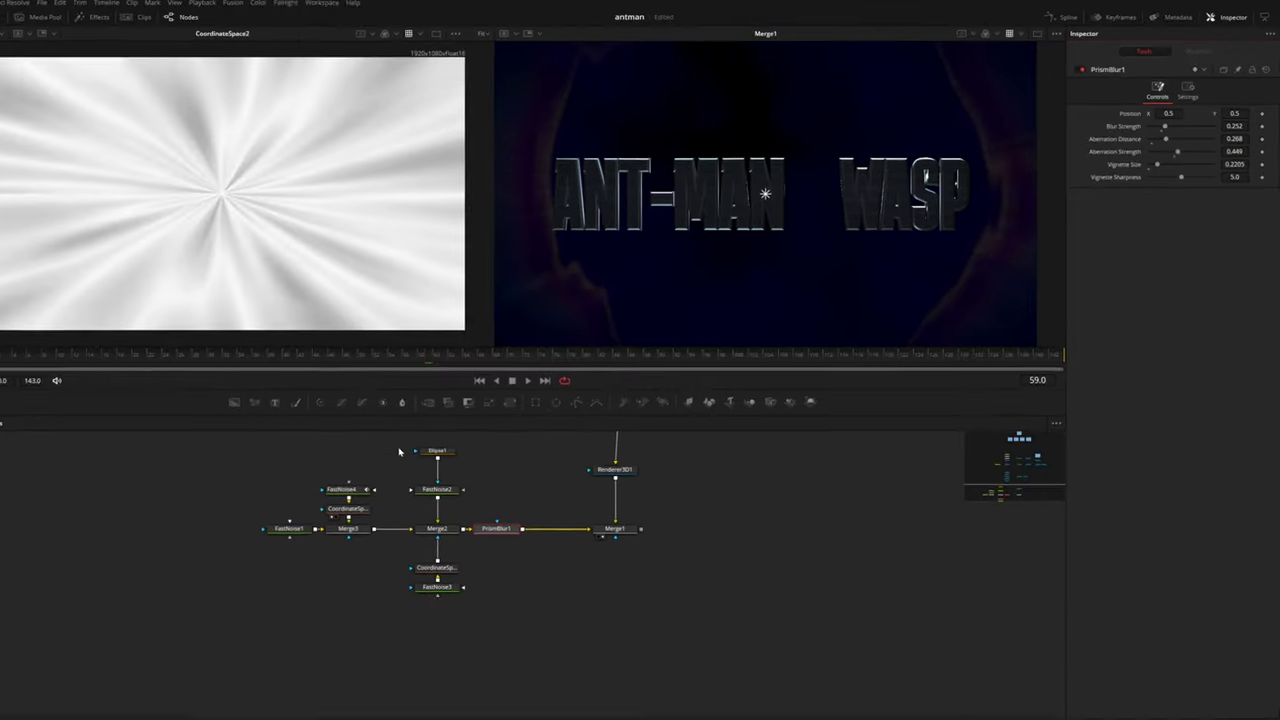
# Step: Move the background nodes and Merge1 farther below Renderer3D1, and select Camera3D1
pyautogui.moveTo(153, 537); pyautogui.dragTo(225, 619)
pyautogui.moveTo(628, 525); pyautogui.dragTo(614, 678)
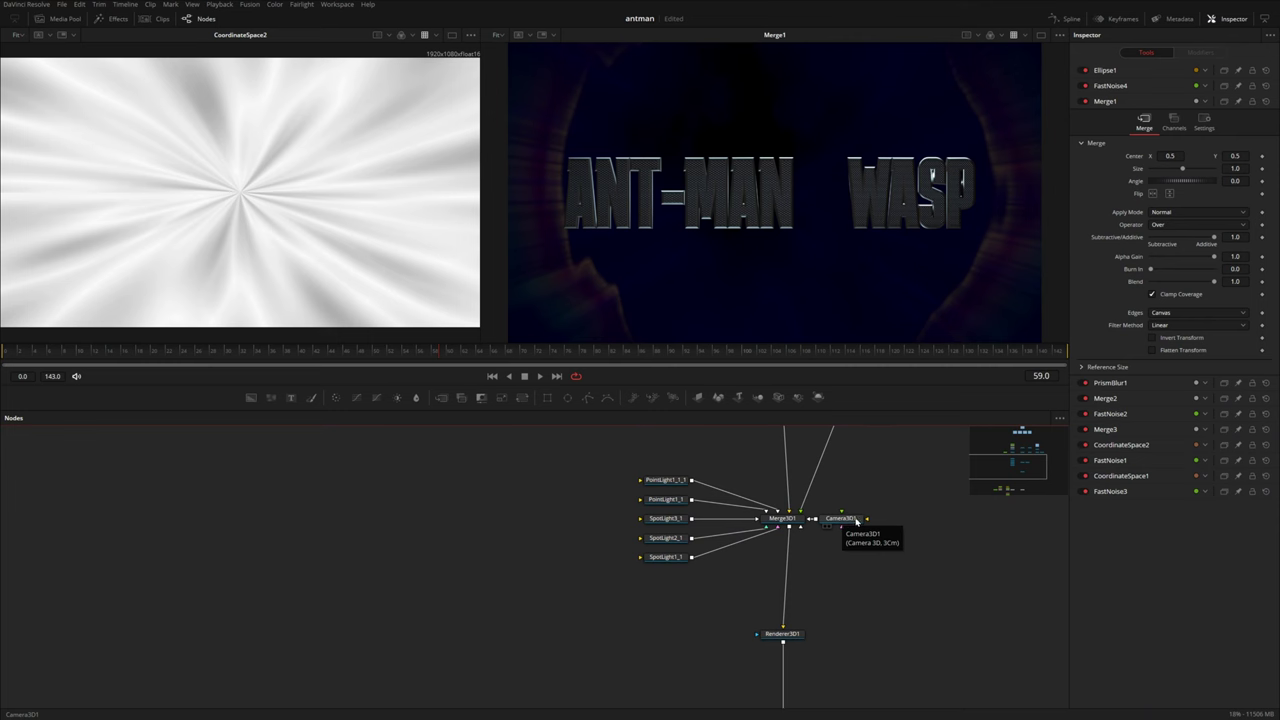
pyautogui.click(855, 520)
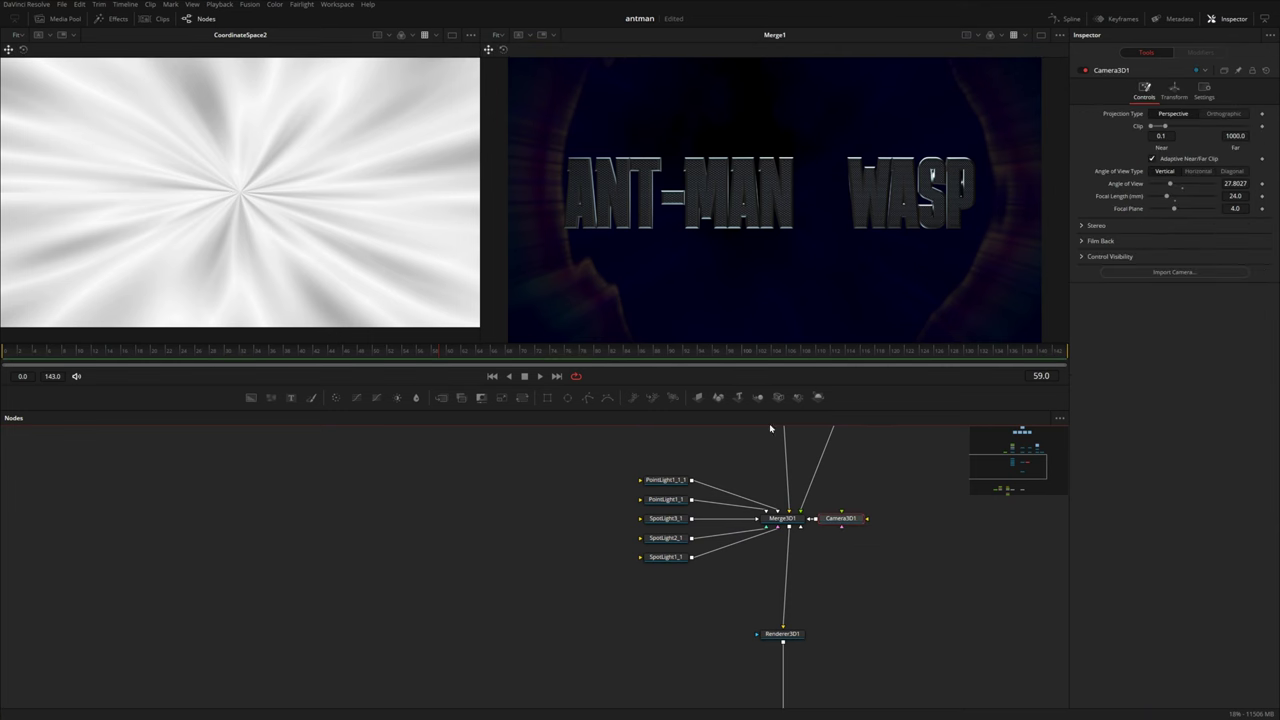
# Step: Add a separate Text3D node, and rearrange Camera3D1 and the lights on opposite sides of Merge3D1
pyautogui.moveTo(739, 397); pyautogui.dragTo(374, 616)
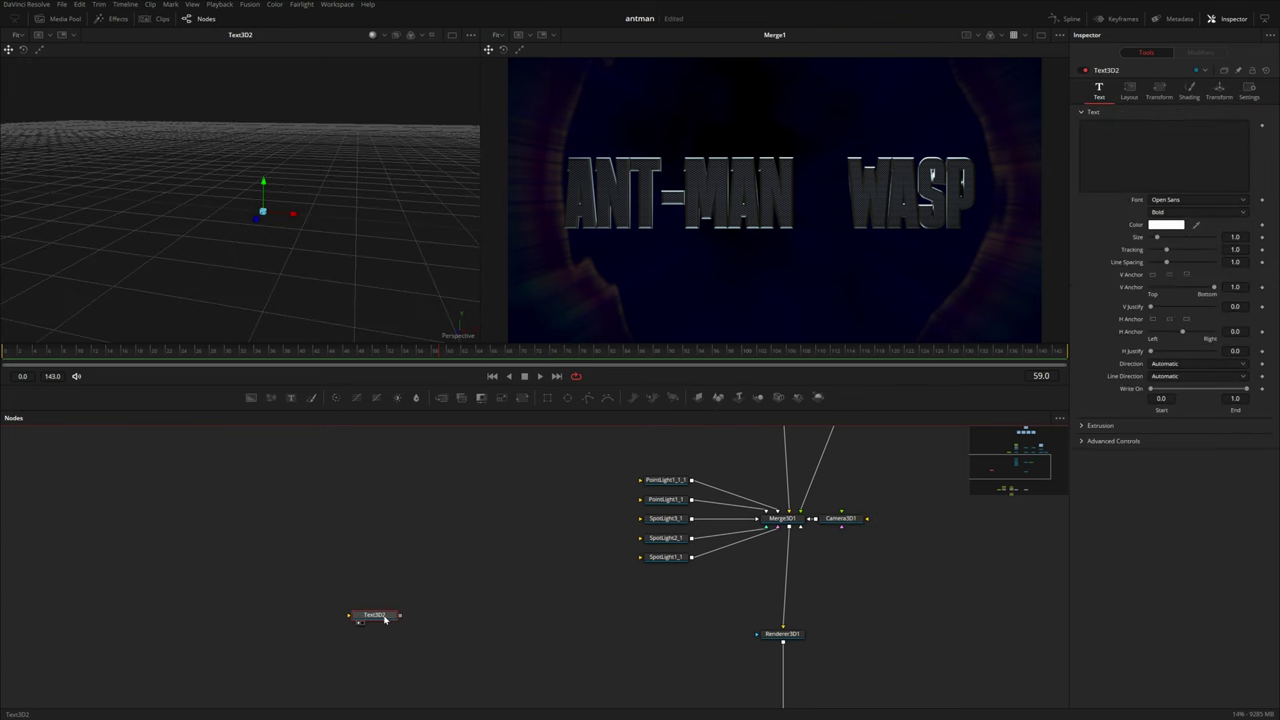
pyautogui.moveTo(841, 524); pyautogui.dragTo(579, 524)
pyautogui.moveTo(634, 465); pyautogui.dragTo(895, 571)
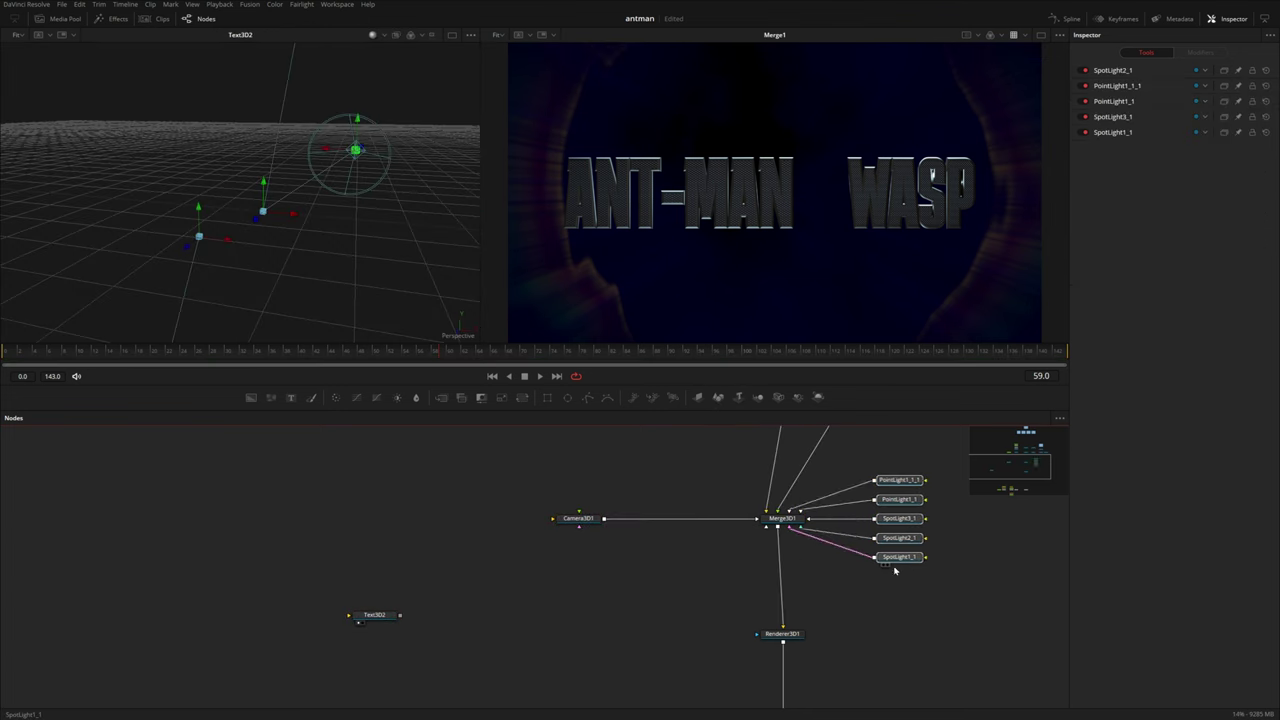
# Step: Combine the new Text3D node and Camera3D1 in a second Merge3D node, leaving the existing lights unconnected to it
pyautogui.moveTo(414, 609); pyautogui.dragTo(400, 614)
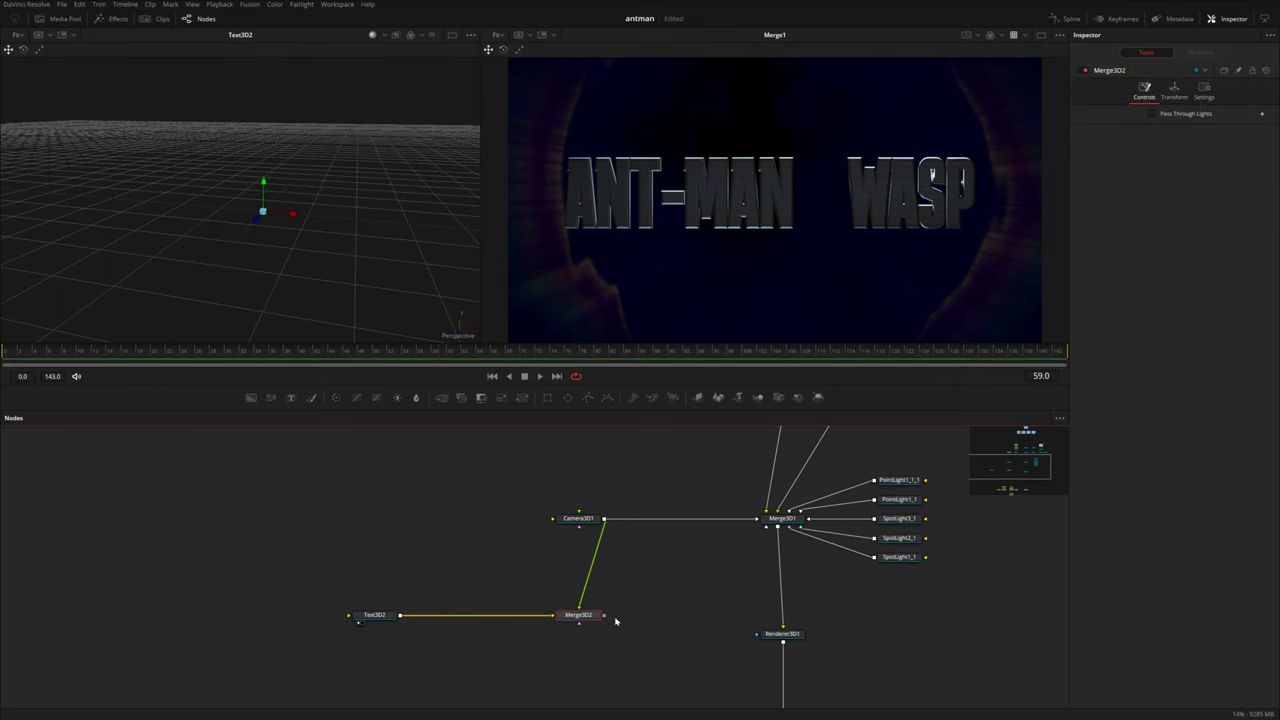
pyautogui.moveTo(612, 620); pyautogui.dragTo(620, 595)
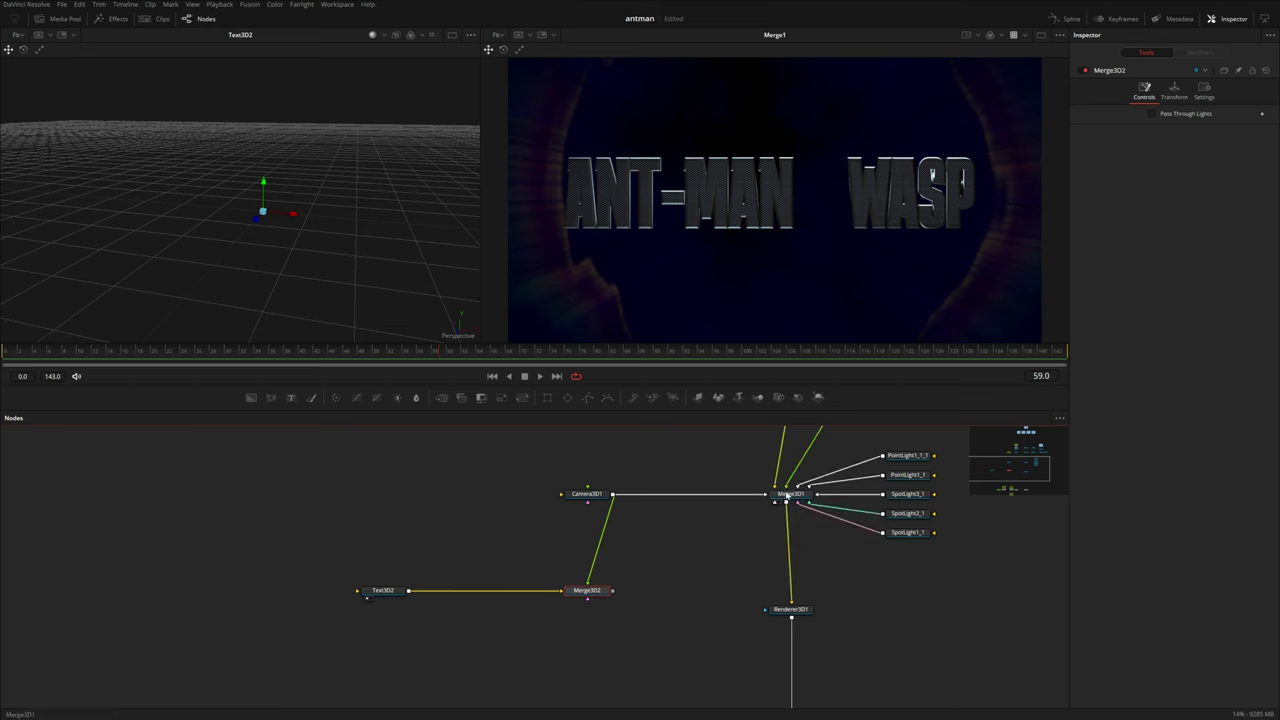
pyautogui.moveTo(885, 564); pyautogui.dragTo(895, 438)
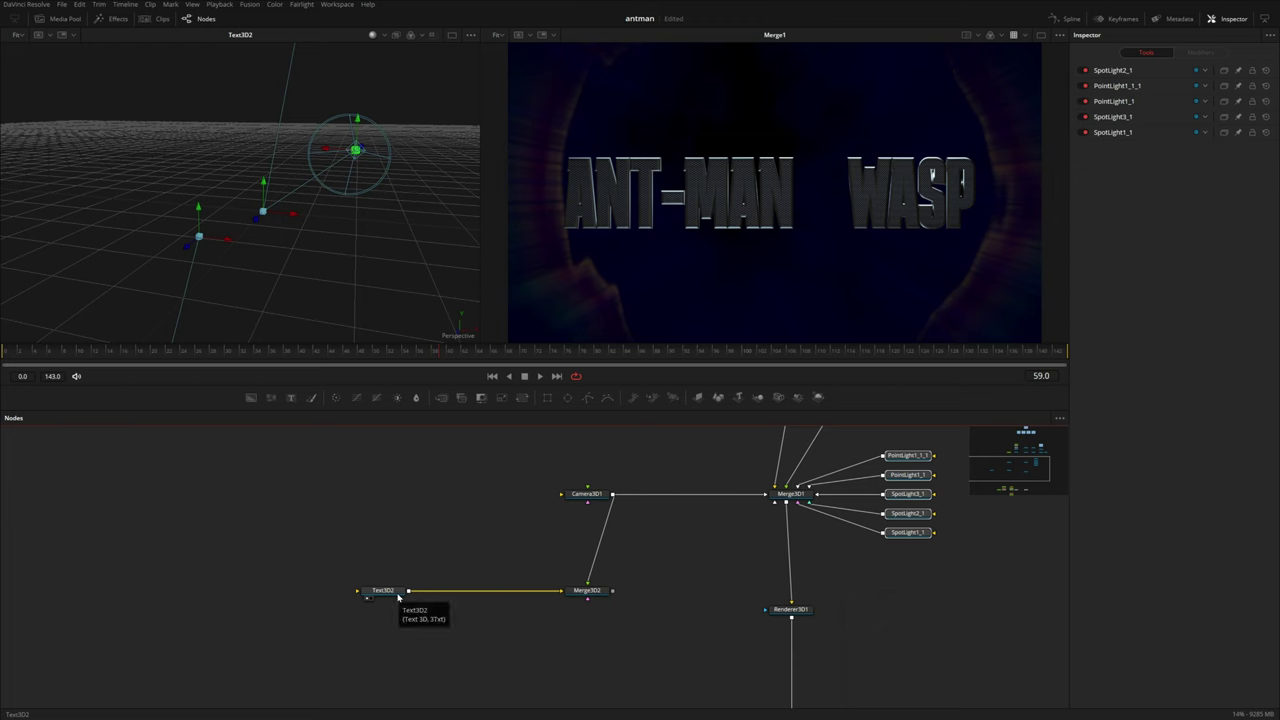
pyautogui.moveTo(598, 593); pyautogui.dragTo(606, 486)
# Step: Add a Renderer3D node to Merge3D2's output and place it directly below
pyautogui.click(577, 475)
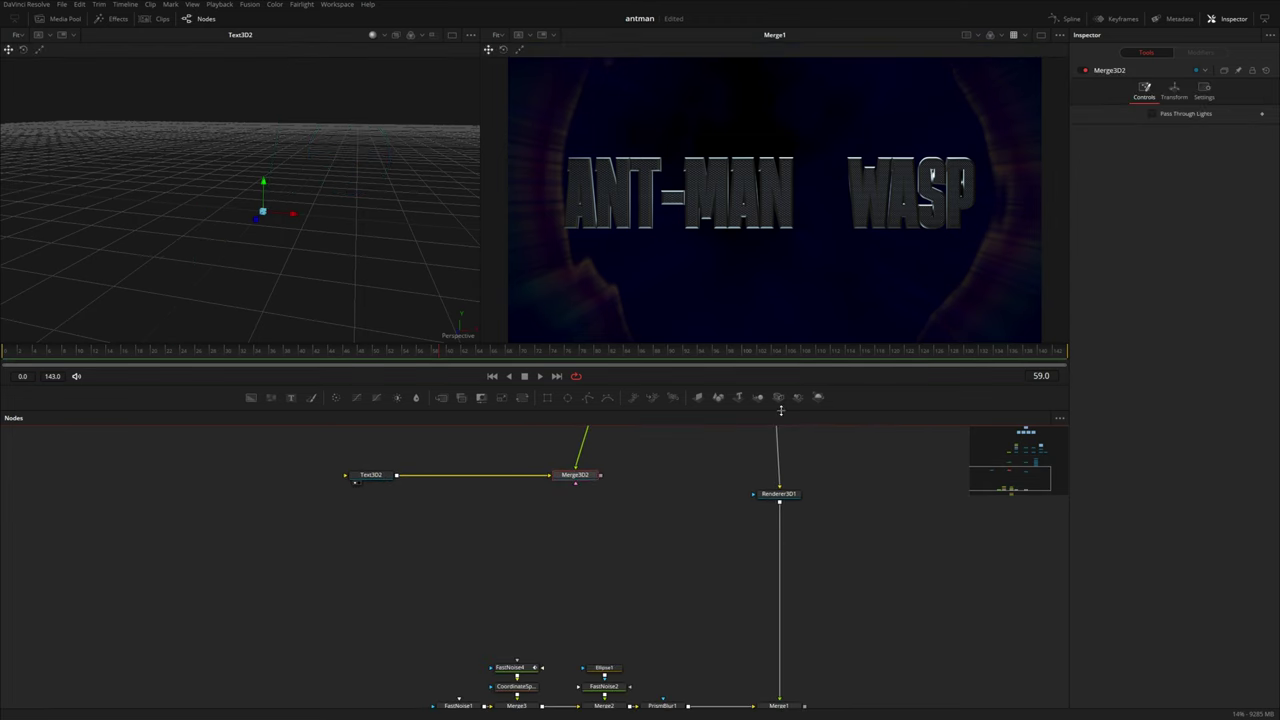
pyautogui.click(818, 398)
pyautogui.moveTo(634, 478); pyautogui.dragTo(581, 554)
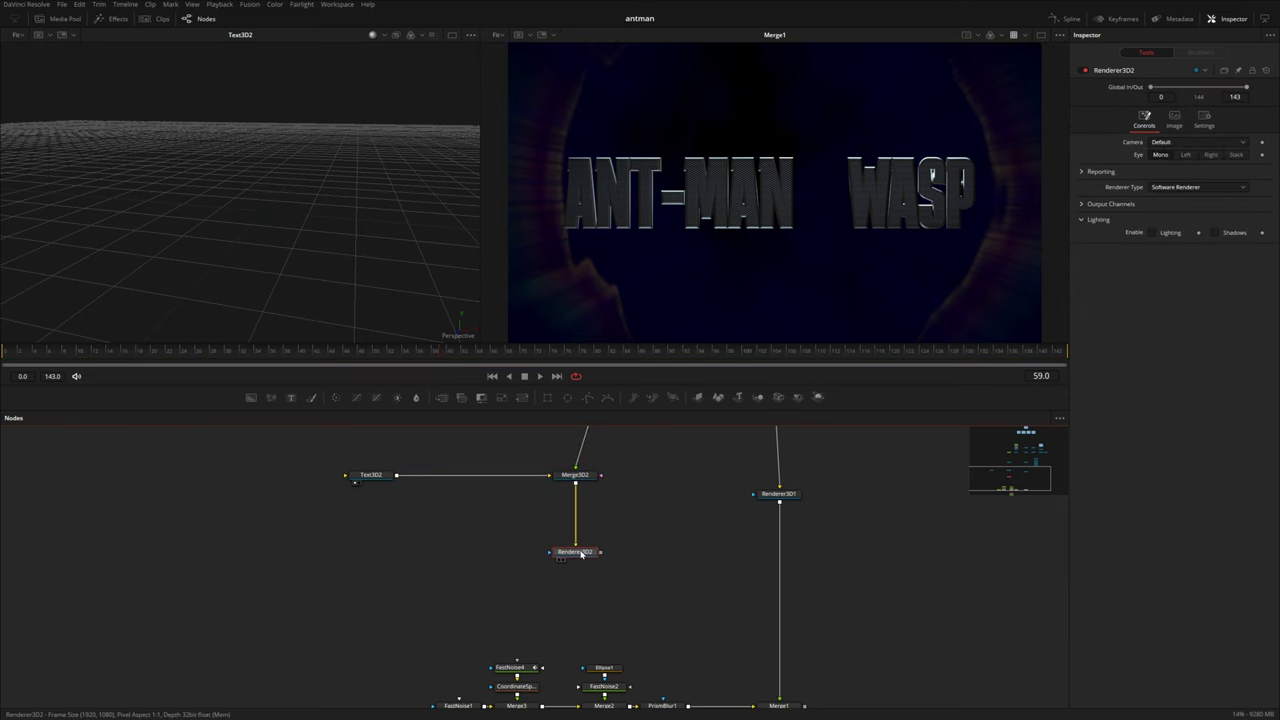
# Step: Switch Renderer3D2 to the OpenGL Renderer with lighting enabled, and merge its output over Renderer3D1
pyautogui.click(1169, 188)
pyautogui.click(1172, 200)
pyautogui.moveTo(601, 552); pyautogui.dragTo(780, 503)
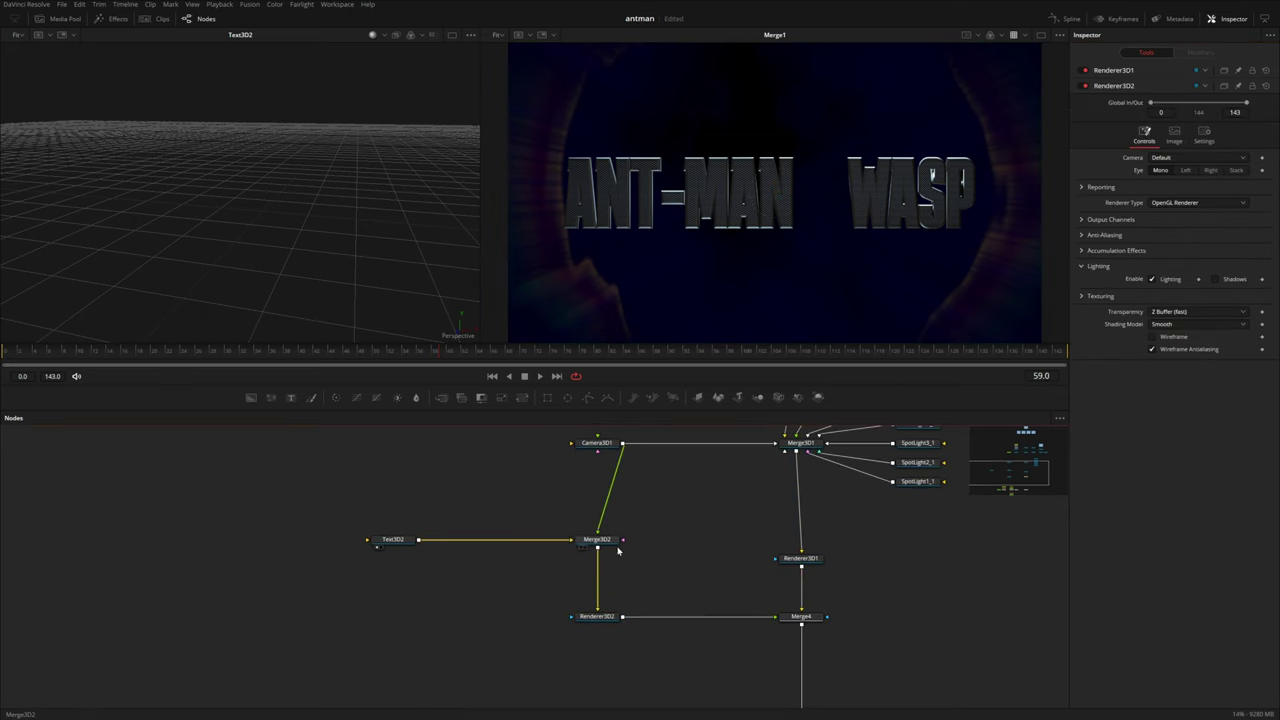
# Step: Display Merge3D2 in the 3D viewer and rename the Text3D2 node as Quantum
pyautogui.moveTo(319, 253); pyautogui.dragTo(319, 255)
pyautogui.moveTo(688, 540); pyautogui.dragTo(724, 565)
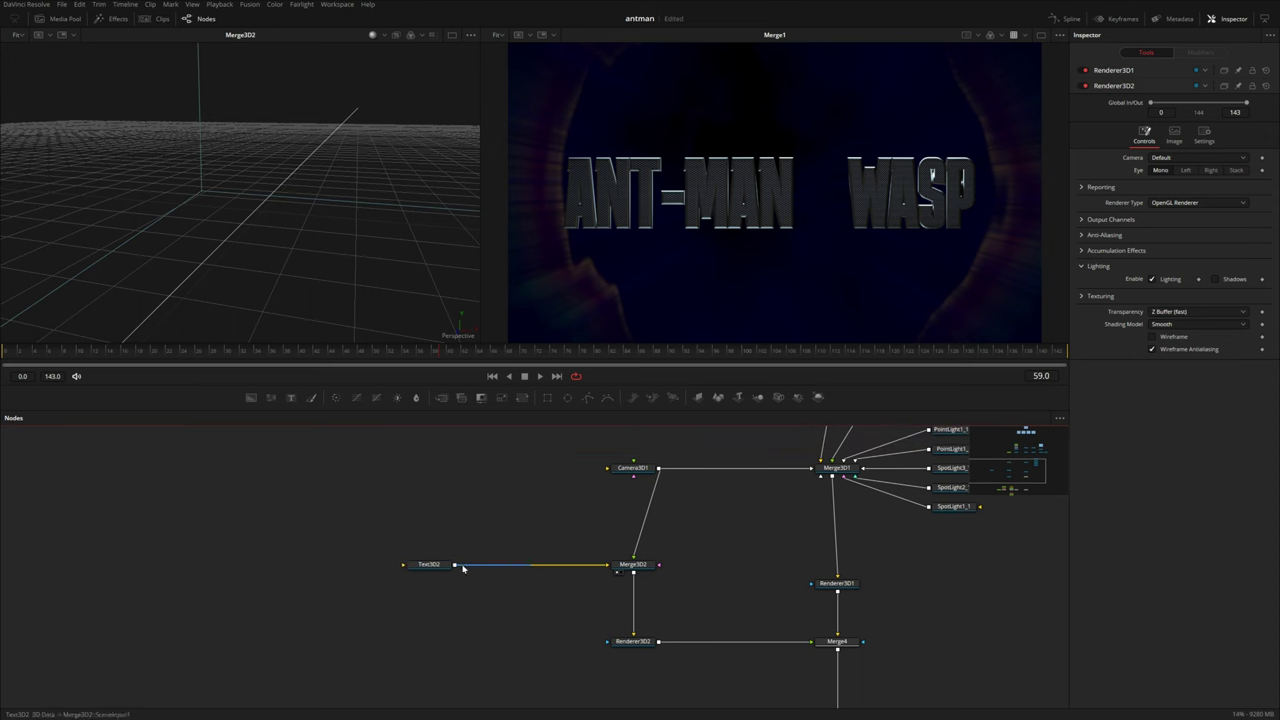
pyautogui.moveTo(444, 572); pyautogui.dragTo(386, 572)
pyautogui.press('F2')
pyautogui.write('Quantum')
pyautogui.press('Return')
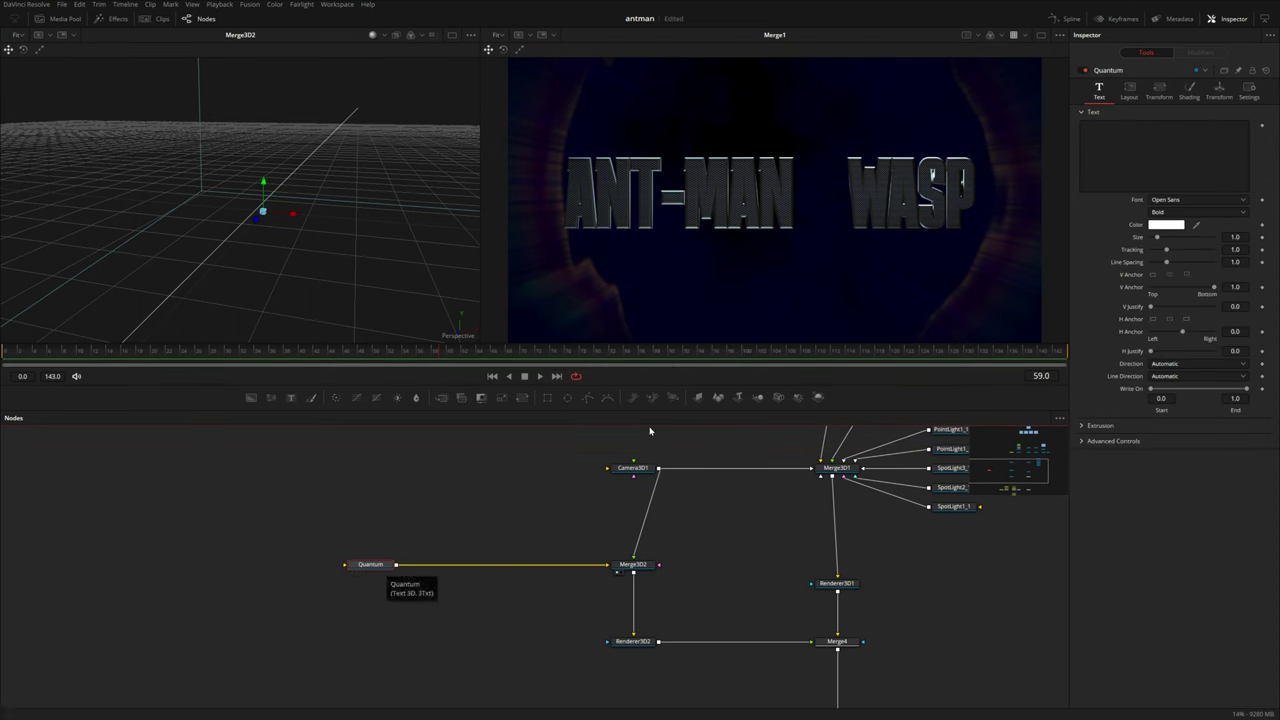
# Step: Enter QUANTUMANIA as the Quantum node's text and set its font to Jost Regular
pyautogui.write('QUANT')
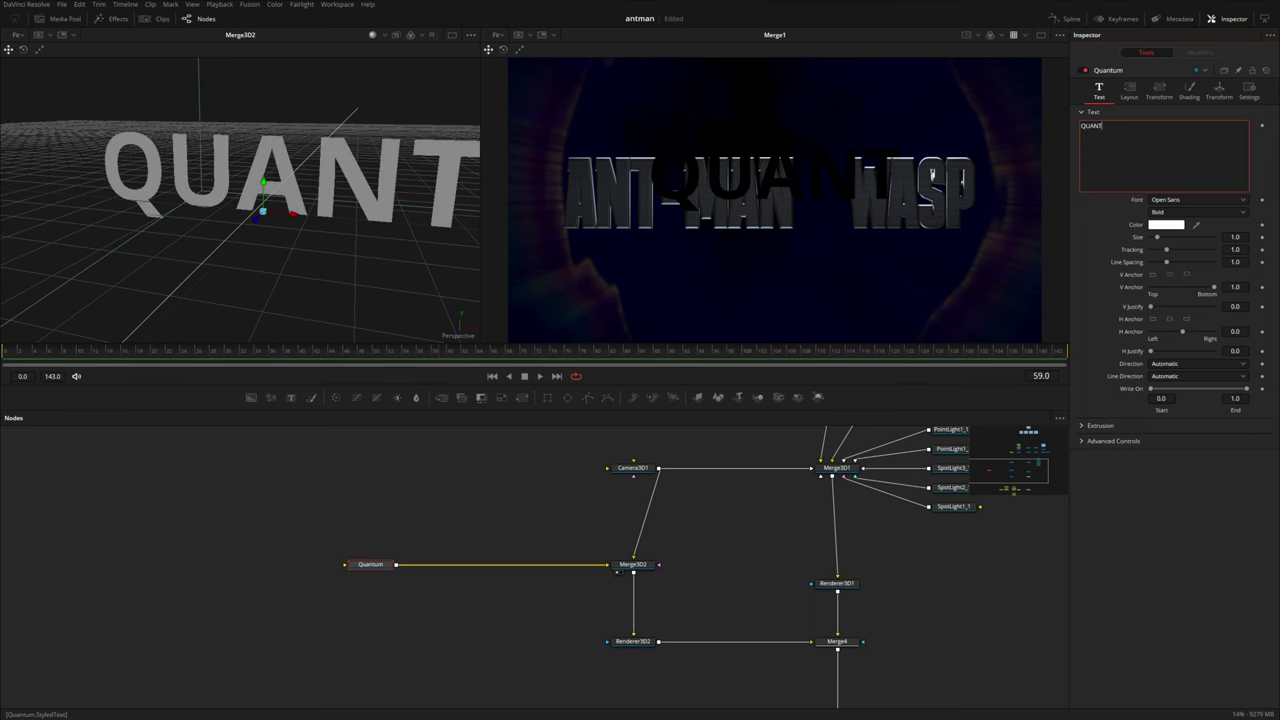
pyautogui.write('UMANIA')
pyautogui.press('capslock')
pyautogui.click(1163, 203)
pyautogui.write('jo')
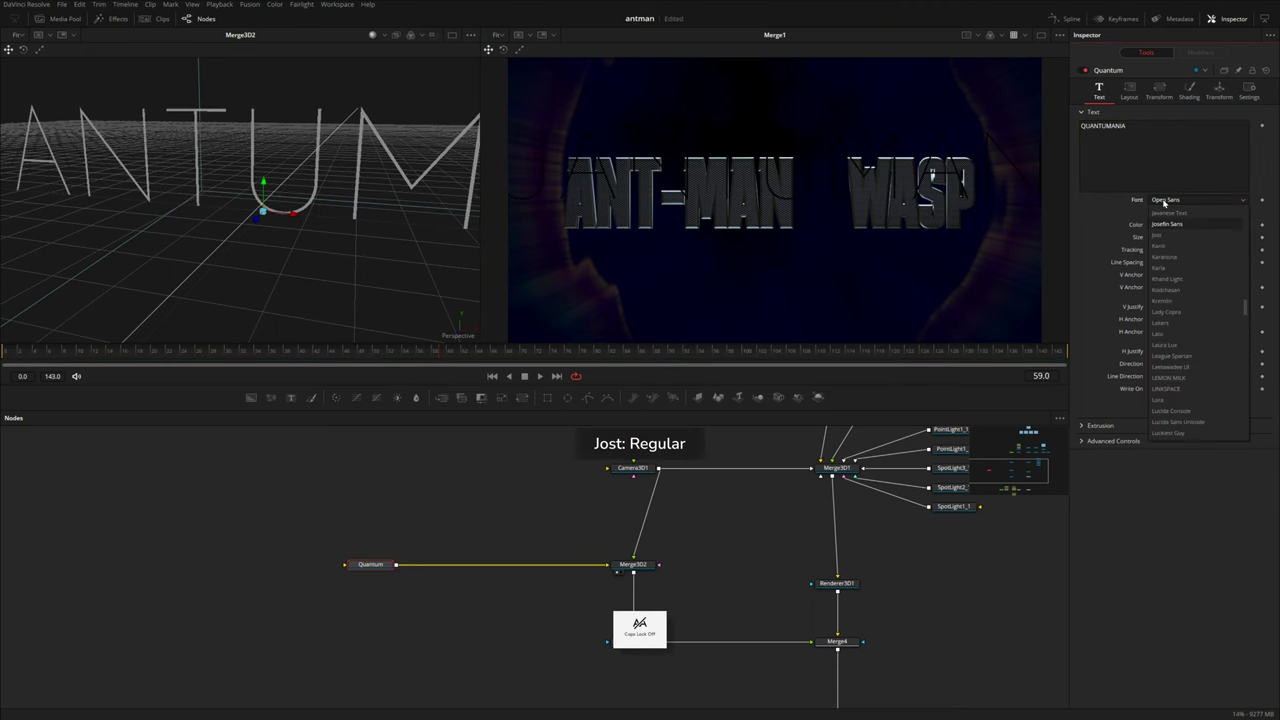
pyautogui.press('Return')
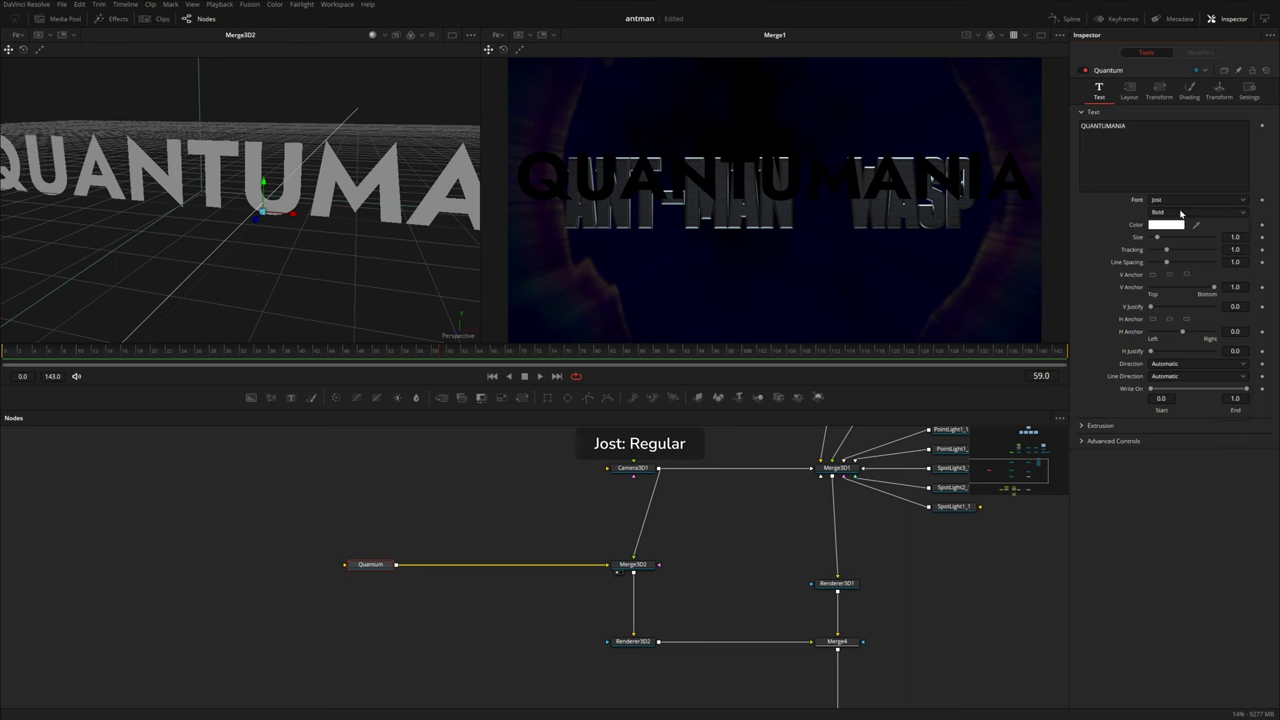
pyautogui.click(1180, 213)
pyautogui.press('Up')
pyautogui.press('Up')
pyautogui.press('Up')
pyautogui.press('Return')
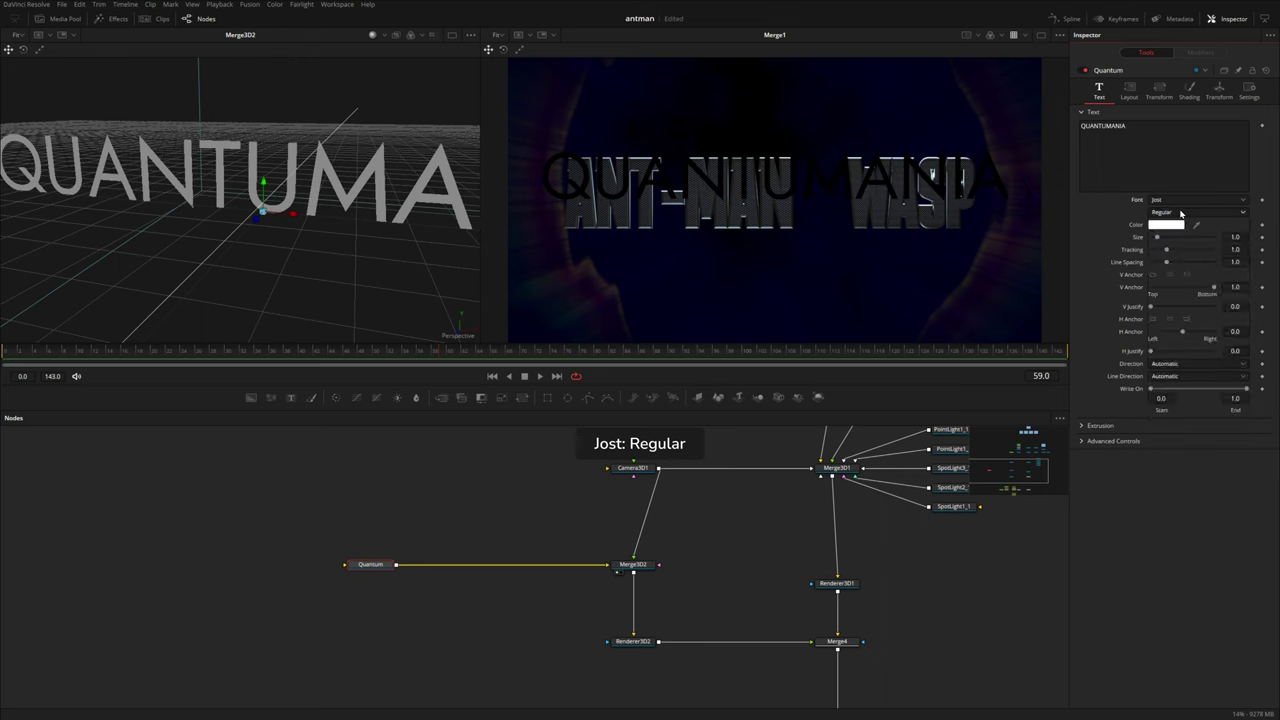
# Step: Reduce the QUANTUMANIA text size to 0.416 and turn off lighting in Renderer3D2
pyautogui.moveTo(370, 180); pyautogui.dragTo(344, 208)
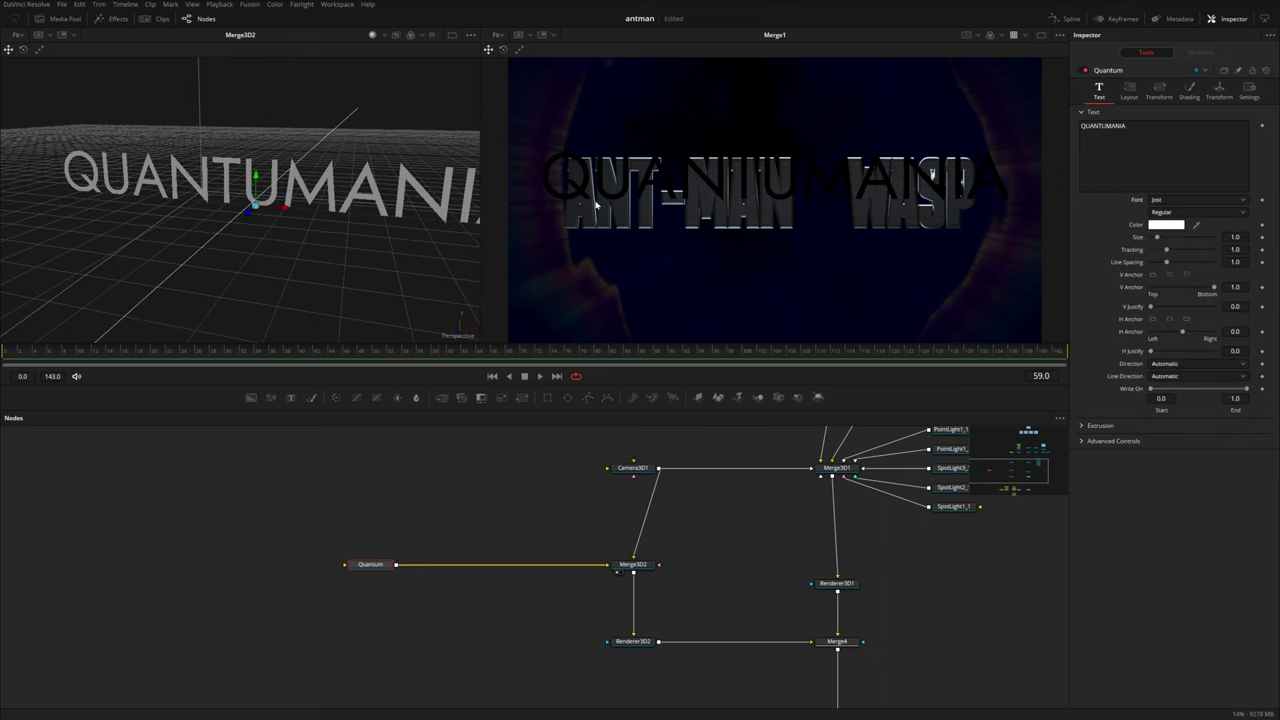
pyautogui.moveTo(1158, 238); pyautogui.dragTo(1155, 239)
pyautogui.click(633, 641)
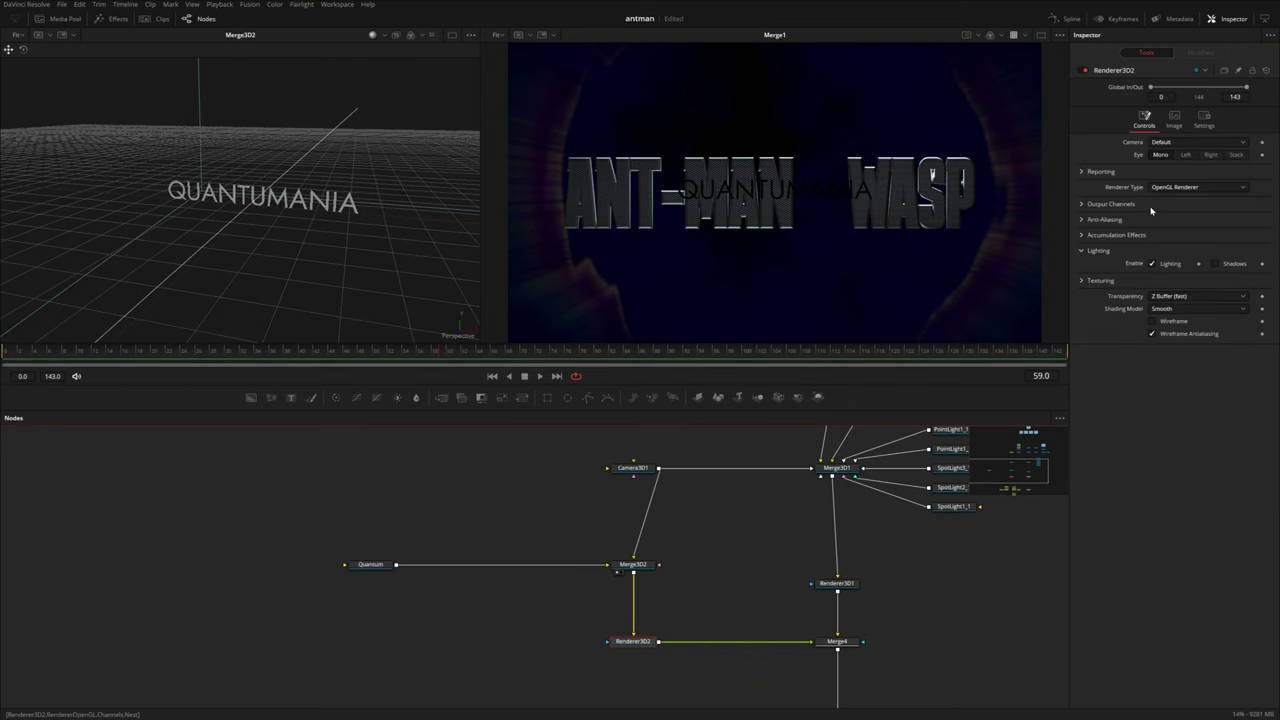
pyautogui.click(1164, 261)
# Step: Split-wipe the render against the original title, and bring the QUANTUMANIA text forward to about Z 0.829
pyautogui.click(362, 563)
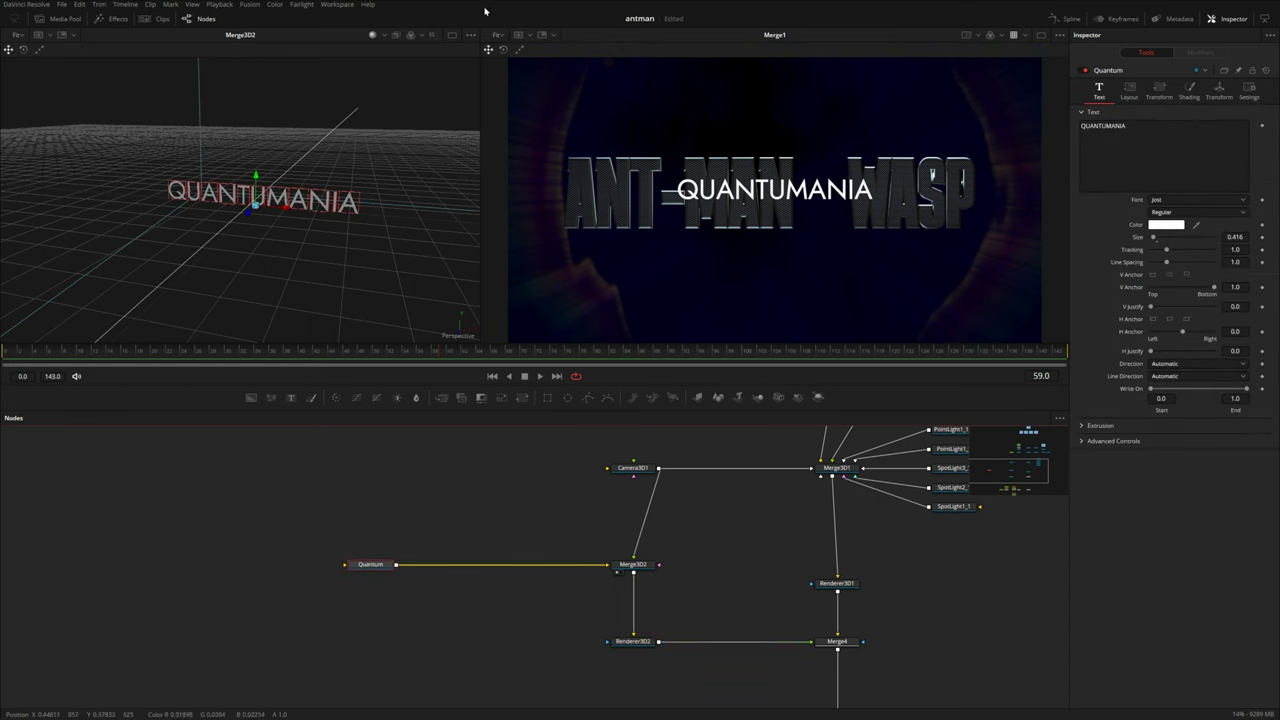
pyautogui.click(518, 35)
pyautogui.moveTo(810, 220); pyautogui.dragTo(784, 220)
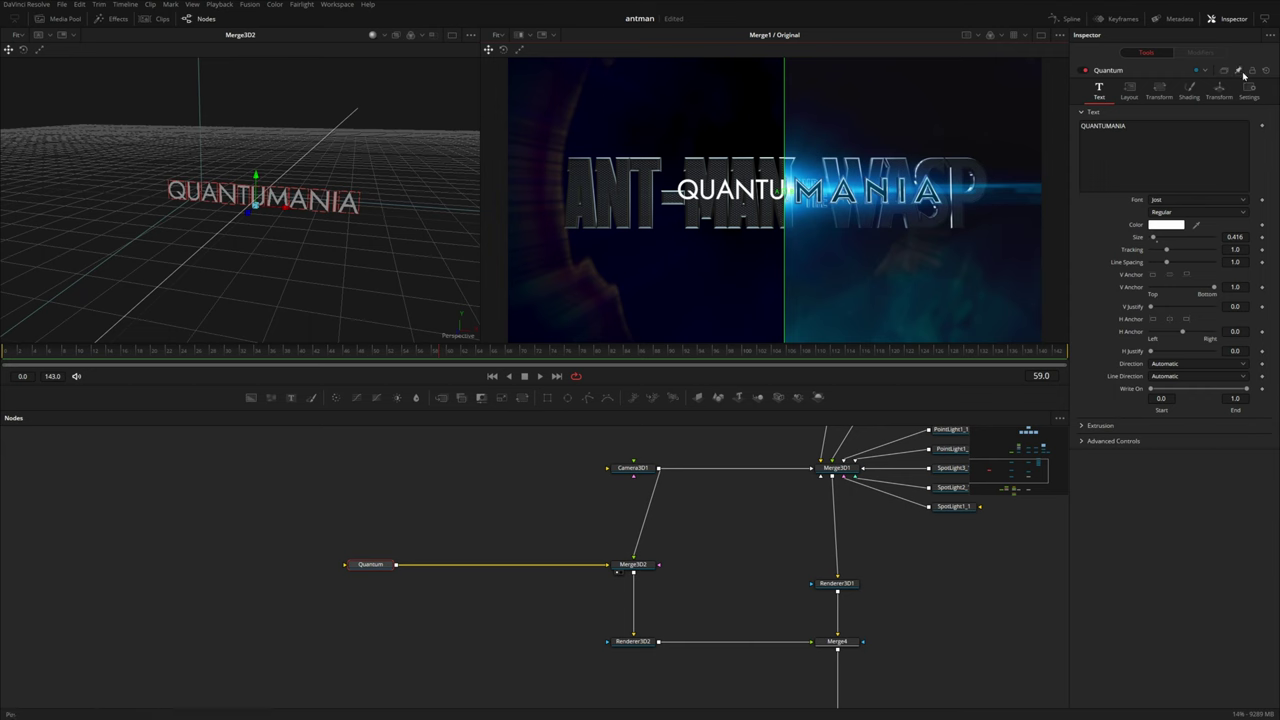
pyautogui.click(1219, 91)
pyautogui.moveTo(1235, 150); pyautogui.dragTo(1259, 150)
# Step: Set the QUANTUMANIA text's size to 0.436 and tracking to about 1.14, and set its Y translation to -0.009
pyautogui.click(1099, 90)
pyautogui.moveTo(1235, 250)
pyautogui.mouseDown()
pyautogui.moveTo(1248, 250)
pyautogui.moveTo(1238, 233)
pyautogui.mouseUp()
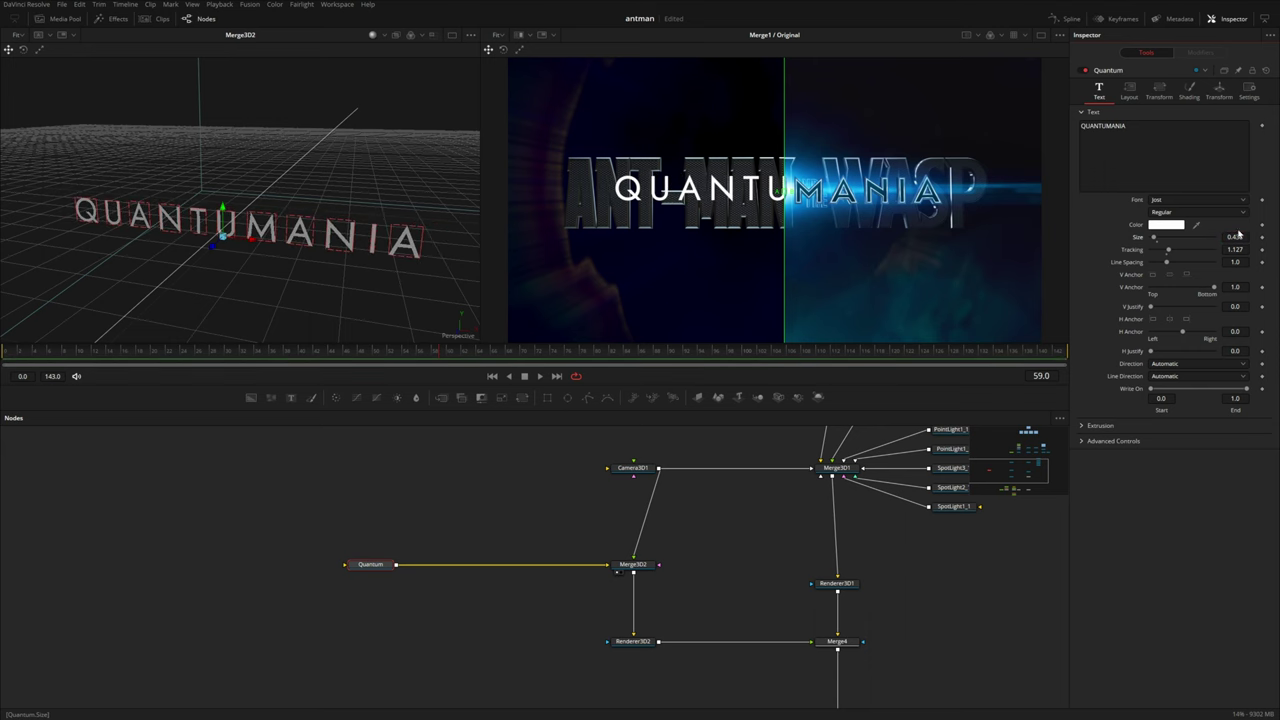
pyautogui.click(1224, 94)
pyautogui.moveTo(1236, 138); pyautogui.dragTo(1230, 138)
# Step: Compare the QUANTUMANIA text with the original title by moving the wipe, and turn off the split comparison
pyautogui.moveTo(784, 212)
pyautogui.mouseDown()
pyautogui.moveTo(772, 203)
pyautogui.moveTo(781, 190)
pyautogui.mouseUp()
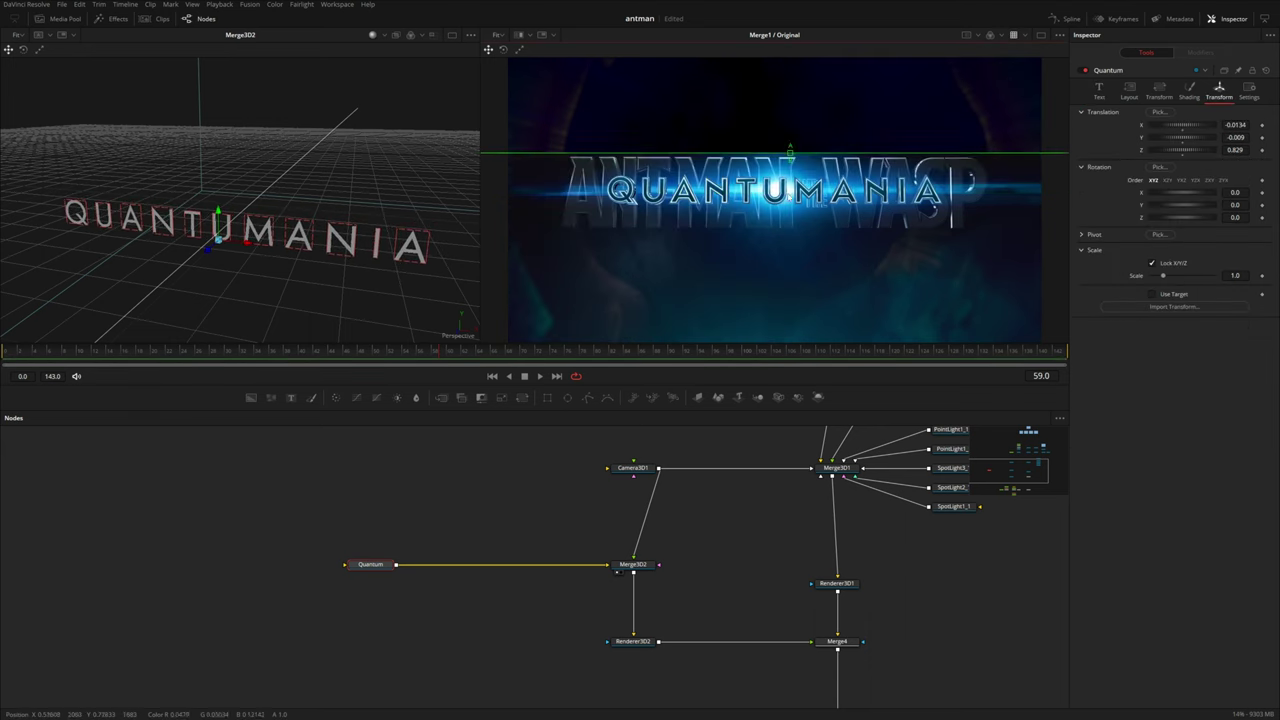
pyautogui.moveTo(784, 152); pyautogui.dragTo(785, 209)
pyautogui.click(519, 35)
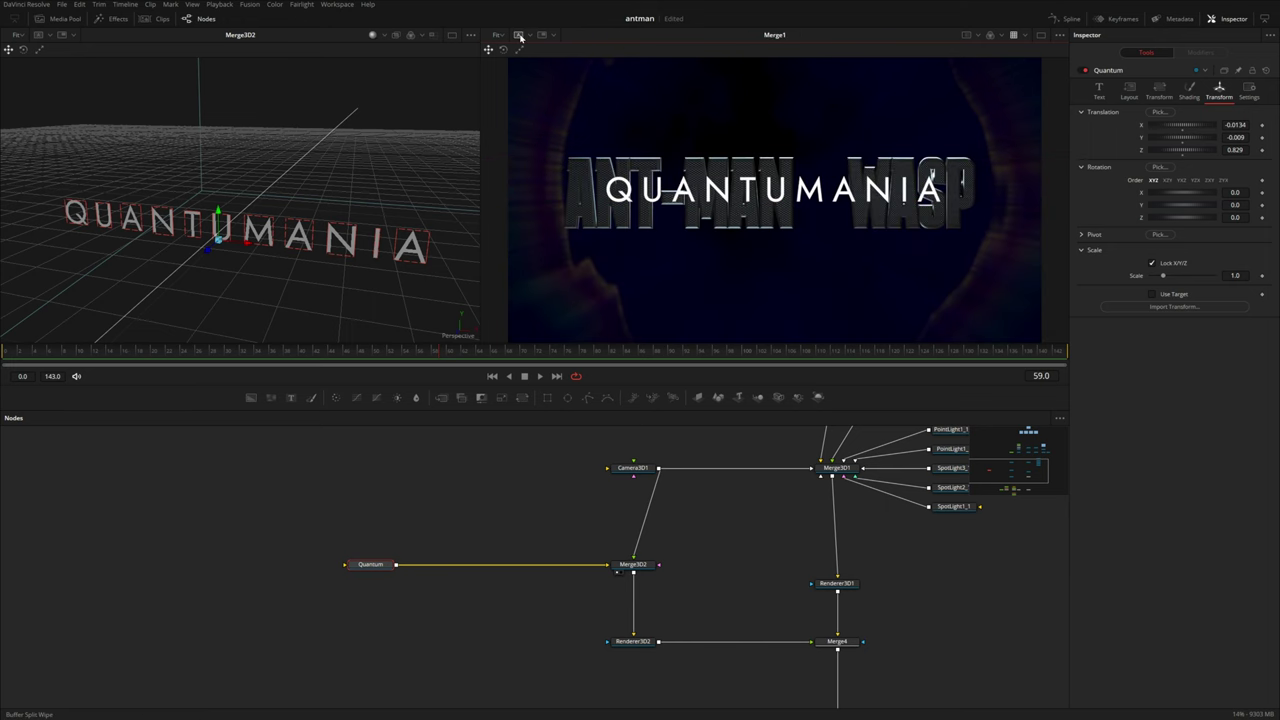
# Step: Paste two chained instances of the Quantum text below it and connect both to Merge3D2
pyautogui.moveTo(361, 254); pyautogui.dragTo(164, 228)
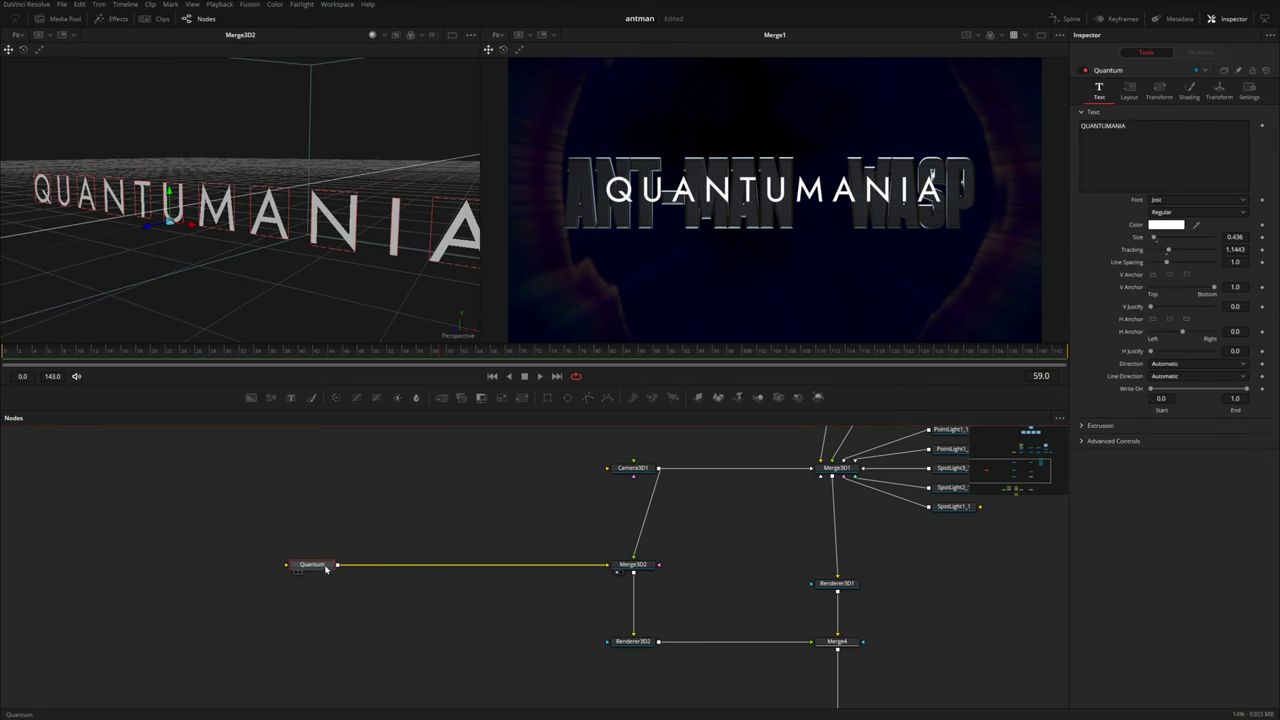
pyautogui.hotkey('ctrl', 'c')
pyautogui.hotkey('ctrl', 'shift', 'v')
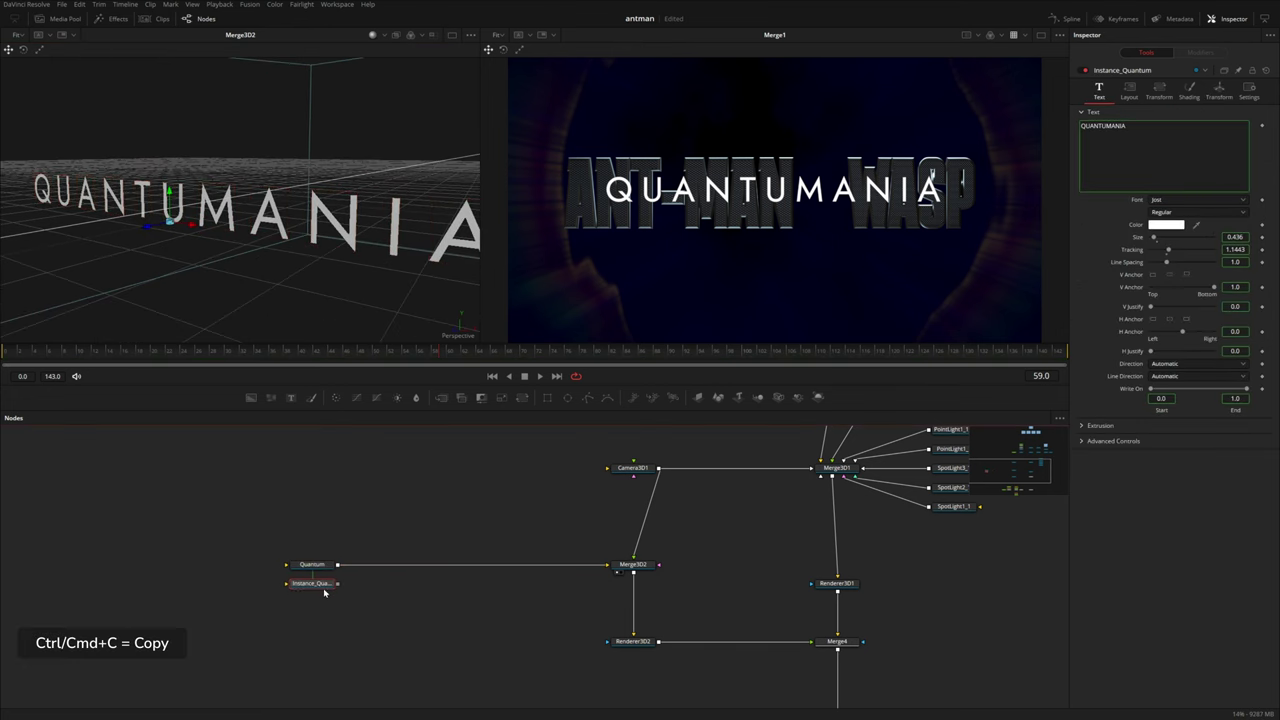
pyautogui.moveTo(324, 590); pyautogui.dragTo(620, 573)
pyautogui.hotkey('ctrl', 'shift', 'v')
pyautogui.moveTo(338, 645); pyautogui.dragTo(625, 571)
# Step: Set the original Quantum text's extrusion depth to 0.0875
pyautogui.click(310, 566)
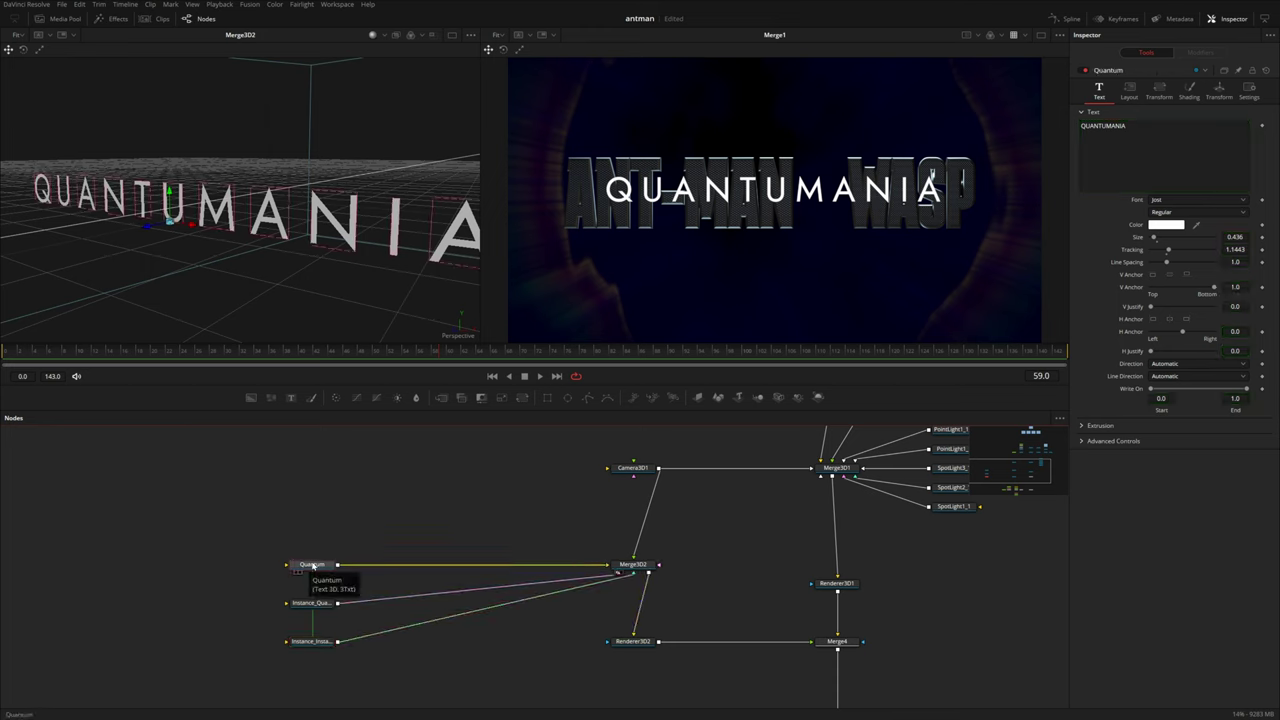
pyautogui.click(1083, 427)
pyautogui.moveTo(1150, 451); pyautogui.dragTo(1175, 451)
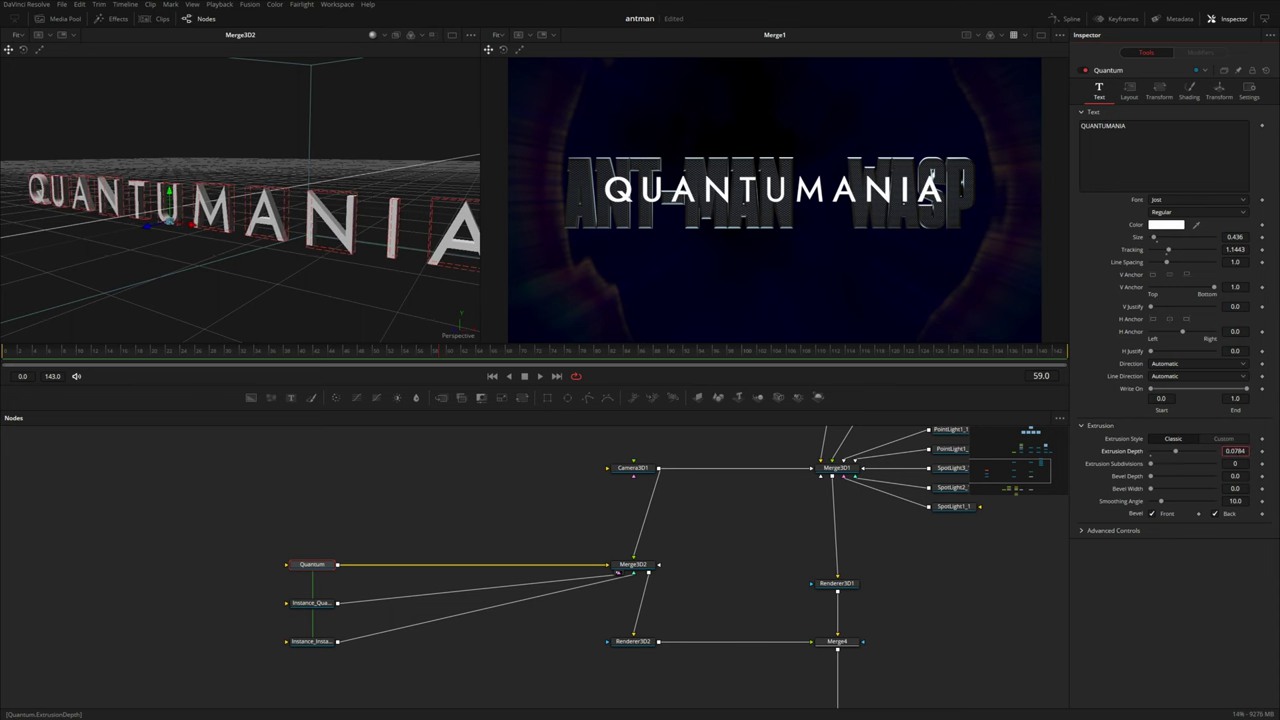
# Step: De-instance the extrusion depth, bevel depth and bevel width of Instance_Instance_Quantum
pyautogui.click(323, 644)
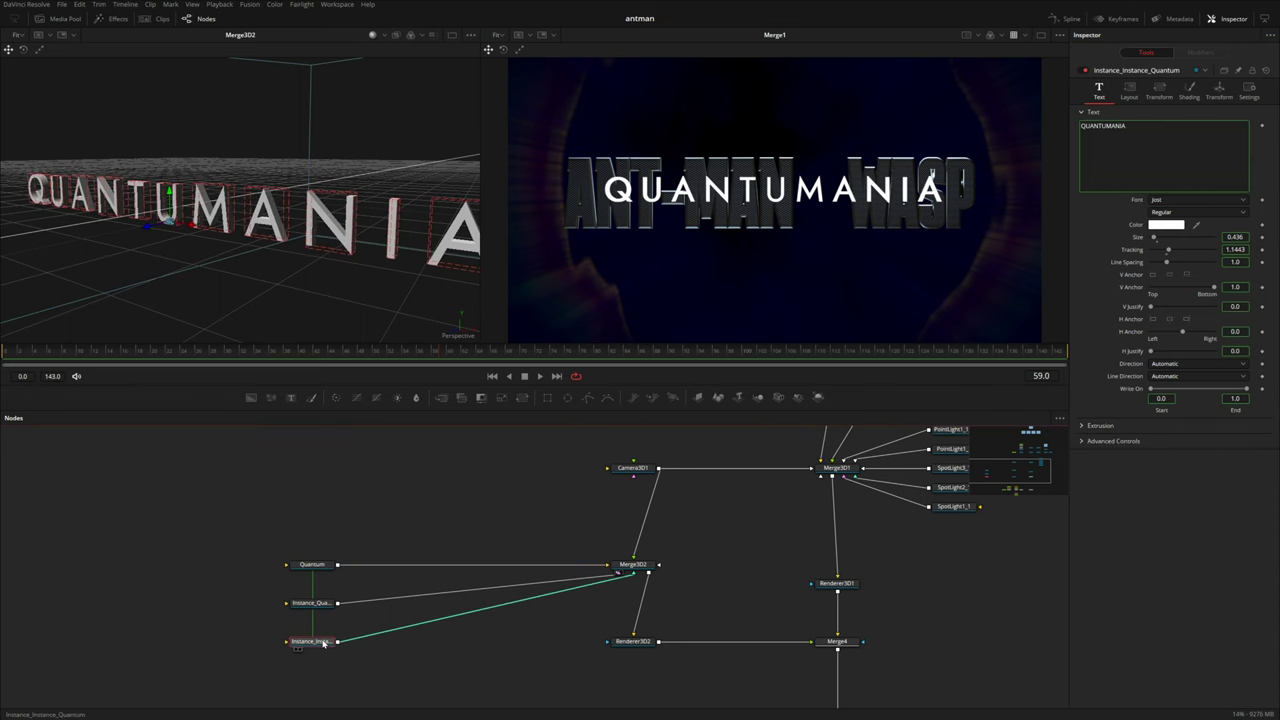
pyautogui.click(1086, 427)
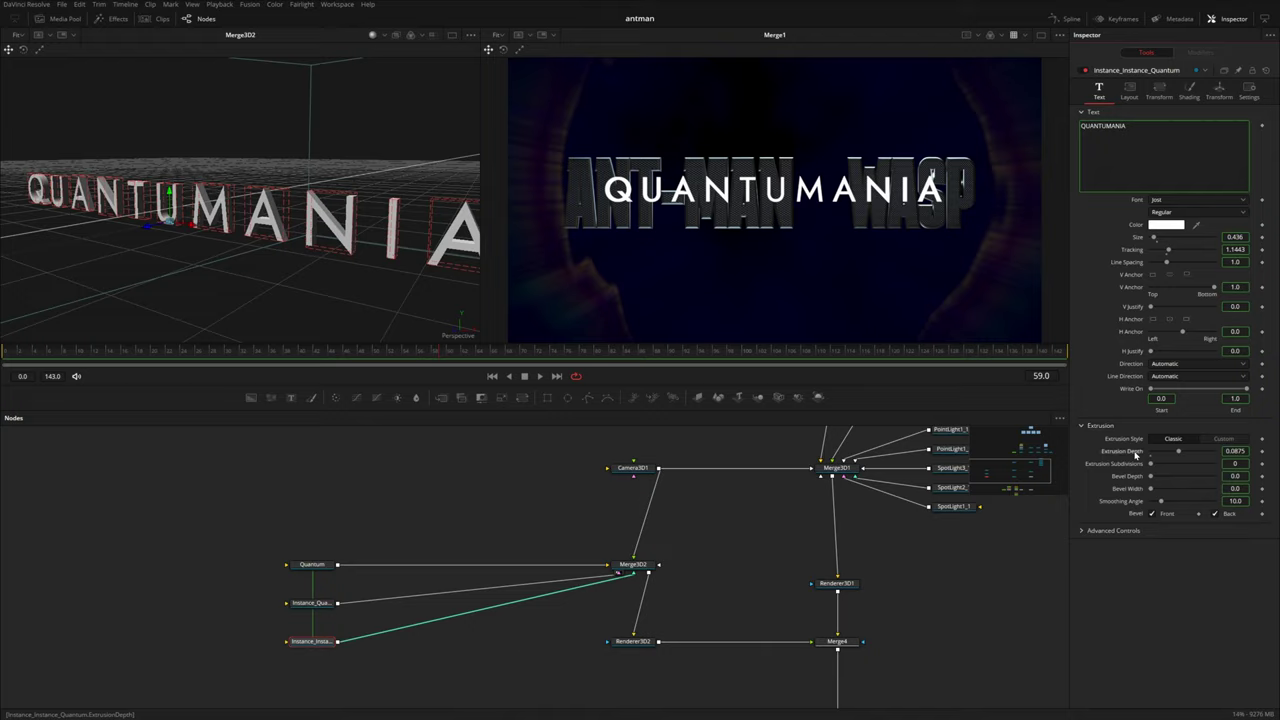
pyautogui.rightClick(1136, 454)
pyautogui.click(1156, 545)
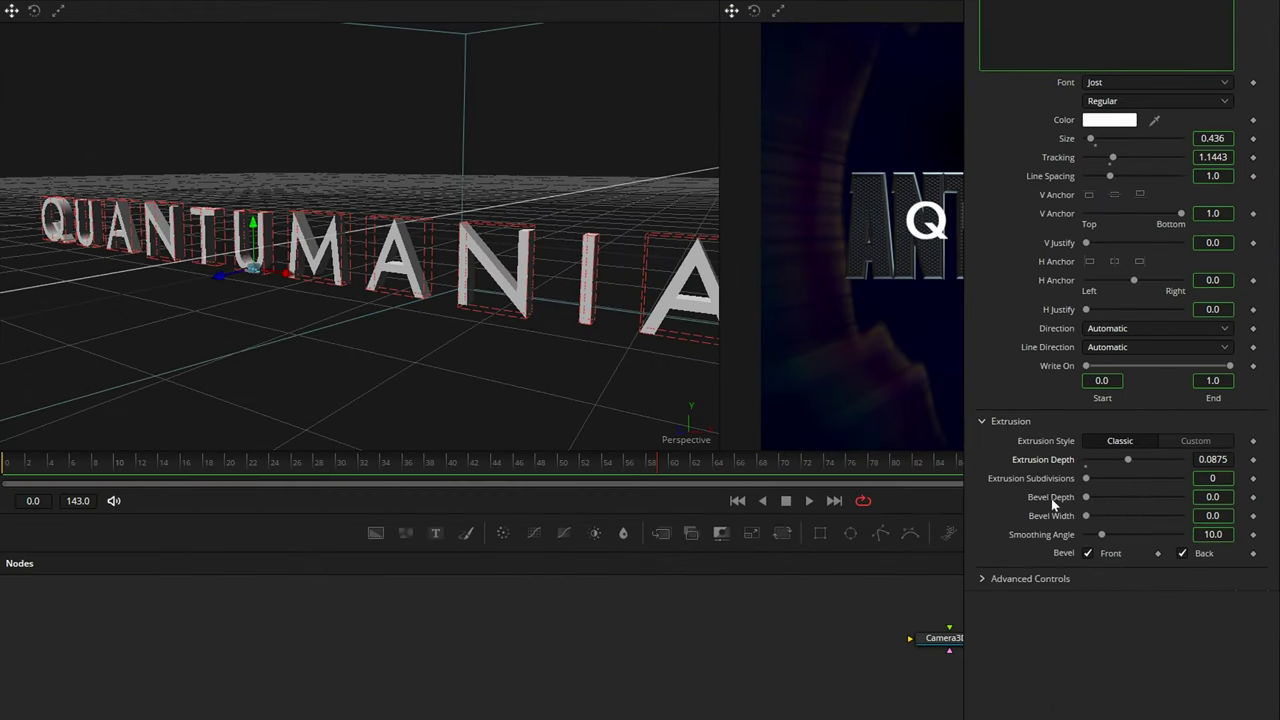
pyautogui.rightClick(1052, 505)
pyautogui.click(1097, 626)
pyautogui.rightClick(1048, 508)
pyautogui.click(1097, 632)
# Step: Give Instance_Instance_Quantum a bevel depth of 0.0006, a bevel width of 0.0157 and an extrusion depth of 0.0488
pyautogui.moveTo(1086, 497); pyautogui.dragTo(1101, 516)
pyautogui.moveTo(1128, 460); pyautogui.dragTo(1107, 460)
pyautogui.scroll(4, 505, 264)
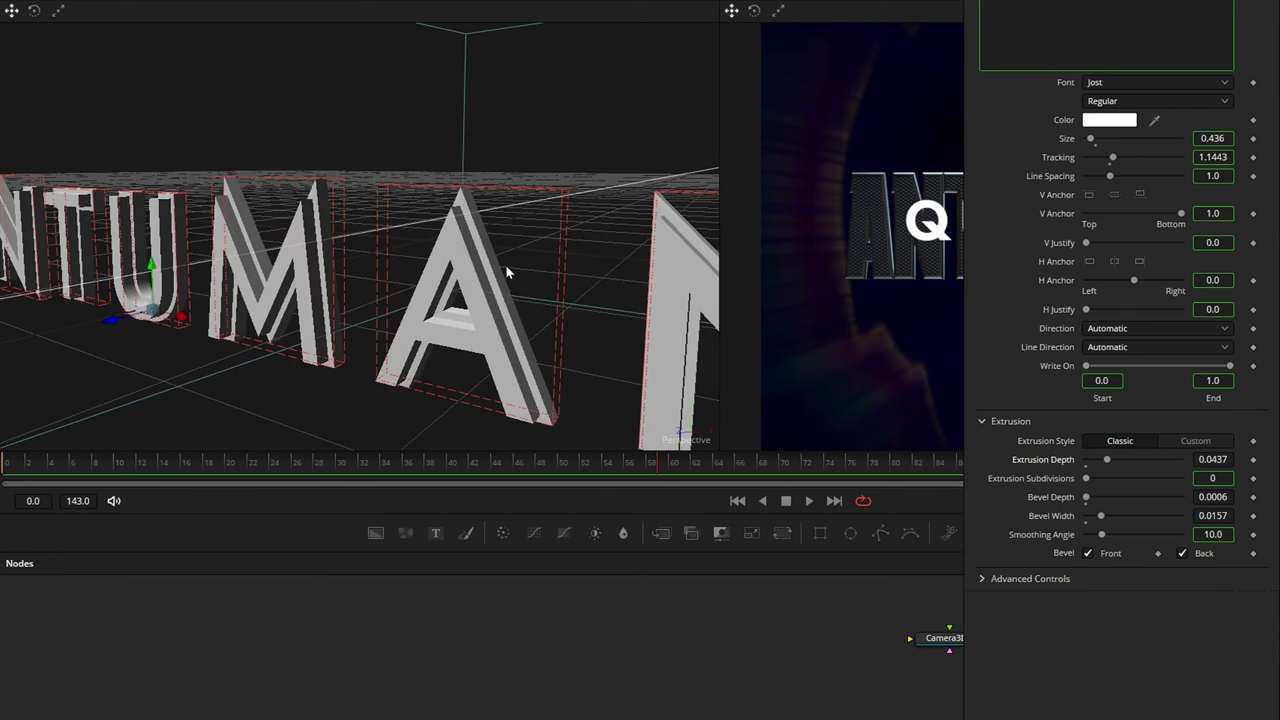
pyautogui.moveTo(443, 264); pyautogui.dragTo(497, 278)
pyautogui.moveTo(1107, 460); pyautogui.dragTo(1110, 460)
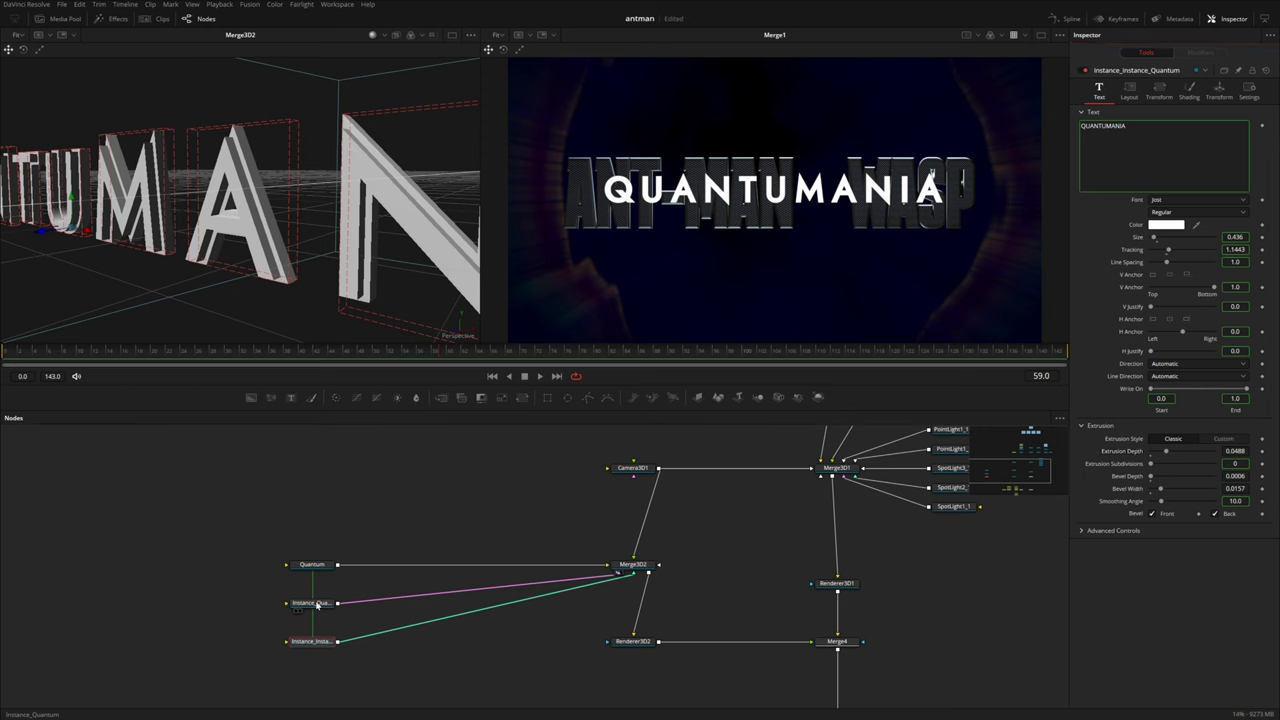
# Step: De-instance the extrusion settings of Instance_Quantum and adjust them so its letters form a separate layer
pyautogui.click(316, 603)
pyautogui.click(1083, 427)
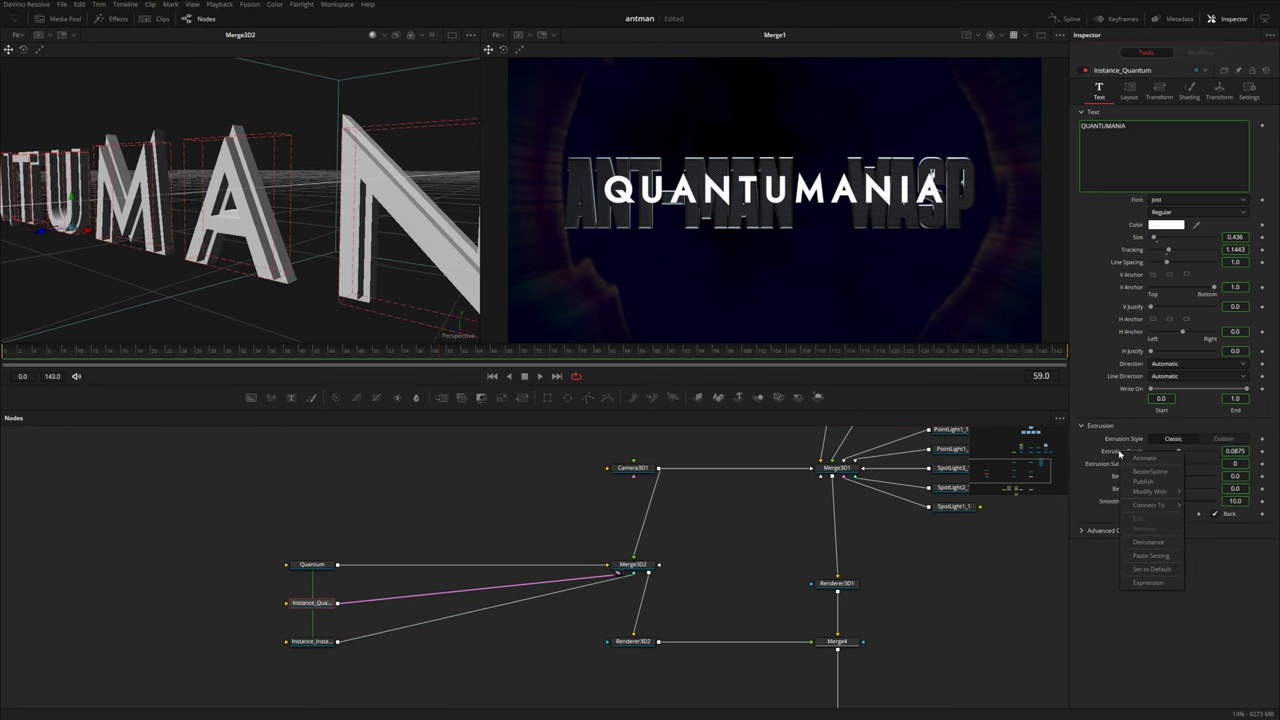
pyautogui.moveTo(1133, 477); pyautogui.dragTo(1126, 452)
pyautogui.moveTo(340, 295); pyautogui.dragTo(300, 300)
# Step: Enable lighting in Renderer3D2 and add a spotlight connected to Merge3D2
pyautogui.click(641, 642)
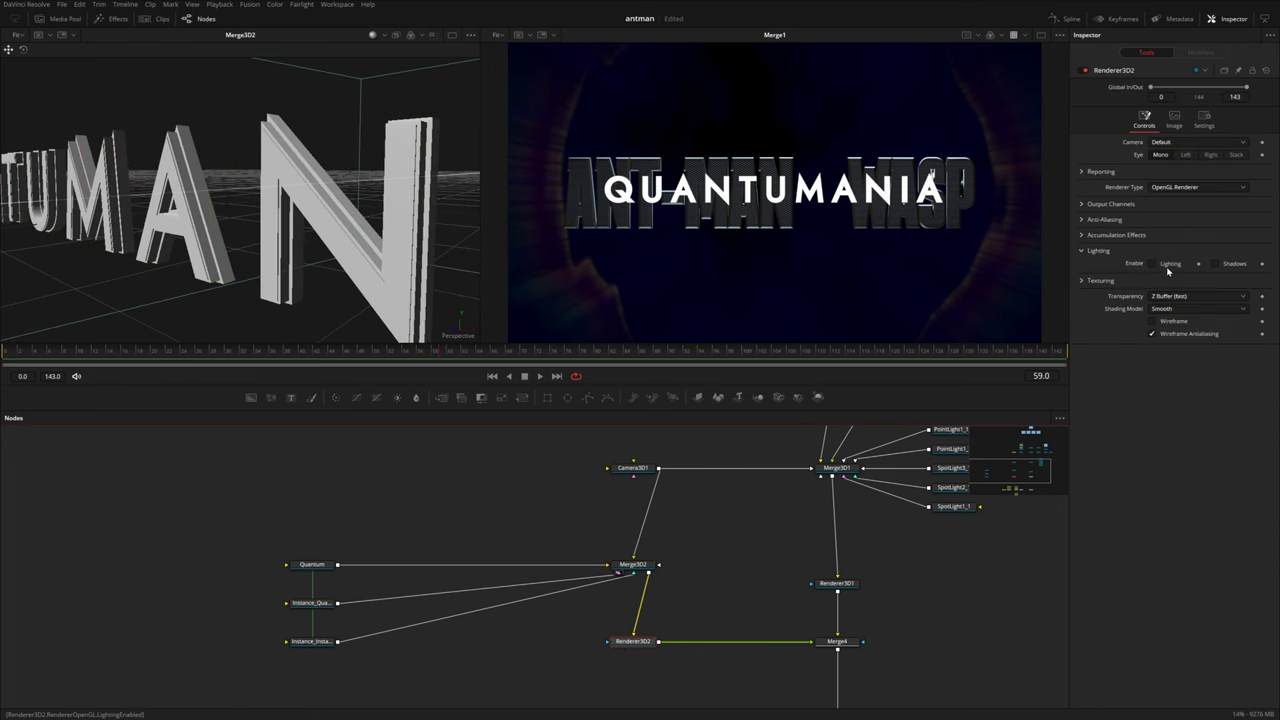
pyautogui.click(1165, 266)
pyautogui.click(765, 450)
pyautogui.moveTo(799, 398); pyautogui.dragTo(637, 566)
# Step: Move SpotLight1 away from and above the QUANTUMANIA text, and aim it at the letters using a target
pyautogui.scroll(-5, 314, 254)
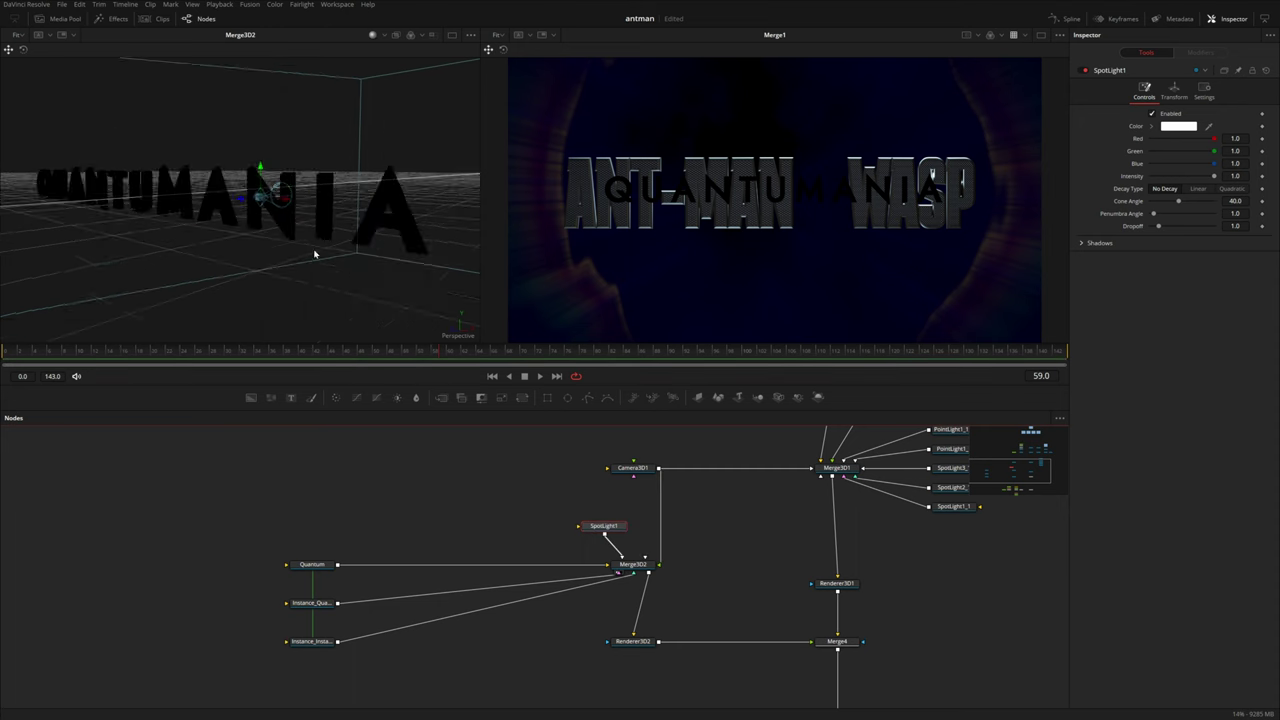
pyautogui.scroll(-5, 314, 254)
pyautogui.moveTo(314, 254); pyautogui.dragTo(264, 260)
pyautogui.moveTo(216, 200); pyautogui.dragTo(290, 280)
pyautogui.click(1174, 91)
pyautogui.click(1153, 250)
pyautogui.scroll(-4, 23, 143)
pyautogui.moveTo(1182, 150)
pyautogui.mouseDown()
pyautogui.moveTo(1208, 150)
pyautogui.moveTo(1192, 138)
pyautogui.mouseUp()
# Step: Set SpotLight1 to quadratic decay with a 0.4258 decay rate, a cone angle of 90 and a penumbra angle of 20
pyautogui.click(1144, 91)
pyautogui.click(1232, 189)
pyautogui.moveTo(1214, 201); pyautogui.dragTo(1226, 231)
pyautogui.moveTo(425, 252); pyautogui.dragTo(308, 228)
pyautogui.moveTo(74, 103); pyautogui.dragTo(150, 64)
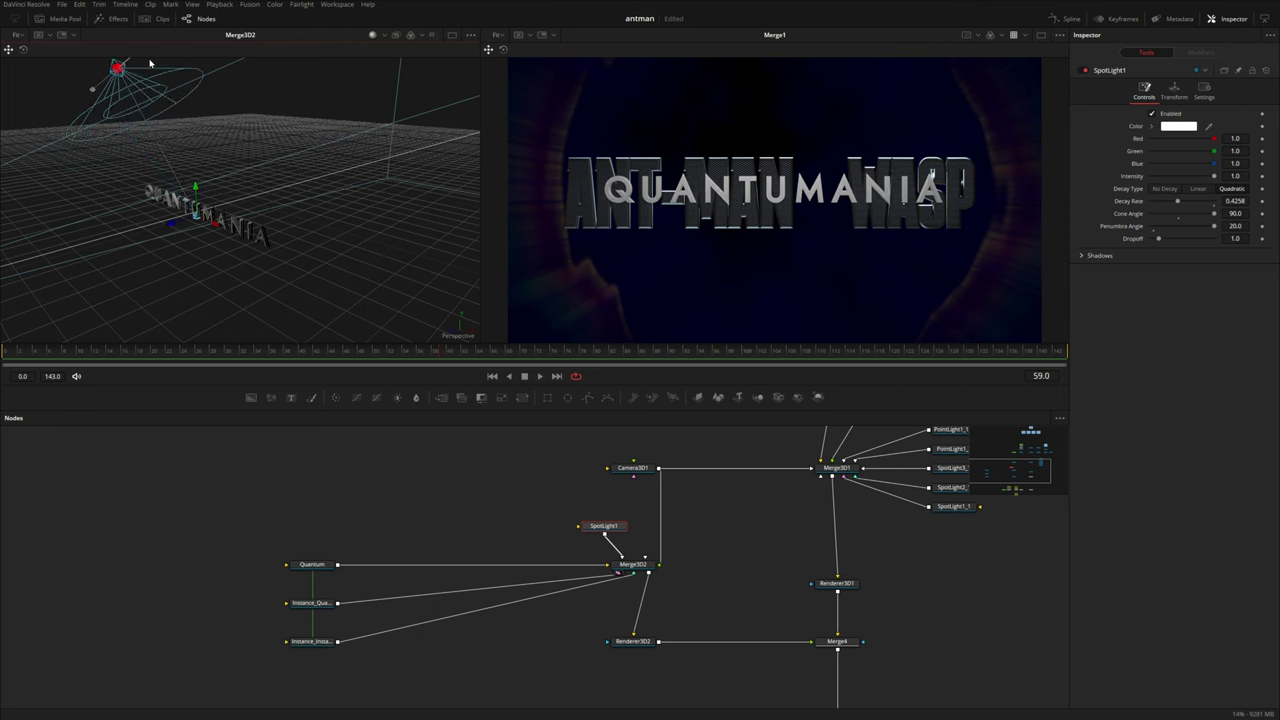
# Step: Add a Replace Material 3D node after Instance_Quantum and paste a copy of it after Instance_Instance_Quantum
pyautogui.click(313, 565)
pyautogui.click(312, 603)
pyautogui.hotkey('shift', 'space')
pyautogui.write('replac')
pyautogui.press('Return')
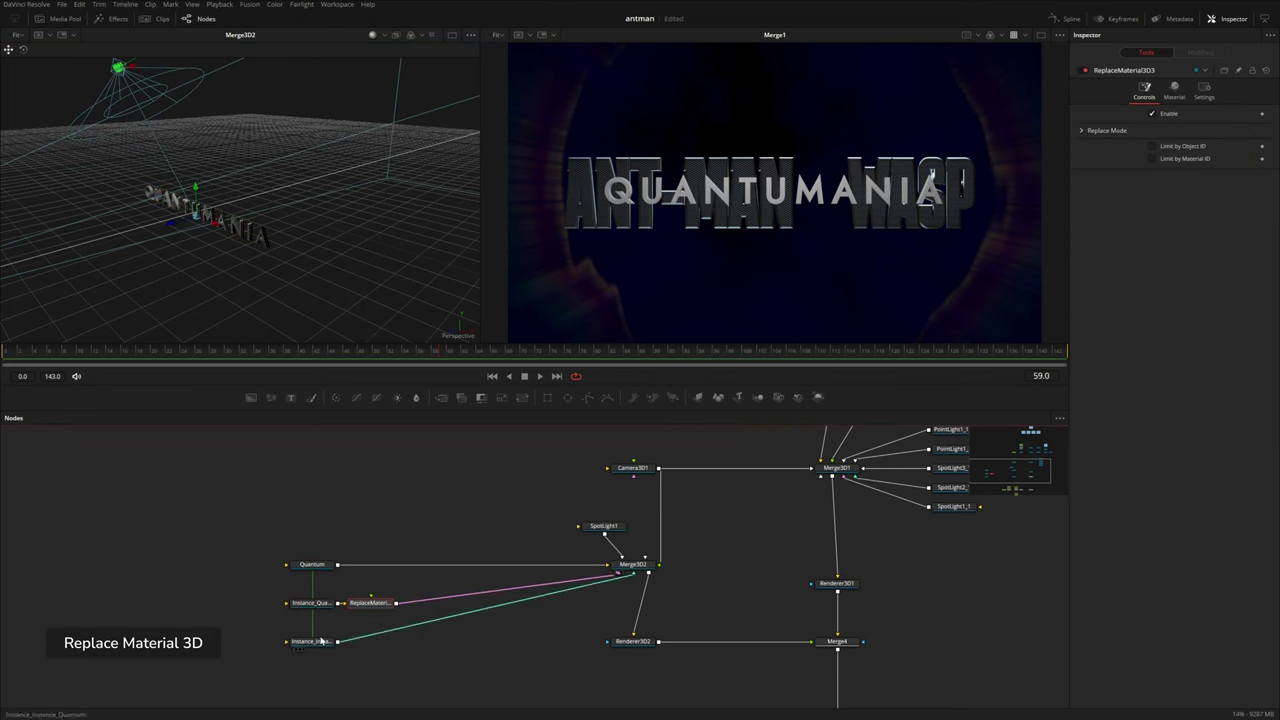
pyautogui.click(318, 643)
pyautogui.hotkey('ctrl', 'v')
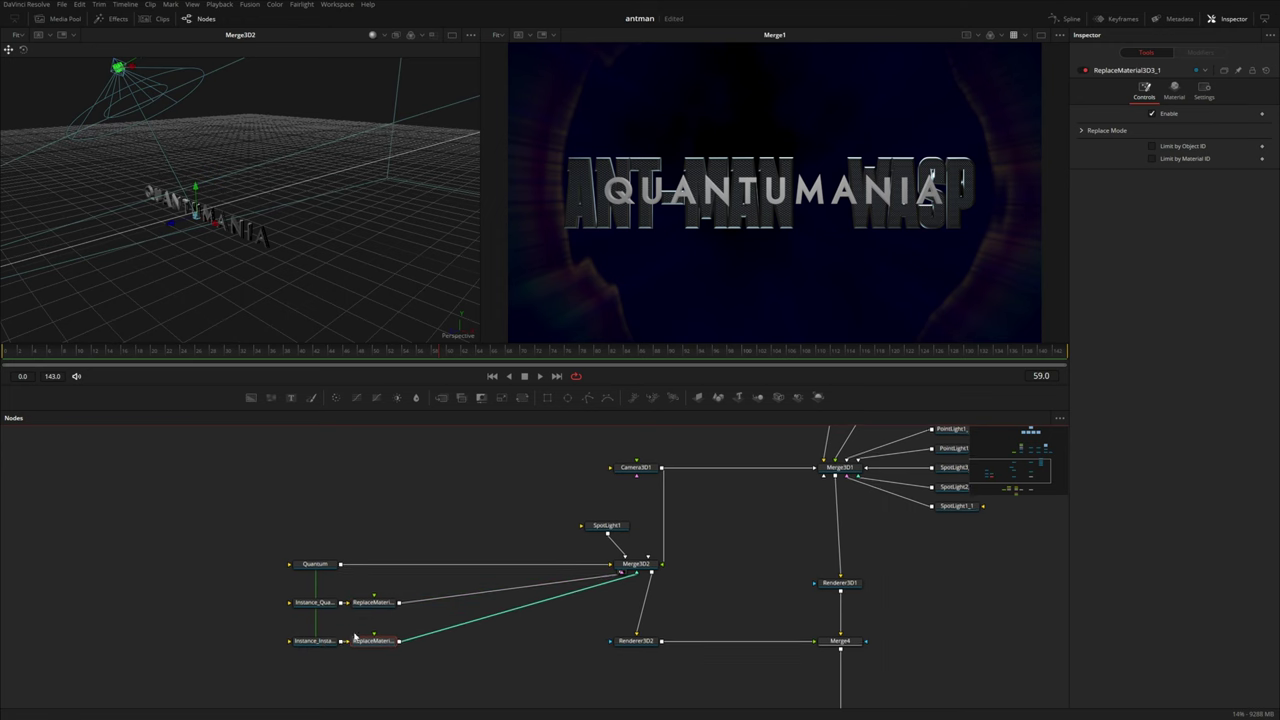
# Step: Paste a copy of the HDRI image node beside the QUANTUMANIA text nodes
pyautogui.scroll(-10, 600, 530)
pyautogui.click(632, 458)
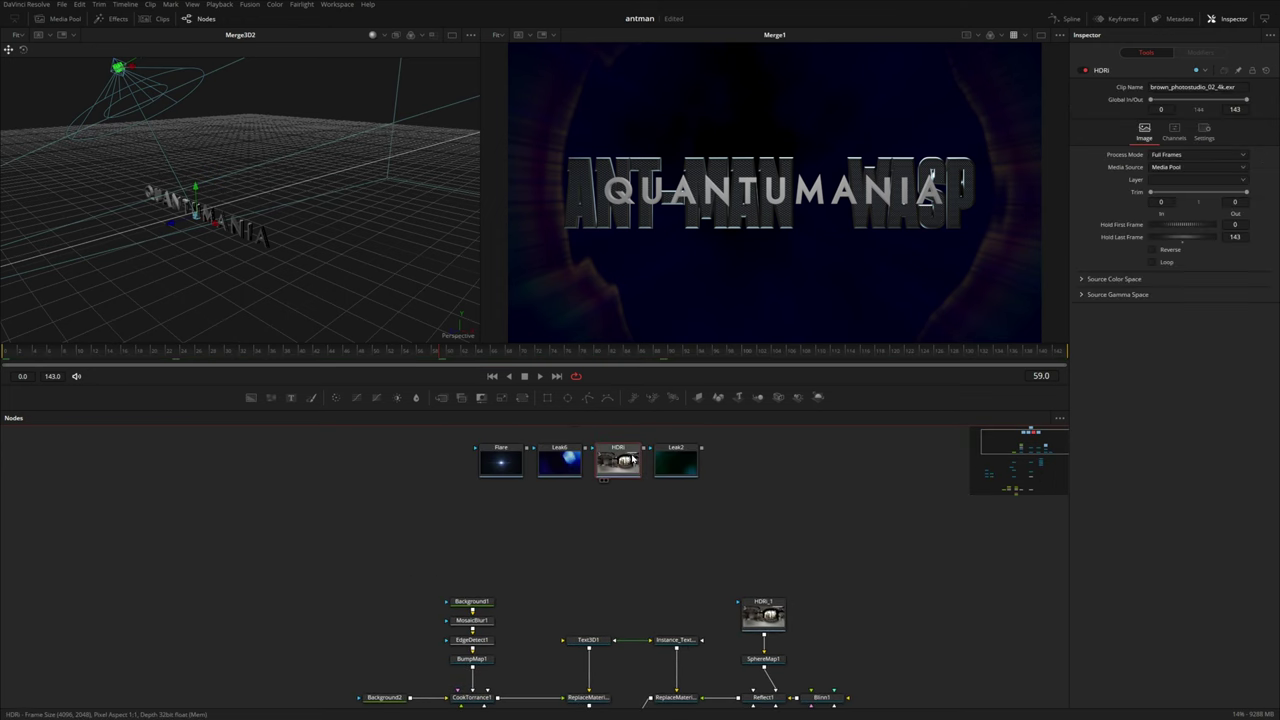
pyautogui.scroll(10, 666, 543)
pyautogui.hotkey('ctrl', 'v')
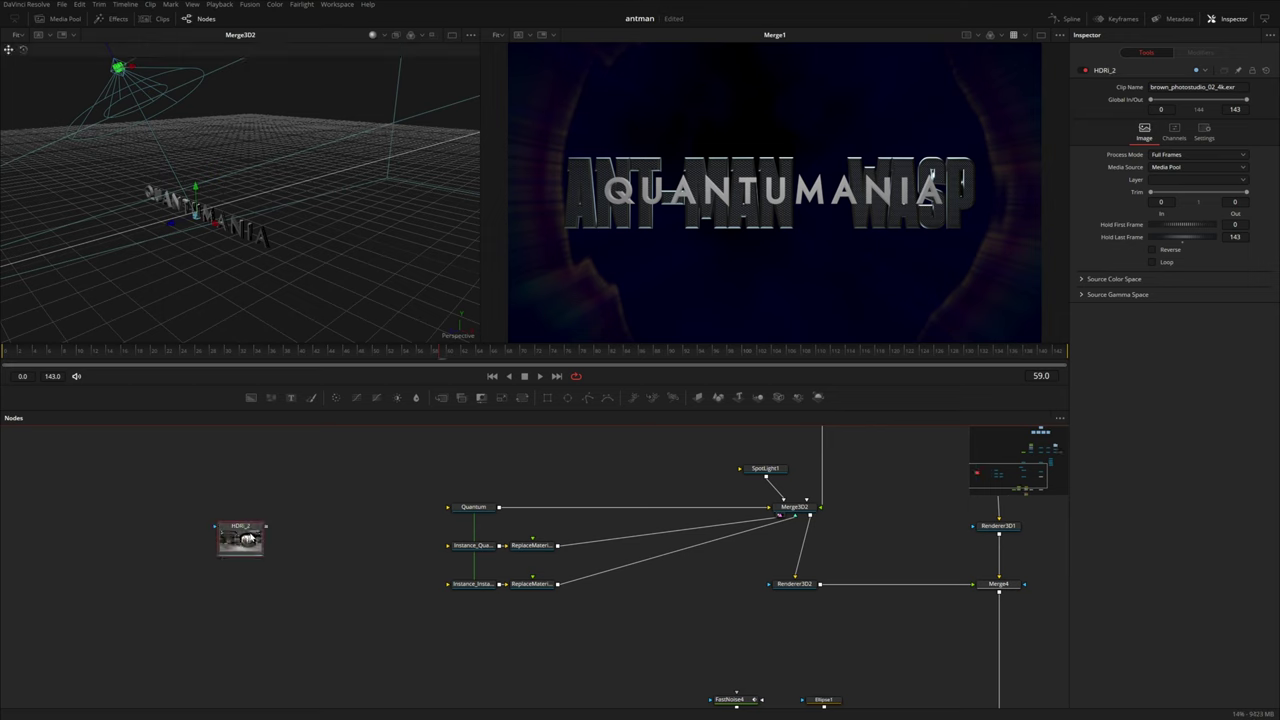
pyautogui.moveTo(240, 540); pyautogui.dragTo(184, 540)
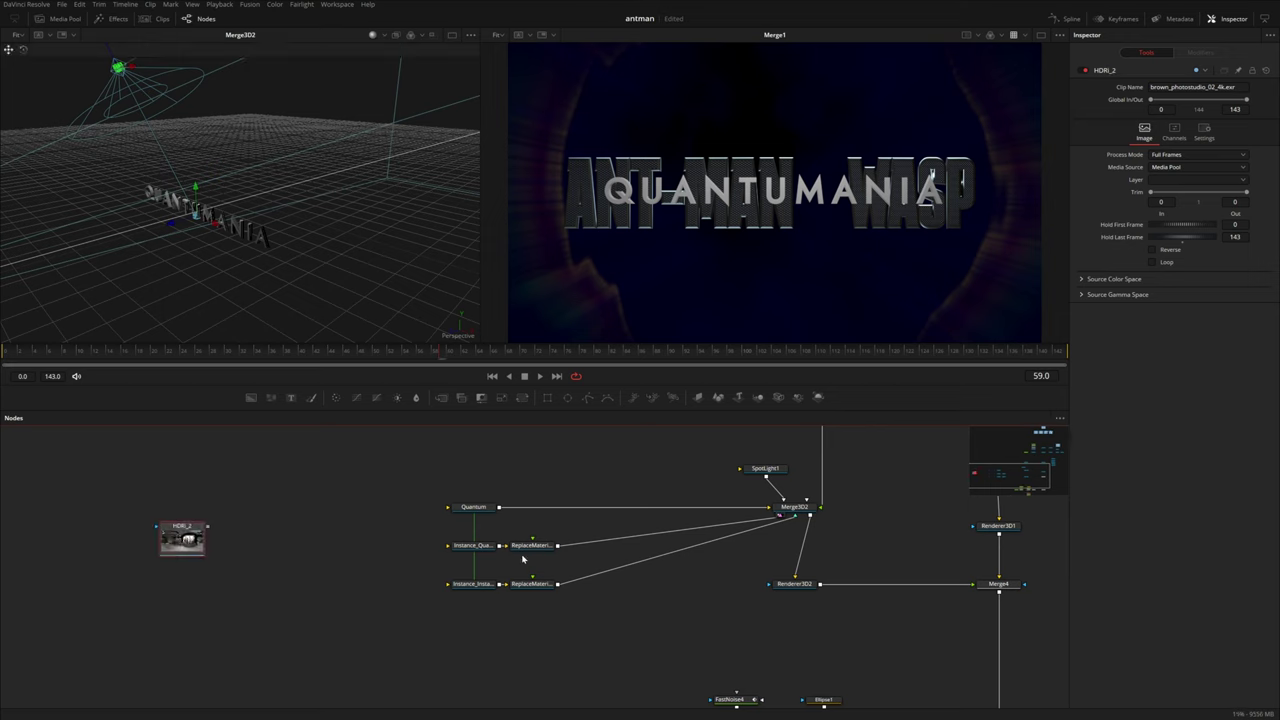
pyautogui.click(529, 608)
pyautogui.hotkey('shift', 'space')
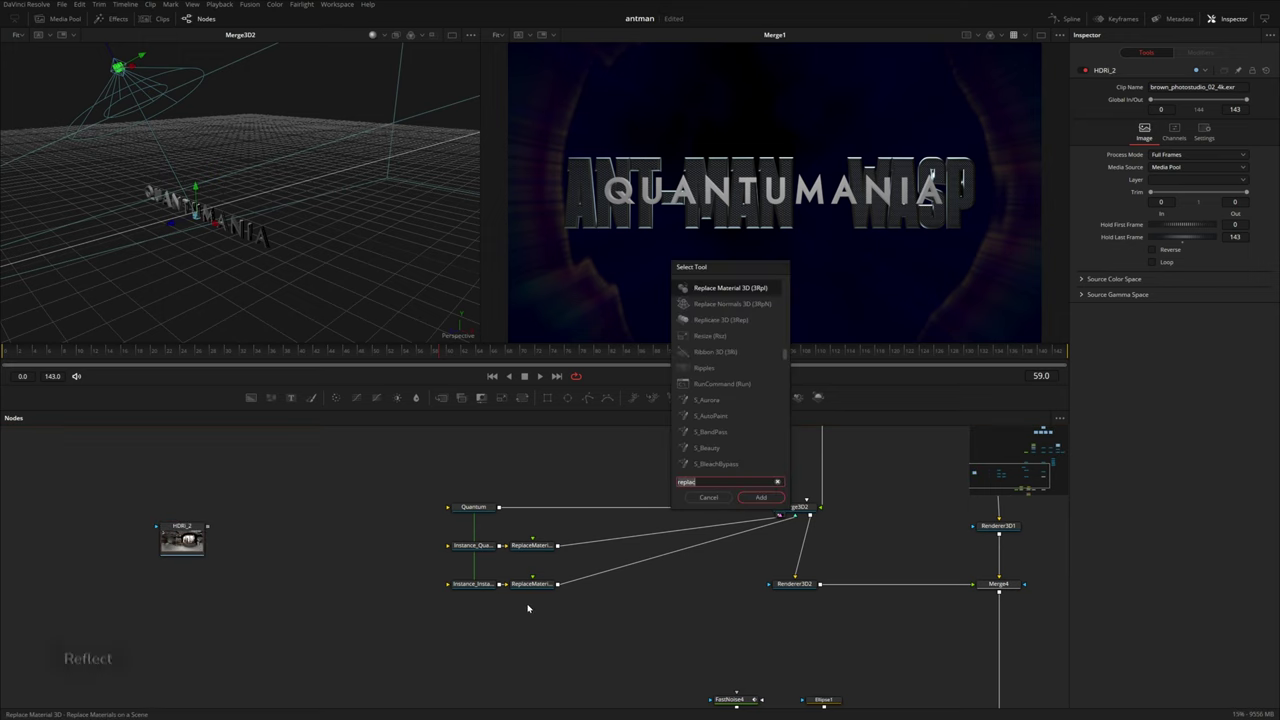
pyautogui.write('re')
pyautogui.press('Return')
pyautogui.moveTo(536, 605); pyautogui.dragTo(535, 618)
pyautogui.hotkey('ctrl', 'z')
pyautogui.hotkey('ctrl', 'z')
# Step: Add a Reflect node to the lower Replace Material node's material input, and connect a copy to the upper one
pyautogui.hotkey('shift', 'space')
pyautogui.write('refl')
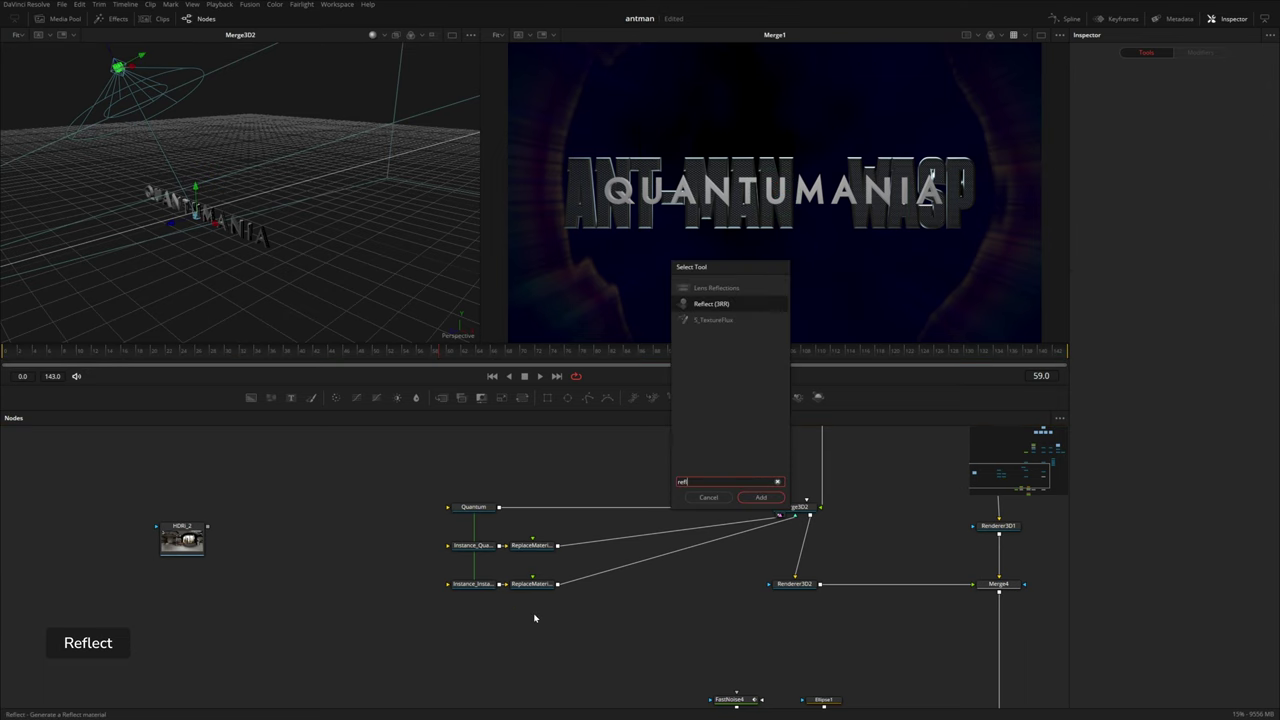
pyautogui.press('Return')
pyautogui.moveTo(541, 591); pyautogui.dragTo(541, 592)
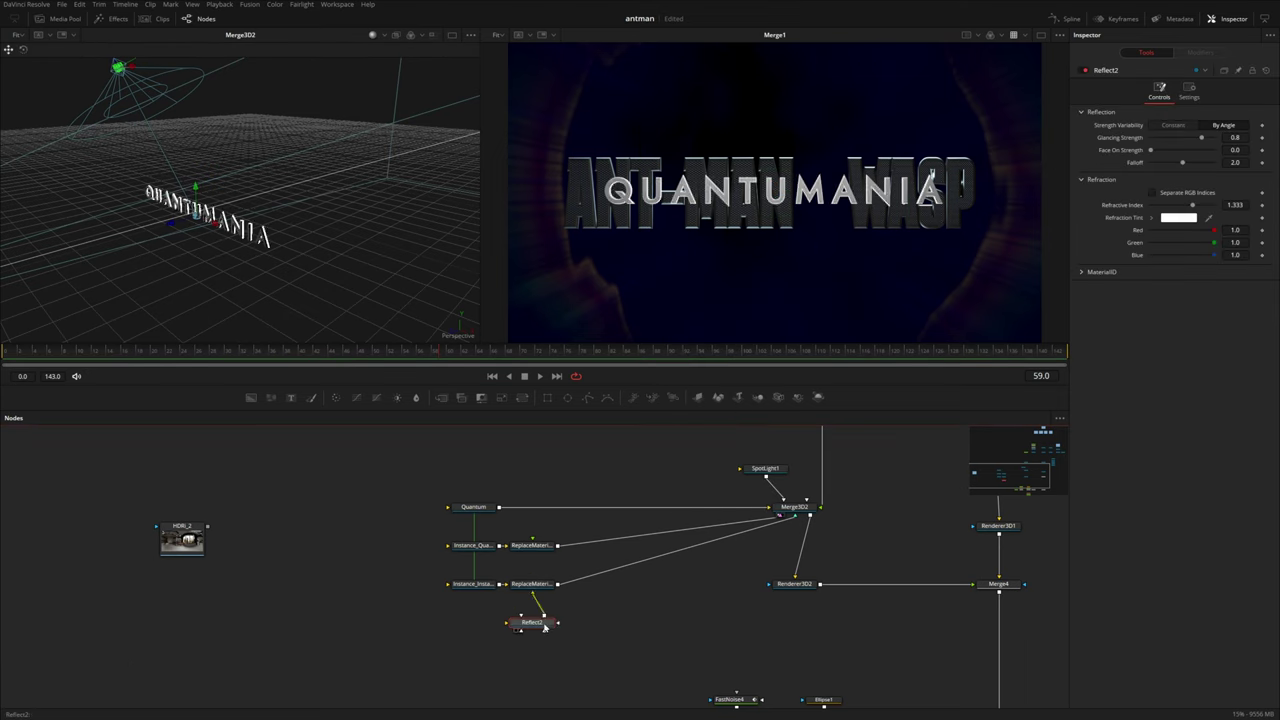
pyautogui.hotkey('ctrl', 'v')
pyautogui.moveTo(544, 478); pyautogui.dragTo(534, 550)
pyautogui.moveTo(533, 635); pyautogui.dragTo(533, 654)
# Step: Add a SphereMap after HDRI_2, connect it to Reflect2_1 and place it beside that node
pyautogui.click(182, 540)
pyautogui.hotkey('shift', 'space')
pyautogui.write('reflsph')
pyautogui.press('Return')
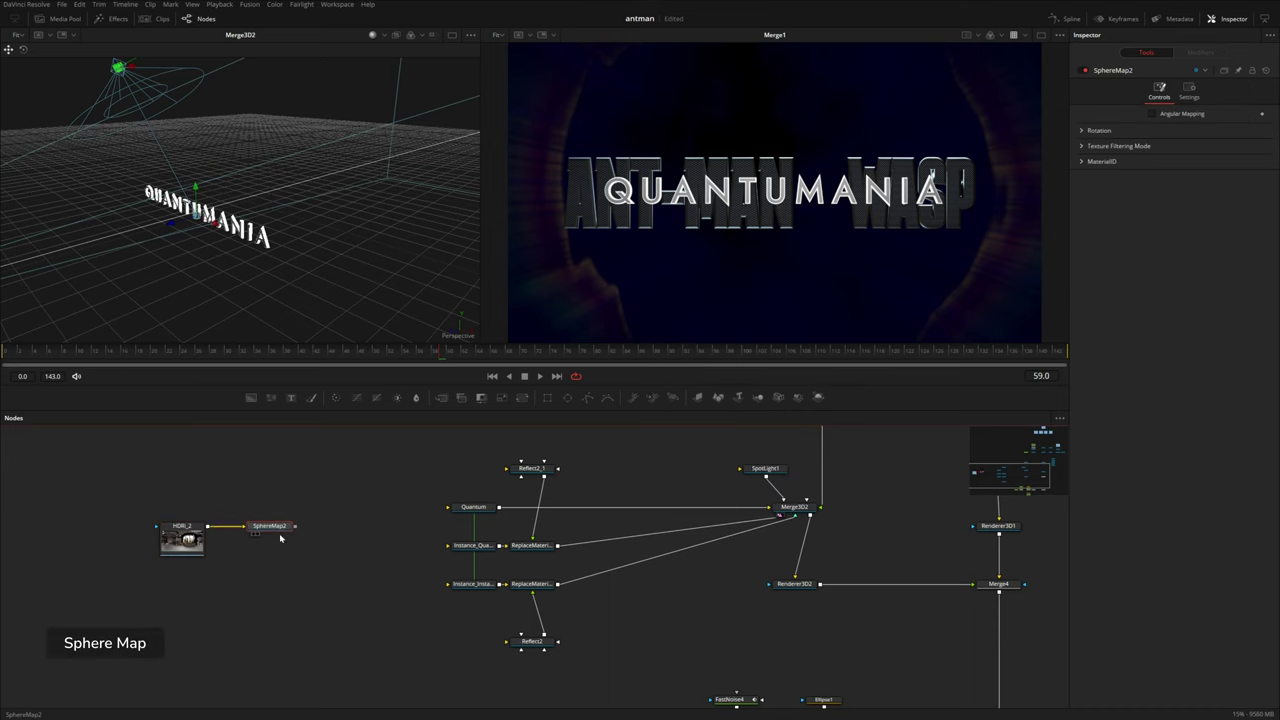
pyautogui.moveTo(325, 530); pyautogui.dragTo(578, 490)
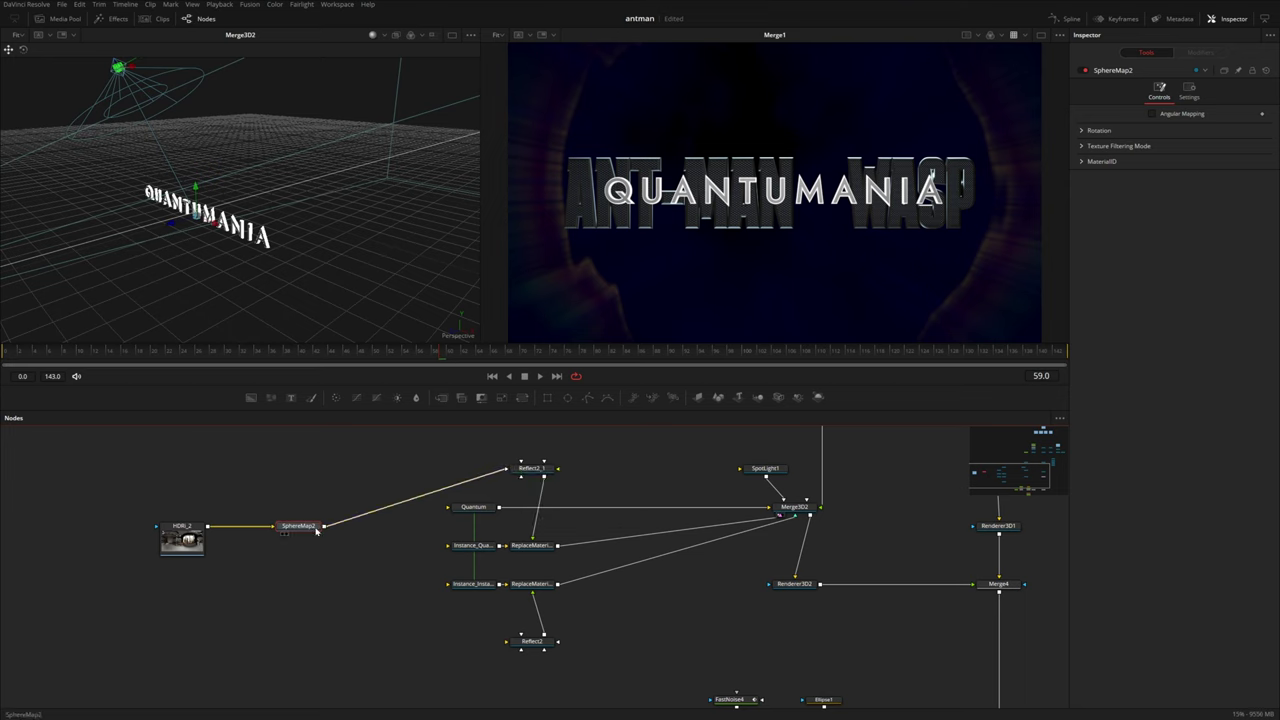
pyautogui.moveTo(299, 527); pyautogui.dragTo(415, 469)
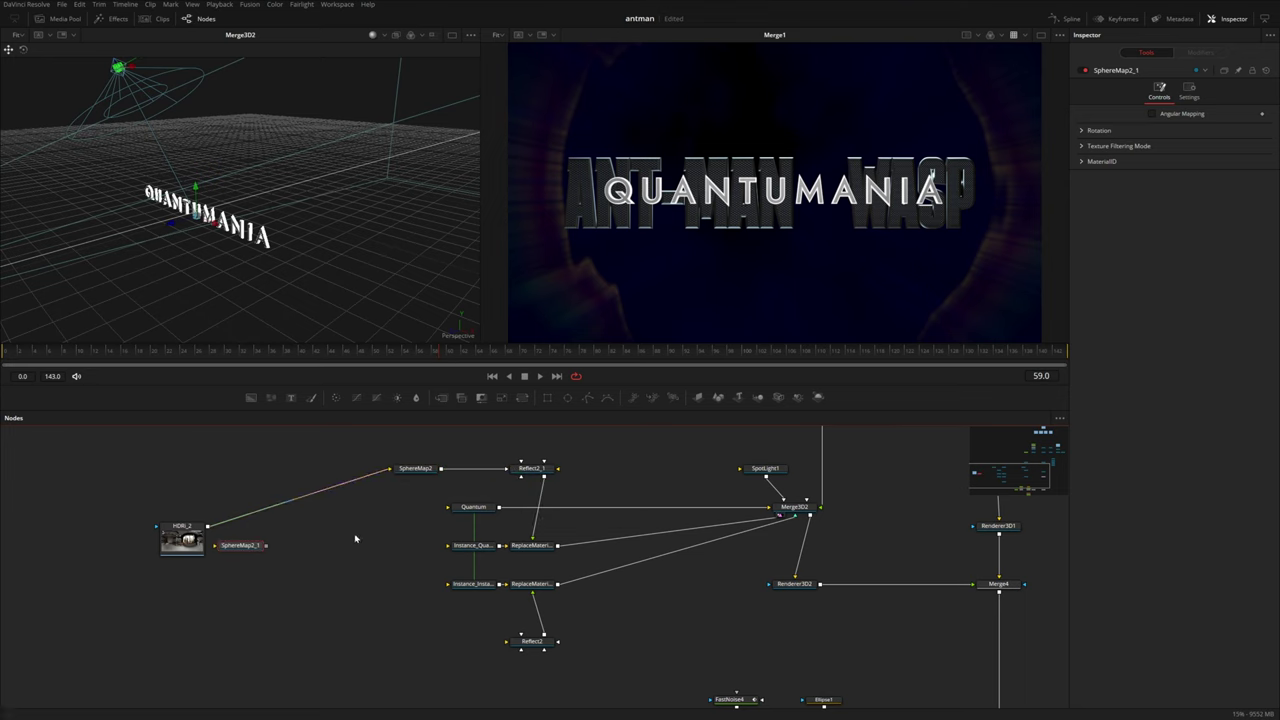
# Step: Duplicate the SphereMap for the lower branch, linking HDRI_2 through it to Reflect2
pyautogui.hotkey('ctrl', 'c')
pyautogui.hotkey('ctrl', 'v')
pyautogui.moveTo(387, 626); pyautogui.dragTo(387, 645)
pyautogui.moveTo(412, 641)
pyautogui.mouseDown()
pyautogui.moveTo(508, 642)
pyautogui.moveTo(417, 643)
pyautogui.mouseUp()
pyautogui.scroll(5, 214, 231)
pyautogui.moveTo(214, 231); pyautogui.dragTo(480, 425)
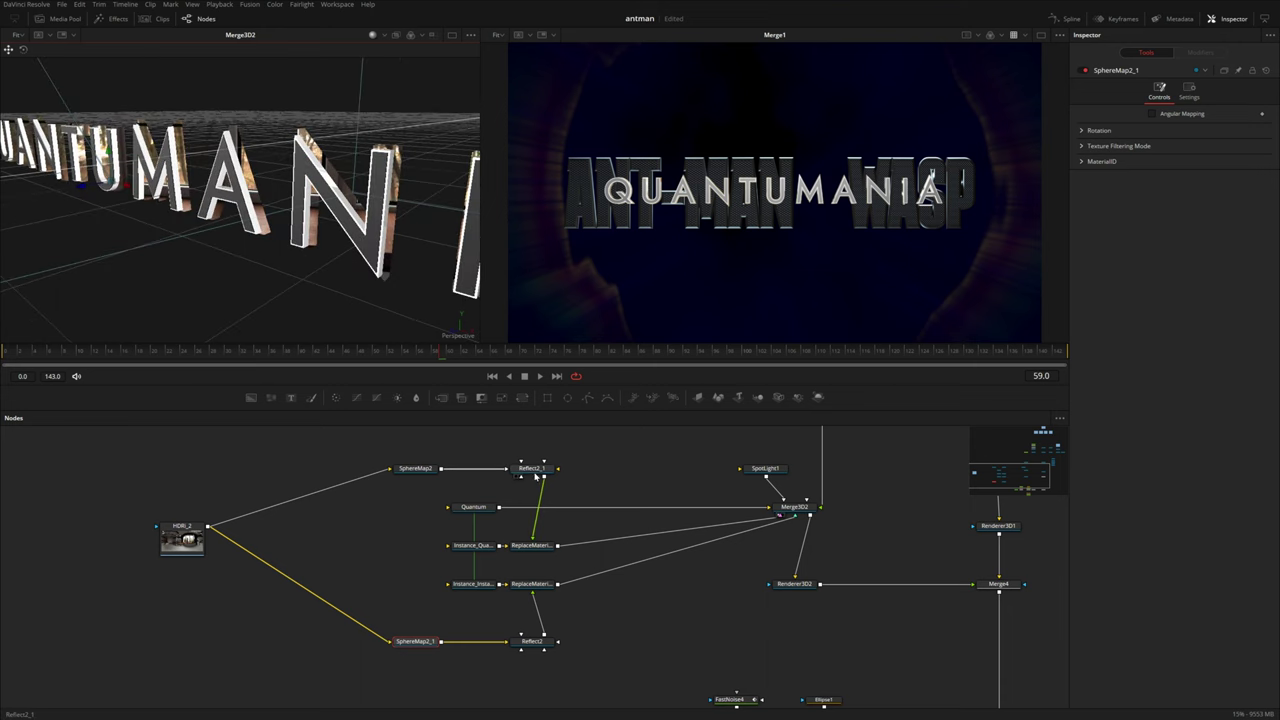
# Step: Set the Reflect2_1 material's reflection strength variability to Constant
pyautogui.click(537, 472)
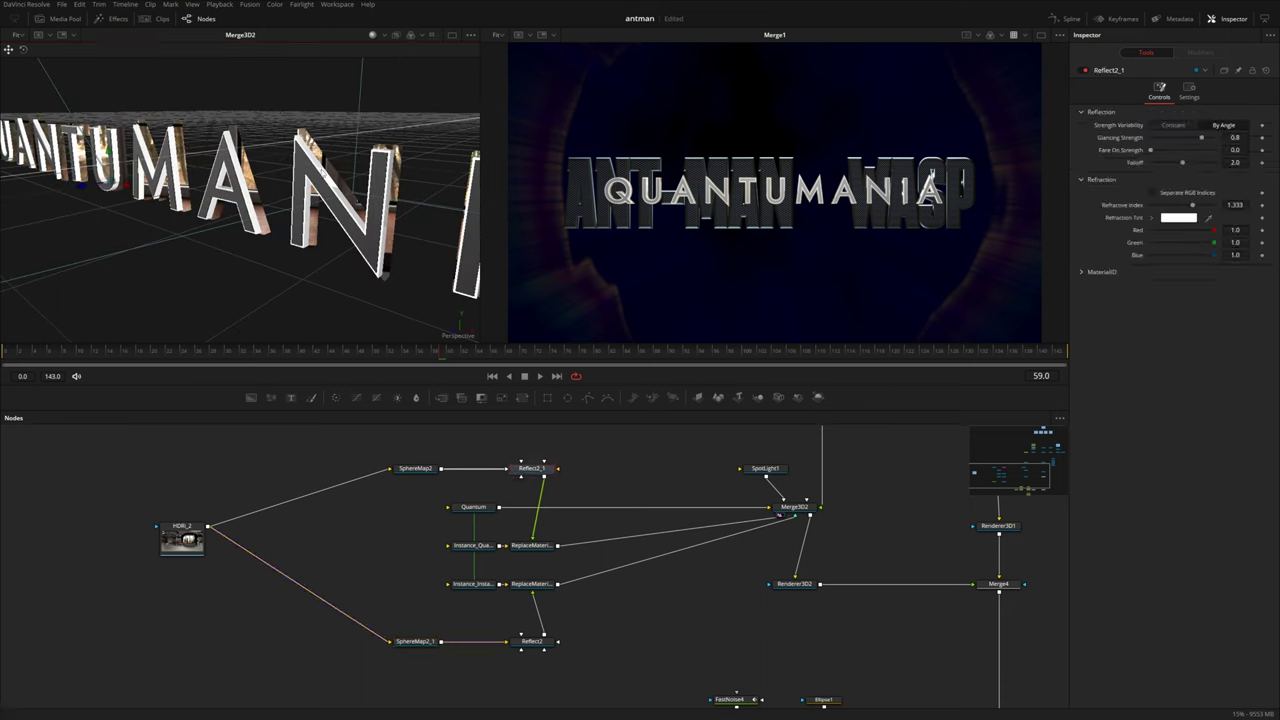
pyautogui.click(1164, 127)
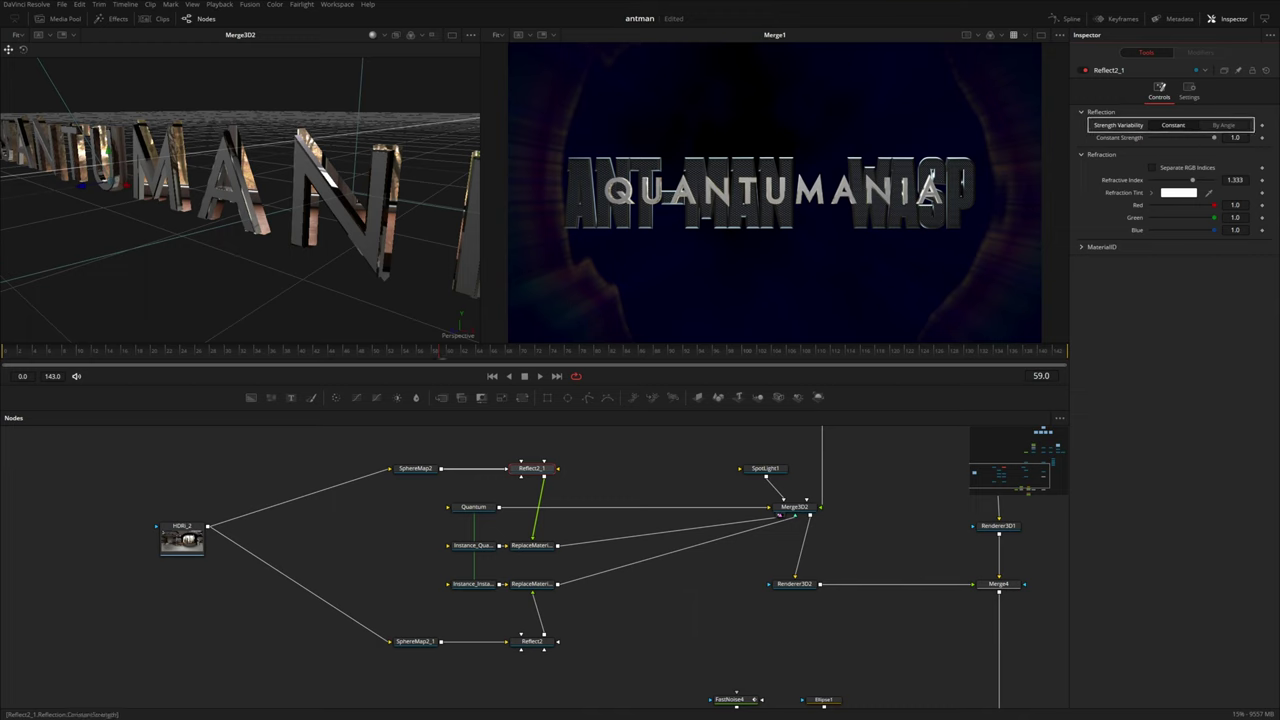
# Step: Insert a Color Corrector between HDRI_2 and SphereMap2, with gain about 1.76 and a full-strength blue tint
pyautogui.moveTo(323, 452); pyautogui.dragTo(298, 470)
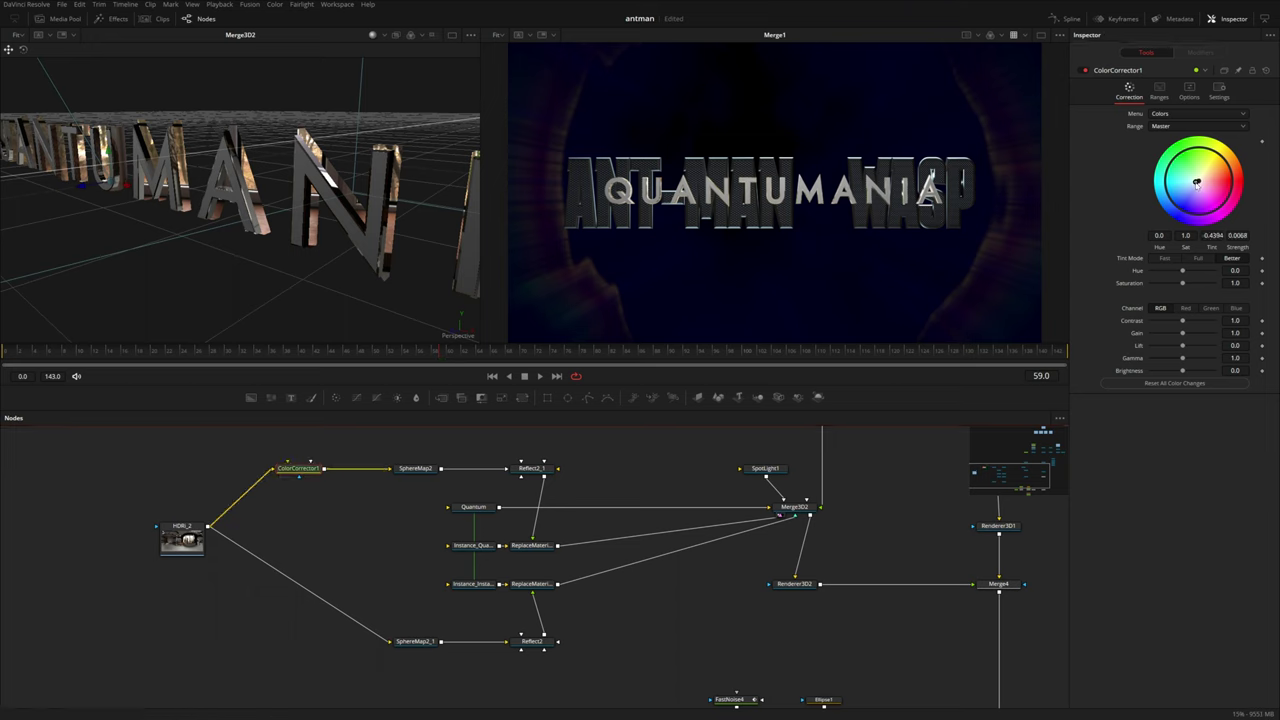
pyautogui.moveTo(1184, 336); pyautogui.dragTo(1190, 336)
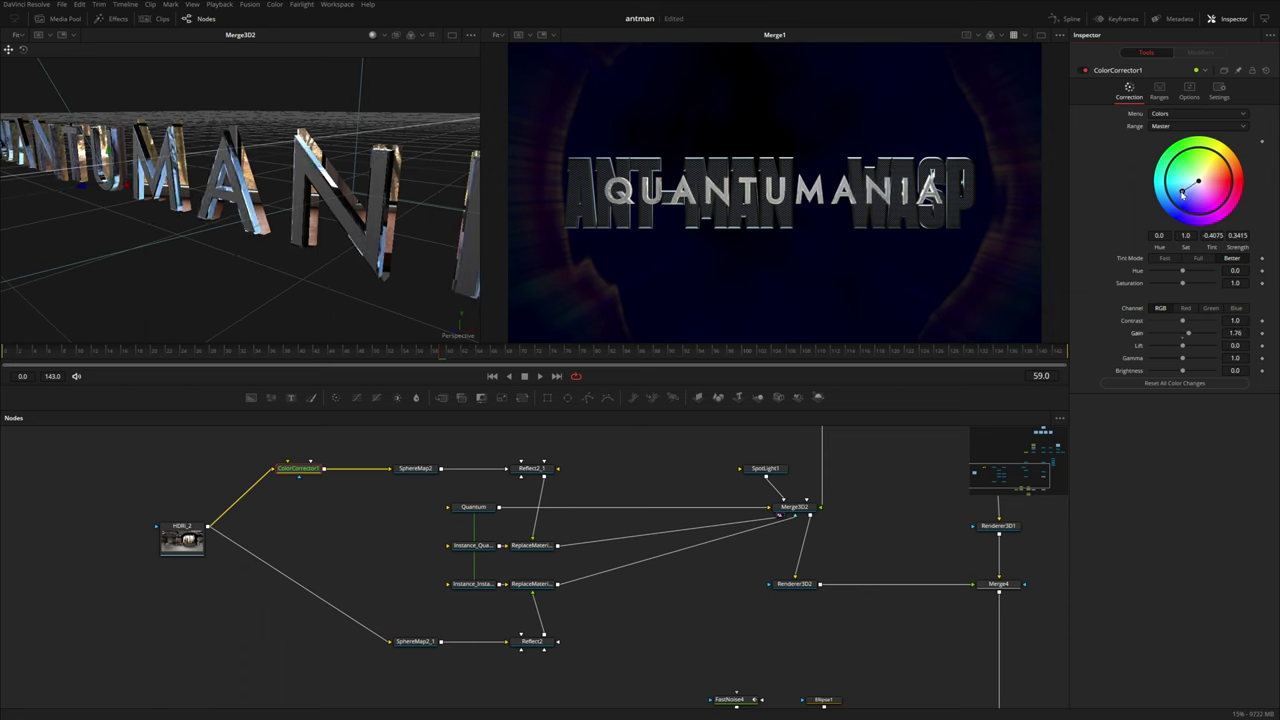
pyautogui.moveTo(1183, 193); pyautogui.dragTo(1170, 199)
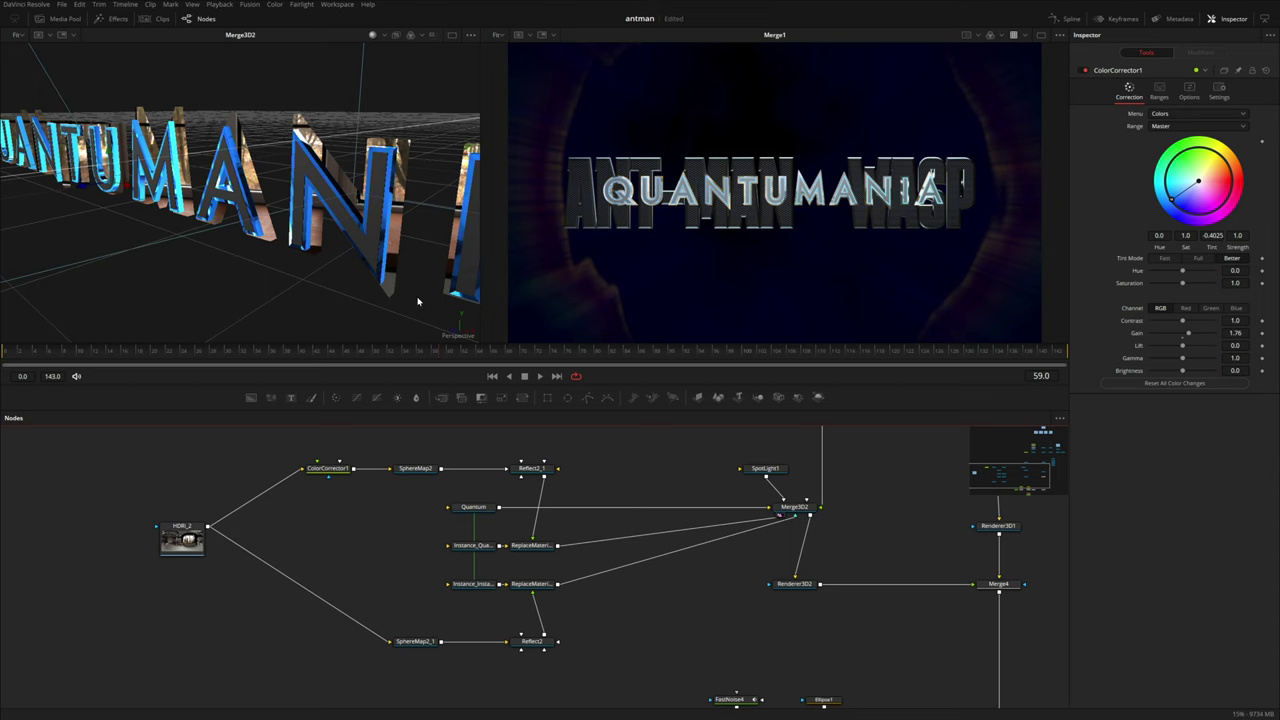
# Step: Add a Blinn material as Reflect2's background material and feed SphereMap2_1 into its reflection color material instead
pyautogui.hotkey('shift', 'space')
pyautogui.write('Blinn')
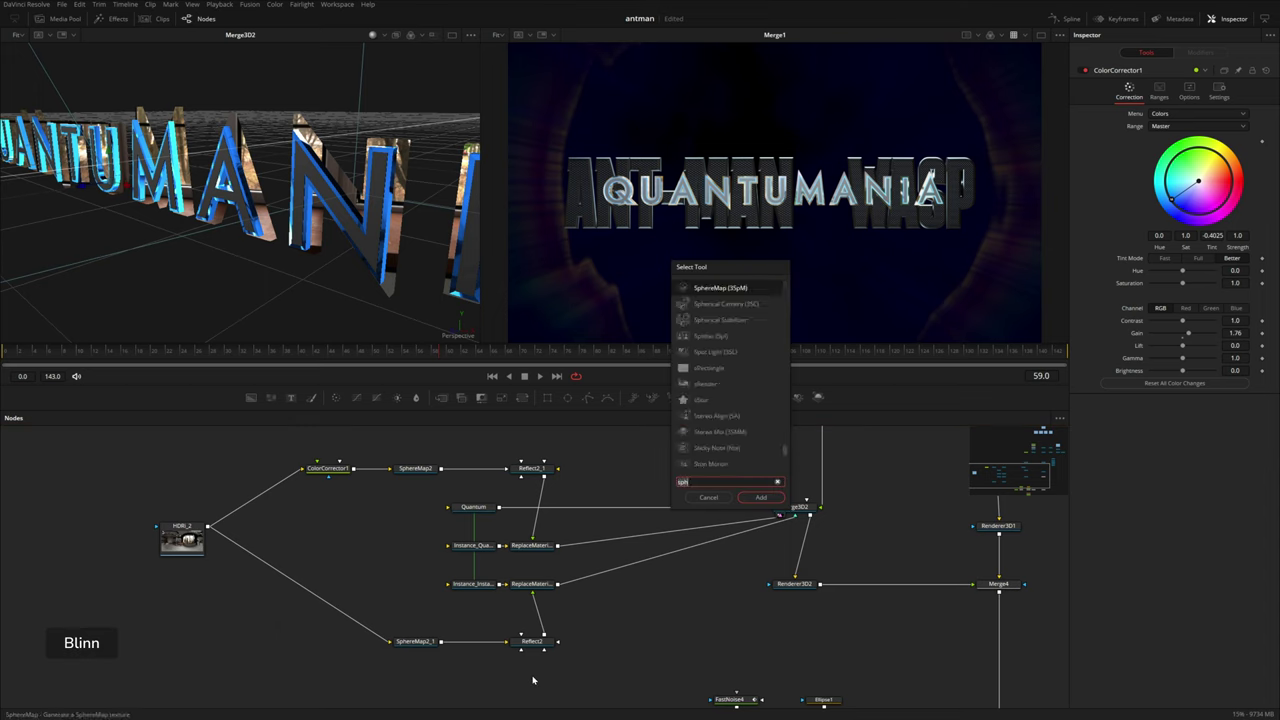
pyautogui.press('Return')
pyautogui.moveTo(557, 683); pyautogui.dragTo(533, 641)
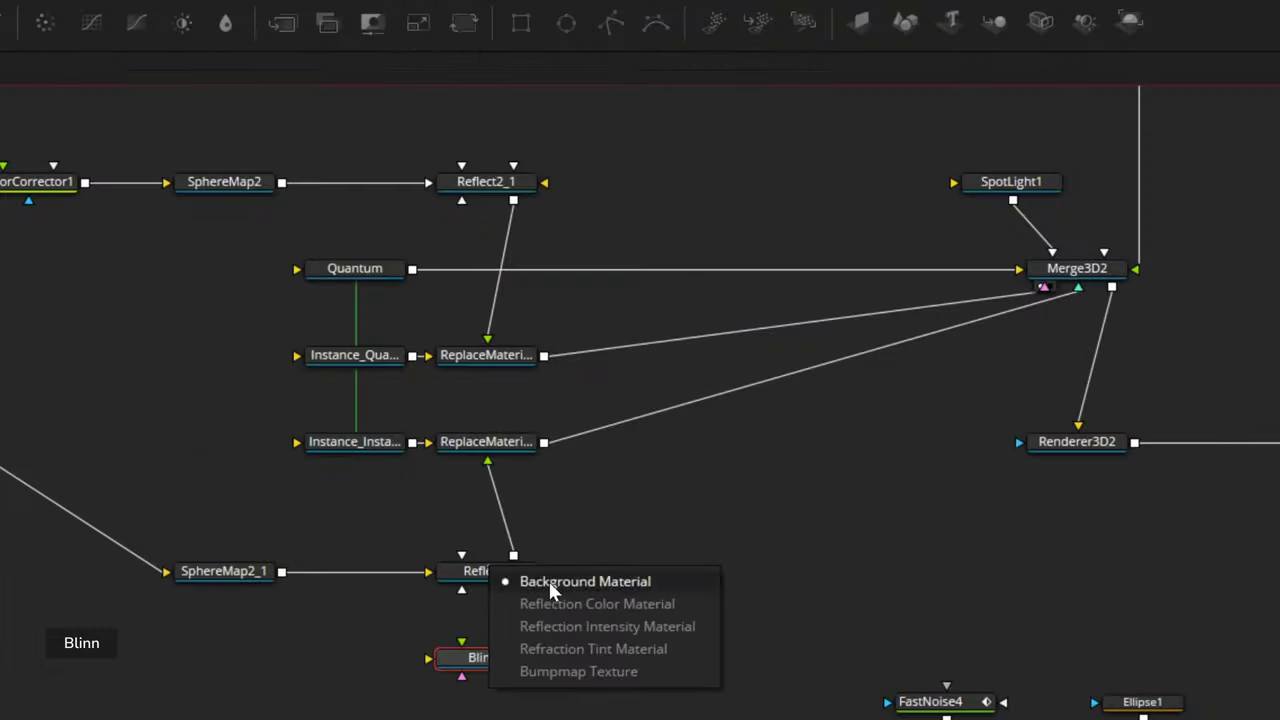
pyautogui.click(552, 592)
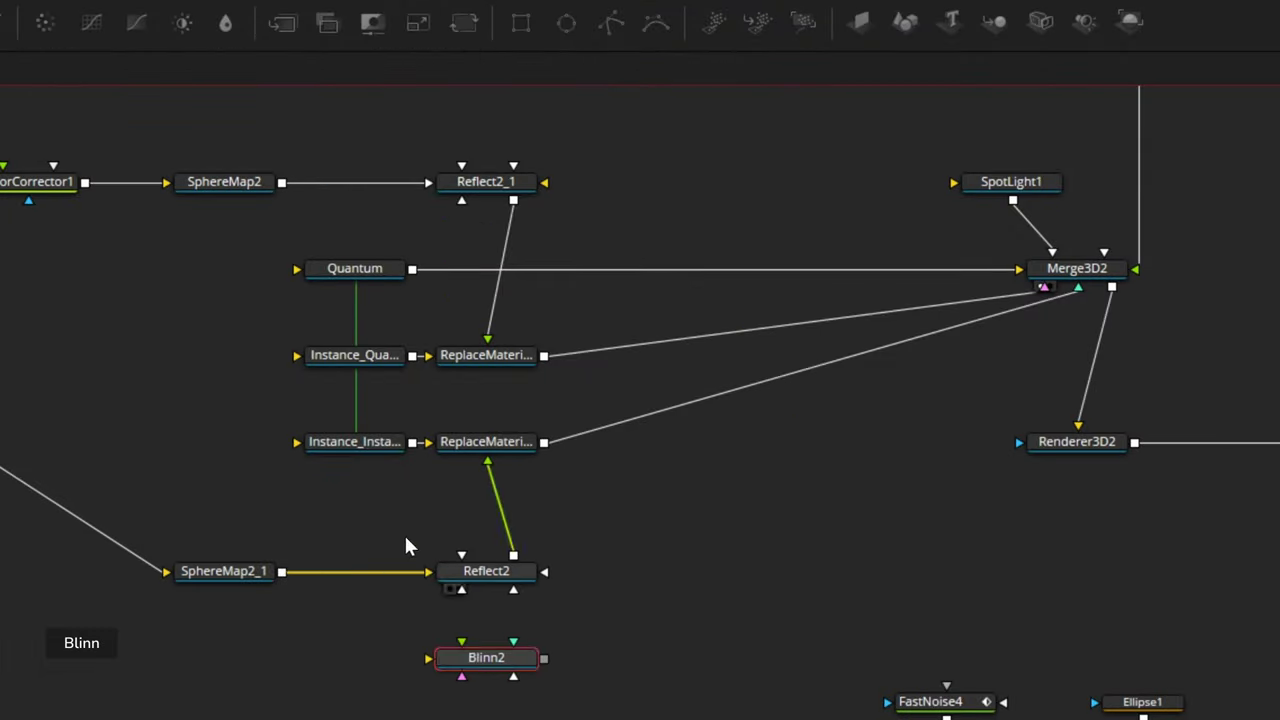
pyautogui.moveTo(421, 588); pyautogui.dragTo(482, 575)
pyautogui.click(572, 611)
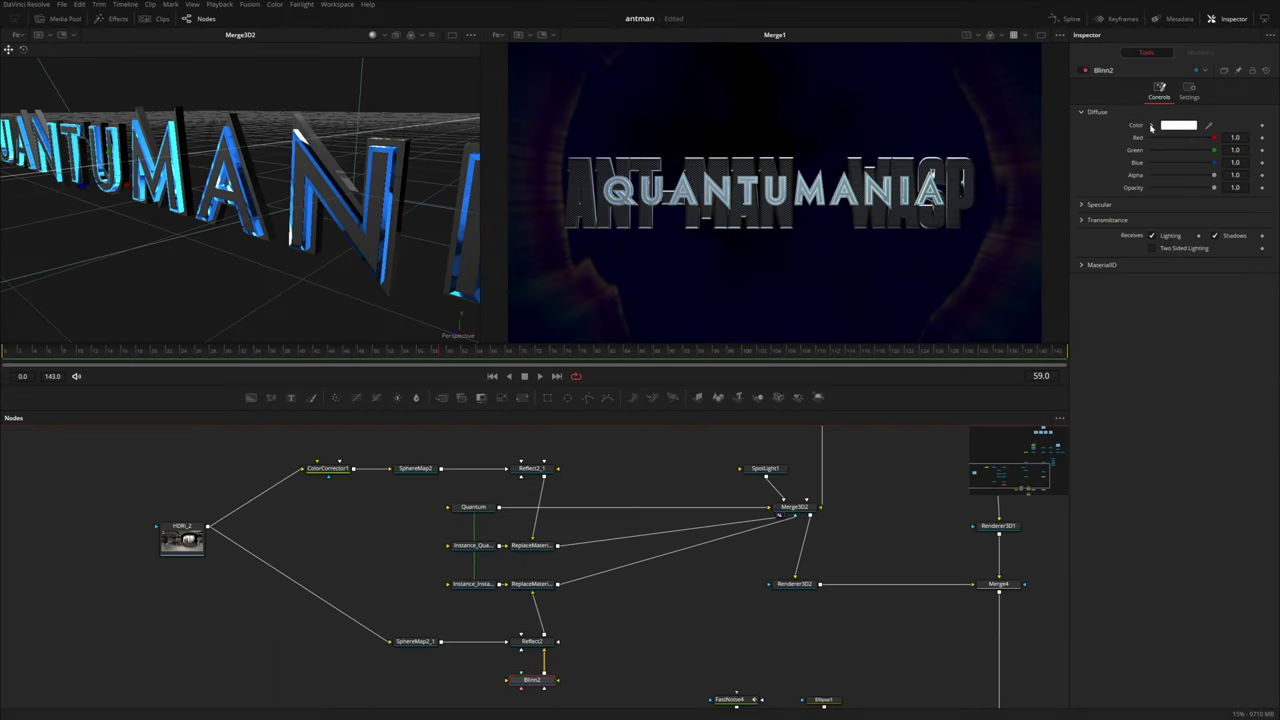
# Step: Set the Blinn2 material's diffuse color to black
pyautogui.click(1151, 127)
pyautogui.moveTo(1156, 180); pyautogui.dragTo(1120, 231)
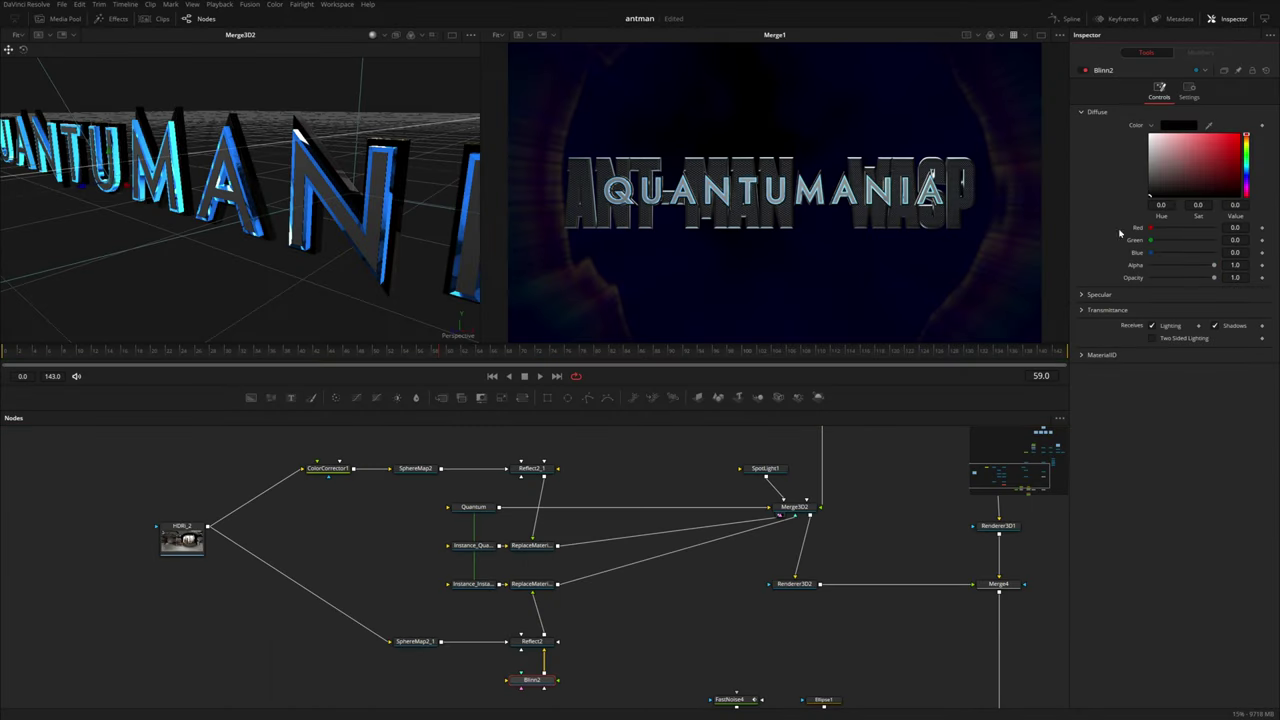
# Step: Copy ColorCorrector1 between HDRI_2 and SphereMap2_1, reset the copy's gain to 1.0 and lower its gamma to about 0.66
pyautogui.click(327, 468)
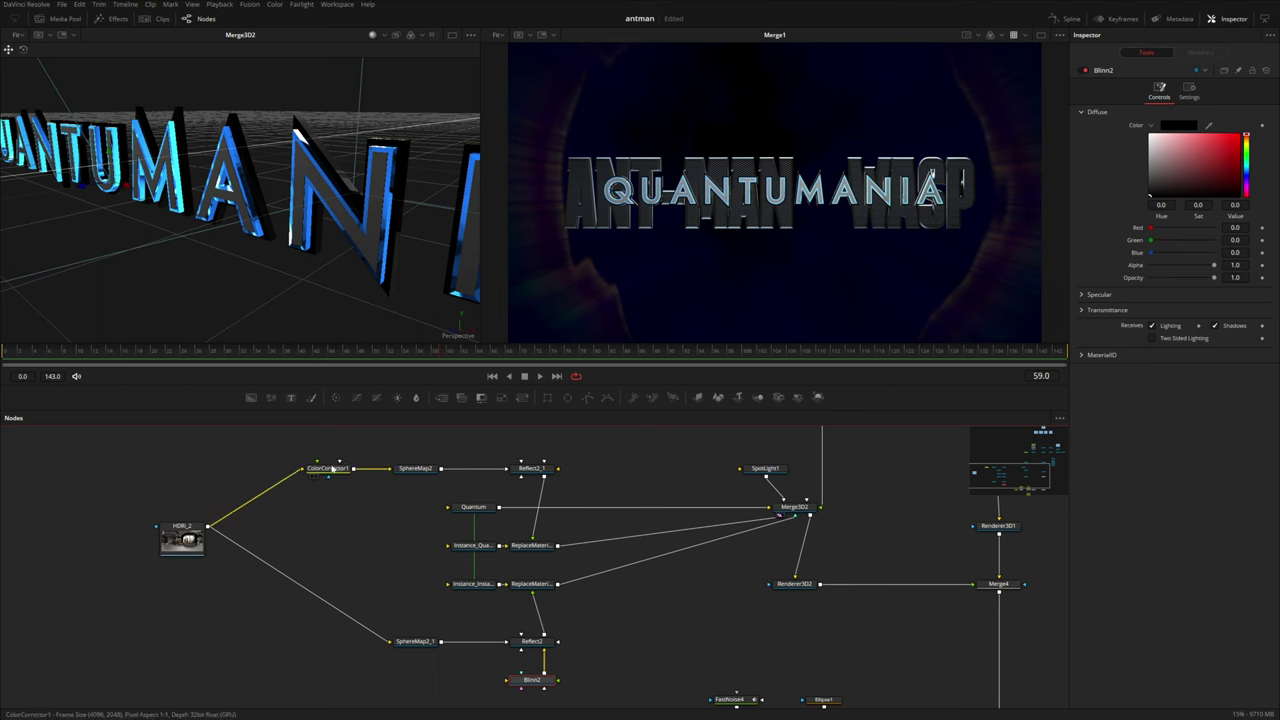
pyautogui.click(301, 585)
pyautogui.hotkey('ctrl', 'v')
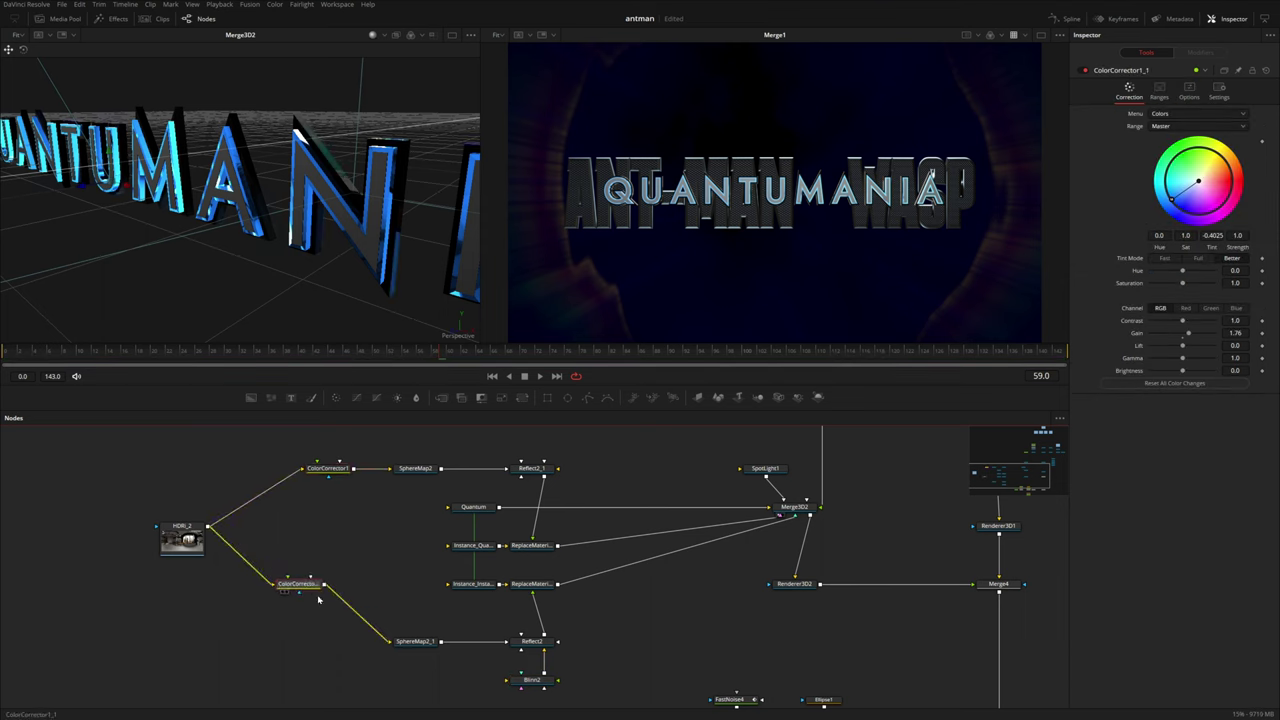
pyautogui.moveTo(303, 587); pyautogui.dragTo(329, 623)
pyautogui.doubleClick(1137, 335)
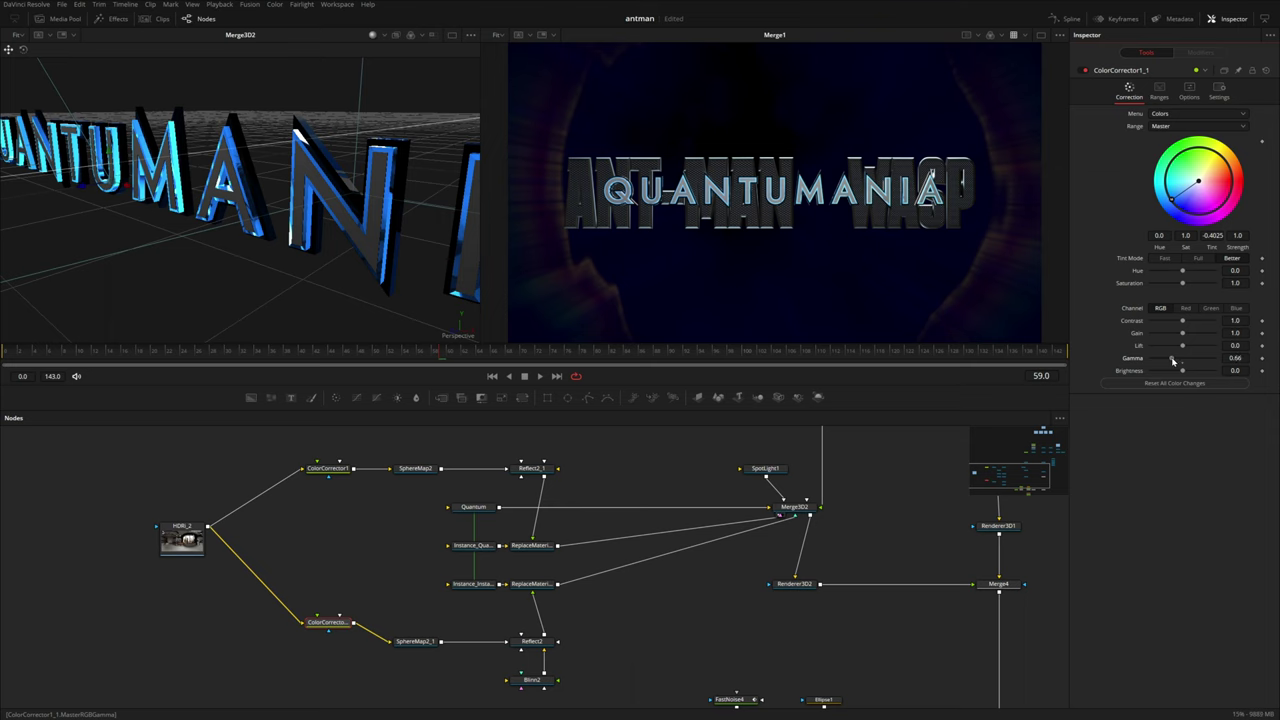
# Step: Change the Quantum text's material color to a very dark navy blue
pyautogui.click(473, 507)
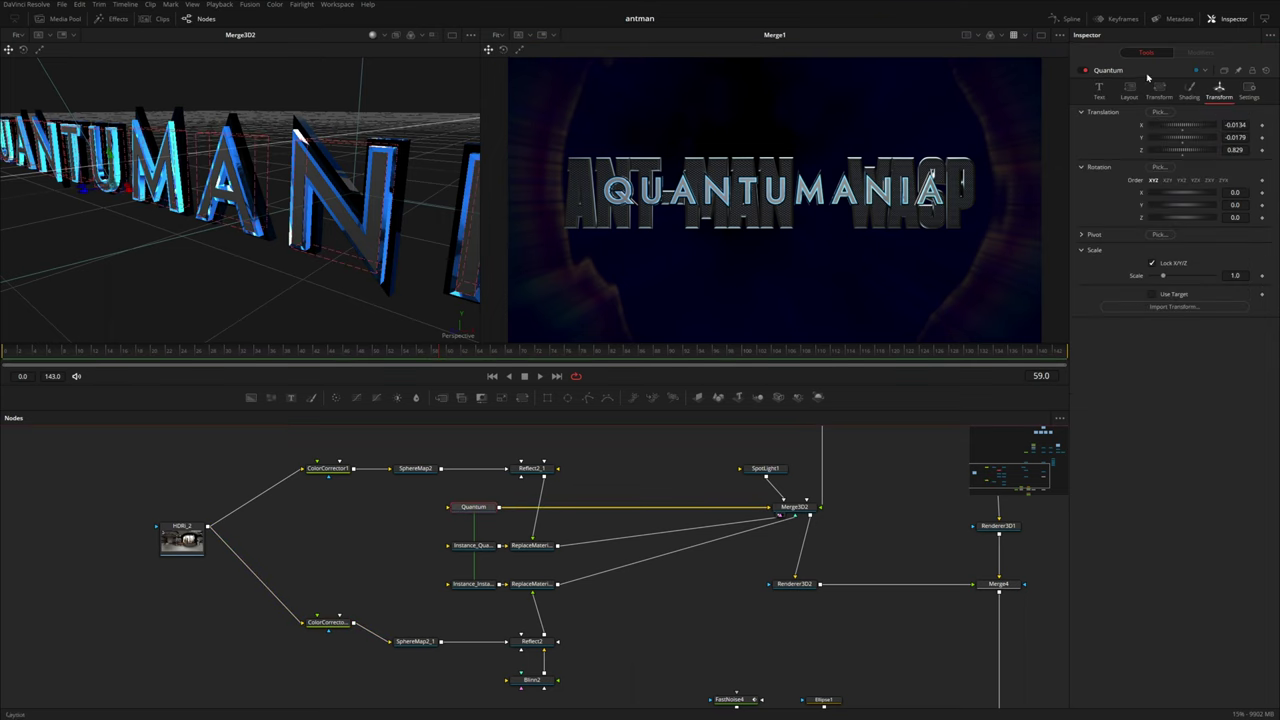
pyautogui.click(1189, 90)
pyautogui.click(1178, 186)
pyautogui.moveTo(1190, 217); pyautogui.dragTo(1214, 242)
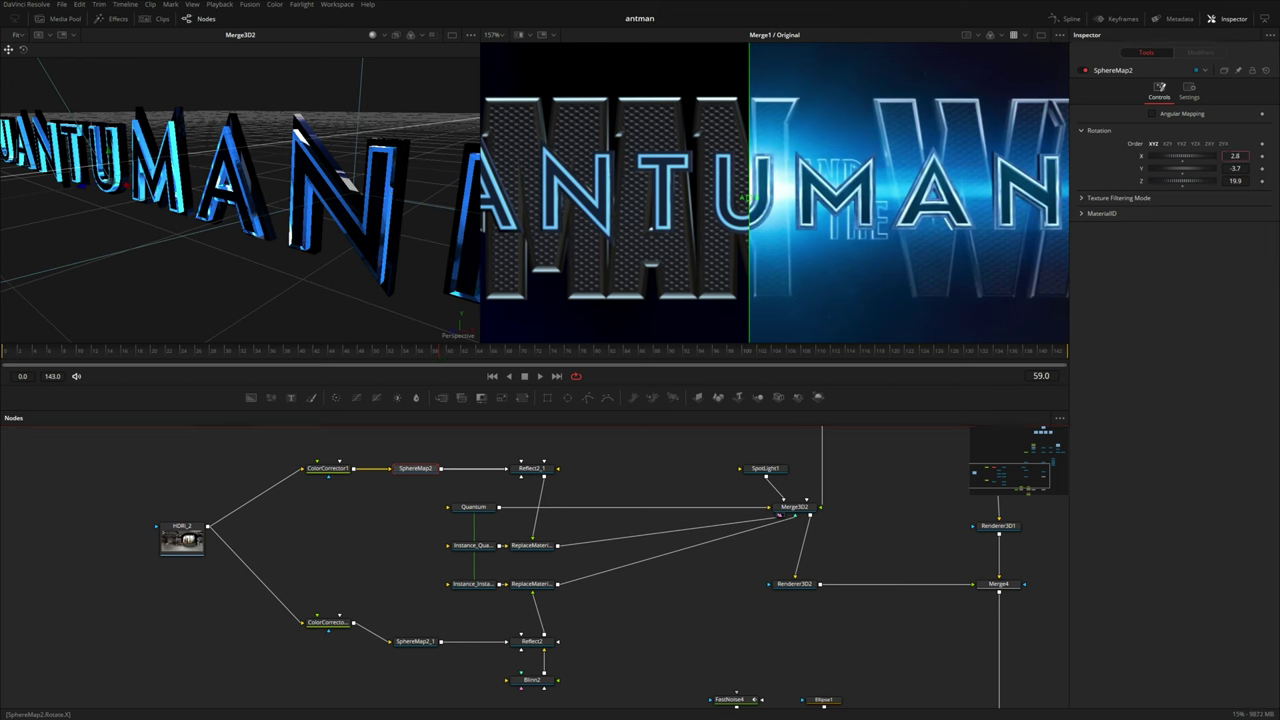
# Step: Rotate SphereMap2 to about -2.9 on X, adjust its Y and Z, and fine-tune SphereMap2_1's X rotation
pyautogui.moveTo(1235, 156); pyautogui.dragTo(1244, 156)
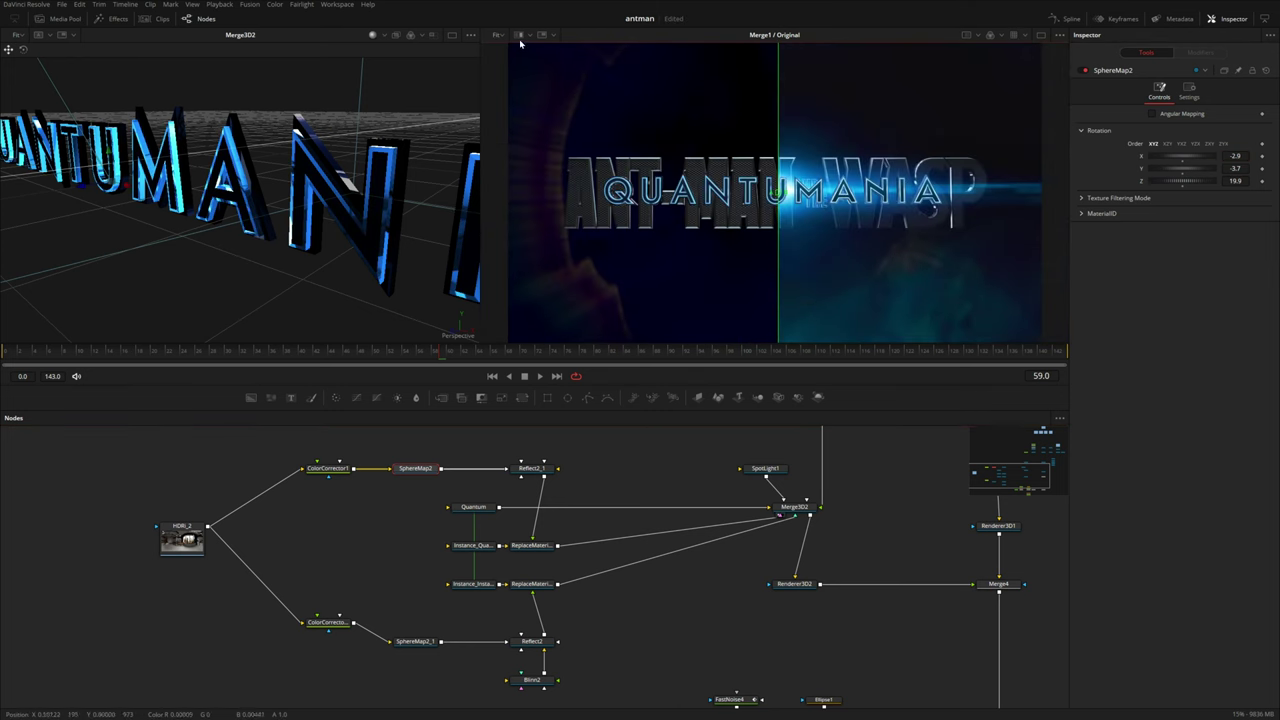
pyautogui.click(518, 36)
pyautogui.scroll(2, 777, 206)
pyautogui.moveTo(1235, 169); pyautogui.dragTo(1272, 169)
pyautogui.moveTo(1235, 181); pyautogui.dragTo(1256, 181)
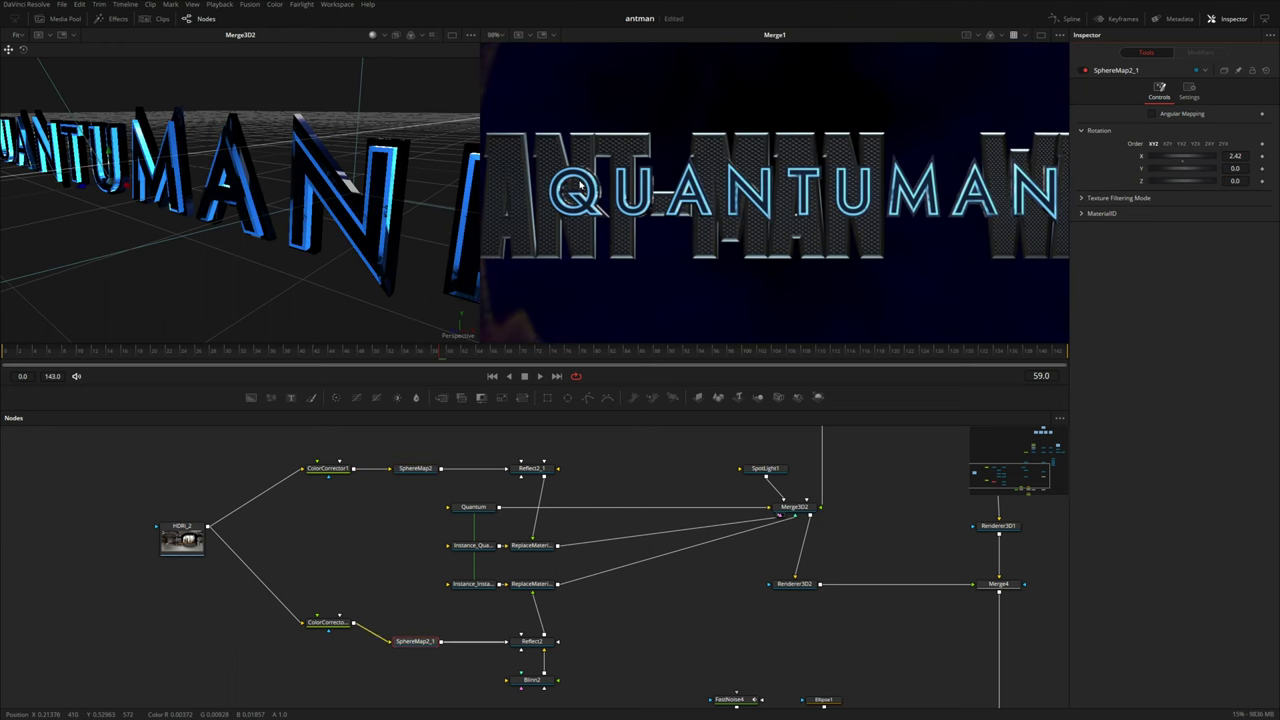
pyautogui.scroll(5, 580, 184)
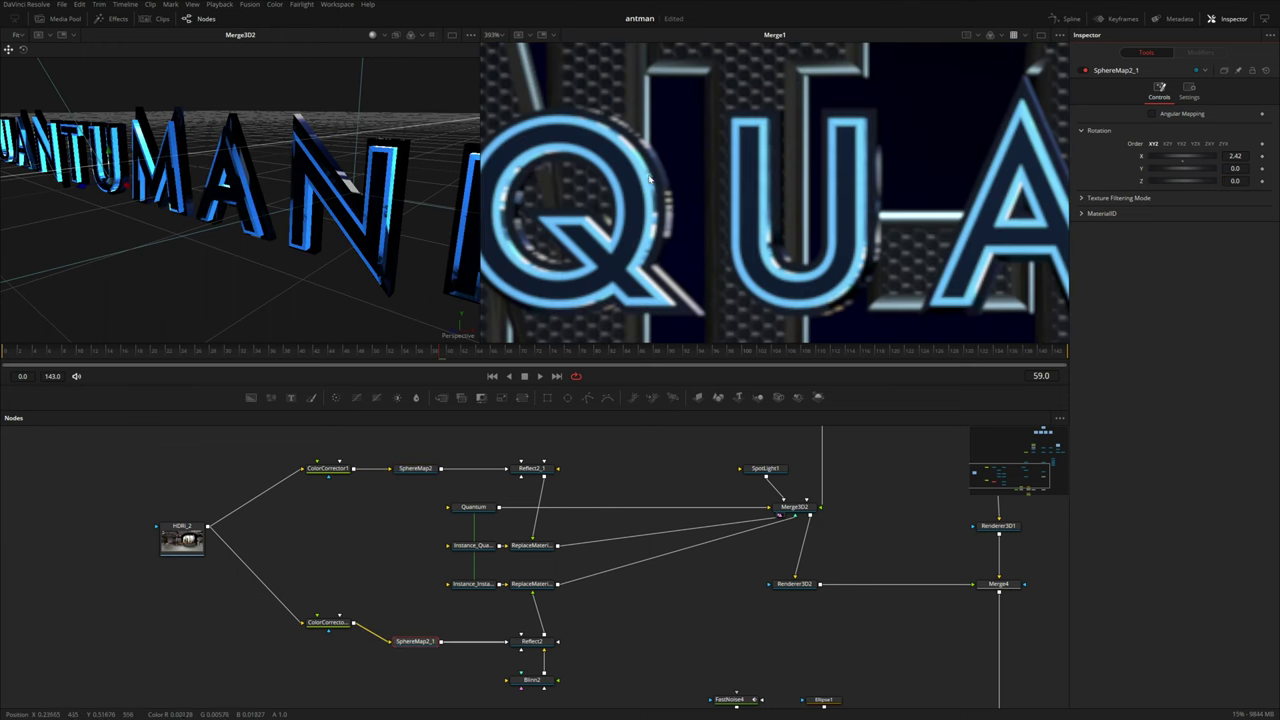
pyautogui.moveTo(1235, 156)
pyautogui.mouseDown()
pyautogui.moveTo(1222, 156)
pyautogui.moveTo(1244, 156)
pyautogui.mouseUp()
# Step: Insert a Blur between the lower color corrector and SphereMap2_1, align the nodes in a row and increase the blur size
pyautogui.moveTo(348, 623); pyautogui.dragTo(290, 626)
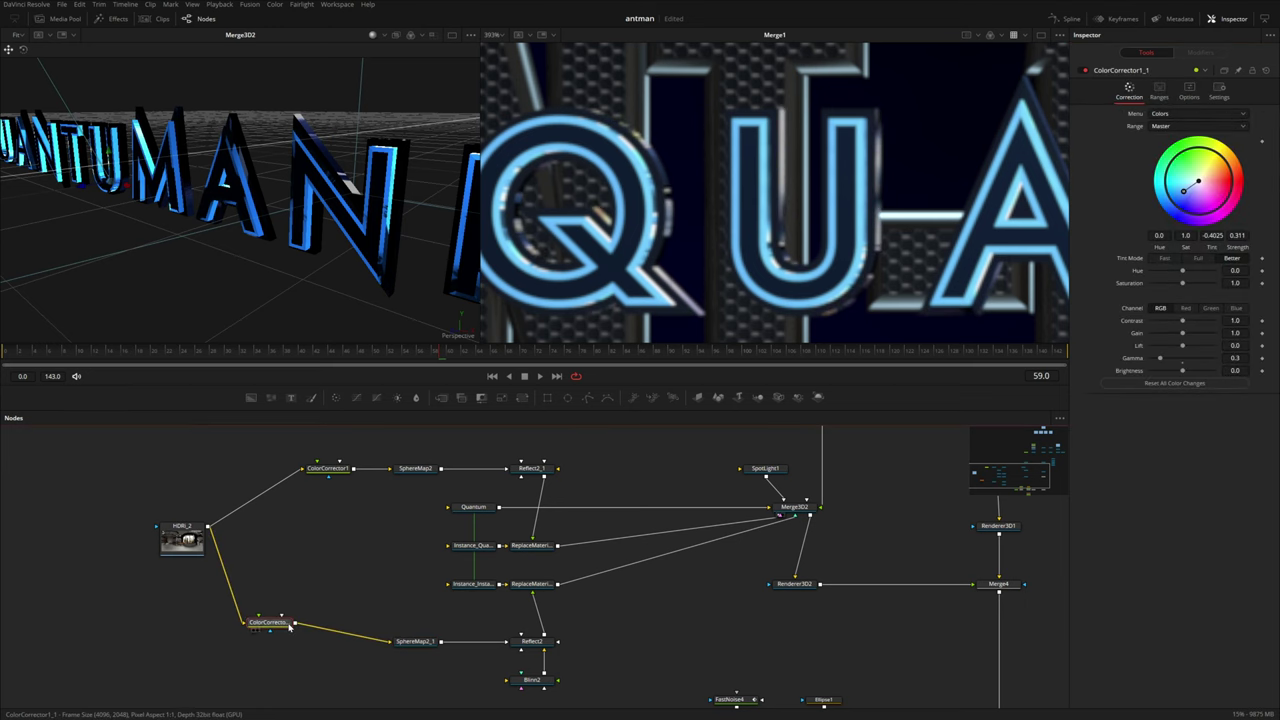
pyautogui.hotkey('shift', 'space')
pyautogui.write('blur')
pyautogui.press('Return')
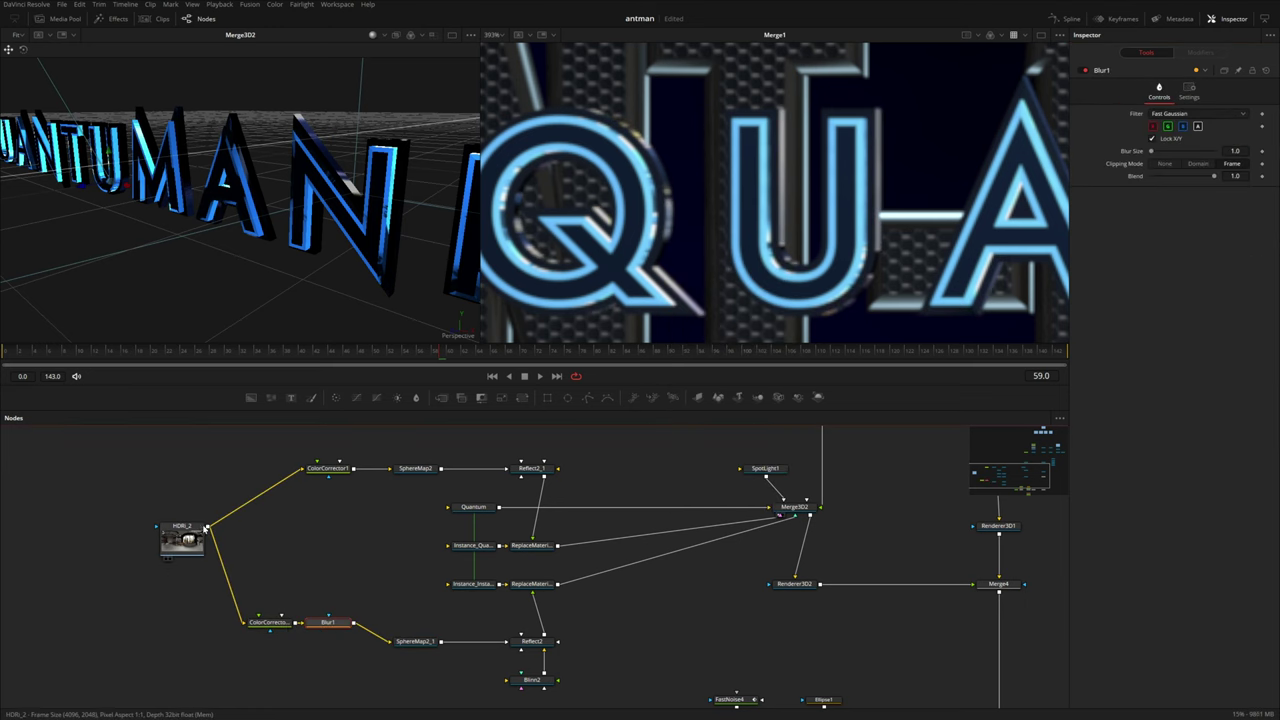
pyautogui.moveTo(268, 622); pyautogui.dragTo(298, 641)
pyautogui.moveTo(1236, 151); pyautogui.dragTo(1254, 151)
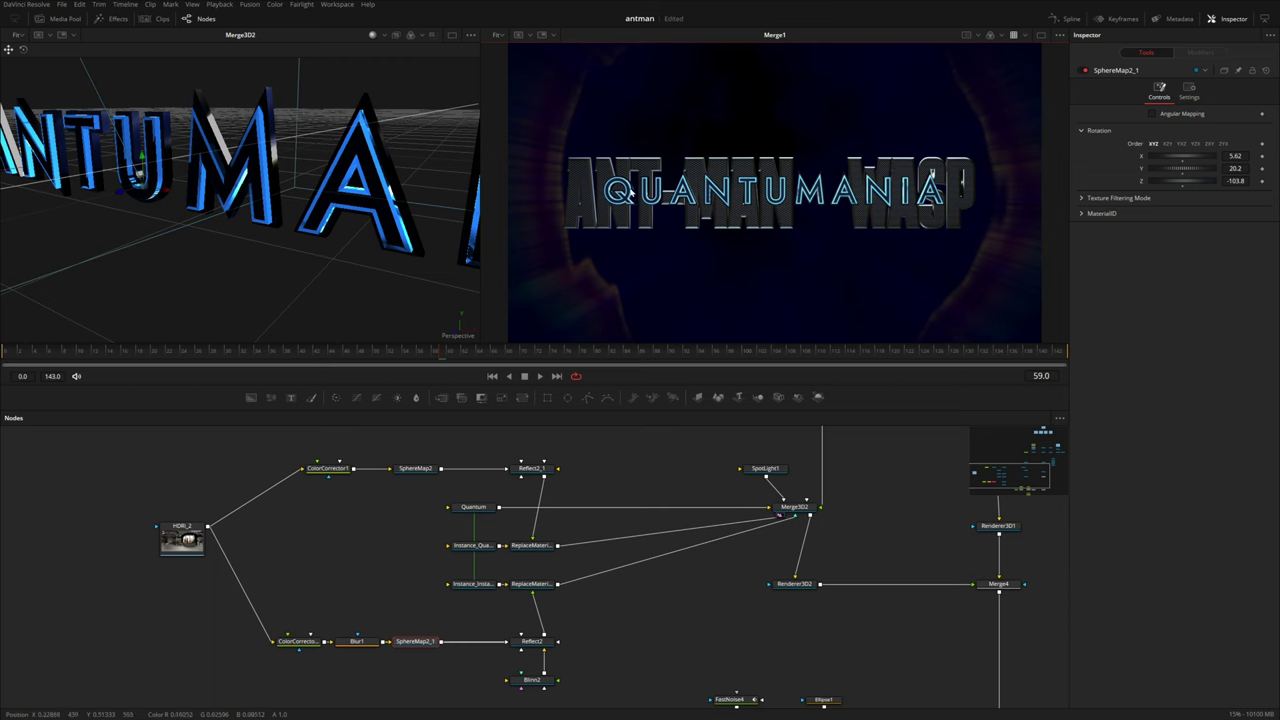
# Step: Apply a Follower modifier to the Quantum node's QUANTUMANIA text and set its delay to 1
pyautogui.click(484, 507)
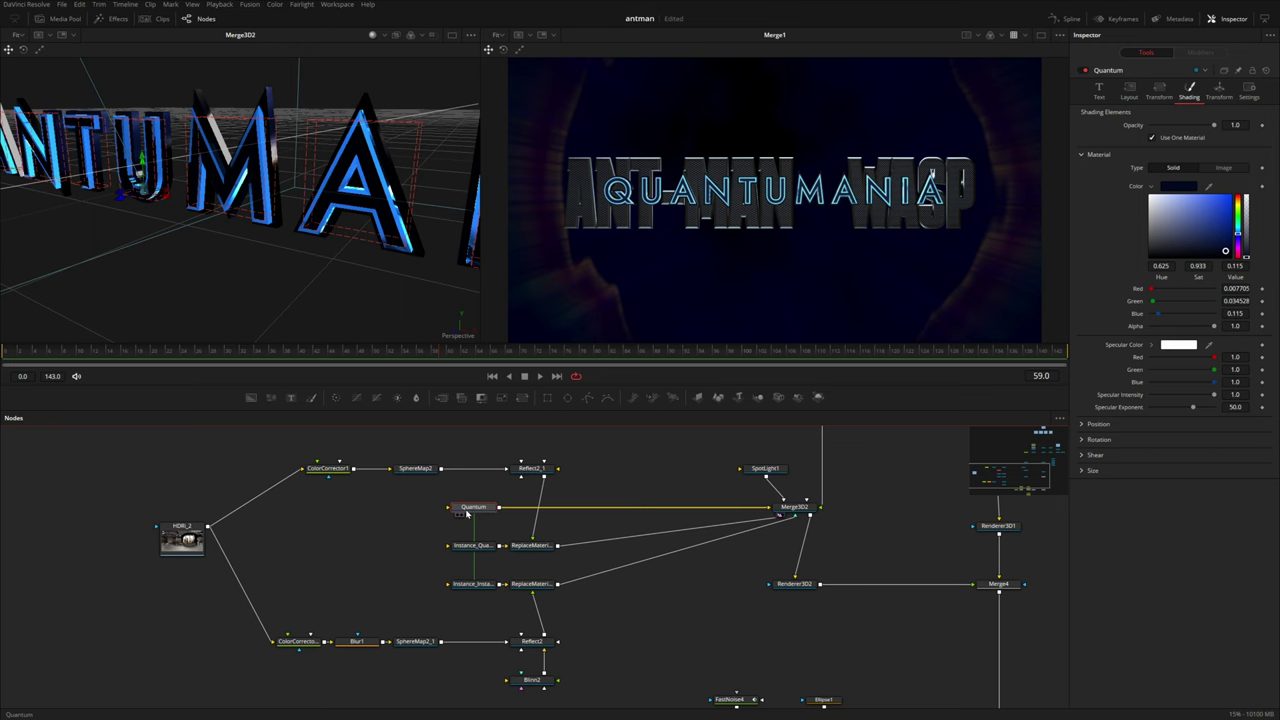
pyautogui.click(1100, 94)
pyautogui.rightClick(1118, 144)
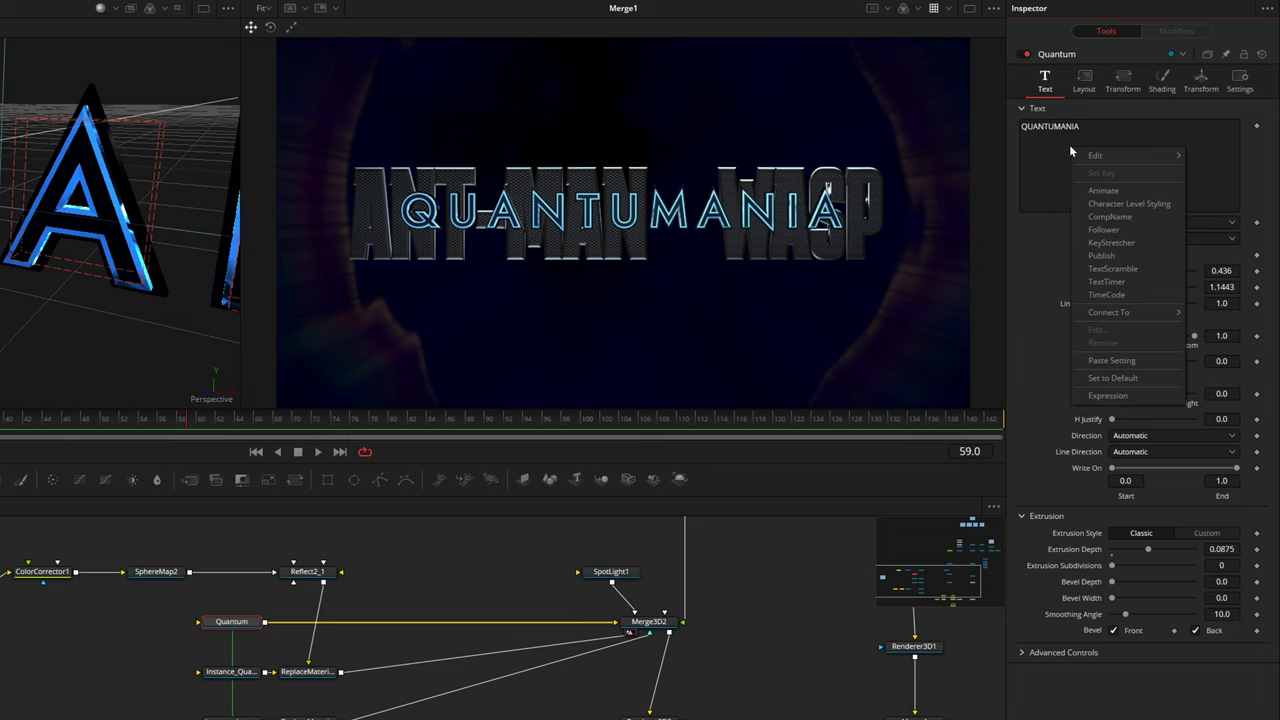
pyautogui.click(1106, 230)
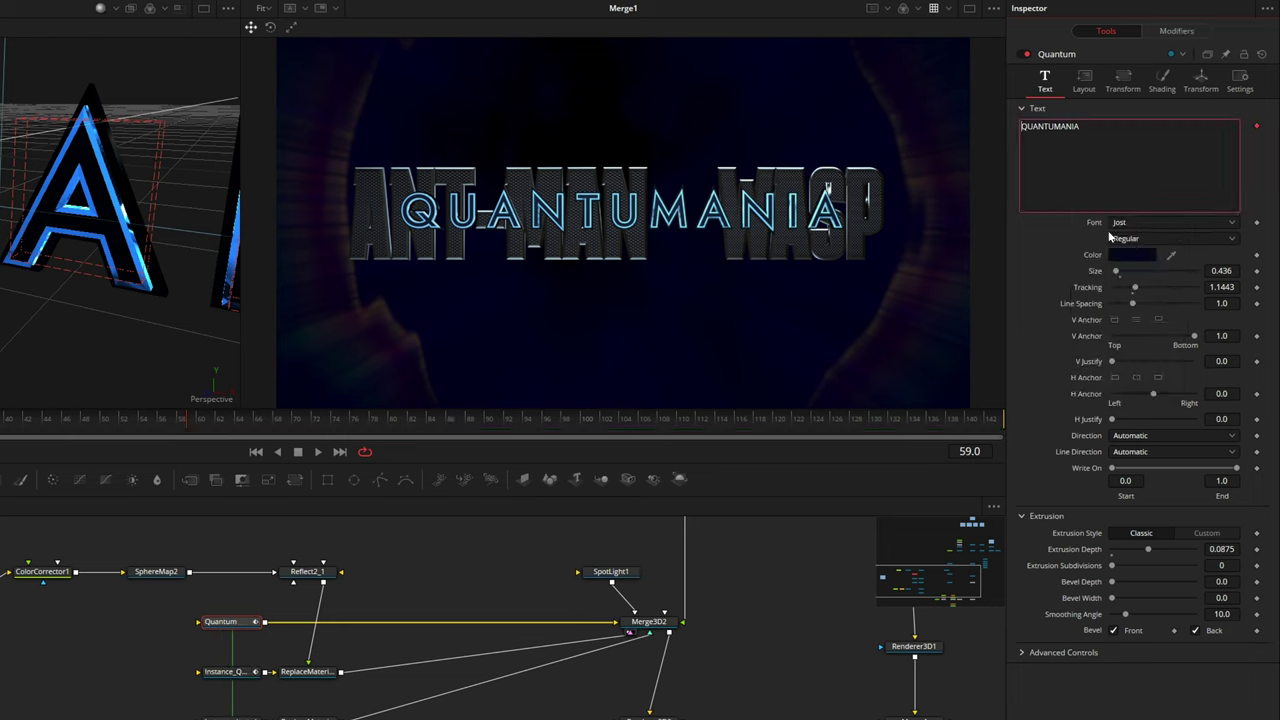
pyautogui.click(1175, 32)
pyautogui.click(1221, 159)
pyautogui.write('1')
# Step: Keyframe the Follower's shading Offset Z from a shifted value at frame 32 to 0.0 at frame 41
pyautogui.click(1182, 80)
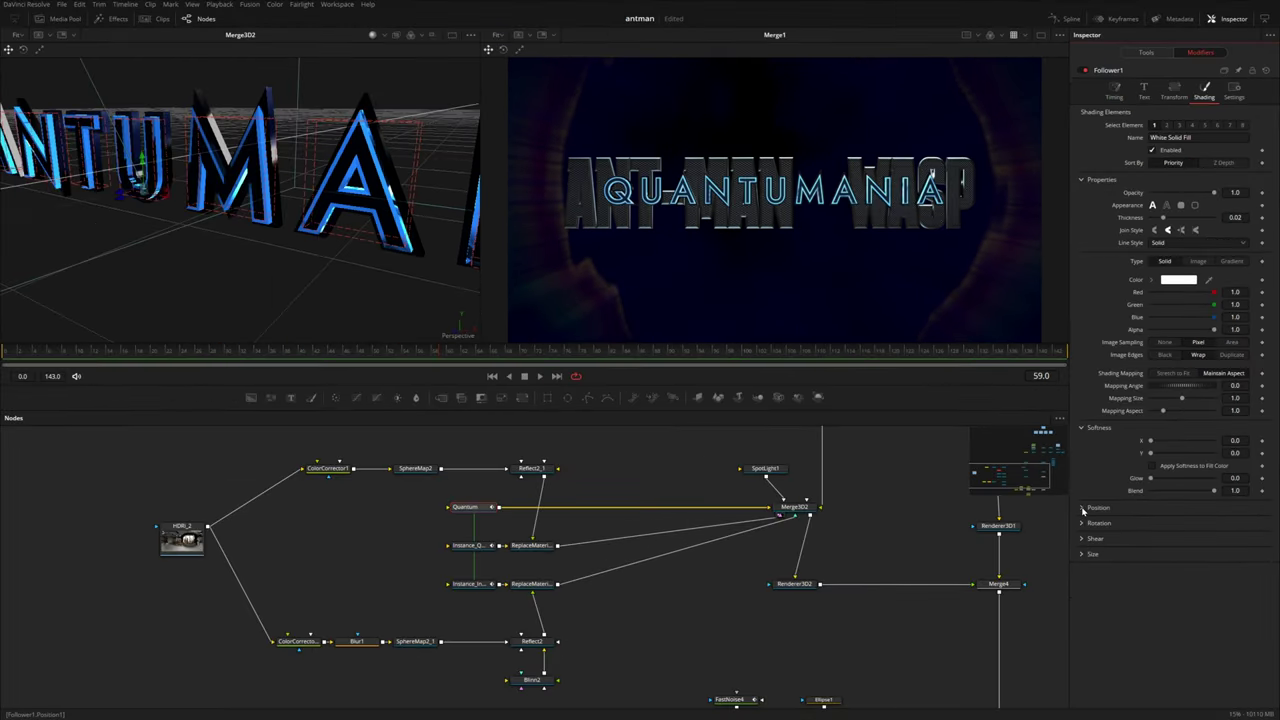
pyautogui.click(1083, 508)
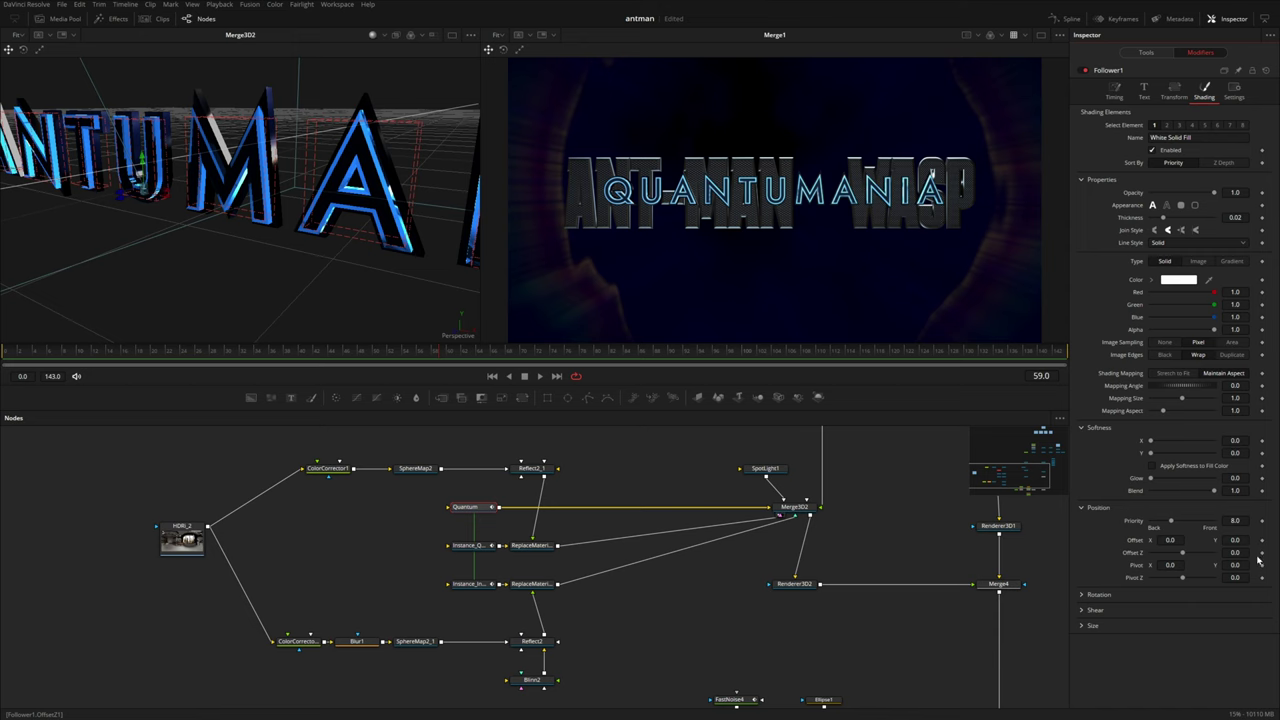
pyautogui.click(240, 356)
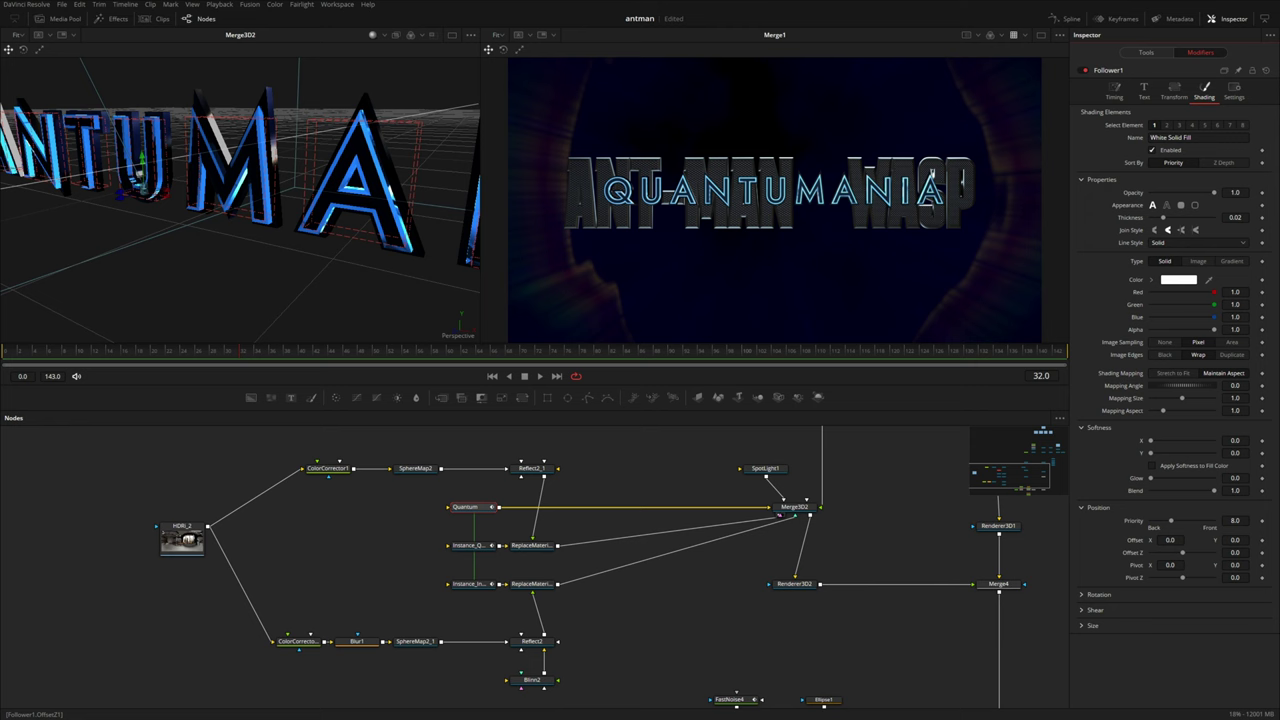
pyautogui.click(1262, 554)
pyautogui.moveTo(1233, 553)
pyautogui.mouseDown()
pyautogui.moveTo(1264, 553)
pyautogui.moveTo(1222, 554)
pyautogui.mouseUp()
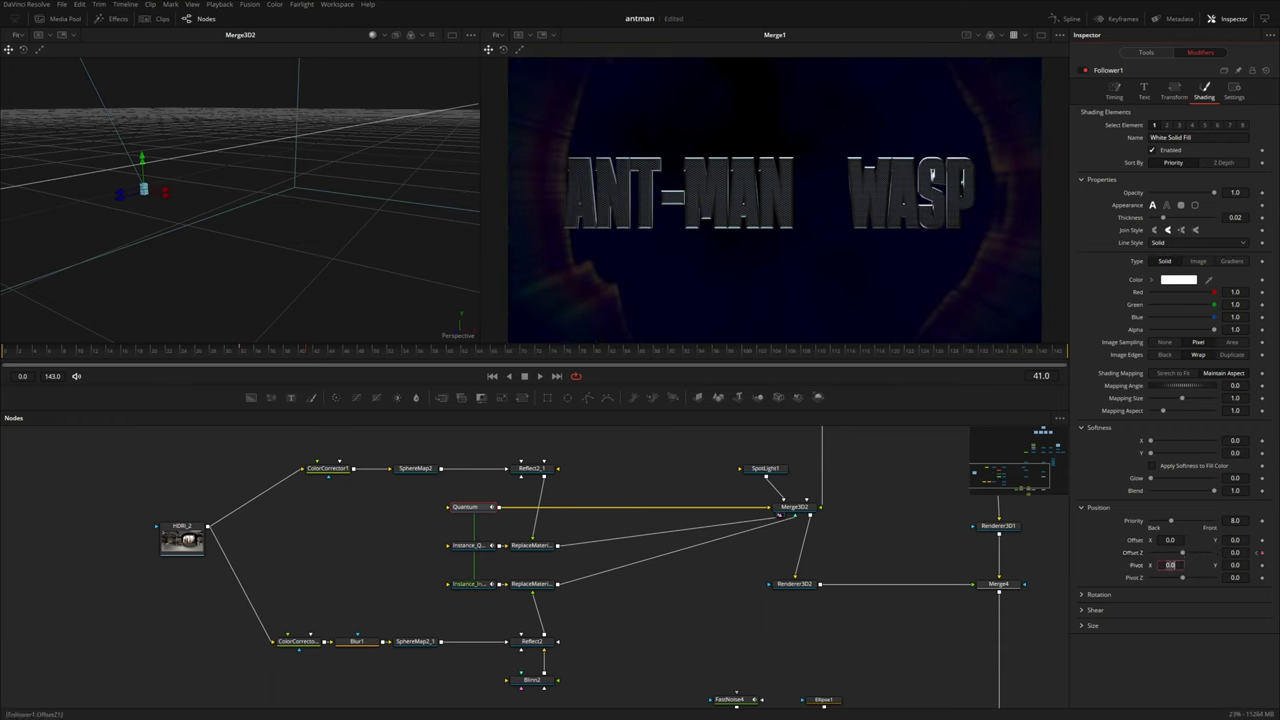
# Step: Set the Follower's order to Random But One by One and limit the render range to frames 27–49
pyautogui.click(1114, 92)
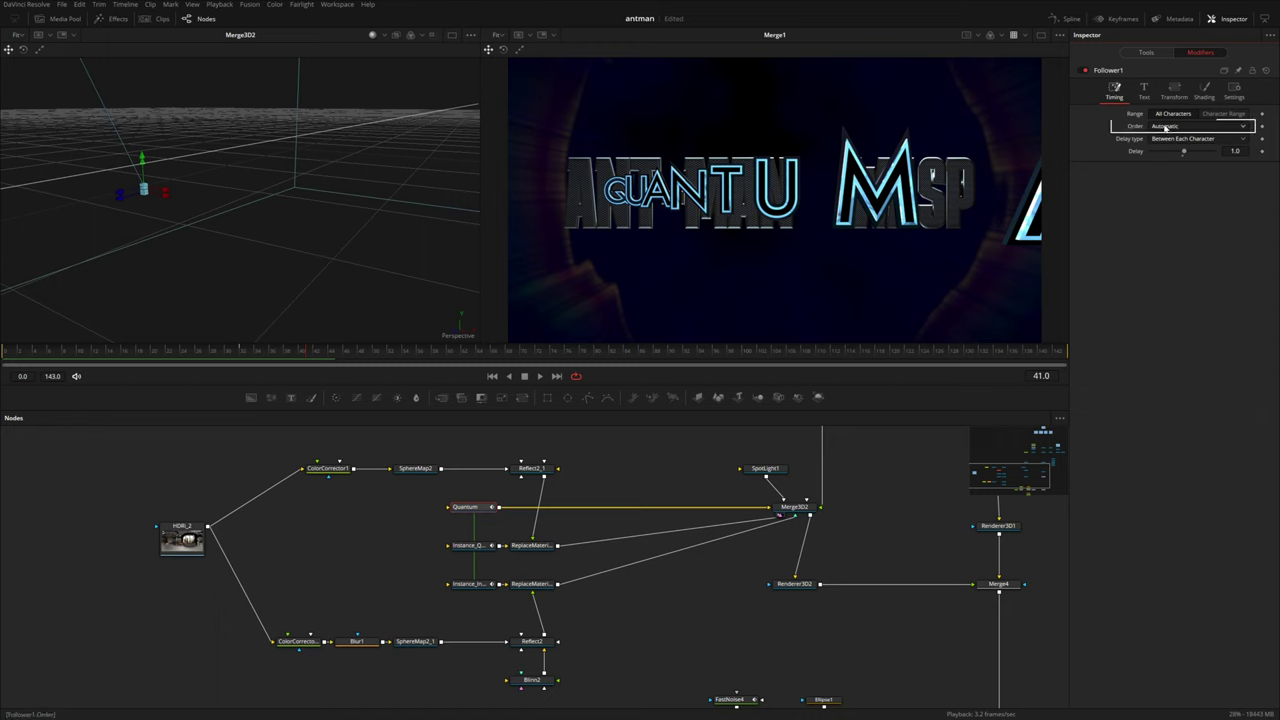
pyautogui.click(1166, 127)
pyautogui.click(1184, 200)
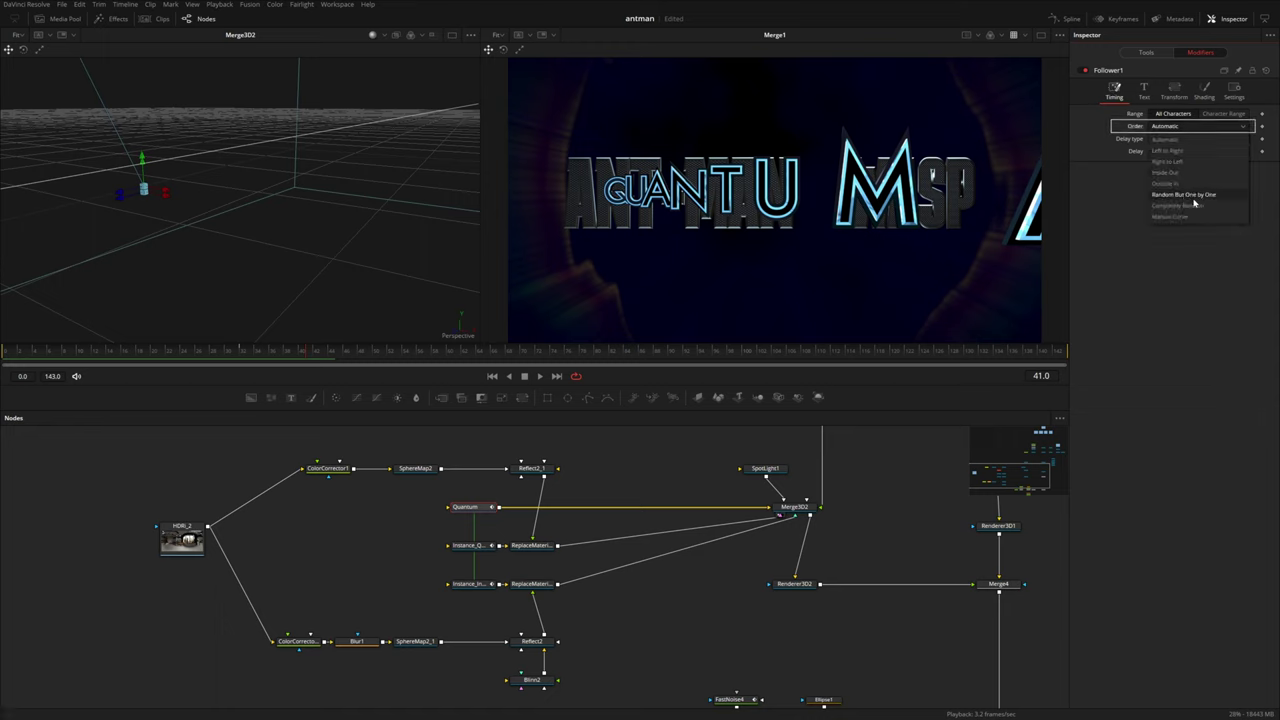
pyautogui.moveTo(204, 355); pyautogui.dragTo(333, 357)
pyautogui.moveTo(375, 358); pyautogui.dragTo(372, 357)
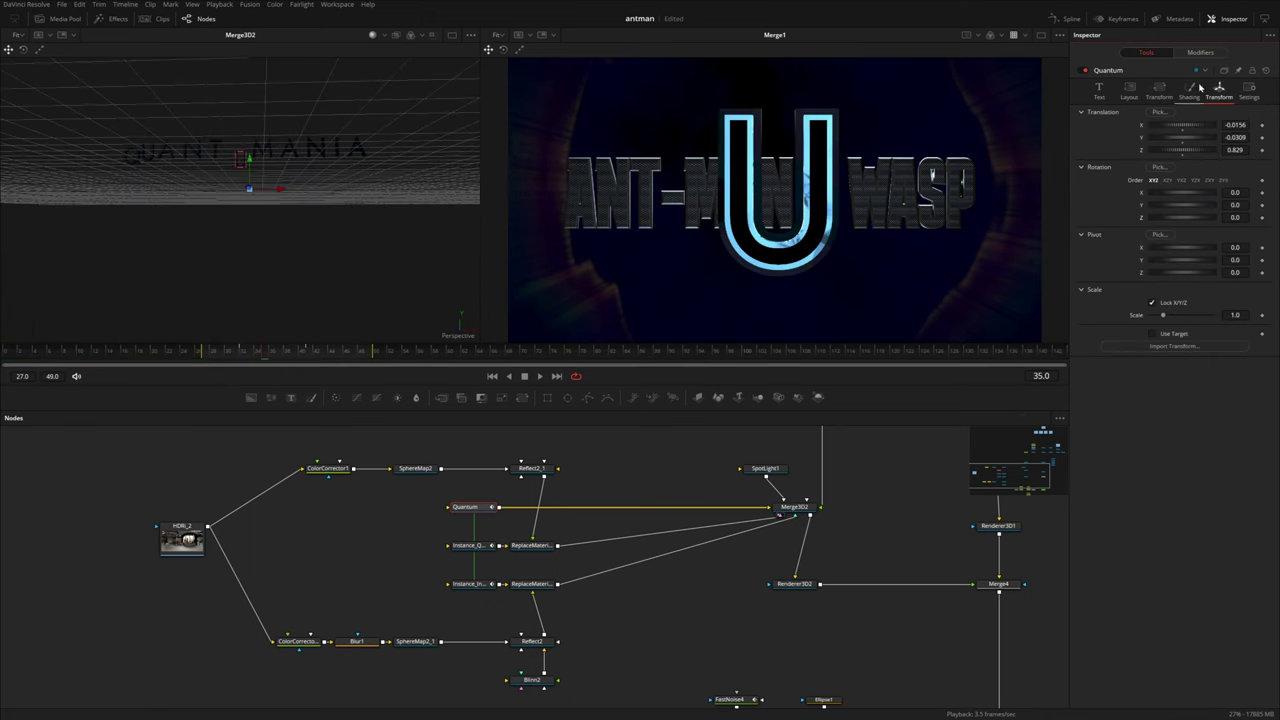
# Step: Test a Z rotation of about 22.4 in the Quantum text's shading, then reset it and keyframe 0.0 at frame 32
pyautogui.click(1197, 89)
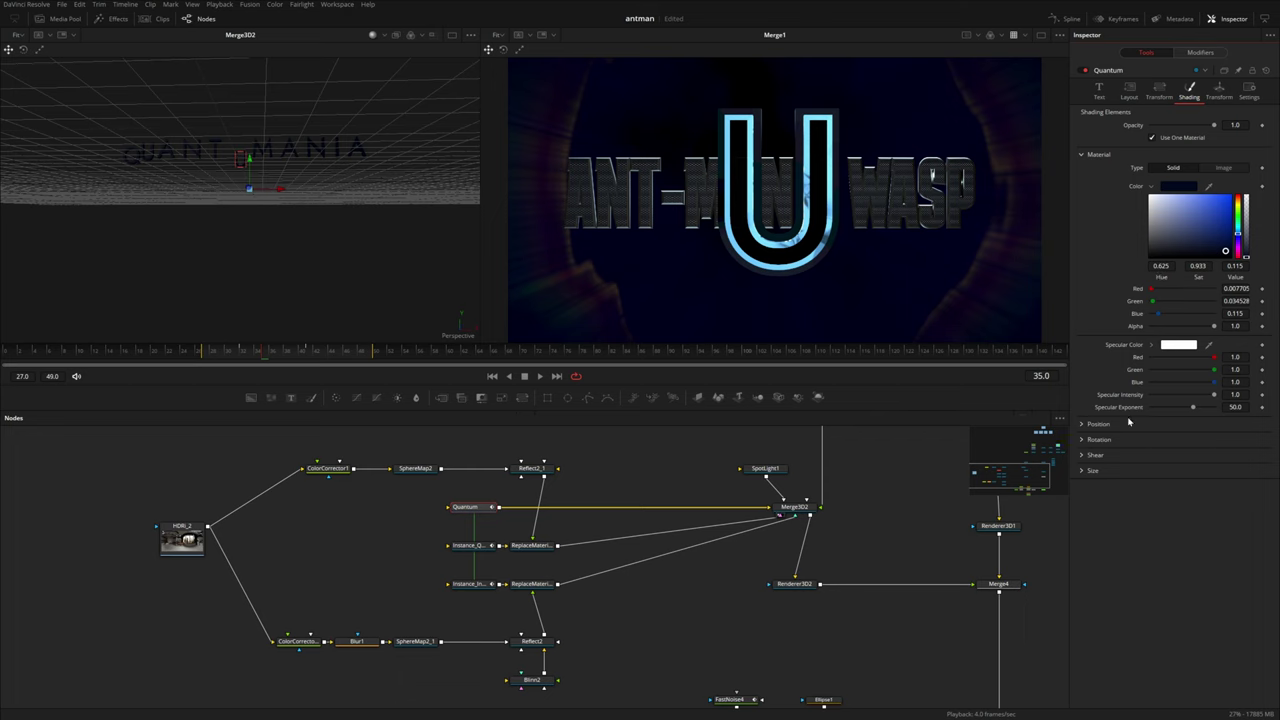
pyautogui.click(1081, 441)
pyautogui.moveTo(1182, 479)
pyautogui.mouseDown()
pyautogui.moveTo(1197, 480)
pyautogui.moveTo(1162, 480)
pyautogui.moveTo(1203, 481)
pyautogui.mouseUp()
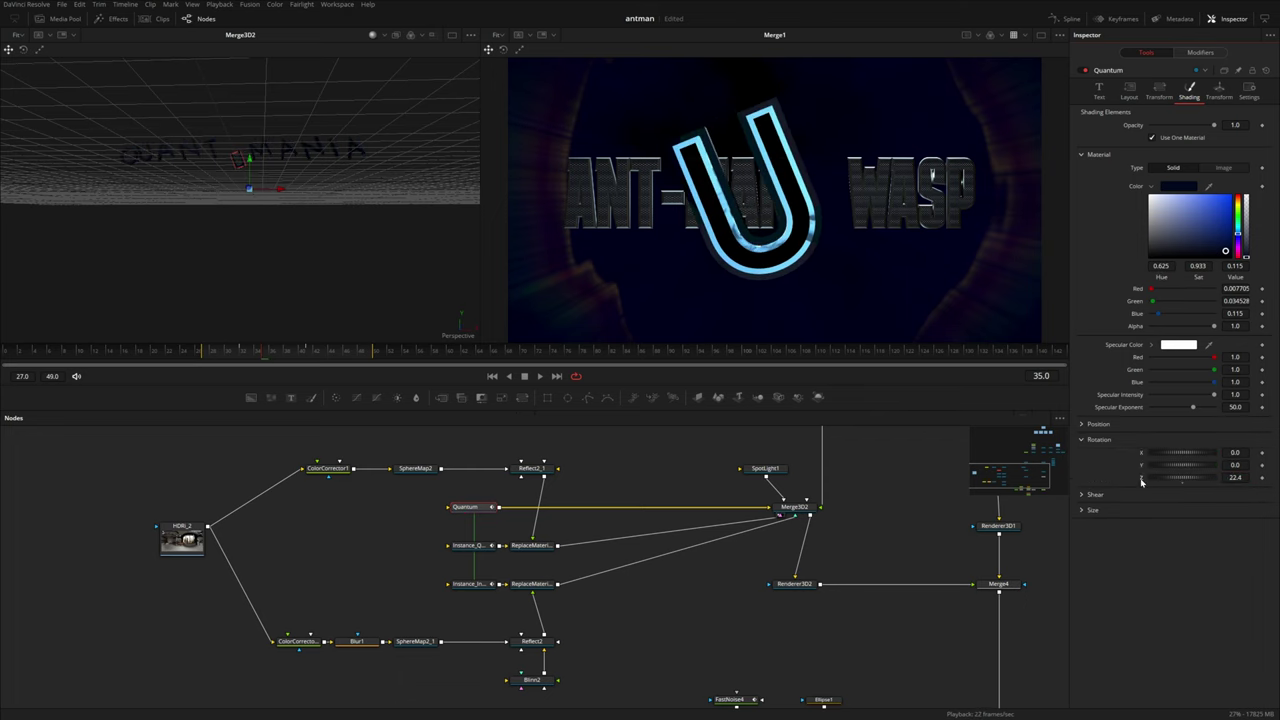
pyautogui.doubleClick(1140, 481)
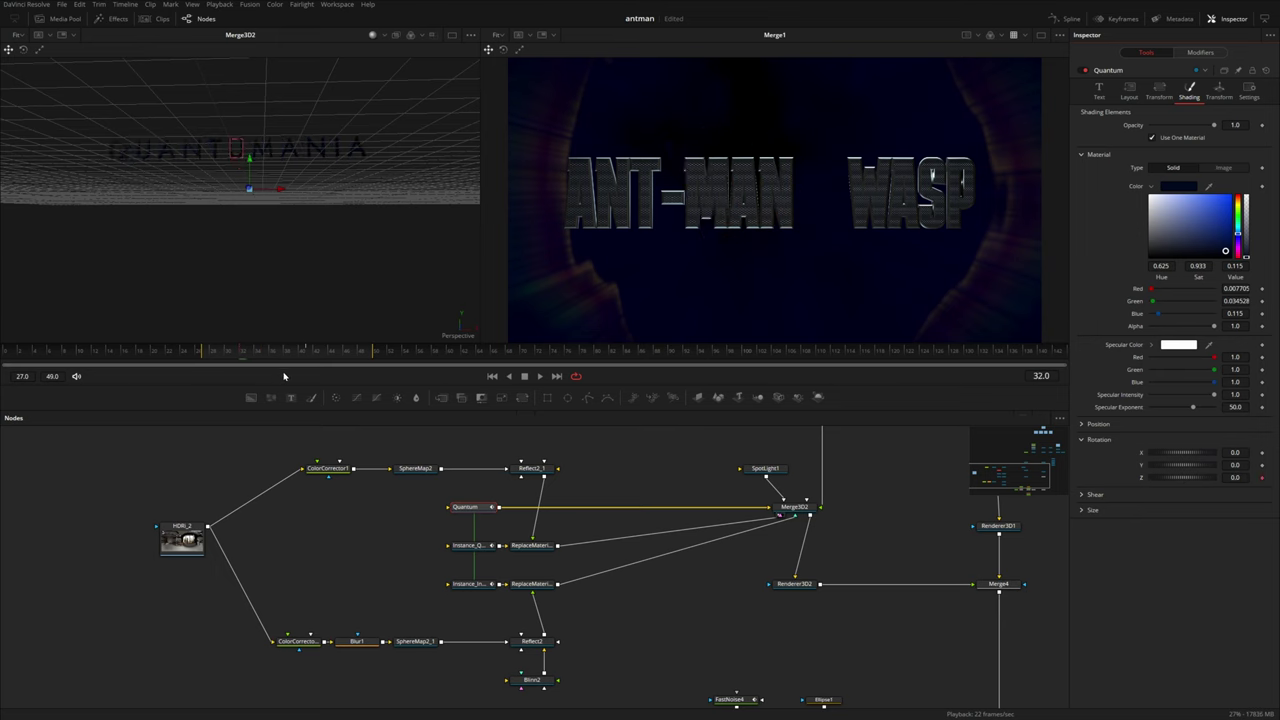
# Step: Advance from frame 32 through the QUANTUMANIA letters' fly-in animation
pyautogui.press('Right')
pyautogui.press('Right')
pyautogui.press('Right')
pyautogui.press('Right')
pyautogui.press('Right')
pyautogui.press('Right')
pyautogui.press('Right')
pyautogui.press('Right')
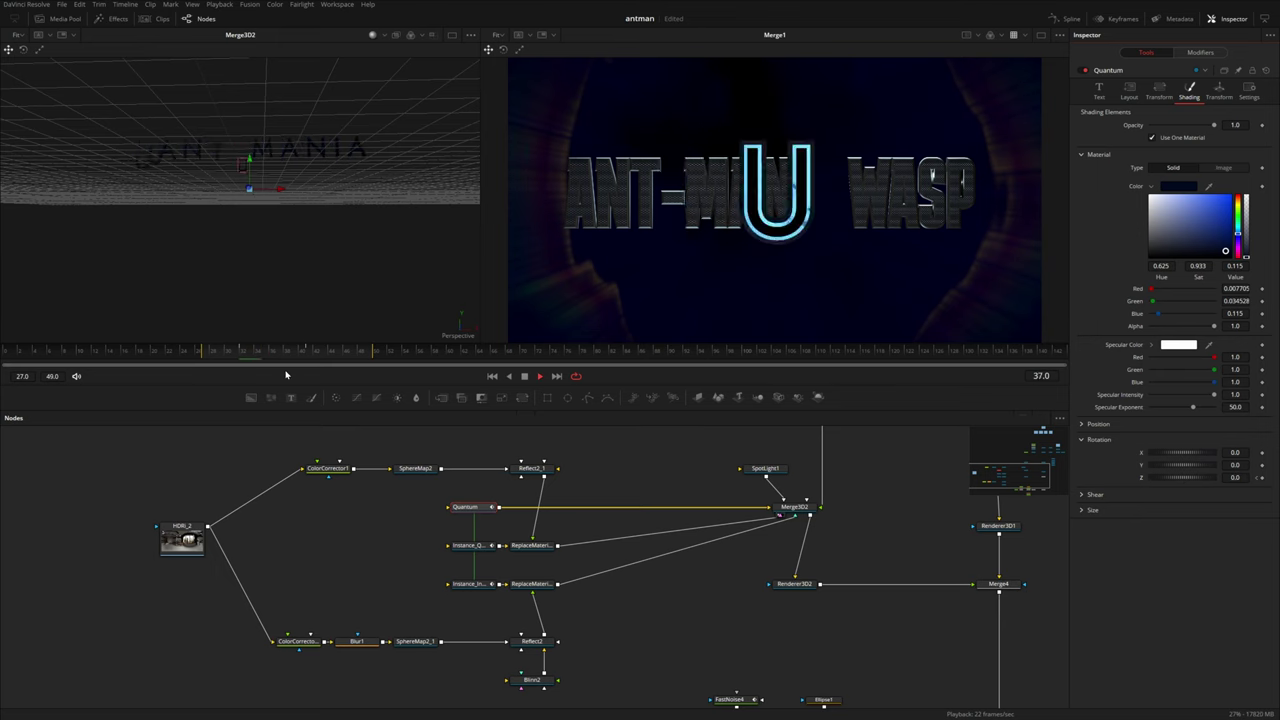
# Step: Keyframe the Quantum text's shading Z rotation at 20.0 on frame 32 and play back the letter animation
pyautogui.click(1258, 480)
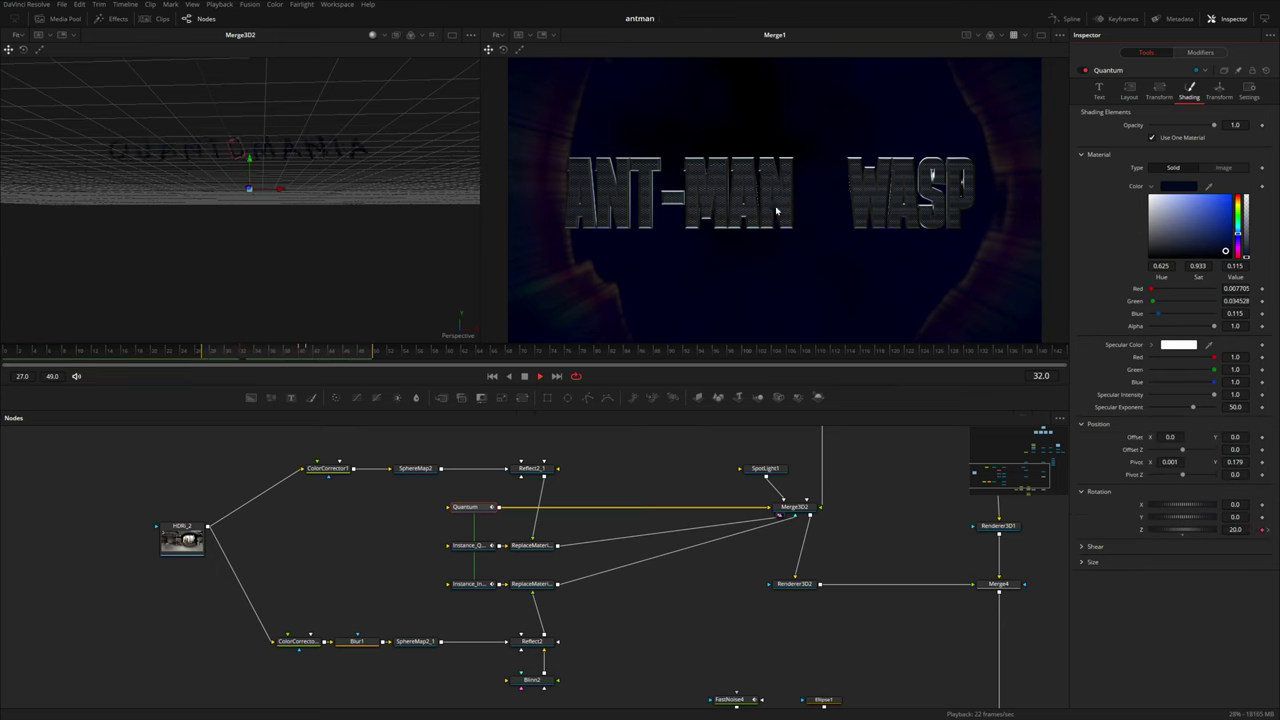
pyautogui.press('space')
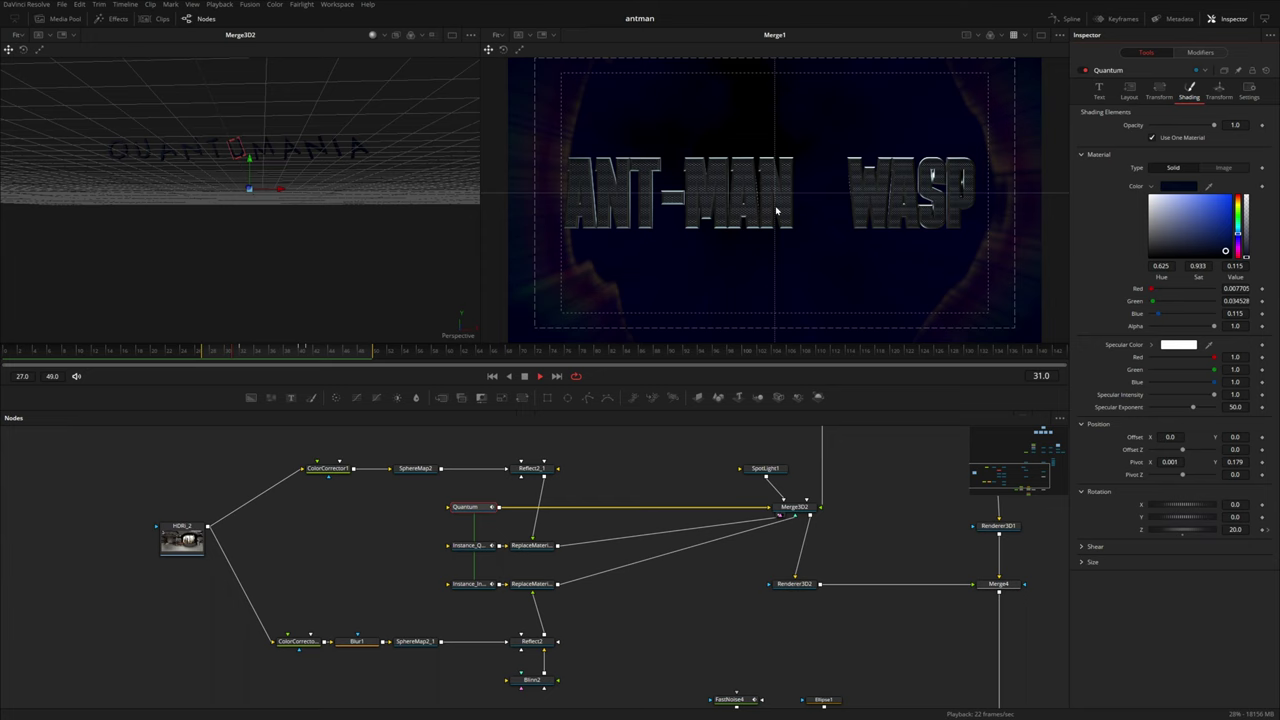
pyautogui.press('space')
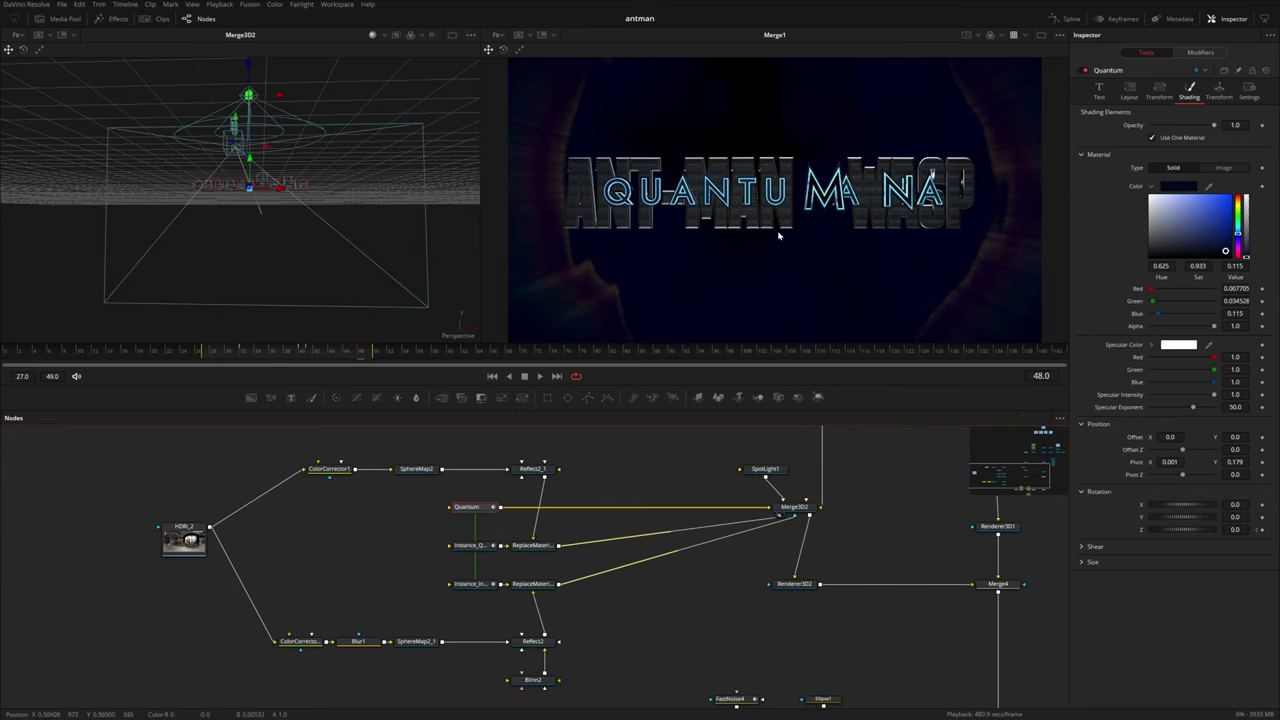
# Step: Select the background branch nodes from Merge1 and PrismBlur1 to the FastNoise nodes and move them lower to free up space
pyautogui.scroll(-3, 780, 652)
pyautogui.moveTo(639, 542); pyautogui.dragTo(1018, 698)
pyautogui.scroll(-3, 894, 620)
pyautogui.moveTo(897, 499); pyautogui.dragTo(897, 692)
pyautogui.scroll(6, 820, 606)
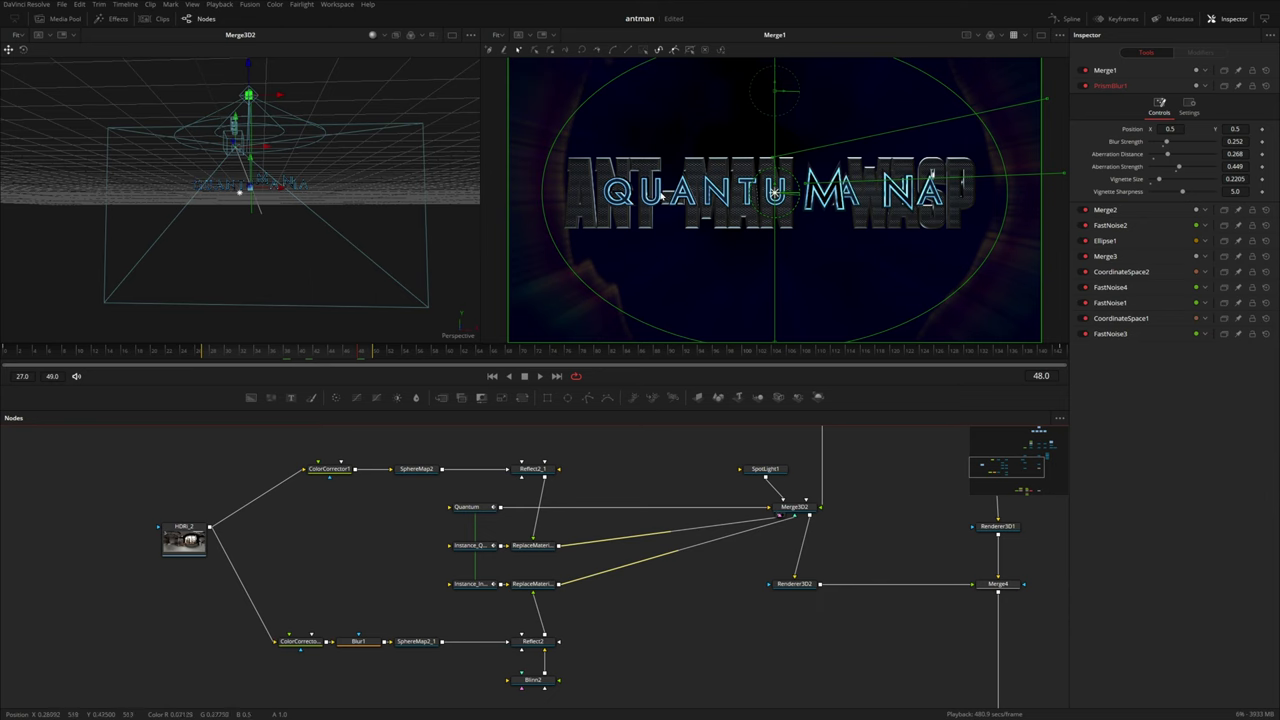
# Step: Paste another instance of the Instance_Quantum text node into the empty area below the ReplaceMaterial nodes
pyautogui.click(477, 546)
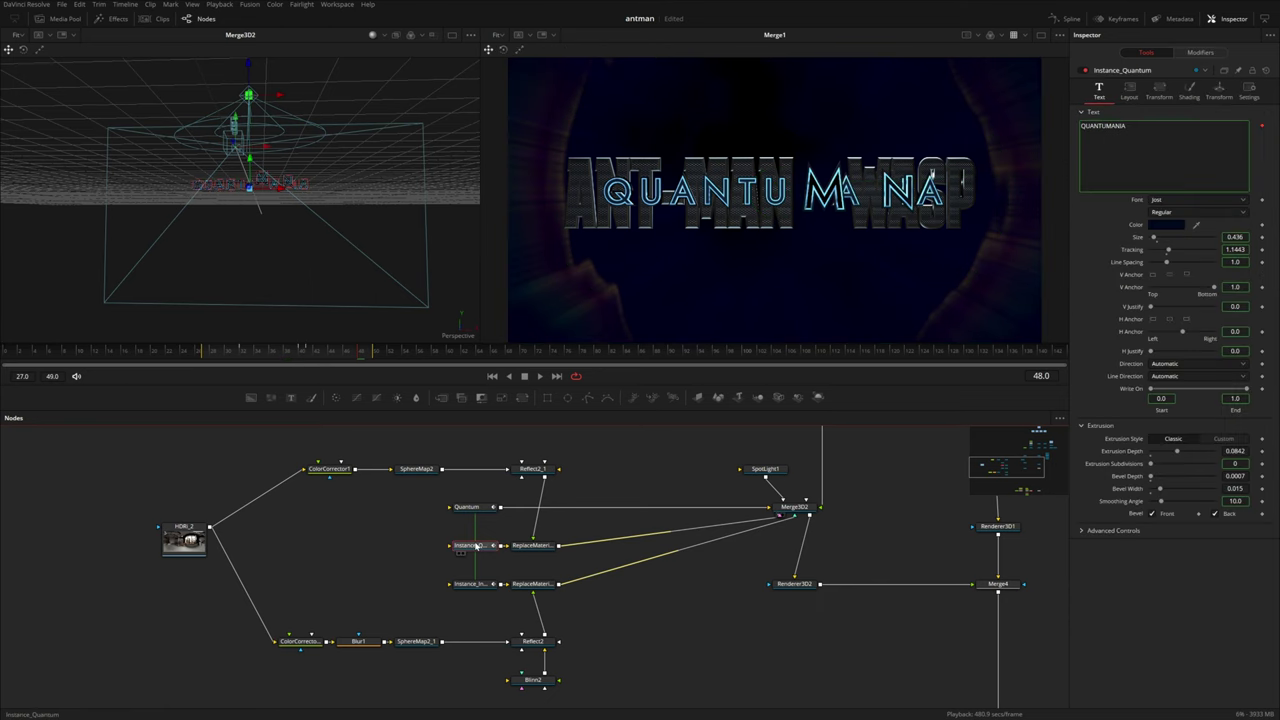
pyautogui.click(616, 627)
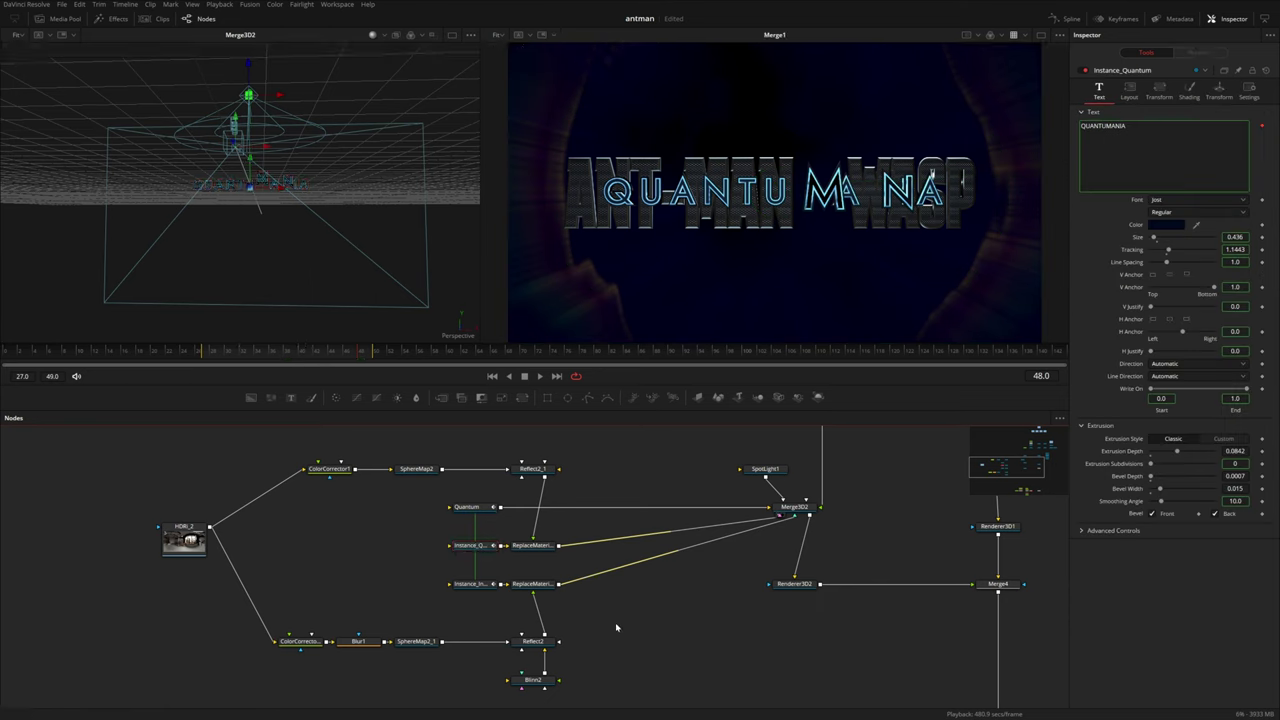
pyautogui.hotkey('ctrl', 'shift', 'v')
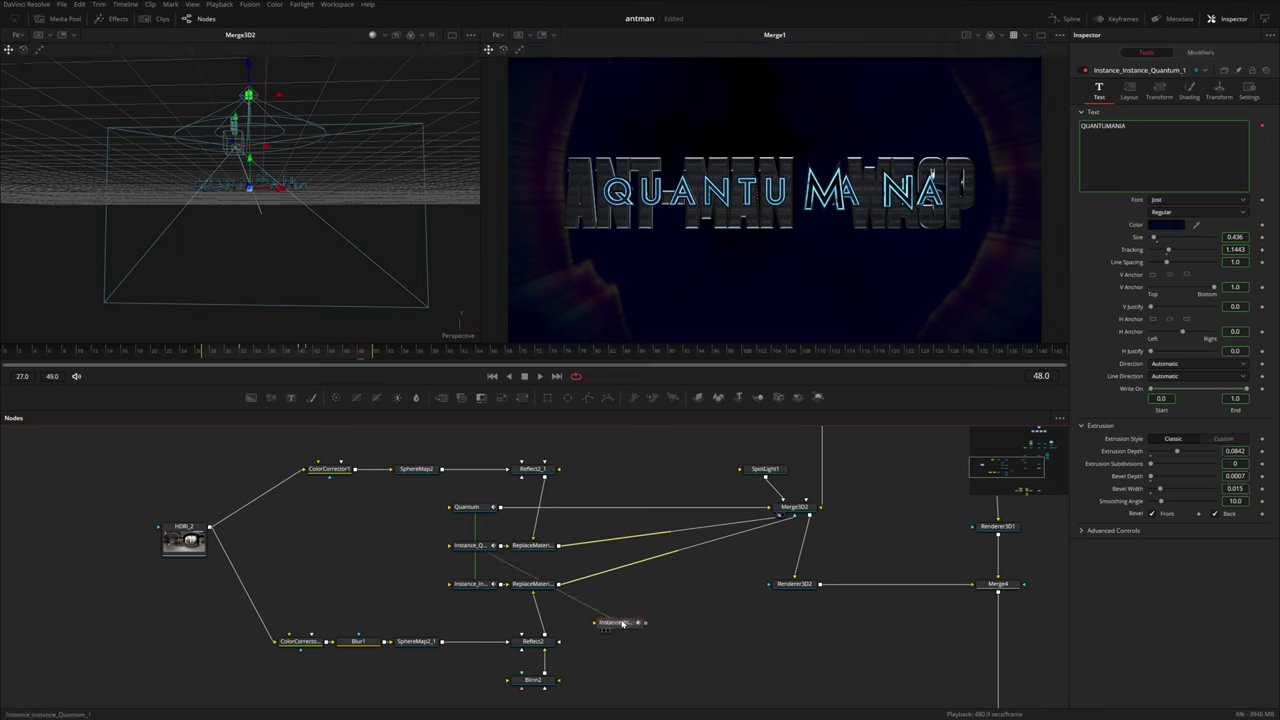
# Step: Combine the new text instance with Camera3D1 in a new Merge3D and place that node beneath Renderer3D2
pyautogui.moveTo(738, 574); pyautogui.dragTo(619, 658)
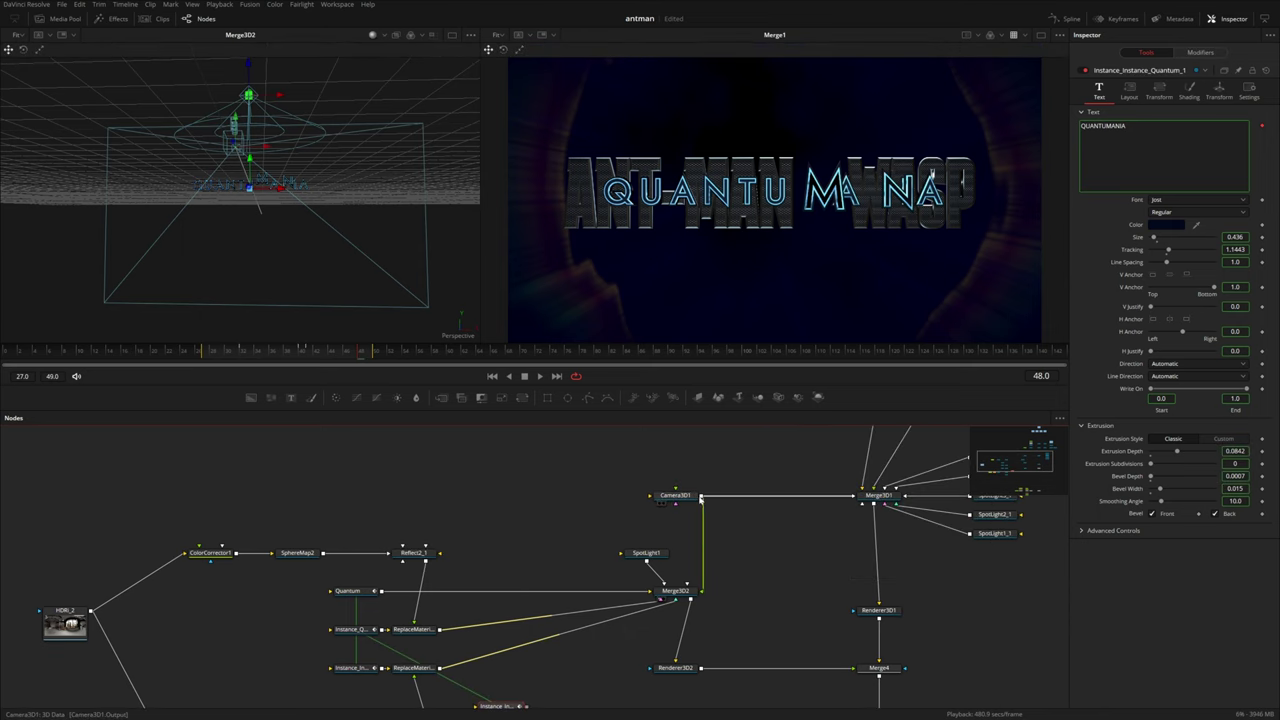
pyautogui.moveTo(702, 497); pyautogui.dragTo(528, 679)
pyautogui.moveTo(586, 682); pyautogui.dragTo(582, 631)
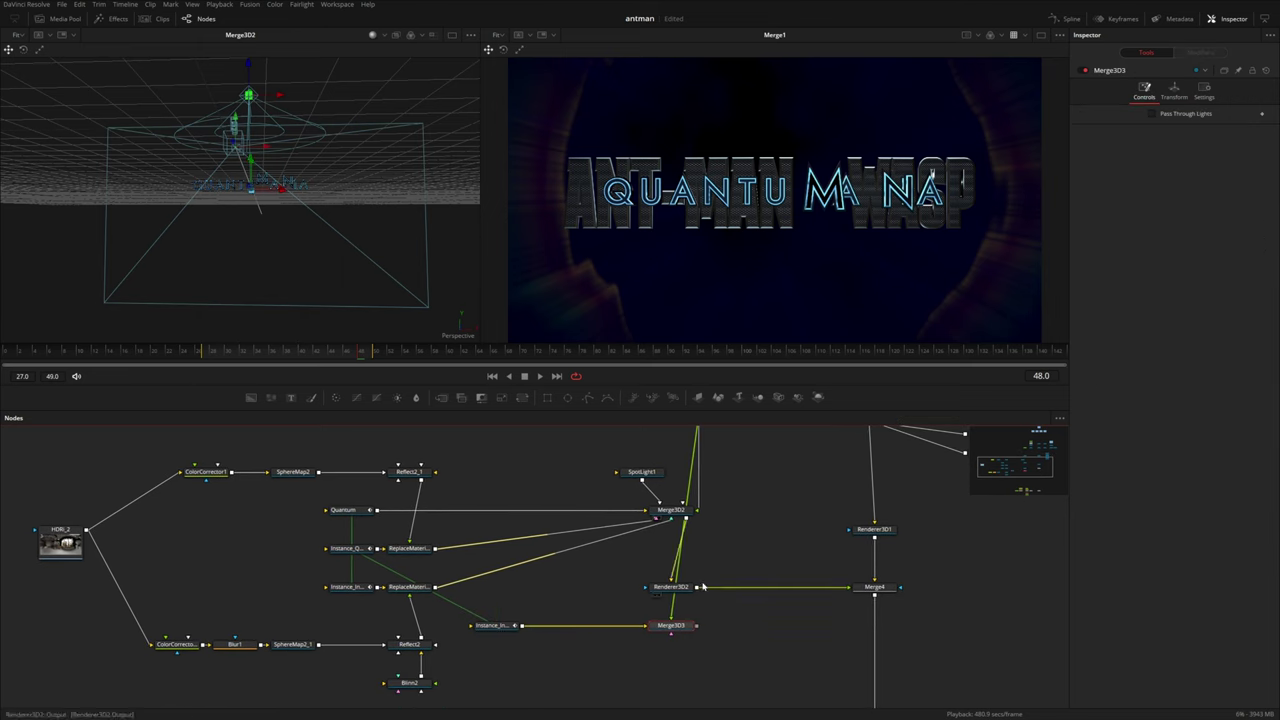
# Step: Render the new 3D merge with a Renderer3D merged in after Merge4, and move the new branch below the Reflect2 nodes
pyautogui.click(817, 398)
pyautogui.moveTo(758, 625); pyautogui.dragTo(875, 600)
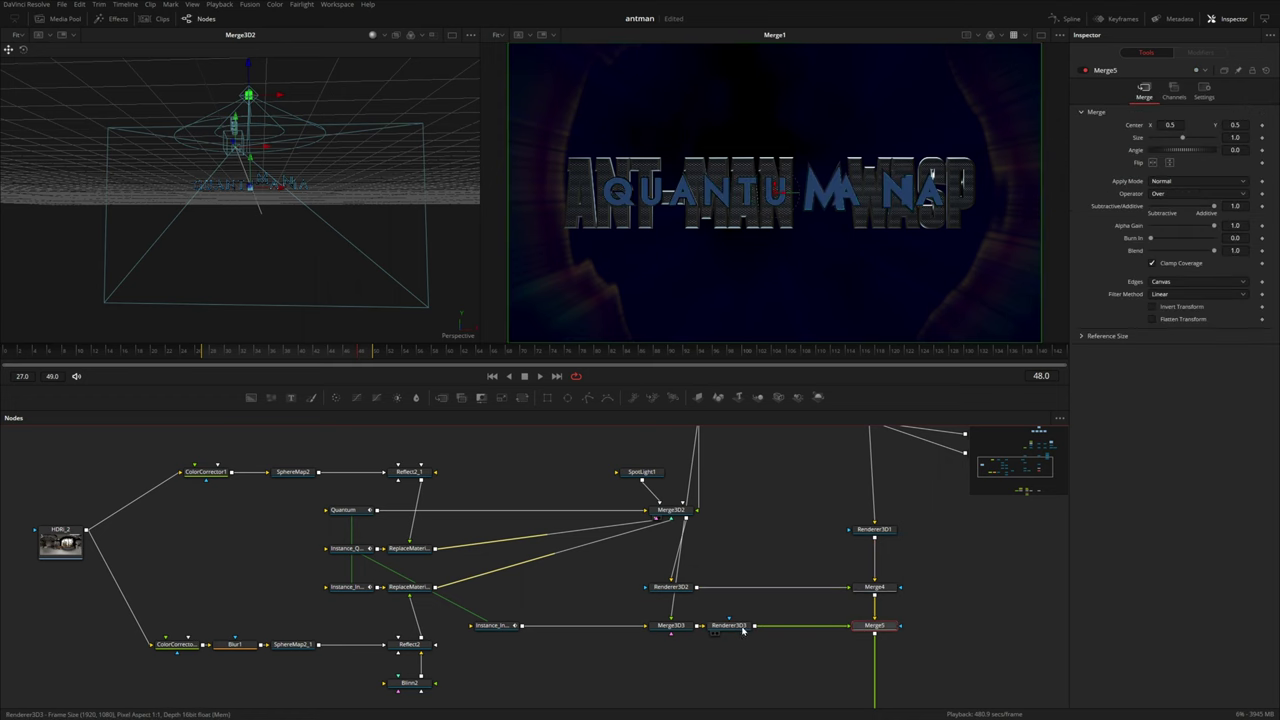
pyautogui.scroll(-3, 741, 636)
pyautogui.moveTo(475, 536); pyautogui.dragTo(871, 594)
pyautogui.moveTo(757, 486); pyautogui.dragTo(550, 600)
# Step: Deinstance Use One Material in the new text instance's shading and turn it off
pyautogui.click(494, 595)
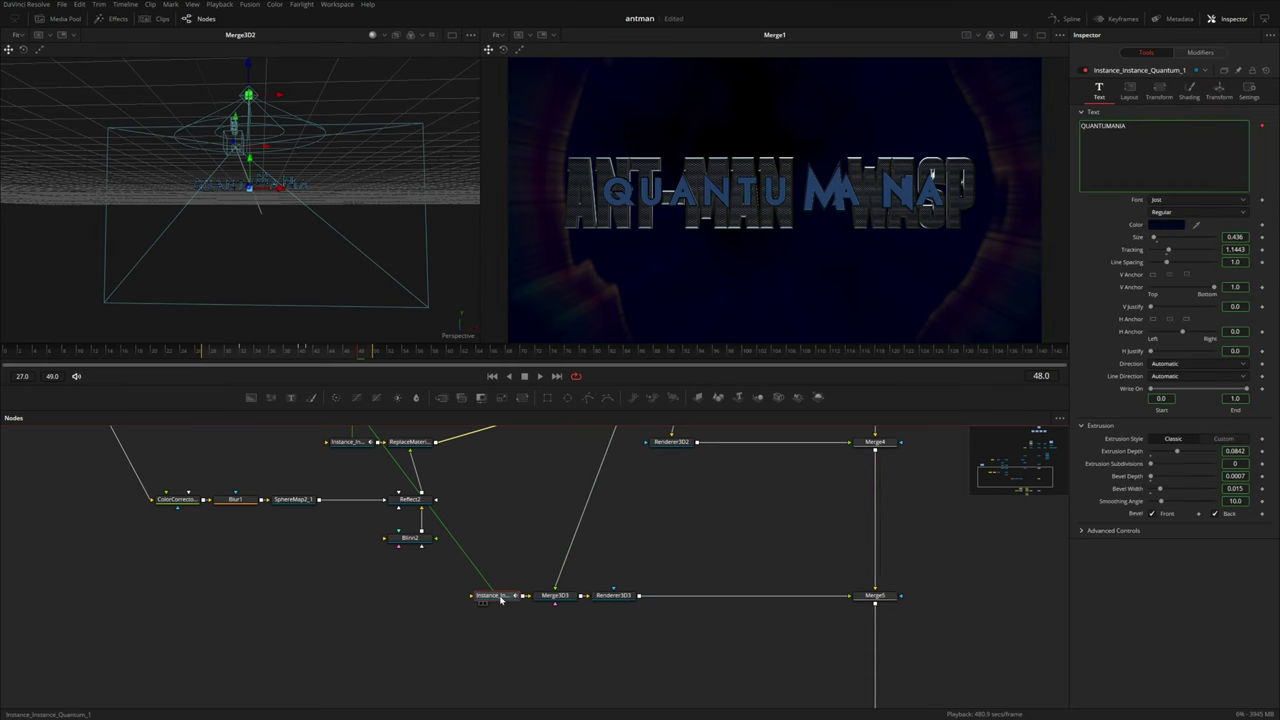
pyautogui.click(1189, 90)
pyautogui.rightClick(1151, 138)
pyautogui.click(1151, 139)
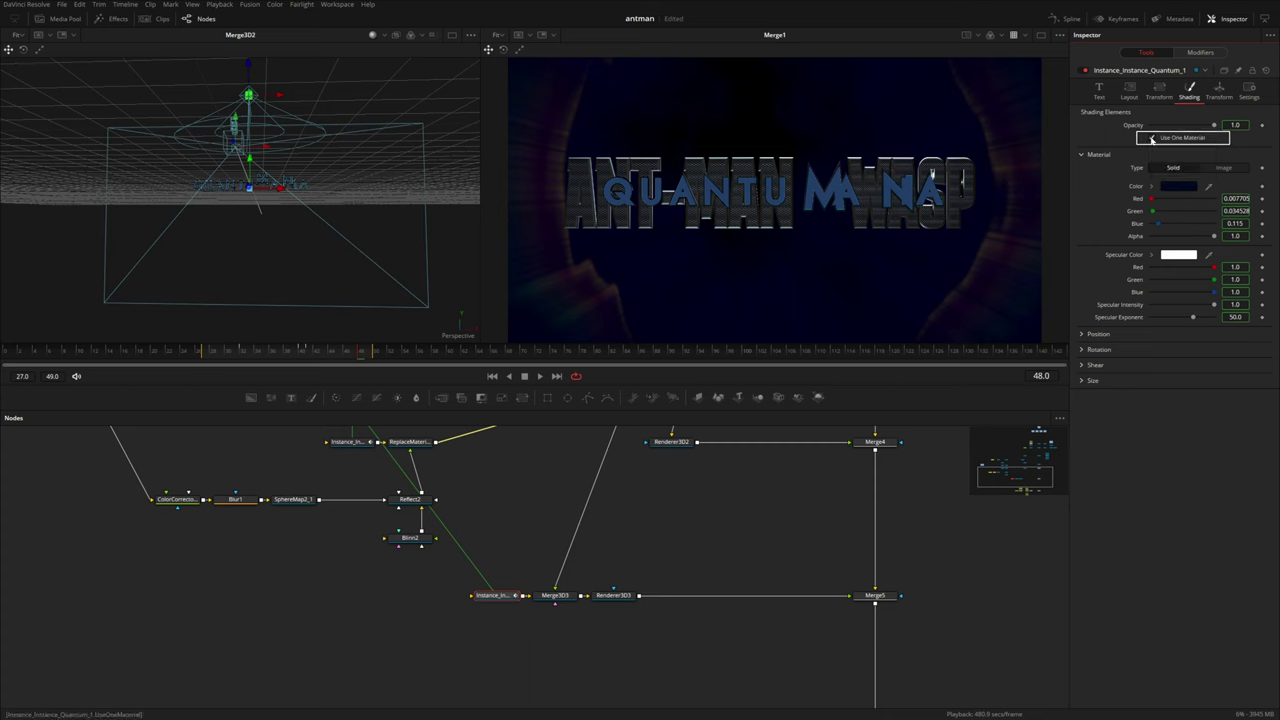
pyautogui.click(1152, 139)
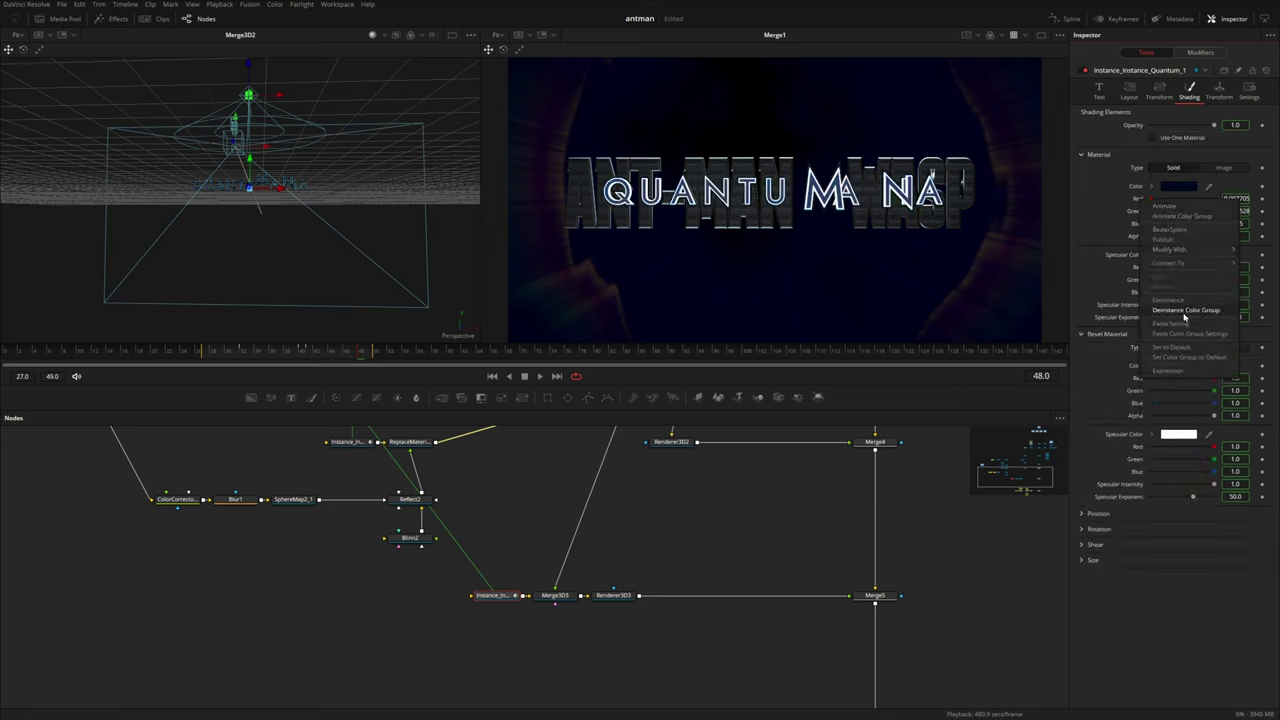
# Step: Deinstance the instance's main material color group and set Red, Green, Blue and Alpha to 0
pyautogui.write('0')
pyautogui.press('Tab')
pyautogui.write('0')
pyautogui.press('Tab')
pyautogui.write('0')
pyautogui.press('Tab')
pyautogui.write('0')
pyautogui.press('Return')
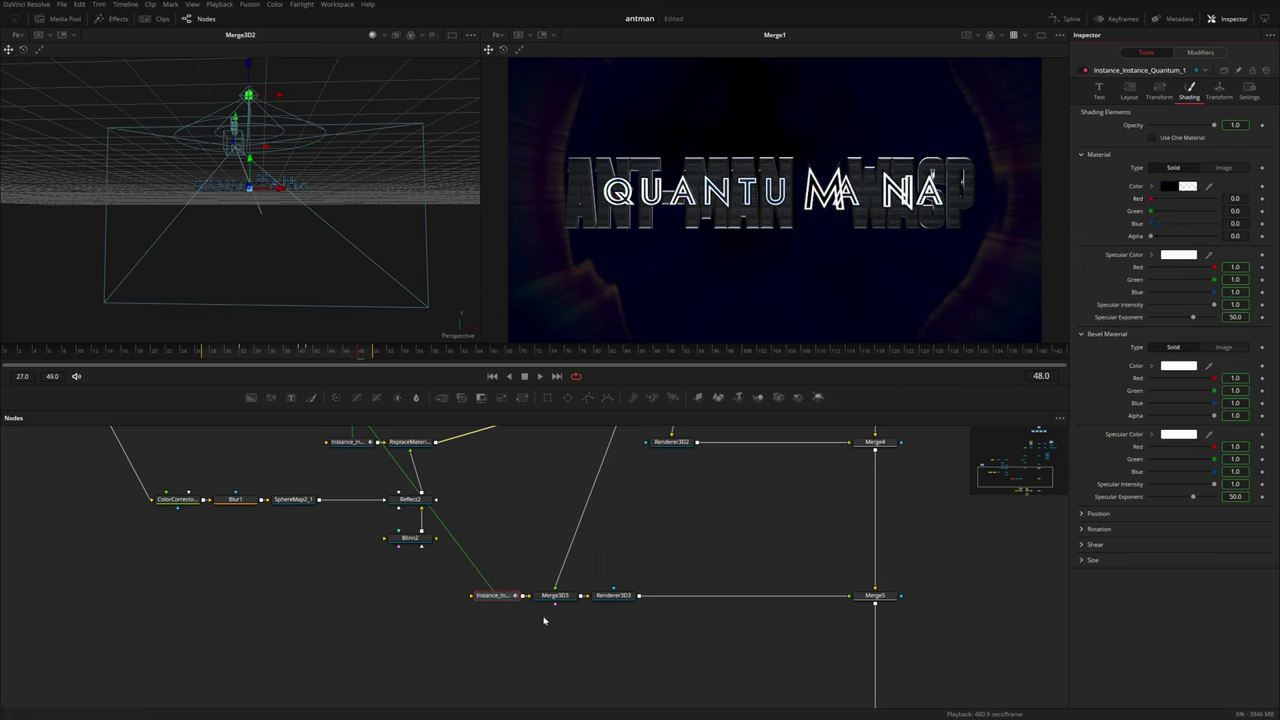
# Step: Show the new text instance alone in the 3D viewer and examine the letters' bevels up close
pyautogui.moveTo(513, 598); pyautogui.dragTo(280, 188)
pyautogui.scroll(5, 283, 186)
pyautogui.moveTo(345, 150); pyautogui.dragTo(284, 181)
pyautogui.scroll(8, 283, 181)
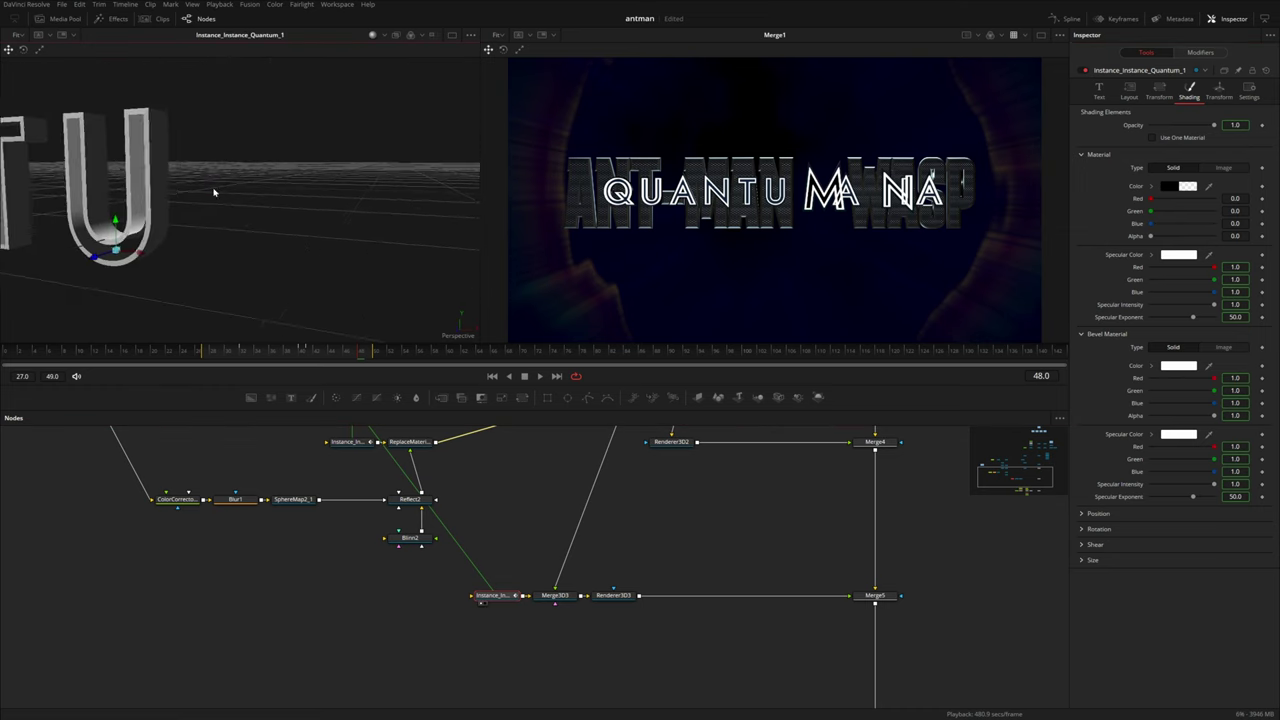
pyautogui.moveTo(226, 197); pyautogui.dragTo(270, 199)
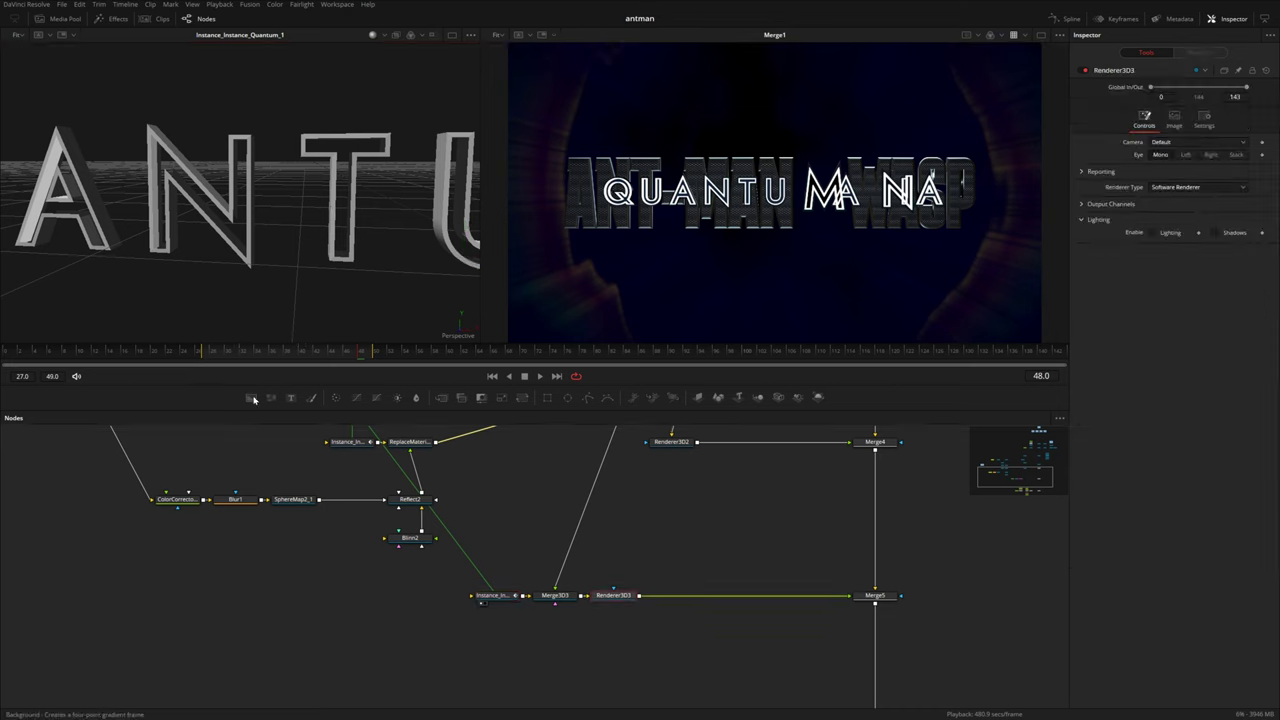
# Step: Add a Background masked by Renderer3D3 using the Luminance channel and feed it into Merge5 in place of the renderer
pyautogui.moveTo(251, 398); pyautogui.dragTo(675, 577)
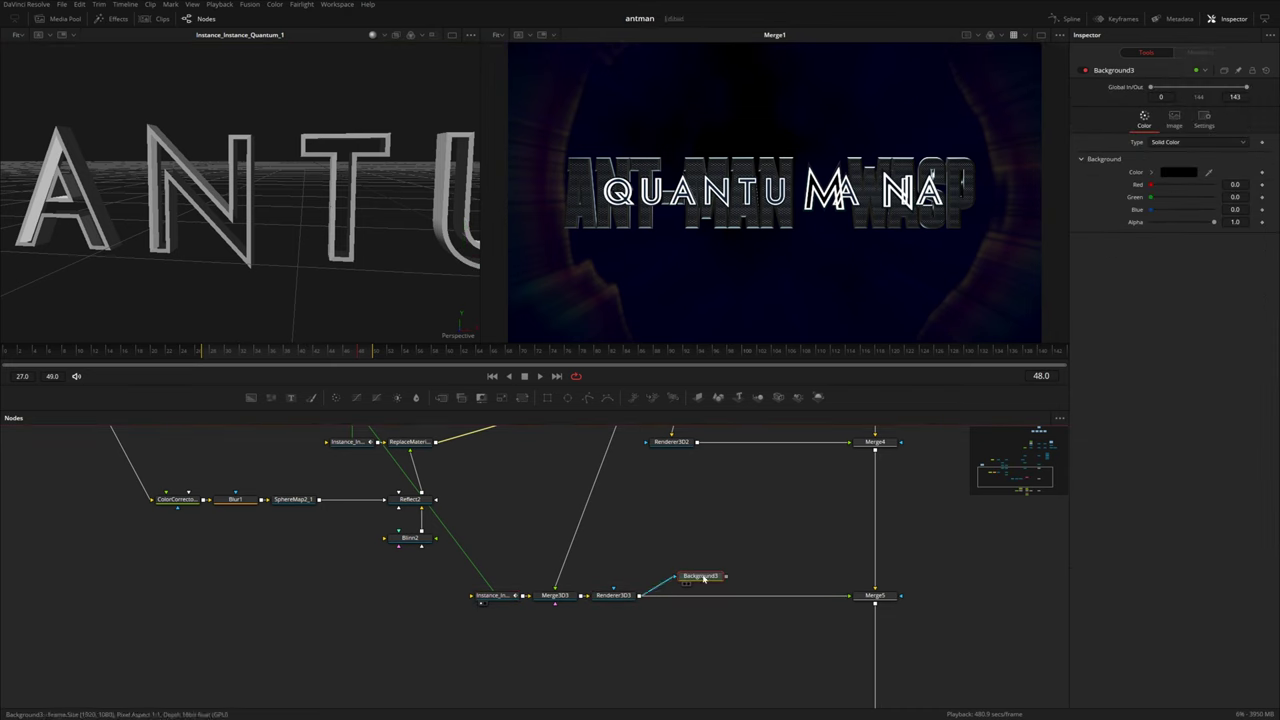
pyautogui.click(1204, 118)
pyautogui.click(1155, 197)
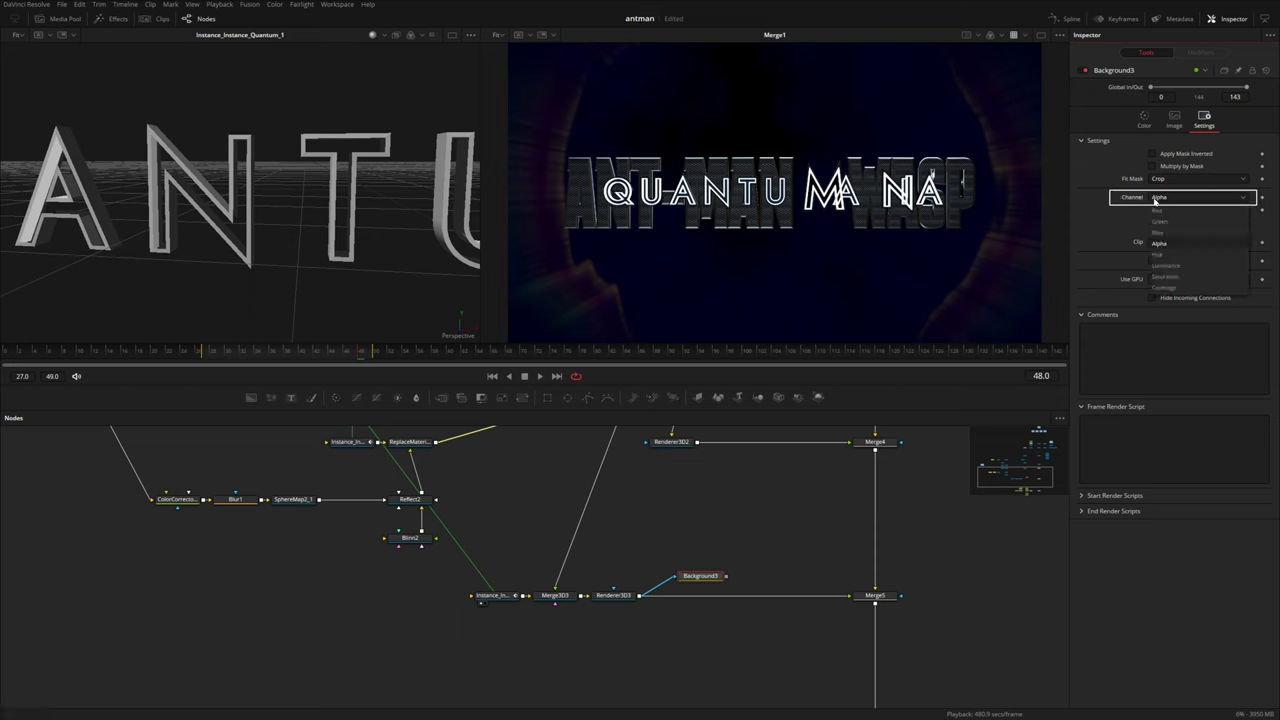
pyautogui.click(1166, 266)
pyautogui.moveTo(729, 577); pyautogui.dragTo(850, 597)
pyautogui.moveTo(703, 580); pyautogui.dragTo(685, 593)
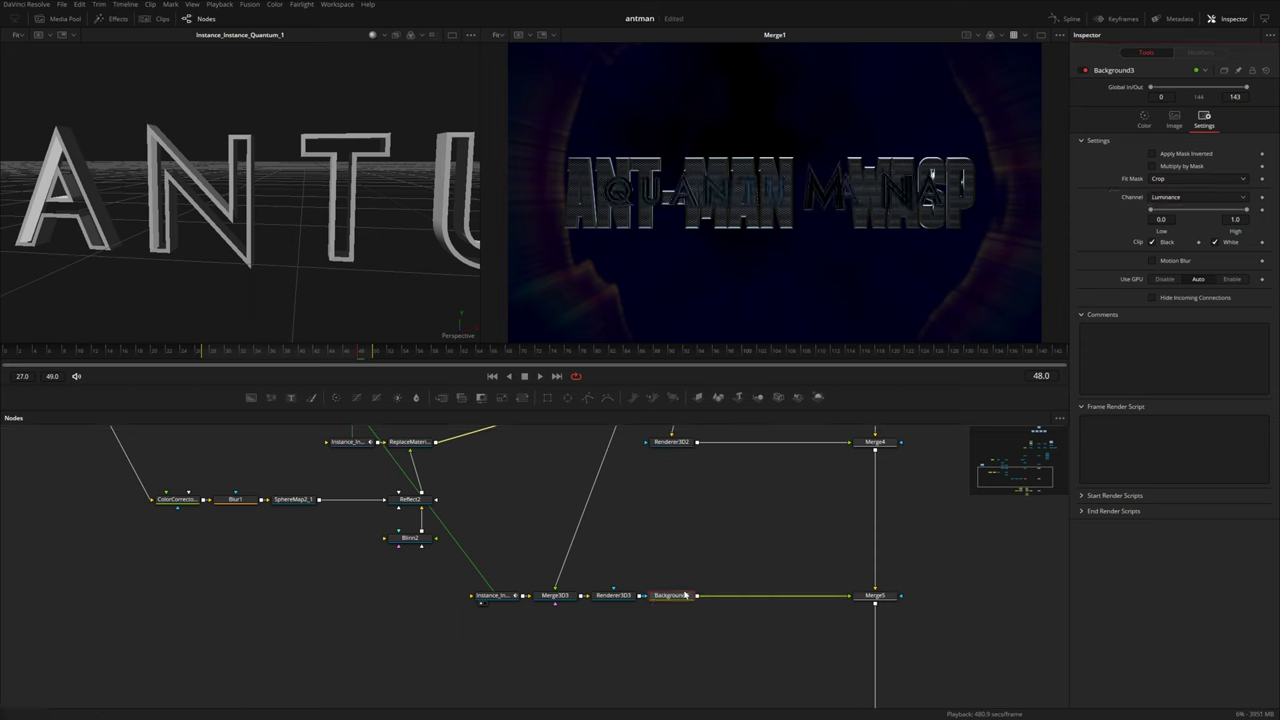
# Step: Color the new Background bright blue with hue 0.62, saturation 0.928 and value 1.0
pyautogui.click(1144, 118)
pyautogui.click(1151, 173)
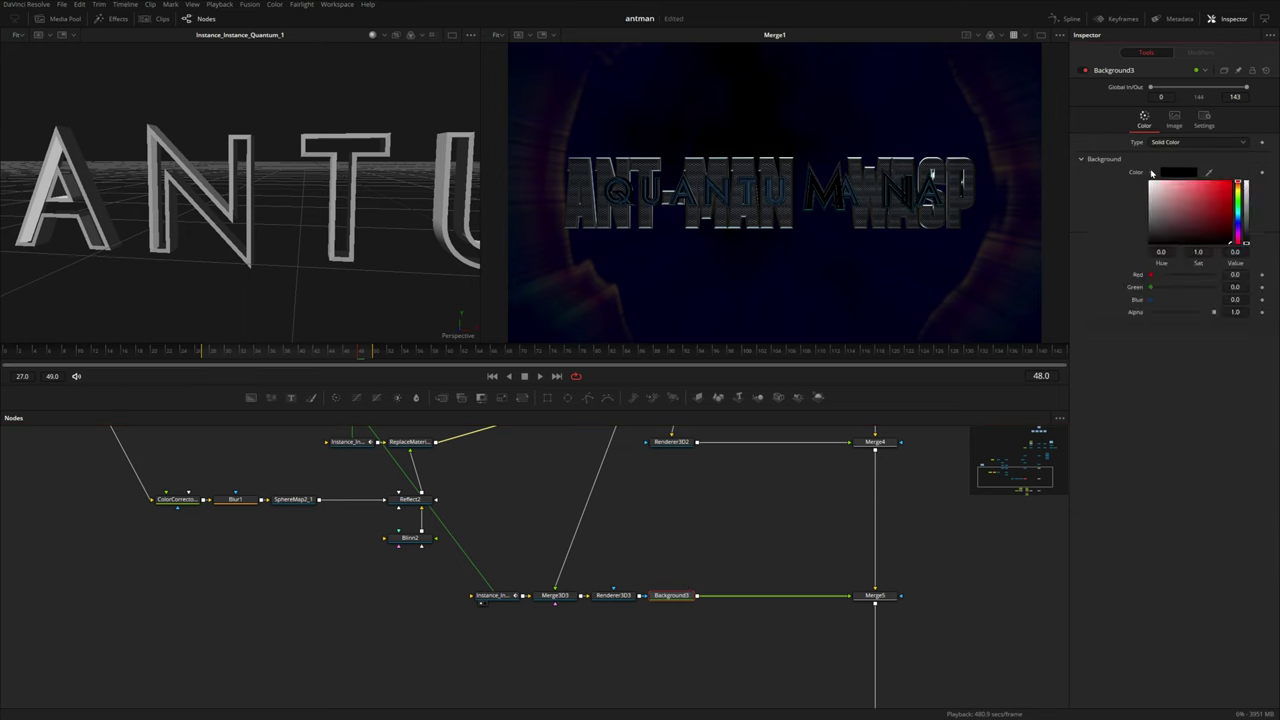
pyautogui.click(1226, 182)
pyautogui.moveTo(1238, 184); pyautogui.dragTo(1238, 220)
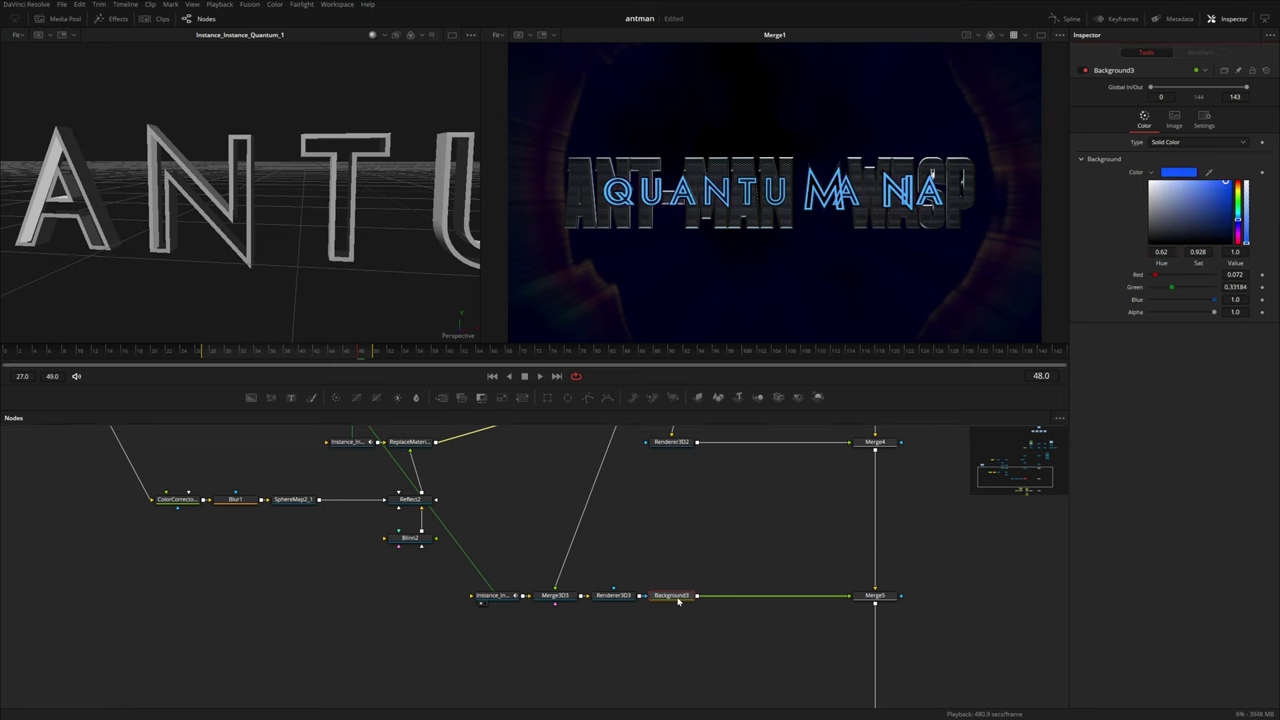
# Step: Insert a Duplicate node between Background3 and Merge5 and rearrange the branch with Background3 above it
pyautogui.hotkey('shift', 'space')
pyautogui.write('dup')
pyautogui.press('Return')
pyautogui.moveTo(490, 596); pyautogui.dragTo(368, 603)
pyautogui.moveTo(532, 588); pyautogui.dragTo(468, 596)
pyautogui.moveTo(673, 596); pyautogui.dragTo(614, 540)
pyautogui.moveTo(733, 600); pyautogui.dragTo(617, 601)
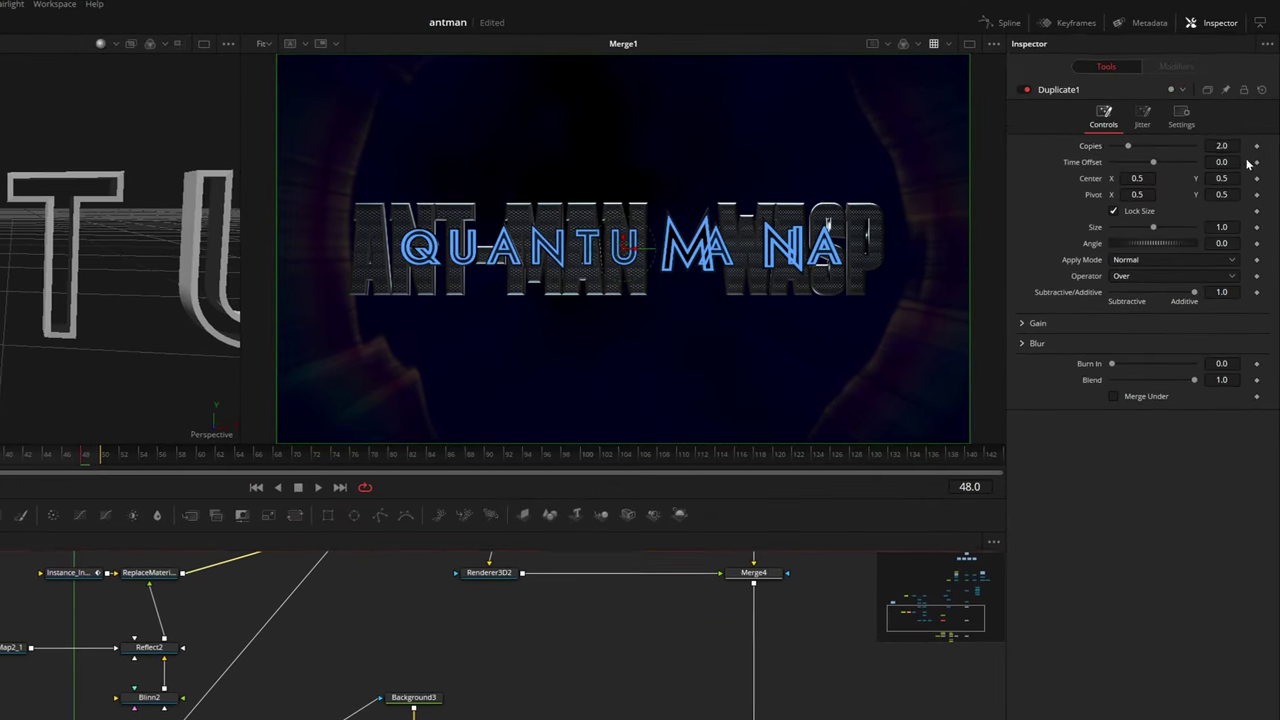
# Step: Set the Duplicate node to 5 copies with a time offset of -1
pyautogui.doubleClick(1235, 114)
pyautogui.write('5')
pyautogui.press('Tab')
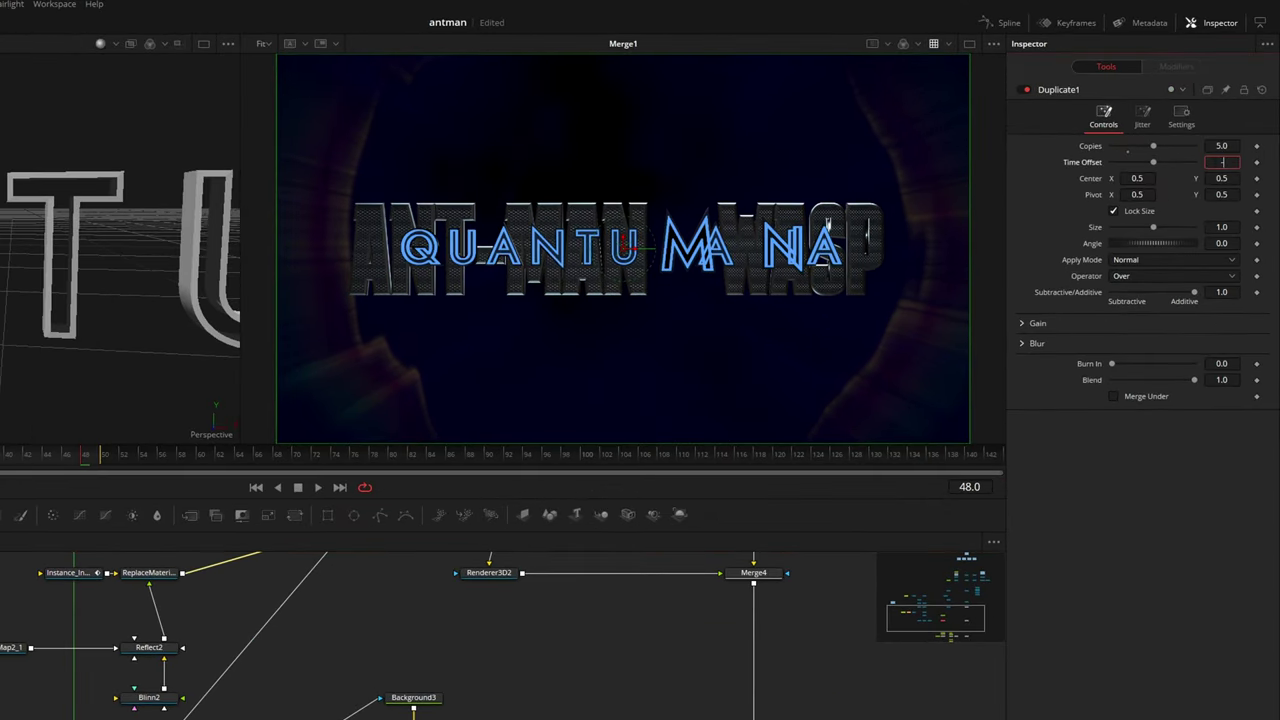
pyautogui.write('-1')
pyautogui.press('Tab')
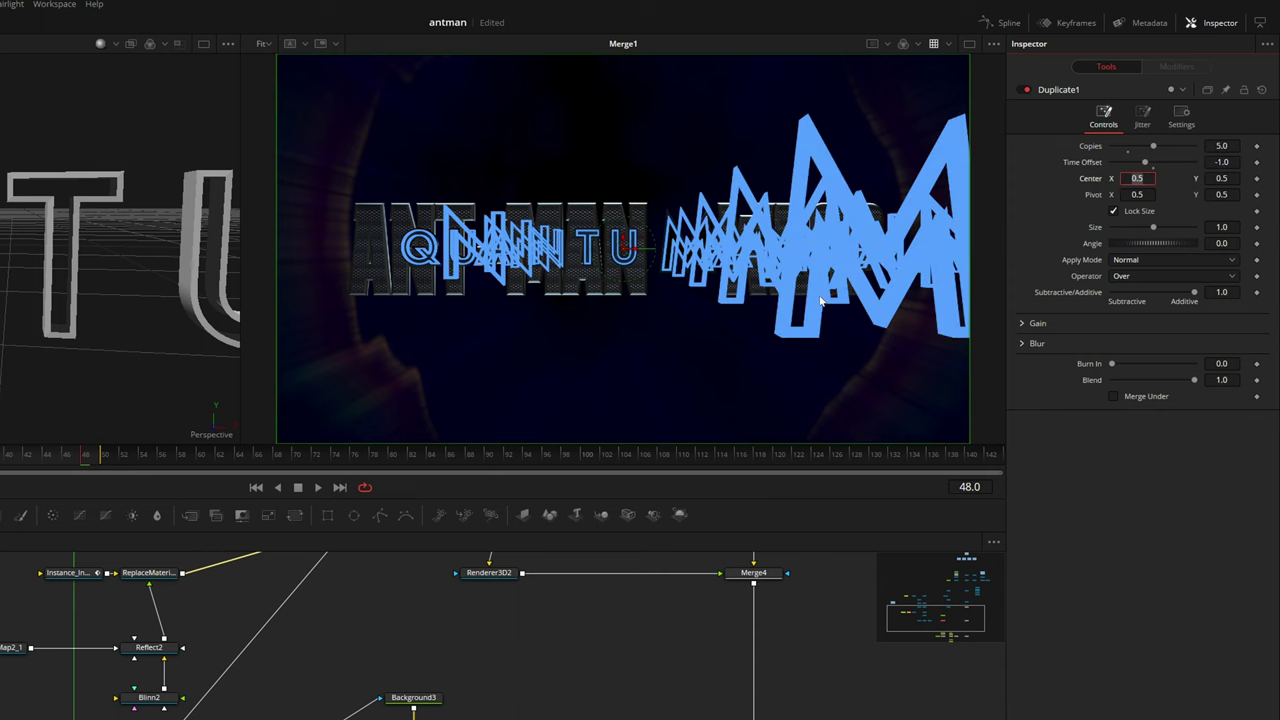
# Step: Set the Duplicate's red, green, blue and alpha gain to 0.5 each
pyautogui.click(1023, 323)
pyautogui.doubleClick(1222, 341)
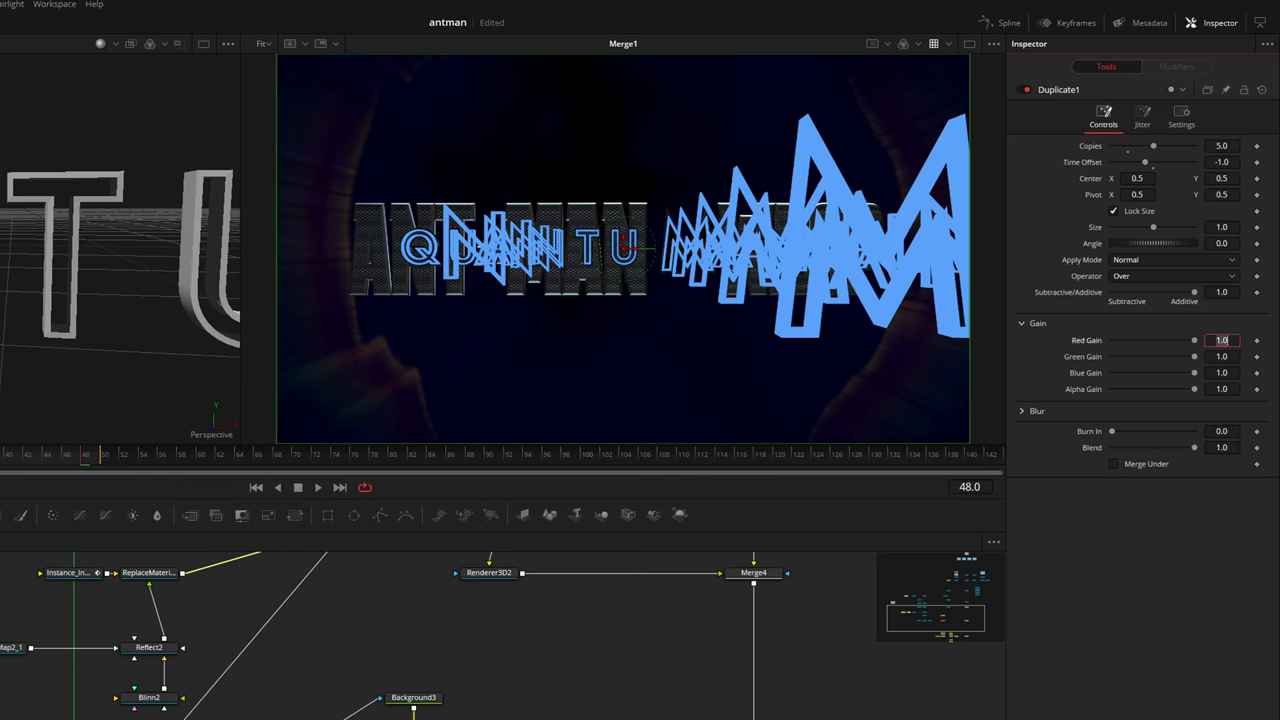
pyautogui.write('.5')
pyautogui.press('Tab')
pyautogui.write('.5')
pyautogui.write('0.5')
pyautogui.press('Tab')
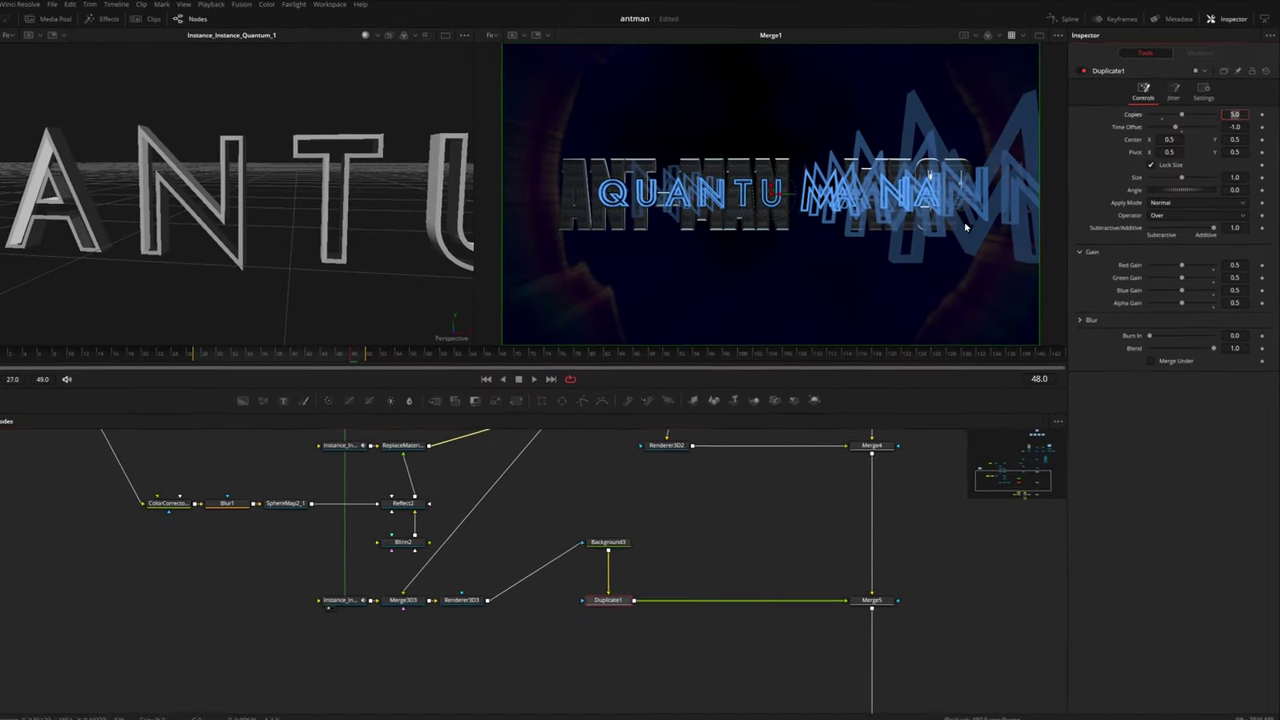
# Step: Insert a Soft Glow between Background3 and Duplicate1 with gain 5.0 and glow size 2.4
pyautogui.moveTo(613, 513); pyautogui.dragTo(614, 508)
pyautogui.hotkey('shift', 'space')
pyautogui.write('soft')
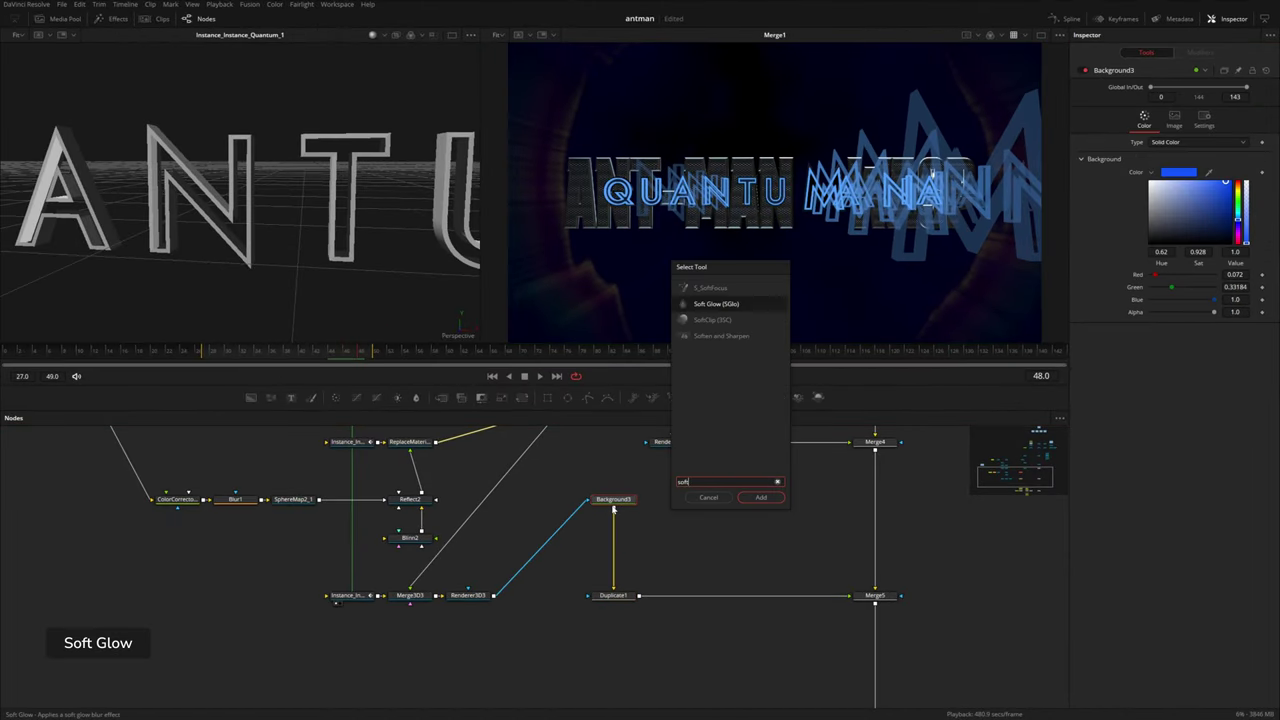
pyautogui.press('Return')
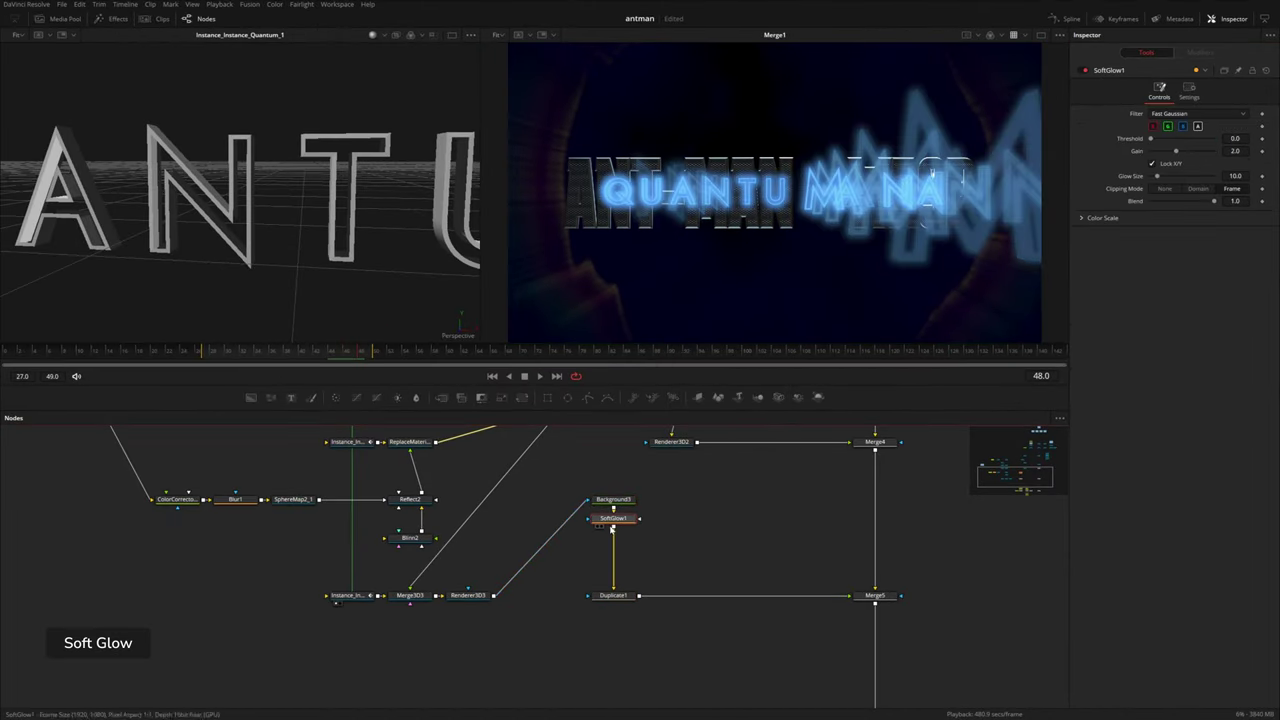
pyautogui.moveTo(1177, 151); pyautogui.dragTo(1162, 176)
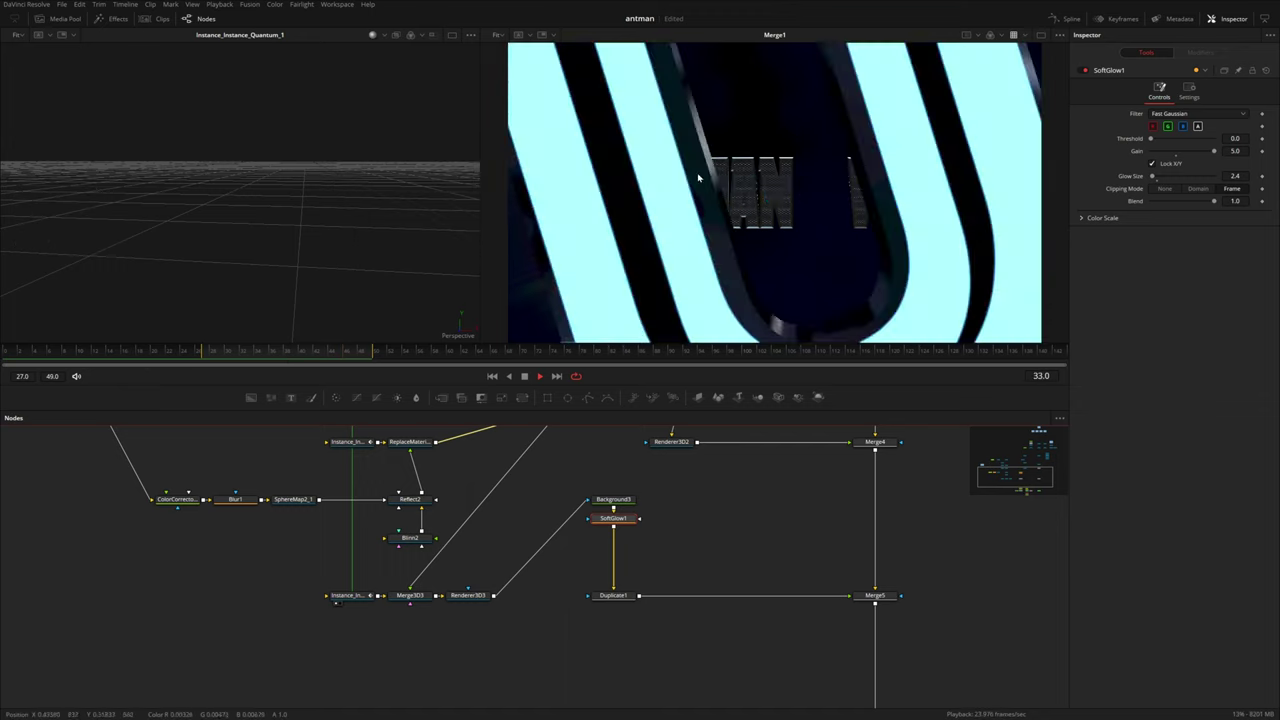
# Step: Stop the playback, go to frame 49 and check Background3's mask channel settings
pyautogui.press('space')
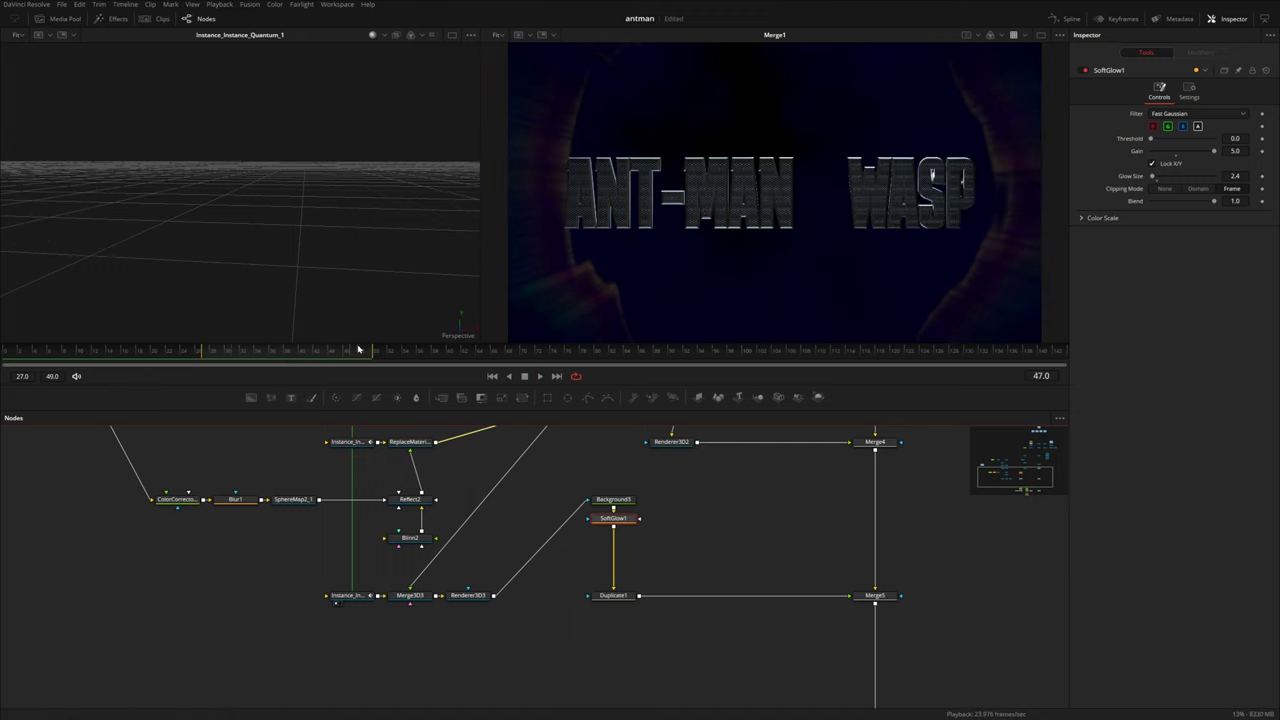
pyautogui.click(369, 349)
pyautogui.click(612, 505)
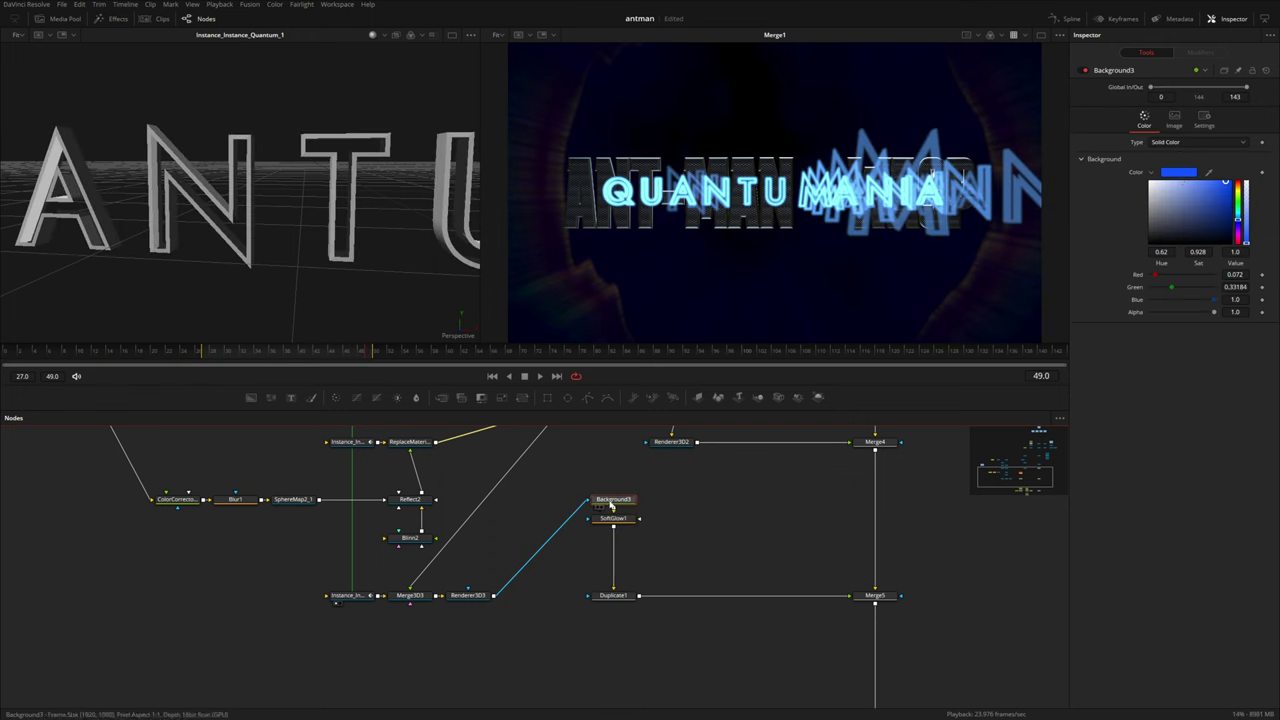
pyautogui.click(1204, 120)
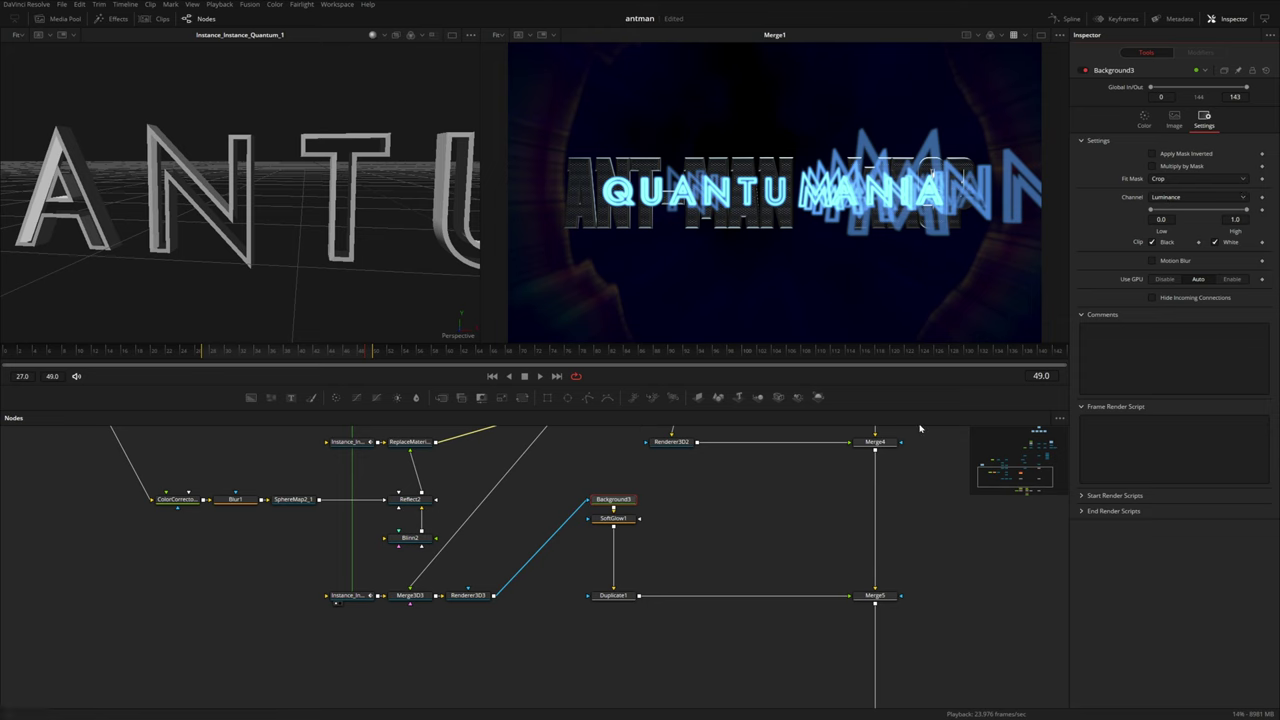
# Step: Insert a Fog 3D node between Merge3D3 and Renderer3D3 and enable Show Fog In View
pyautogui.click(471, 599)
pyautogui.moveTo(471, 599); pyautogui.dragTo(529, 600)
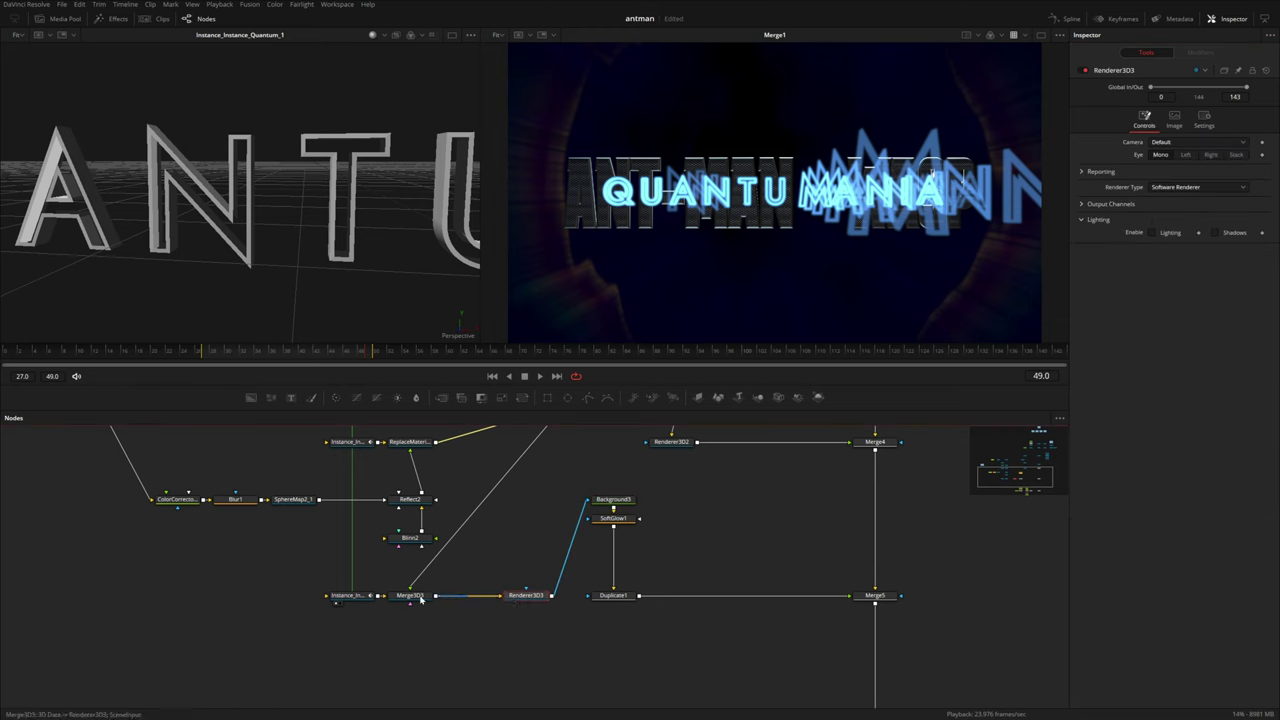
pyautogui.click(414, 596)
pyautogui.hotkey('shift', 'space')
pyautogui.write('fog')
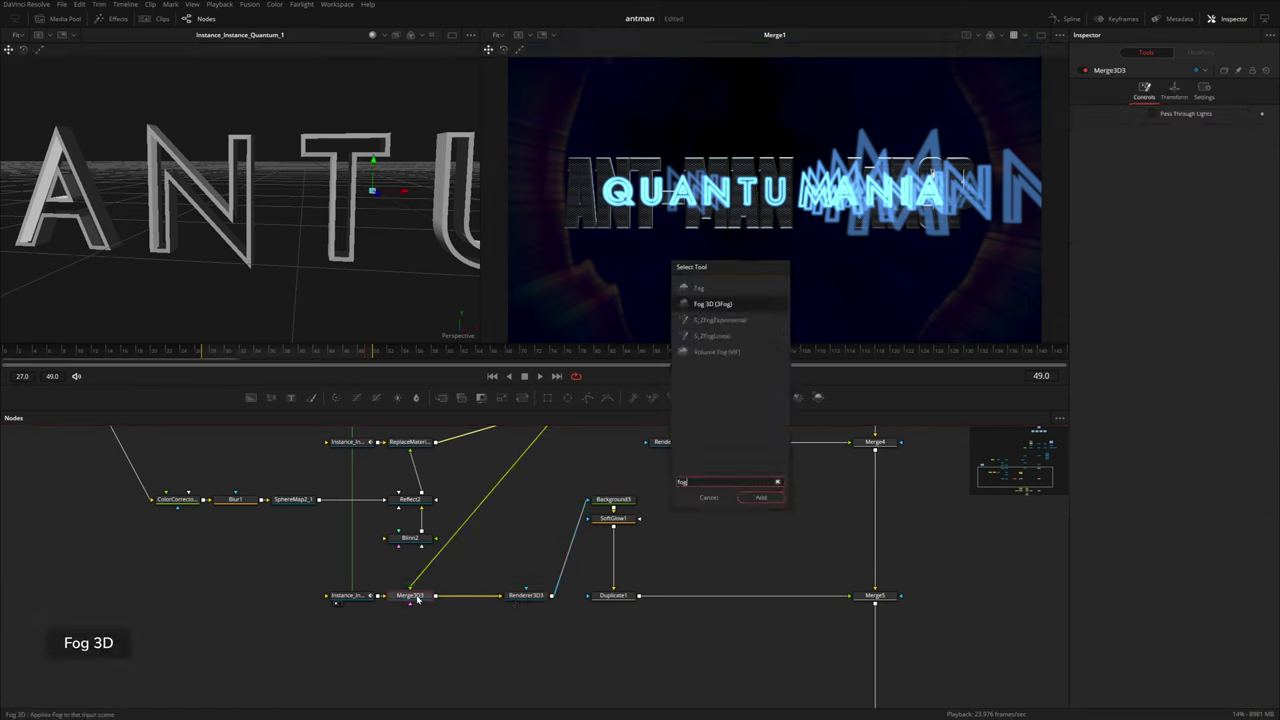
pyautogui.press('Return')
pyautogui.press('1')
pyautogui.click(1152, 126)
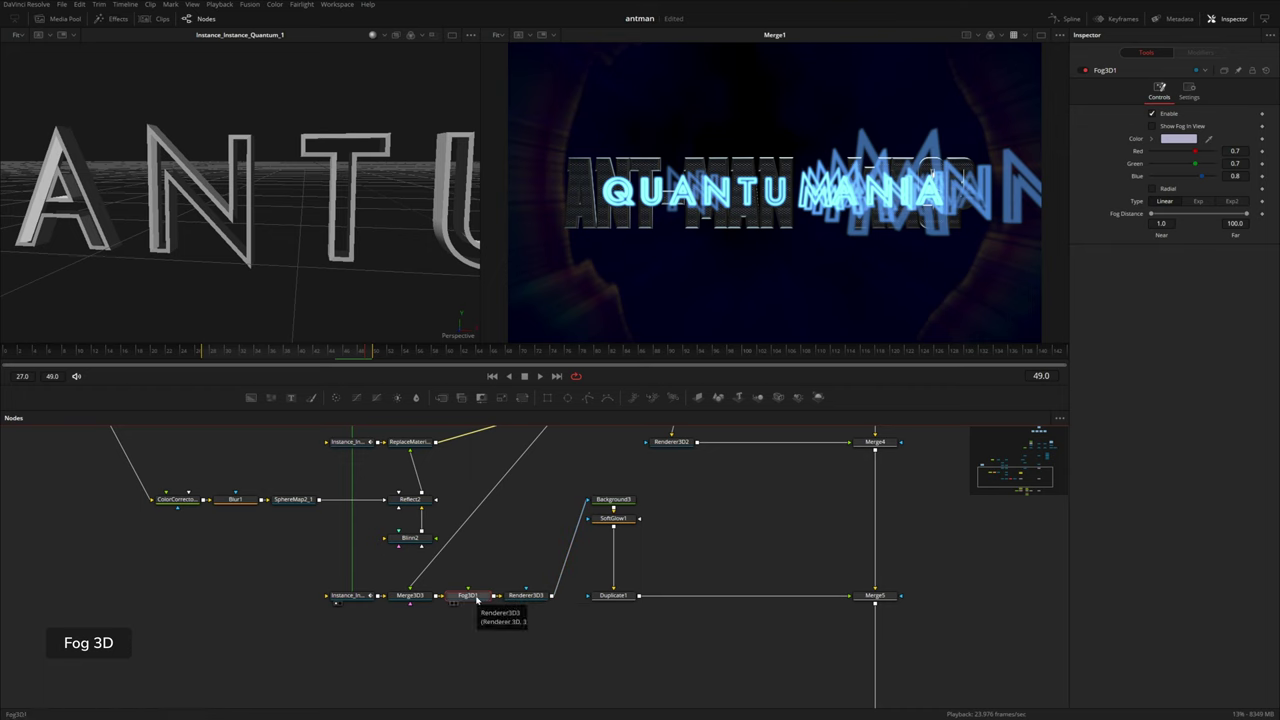
# Step: Set the fog colour to black and its distance to 0.0 near and 2.04 far, and save the project after checking other frames
pyautogui.click(1152, 139)
pyautogui.moveTo(1178, 173); pyautogui.dragTo(1122, 246)
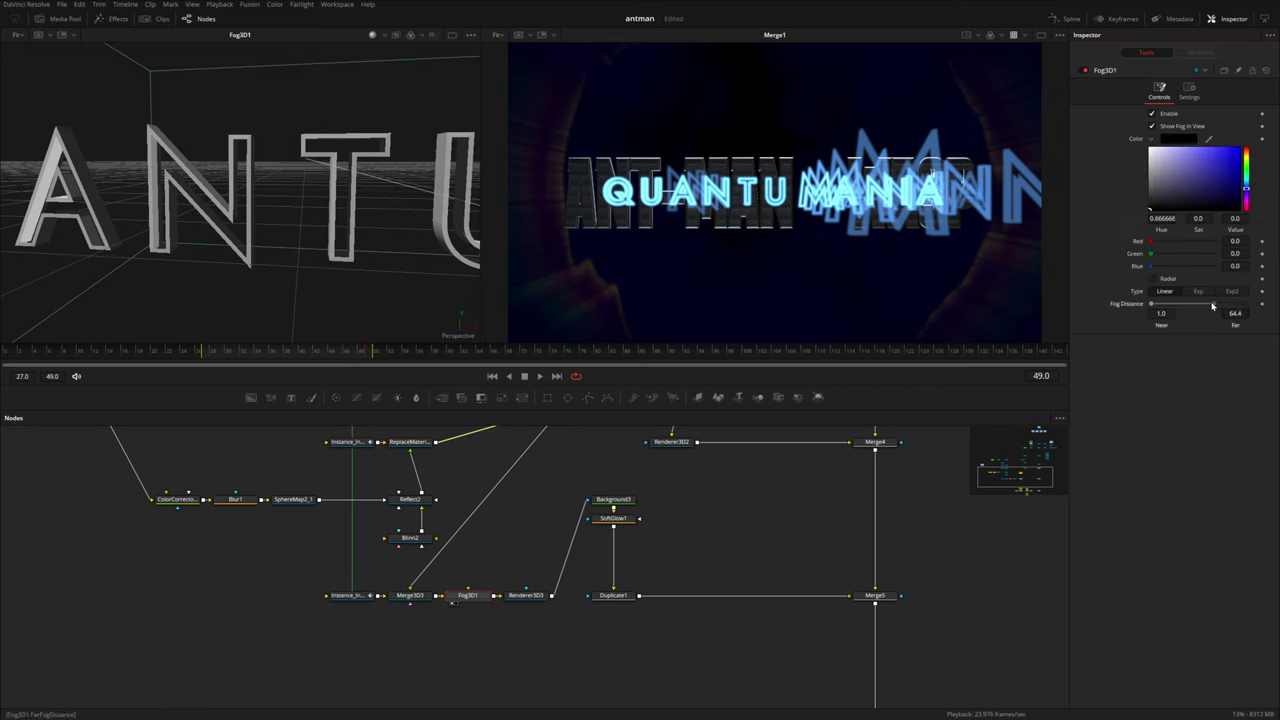
pyautogui.moveTo(1190, 305); pyautogui.dragTo(1159, 304)
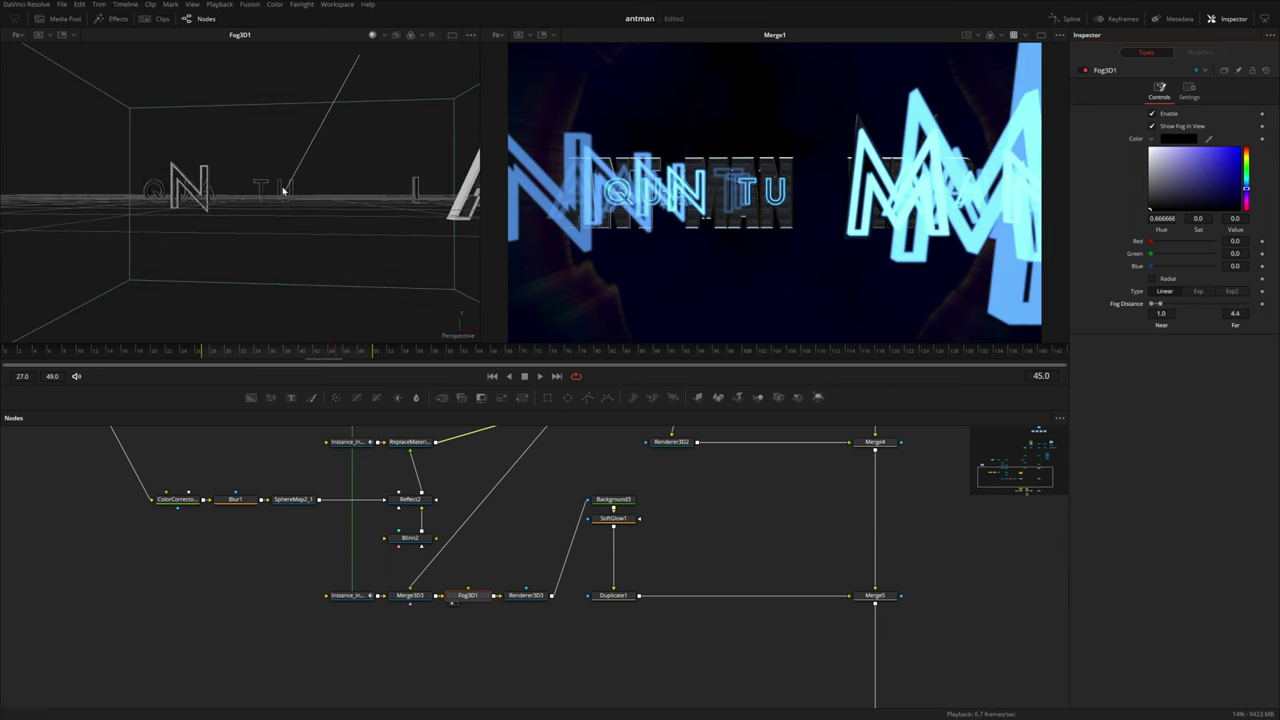
pyautogui.moveTo(1235, 314); pyautogui.dragTo(1223, 314)
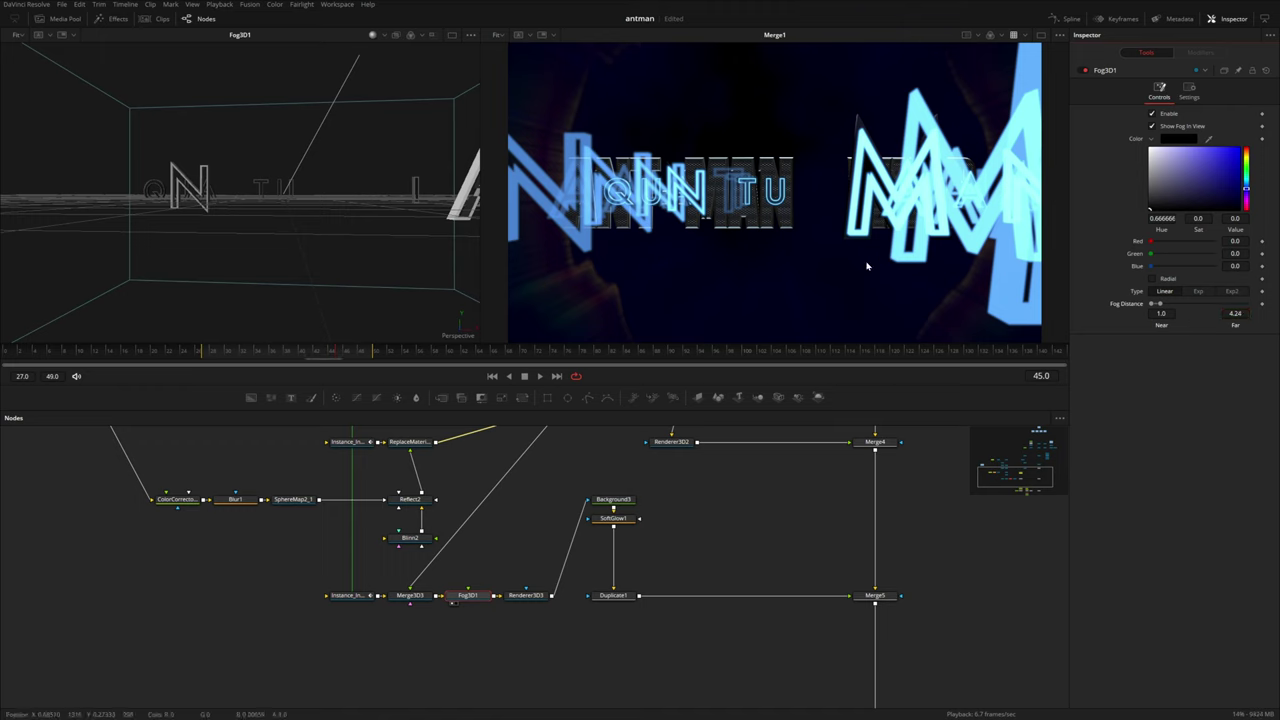
pyautogui.click(618, 500)
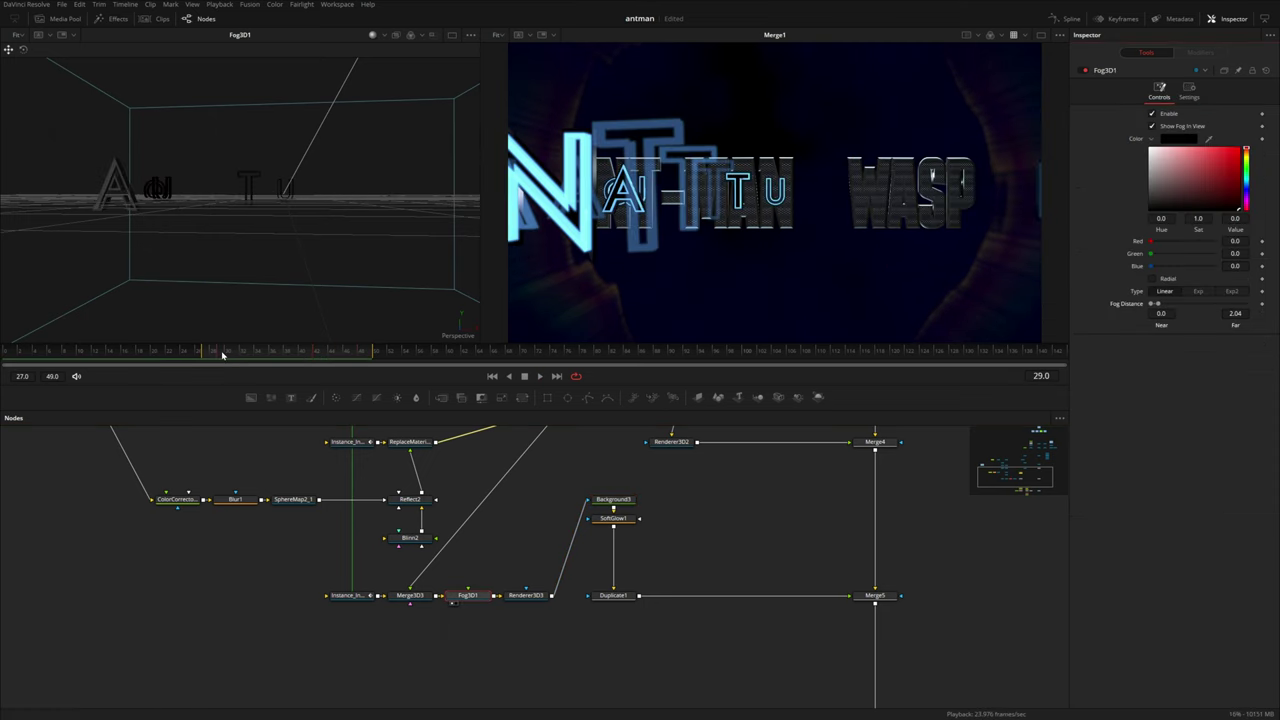
pyautogui.moveTo(222, 355); pyautogui.dragTo(257, 352)
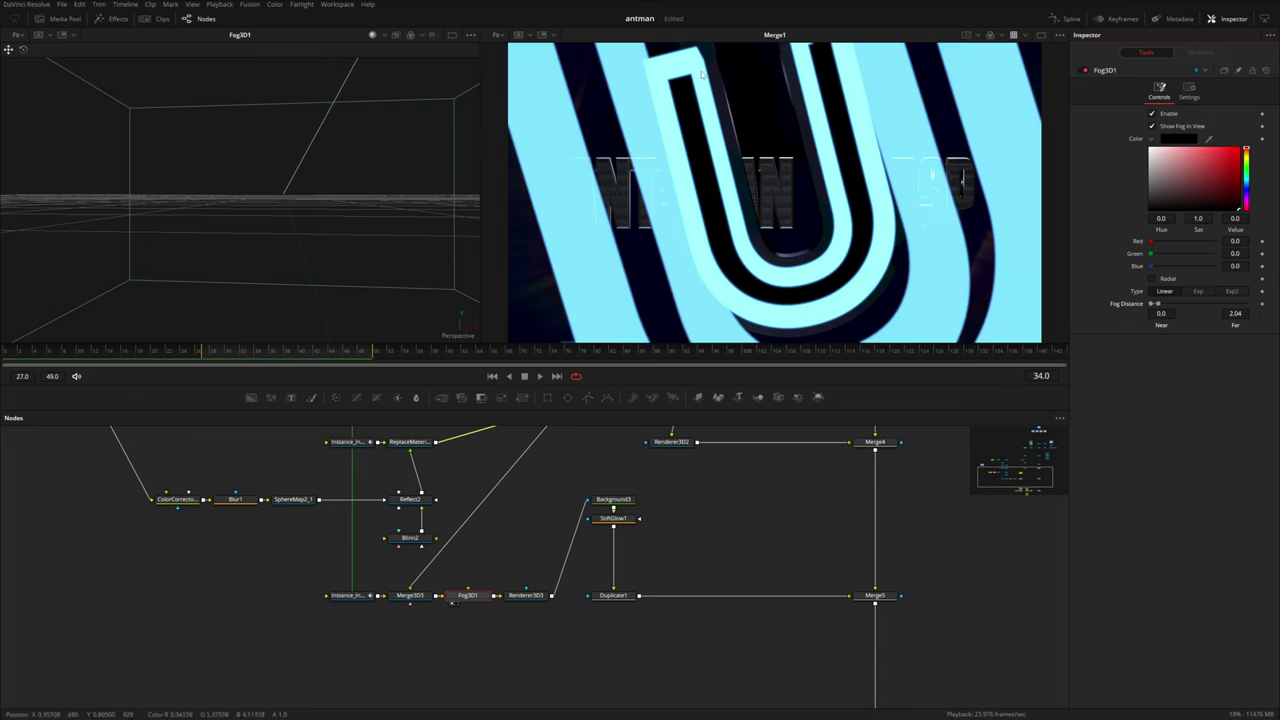
pyautogui.hotkey('ctrl', 's')
# Step: Insert a Time Speed node between Duplicate1 and Merge5 with a delay of 1.0
pyautogui.click(614, 595)
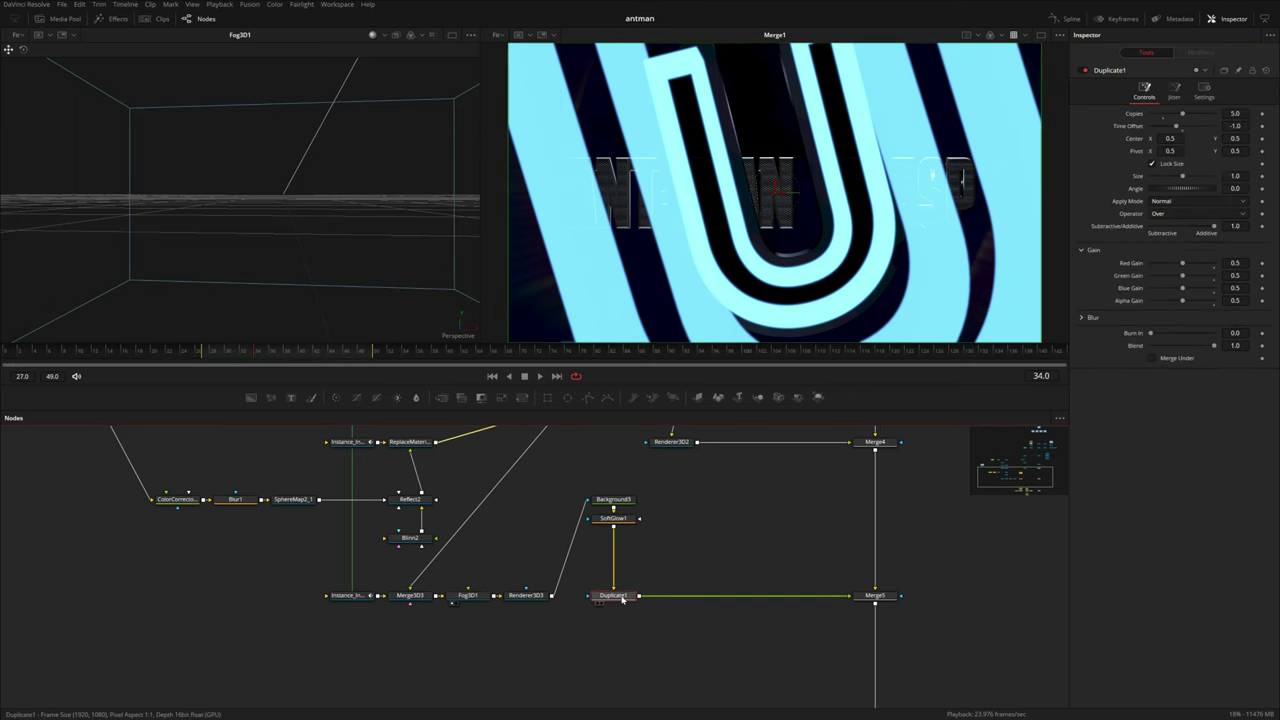
pyautogui.hotkey('shift', 'space')
pyautogui.write('time')
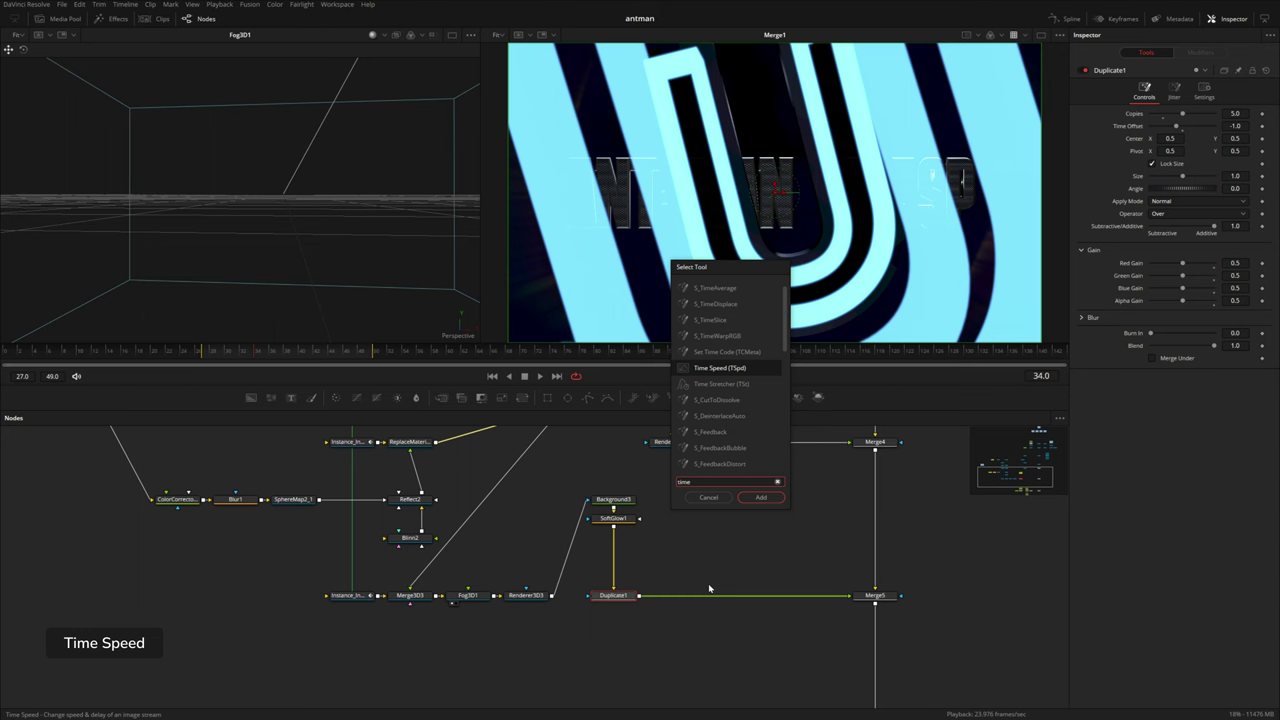
pyautogui.press('Return')
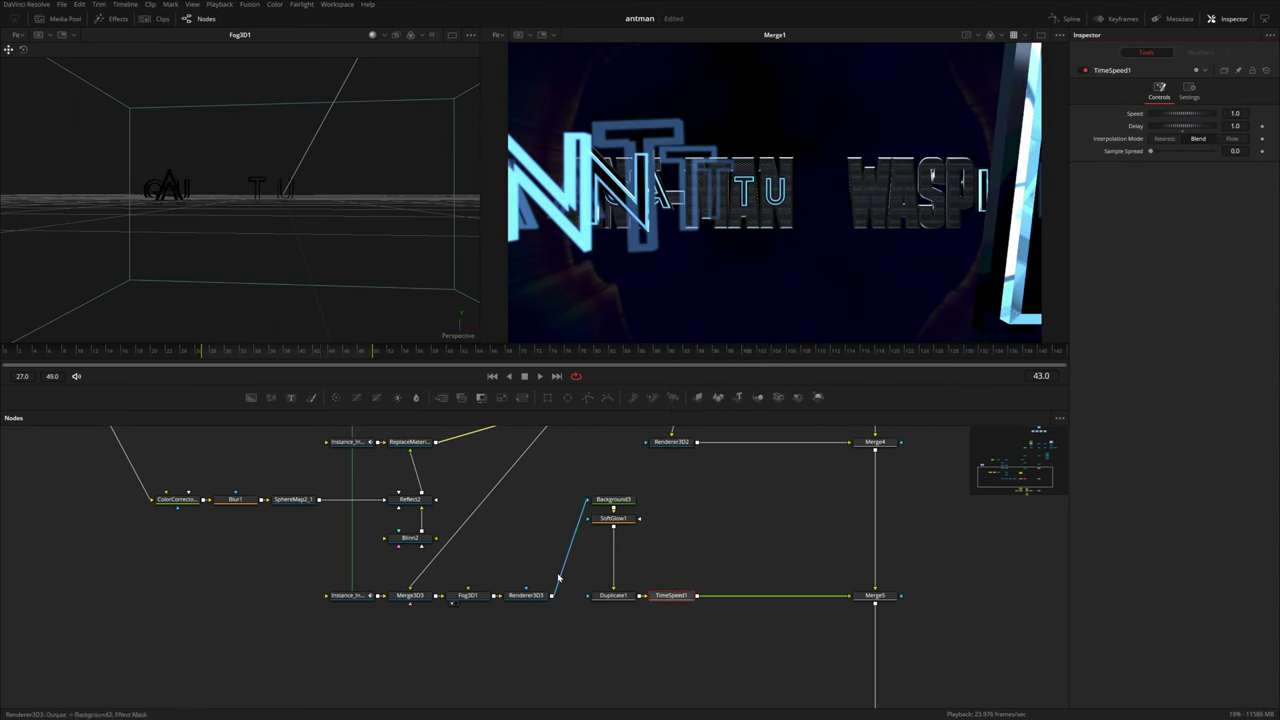
# Step: Enable motion blur on Renderer3D3 with quality 8 and reduce its shutter angle
pyautogui.click(528, 597)
pyautogui.click(1204, 118)
pyautogui.doubleClick(1235, 197)
pyautogui.write('8')
pyautogui.press('Tab')
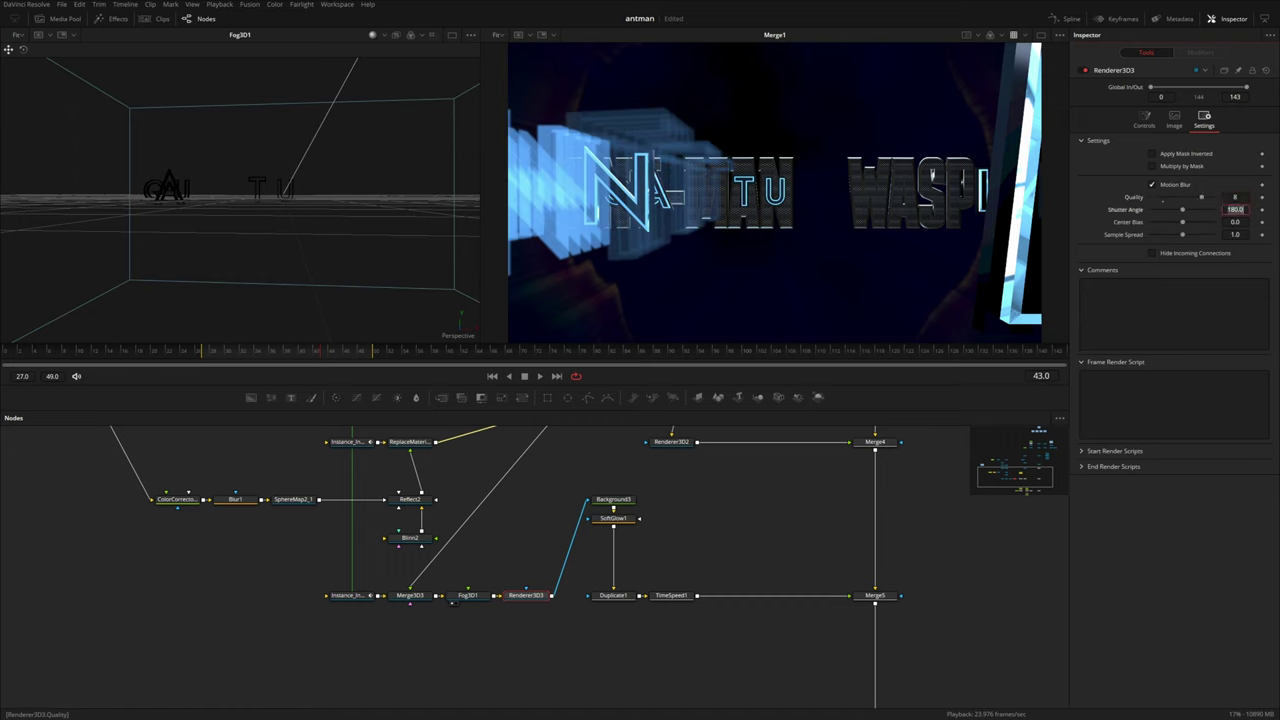
pyautogui.click(1188, 529)
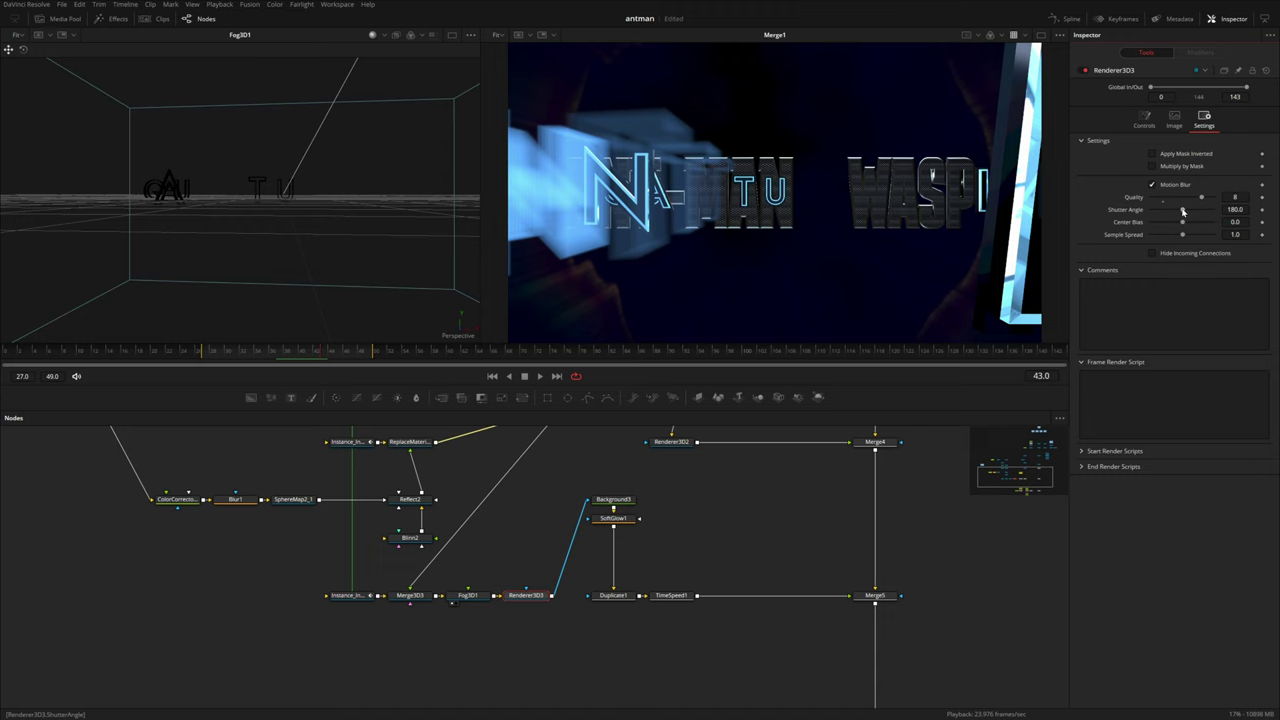
pyautogui.moveTo(1161, 212); pyautogui.dragTo(1155, 213)
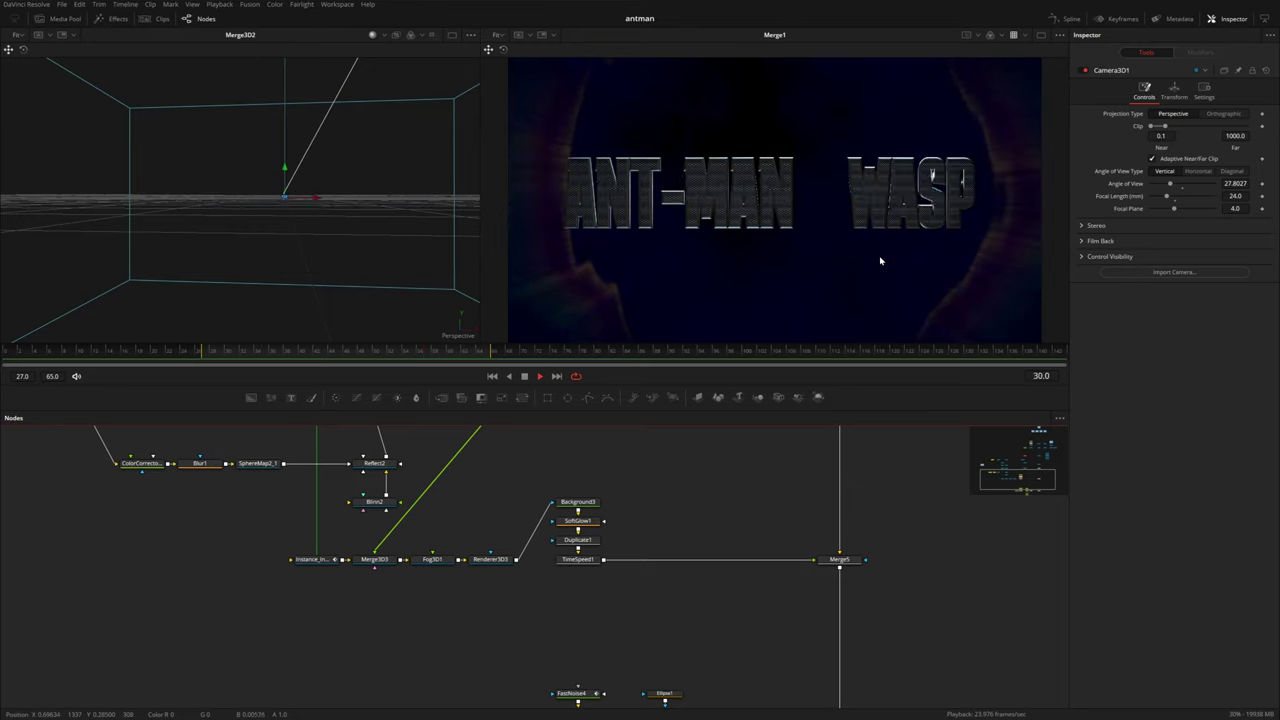
# Step: Paste an instance of the ANT-MAN WASP Text3D1 node into empty space beside Merge3D1 and its lights
pyautogui.scroll(3, 702, 491)
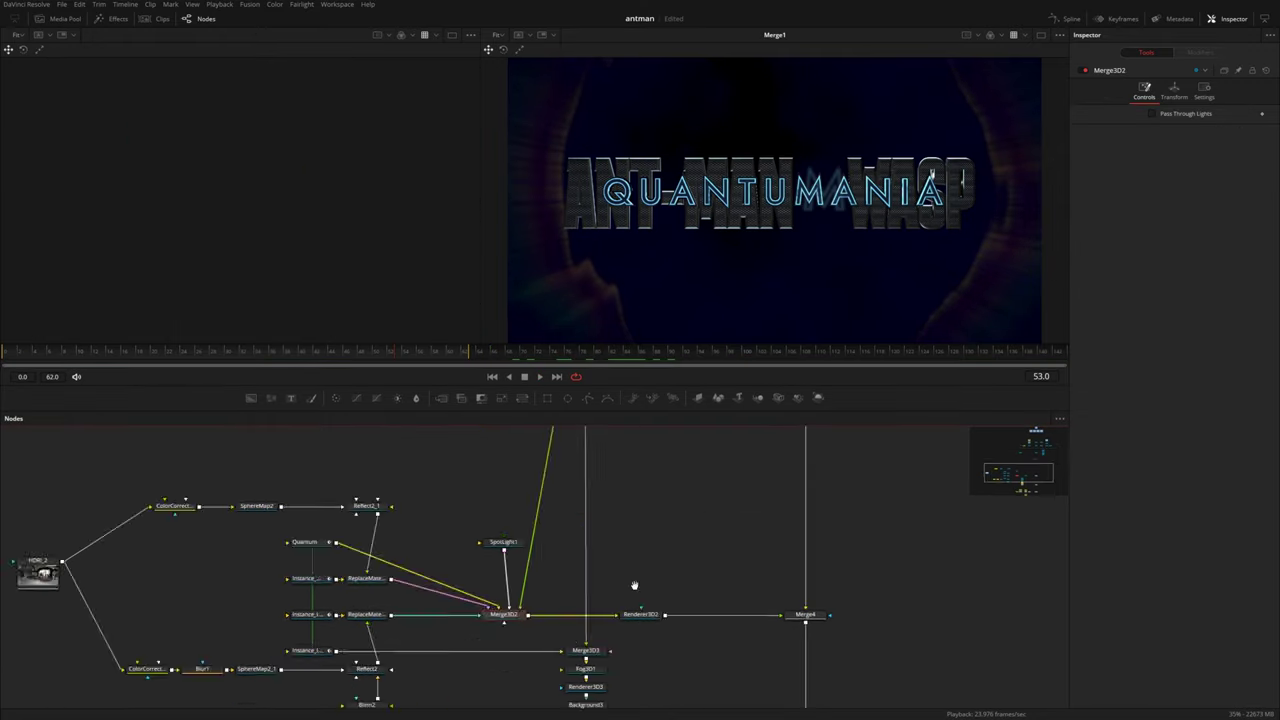
pyautogui.moveTo(634, 585); pyautogui.dragTo(600, 698)
pyautogui.moveTo(631, 506); pyautogui.dragTo(597, 643)
pyautogui.click(670, 481)
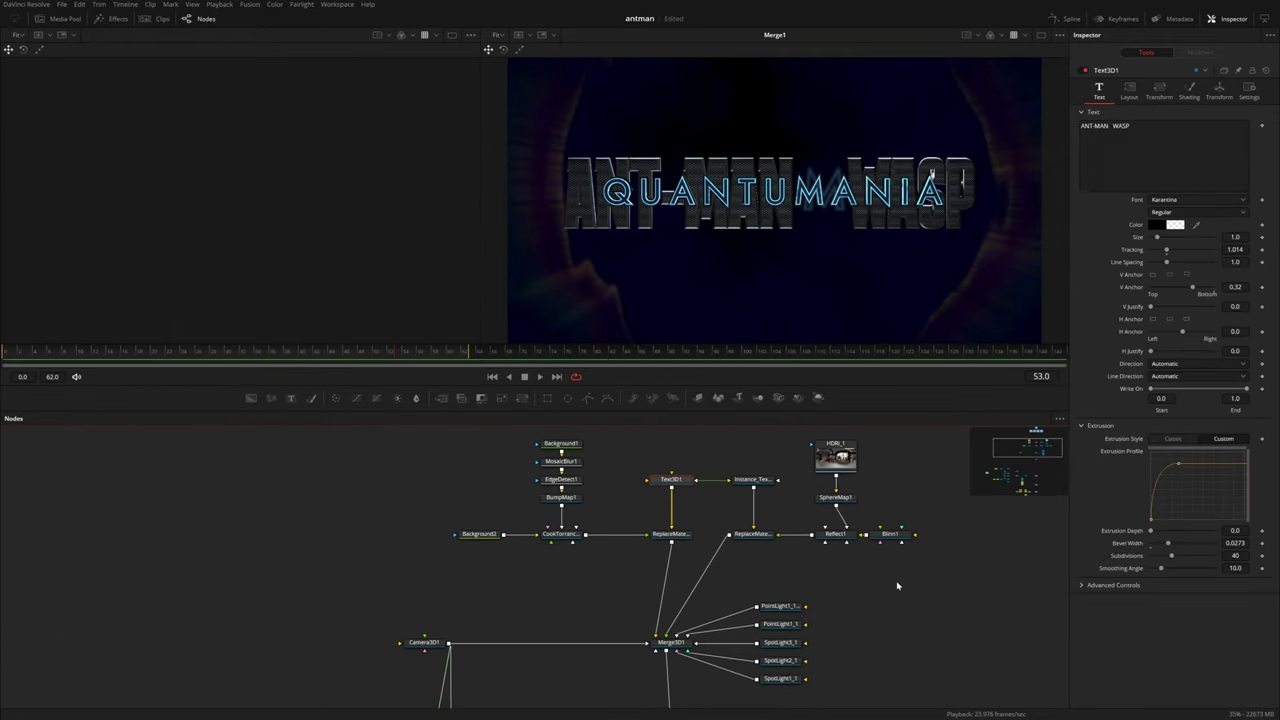
pyautogui.hotkey('ctrl', 'c')
pyautogui.scroll(-3, 691, 523)
pyautogui.hotkey('ctrl', 'shift', 'v')
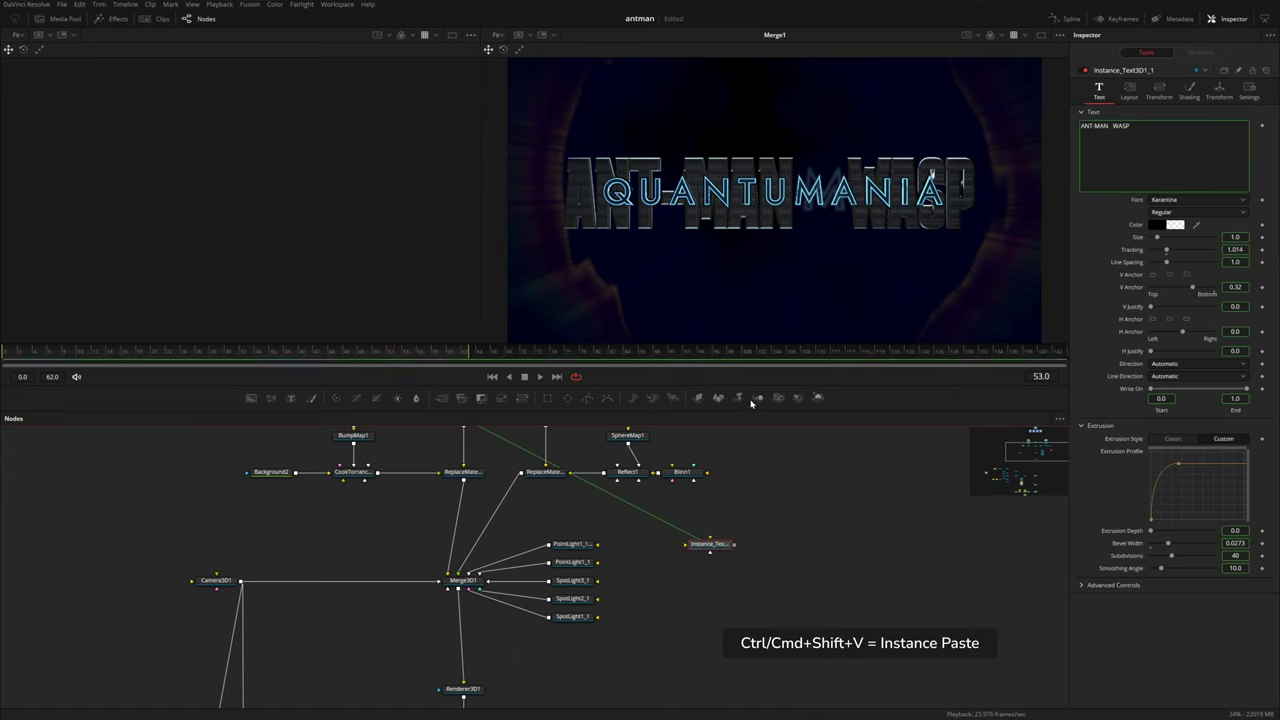
# Step: Feed the text instance and Camera3D1 into a new Merge 3D node followed by a Renderer 3D
pyautogui.click(755, 399)
pyautogui.moveTo(238, 579); pyautogui.dragTo(764, 515)
pyautogui.click(818, 397)
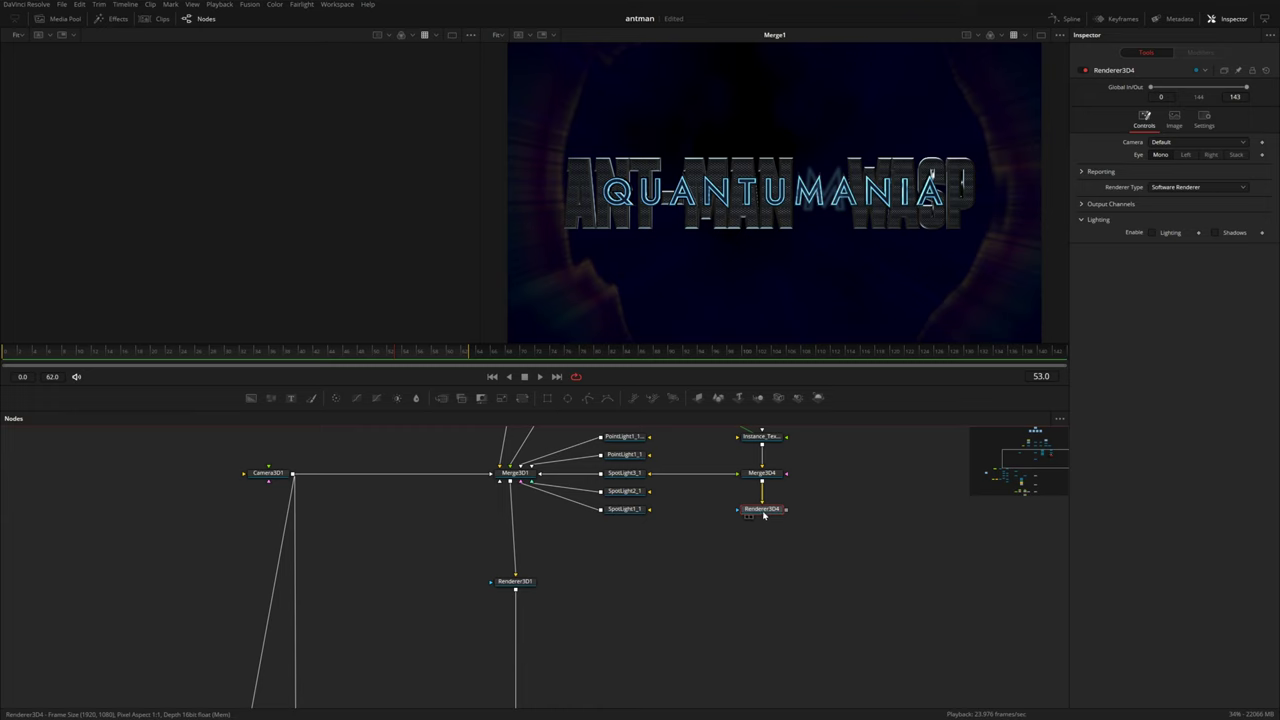
pyautogui.press('1')
pyautogui.moveTo(764, 517); pyautogui.dragTo(757, 661)
# Step: View the text instance on its own, deinstance its extrusion style and set it to Classic
pyautogui.click(764, 586)
pyautogui.press('1')
pyautogui.rightClick(1133, 441)
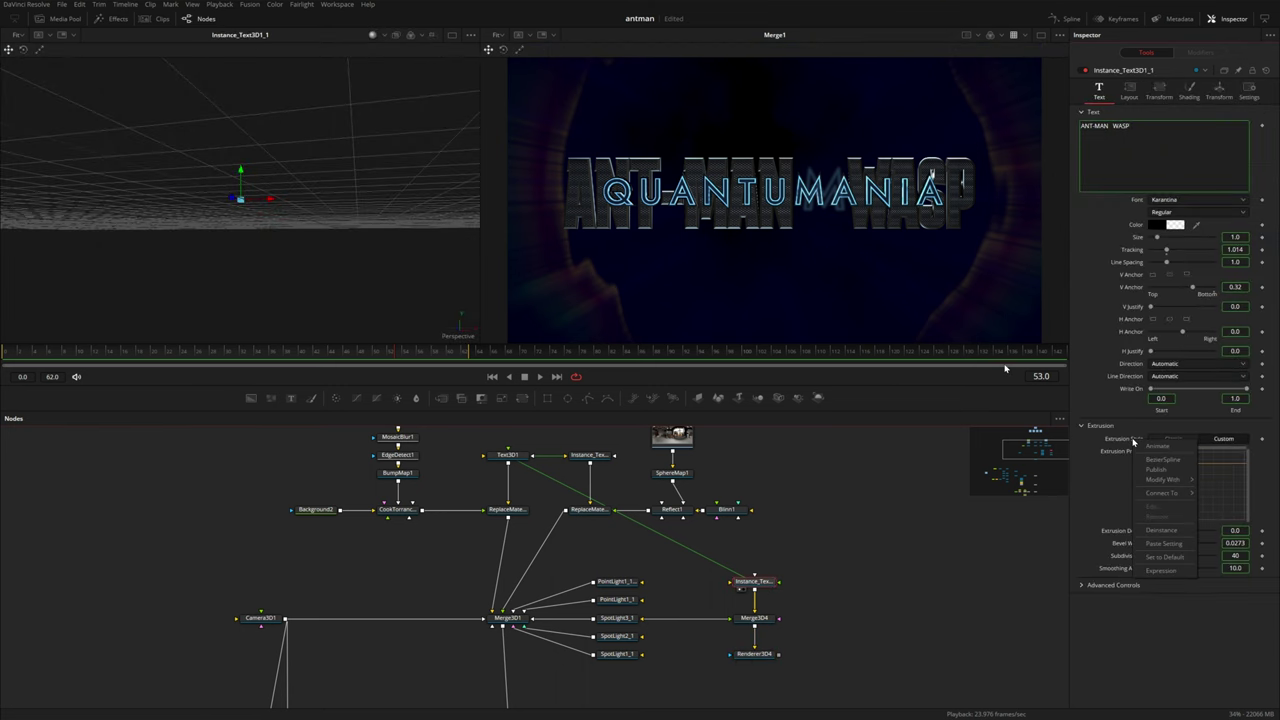
pyautogui.click(1162, 528)
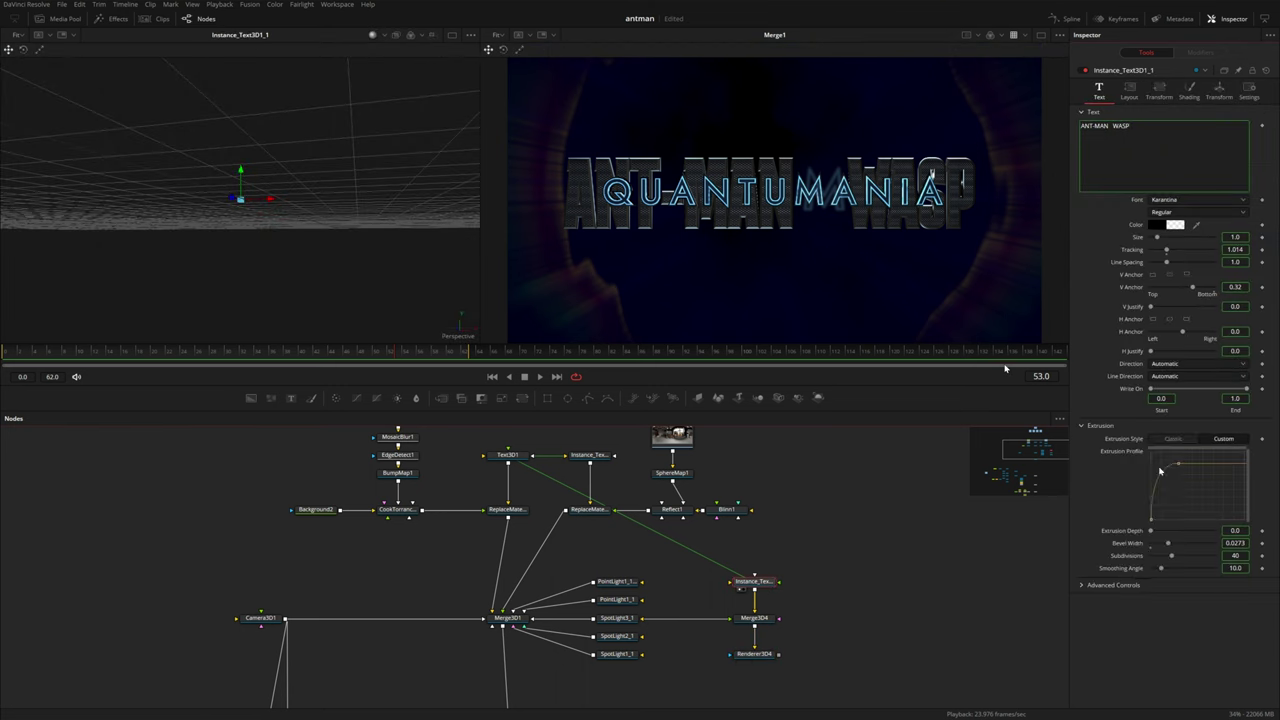
pyautogui.click(1170, 439)
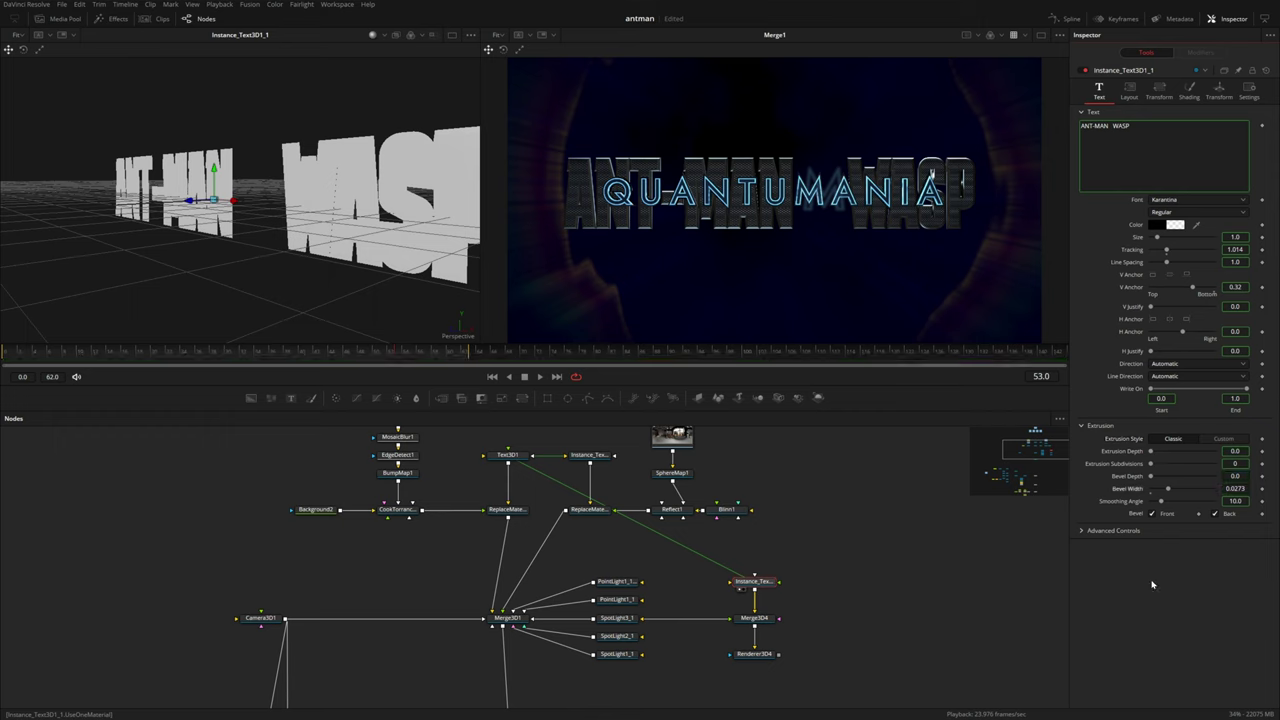
# Step: Deinstance and turn off Use One Material on the text instance, and set the face material's red, green, blue and alpha to 0
pyautogui.click(1189, 91)
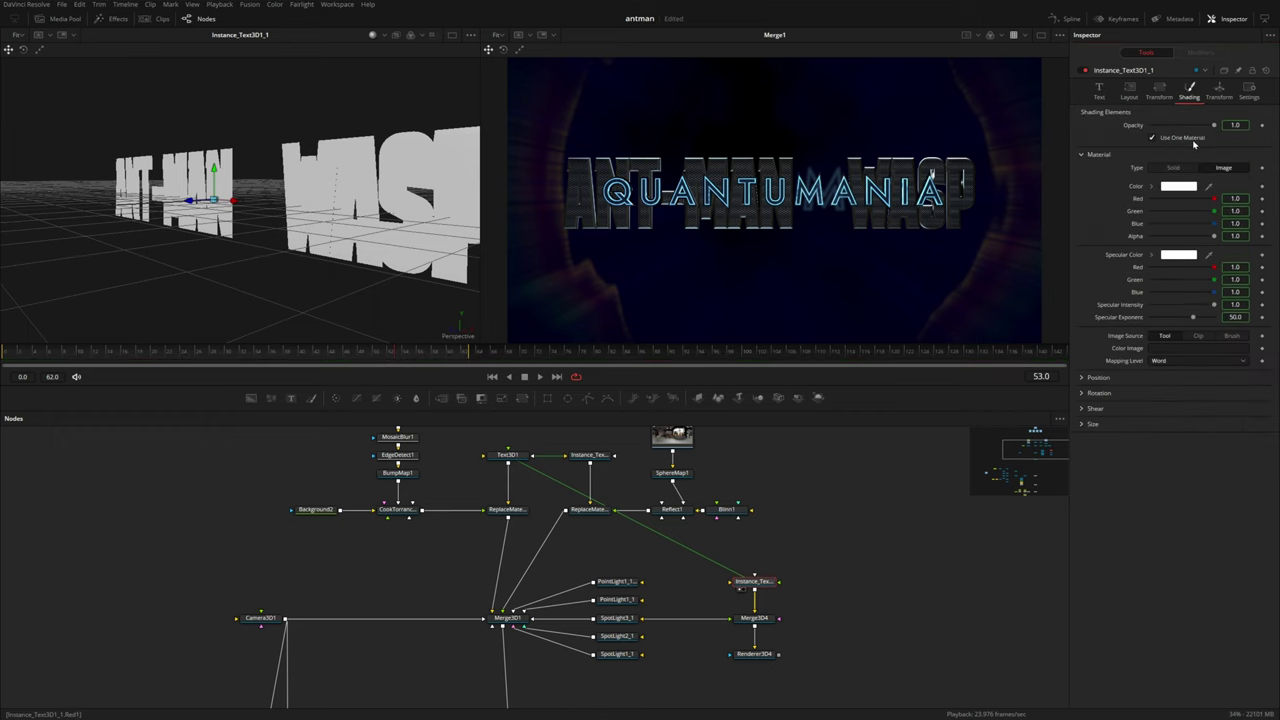
pyautogui.rightClick(1177, 141)
pyautogui.click(1182, 142)
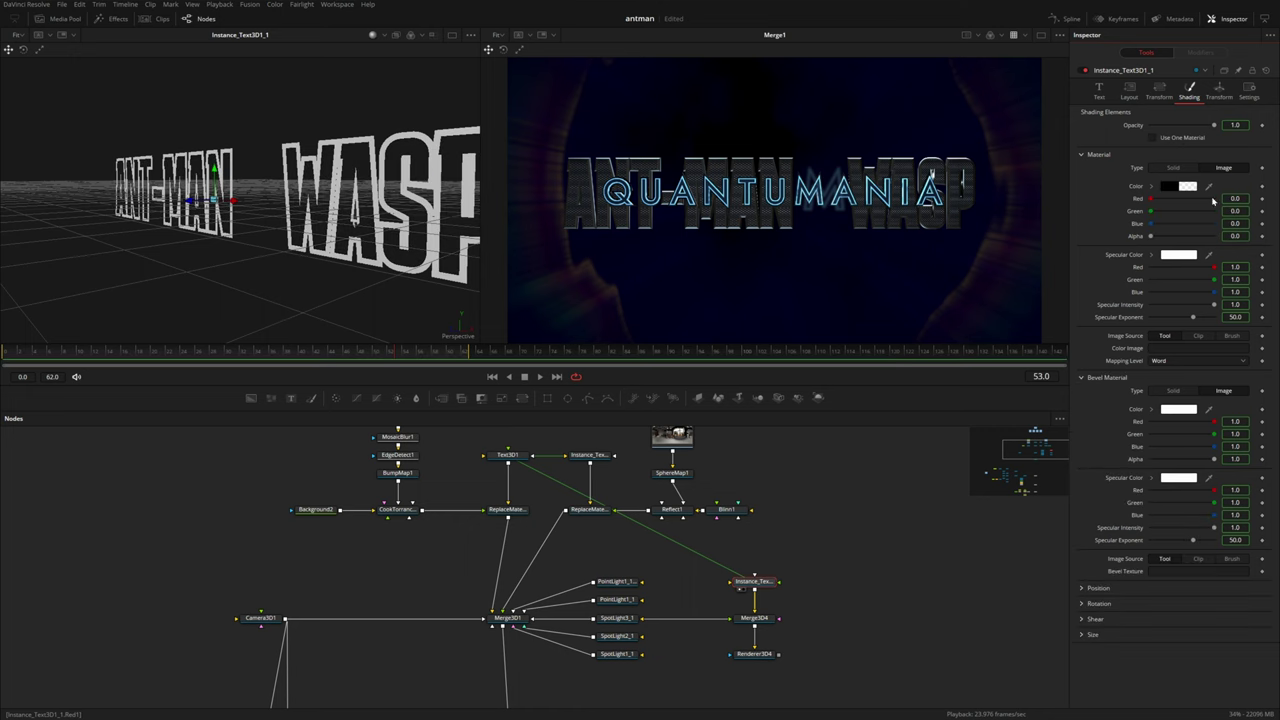
pyautogui.moveTo(304, 228)
pyautogui.mouseDown()
pyautogui.moveTo(370, 231)
pyautogui.moveTo(361, 224)
pyautogui.mouseUp()
# Step: Set the text instance's bevel depth to 0.0002 and bevel width to 0.0107
pyautogui.click(1099, 92)
pyautogui.moveTo(1235, 489); pyautogui.dragTo(1157, 488)
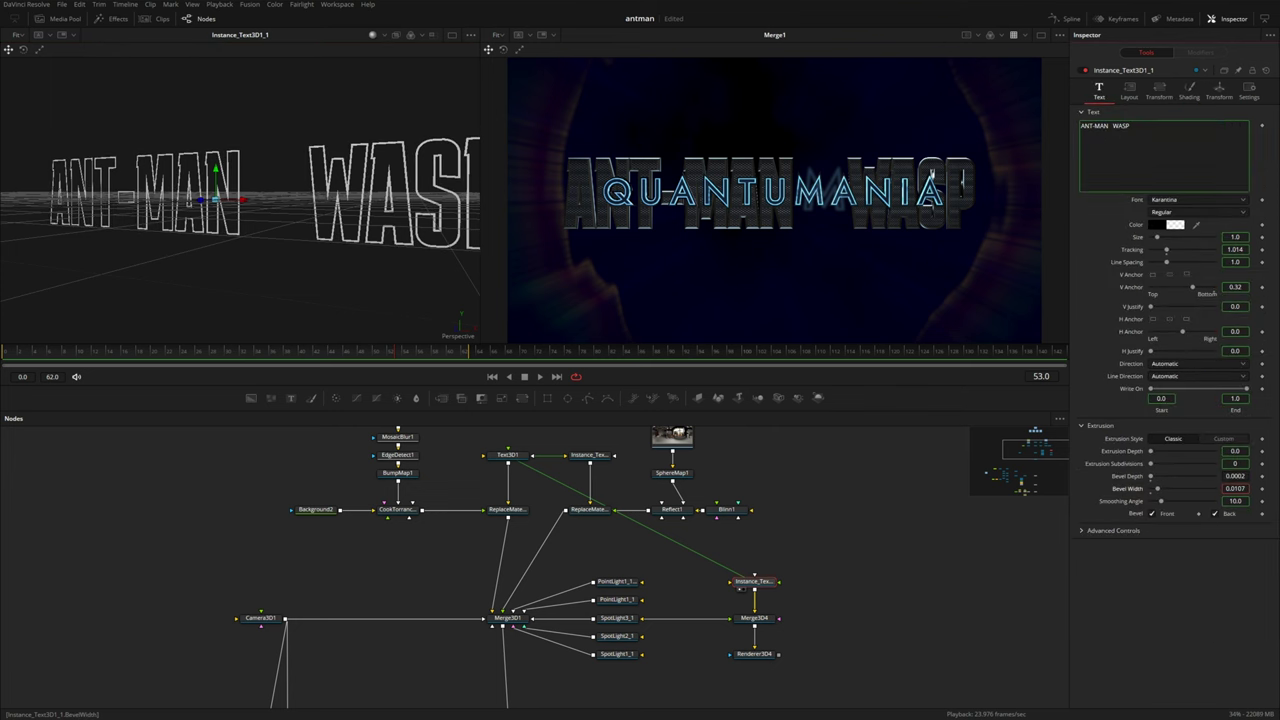
pyautogui.click(1187, 90)
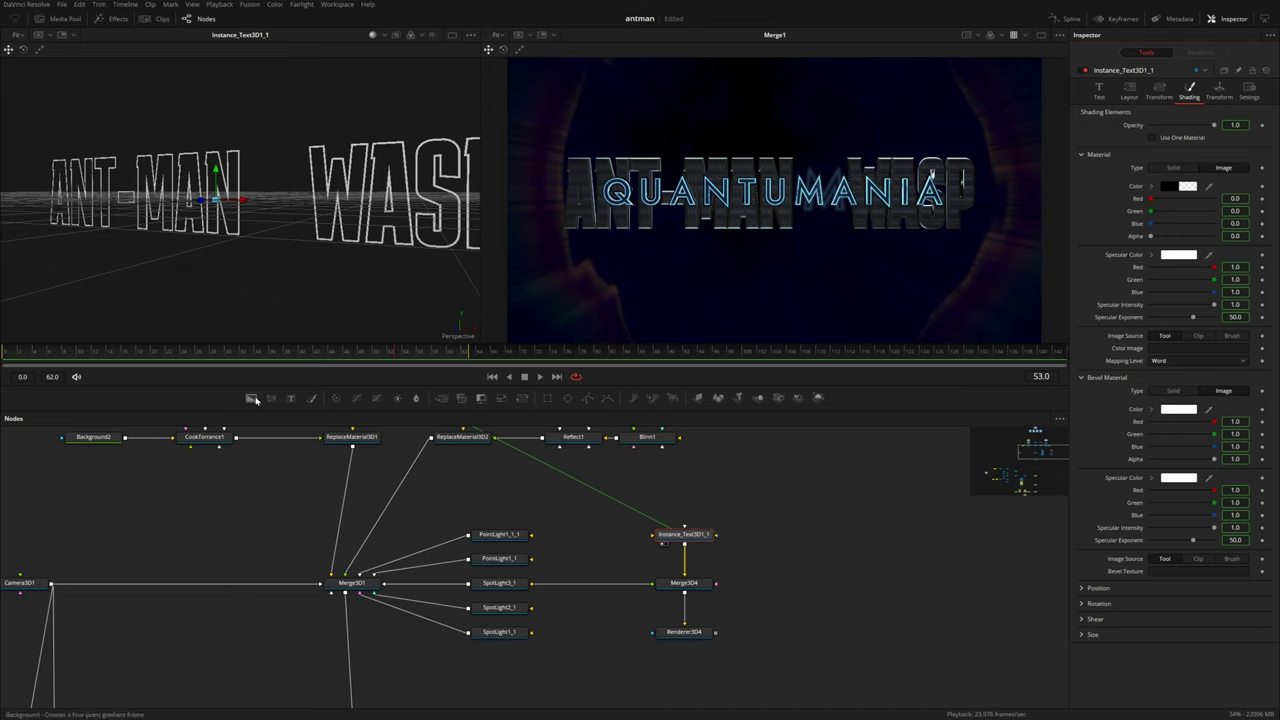
# Step: Connect a new Background node to the text instance's bevel and make it a linear gradient whose start colour has alpha 0
pyautogui.moveTo(251, 399); pyautogui.dragTo(716, 536)
pyautogui.click(1162, 143)
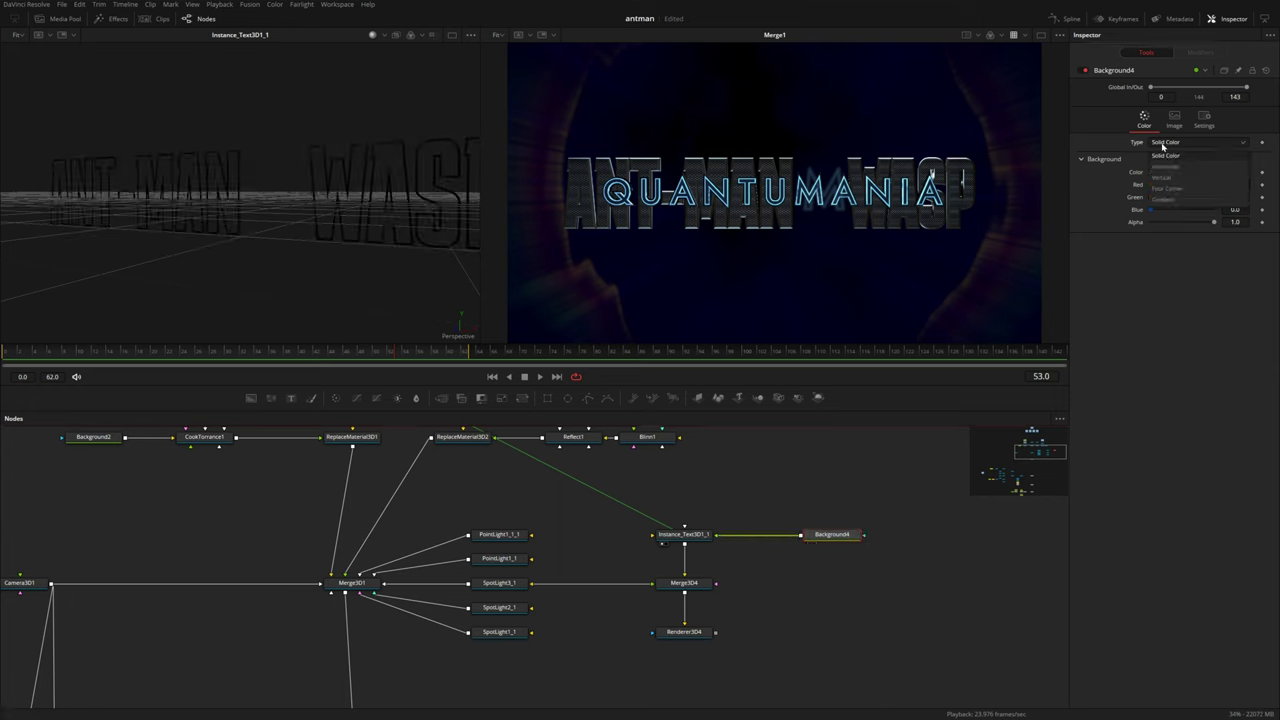
pyautogui.click(1164, 199)
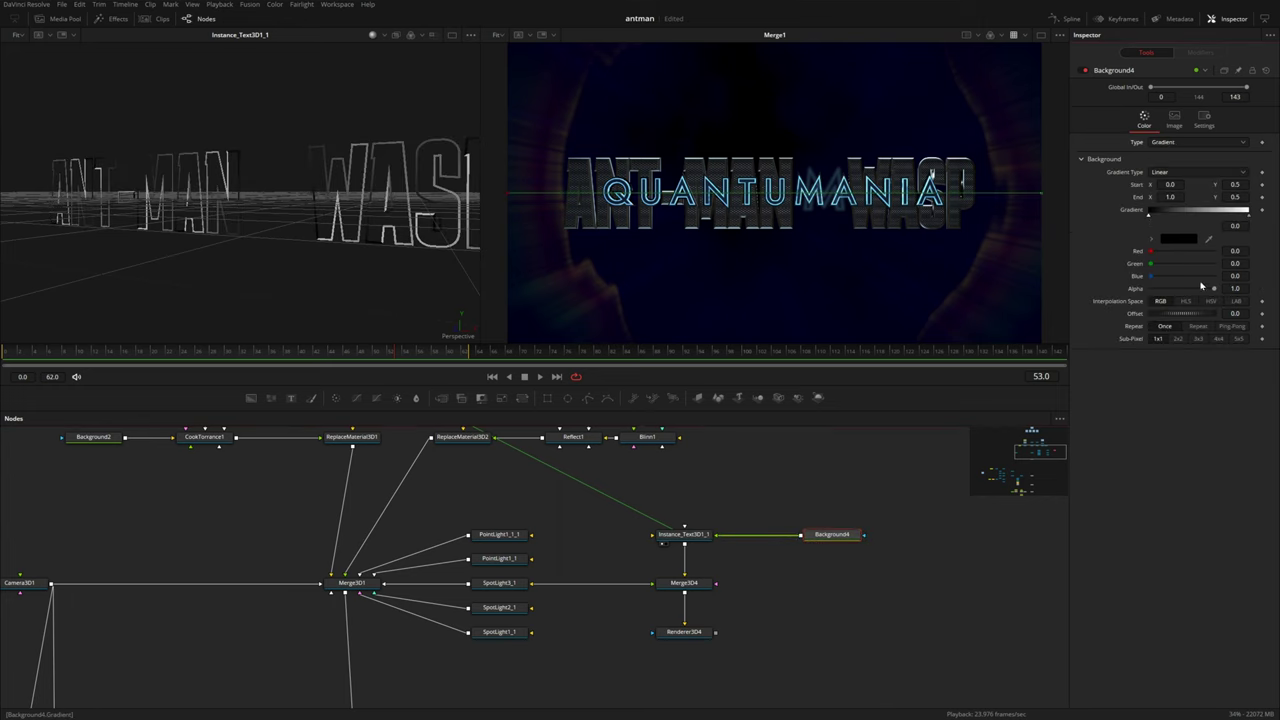
pyautogui.moveTo(1213, 289); pyautogui.dragTo(1134, 290)
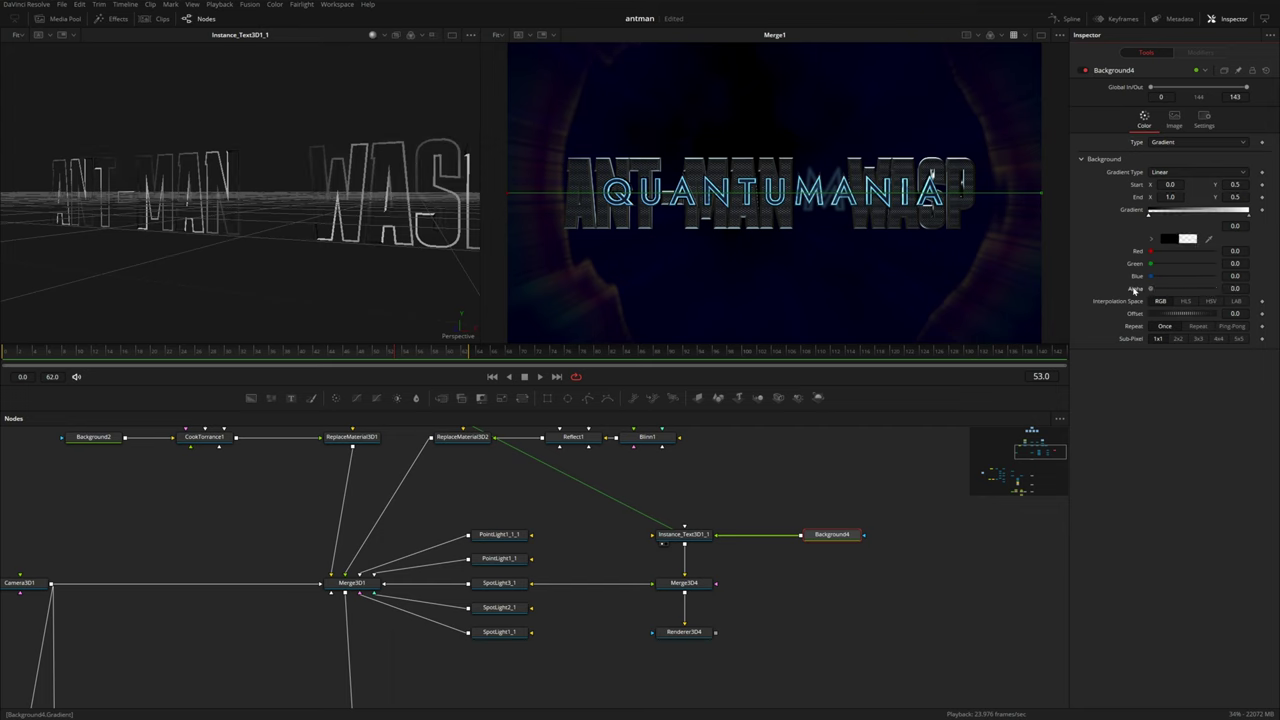
# Step: Make the gradient's end stop blue (0.06, 0.436, 1.0) at position 0.2587 and set the gradient offset to 0.572
pyautogui.click(1249, 216)
pyautogui.click(1152, 240)
pyautogui.moveTo(1206, 254); pyautogui.dragTo(1241, 287)
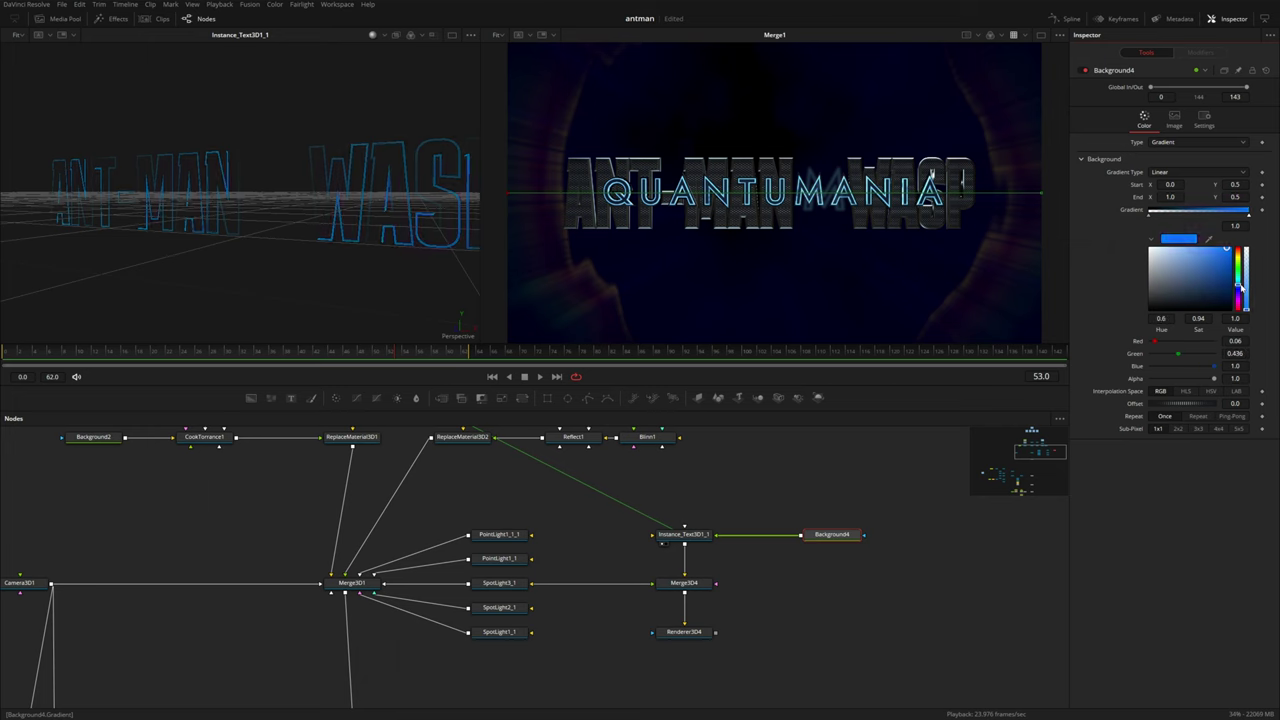
pyautogui.moveTo(1249, 216); pyautogui.dragTo(1176, 224)
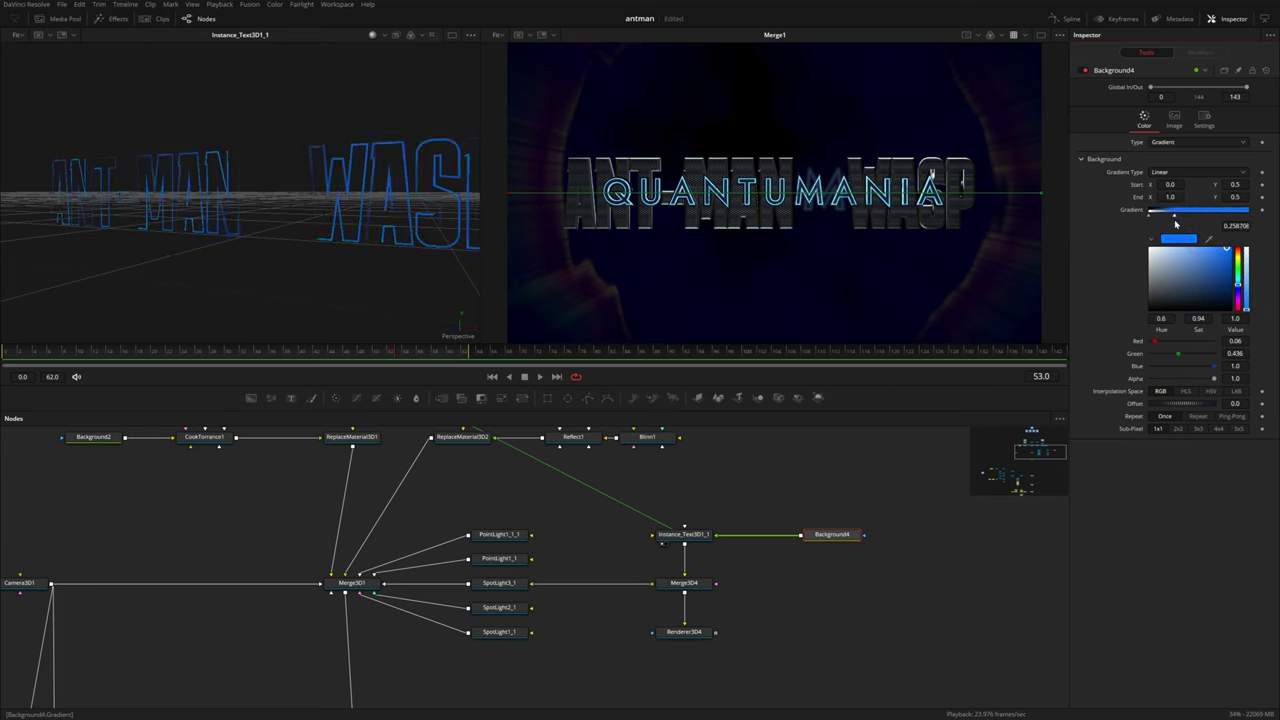
pyautogui.moveTo(1177, 403); pyautogui.dragTo(1212, 410)
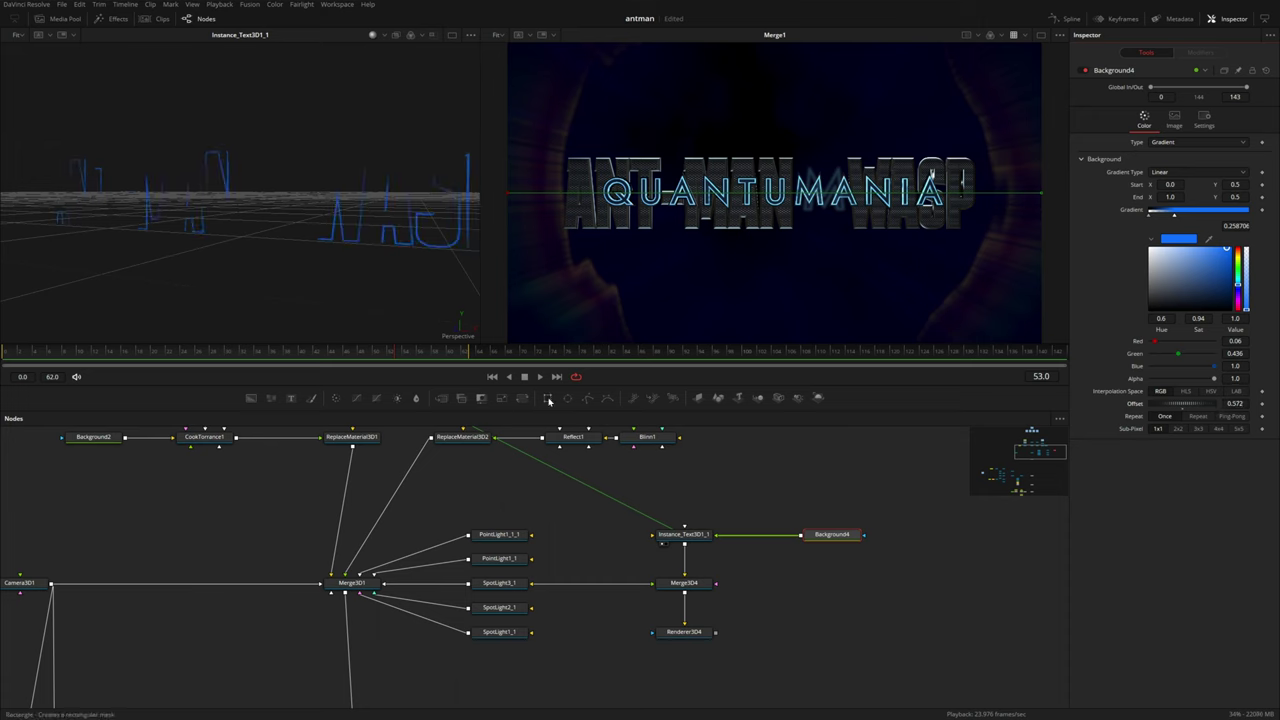
# Step: Insert a Transform node between Background4 and the text instance and shift its Center X to 0.237
pyautogui.moveTo(757, 541); pyautogui.dragTo(758, 540)
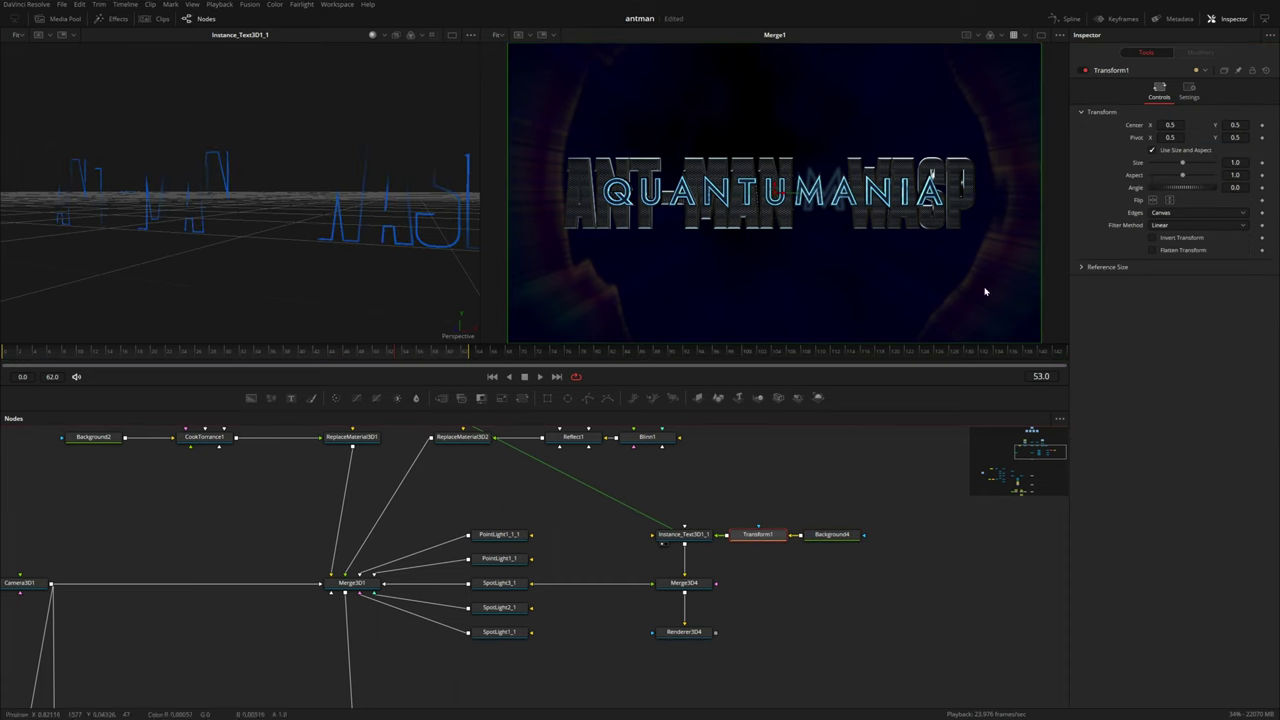
pyautogui.moveTo(1170, 125); pyautogui.dragTo(1198, 125)
pyautogui.moveTo(798, 188); pyautogui.dragTo(634, 189)
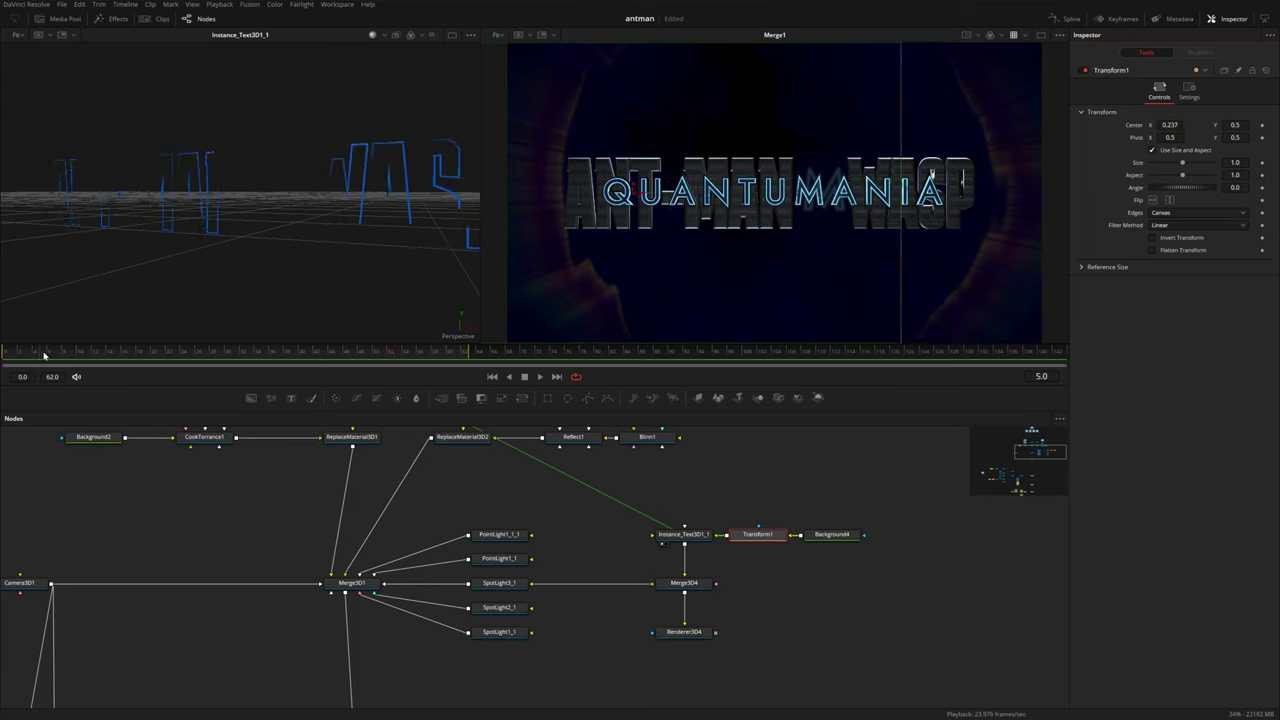
# Step: At frame 0, set Background4's gradient offset to 0.037 and set Transform1's edges to Mirror
pyautogui.click(832, 534)
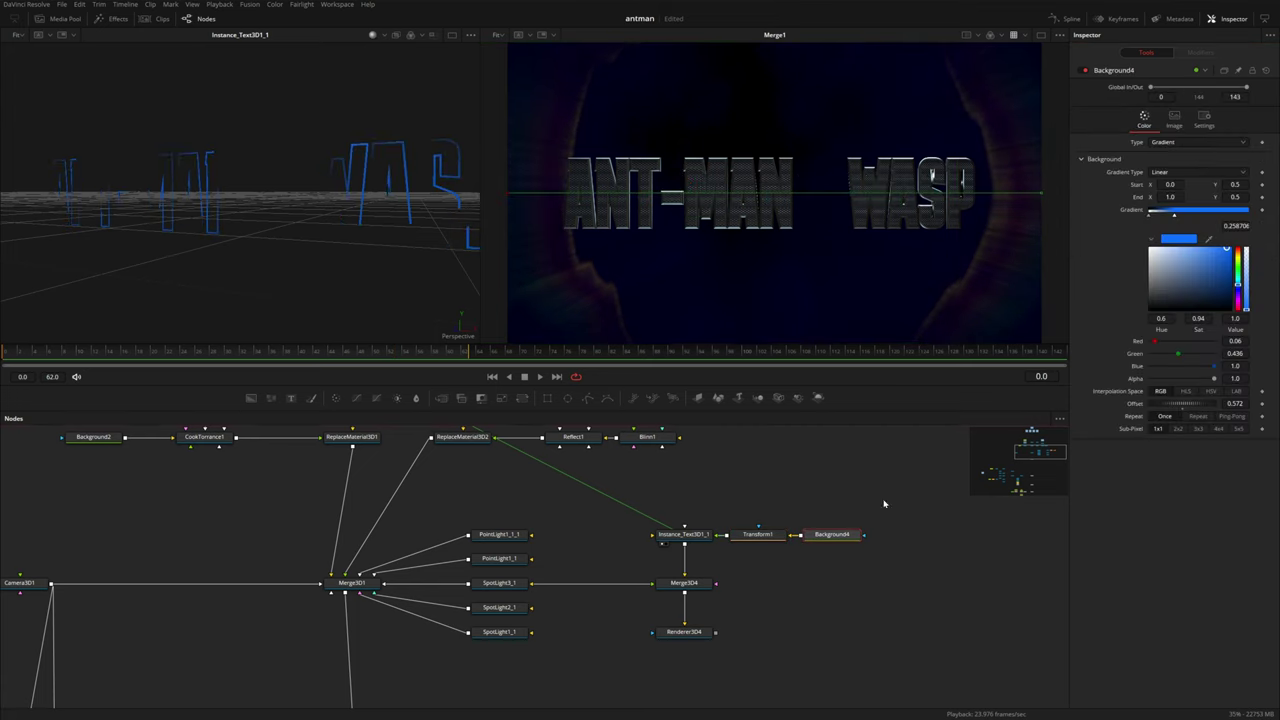
pyautogui.moveTo(1176, 404); pyautogui.dragTo(1133, 403)
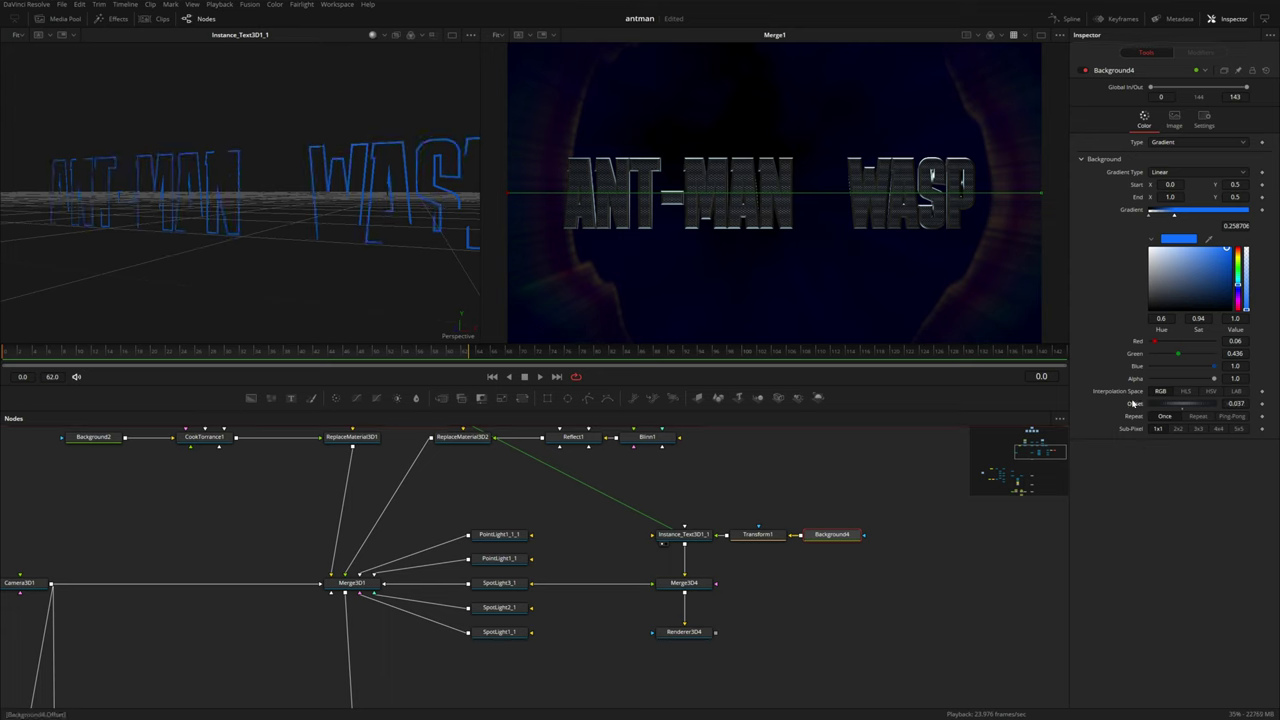
pyautogui.click(757, 535)
pyautogui.click(1170, 213)
pyautogui.click(1165, 259)
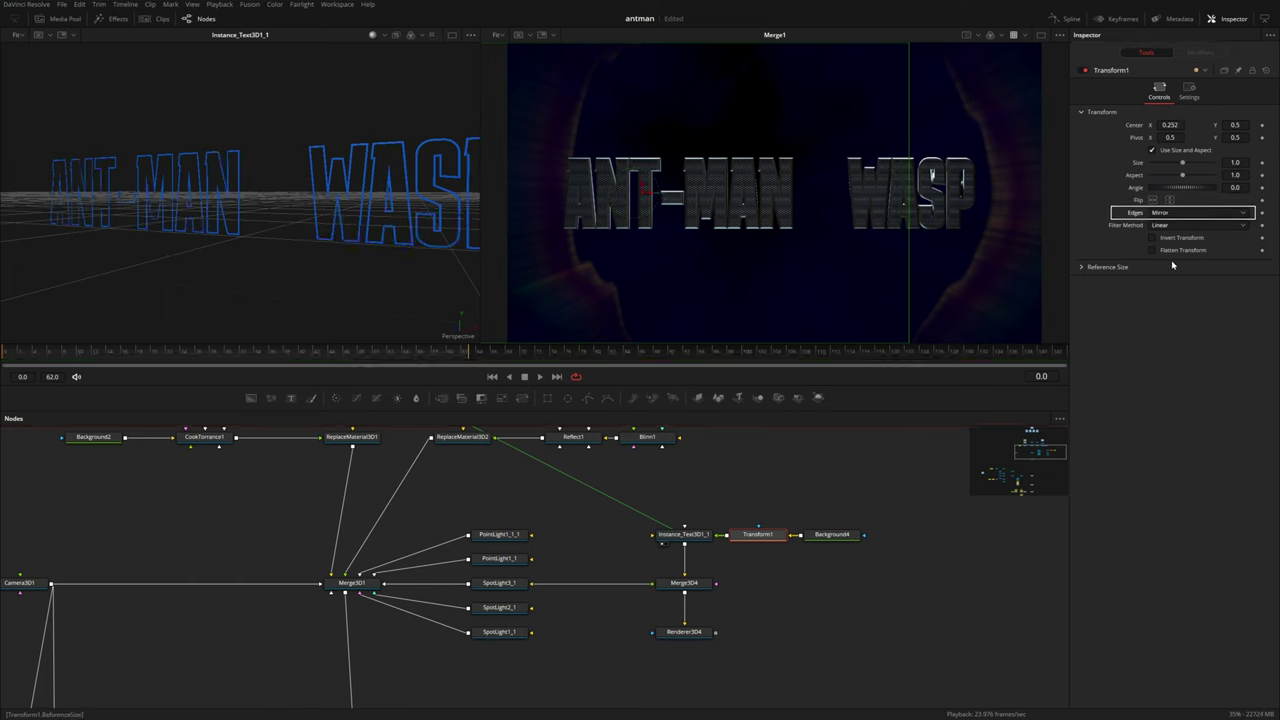
# Step: Set Background4's gradient offset to 0.007 and keyframe it at frame 0
pyautogui.click(832, 534)
pyautogui.moveTo(1181, 405); pyautogui.dragTo(1184, 403)
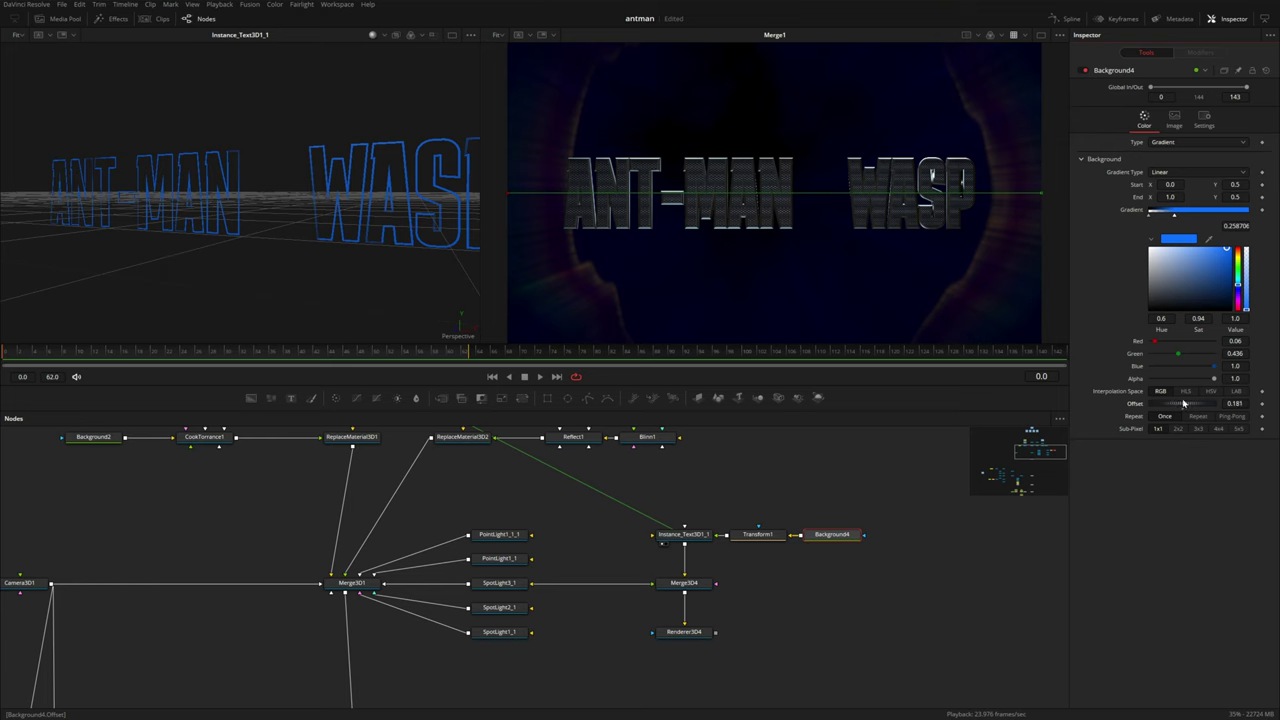
pyautogui.click(1262, 404)
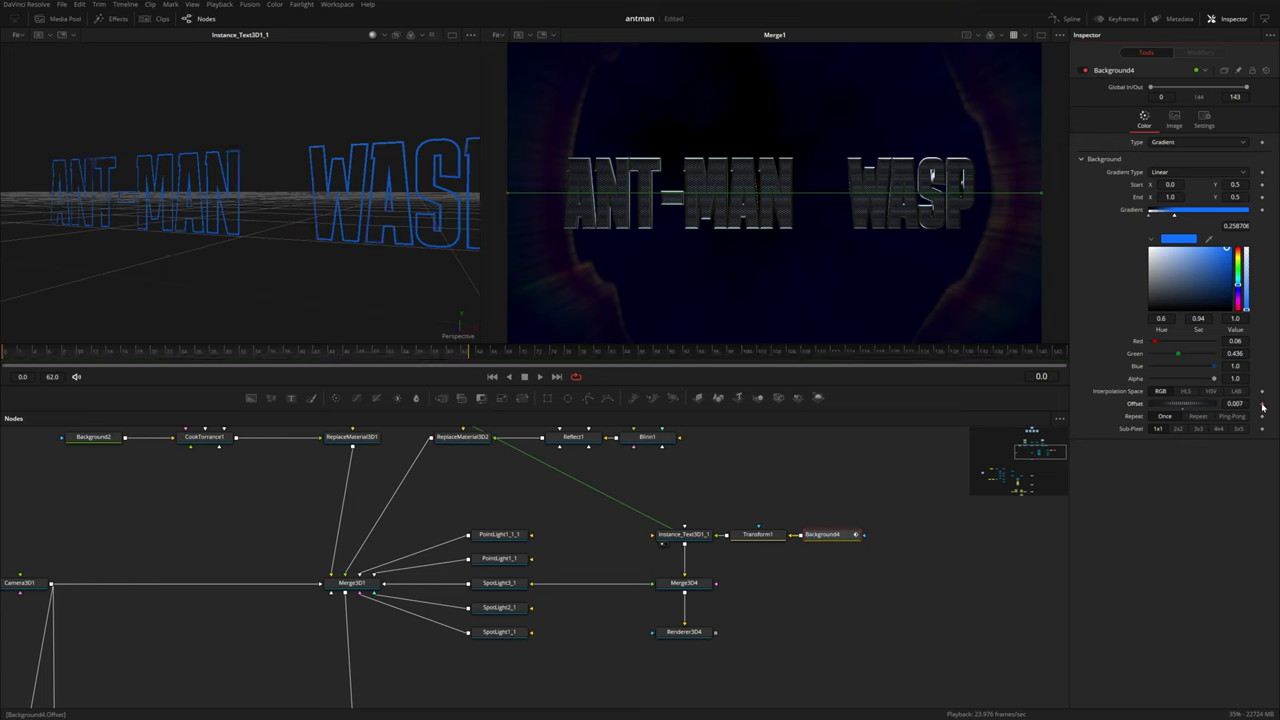
# Step: At frame 41, keyframe Background4's gradient offset at 0.985 and move the blue gradient stop to position 0.109452
pyautogui.moveTo(282, 354); pyautogui.dragTo(318, 352)
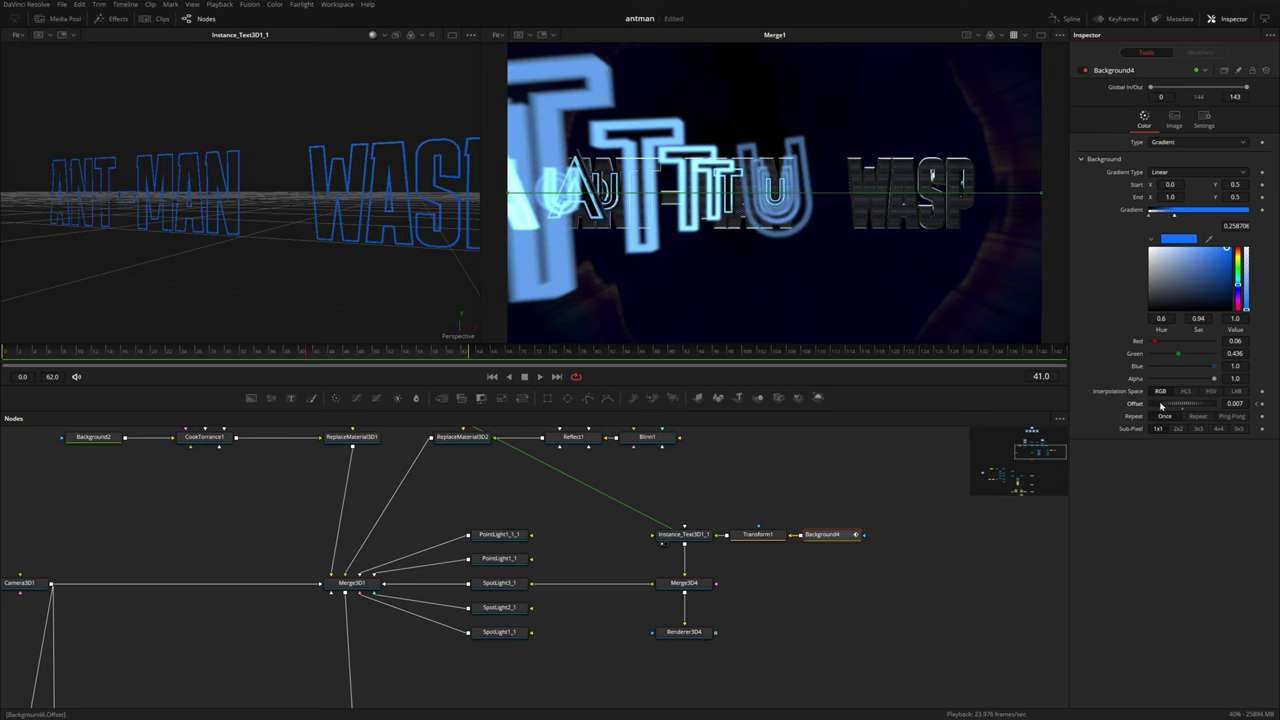
pyautogui.moveTo(1169, 404); pyautogui.dragTo(1220, 407)
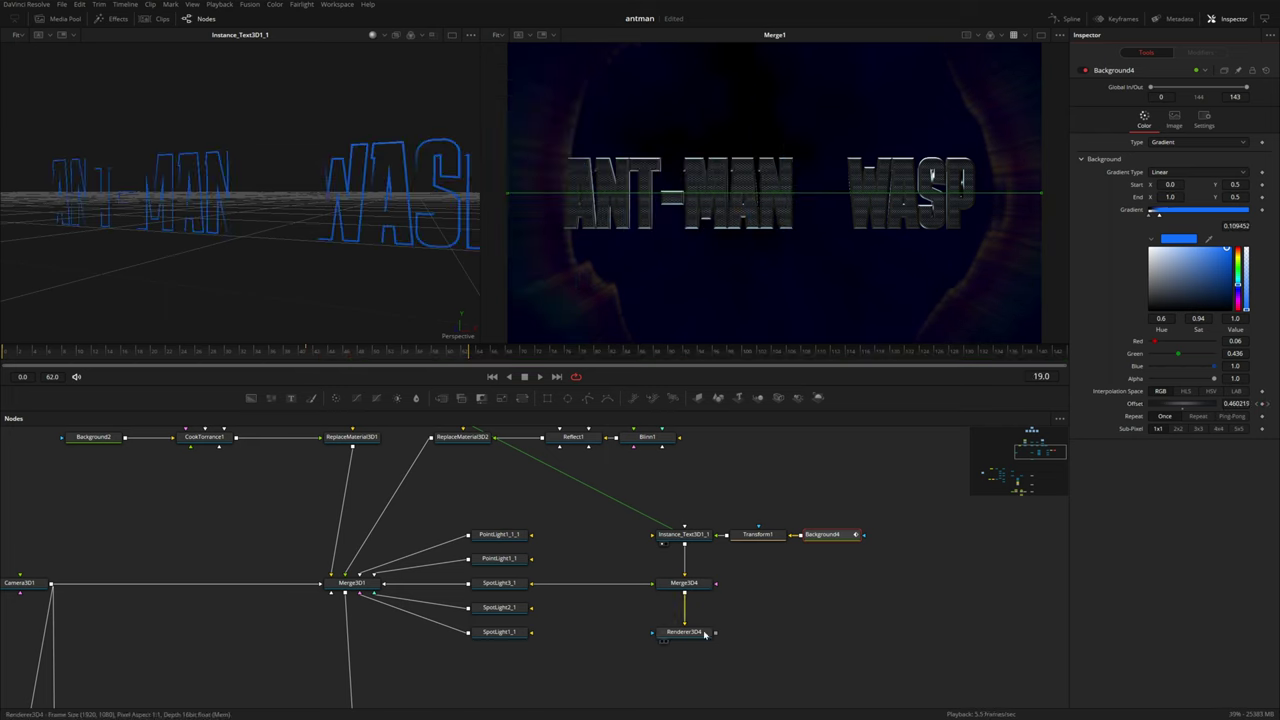
# Step: View Renderer3D4's output and add a Soft Glow after it with gain 4.241 and glow size 0.8
pyautogui.moveTo(704, 633); pyautogui.dragTo(366, 235)
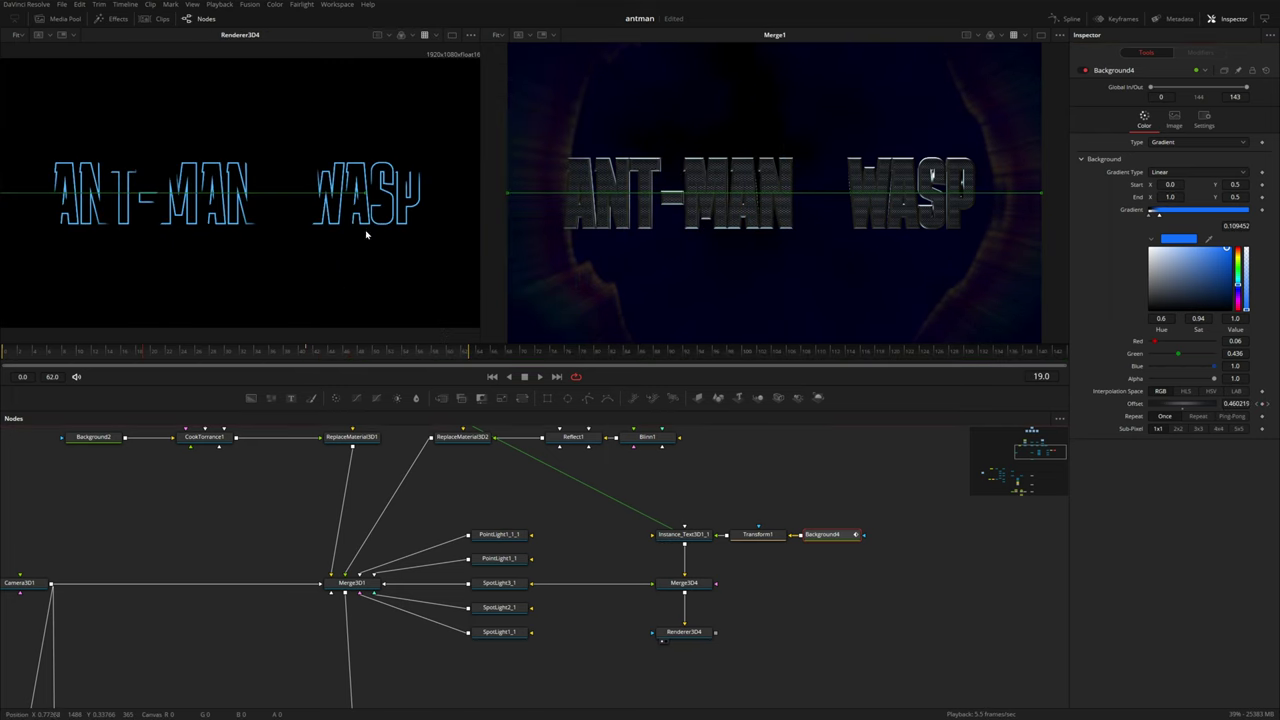
pyautogui.click(693, 634)
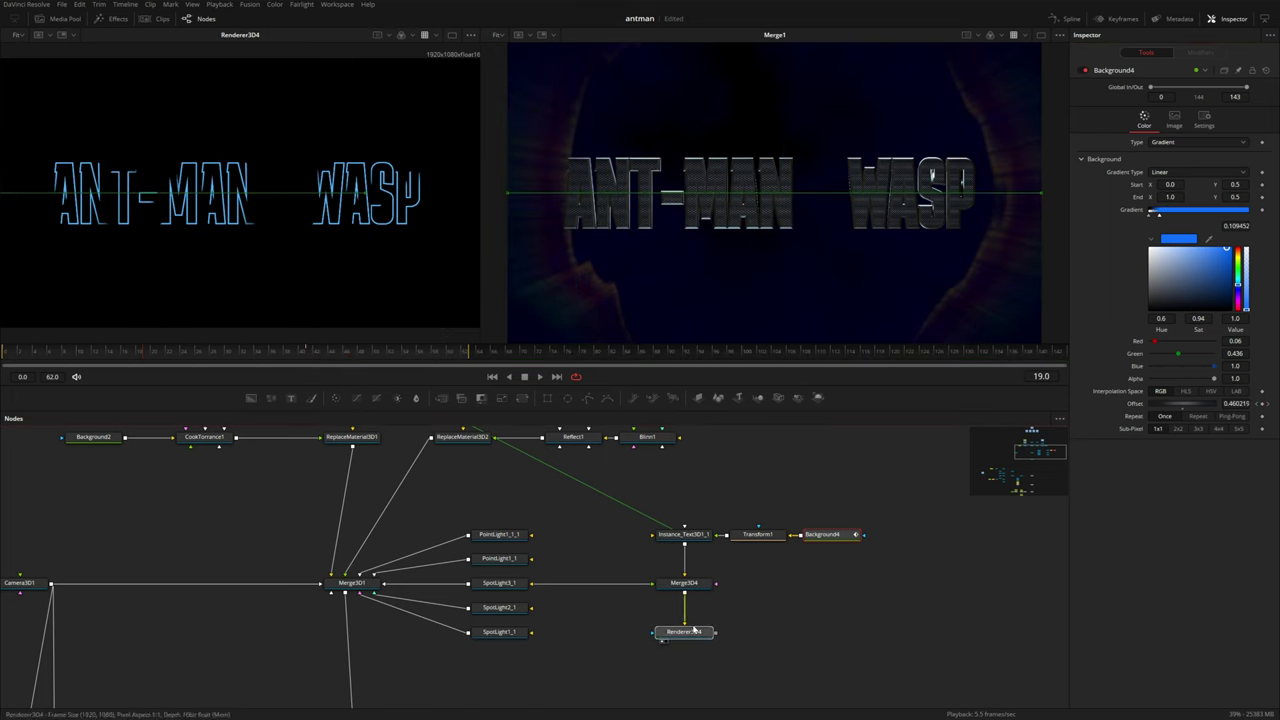
pyautogui.moveTo(693, 615); pyautogui.dragTo(654, 504)
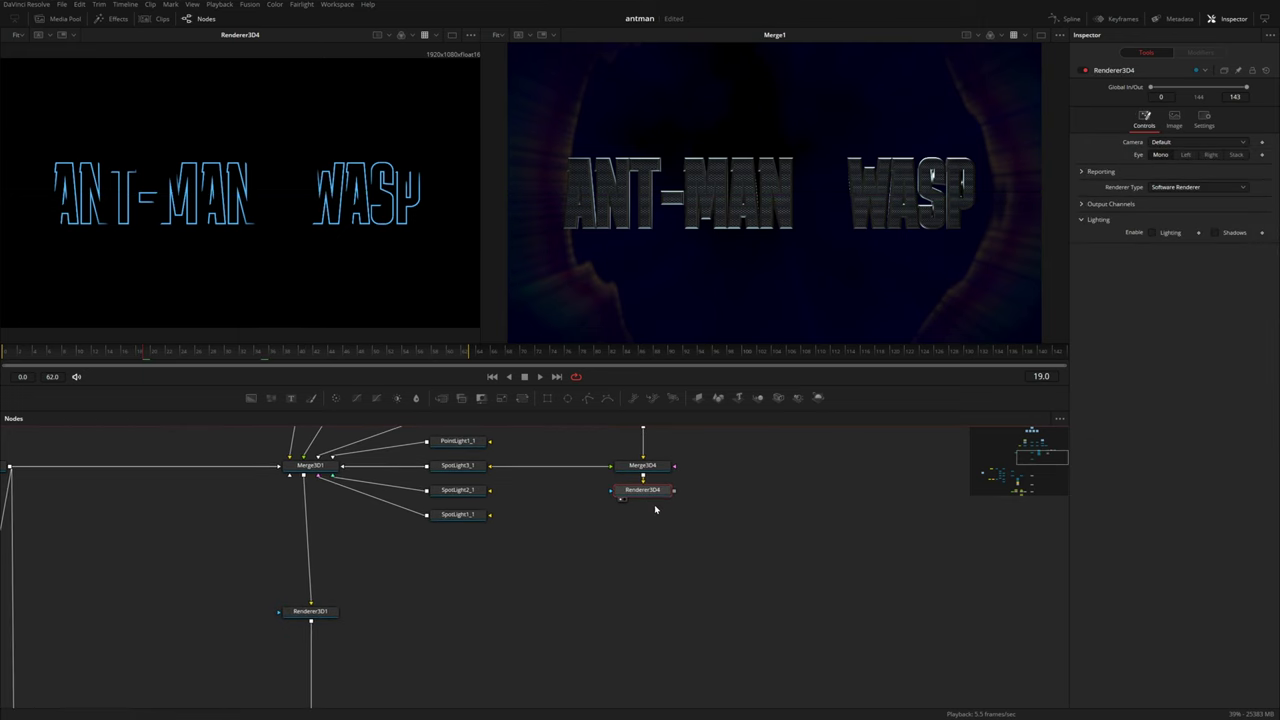
pyautogui.hotkey('shift', 'space')
pyautogui.write('soft glow')
pyautogui.press('Return')
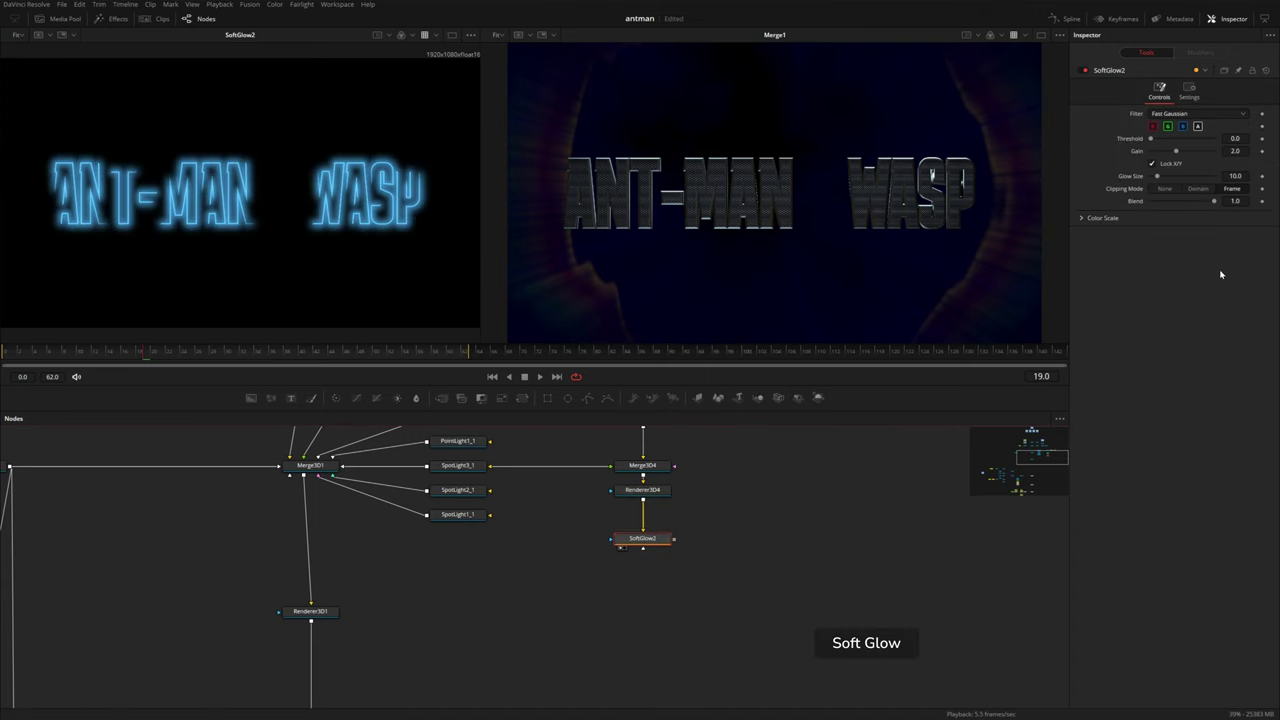
pyautogui.moveTo(1176, 151); pyautogui.dragTo(1151, 176)
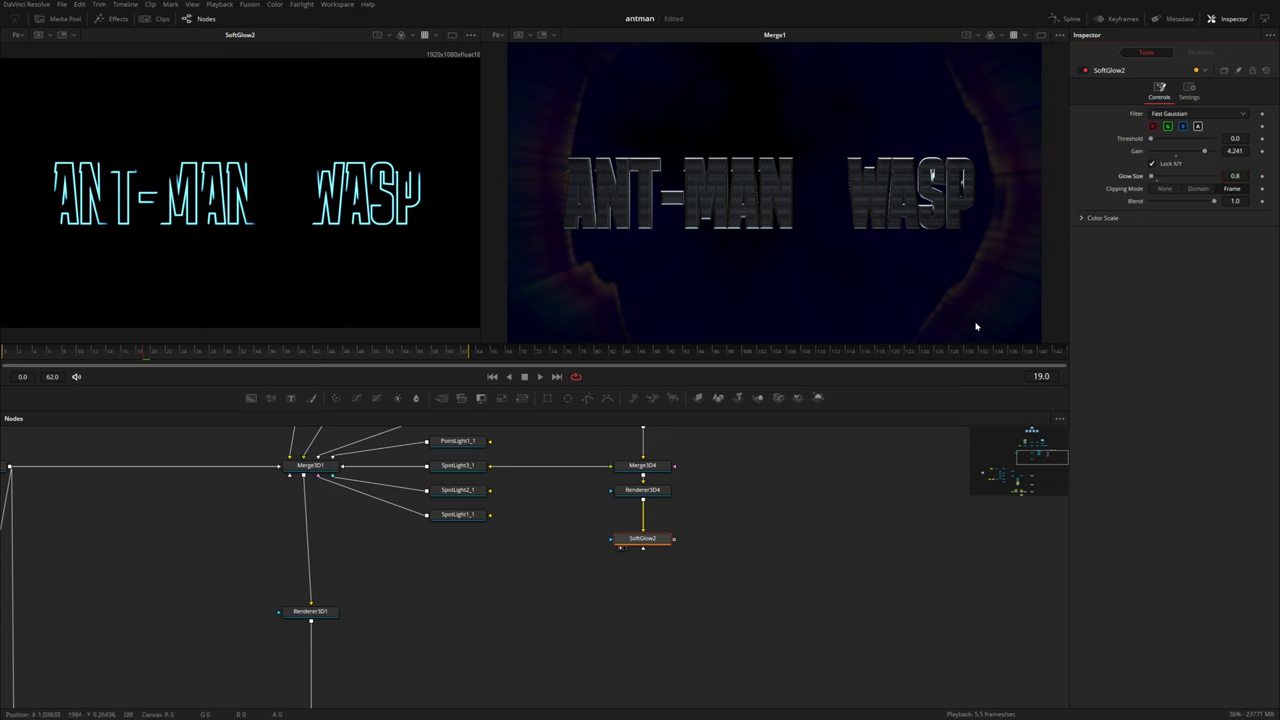
# Step: Duplicate the Soft Glow below the first and set the copy's gain to 0.851 and glow size to 4.4
pyautogui.hotkey('ctrl', 'c')
pyautogui.hotkey('ctrl', 'v')
pyautogui.press('1')
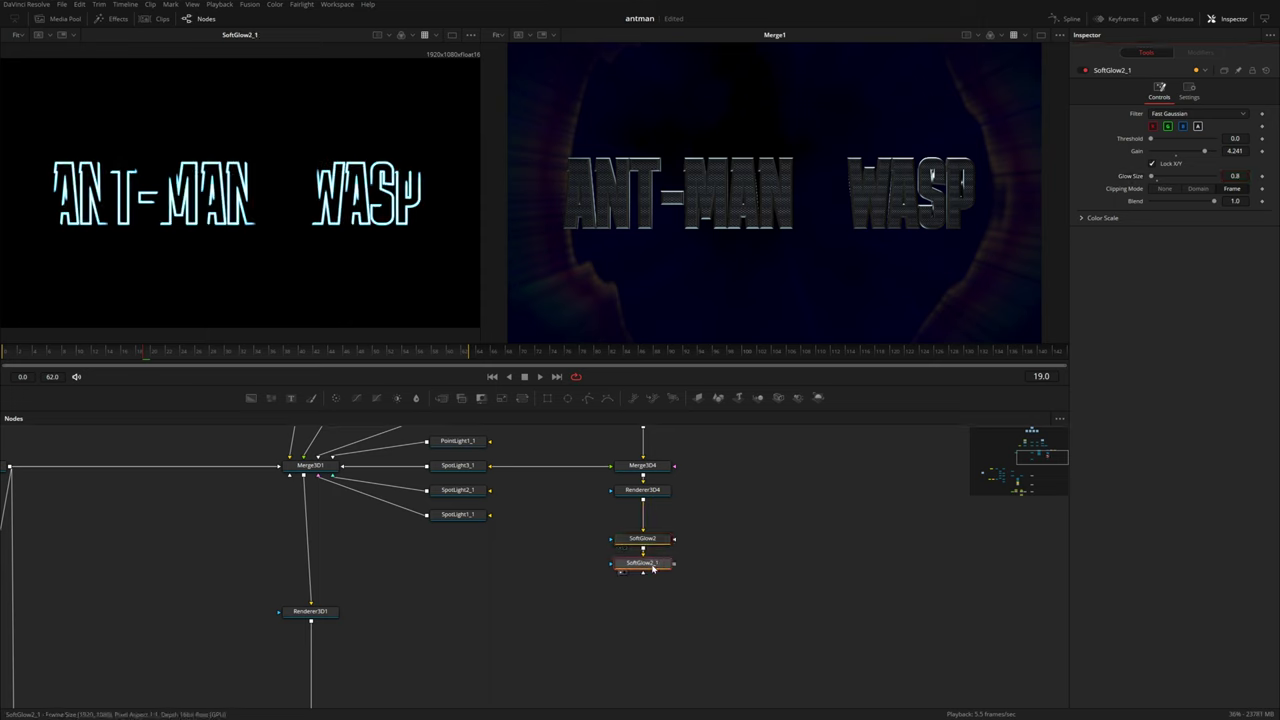
pyautogui.moveTo(1205, 151); pyautogui.dragTo(1219, 176)
# Step: Add a third Soft Glow copy with gain 0.11 and glow size 7.8, and stack the glow nodes directly below Renderer3D4
pyautogui.click(654, 565)
pyautogui.hotkey('ctrl', 'c')
pyautogui.hotkey('ctrl', 'v')
pyautogui.press('1')
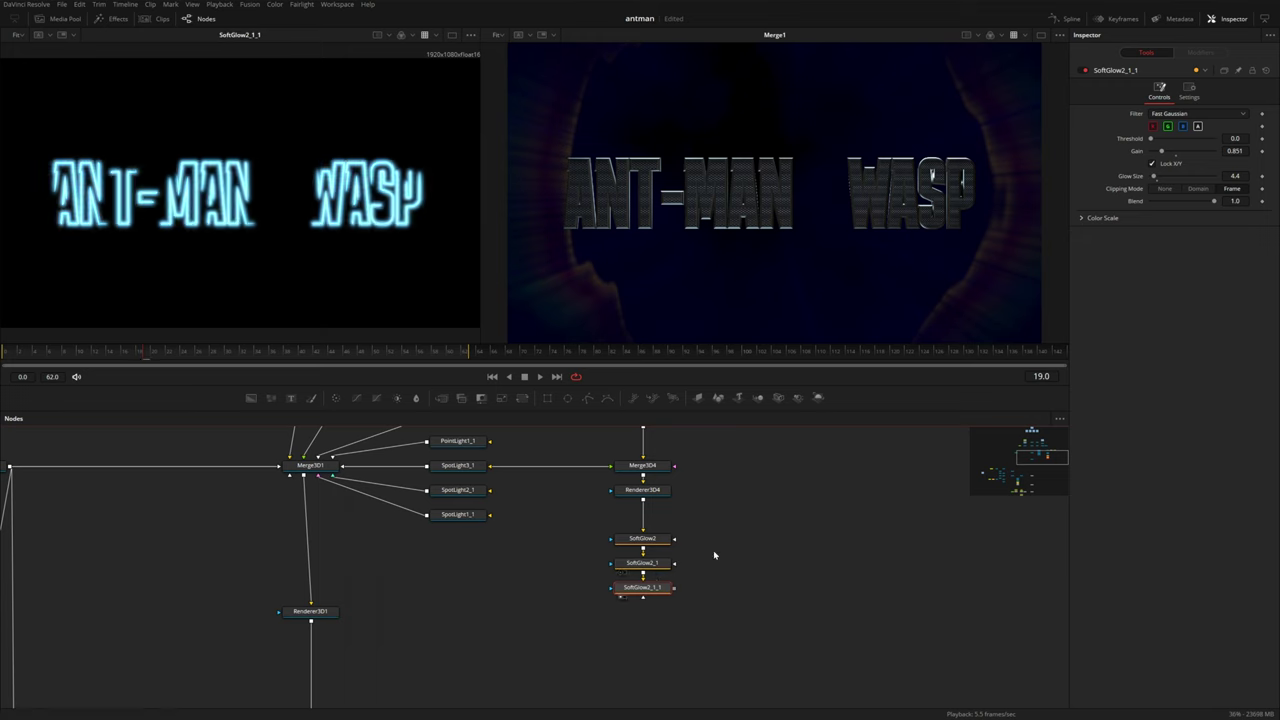
pyautogui.moveTo(1235, 176); pyautogui.dragTo(1225, 151)
pyautogui.moveTo(1235, 176); pyautogui.dragTo(1221, 176)
pyautogui.moveTo(734, 519); pyautogui.dragTo(643, 568)
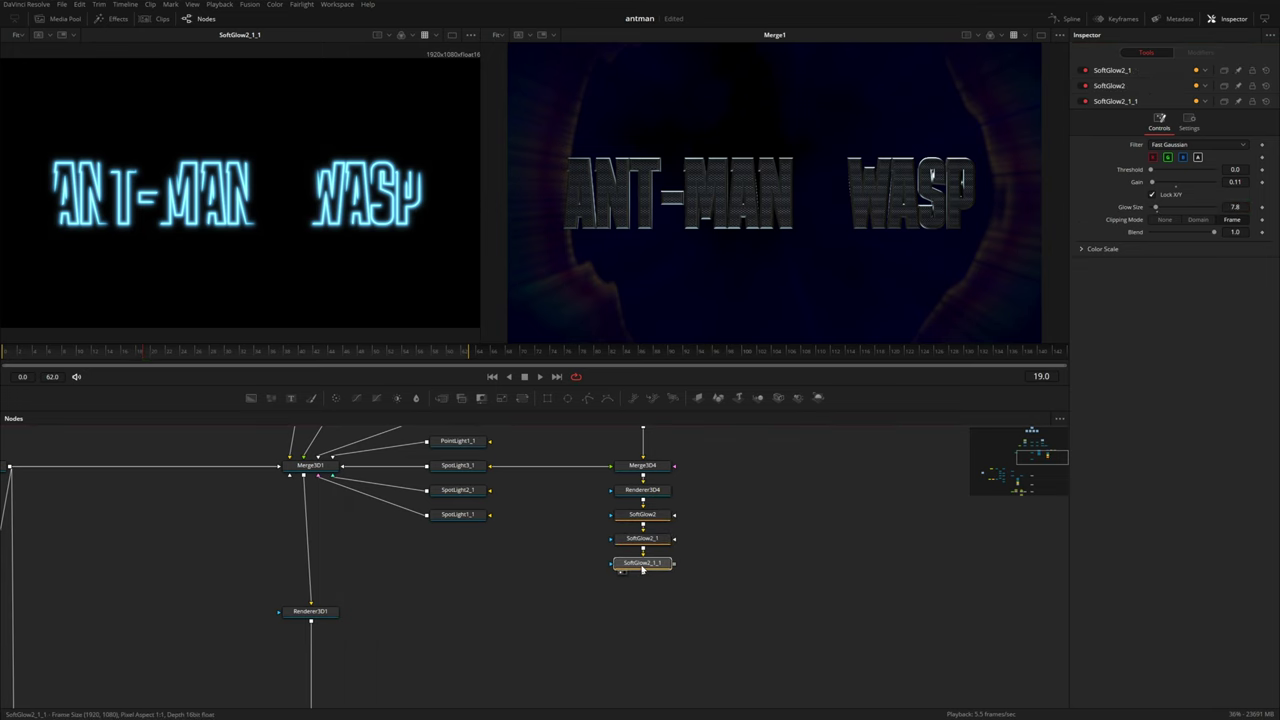
# Step: Add a Displace node after the third Soft Glow, connect a new Fast Noise to it, and view the Displace result
pyautogui.hotkey('shift', 'space')
pyautogui.write('disp')
pyautogui.press('Return')
pyautogui.moveTo(270, 397); pyautogui.dragTo(612, 588)
pyautogui.moveTo(519, 591); pyautogui.dragTo(741, 591)
pyautogui.click(652, 595)
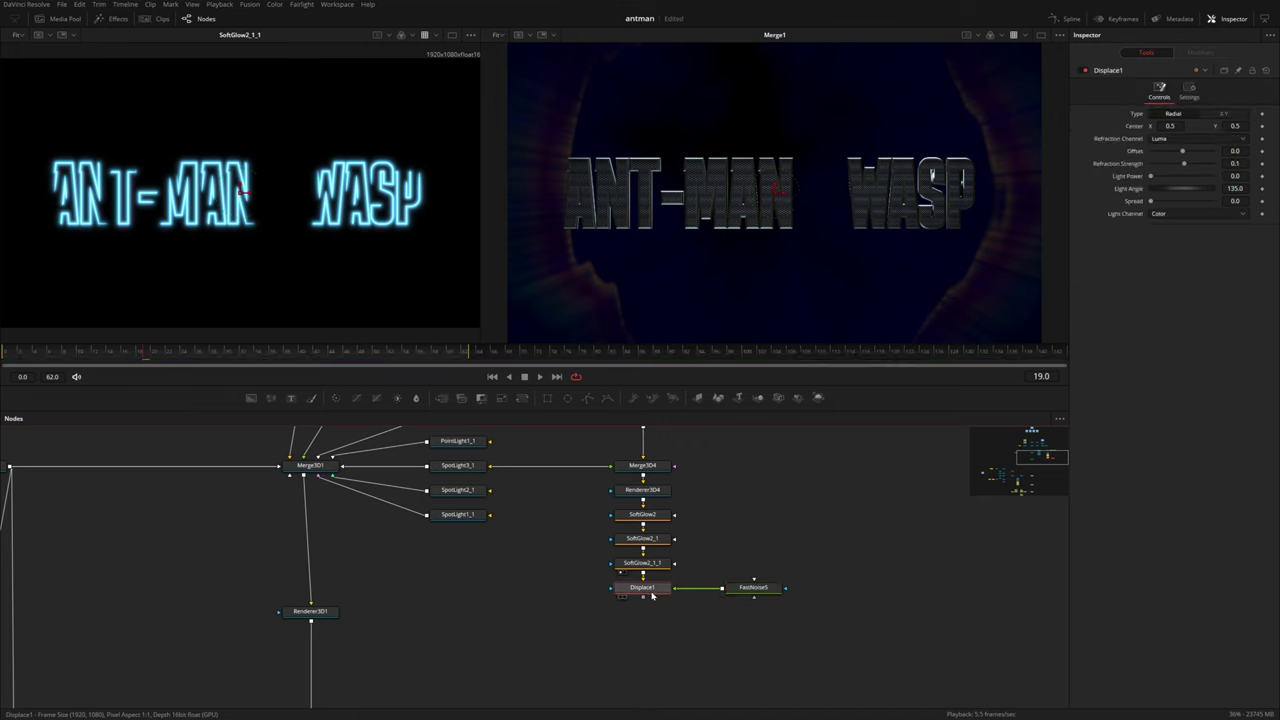
pyautogui.press('1')
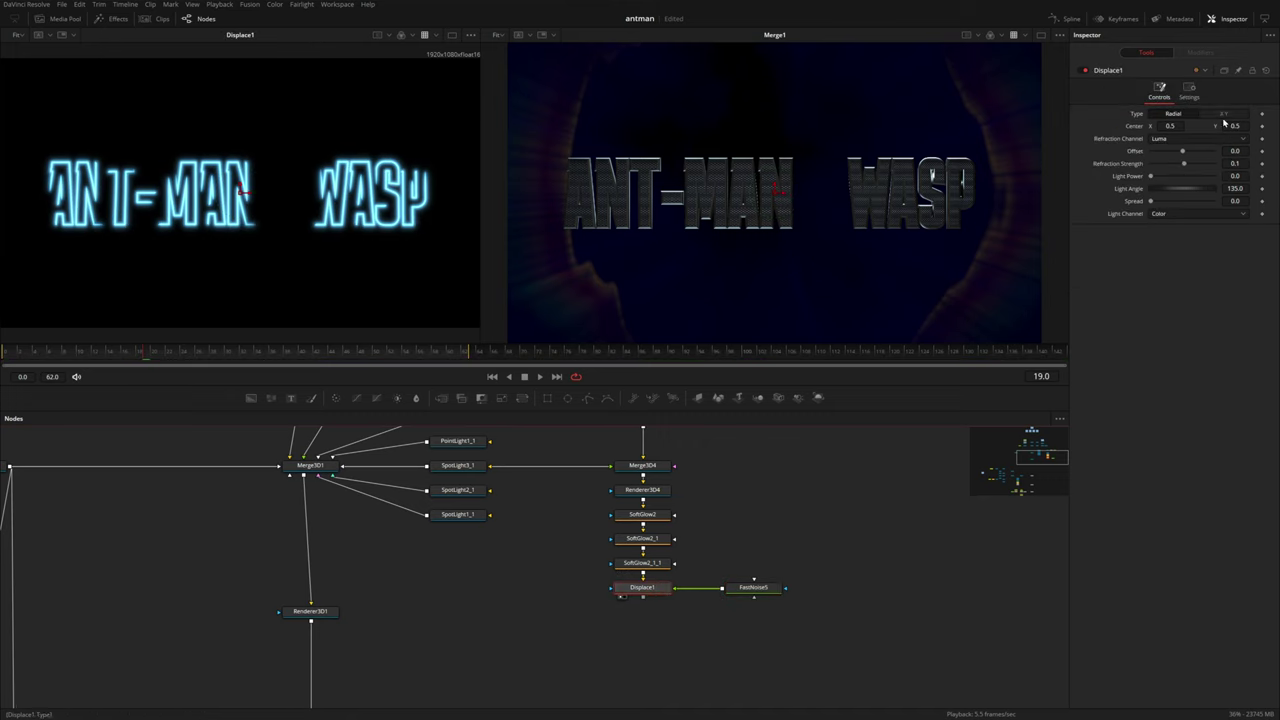
# Step: Set the Displace type to XY with X and Y offsets at -0.5 and both refraction values at 0.01
pyautogui.click(1224, 114)
pyautogui.moveTo(1184, 142); pyautogui.dragTo(1108, 178)
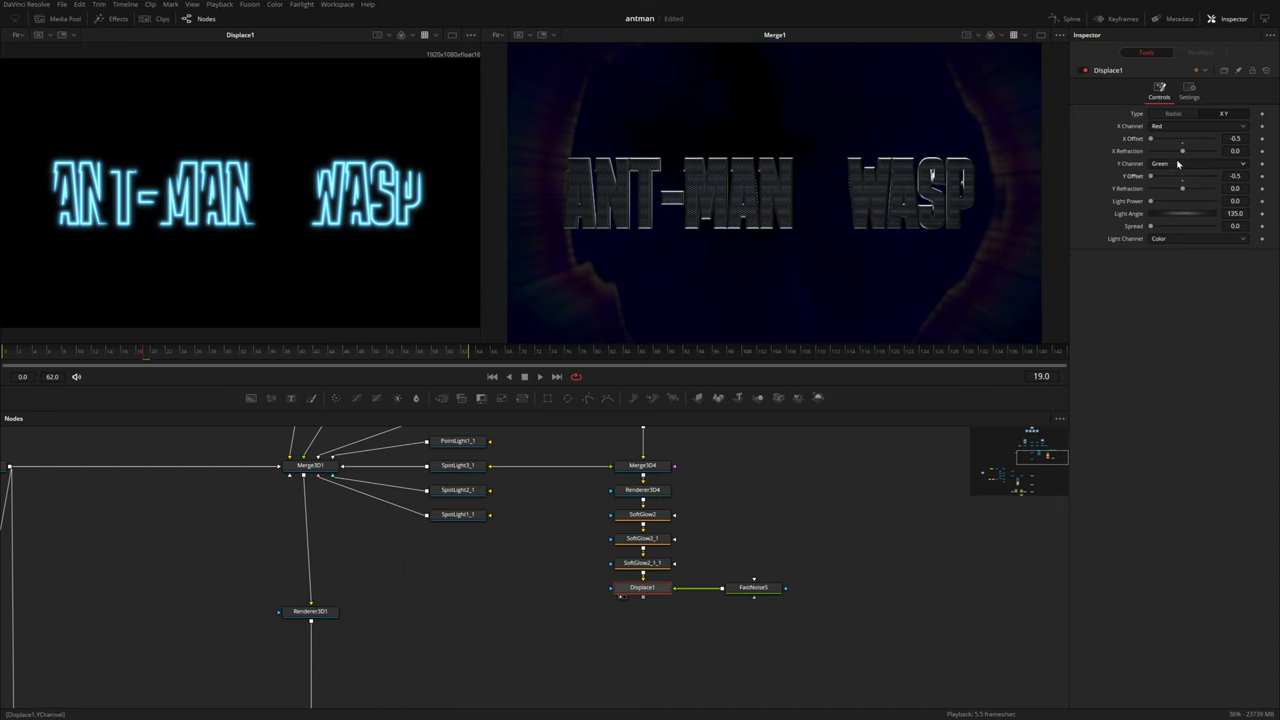
pyautogui.click(1235, 151)
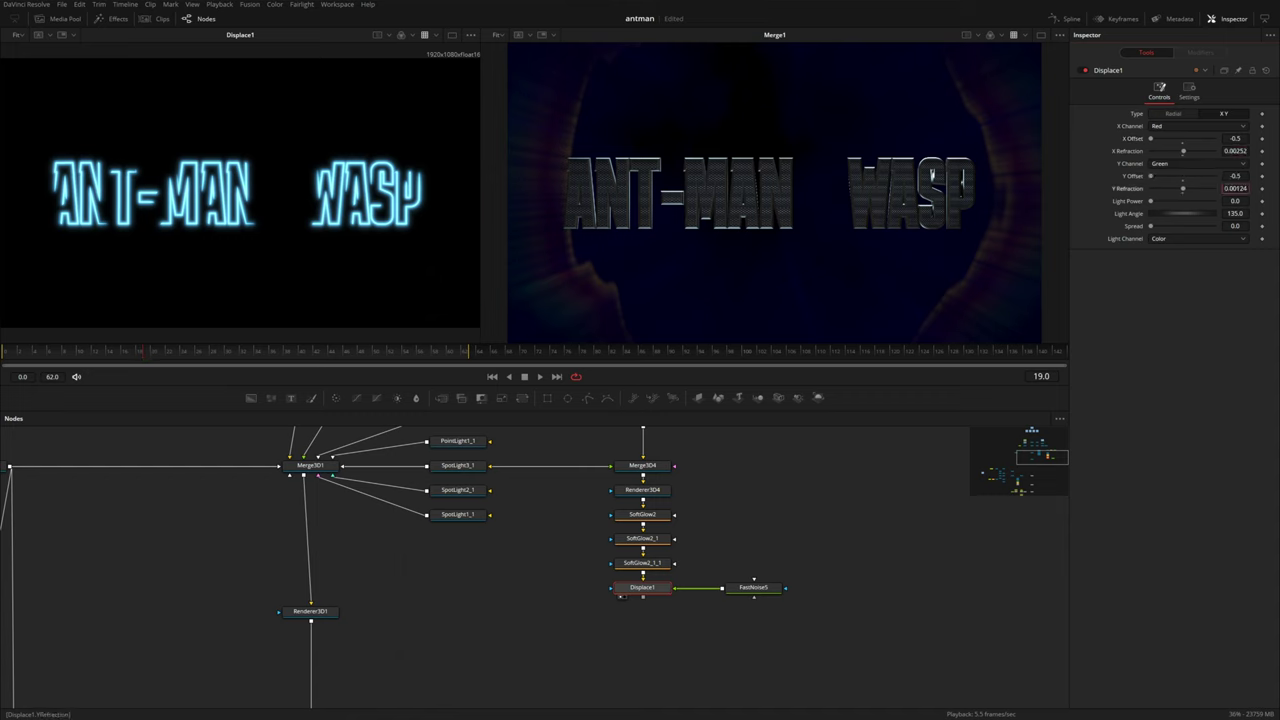
# Step: Set the displacement noise's scale to 35, detail to 8.98 and seethe rate to 0.027
pyautogui.click(753, 587)
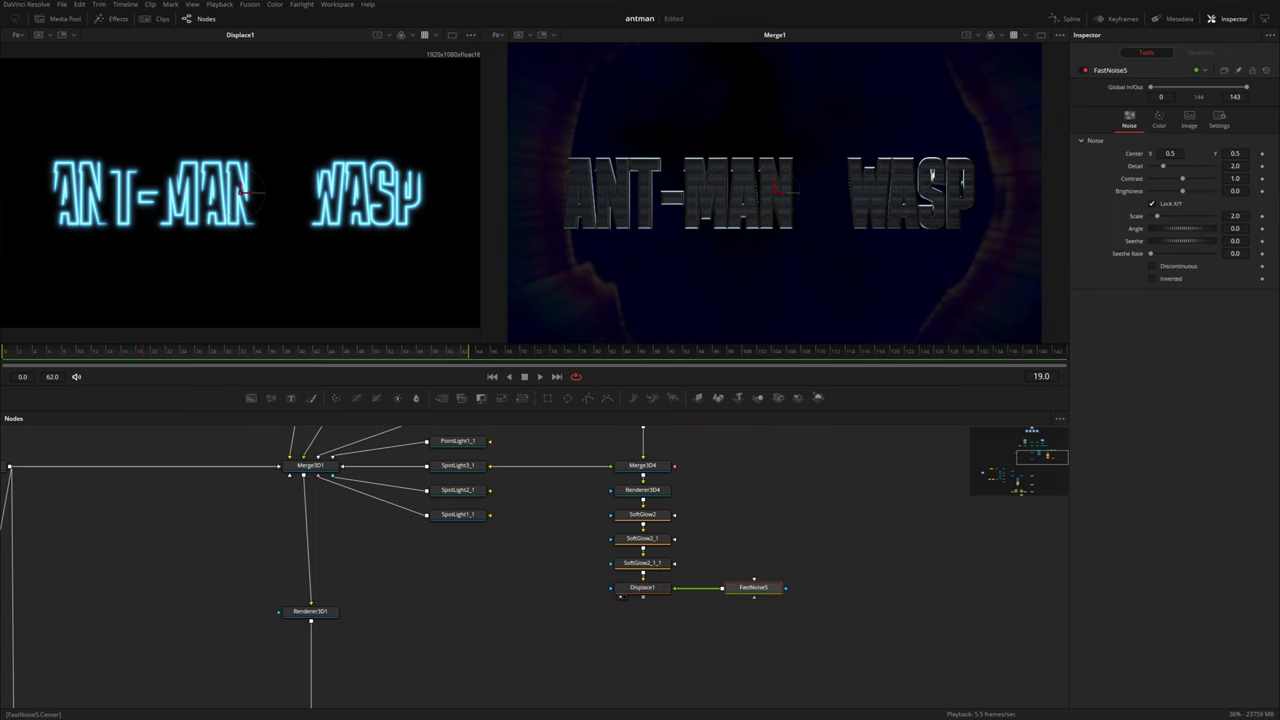
pyautogui.moveTo(1158, 216); pyautogui.dragTo(1228, 217)
pyautogui.doubleClick(1235, 216)
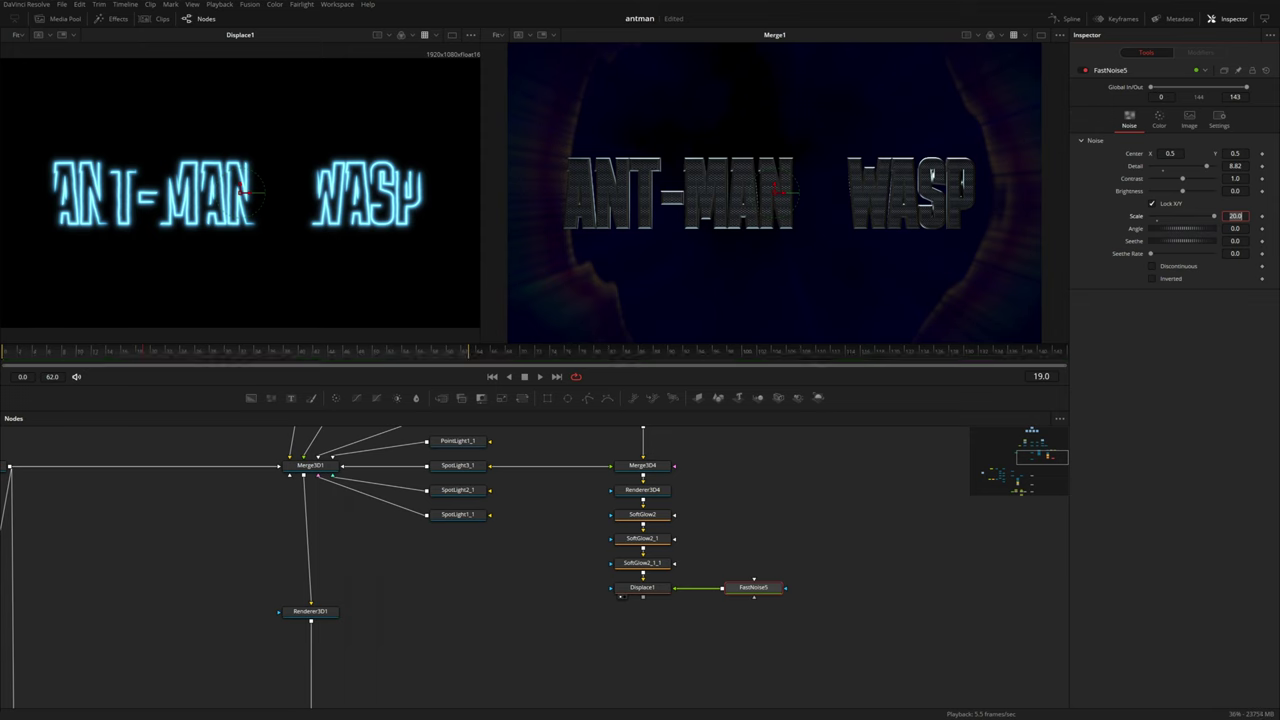
pyautogui.press('Tab')
pyautogui.moveTo(1207, 166); pyautogui.dragTo(1209, 166)
pyautogui.moveTo(1151, 254); pyautogui.dragTo(1153, 254)
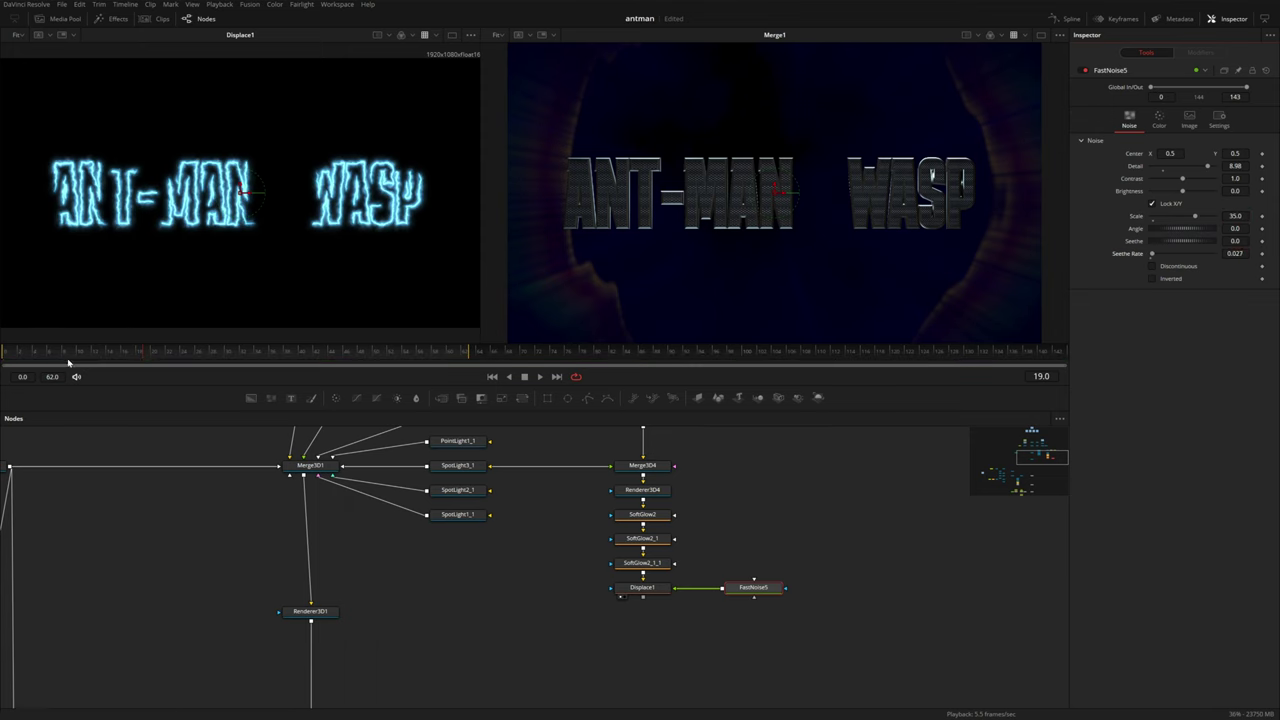
# Step: Keyframe the displacement noise's Center Y at 0.5 on frame 0 and at 0.449 on frame 48
pyautogui.moveTo(1235, 153); pyautogui.dragTo(1220, 153)
pyautogui.moveTo(782, 236); pyautogui.dragTo(778, 222)
pyautogui.click(1235, 153)
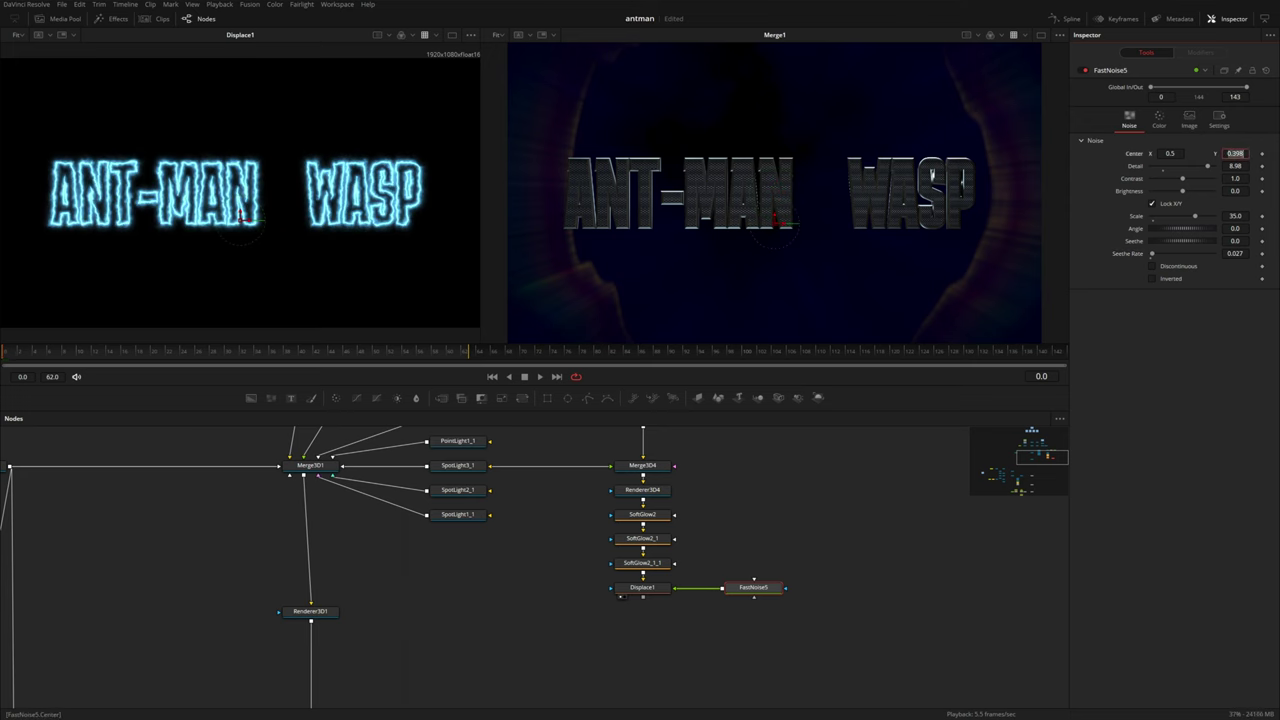
pyautogui.write('.5')
pyautogui.press('Return')
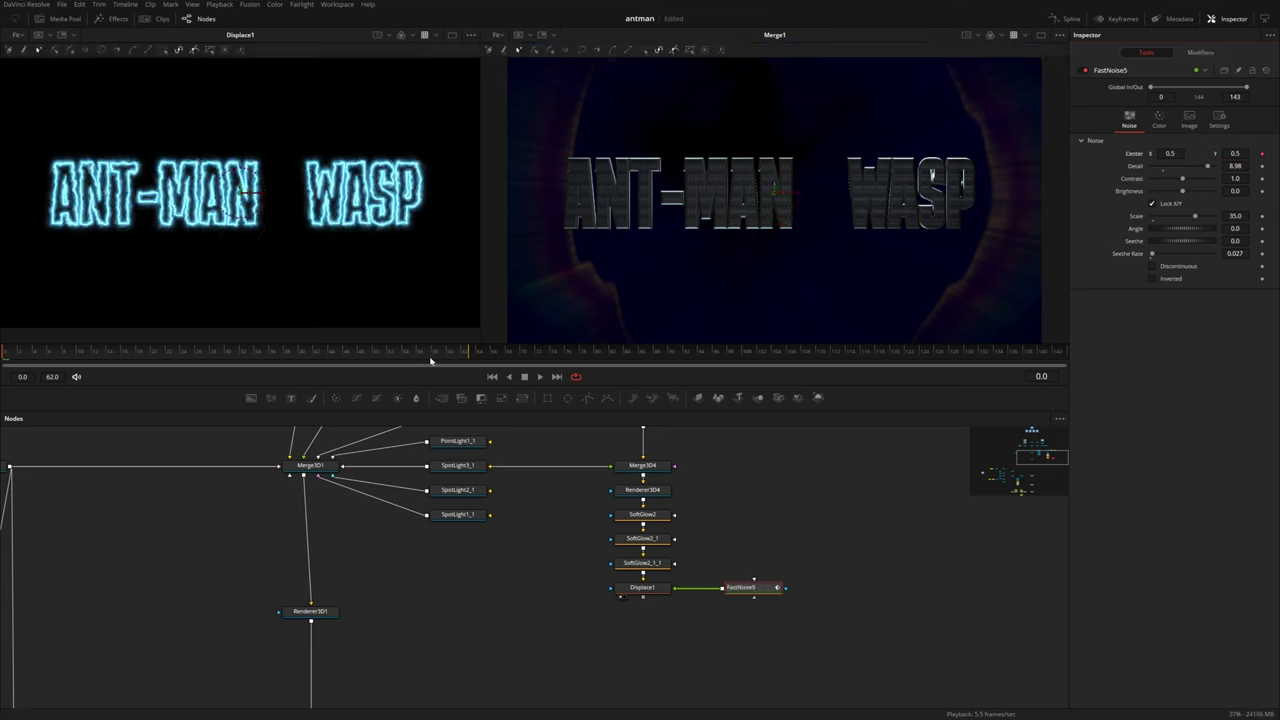
pyautogui.moveTo(321, 352); pyautogui.dragTo(363, 352)
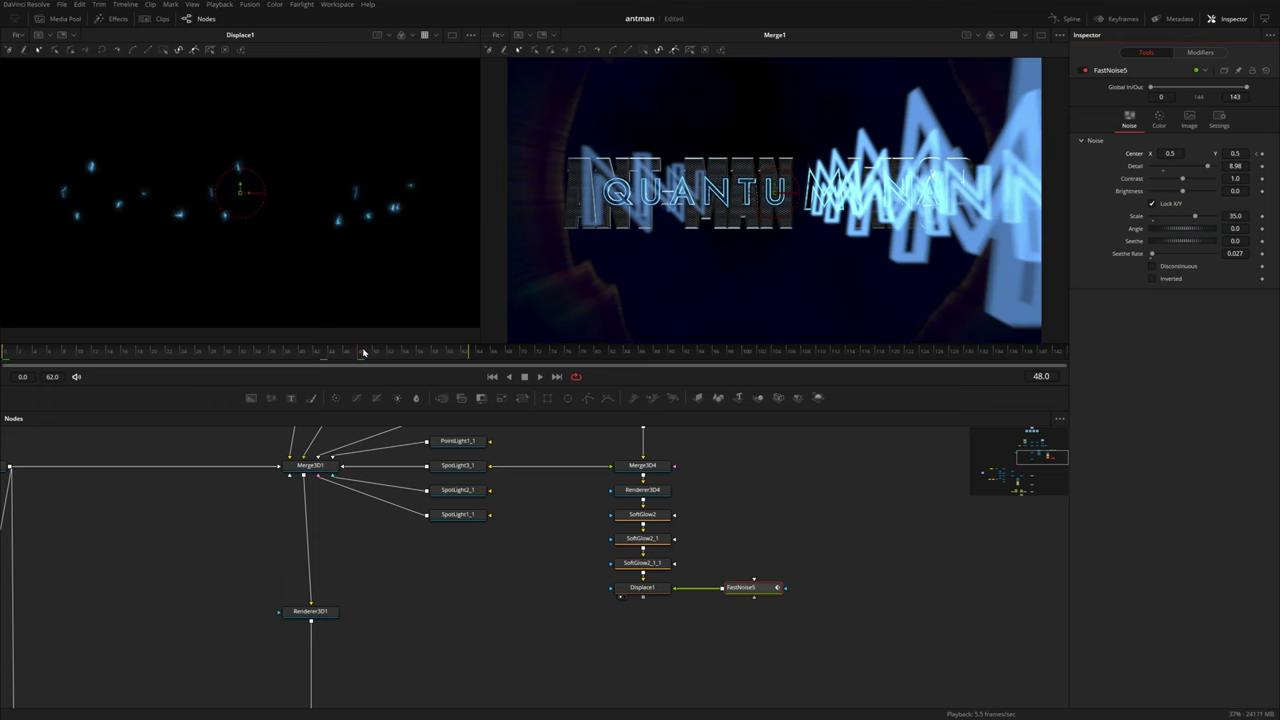
pyautogui.moveTo(1236, 153); pyautogui.dragTo(1200, 153)
pyautogui.moveTo(250, 200); pyautogui.dragTo(251, 203)
# Step: Set Background4's gradient offset to 1.004 at frame 41
pyautogui.scroll(3, 670, 510)
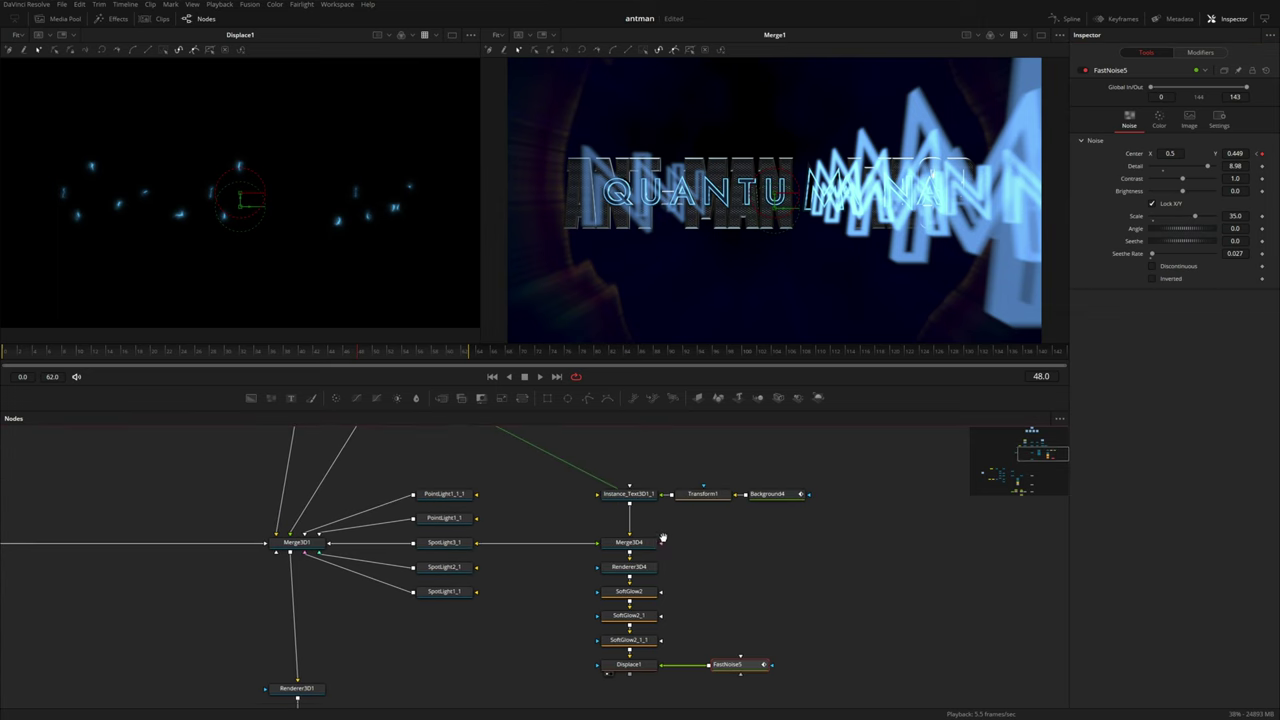
pyautogui.click(750, 514)
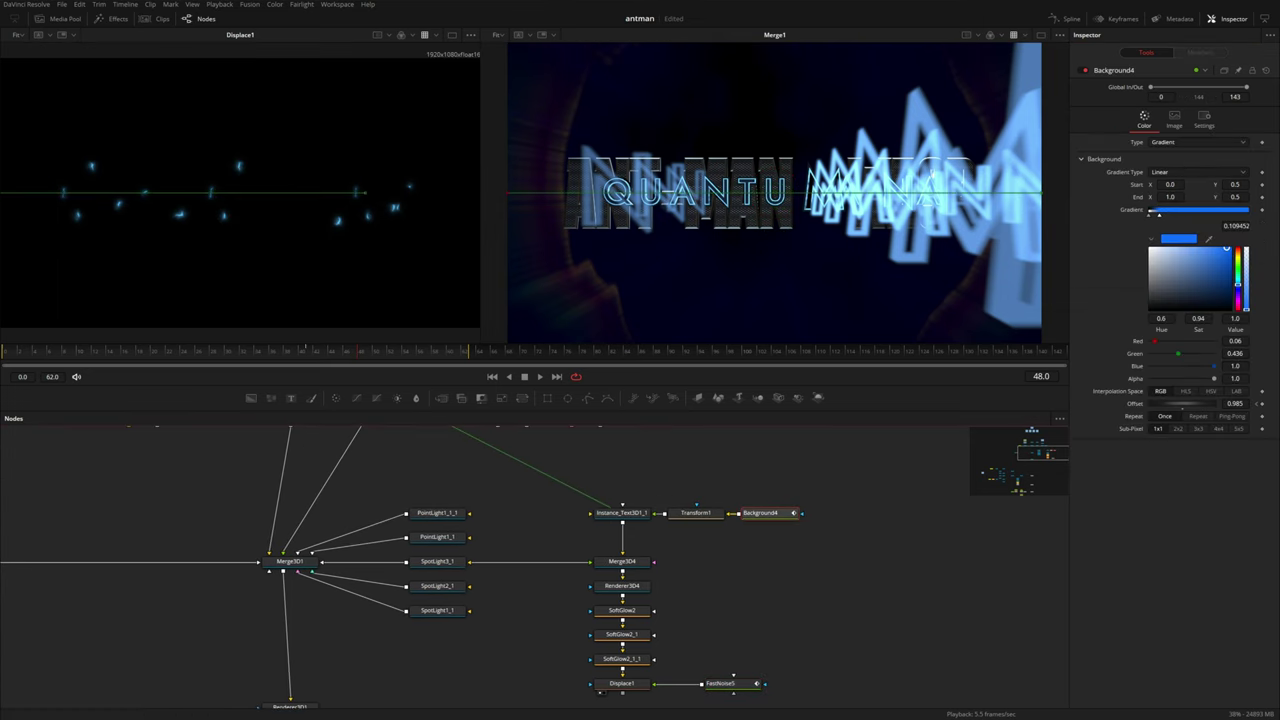
pyautogui.moveTo(1183, 404); pyautogui.dragTo(1195, 404)
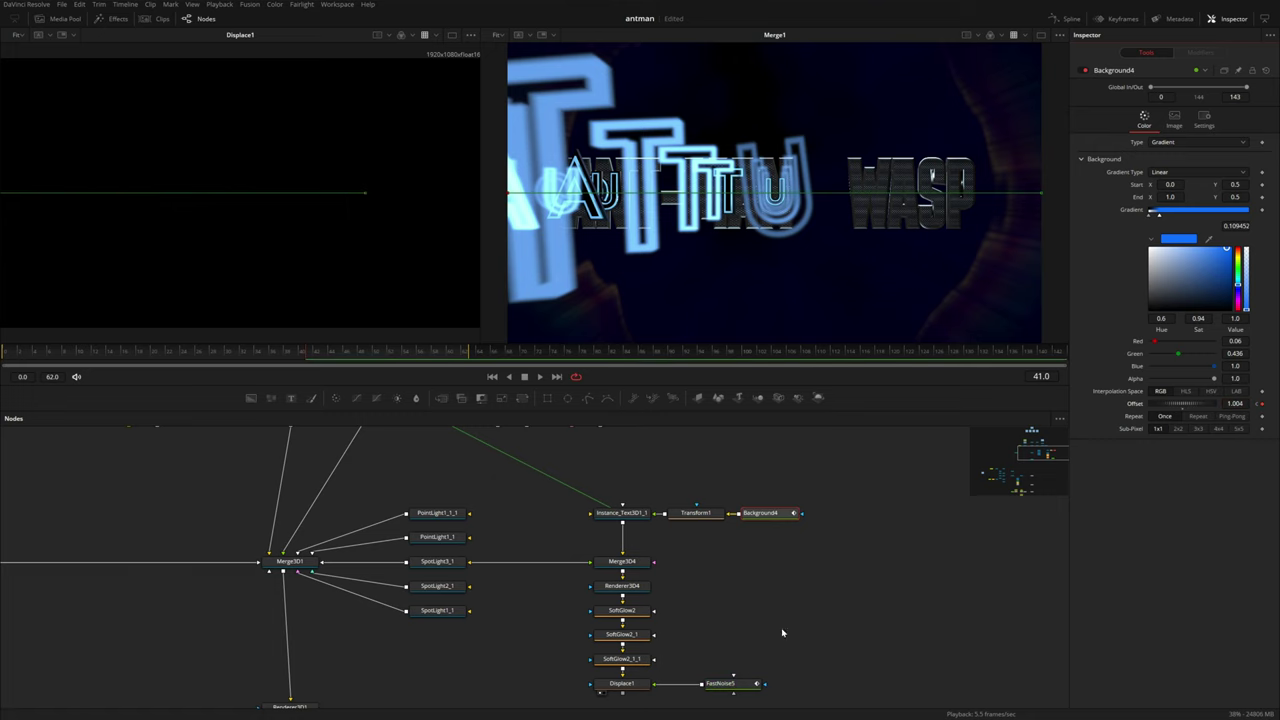
# Step: Duplicate Displace1 with its Fast Noise and connect the copied pair after Displace1
pyautogui.moveTo(607, 536); pyautogui.dragTo(628, 441)
pyautogui.moveTo(750, 572)
pyautogui.mouseDown()
pyautogui.moveTo(628, 626)
pyautogui.moveTo(760, 593)
pyautogui.mouseUp()
pyautogui.hotkey('ctrl', 'c')
pyautogui.click(650, 635)
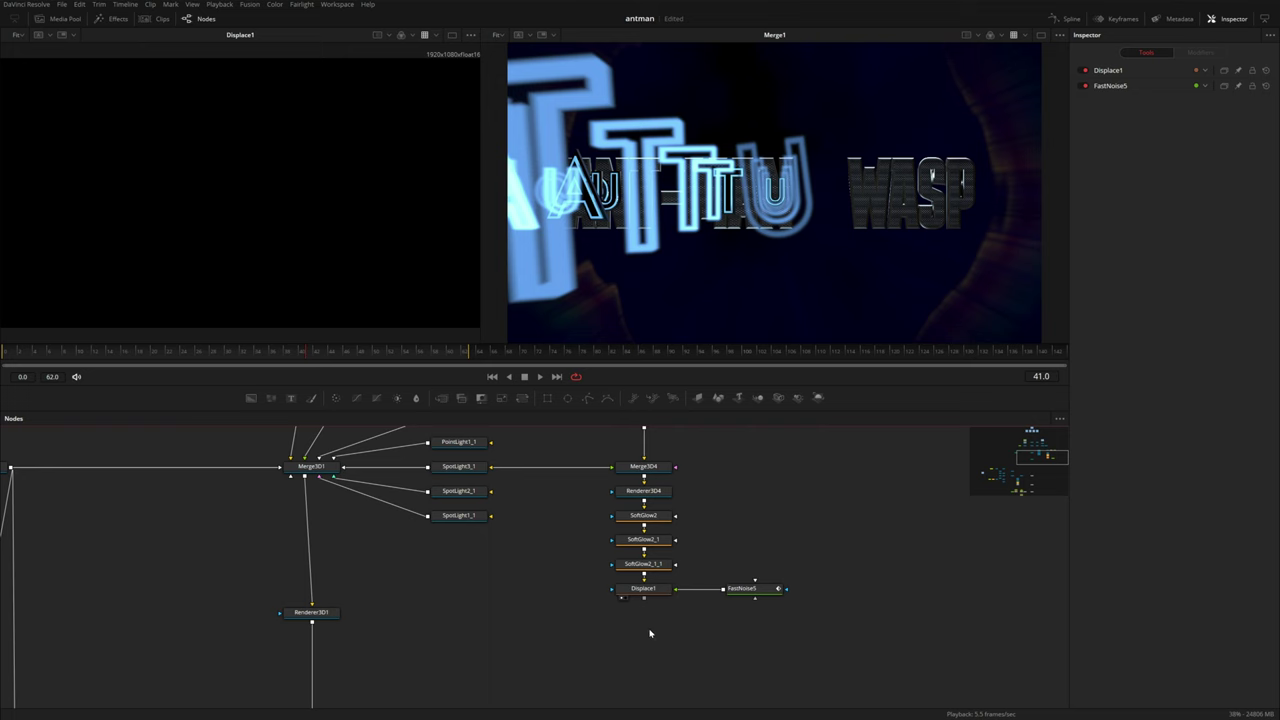
pyautogui.hotkey('ctrl', 'v')
pyautogui.moveTo(645, 600); pyautogui.dragTo(643, 633)
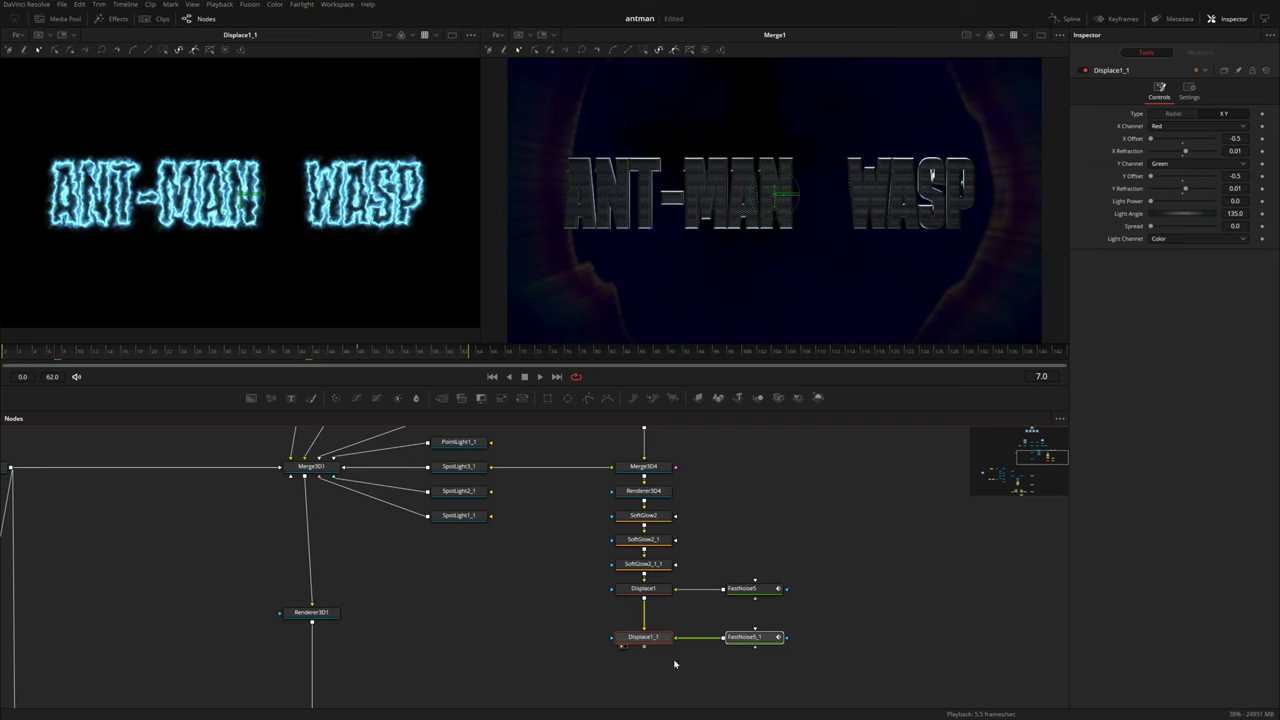
# Step: Set the copied Displace's X offset to -0.211 and both its X and Y refraction to -0.005
pyautogui.click(652, 641)
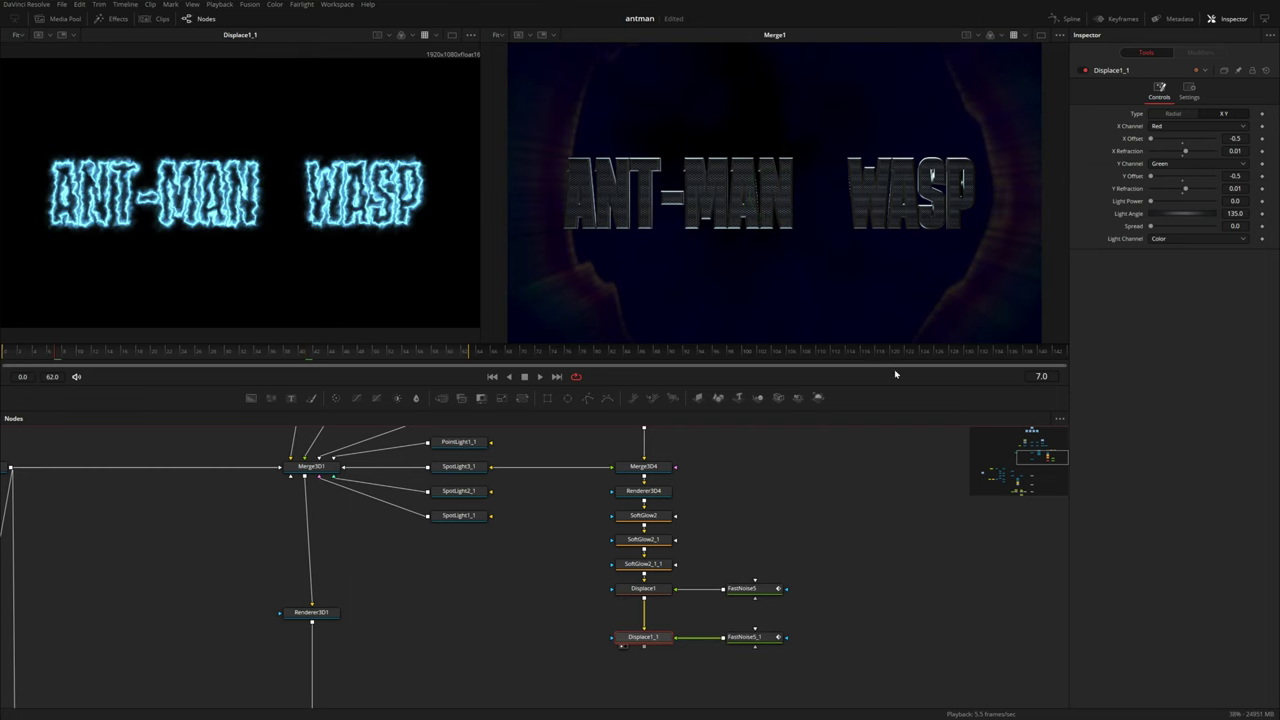
pyautogui.write('-0.211')
pyautogui.press('Tab')
pyautogui.write('-.00')
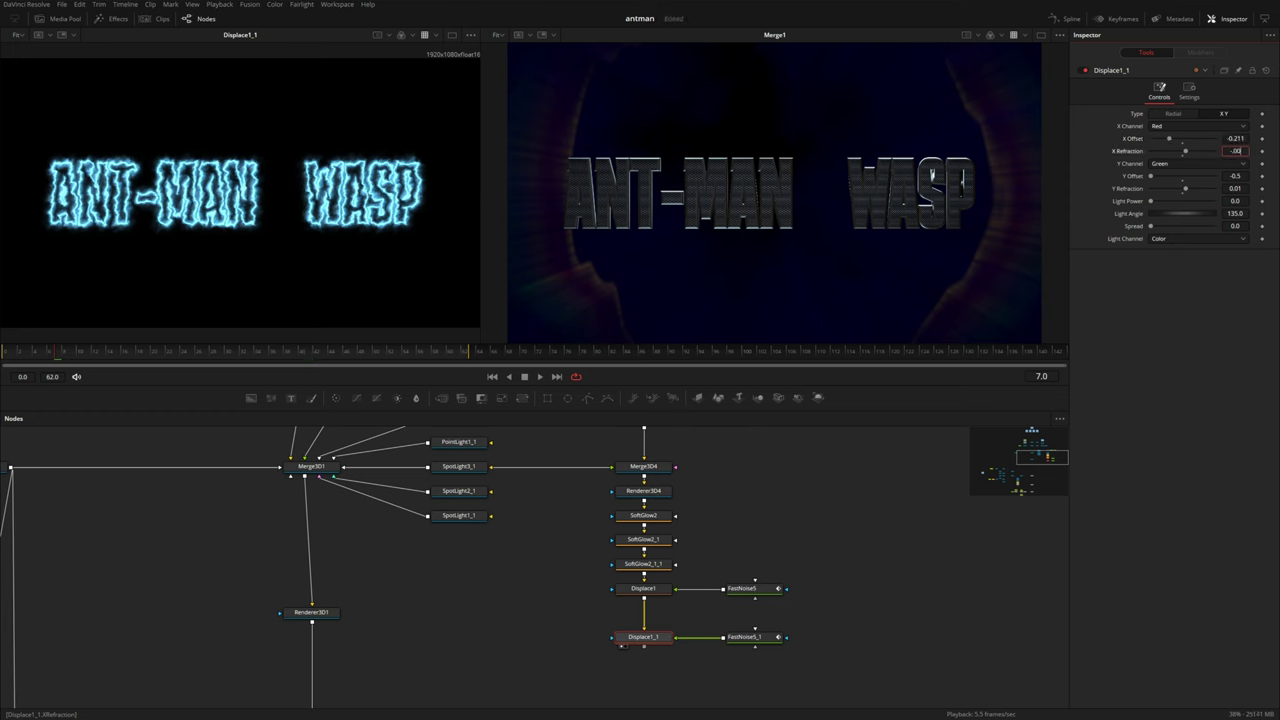
pyautogui.write('5')
pyautogui.press('Tab')
pyautogui.press('Tab')
pyautogui.write('-.005')
pyautogui.press('Tab')
# Step: Move both Displace and noise pairs beside the glow chain, merge the second Displace over the last Soft Glow, and view that Merge
pyautogui.click(773, 638)
pyautogui.moveTo(590, 585); pyautogui.dragTo(818, 636)
pyautogui.moveTo(645, 594); pyautogui.dragTo(742, 611)
pyautogui.moveTo(742, 611); pyautogui.dragTo(775, 563)
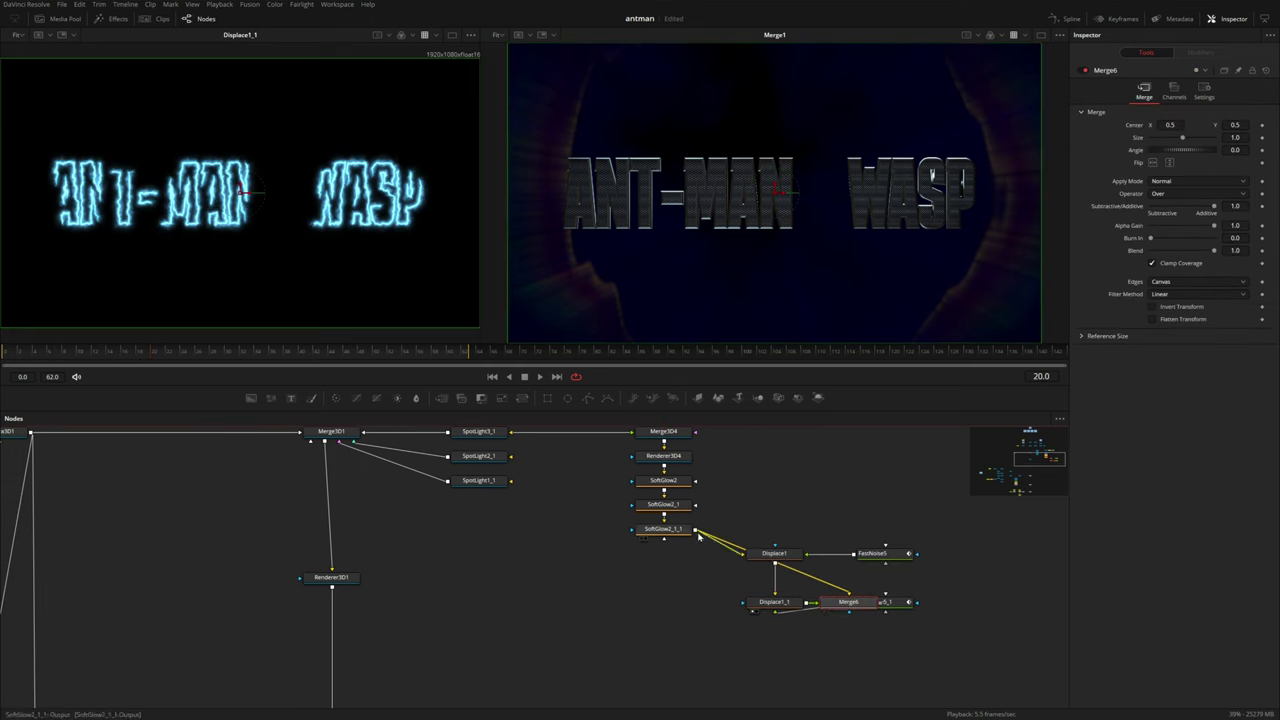
pyautogui.moveTo(846, 607); pyautogui.dragTo(661, 603)
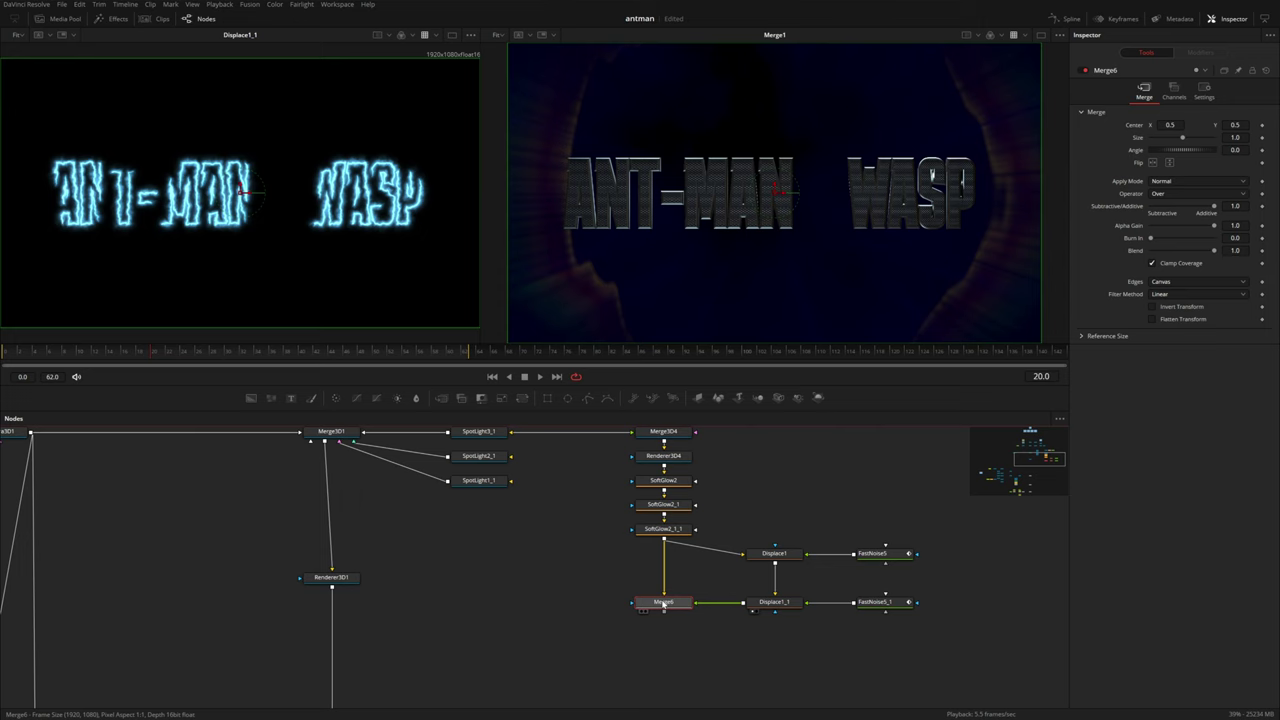
pyautogui.press('1')
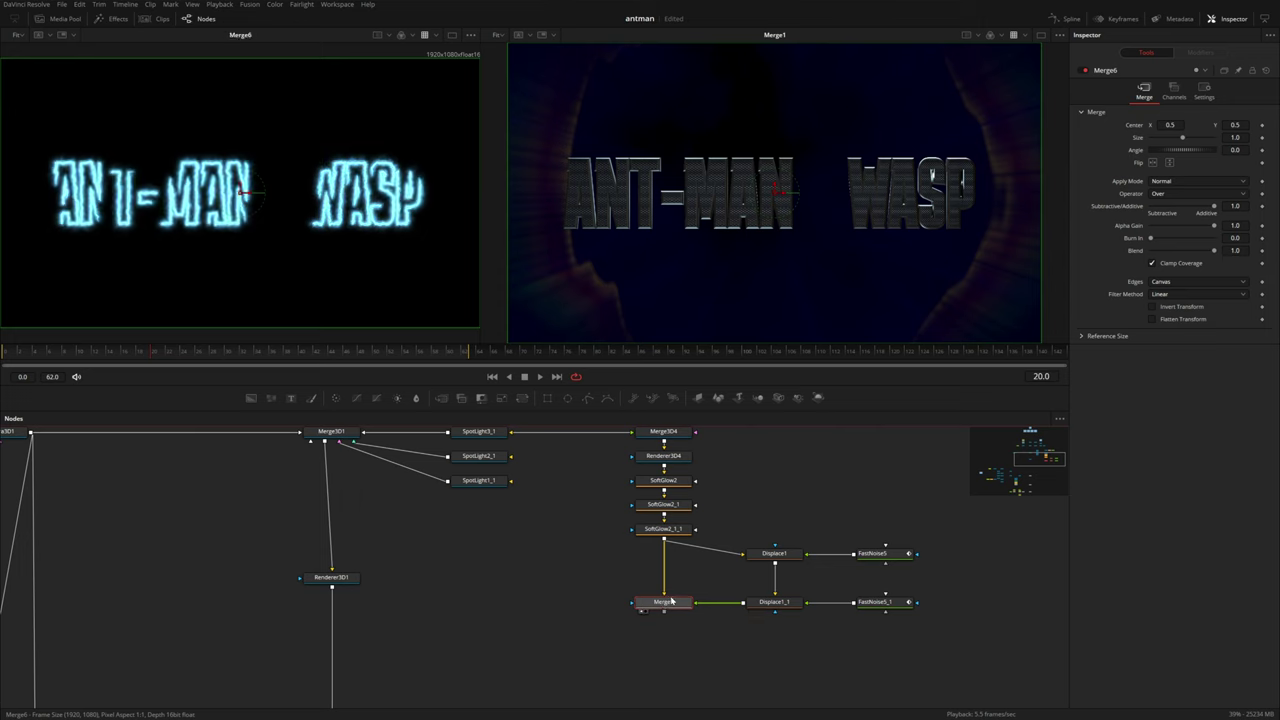
# Step: Set Merge6's blend to 0.346, check the glow on WASP up close, and fit the image back in the viewer
pyautogui.moveTo(1216, 253); pyautogui.dragTo(1172, 253)
pyautogui.scroll(3, 409, 190)
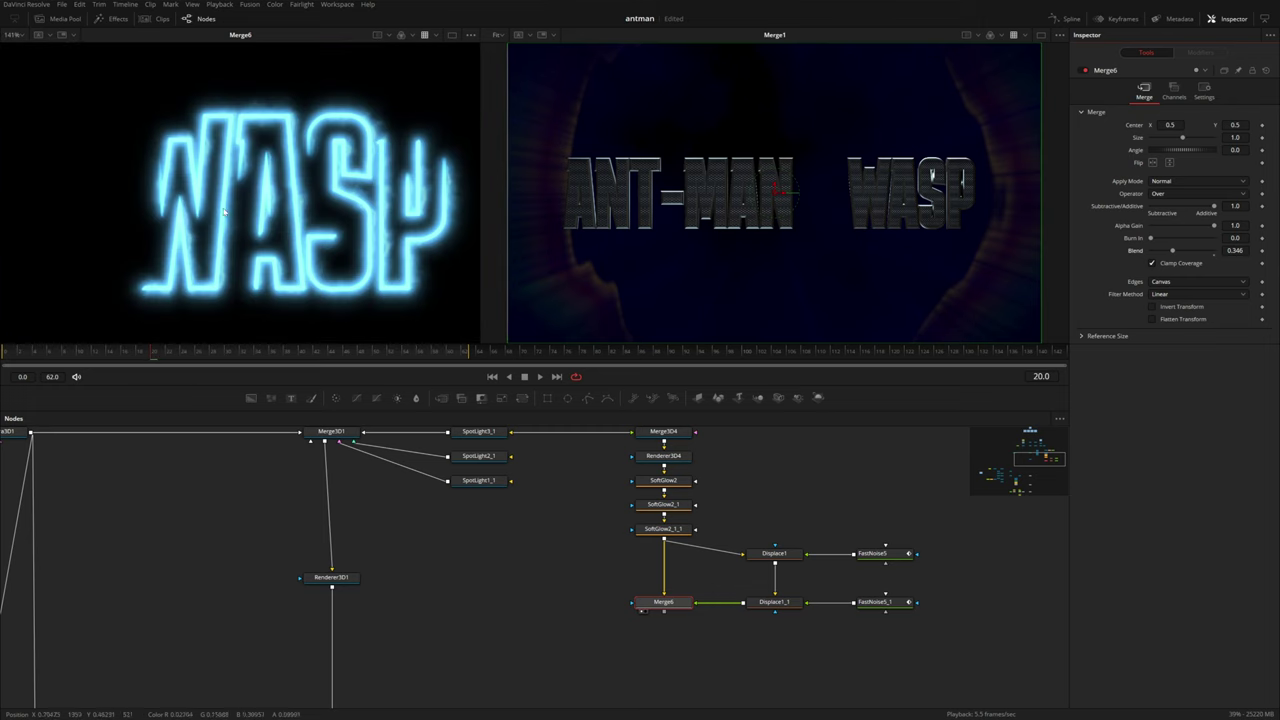
pyautogui.click(351, 257)
pyautogui.hotkey('ctrl', 'f')
# Step: Add a Blur node after Merge6 with a blur size of 3.0
pyautogui.click(677, 607)
pyautogui.hotkey('shift', 'space')
pyautogui.write('blur')
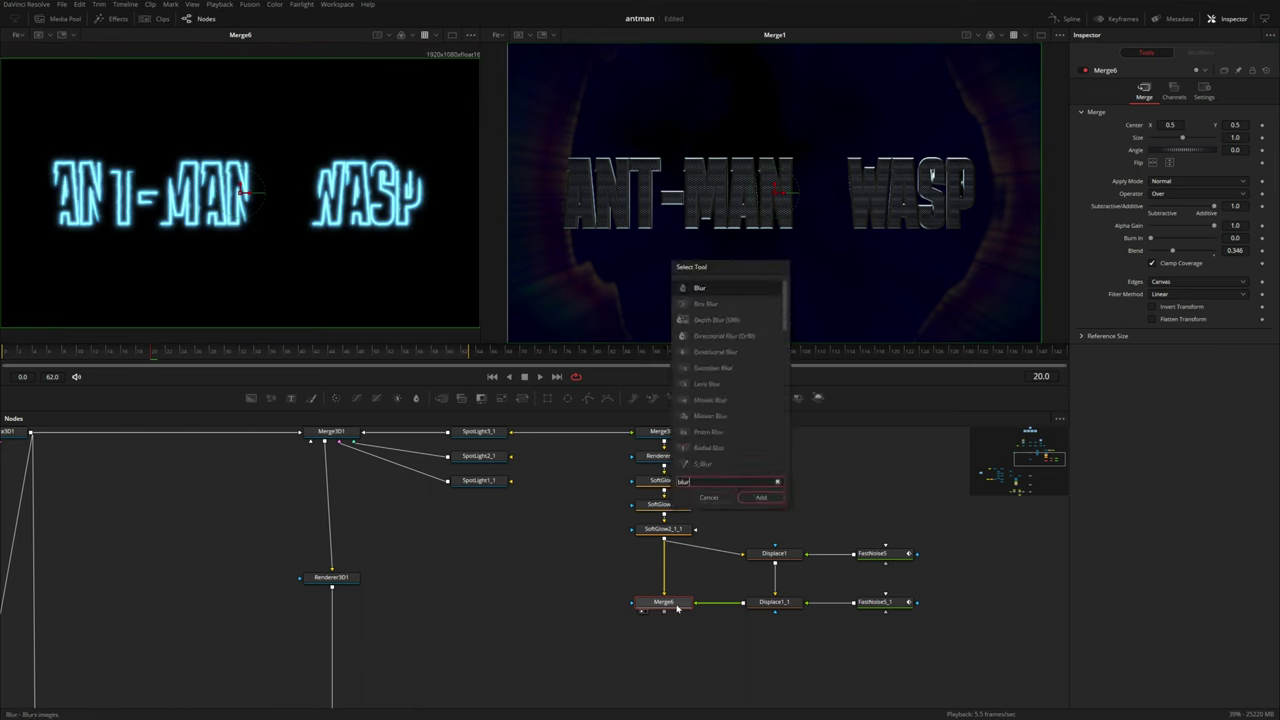
pyautogui.press('Return')
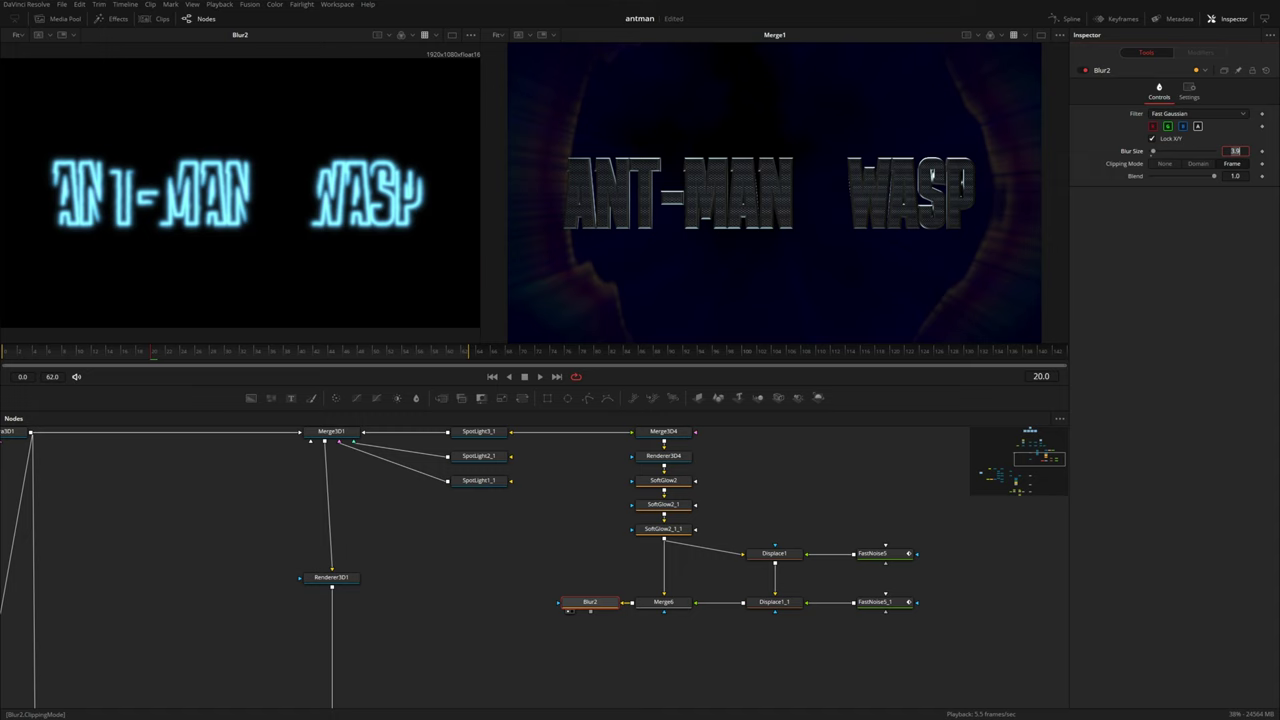
pyautogui.press('Return')
# Step: Place the Blur below Merge6 and duplicate Displace1_1 with its Fast Noise beside the Blur
pyautogui.moveTo(590, 602); pyautogui.dragTo(899, 590)
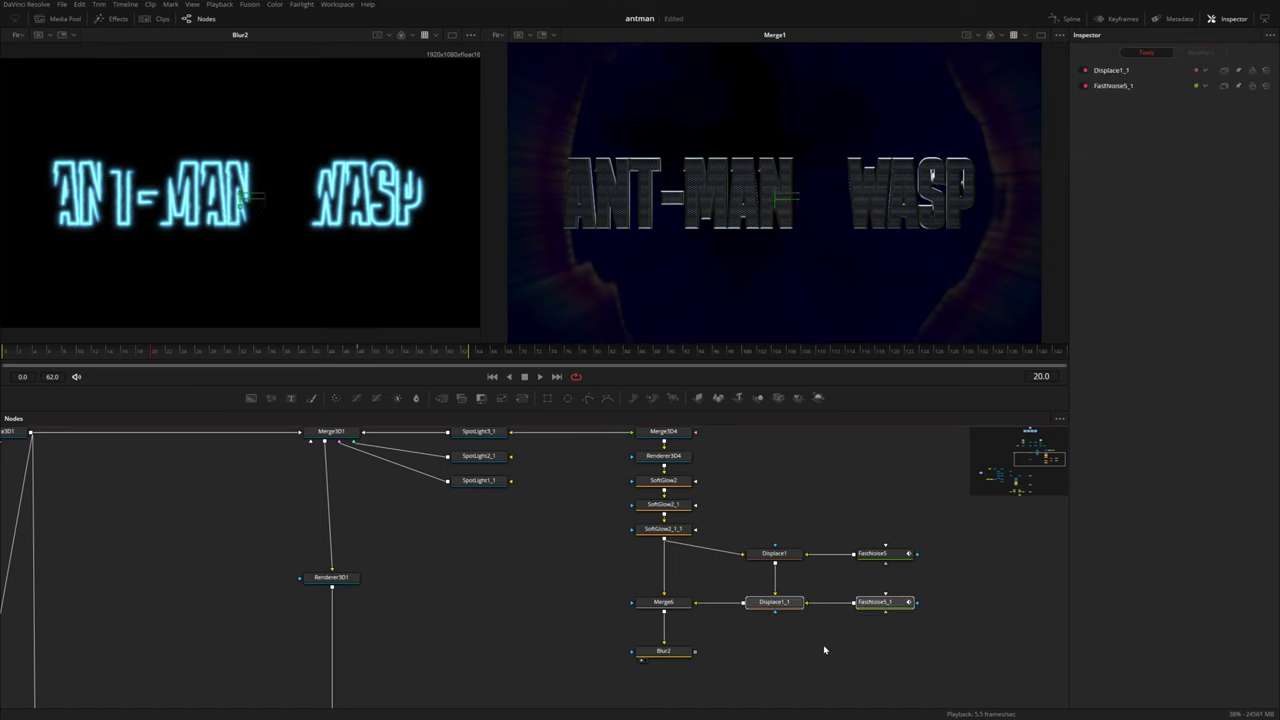
pyautogui.hotkey('ctrl', 'c')
pyautogui.hotkey('ctrl', 'v')
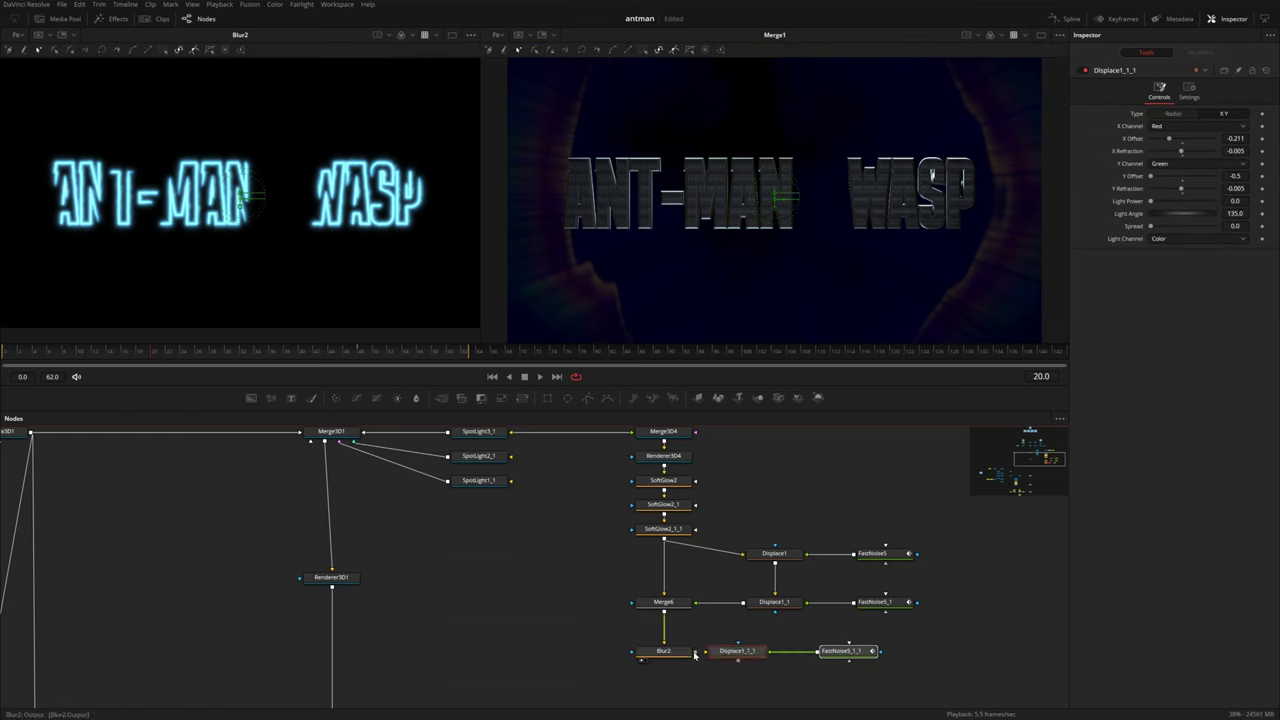
# Step: Arrange Blur2 to feed Displace1_1_1 and merge that displaced result over Merge6
pyautogui.moveTo(740, 658); pyautogui.dragTo(768, 593)
pyautogui.keyDown('ctrl'); pyautogui.click(665, 601); pyautogui.keyUp('ctrl')
pyautogui.click(768, 594)
pyautogui.moveTo(787, 652); pyautogui.dragTo(675, 555)
pyautogui.moveTo(848, 648); pyautogui.dragTo(660, 648)
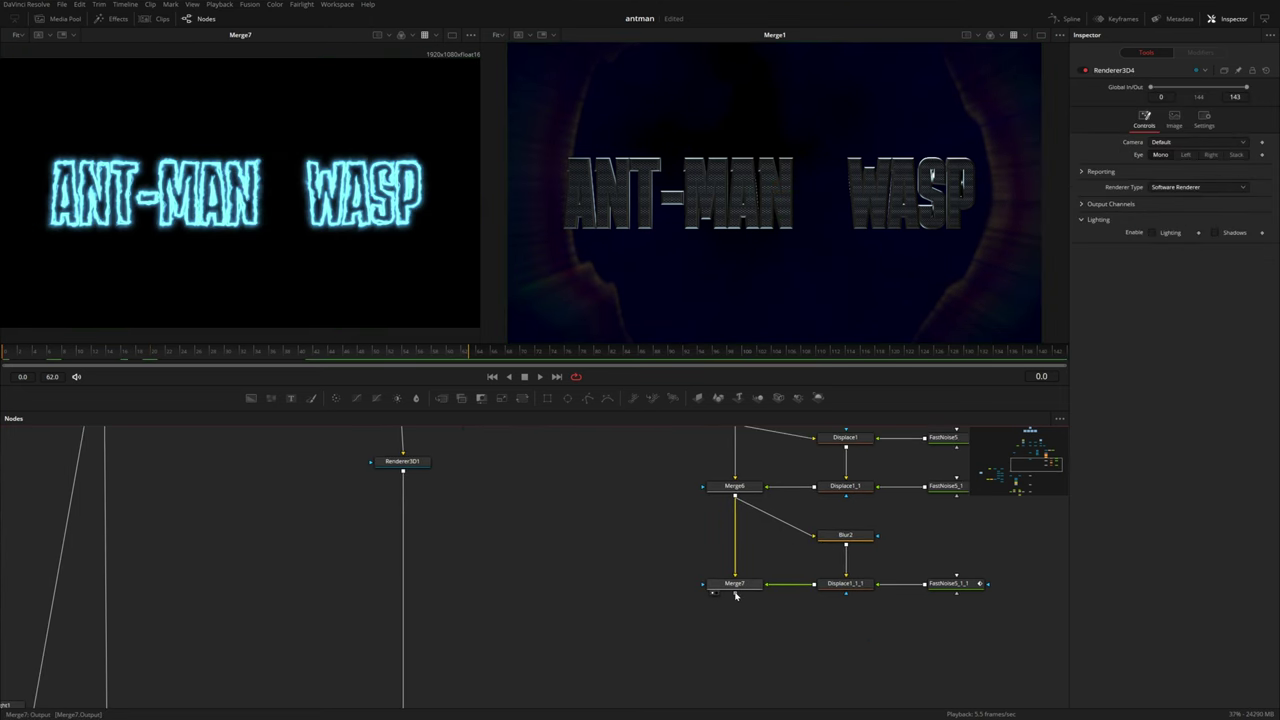
# Step: Composite Merge7's glow over Renderer3D1 and place the new Merge directly below the renderer
pyautogui.moveTo(735, 594); pyautogui.dragTo(403, 471)
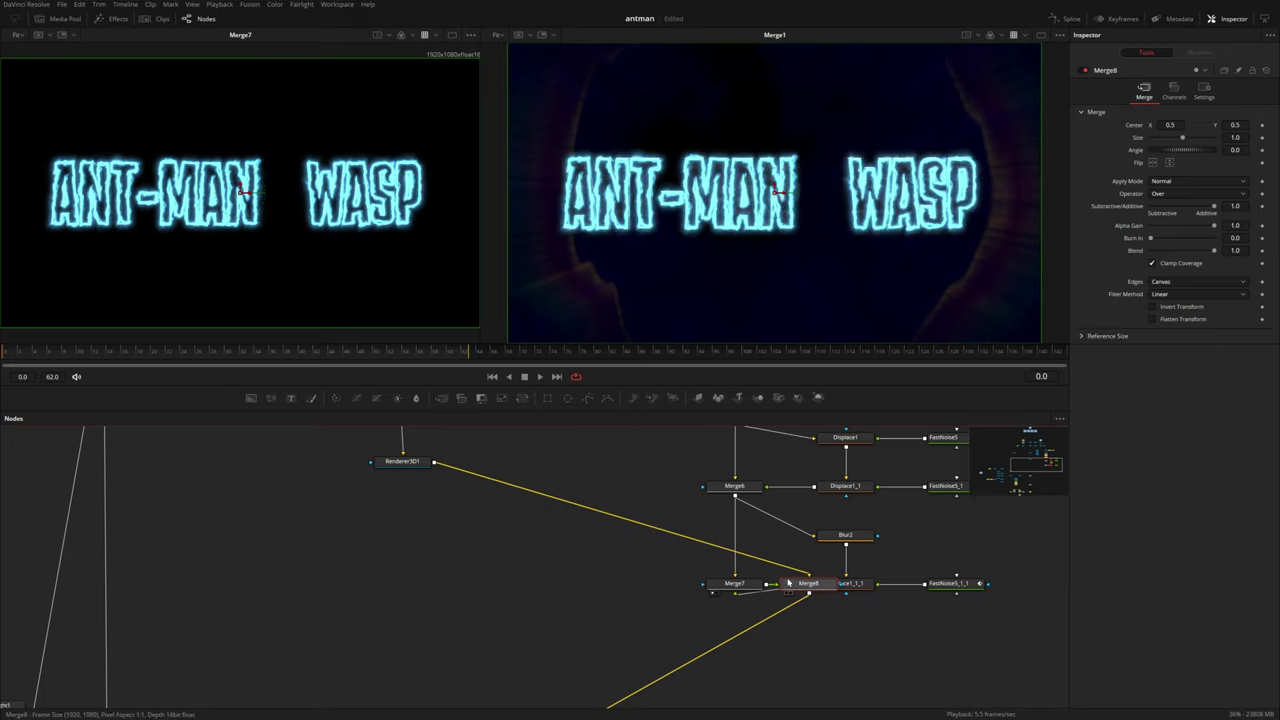
pyautogui.moveTo(769, 585); pyautogui.dragTo(403, 586)
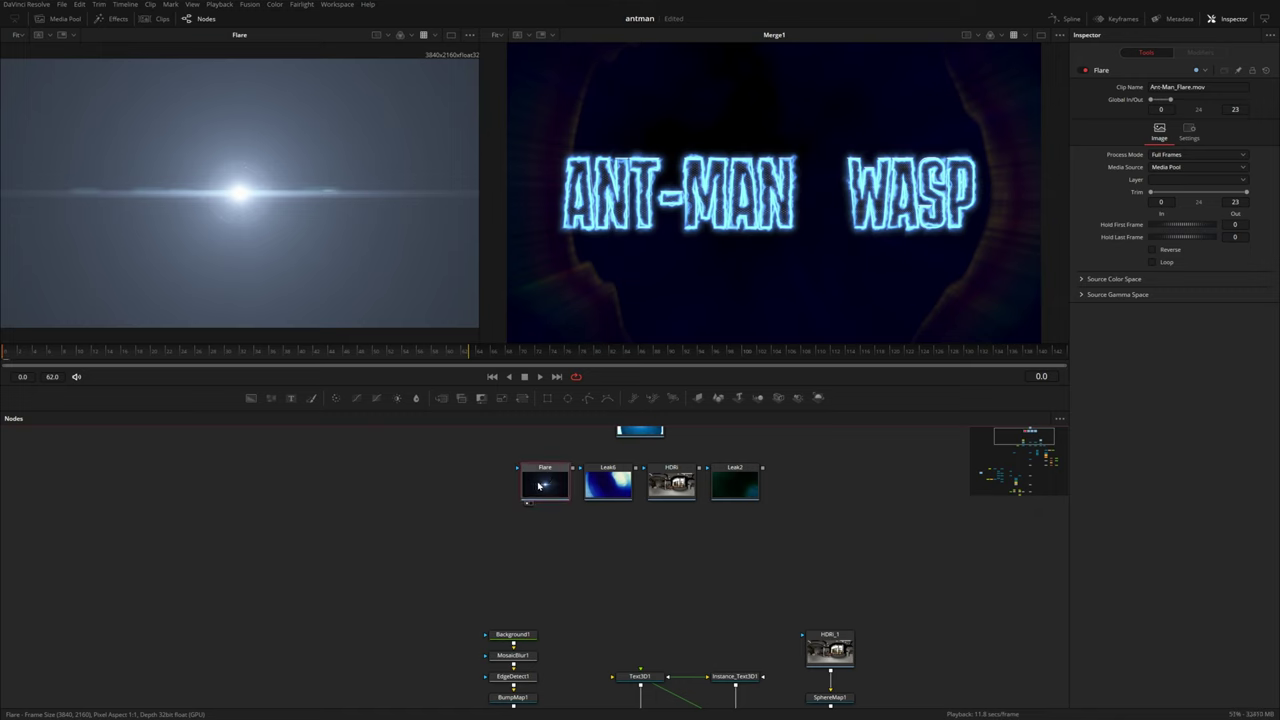
# Step: Cut the Flare clip node from the unused media, paste it beside the main chain, and merge it over Merge8
pyautogui.hotkey('ctrl', 'x')
pyautogui.scroll(-17, 620, 538)
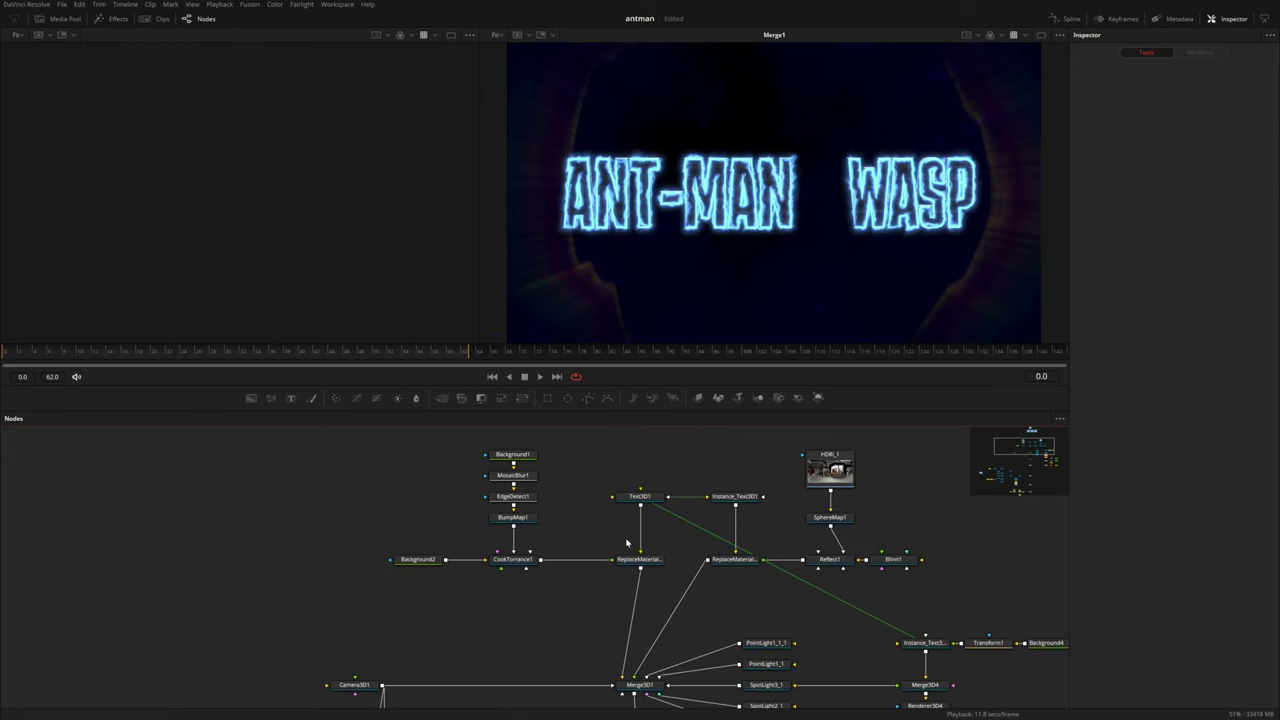
pyautogui.scroll(-4, 687, 573)
pyautogui.moveTo(687, 573); pyautogui.dragTo(634, 566)
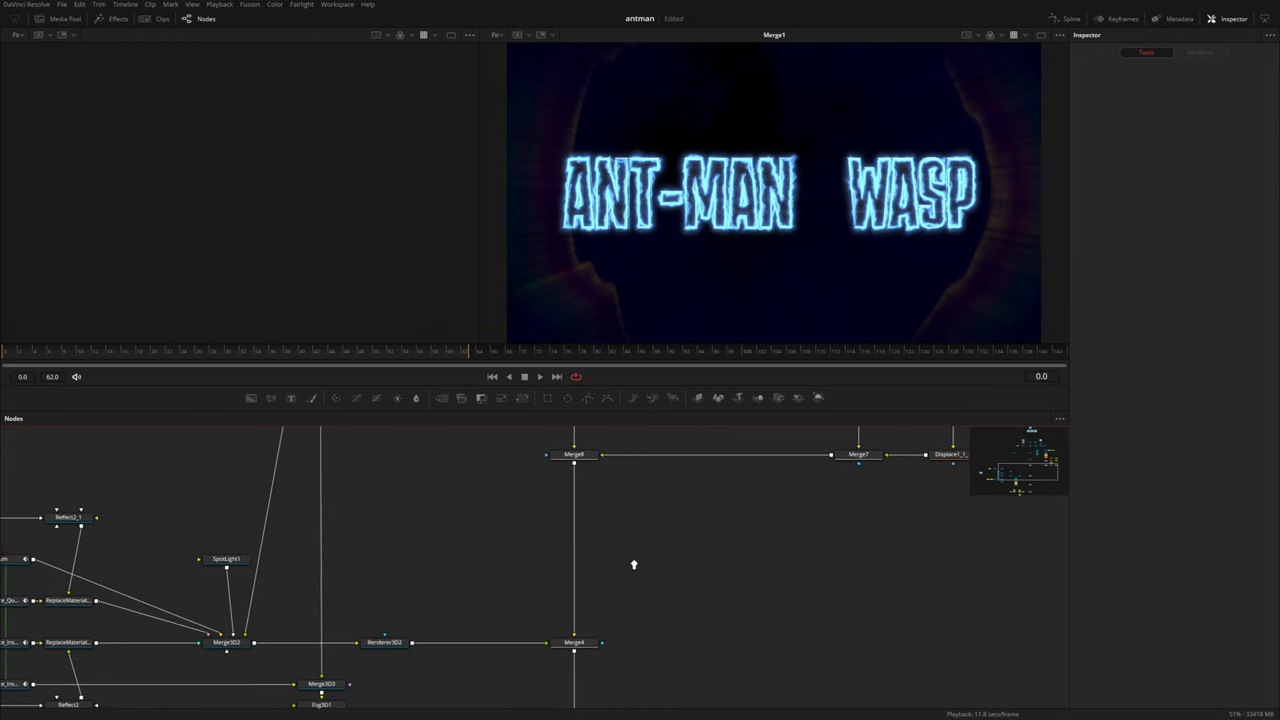
pyautogui.scroll(-4, 634, 566)
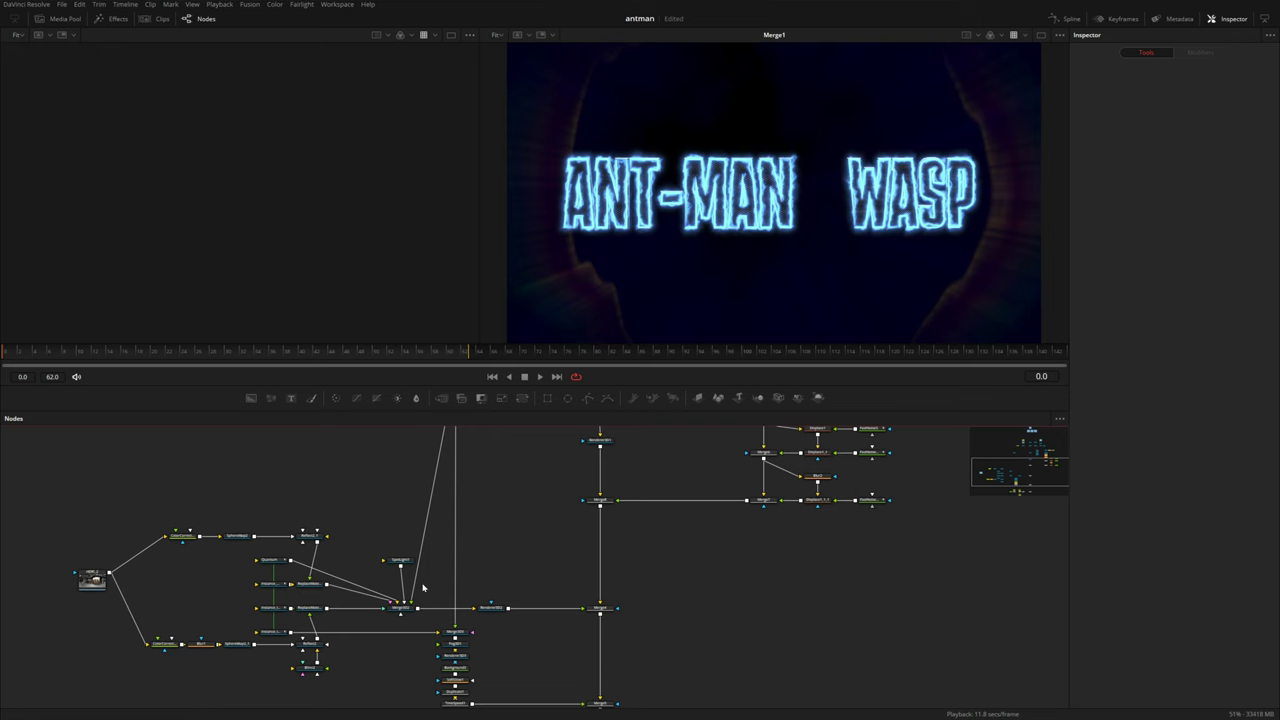
pyautogui.moveTo(56, 502); pyautogui.dragTo(590, 690)
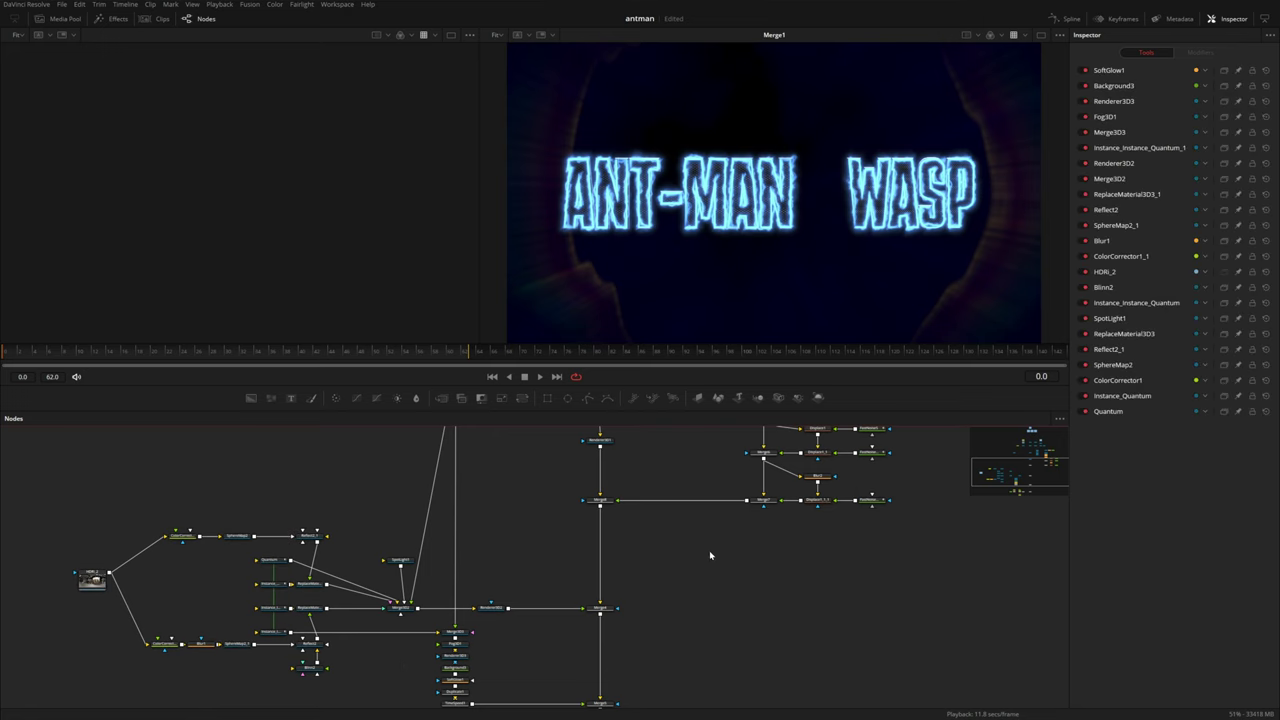
pyautogui.click(710, 561)
pyautogui.hotkey('ctrl', 'v')
pyautogui.scroll(4, 694, 557)
pyautogui.moveTo(712, 567); pyautogui.dragTo(508, 470)
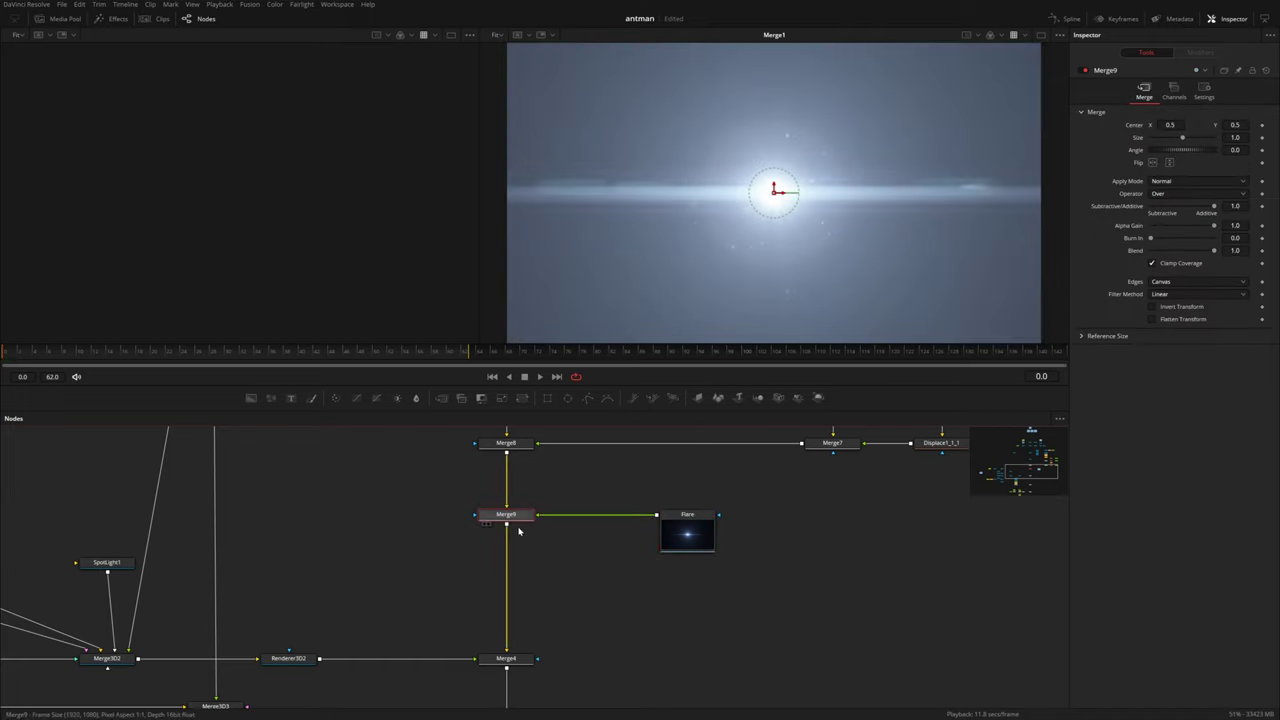
# Step: Insert a Gamut node between Flare and Merge9 and choose its source space
pyautogui.moveTo(689, 536); pyautogui.dragTo(797, 537)
pyautogui.hotkey('shift', 'space')
pyautogui.write('gamut')
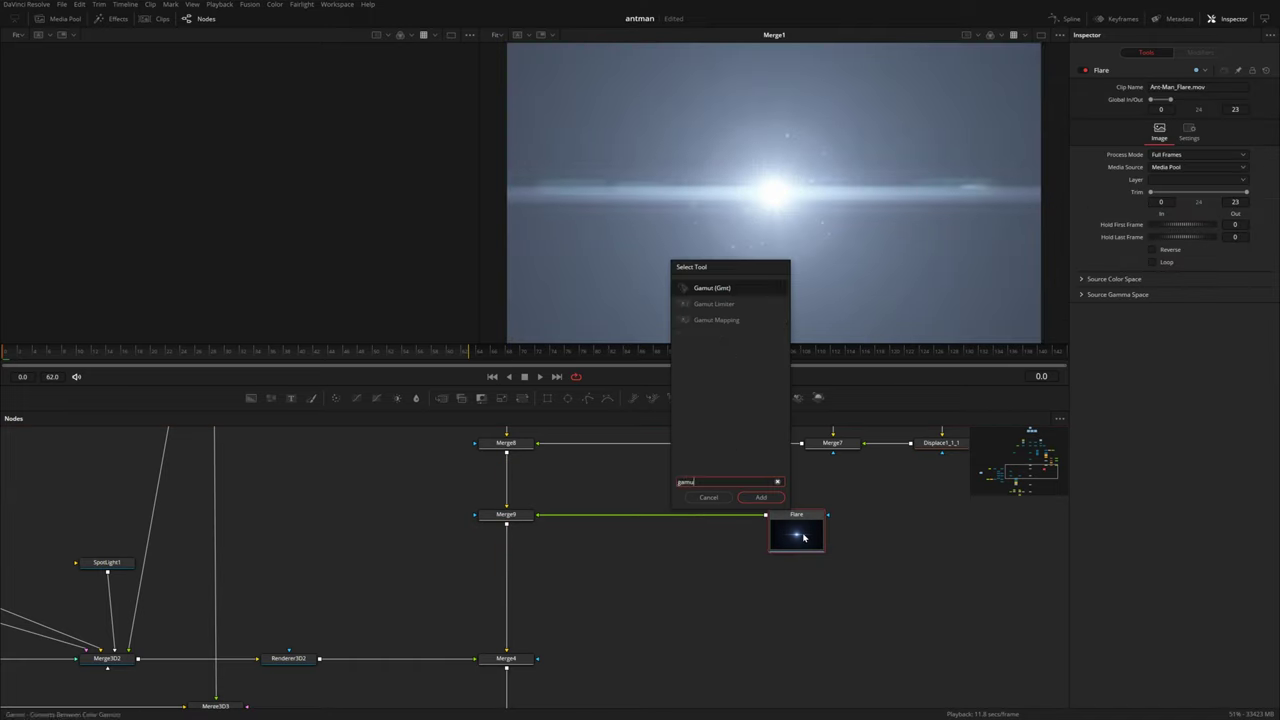
pyautogui.press('Return')
pyautogui.click(1173, 217)
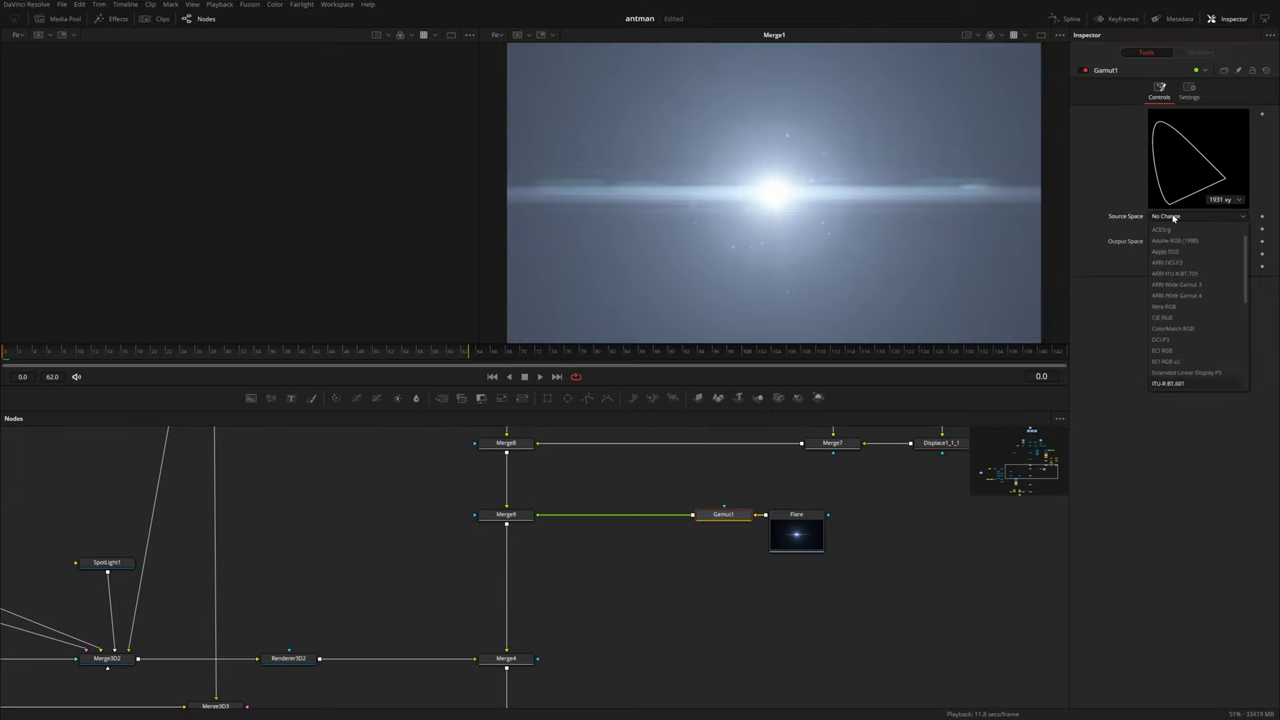
pyautogui.press('Return')
# Step: Lower Merge9's Alpha Gain to its minimum so the flare blends additively over the title
pyautogui.click(528, 513)
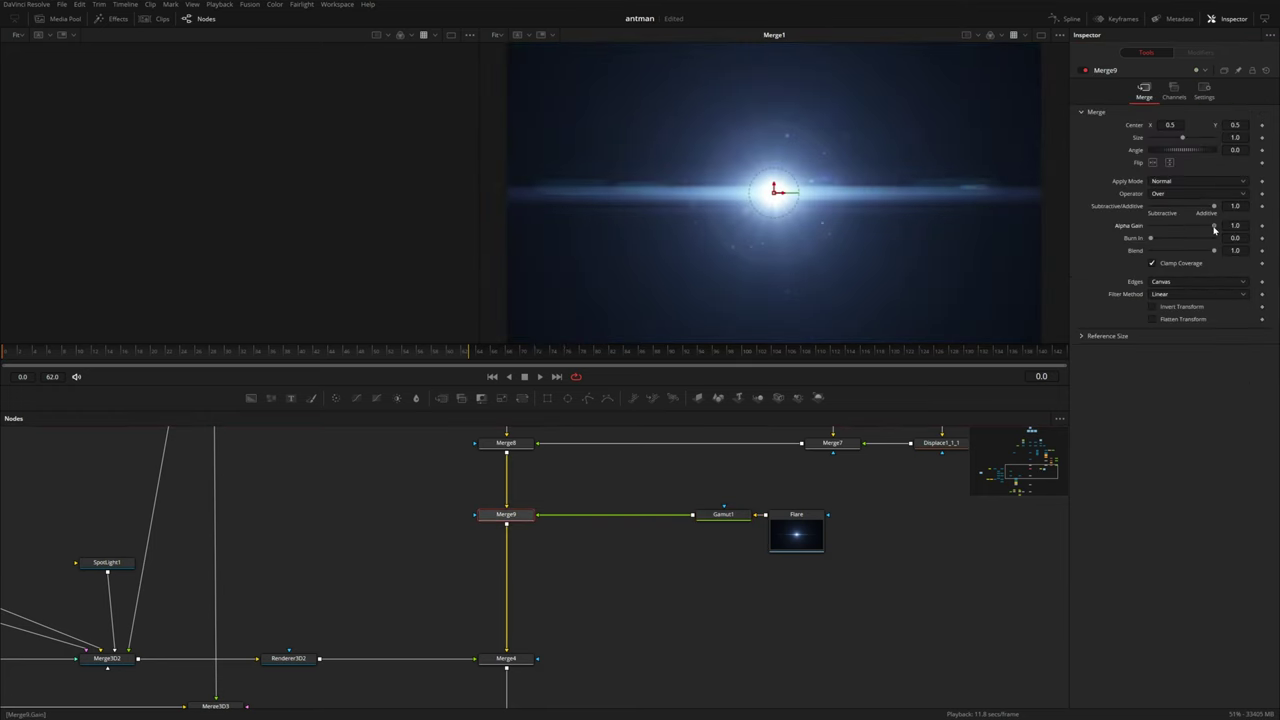
pyautogui.moveTo(1215, 228); pyautogui.dragTo(1131, 237)
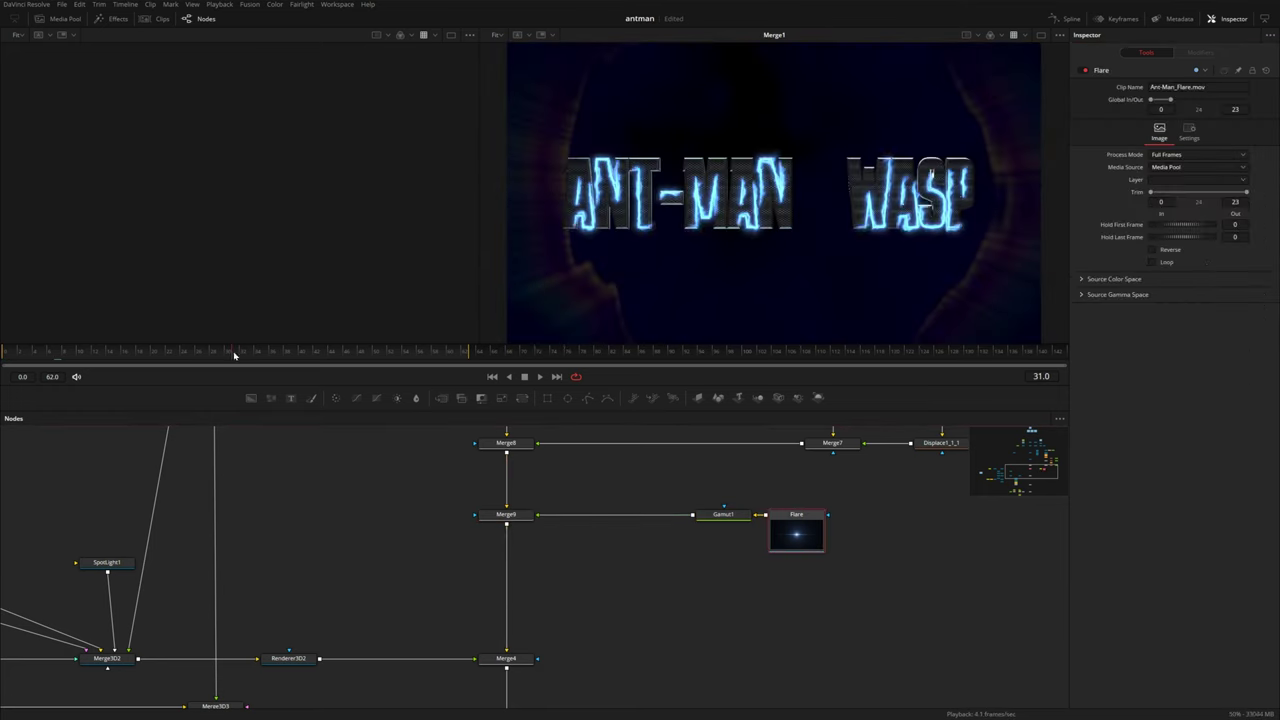
# Step: Start the Flare clip at frame 32, loop it through frame 143, and play back the result
pyautogui.moveTo(235, 357)
pyautogui.mouseDown()
pyautogui.moveTo(196, 356)
pyautogui.moveTo(241, 350)
pyautogui.mouseUp()
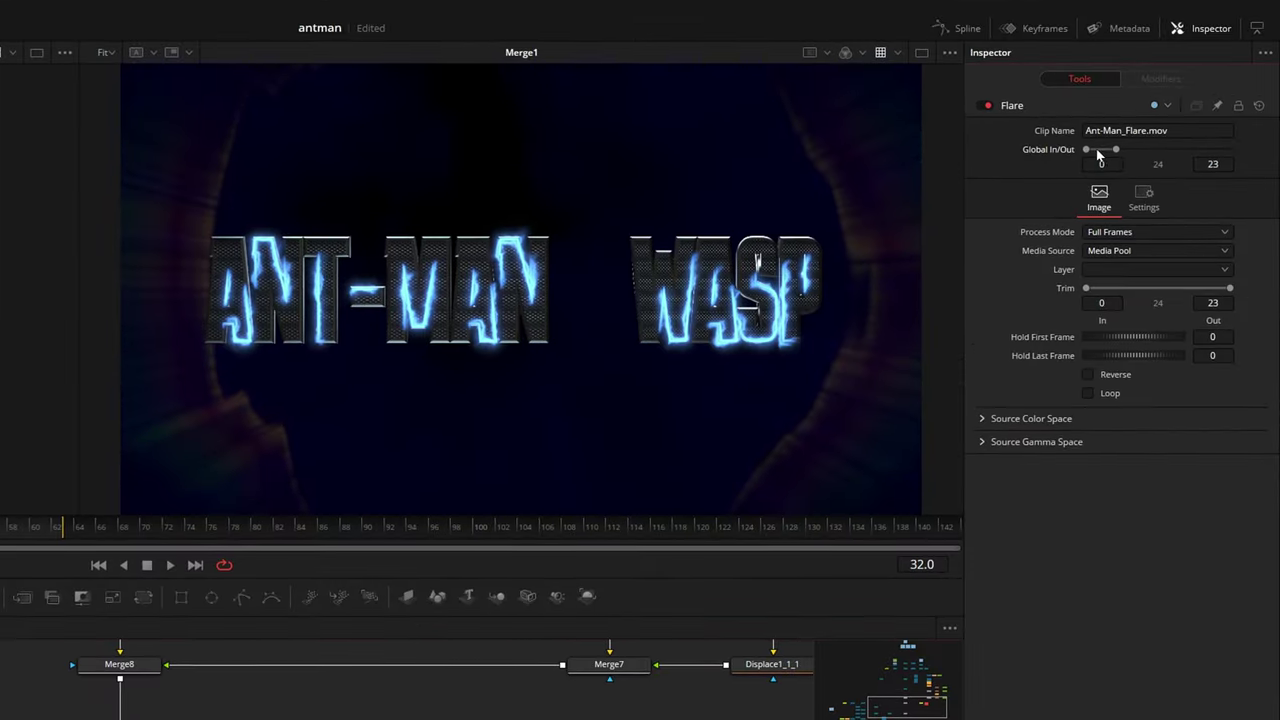
pyautogui.moveTo(1157, 100); pyautogui.dragTo(1160, 99)
pyautogui.moveTo(1102, 155); pyautogui.dragTo(1127, 152)
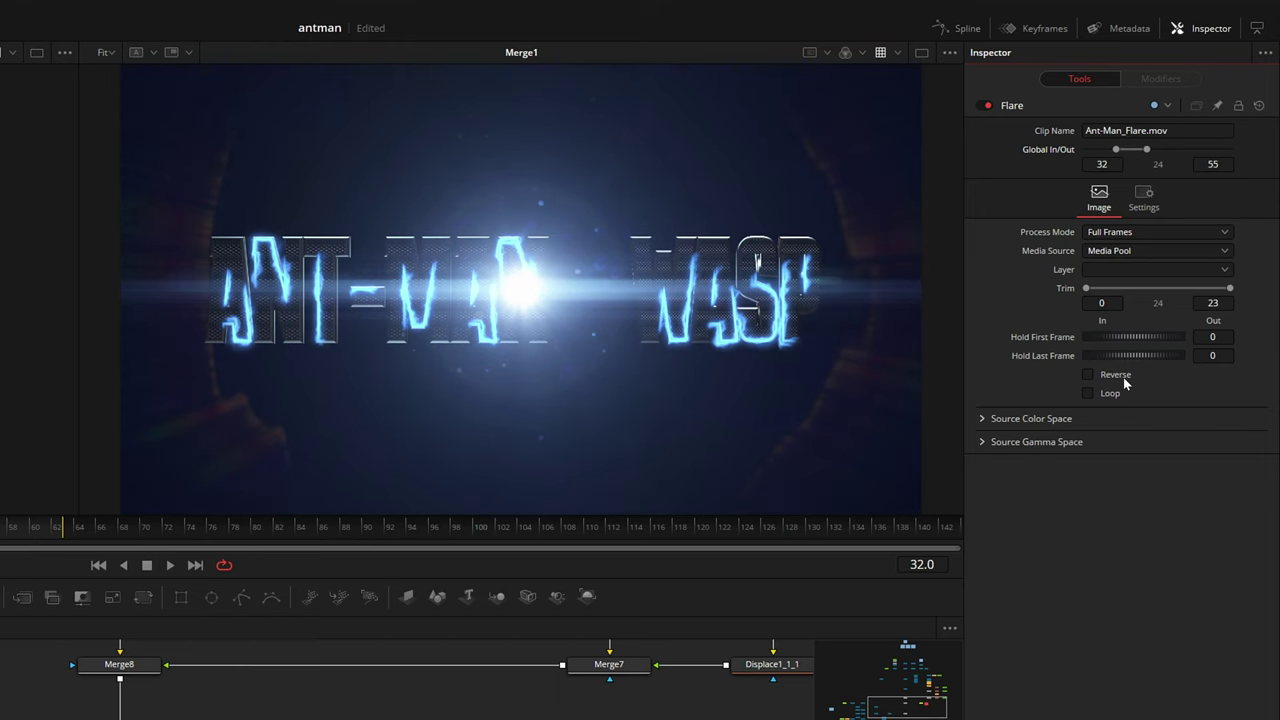
pyautogui.click(1089, 394)
pyautogui.press('space')
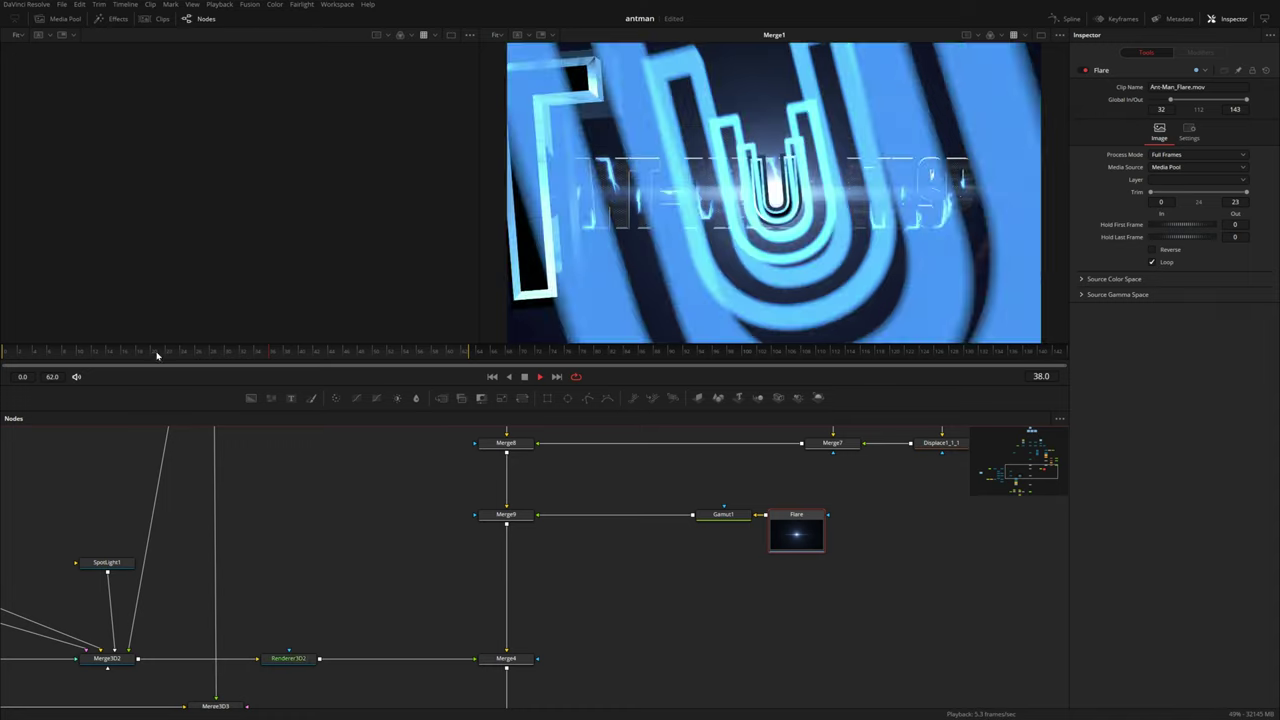
pyautogui.click(168, 354)
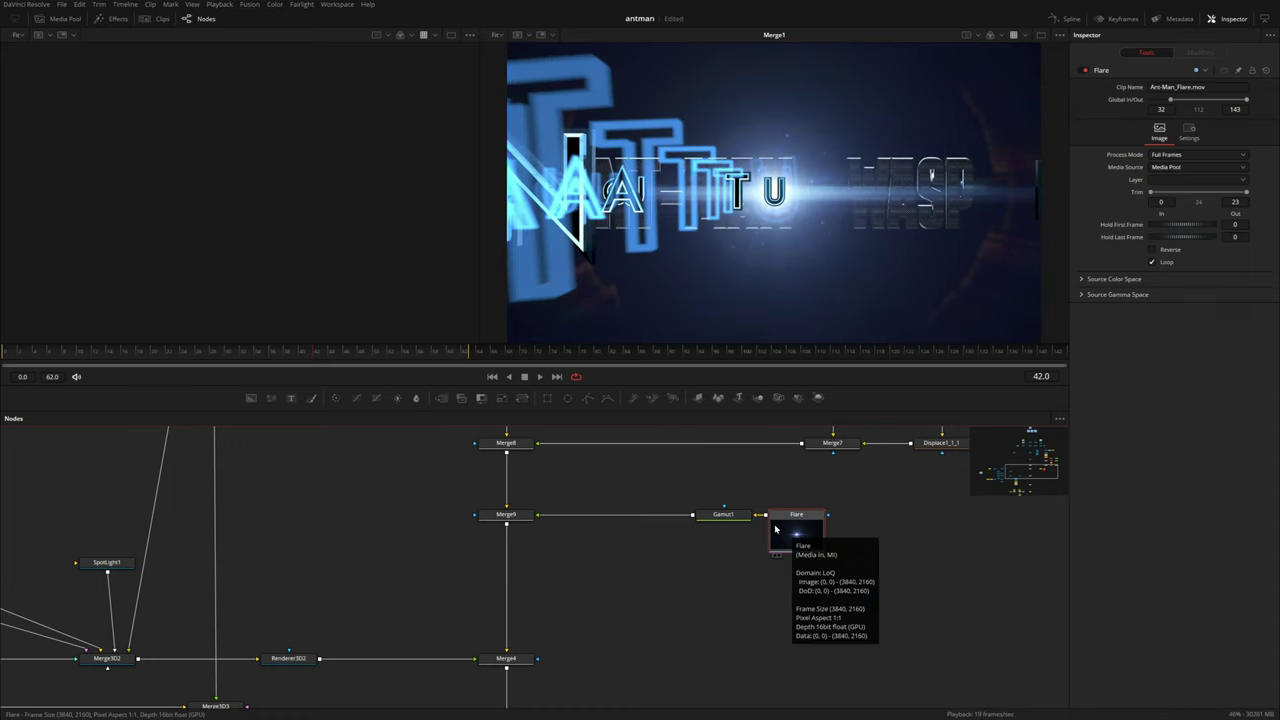
# Step: Add a Soft Glow between Flare and Gamut1, keyframe its gain from 2.041 down to 0.001 at frame 40, and preview it
pyautogui.moveTo(797, 540); pyautogui.dragTo(908, 540)
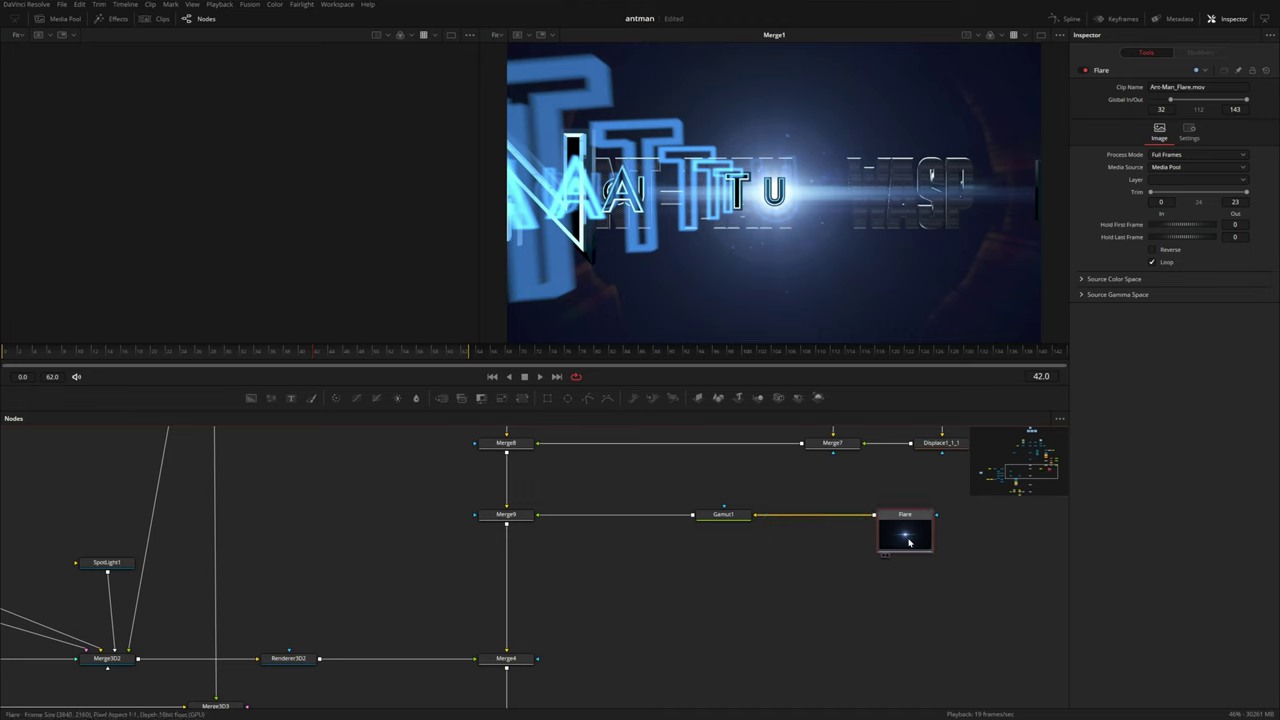
pyautogui.hotkey('shift', 'space')
pyautogui.write('sof')
pyautogui.press('Return')
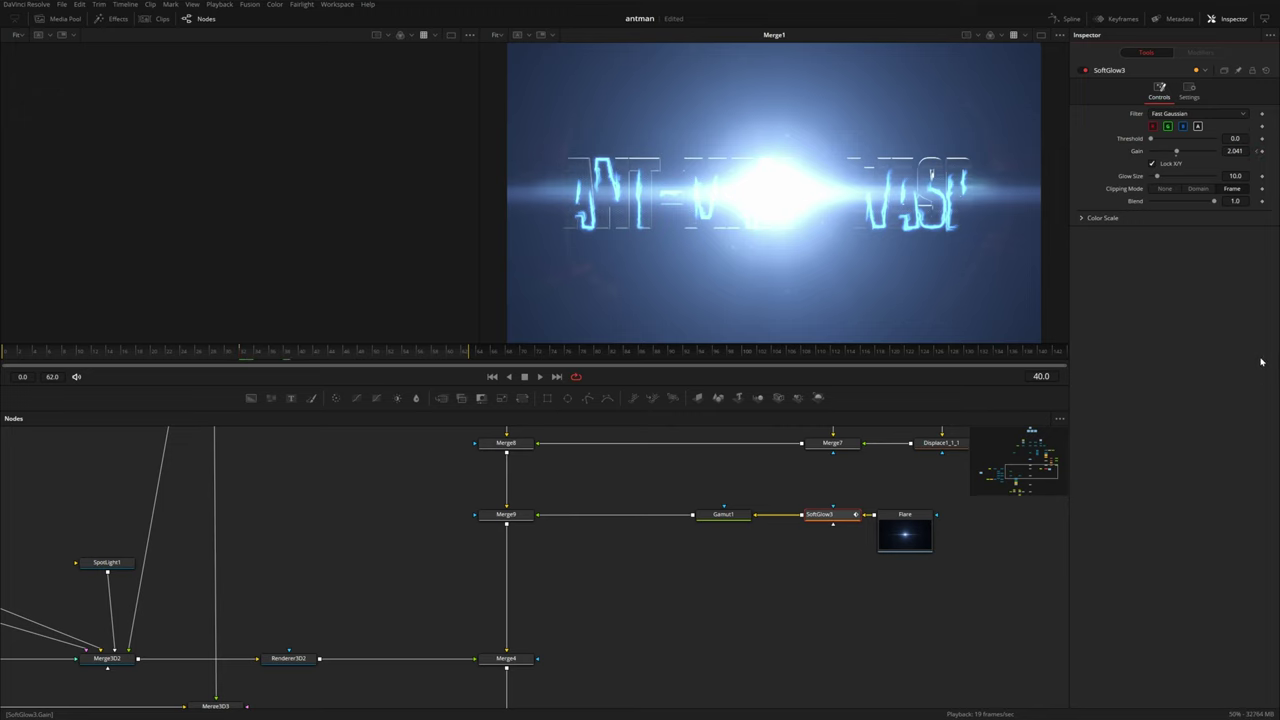
pyautogui.moveTo(1235, 151); pyautogui.dragTo(1151, 151)
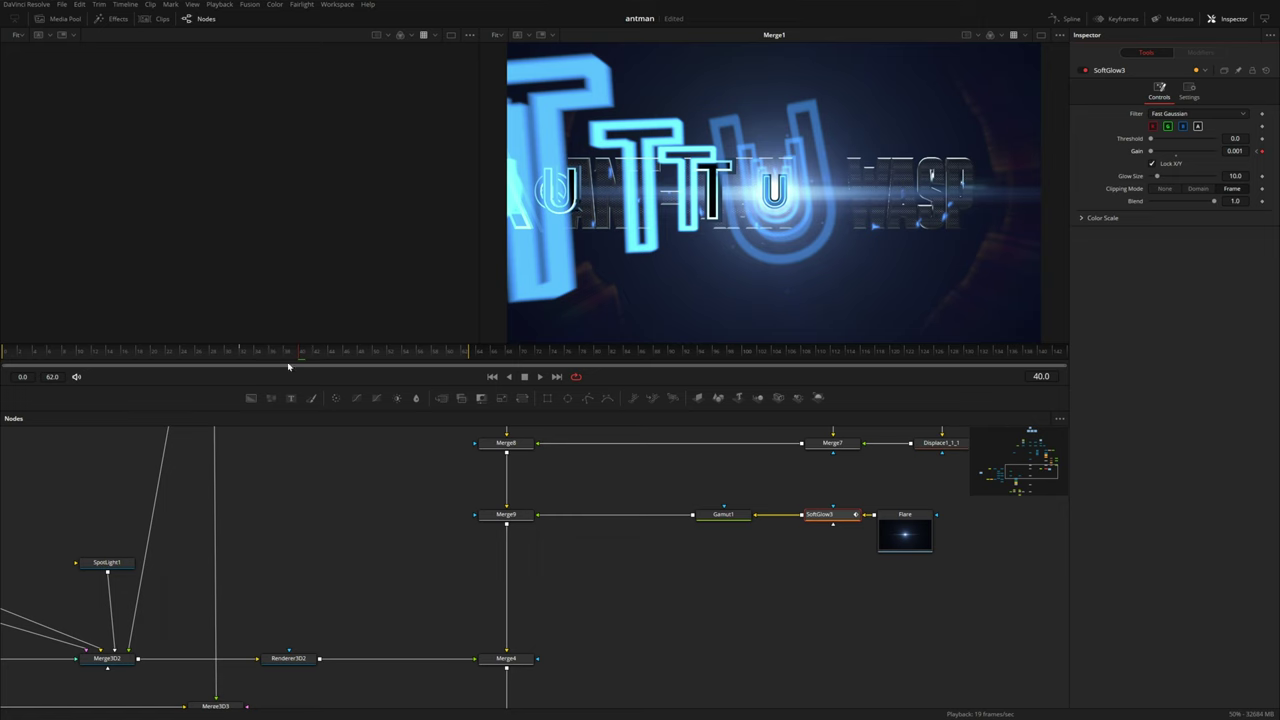
pyautogui.press('space')
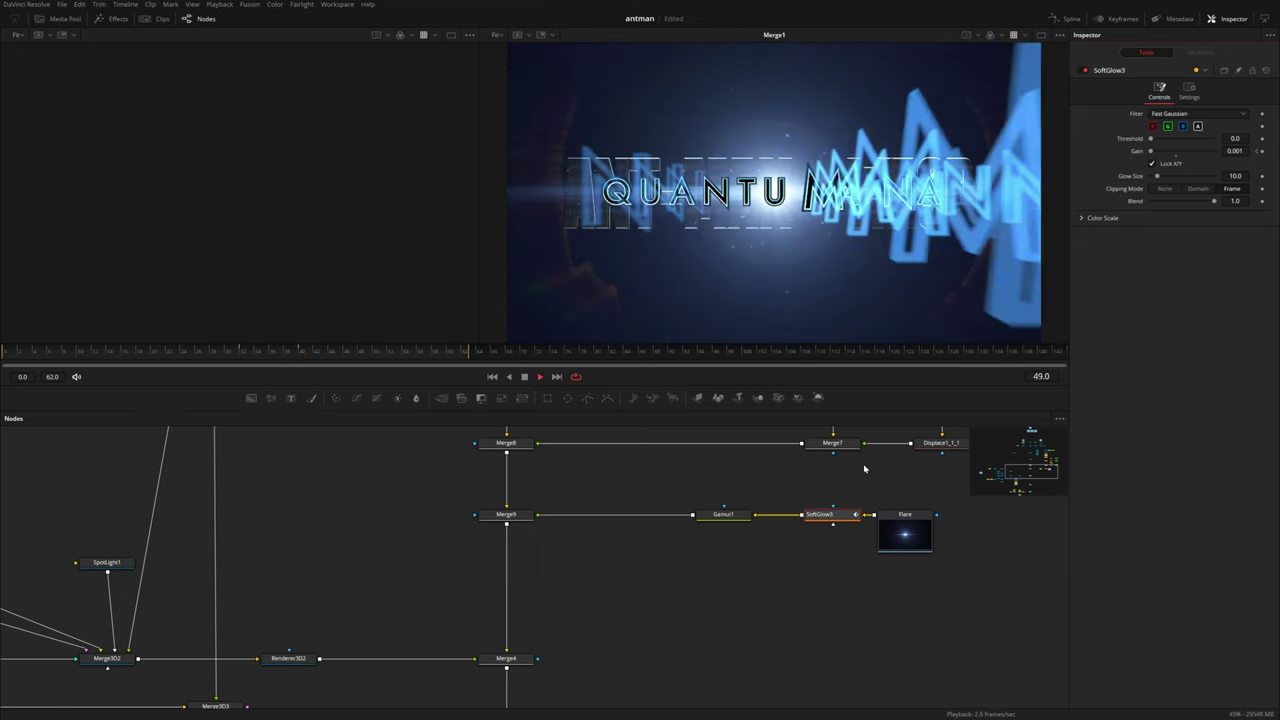
pyautogui.press('space')
# Step: Add a Color Corrector after SoftGlow3 with gamma 0.85 and a blue tint of -0.437 at strength 0.714
pyautogui.hotkey('shift', 'space')
pyautogui.write('sof')
pyautogui.press('BackSpace')
pyautogui.press('BackSpace')
pyautogui.press('BackSpace')
pyautogui.write('cc')
pyautogui.press('Return')
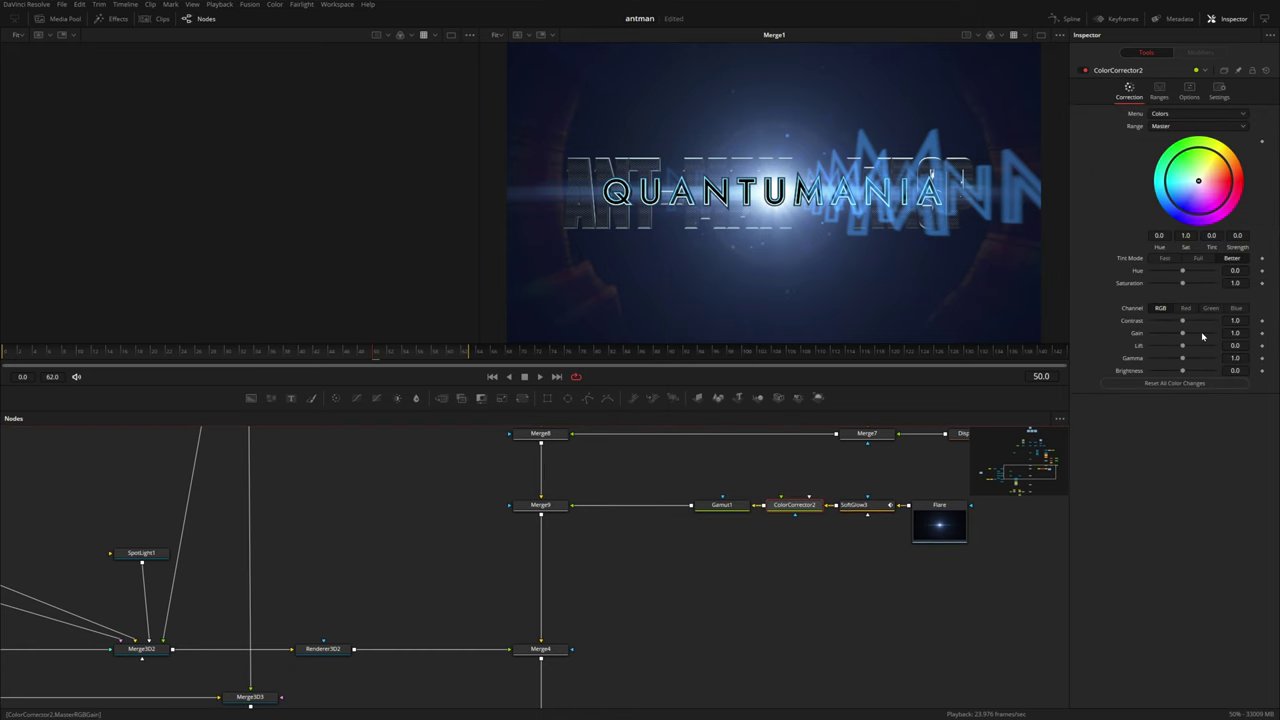
pyautogui.moveTo(1184, 360); pyautogui.dragTo(1181, 362)
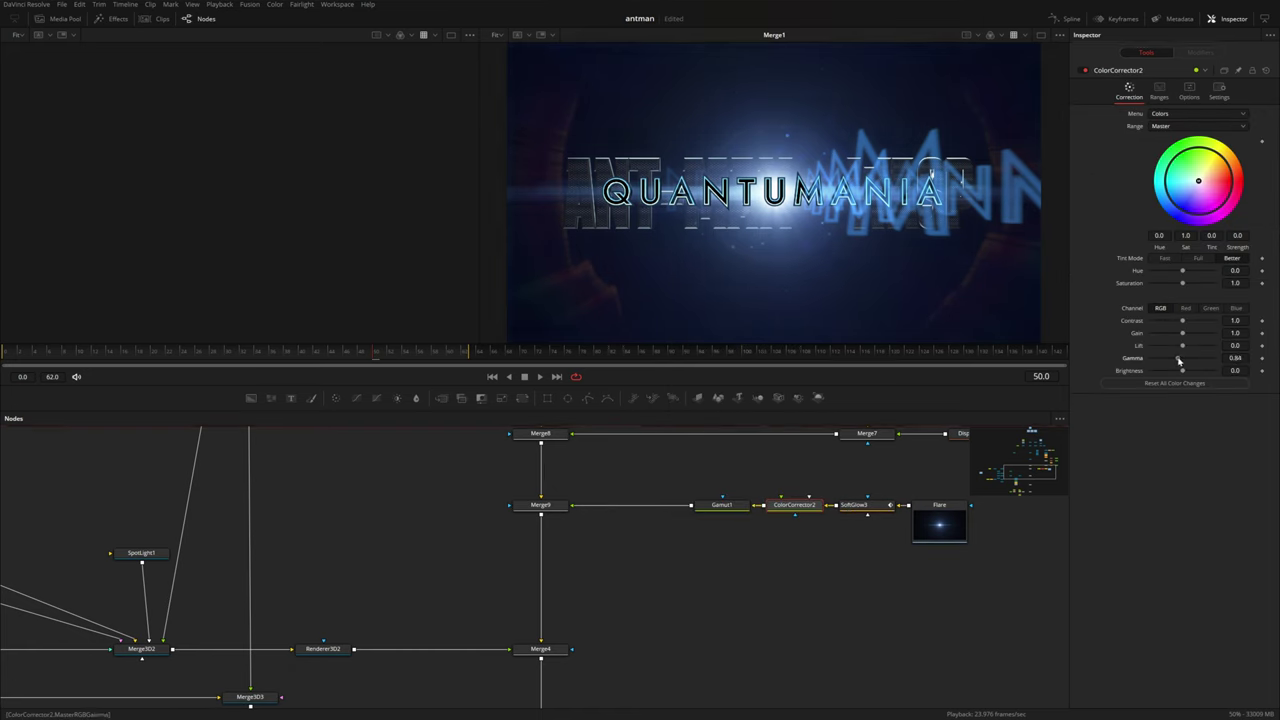
pyautogui.moveTo(1198, 181); pyautogui.dragTo(1185, 195)
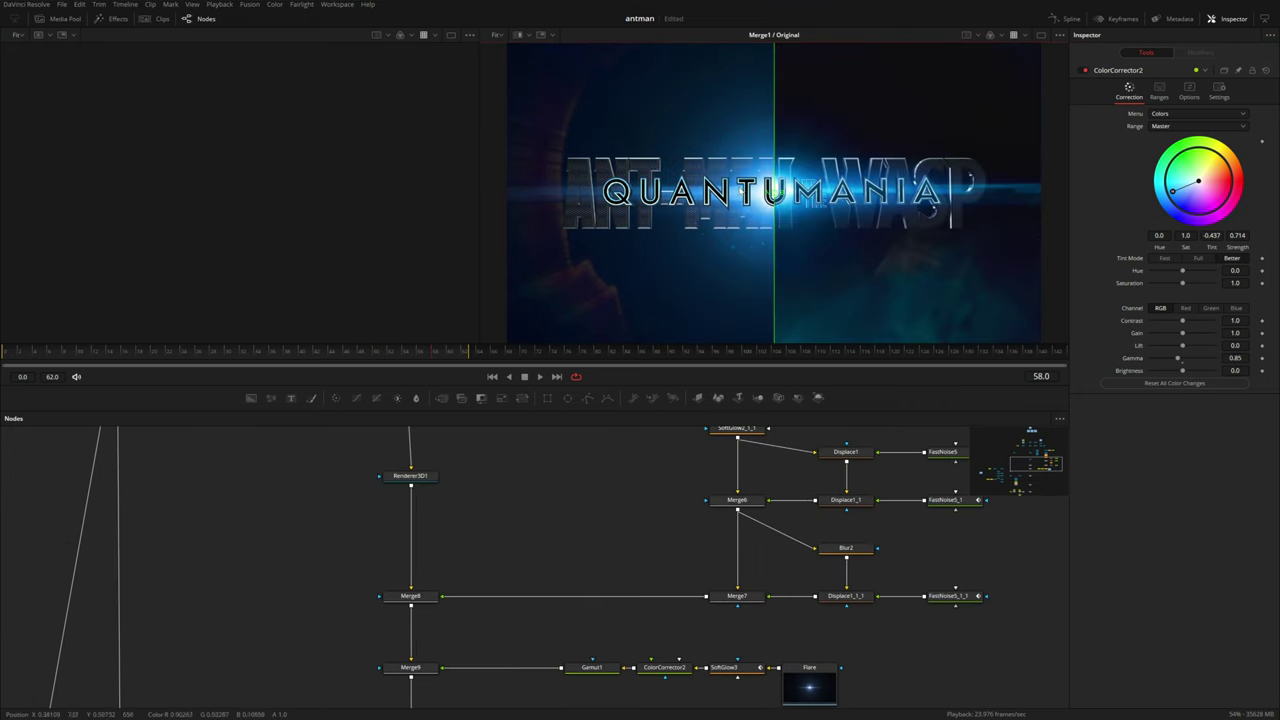
# Step: Compare the title with the original reference in a split view around frames 38 and 39, and close the comparison
pyautogui.moveTo(773, 194); pyautogui.dragTo(587, 195)
pyautogui.click(352, 352)
pyautogui.moveTo(356, 352); pyautogui.dragTo(291, 356)
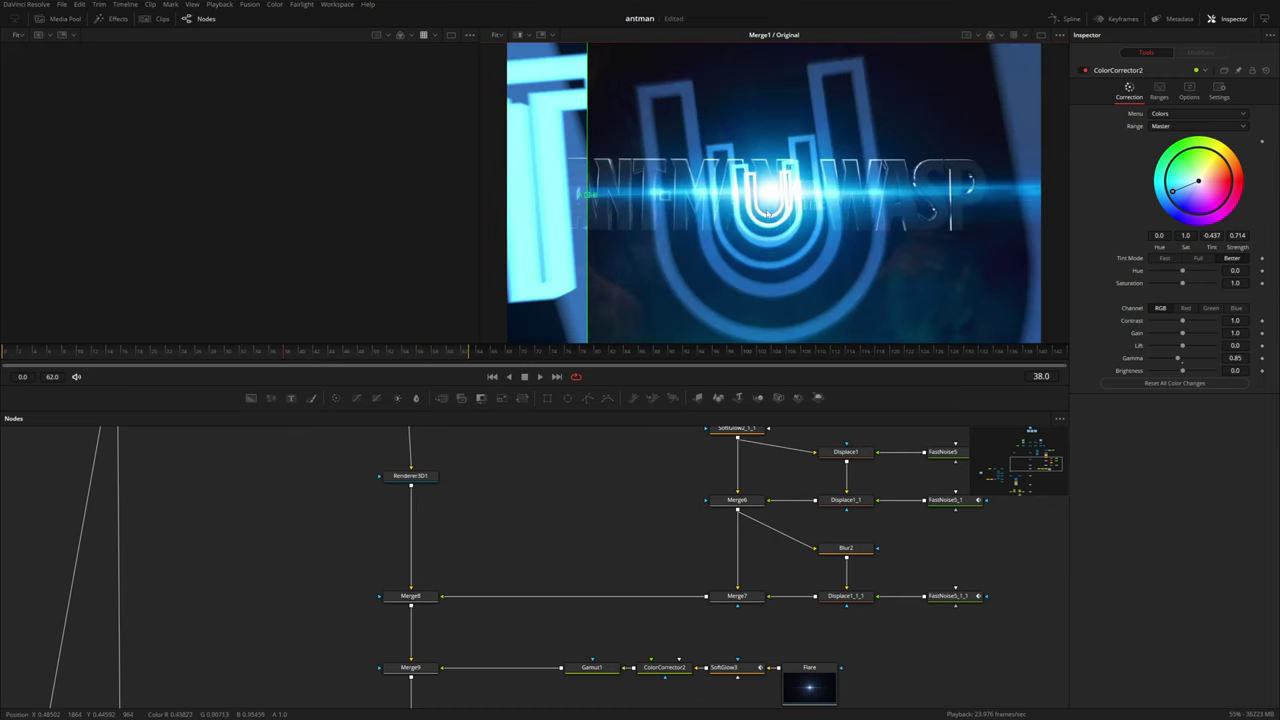
pyautogui.press('Right')
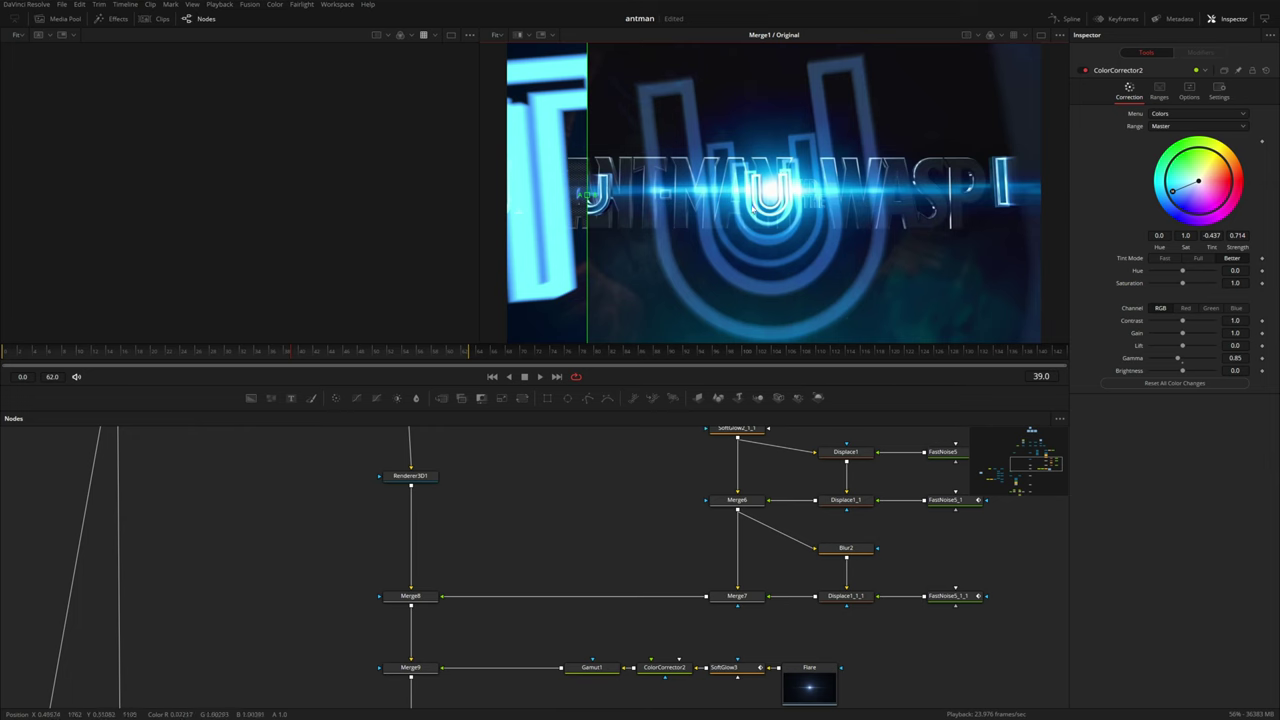
pyautogui.click(517, 36)
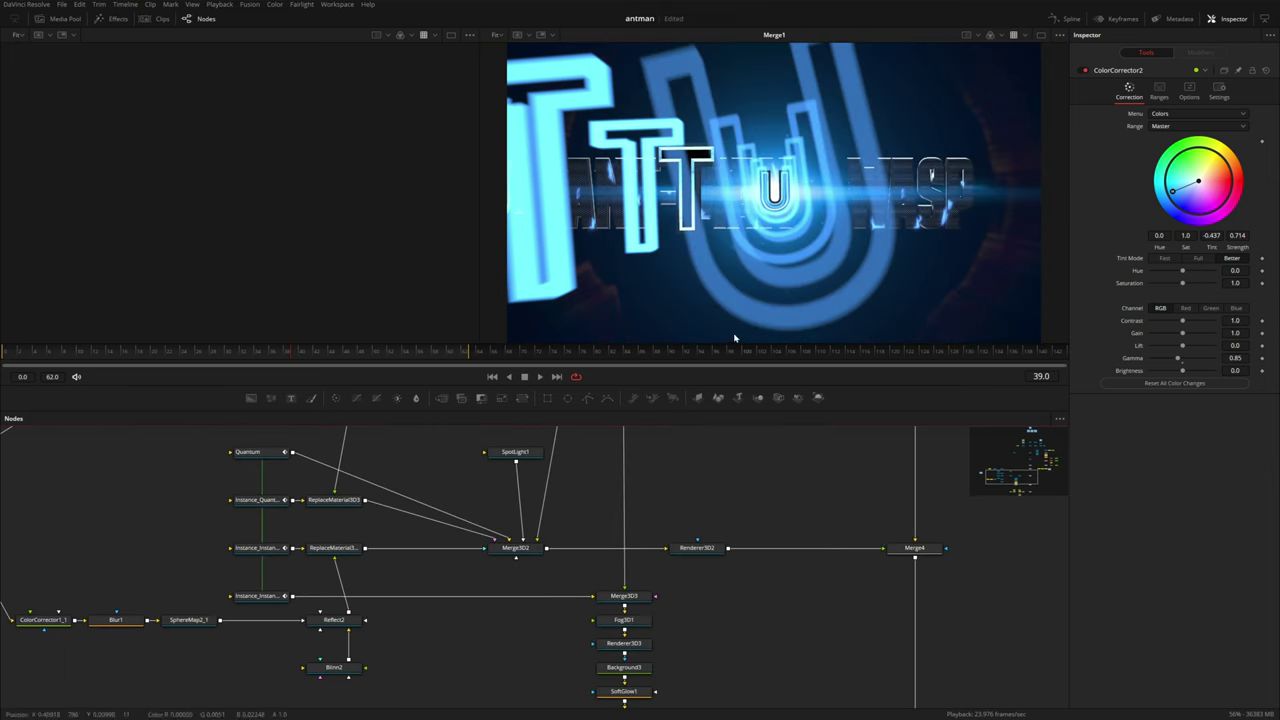
# Step: Insert a Replace Material 3D node between Merge3D2 and Renderer3D2 and set its diffuse opacity to 0.0
pyautogui.moveTo(450, 581); pyautogui.dragTo(378, 619)
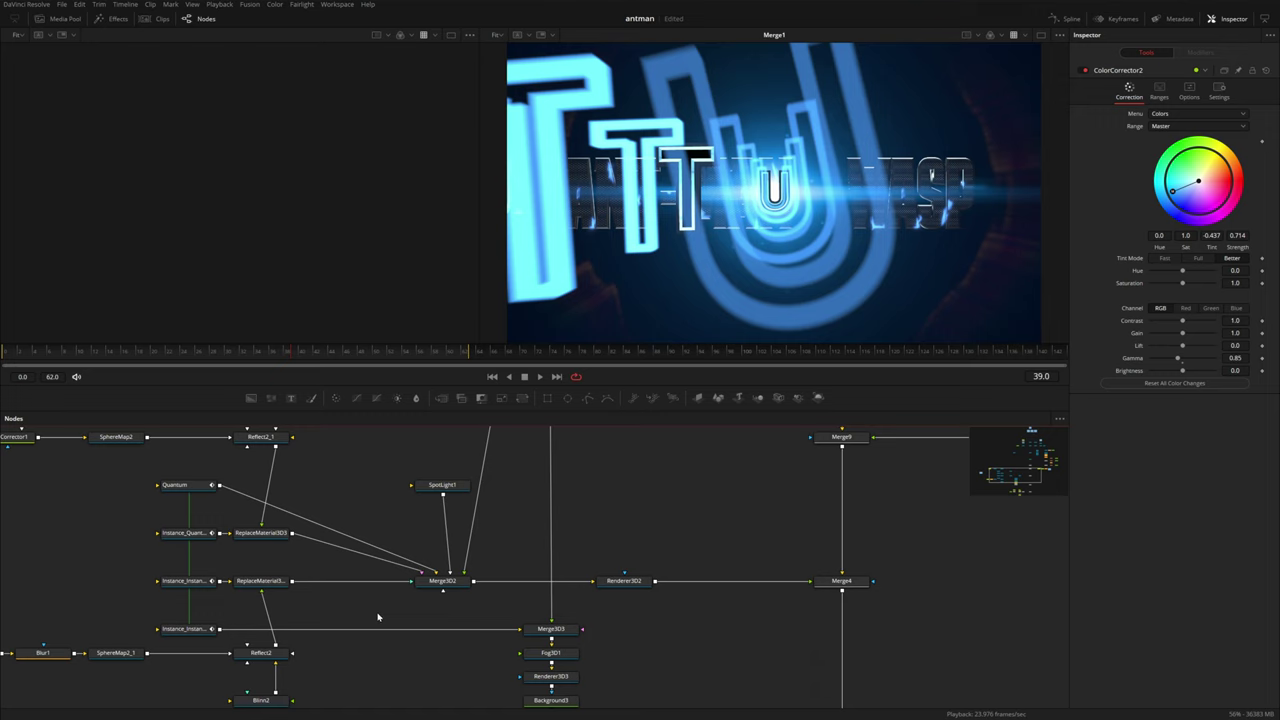
pyautogui.click(452, 581)
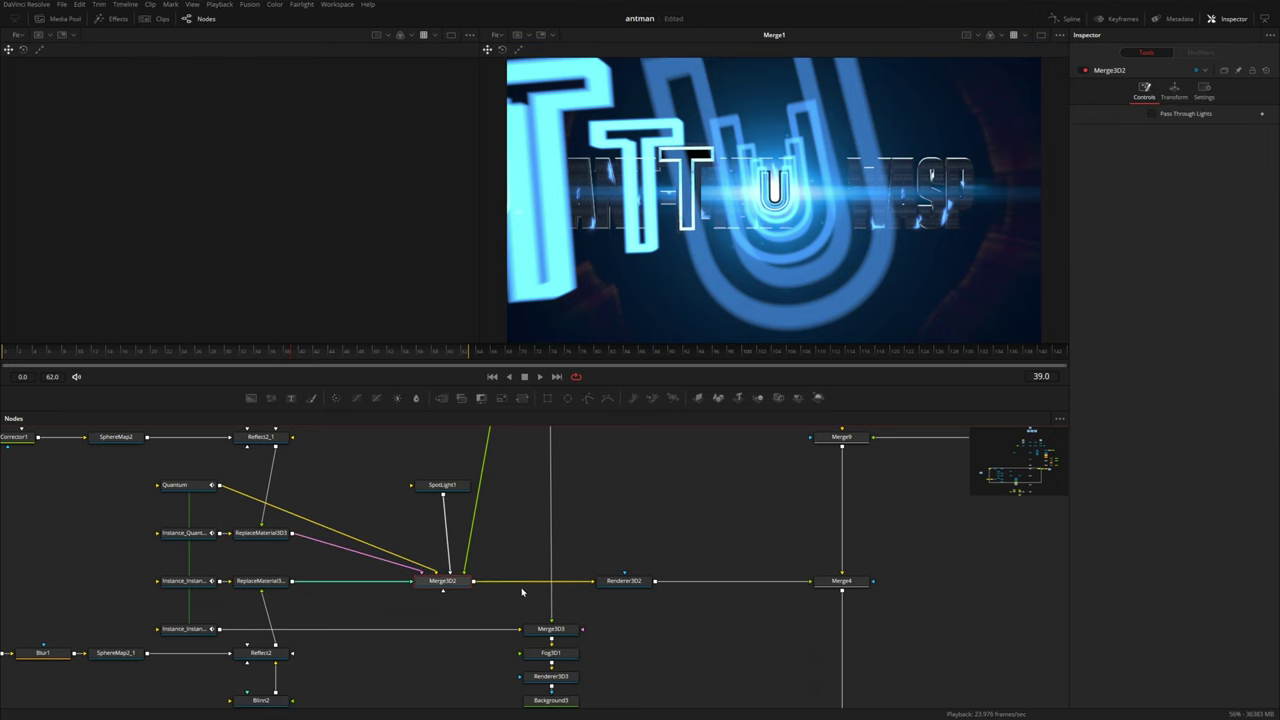
pyautogui.hotkey('shift', 'space')
pyautogui.write('repl')
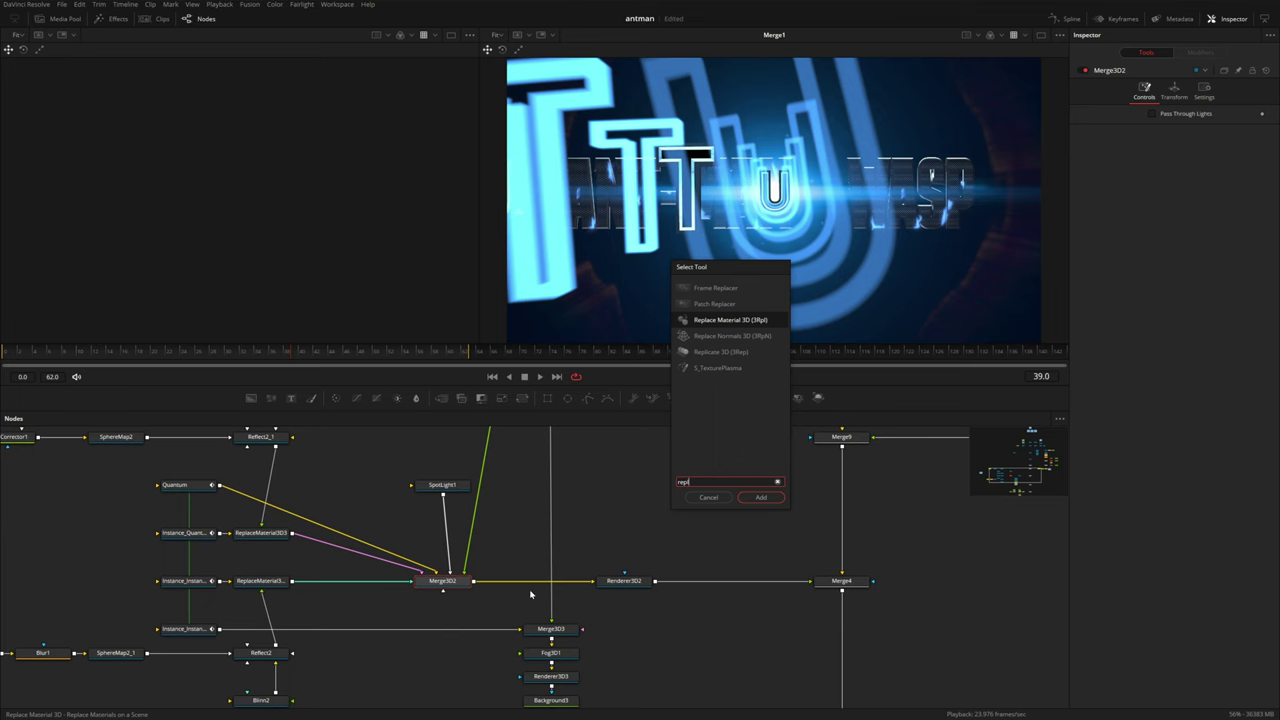
pyautogui.press('Return')
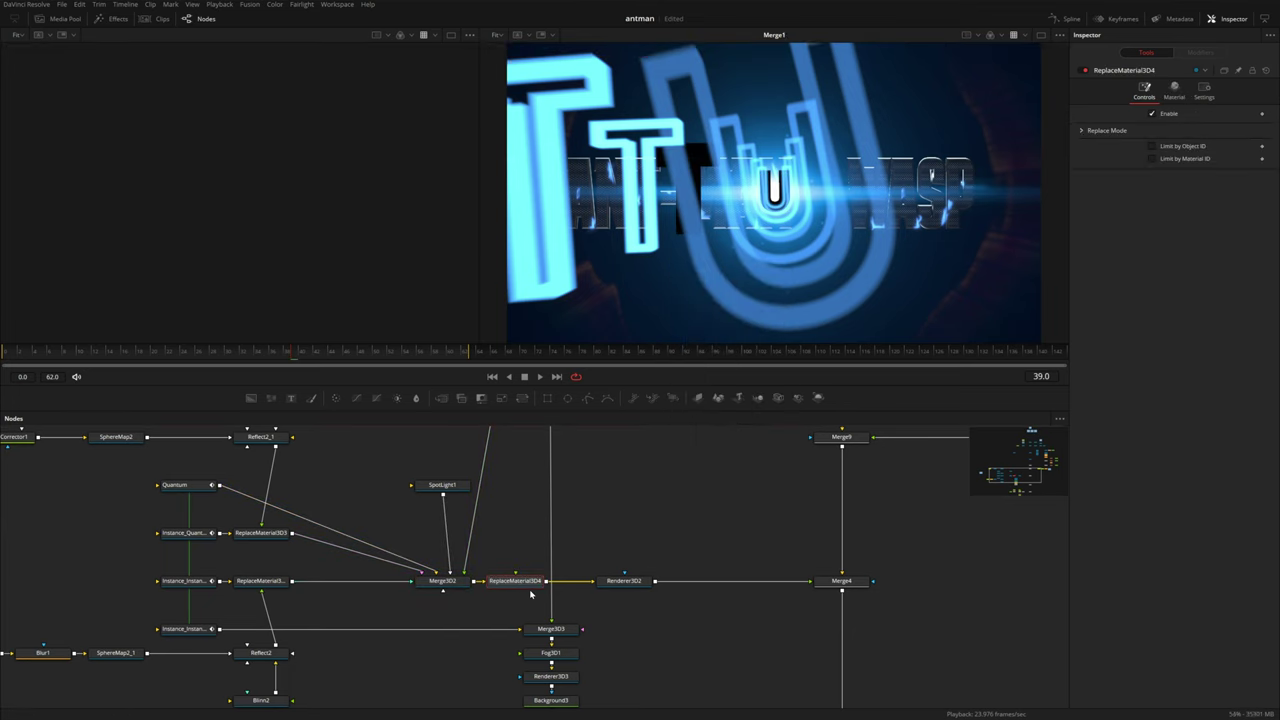
pyautogui.click(1171, 94)
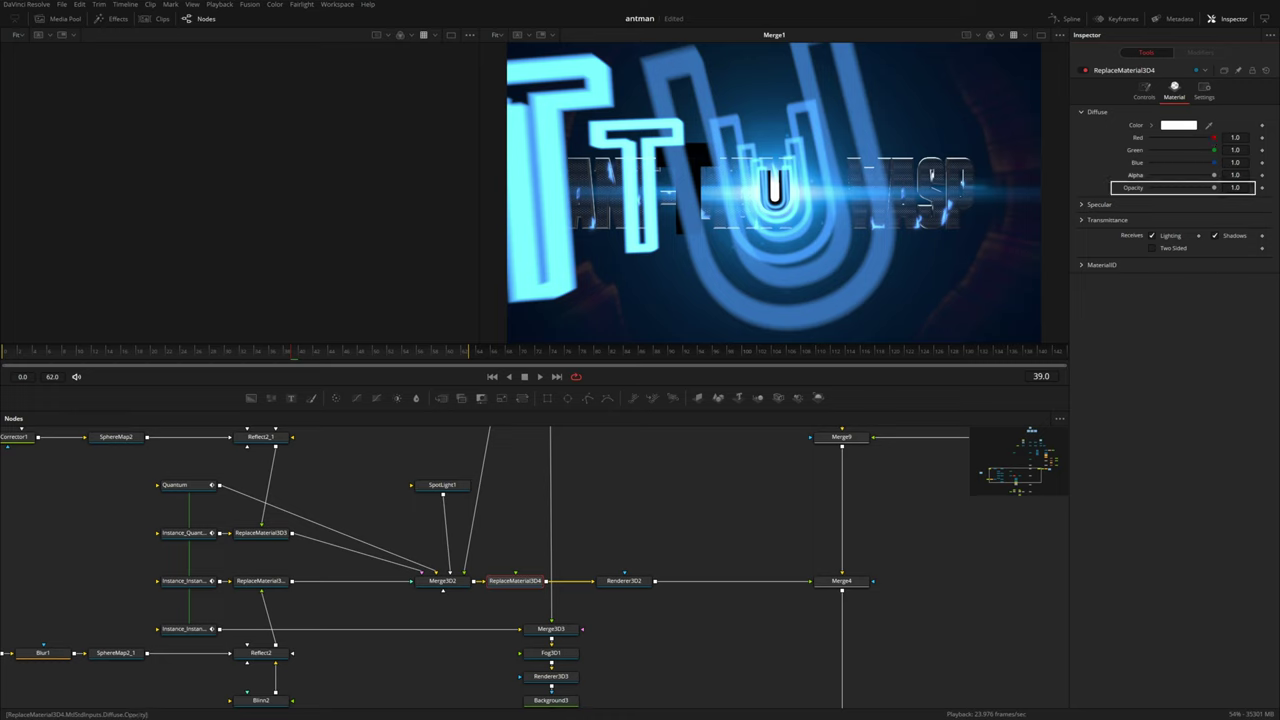
pyautogui.moveTo(1215, 188); pyautogui.dragTo(1092, 192)
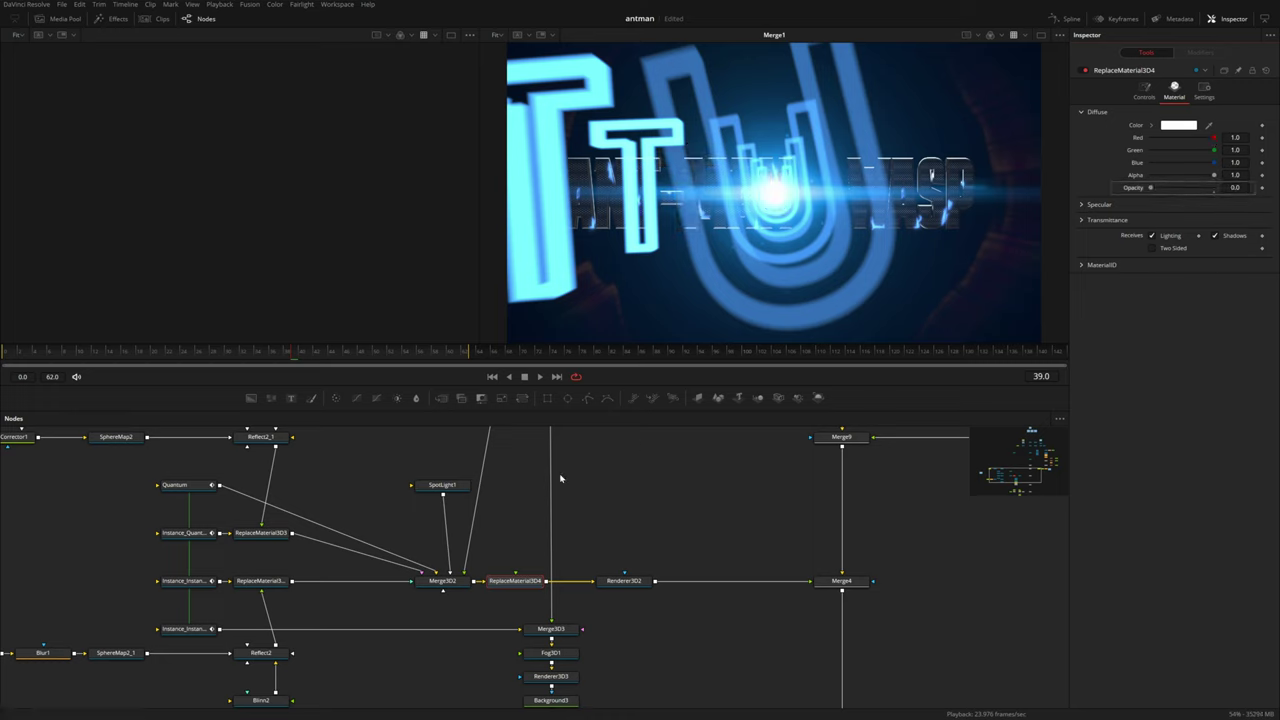
# Step: Test ReplaceMaterial3D4's Enable switch and keyframe it to off at frame 40
pyautogui.click(1144, 92)
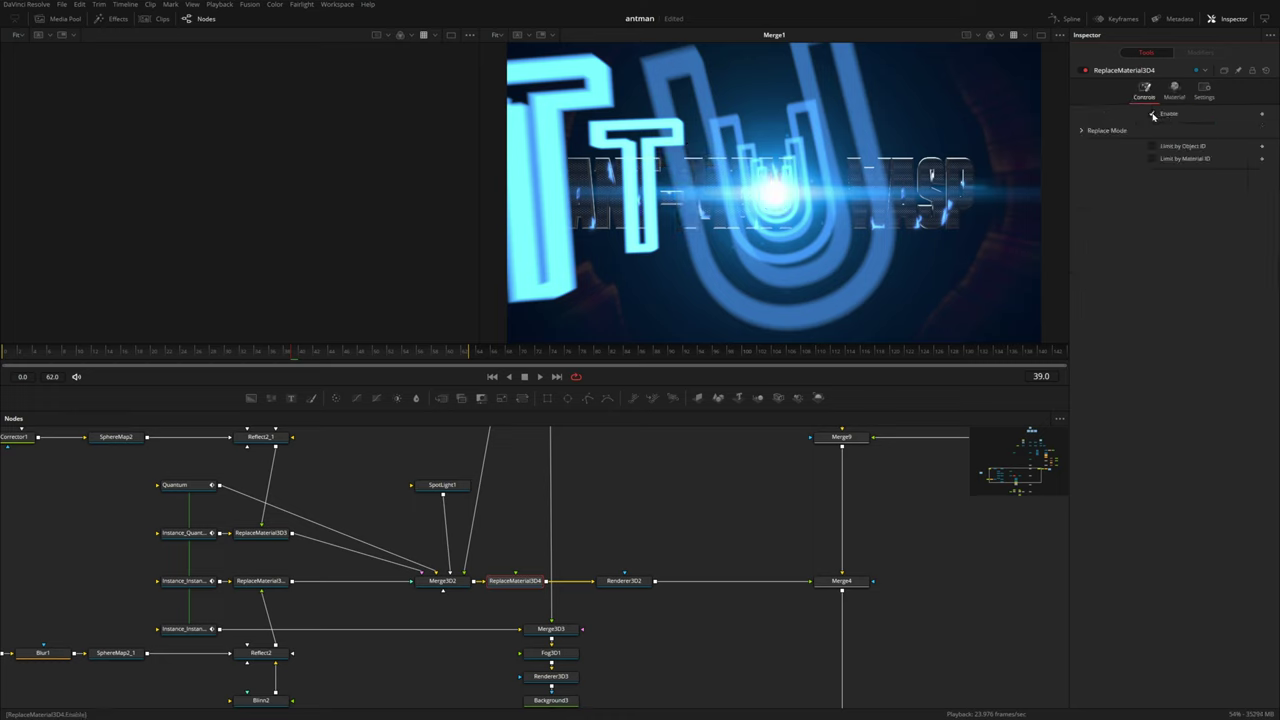
pyautogui.click(1153, 115)
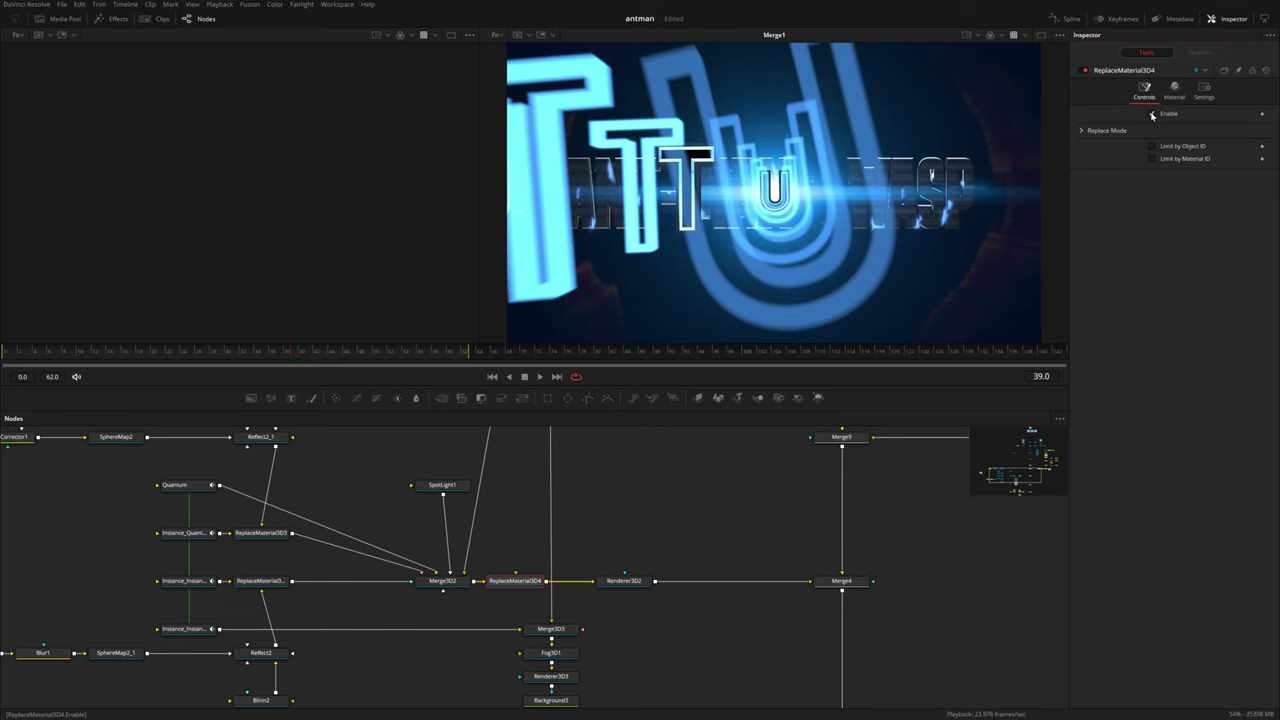
pyautogui.click(1153, 115)
pyautogui.click(1153, 115)
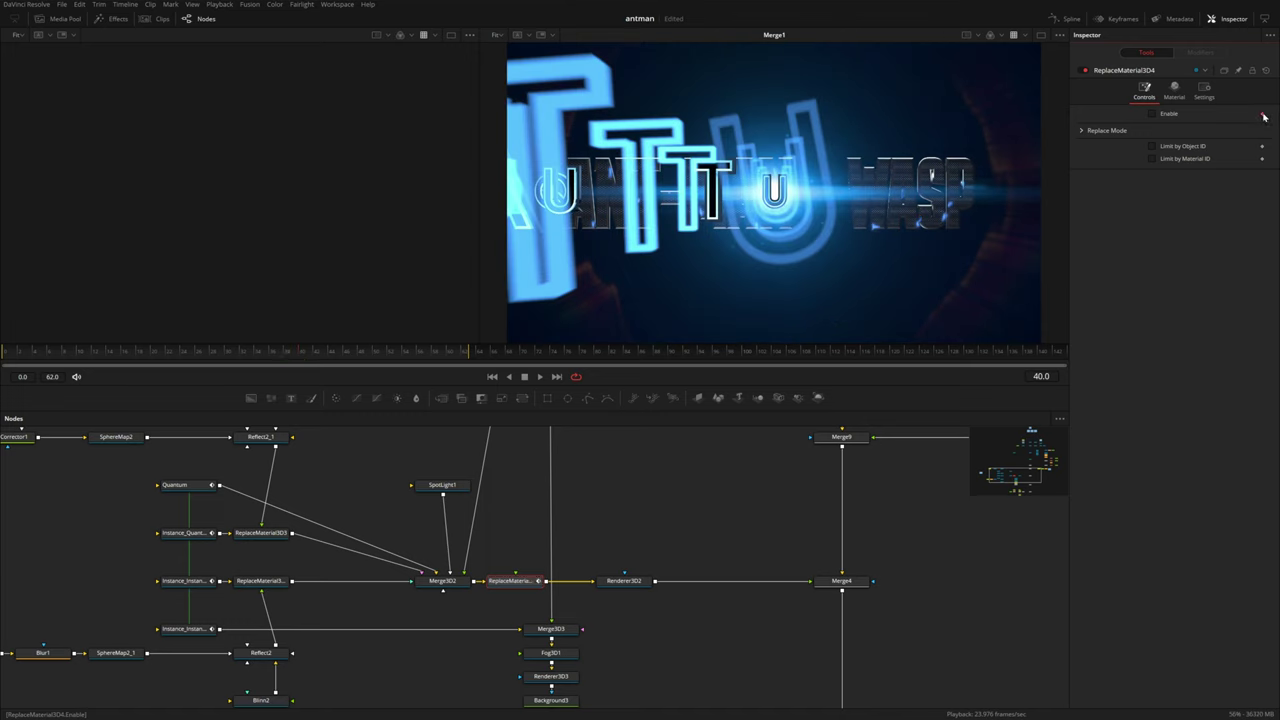
# Step: Keyframe ReplaceMaterial3D4's Enable switch to on at frame 39 and play back the title
pyautogui.press('Left')
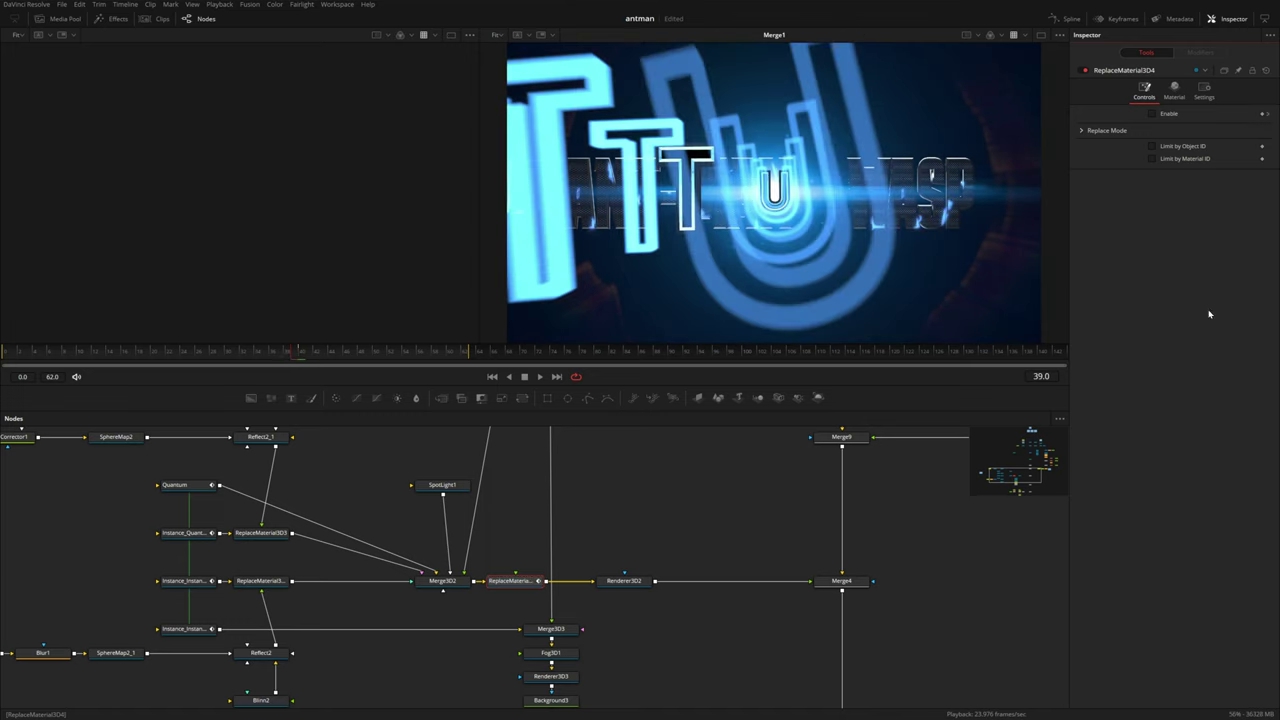
pyautogui.click(1152, 114)
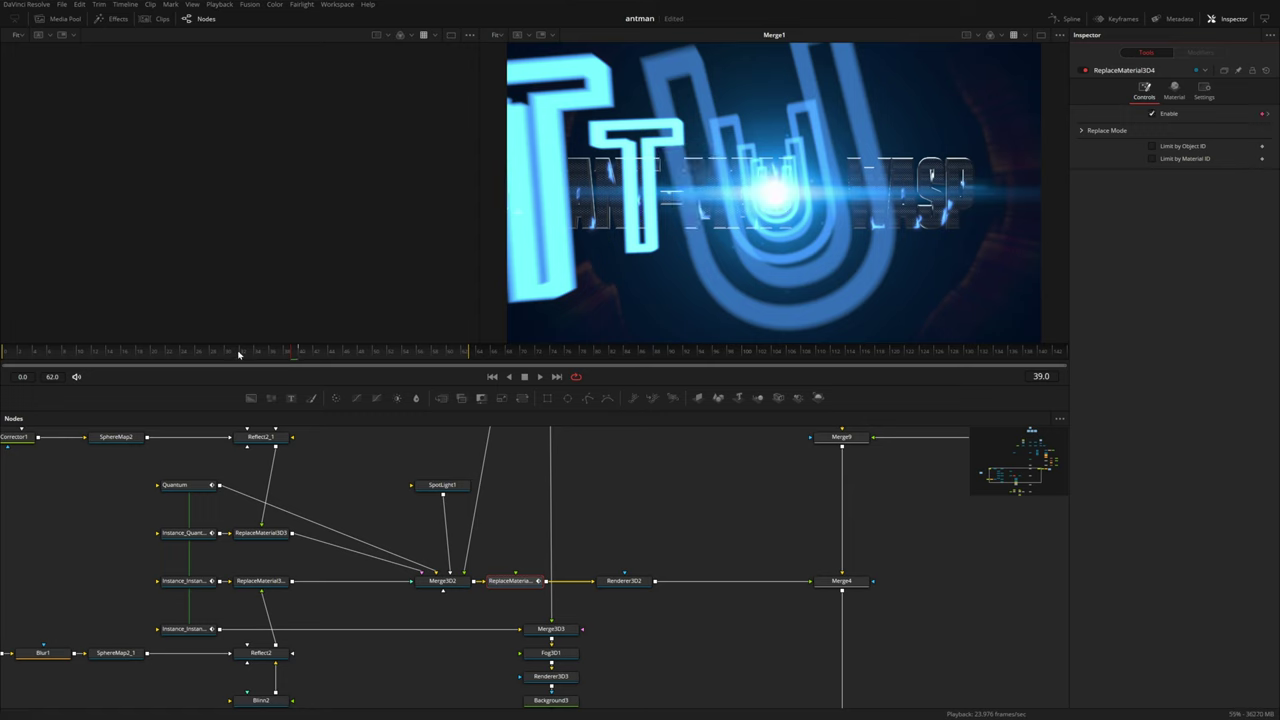
pyautogui.press('space')
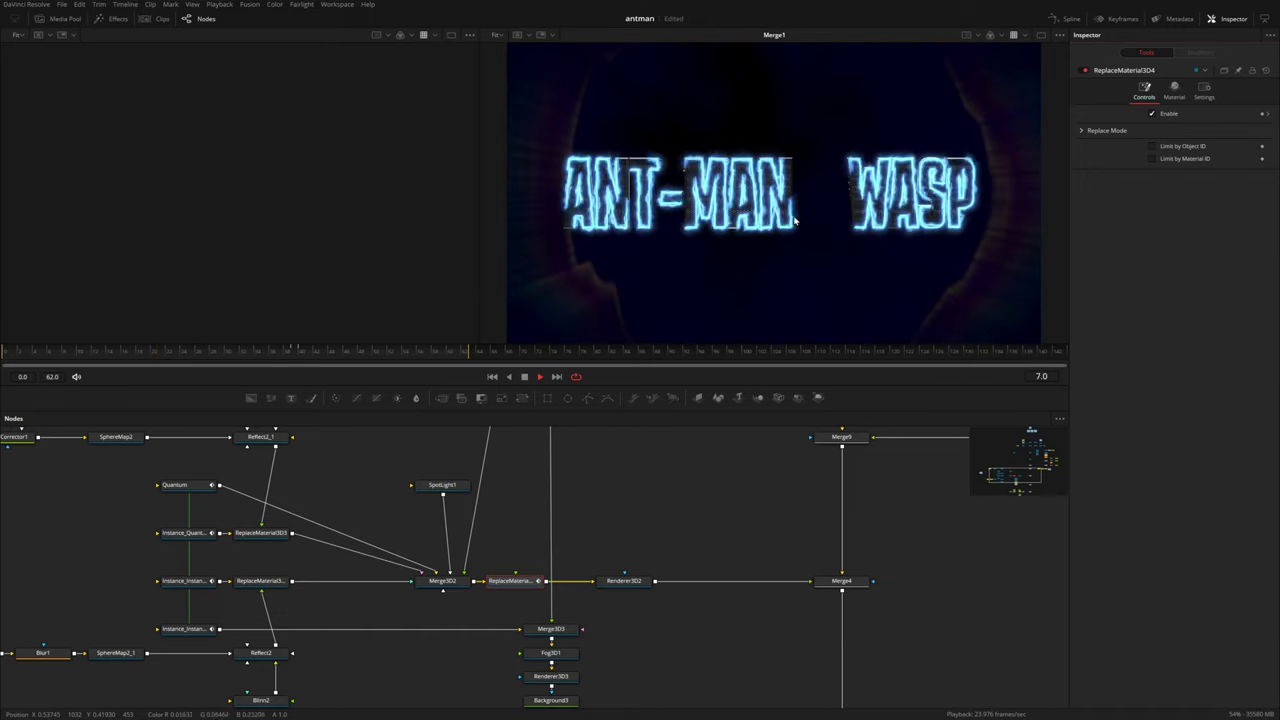
pyautogui.press('space')
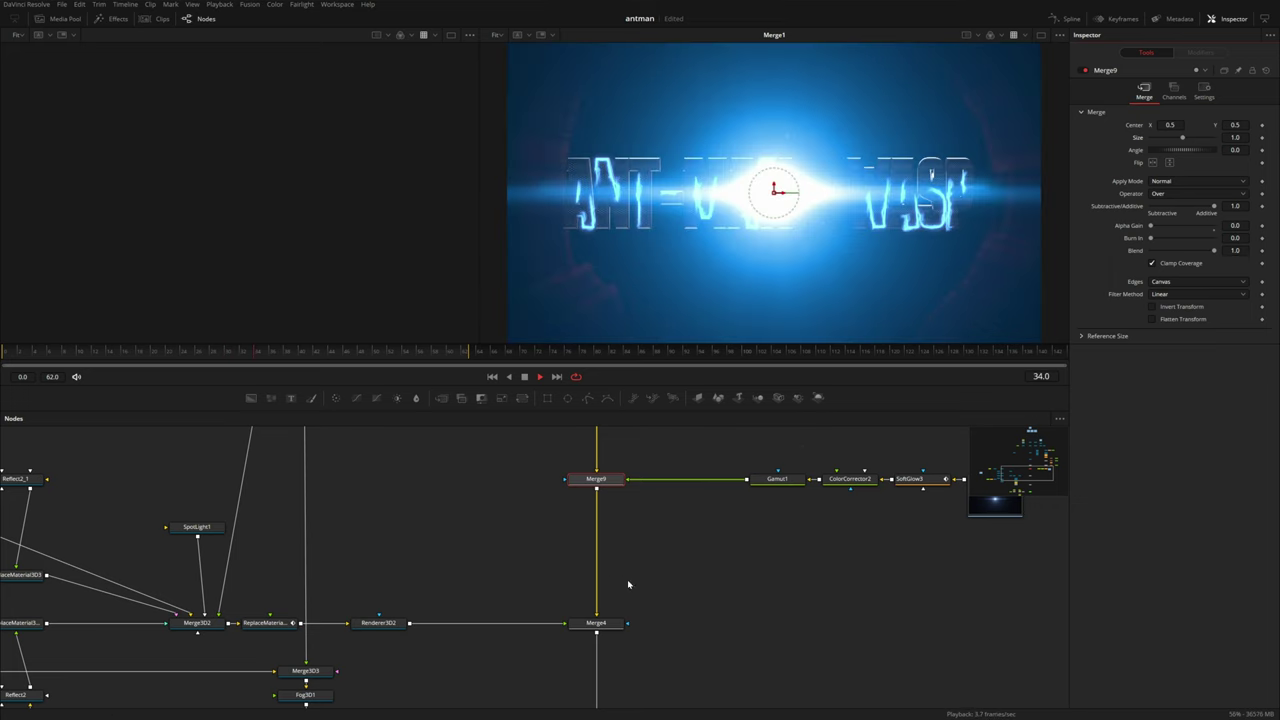
# Step: Add a Camera Shake node after Merge1, place it below the merge, and show it in the second viewer
pyautogui.scroll(-10, 630, 585)
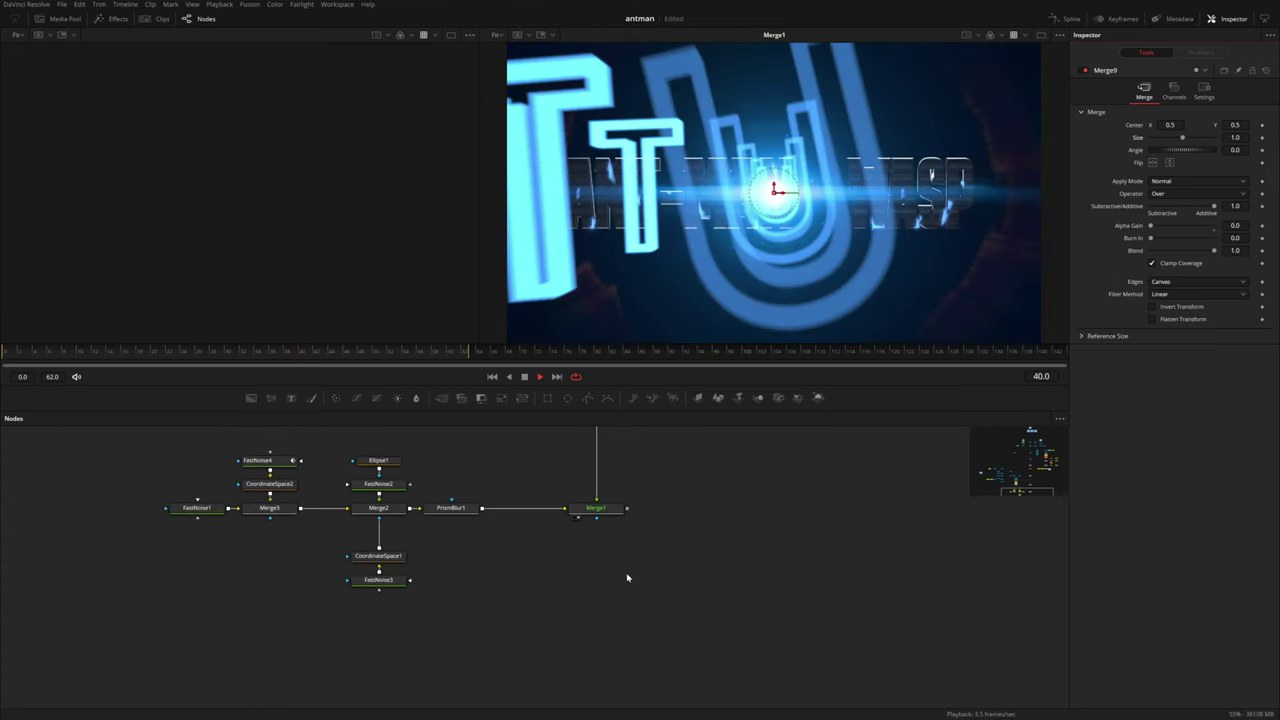
pyautogui.click(585, 509)
pyautogui.press('space')
pyautogui.hotkey('shift', 'space')
pyautogui.write('cam')
pyautogui.press('Down')
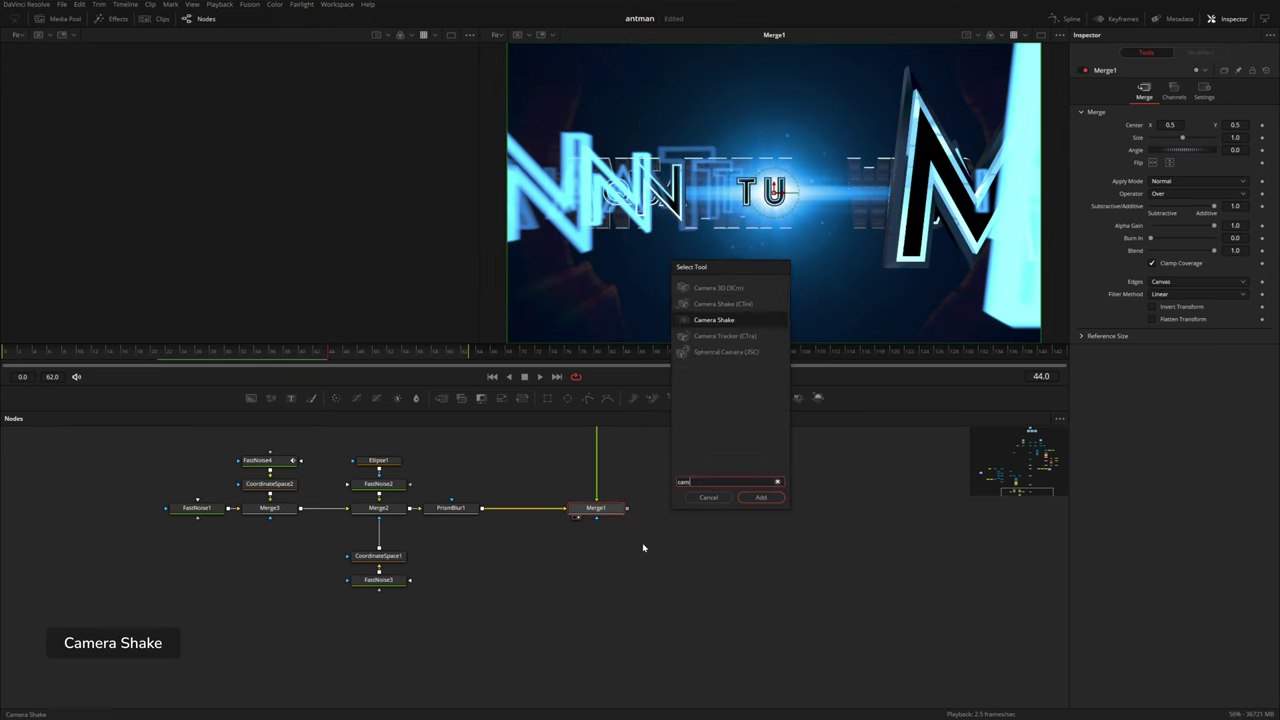
pyautogui.press('Return')
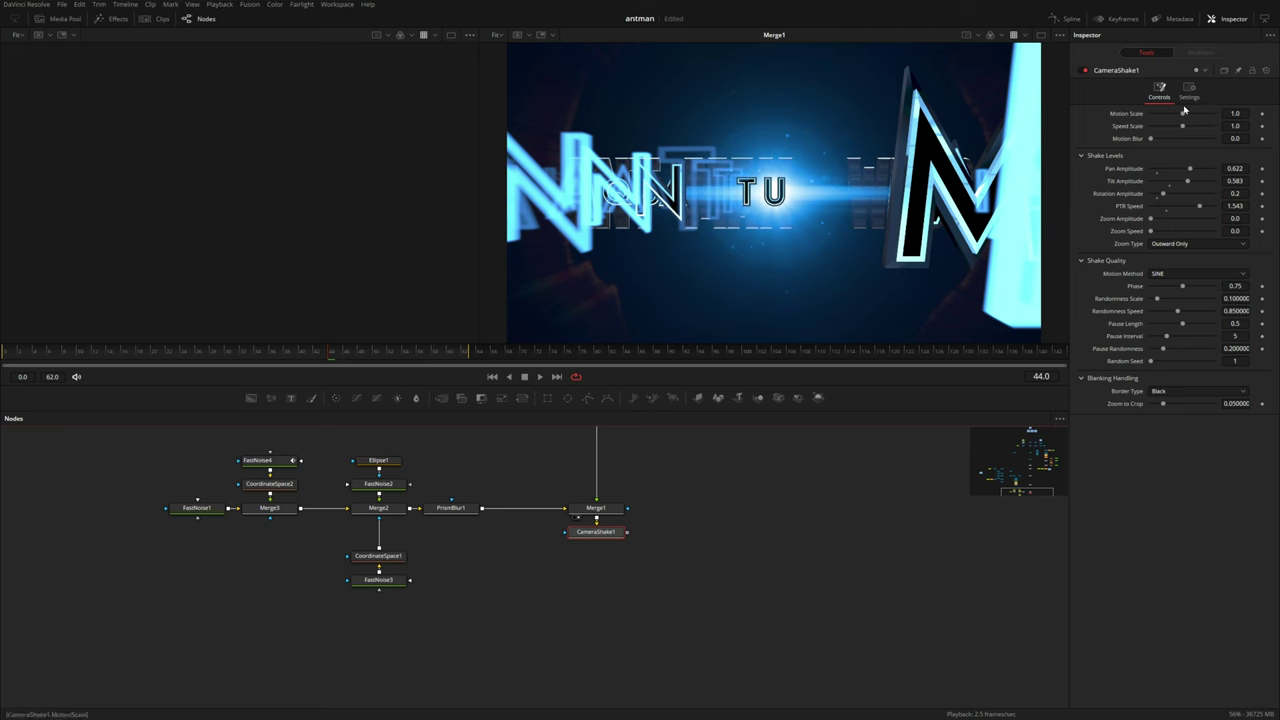
pyautogui.moveTo(598, 531); pyautogui.dragTo(599, 575)
pyautogui.press('2')
# Step: Keyframe CameraShake1's Motion Scale to 0 at frame 31, 1 at frame 32, and 0 at frame 42
pyautogui.moveTo(259, 354); pyautogui.dragTo(235, 355)
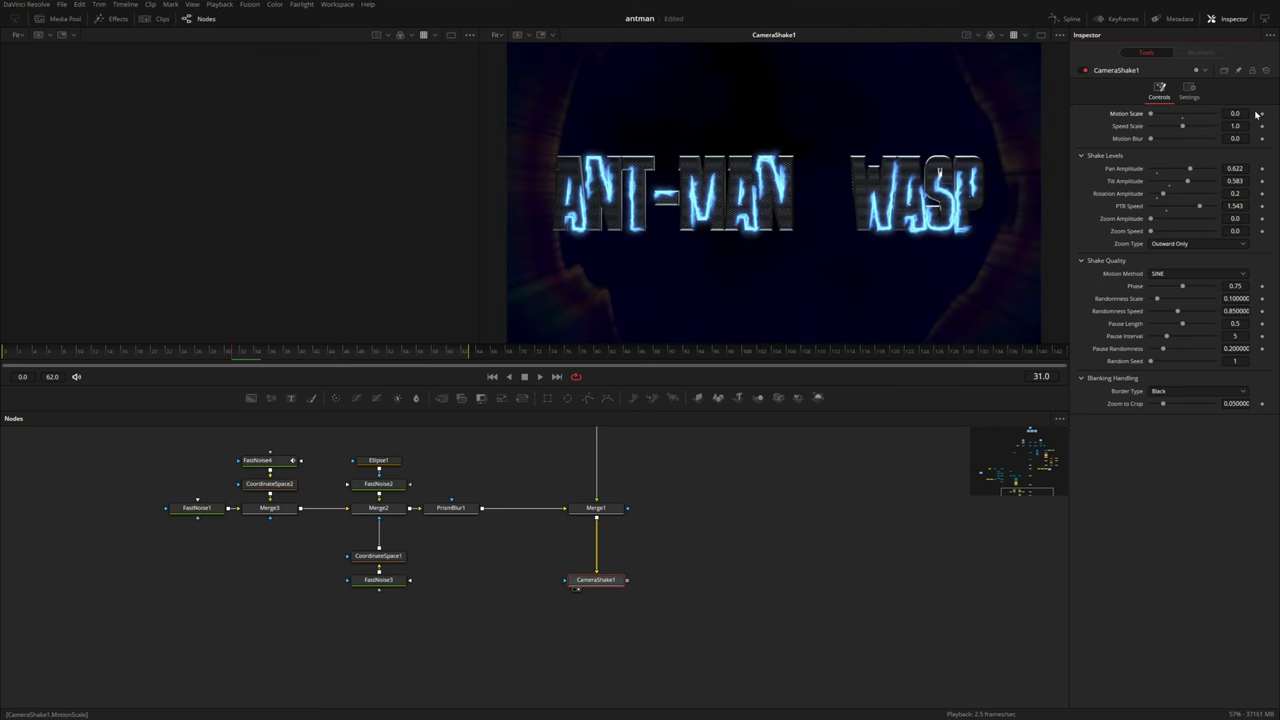
pyautogui.press('Right')
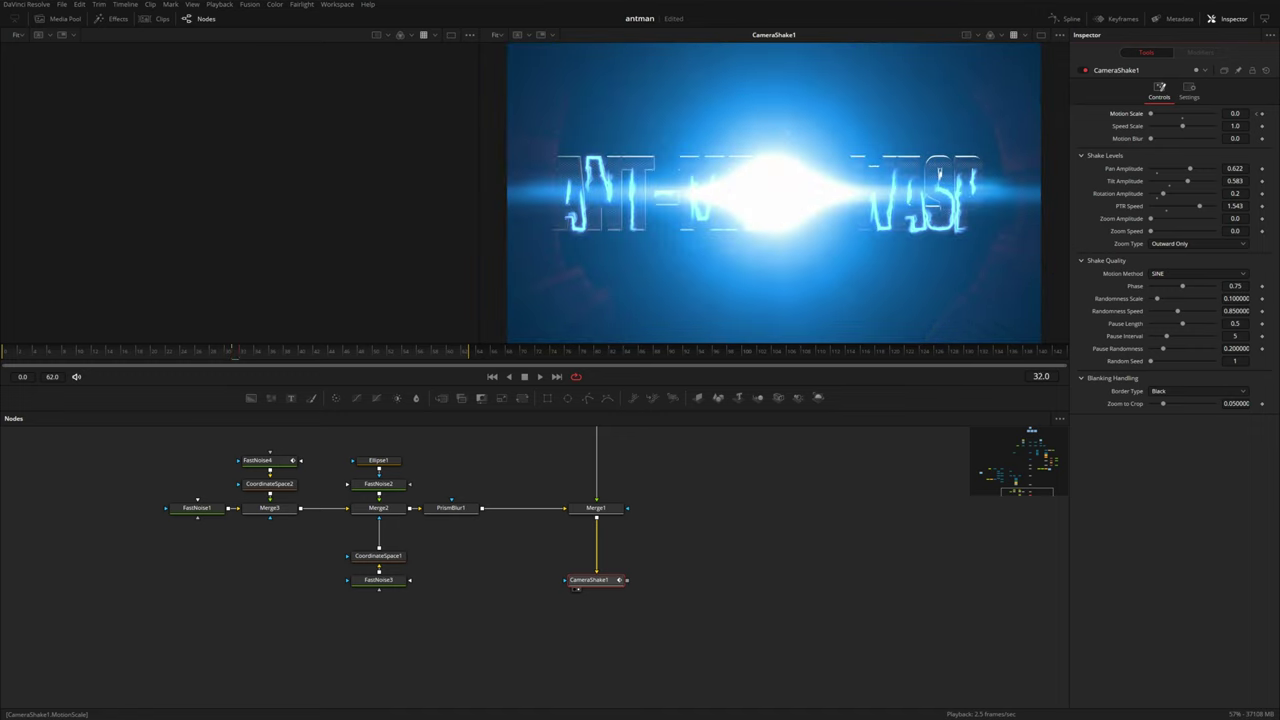
pyautogui.write('1')
pyautogui.press('Tab')
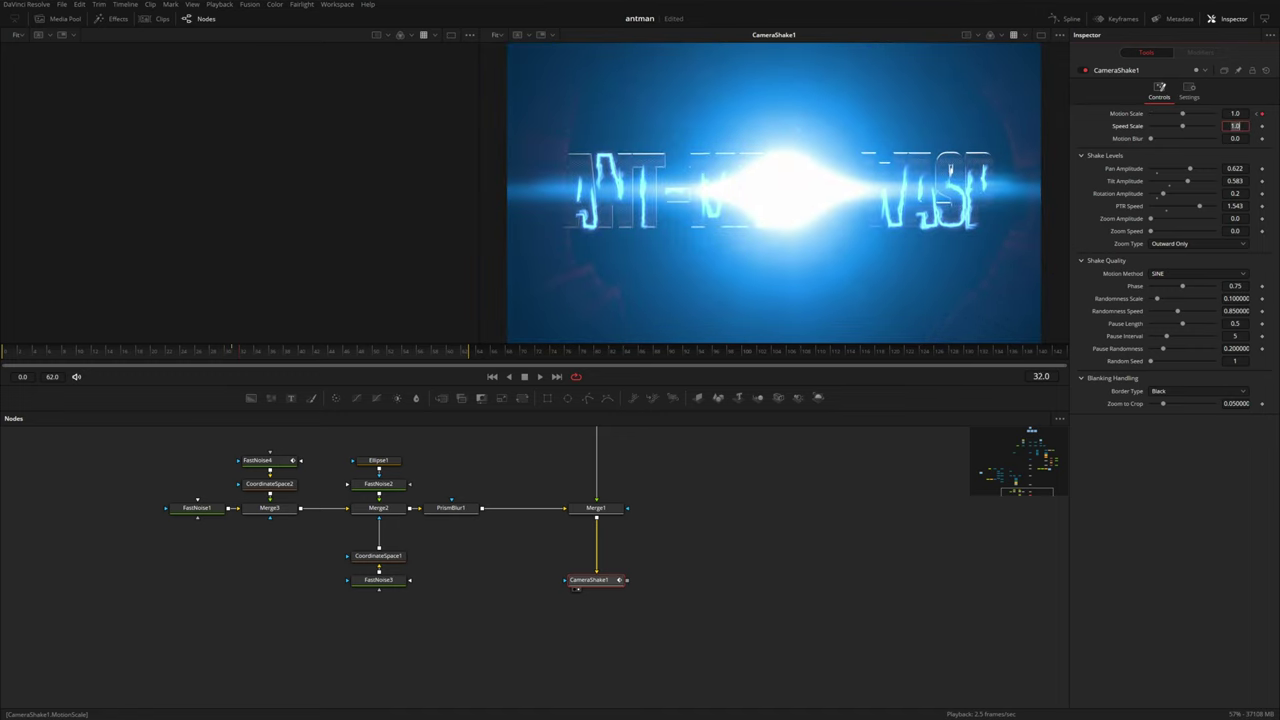
pyautogui.click(1163, 432)
pyautogui.press('space')
pyautogui.doubleClick(1235, 114)
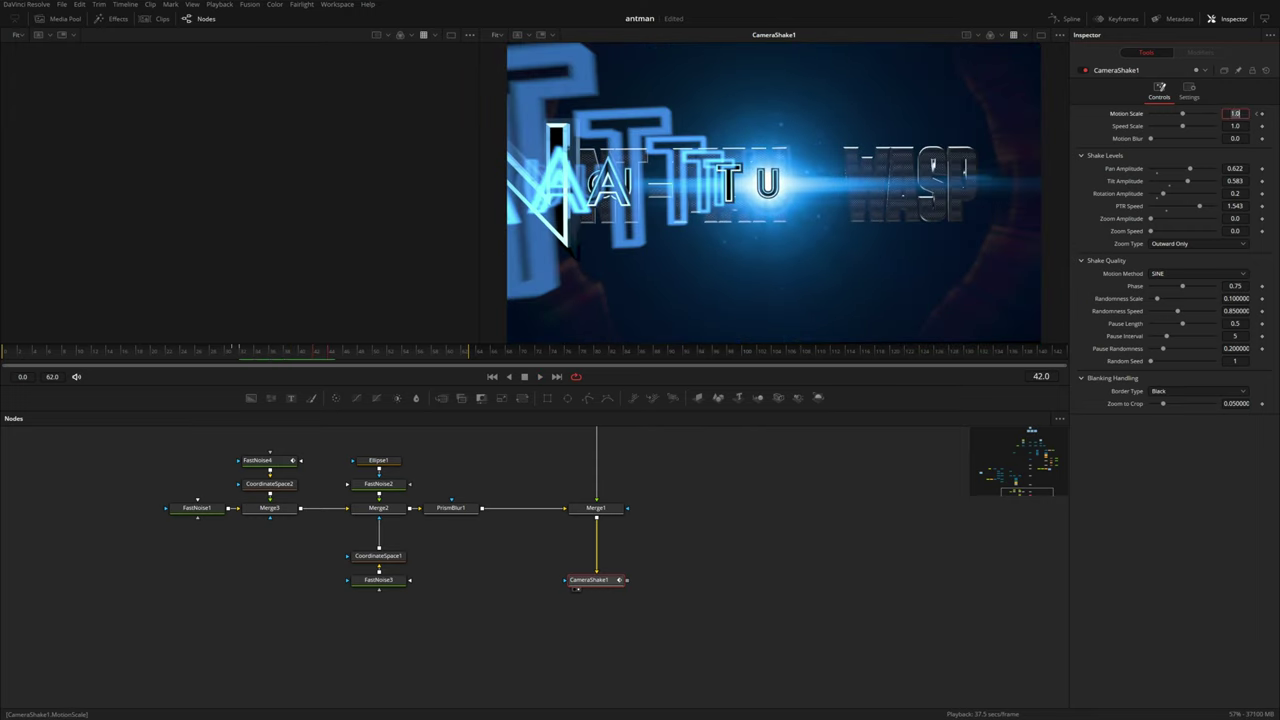
pyautogui.write('0')
pyautogui.press('Tab')
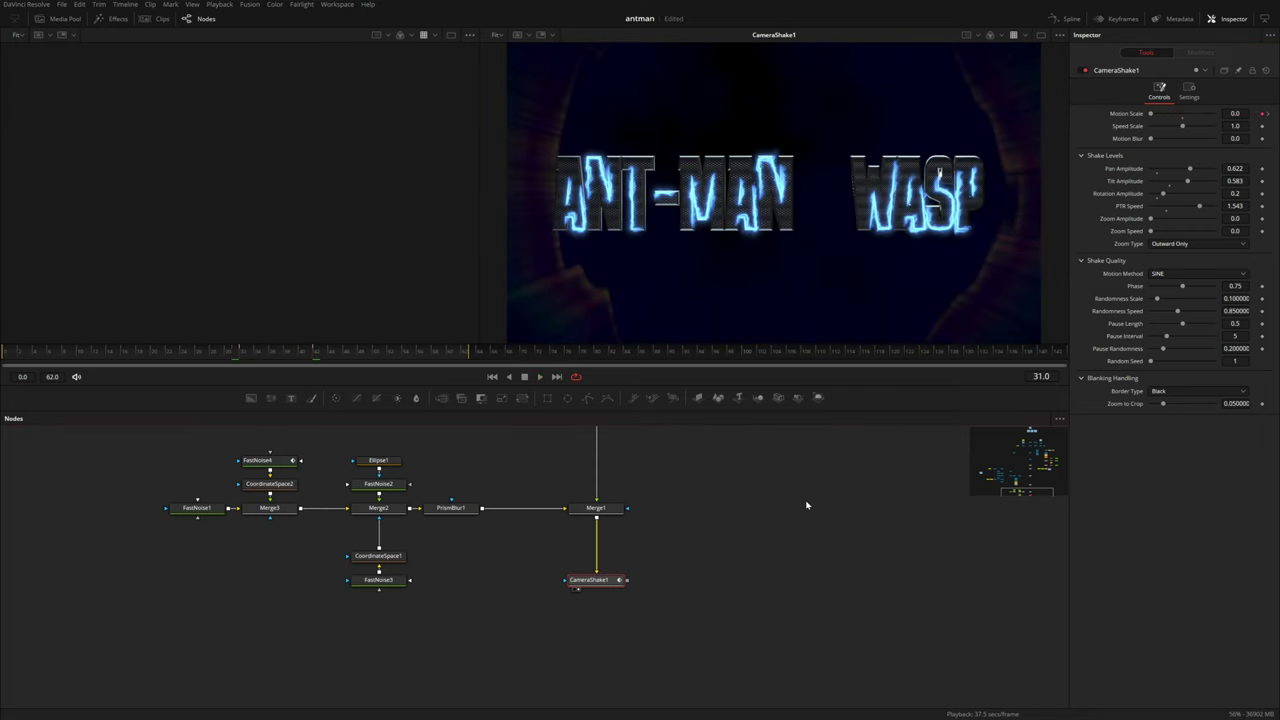
# Step: Smooth the Motion Scale curve and lengthen the outgoing handle of the keyframe at frame 32
pyautogui.click(1066, 18)
pyautogui.click(590, 458)
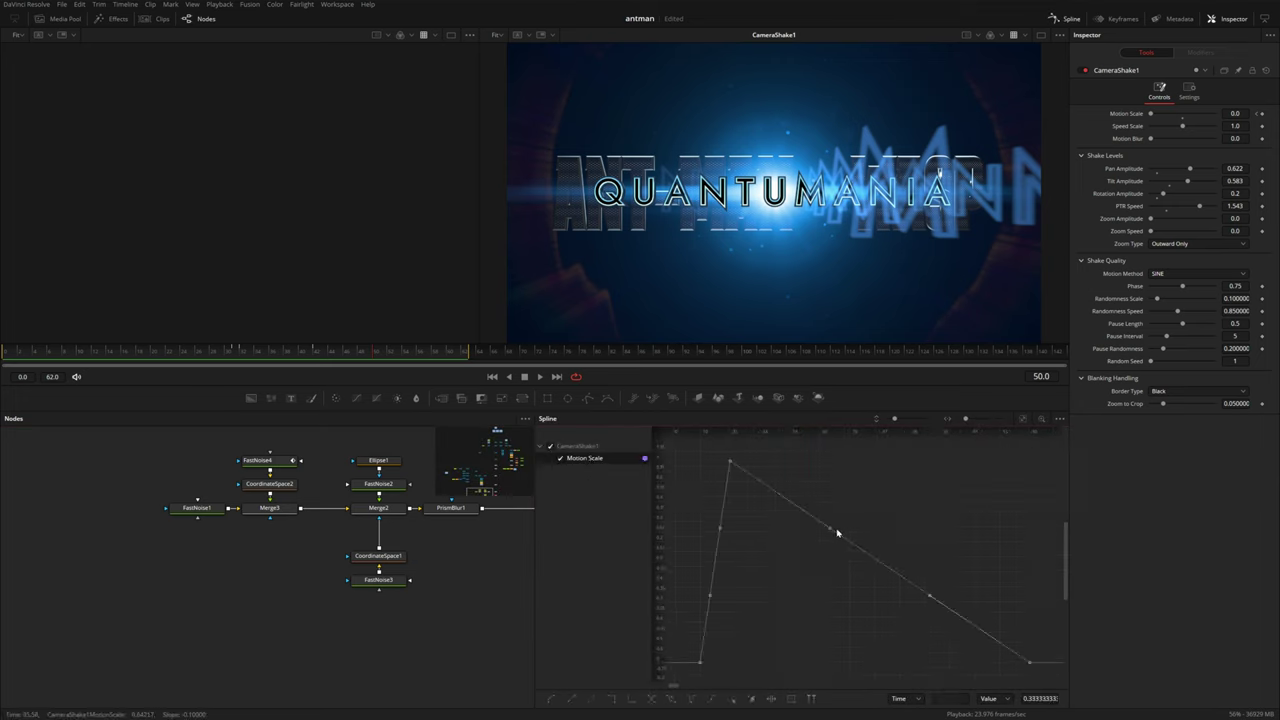
pyautogui.moveTo(706, 449); pyautogui.dragTo(875, 543)
pyautogui.hotkey('shift', 's')
pyautogui.moveTo(832, 464); pyautogui.dragTo(909, 462)
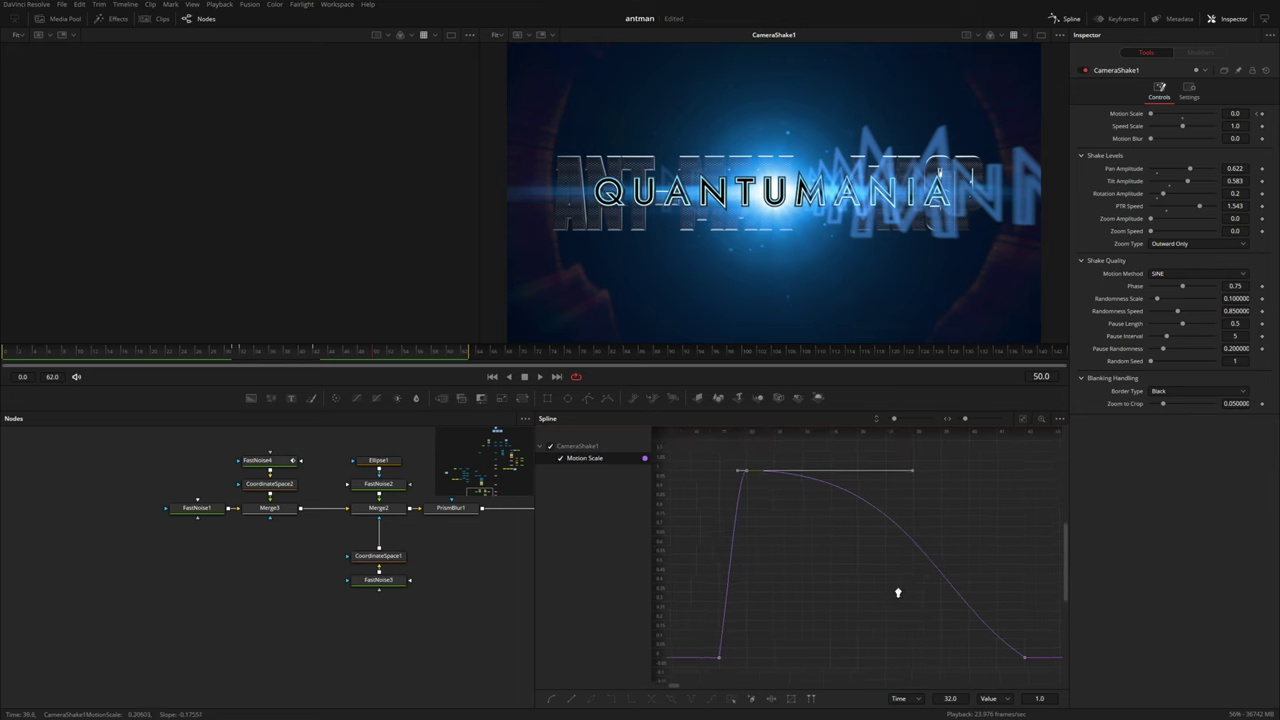
# Step: Move the last Motion Scale keyframe to frame 45, flatten its incoming handle, and play back the shake
pyautogui.click(981, 655)
pyautogui.moveTo(981, 655); pyautogui.dragTo(1062, 651)
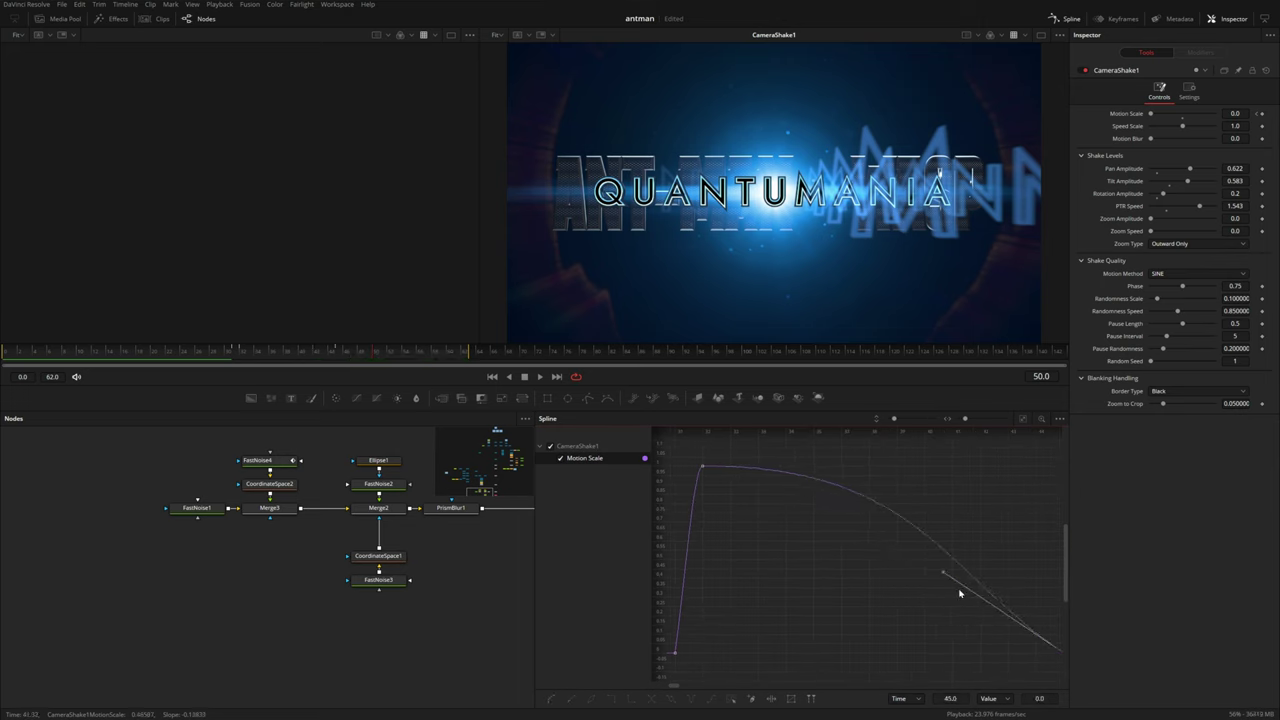
pyautogui.moveTo(940, 573); pyautogui.dragTo(966, 643)
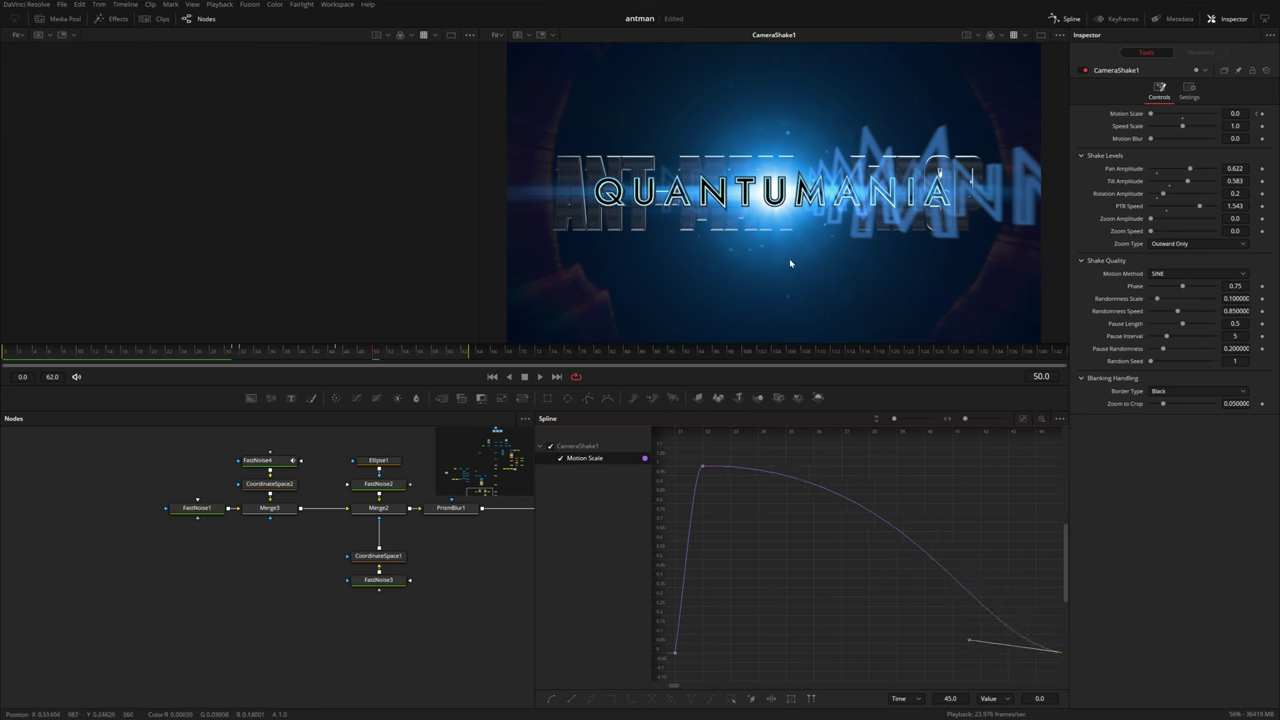
pyautogui.press('space')
pyautogui.click(1060, 19)
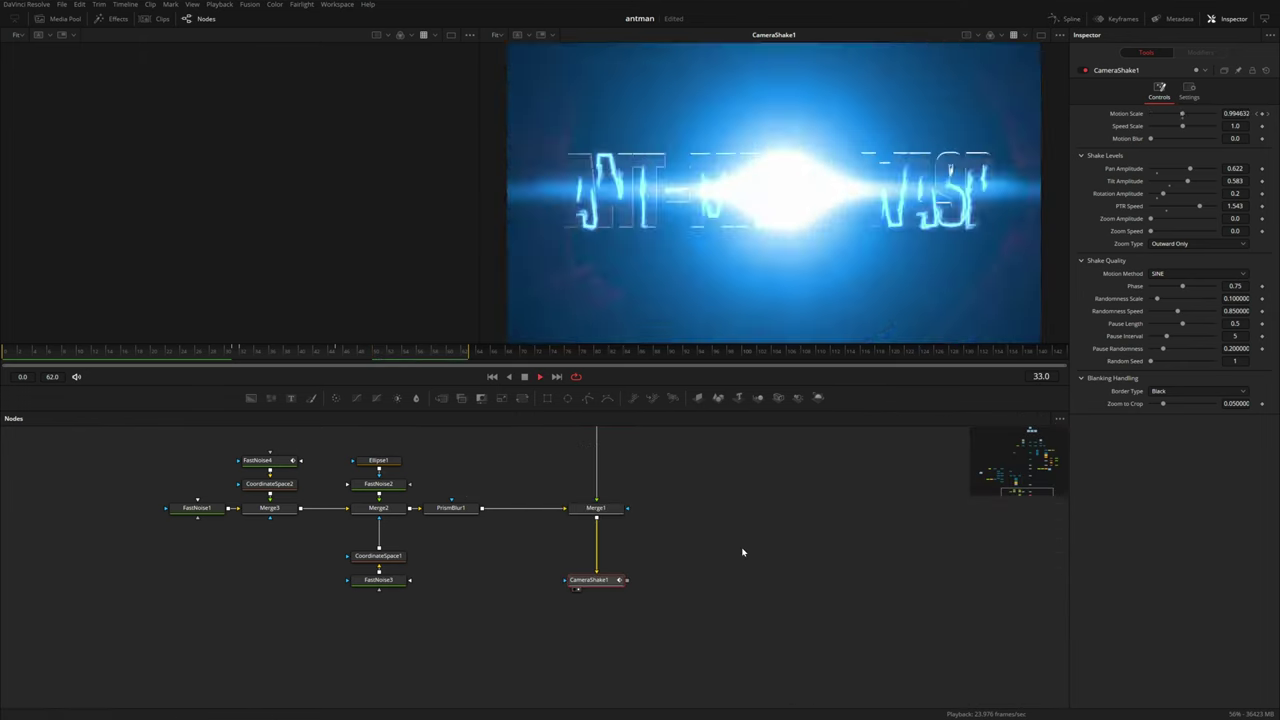
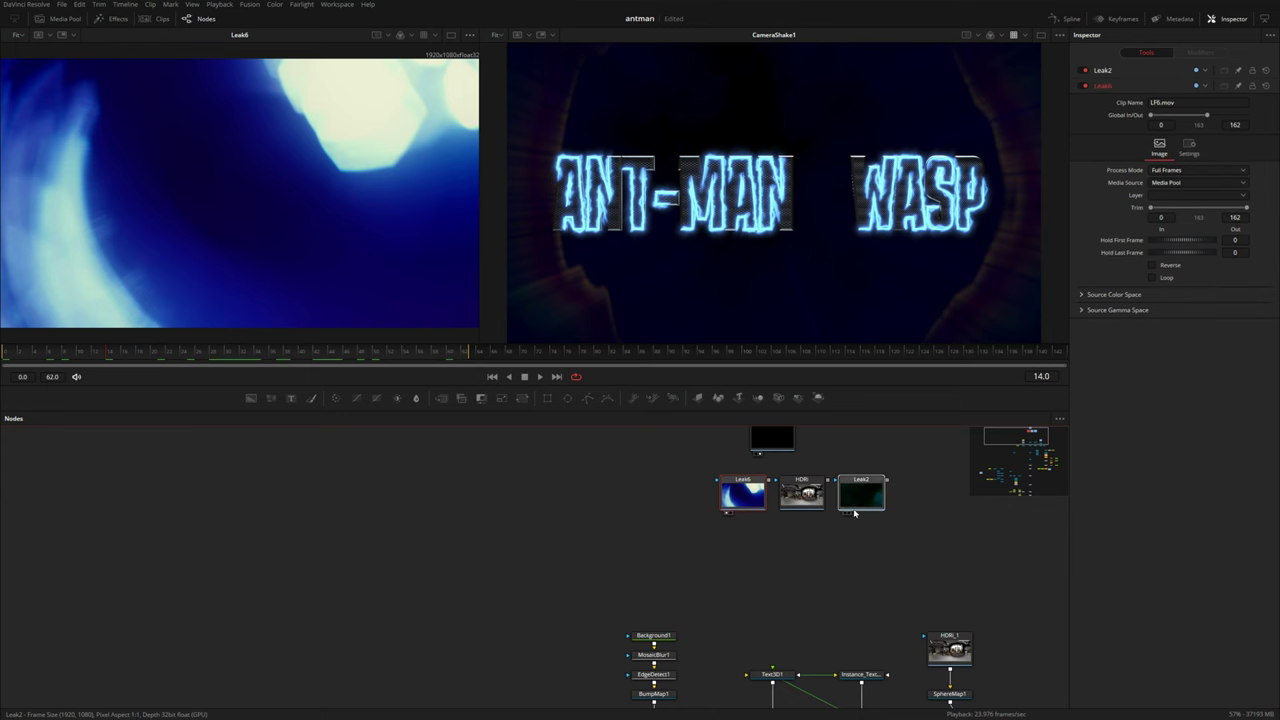
# Step: Add a Gamut node after CameraShake1 with output space ITU-R BT.709 (display), and turn off the viewer's LUT
pyautogui.moveTo(1016, 438); pyautogui.dragTo(1010, 502)
pyautogui.click(843, 504)
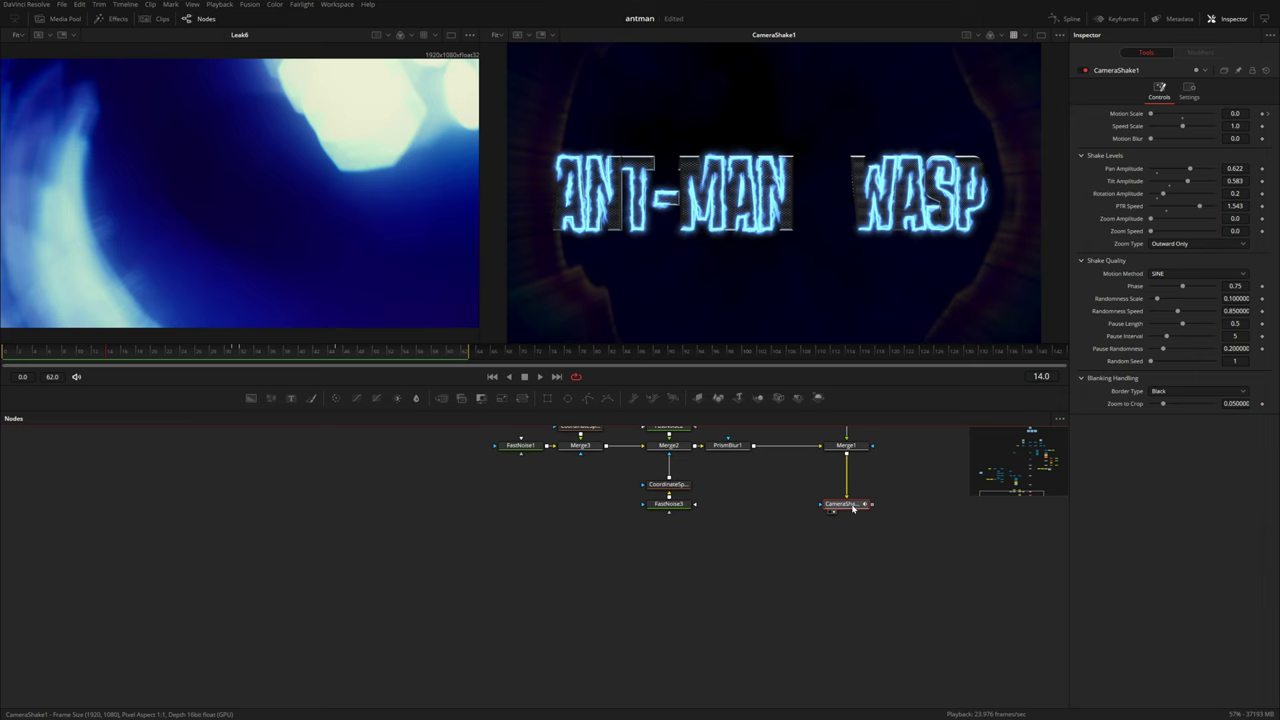
pyautogui.hotkey('shift', 'space')
pyautogui.write('outgamut')
pyautogui.press('Return')
pyautogui.moveTo(854, 525); pyautogui.dragTo(854, 564)
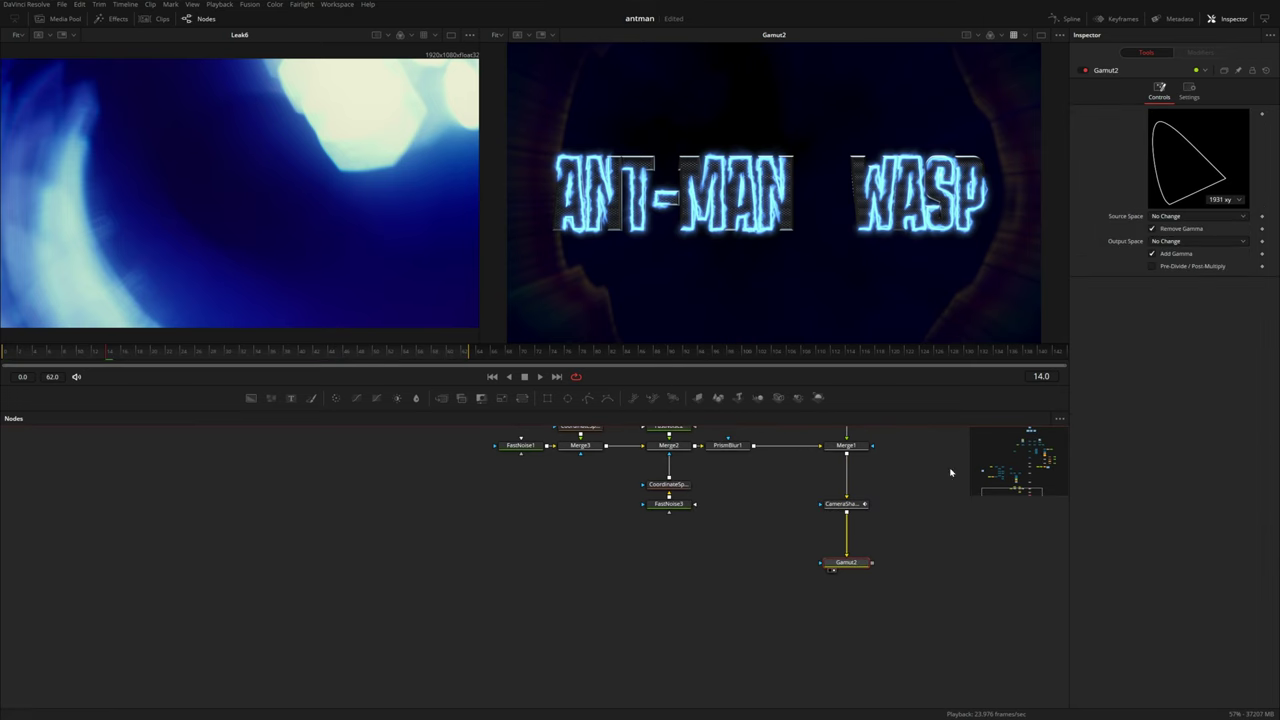
pyautogui.click(1168, 242)
pyautogui.click(1188, 409)
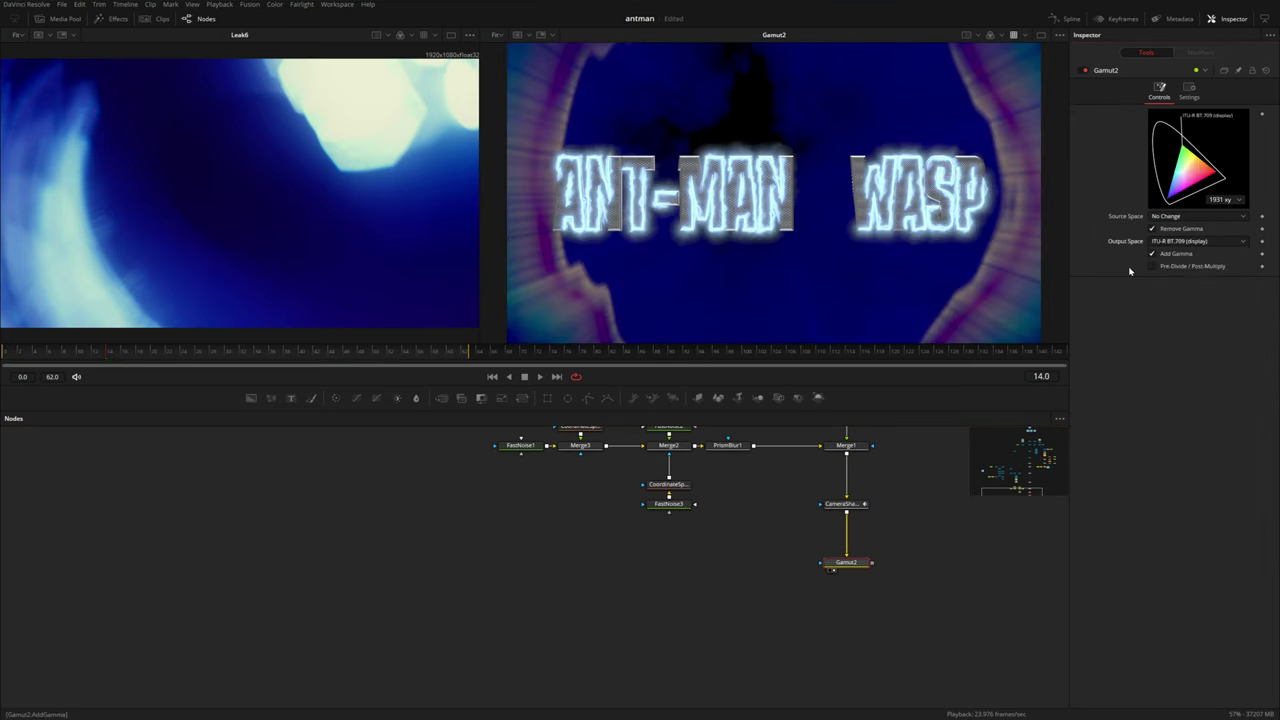
pyautogui.click(1014, 36)
# Step: Paste copies of the Leak6 and Leak2 clips near Gamut2 and merge Leak2_1 over Gamut2
pyautogui.hotkey('ctrl', 'v')
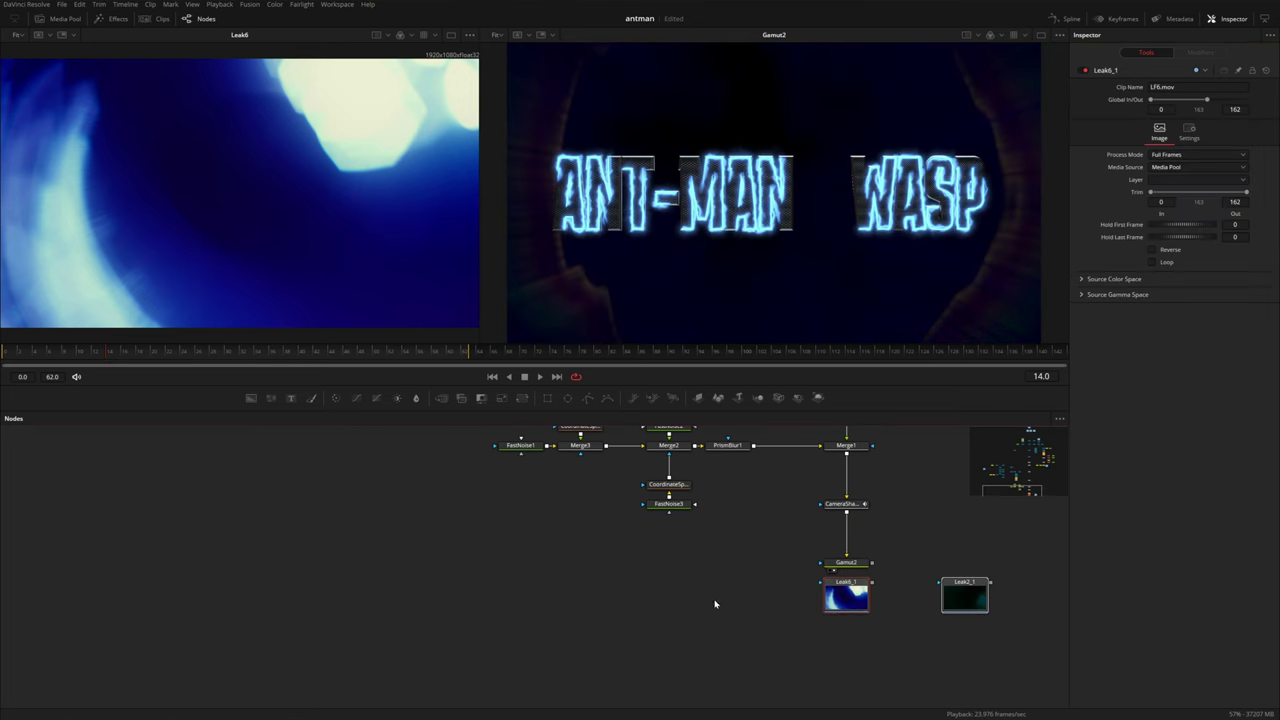
pyautogui.moveTo(832, 603); pyautogui.dragTo(463, 607)
pyautogui.moveTo(620, 600); pyautogui.dragTo(858, 563)
# Step: Add a Media Out node after Merge10, place it below the merge, and show it in the second viewer
pyautogui.hotkey('shift', 'space')
pyautogui.write('mo')
pyautogui.press('Return')
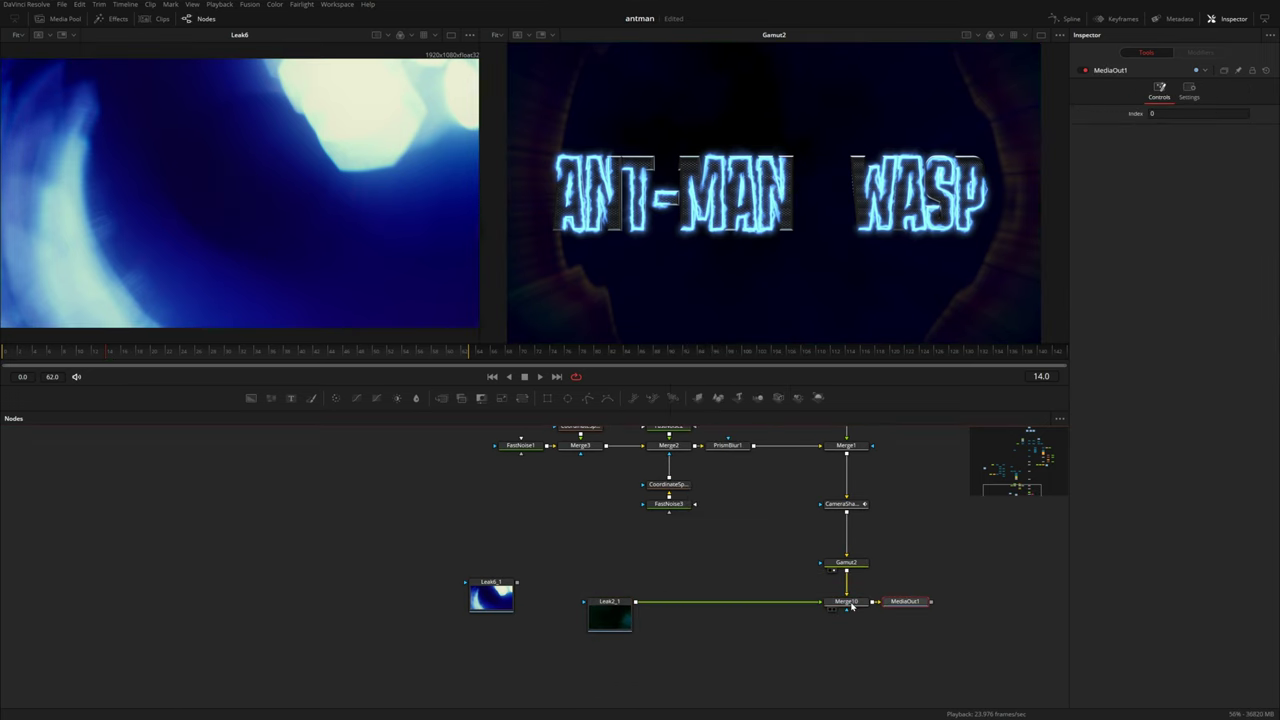
pyautogui.moveTo(904, 601); pyautogui.dragTo(846, 679)
pyautogui.press('2')
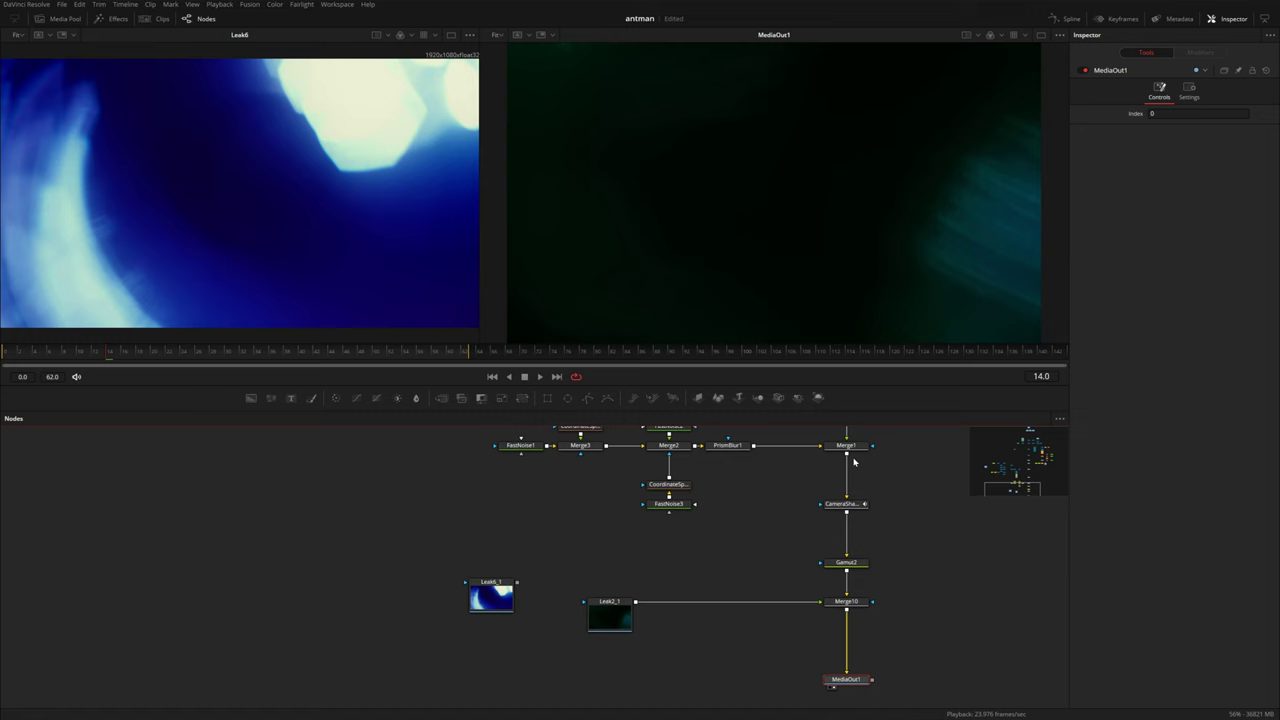
# Step: Set Merge10's alpha gain to 0.0 and its blend to 0.74
pyautogui.click(856, 605)
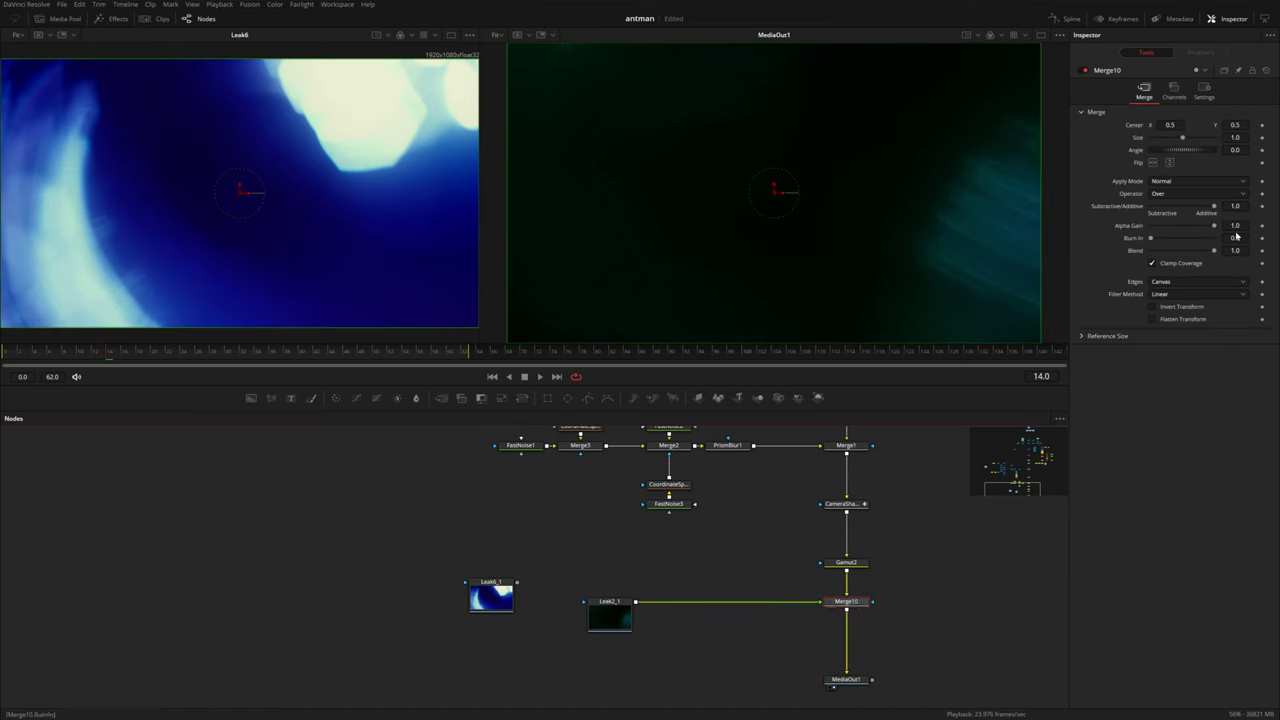
pyautogui.moveTo(1214, 228); pyautogui.dragTo(1139, 231)
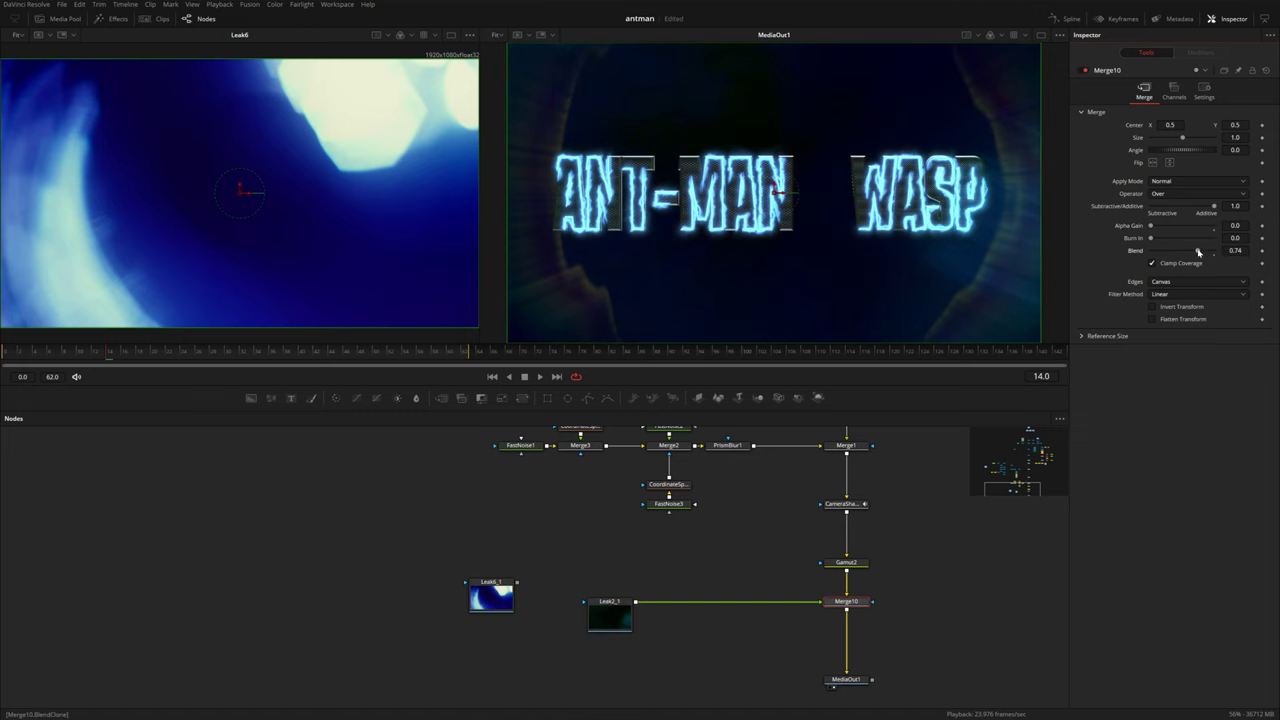
# Step: Insert a Transform node after Leak2_1, flip the clip horizontally, and increase its size
pyautogui.click(609, 617)
pyautogui.hotkey('shift', 'space')
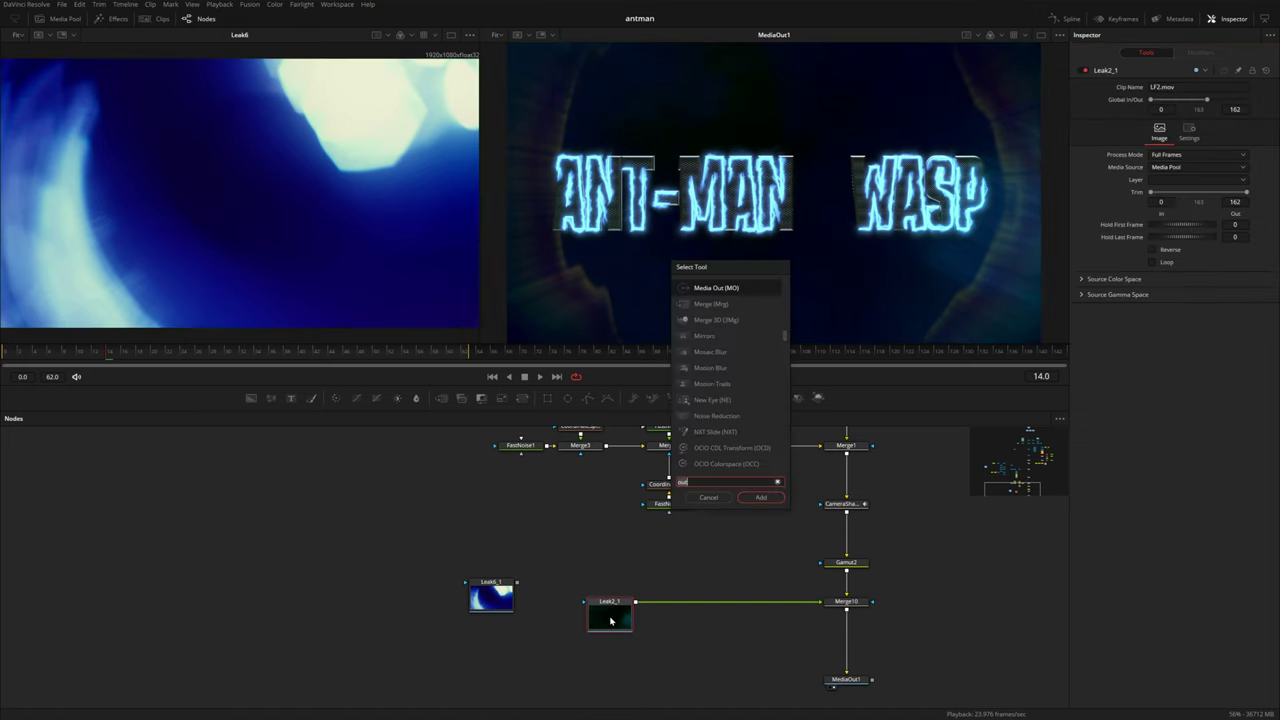
pyautogui.write('trans')
pyautogui.press('Return')
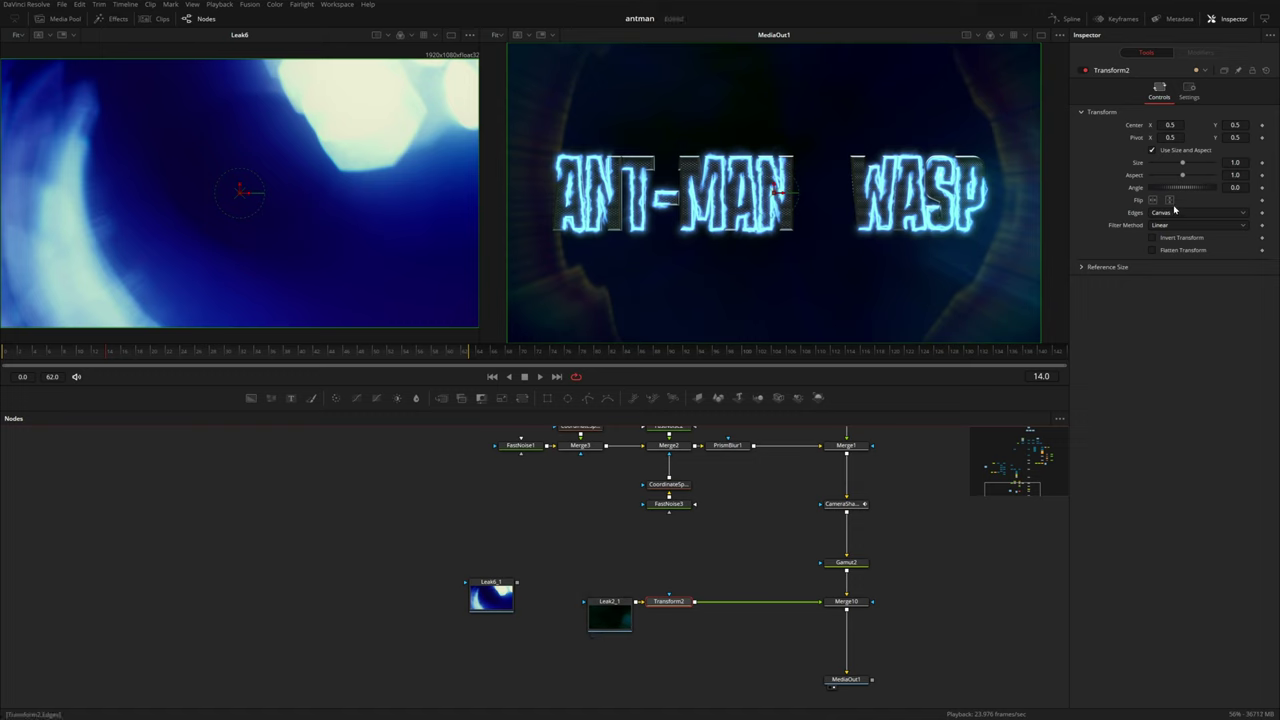
pyautogui.click(1152, 200)
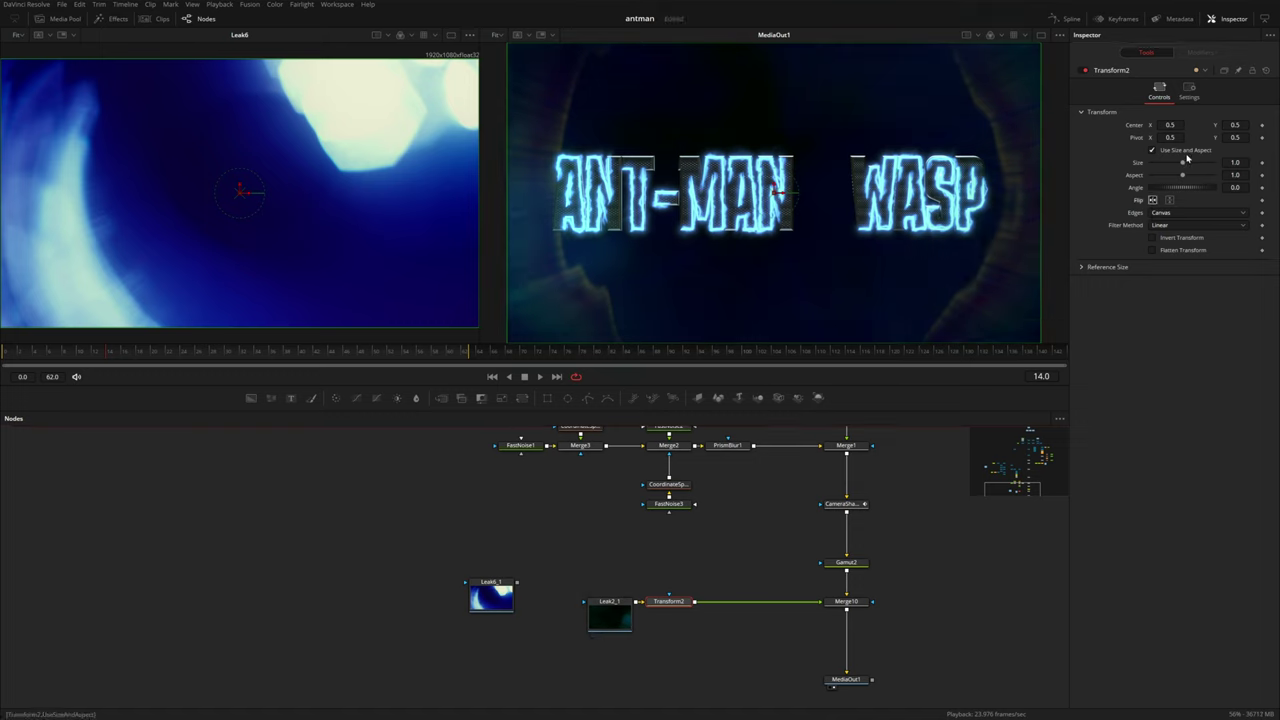
pyautogui.moveTo(1235, 162); pyautogui.dragTo(1276, 162)
# Step: Rearrange the leak nodes and merge Leak6_1 over Transform2 ahead of Merge10
pyautogui.moveTo(705, 577); pyautogui.dragTo(606, 623)
pyautogui.moveTo(610, 618); pyautogui.dragTo(579, 619)
pyautogui.moveTo(501, 603); pyautogui.dragTo(664, 602)
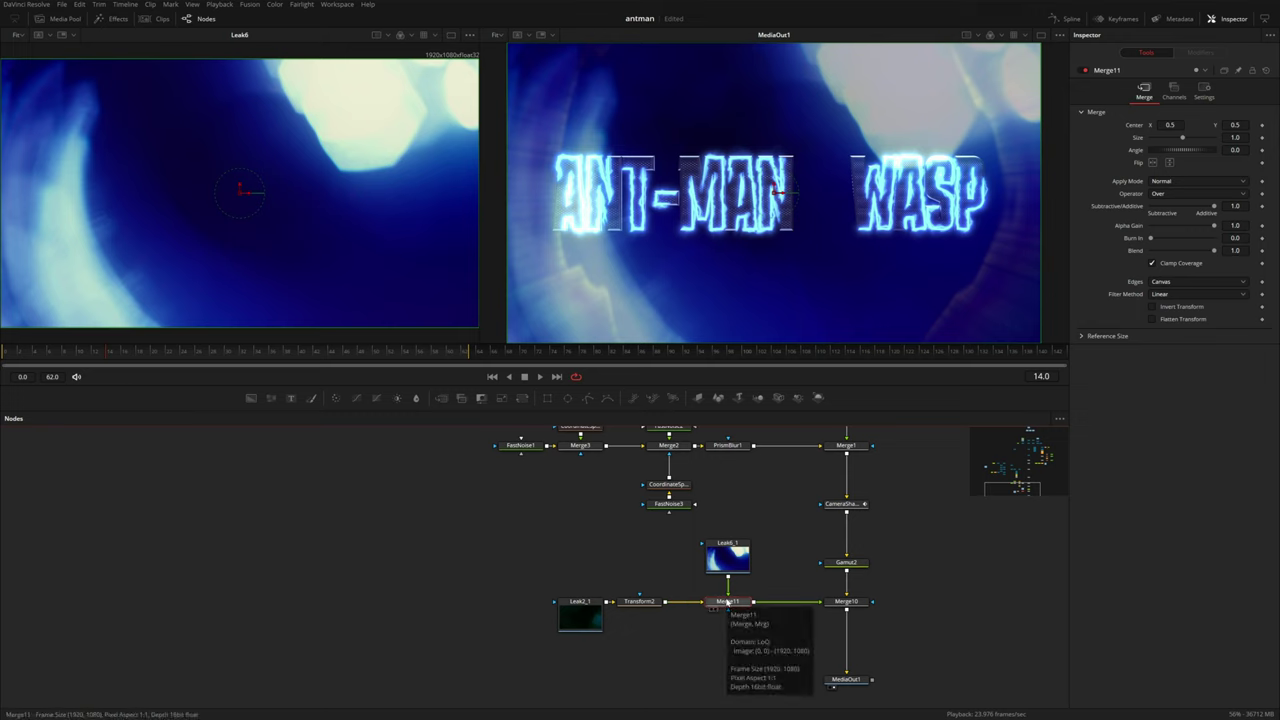
# Step: Flip Leak6_1 vertically in Merge11, lower the alpha gain to its minimum, and enlarge and reposition the leak
pyautogui.click(1170, 164)
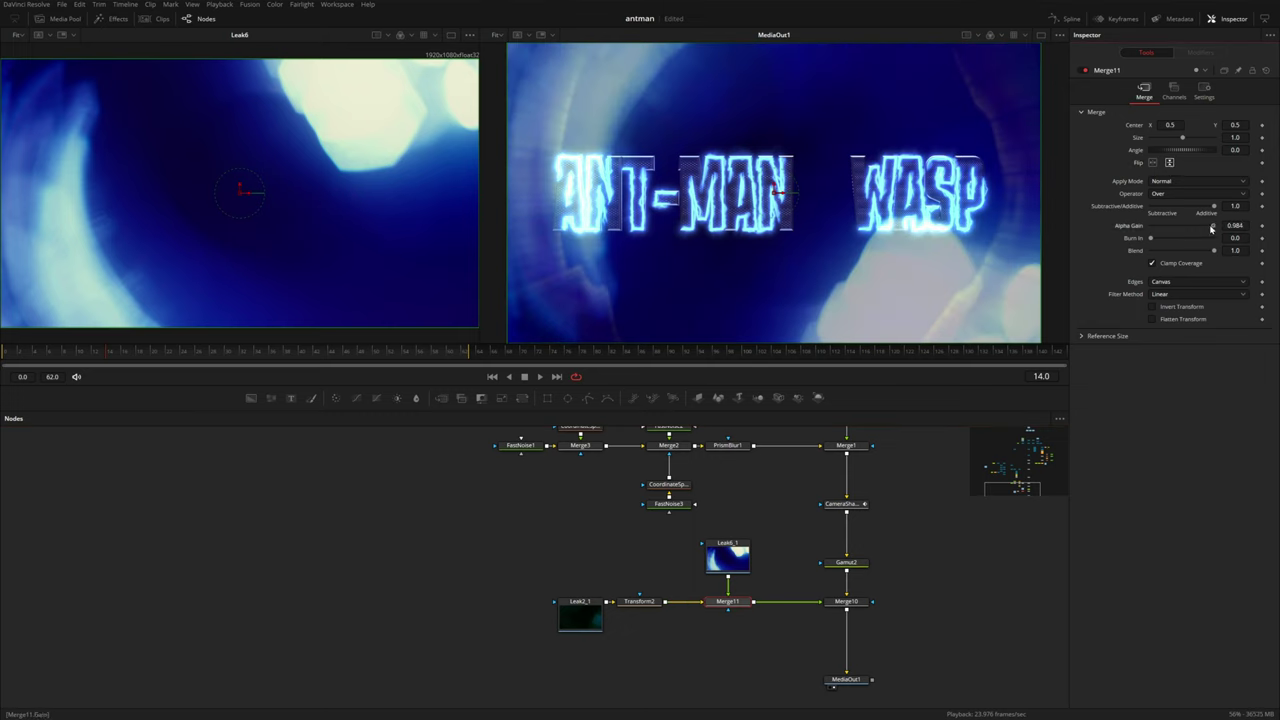
pyautogui.moveTo(1216, 228); pyautogui.dragTo(1121, 234)
pyautogui.moveTo(1182, 138); pyautogui.dragTo(1185, 138)
pyautogui.moveTo(775, 193); pyautogui.dragTo(800, 175)
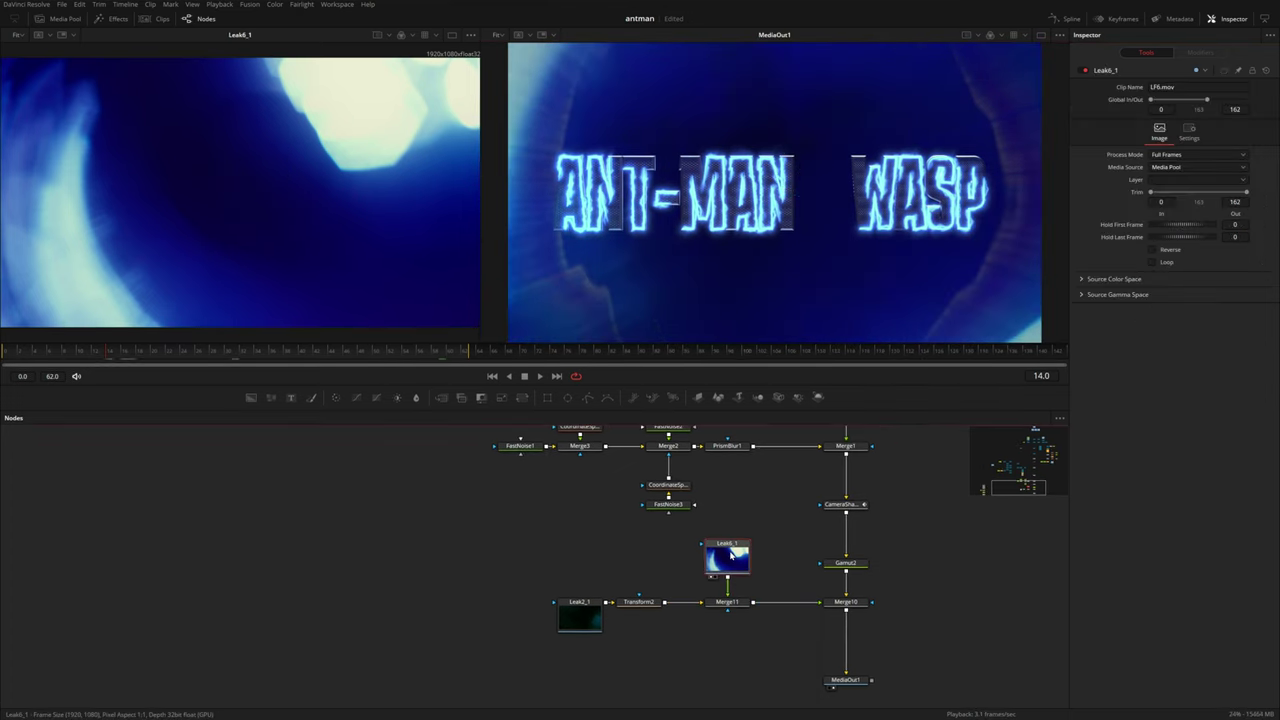
# Step: Insert a Brightness Contrast node between Leak6_1 and Merge11 and lower its gamma
pyautogui.moveTo(731, 559); pyautogui.dragTo(731, 543)
pyautogui.hotkey('shift', 'space')
pyautogui.write('bc')
pyautogui.press('Return')
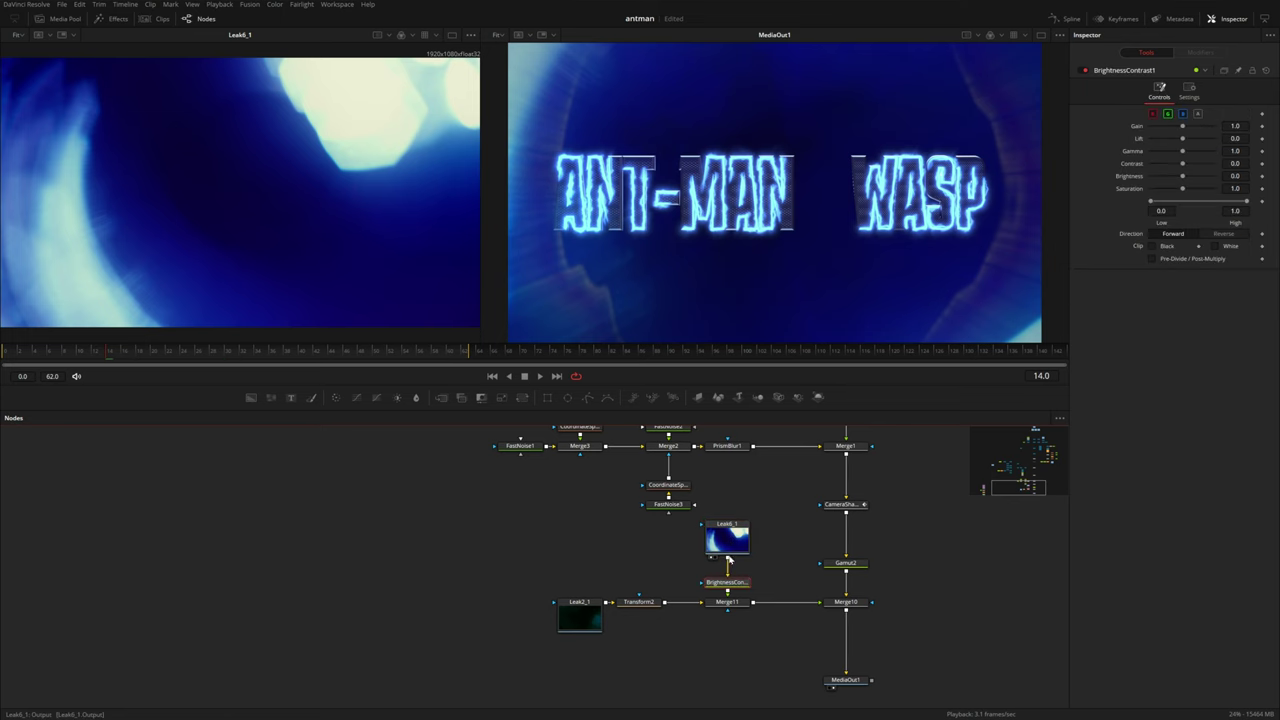
pyautogui.moveTo(1182, 150); pyautogui.dragTo(1160, 150)
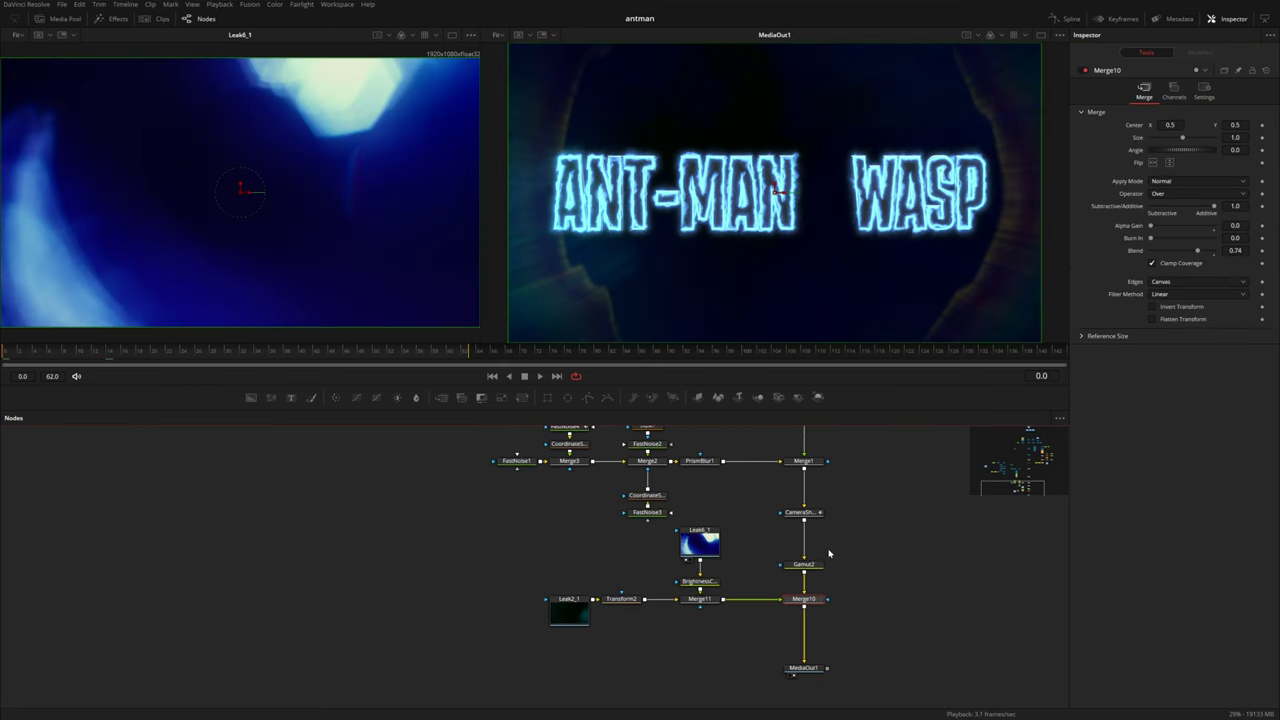
# Step: Move Gamut2 and the nodes below it down, then merge a new FastNoise node over the CameraShake output
pyautogui.moveTo(855, 537); pyautogui.dragTo(550, 670)
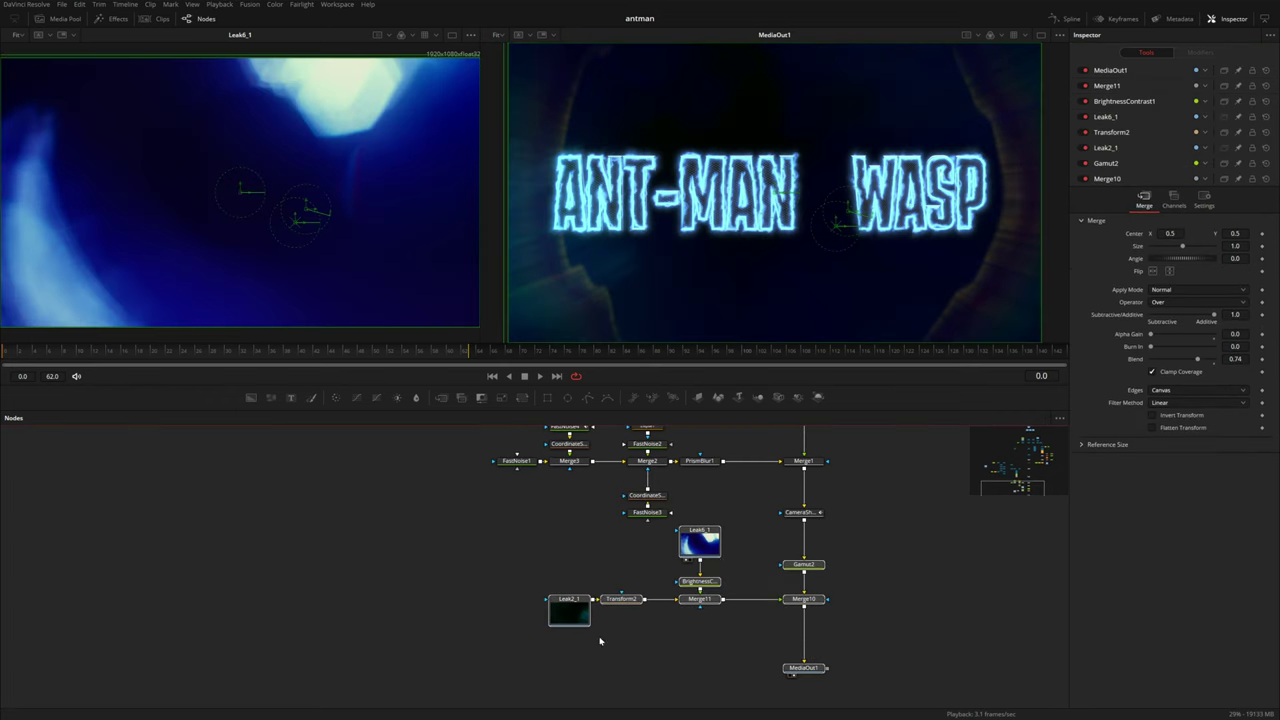
pyautogui.moveTo(708, 550); pyautogui.dragTo(708, 602)
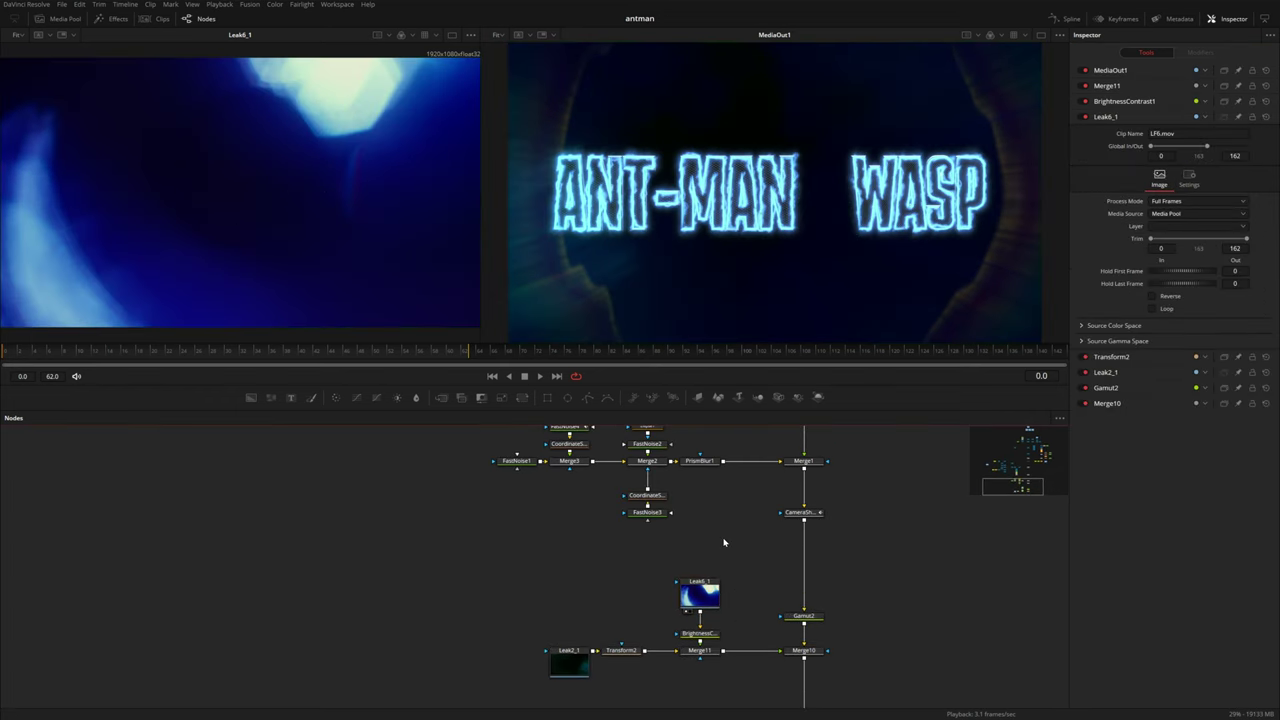
pyautogui.hotkey('shift', 'space')
pyautogui.write('fast')
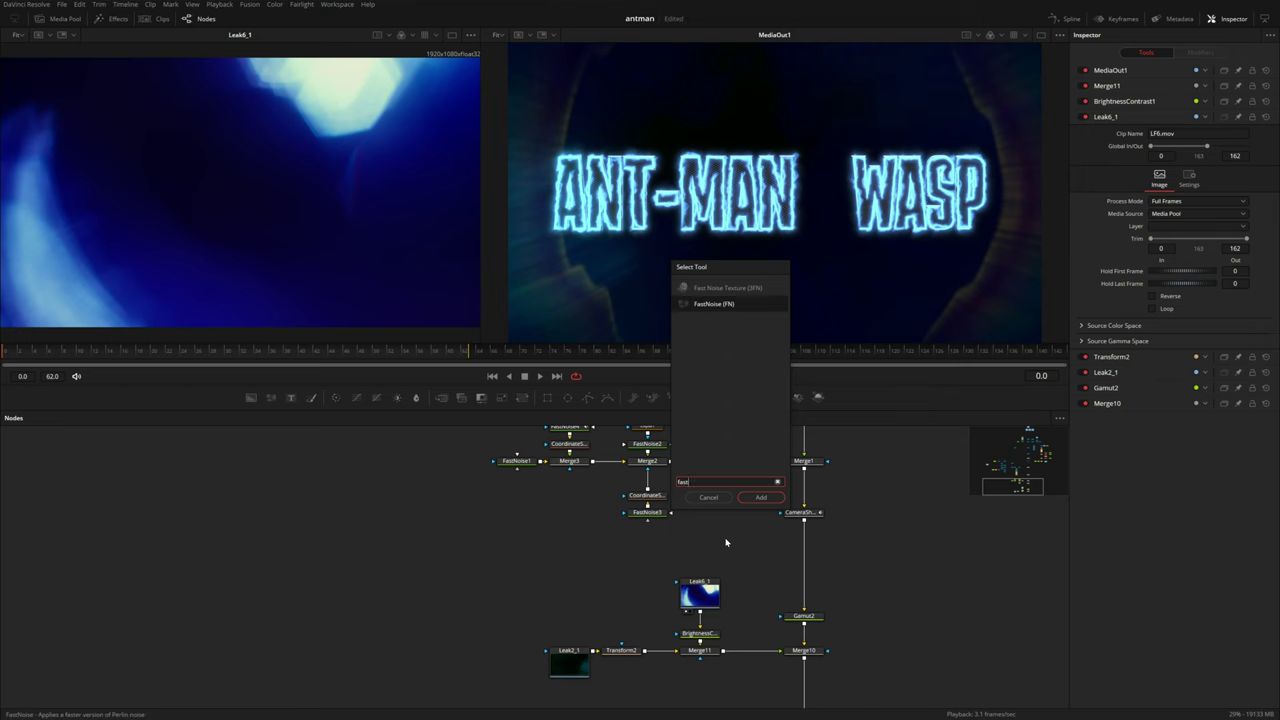
pyautogui.press('Return')
pyautogui.moveTo(748, 530); pyautogui.dragTo(807, 523)
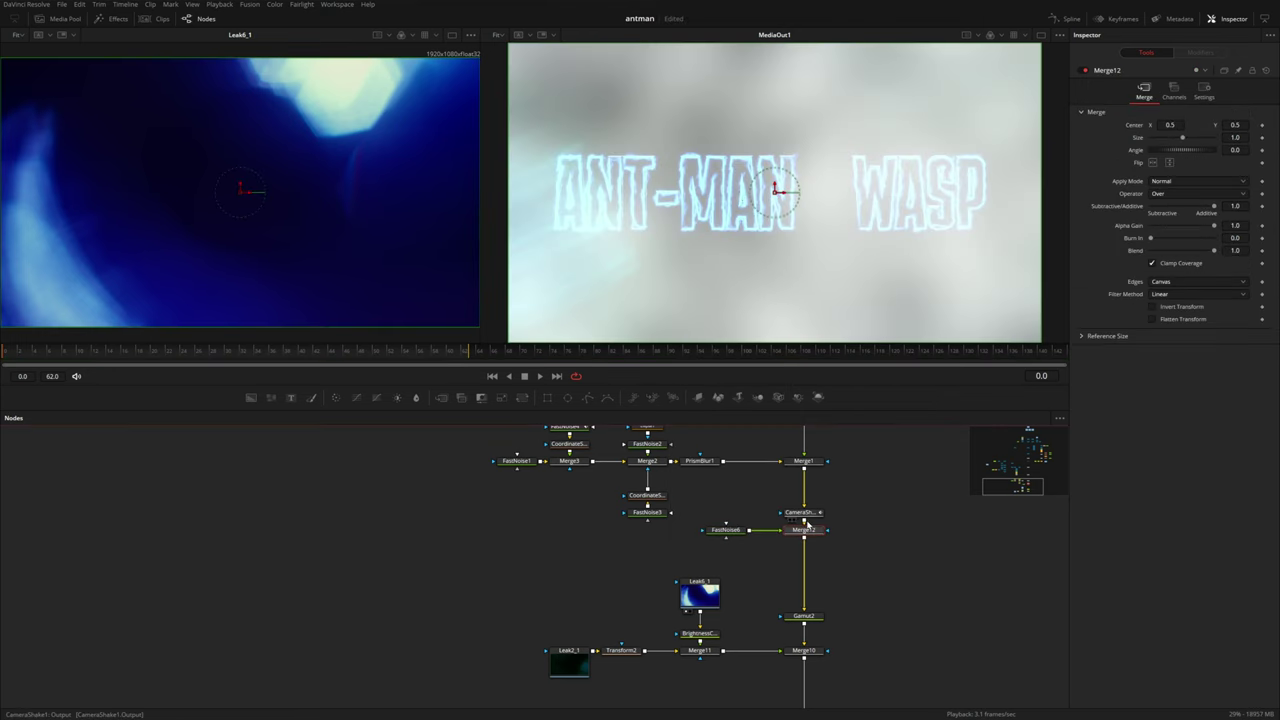
# Step: Give FastNoise6 a gradient coloring, making the black stop fully transparent and the white stop blue
pyautogui.click(745, 531)
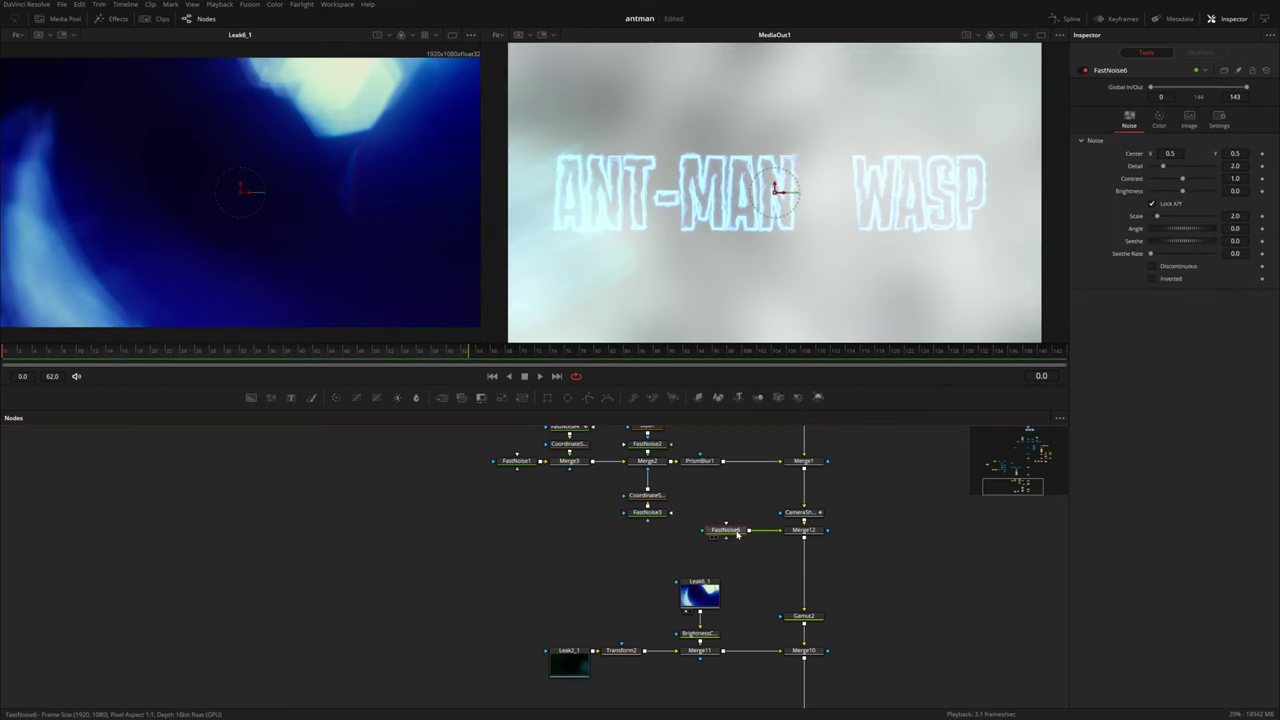
pyautogui.press('1')
pyautogui.click(1159, 118)
pyautogui.click(1217, 143)
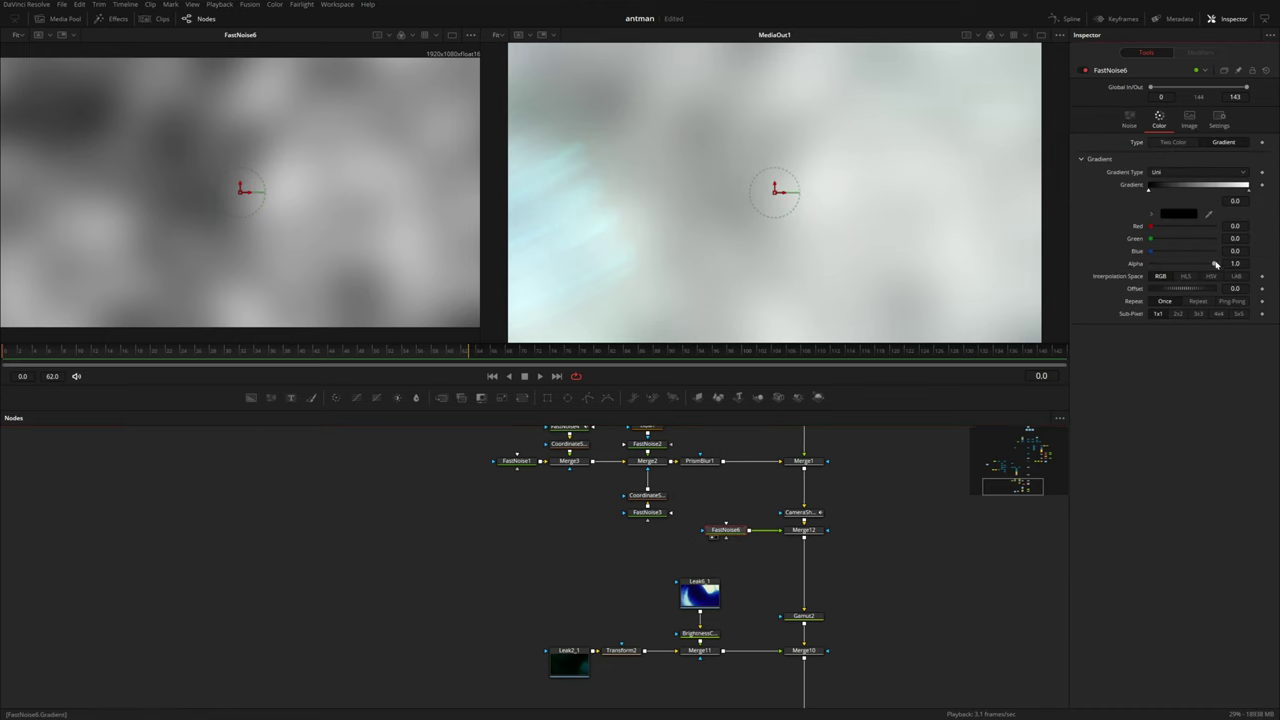
pyautogui.moveTo(1216, 264); pyautogui.dragTo(1138, 267)
pyautogui.click(1249, 191)
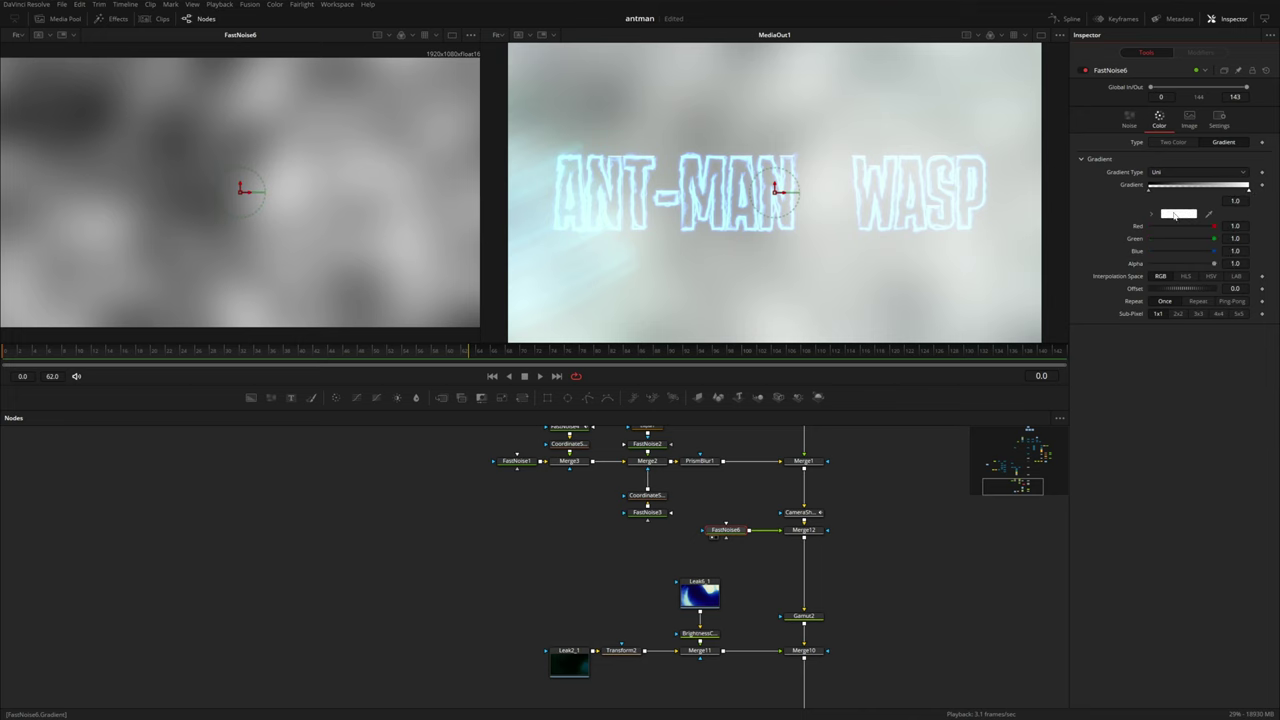
pyautogui.click(1152, 214)
pyautogui.moveTo(1199, 247); pyautogui.dragTo(1238, 258)
pyautogui.click(1228, 243)
# Step: Unlock FastNoise6's X/Y scale, then set Y Scale to 1.0, Detail to 4.17, and Seethe Rate to 0.026
pyautogui.click(1130, 120)
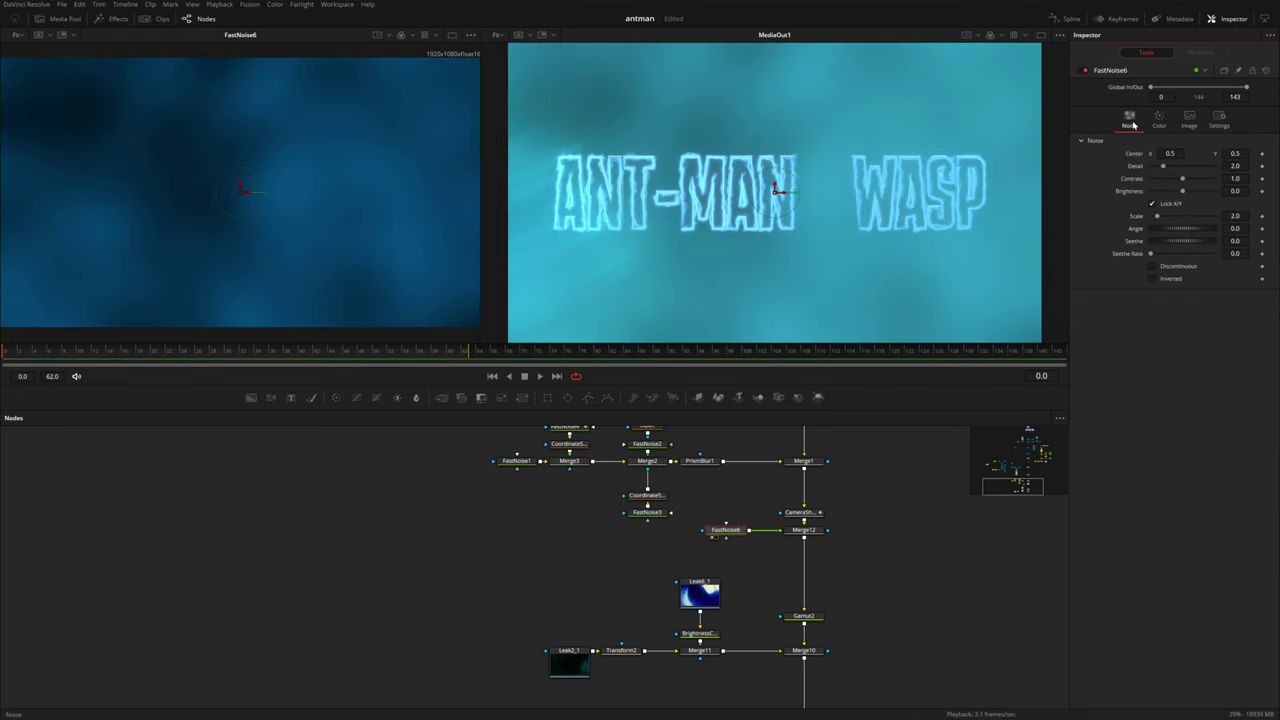
pyautogui.click(1153, 204)
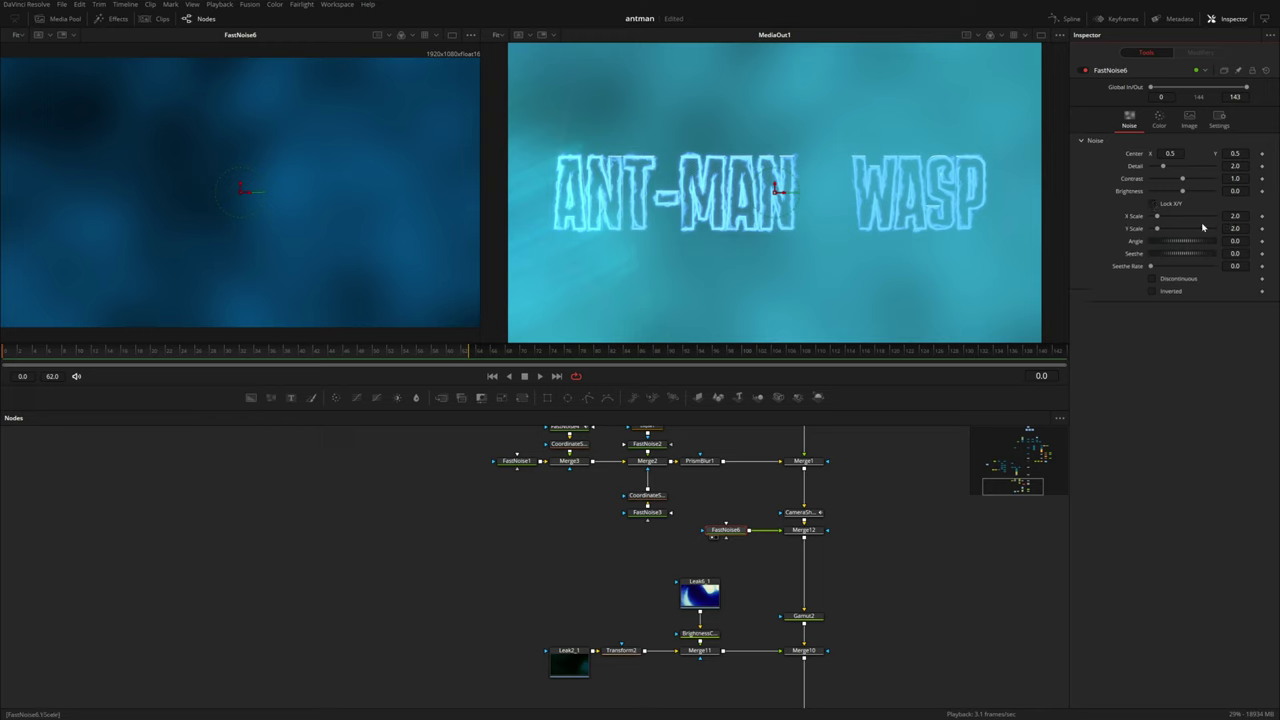
pyautogui.write('1')
pyautogui.press('Return')
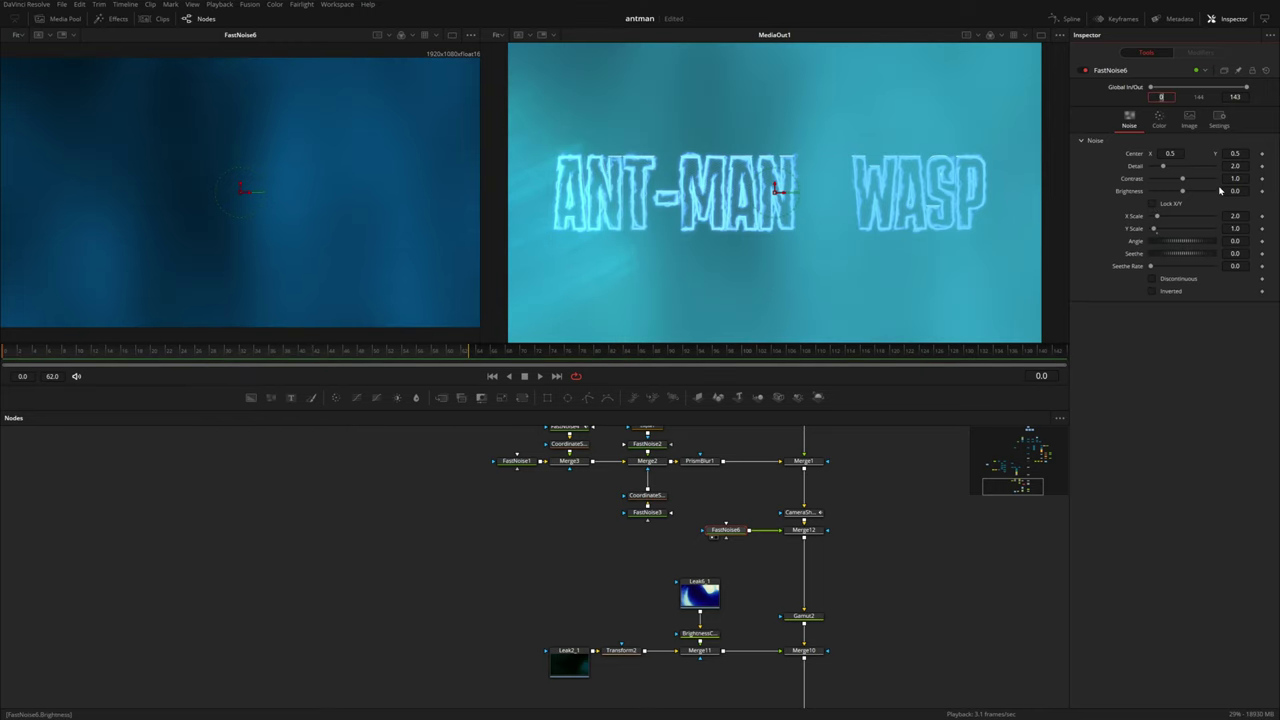
pyautogui.moveTo(1162, 166); pyautogui.dragTo(1164, 170)
pyautogui.click(1240, 265)
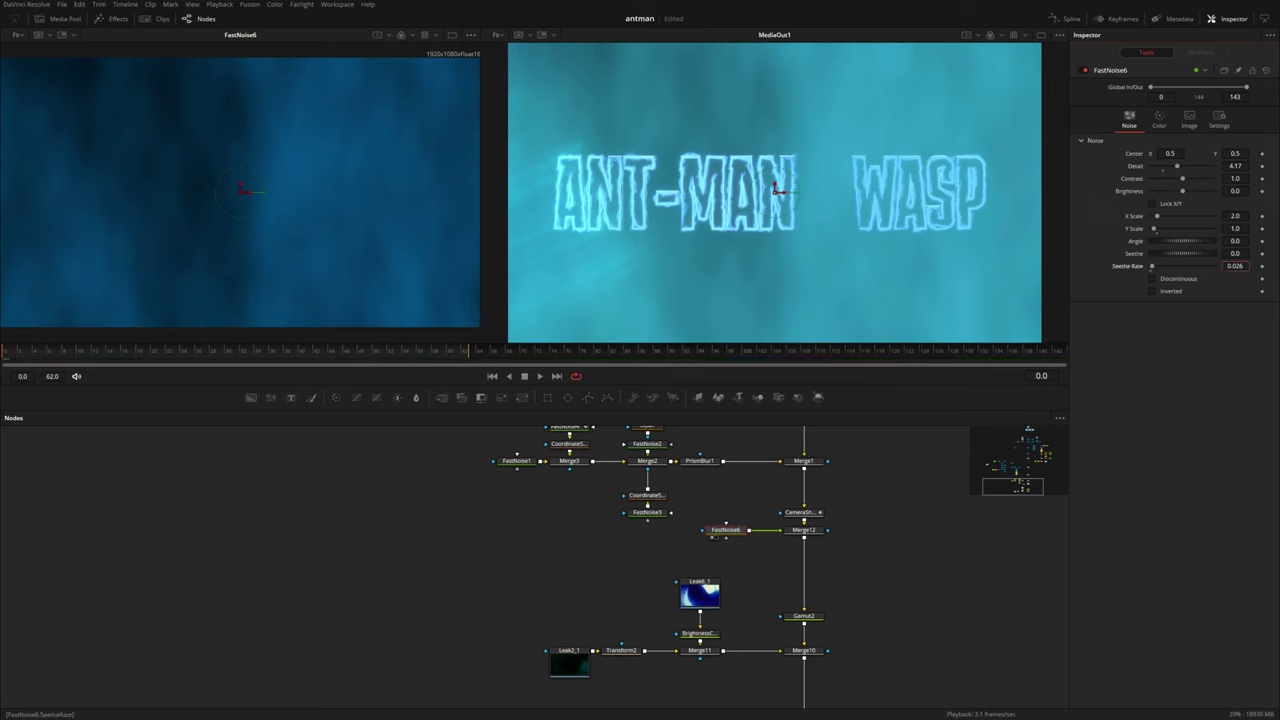
pyautogui.write('0.026')
pyautogui.press('Return')
# Step: Set Merge12 to Screen mode and keyframe its blend from 1.0 at frame 0 to 0.0 at frame 16
pyautogui.click(803, 529)
pyautogui.click(1181, 181)
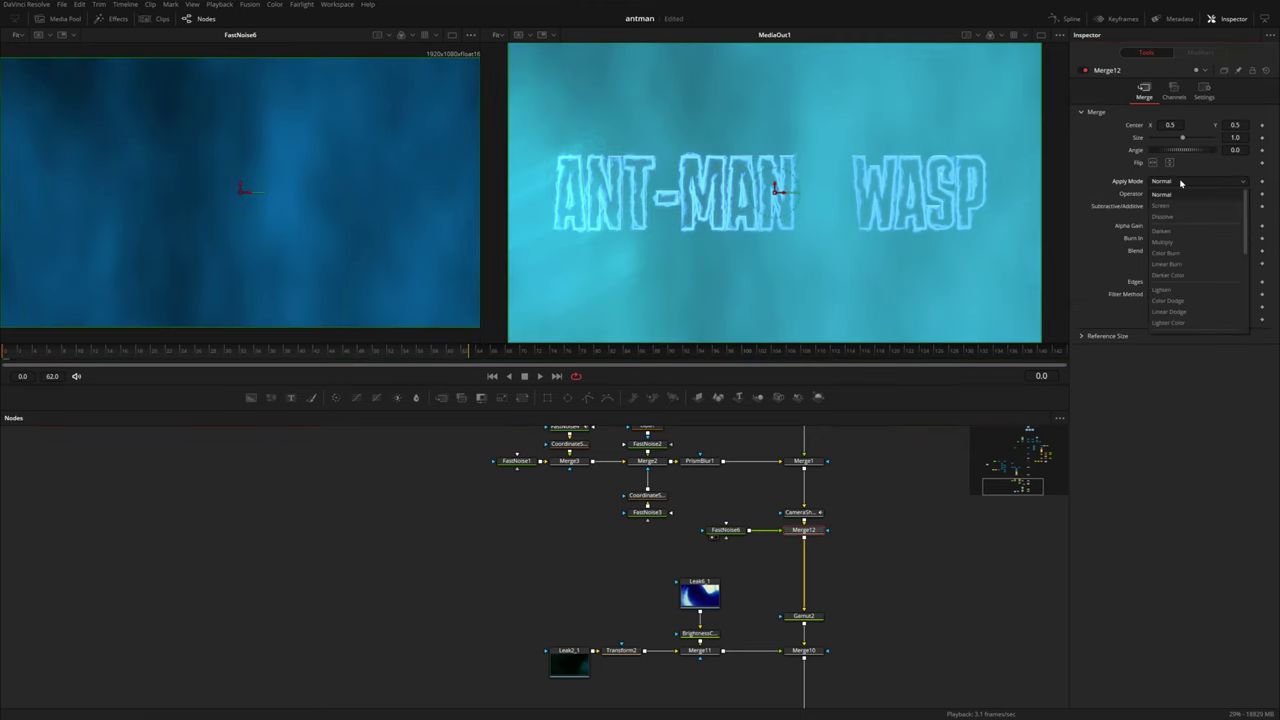
pyautogui.click(1170, 205)
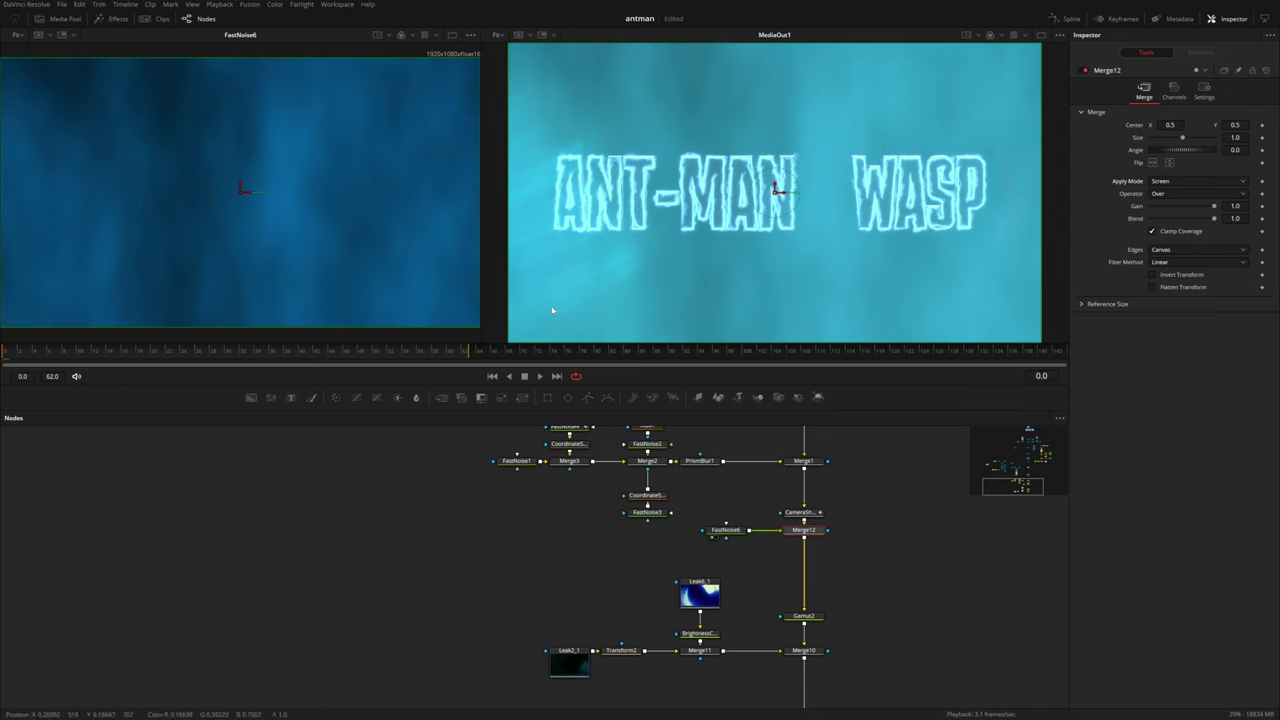
pyautogui.click(1262, 220)
pyautogui.moveTo(65, 354); pyautogui.dragTo(123, 355)
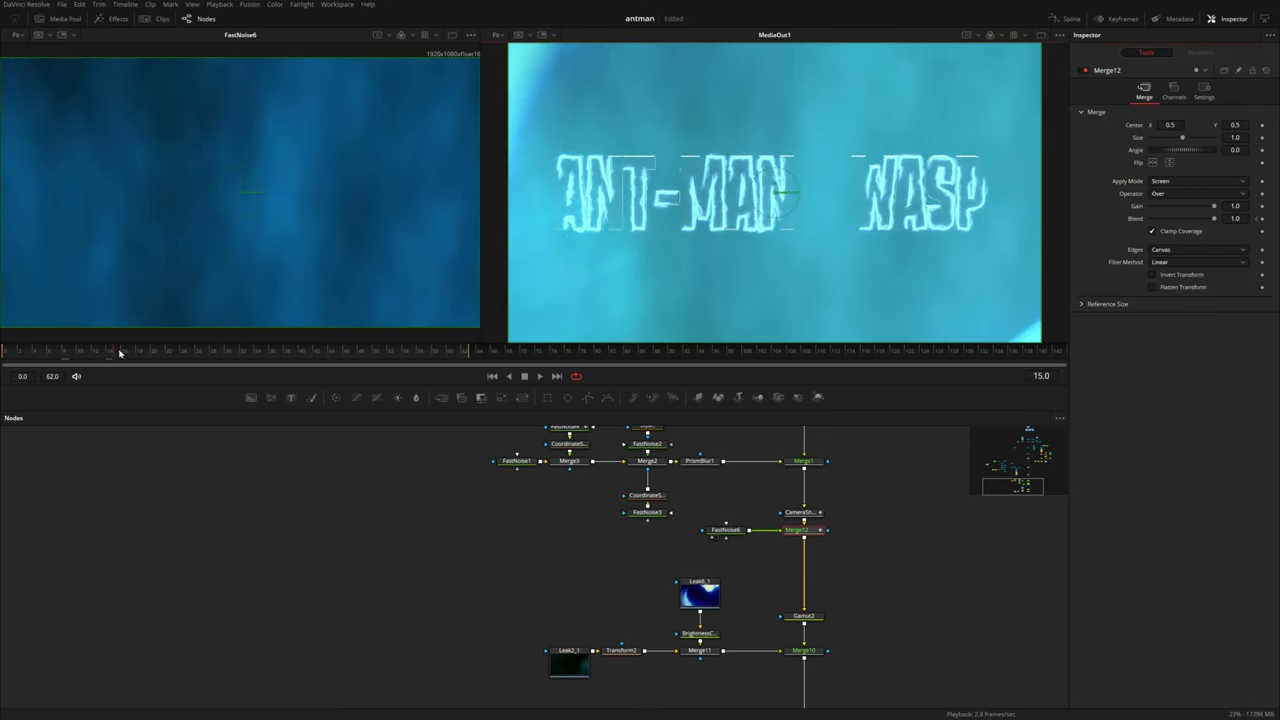
pyautogui.moveTo(1215, 220); pyautogui.dragTo(1150, 218)
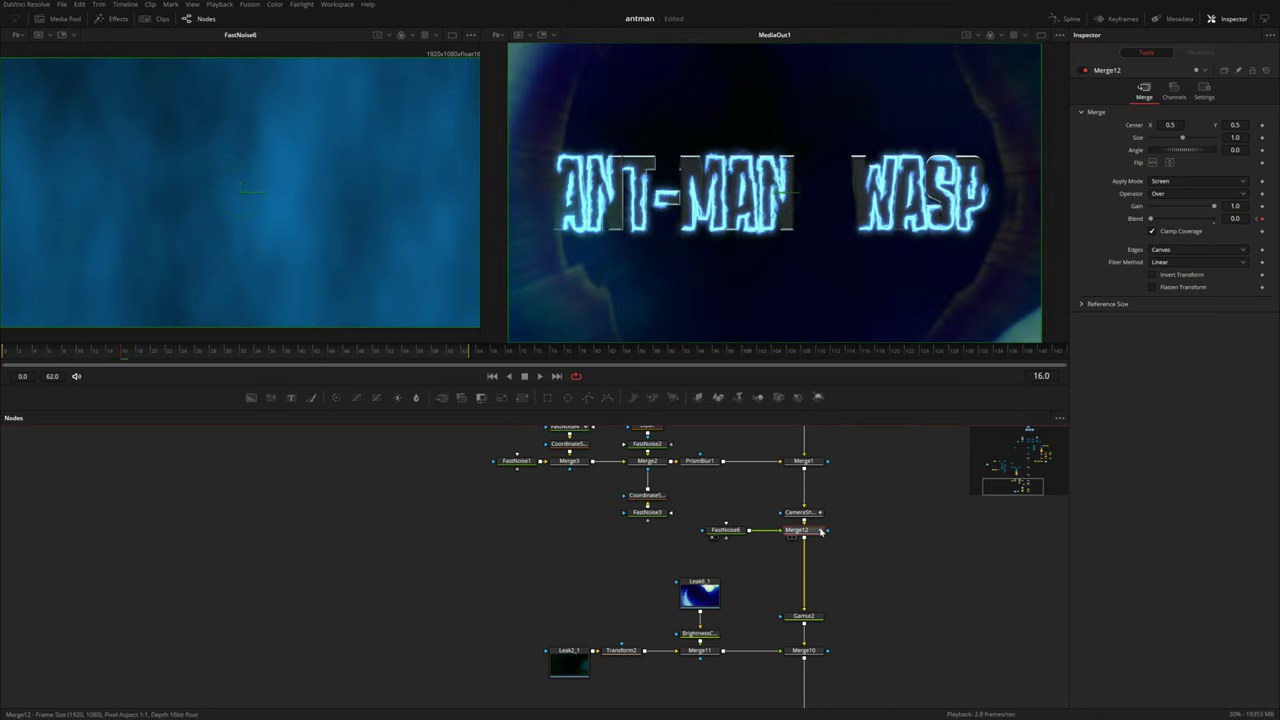
# Step: Insert a Defocus node after Merge12 using the Lens filter, defocus size 5.51, bloom level 0.134, and lens shape -0.258
pyautogui.hotkey('shift', 'space')
pyautogui.write('fast')
pyautogui.press('BackSpace')
pyautogui.press('BackSpace')
pyautogui.press('BackSpace')
pyautogui.press('BackSpace')
pyautogui.write('df')
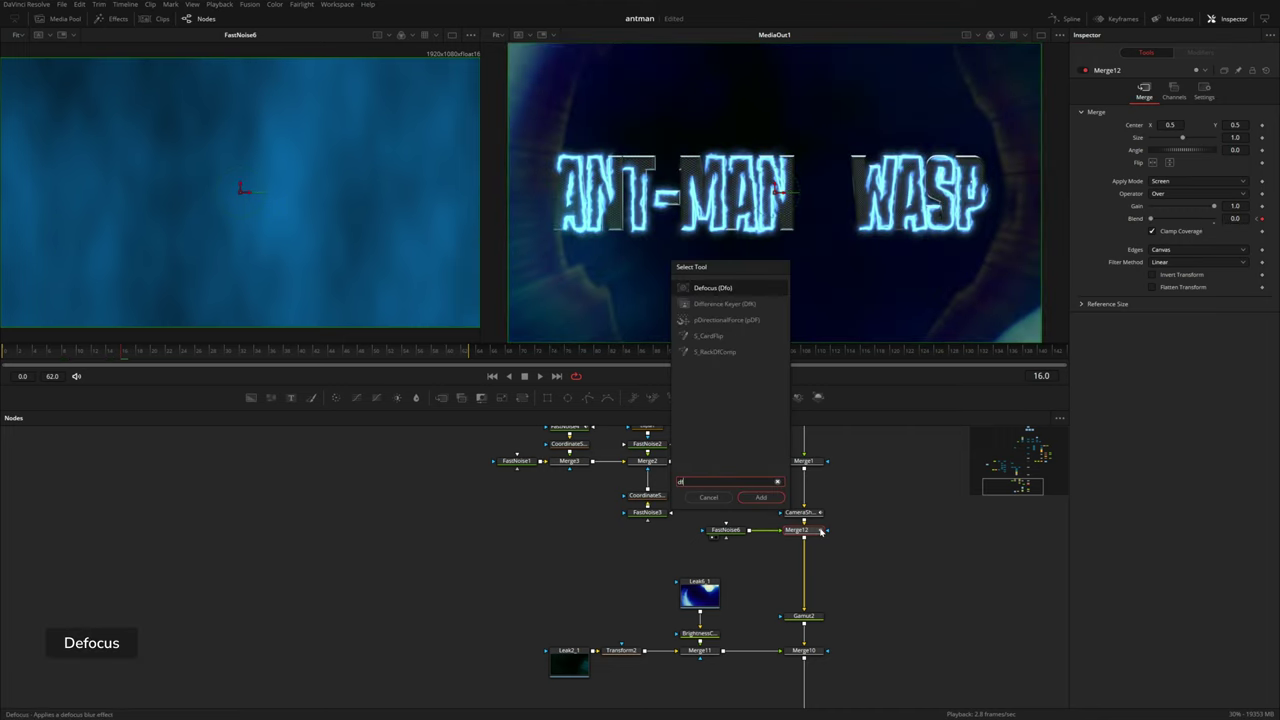
pyautogui.press('Return')
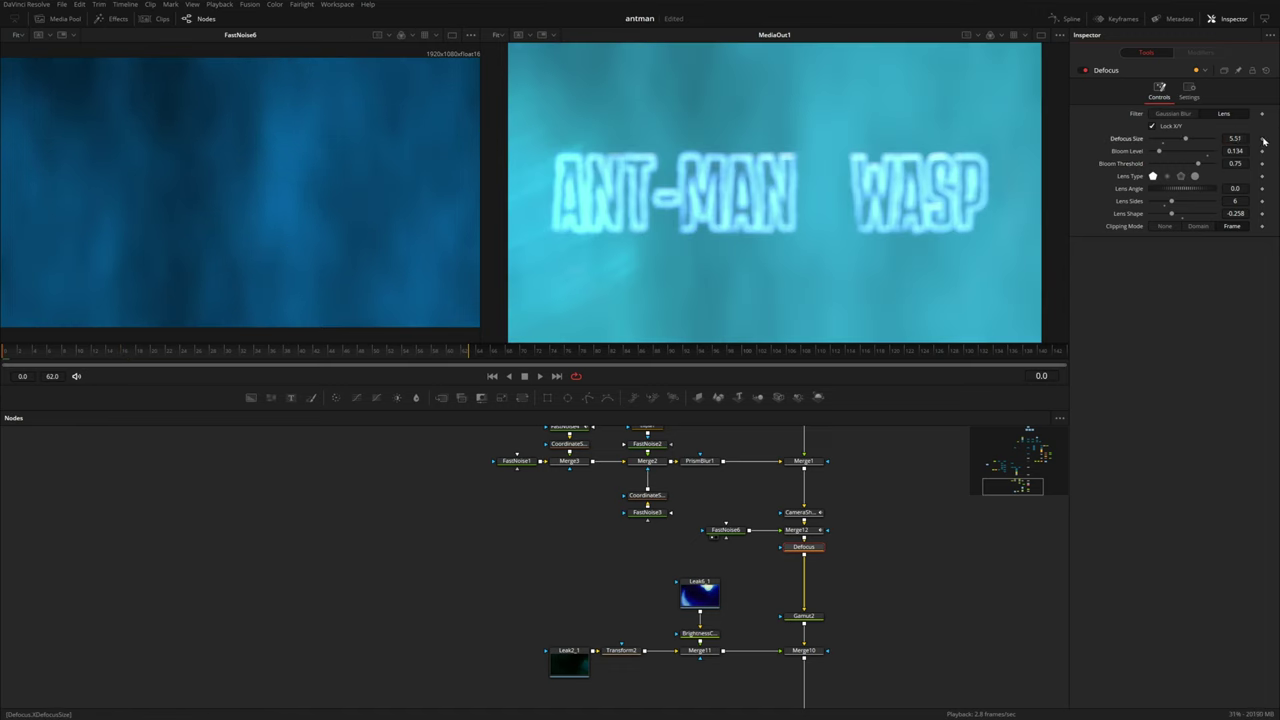
# Step: Keyframe the Defocus node's defocus size down to 0.2 at frame 20
pyautogui.click(797, 529)
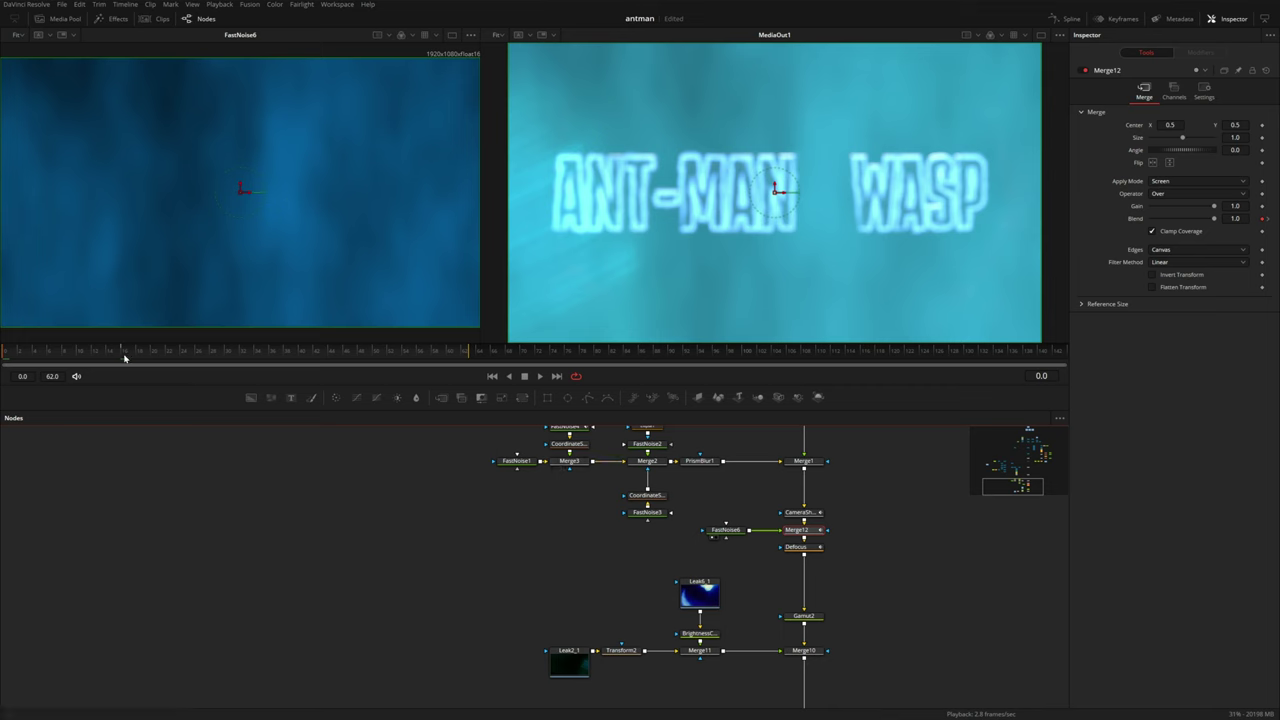
pyautogui.click(124, 353)
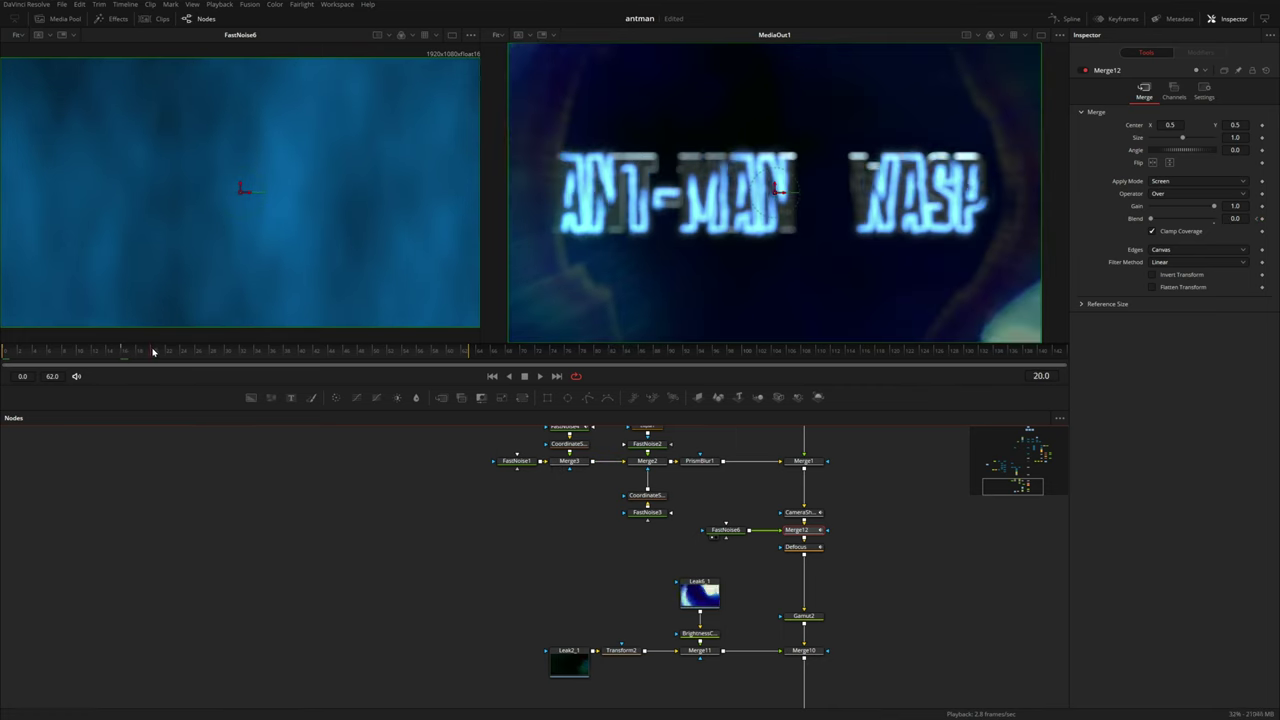
pyautogui.click(795, 547)
pyautogui.click(1234, 139)
pyautogui.write('0.25')
pyautogui.press('Return')
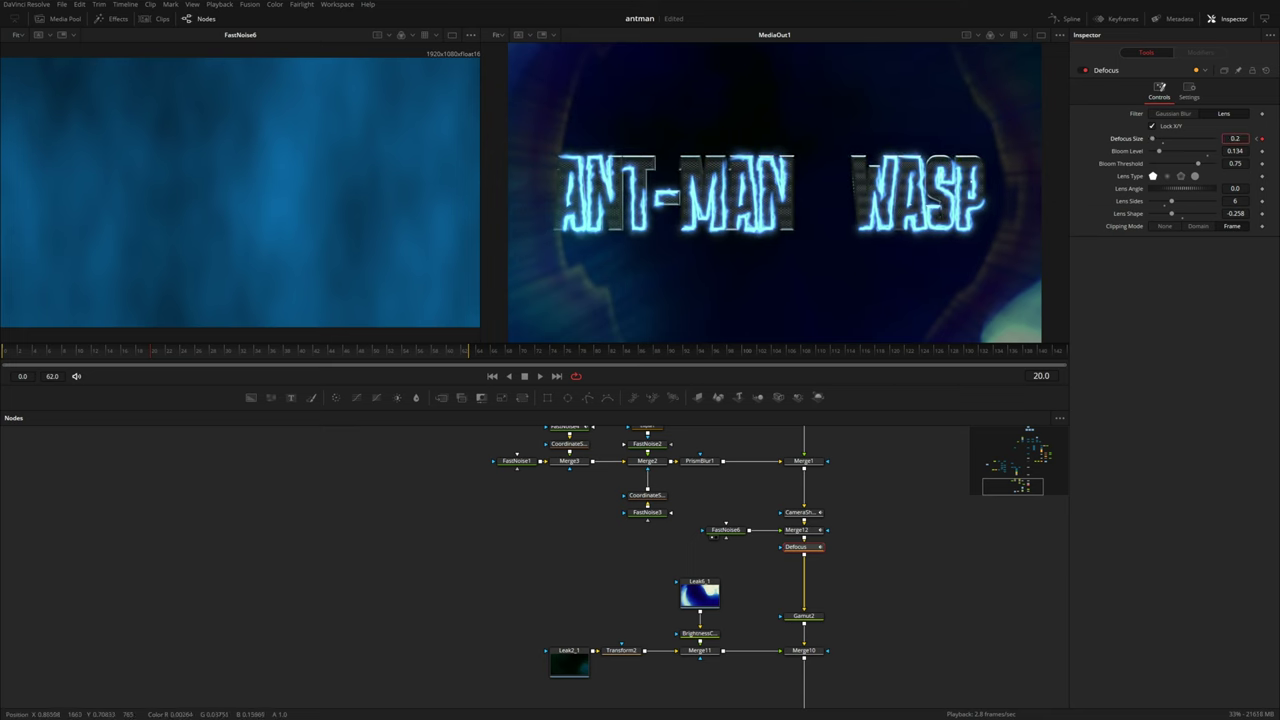
pyautogui.click(153, 351)
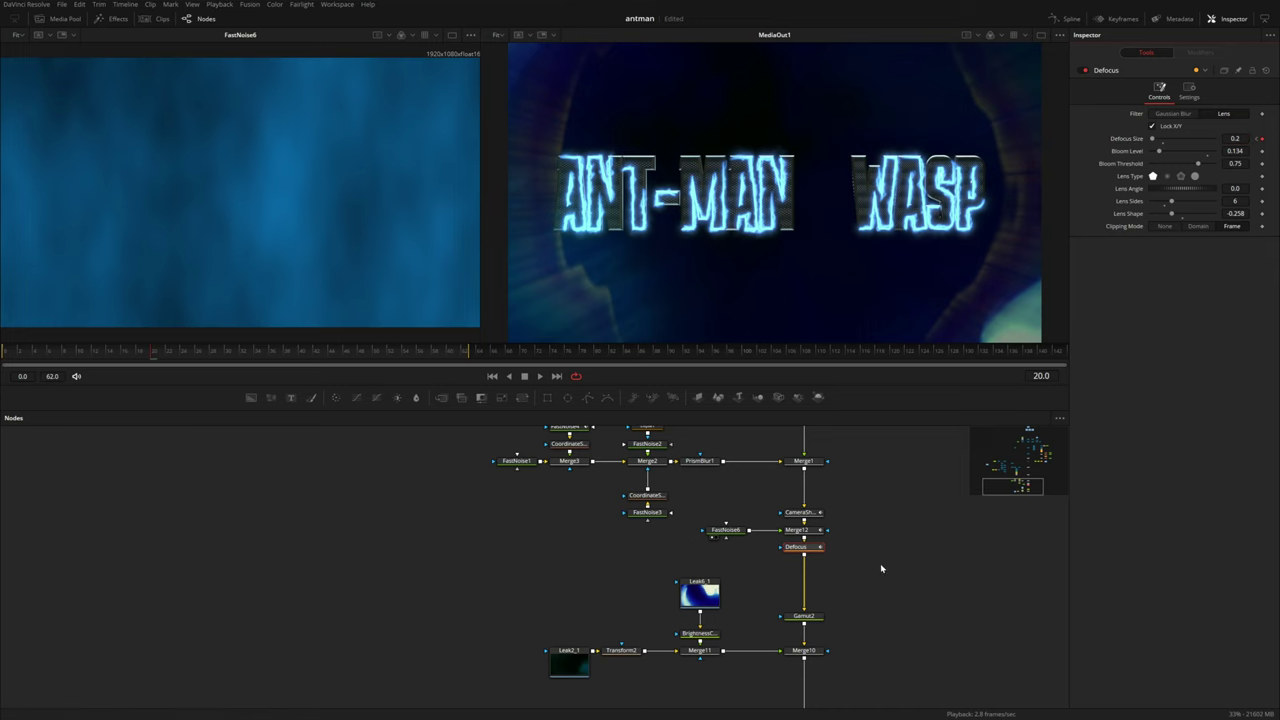
# Step: Insert a Grain node after Merge10 and lower its power to 1.75
pyautogui.scroll(-3, 867, 571)
pyautogui.click(820, 566)
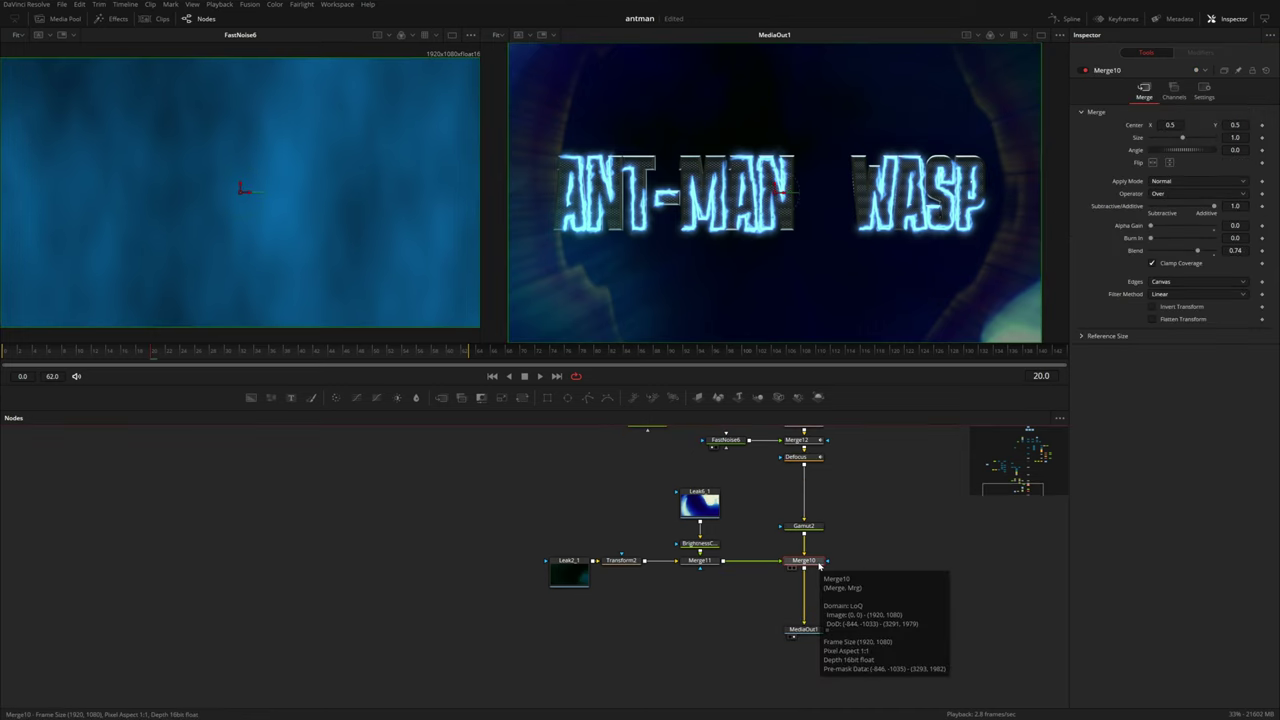
pyautogui.scroll(2, 819, 566)
pyautogui.hotkey('shift', 'space')
pyautogui.write('grain')
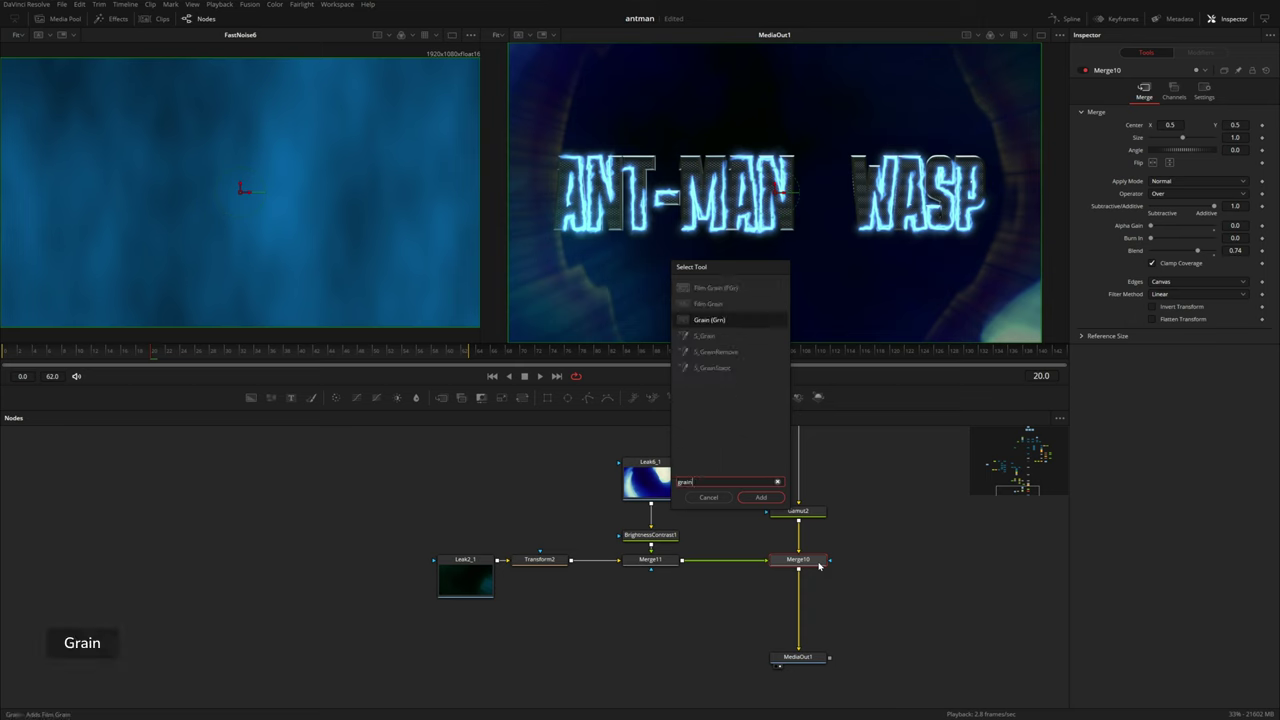
pyautogui.press('Return')
pyautogui.moveTo(1166, 113); pyautogui.dragTo(1158, 113)
pyautogui.press('Return')
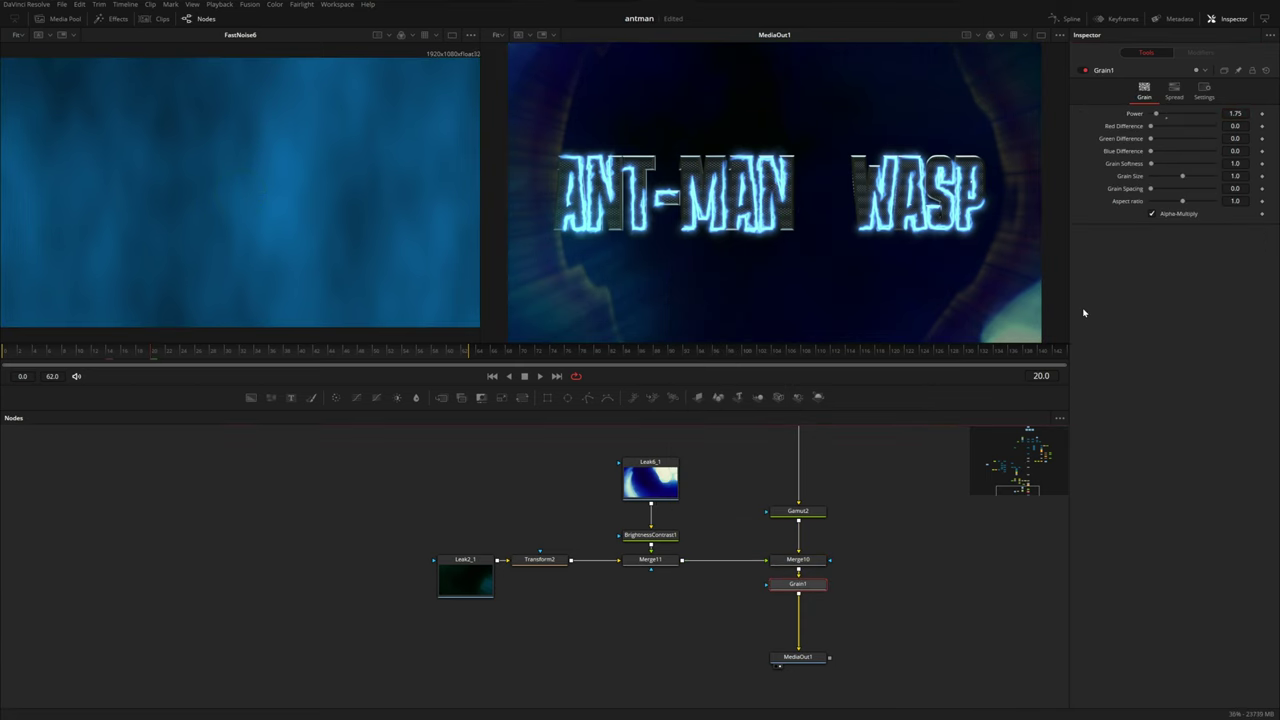
# Step: Add the Chromatic Aberration template from the Fusion tools after Grain1 and inspect its fringing on the letters up close
pyautogui.click(112, 18)
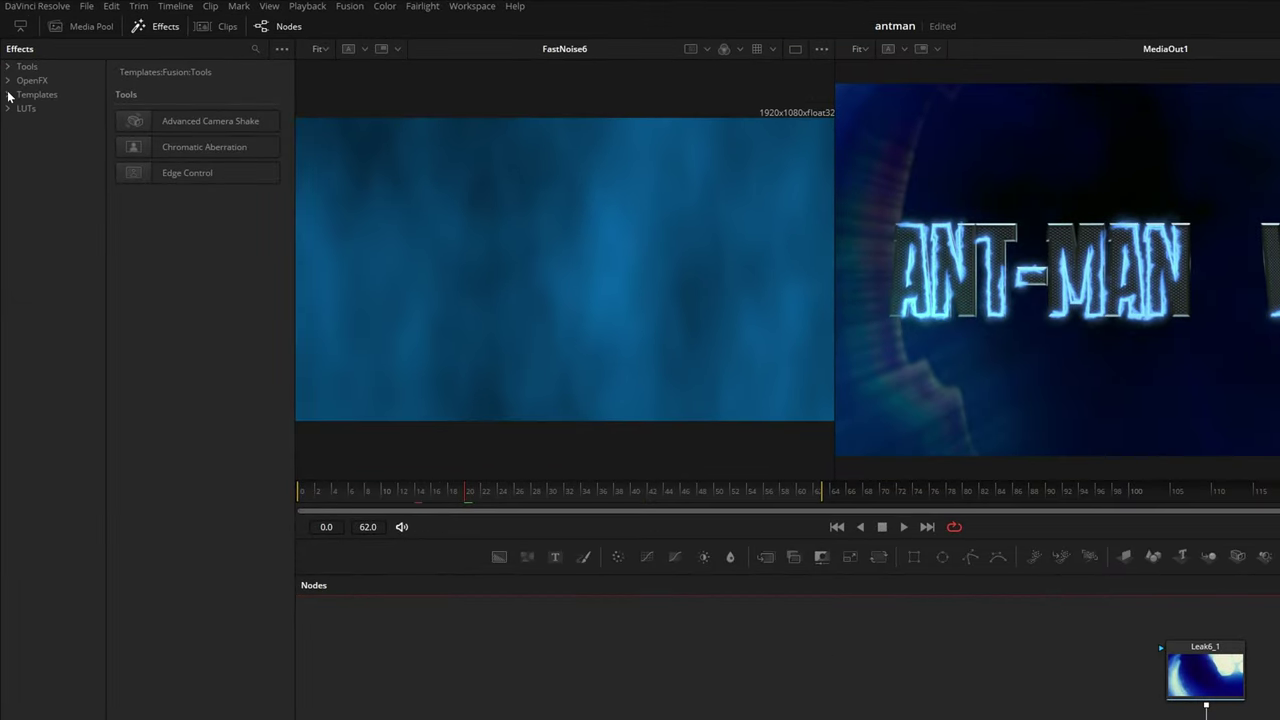
pyautogui.click(9, 95)
pyautogui.click(21, 123)
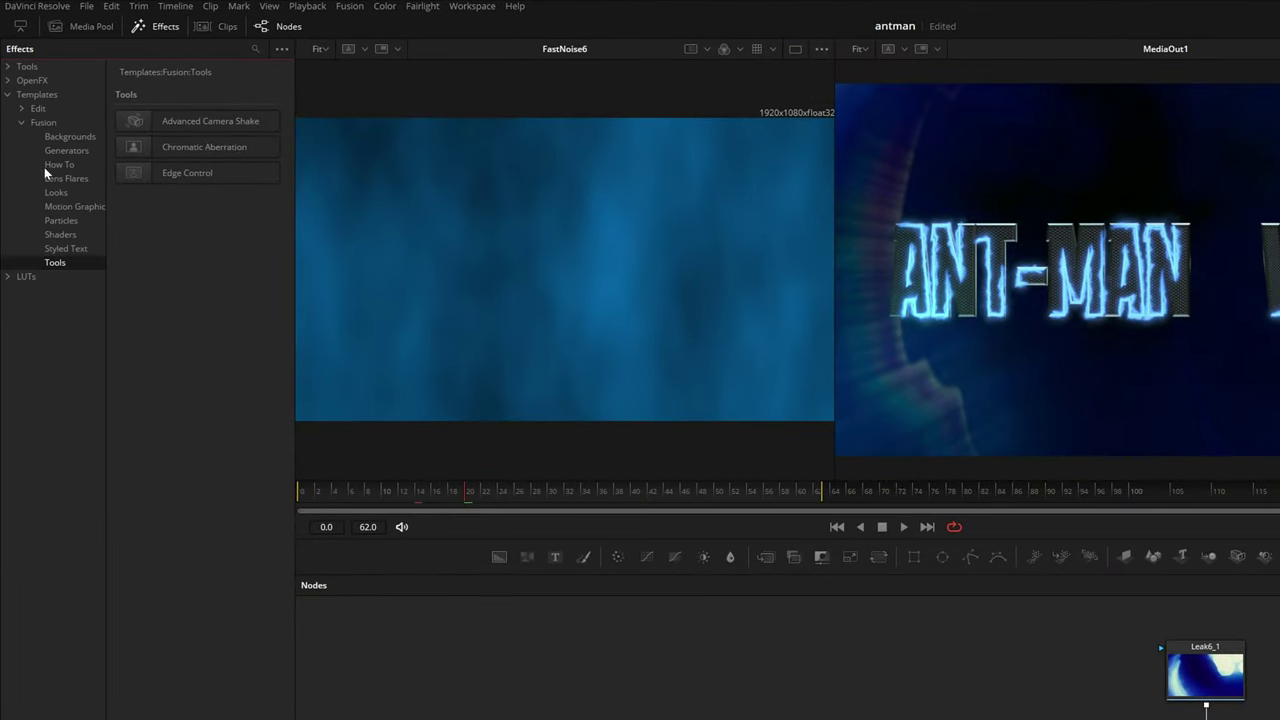
pyautogui.click(188, 151)
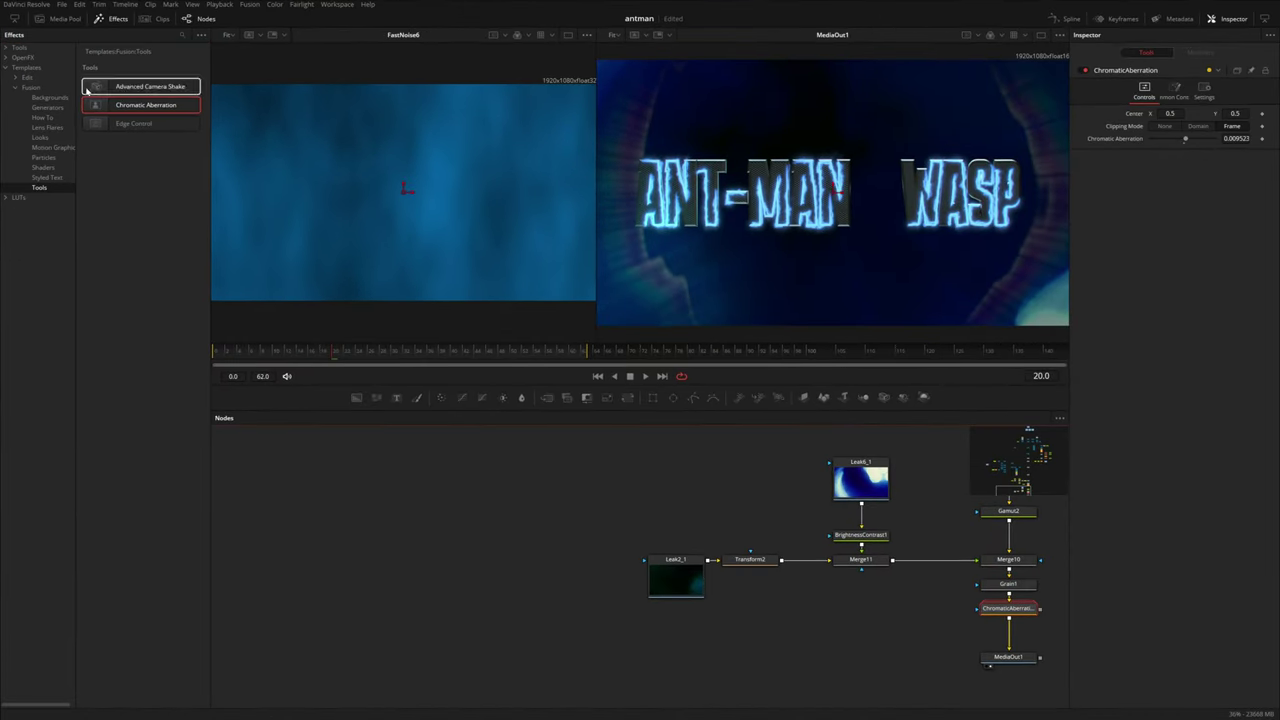
pyautogui.click(112, 19)
pyautogui.scroll(5, 910, 148)
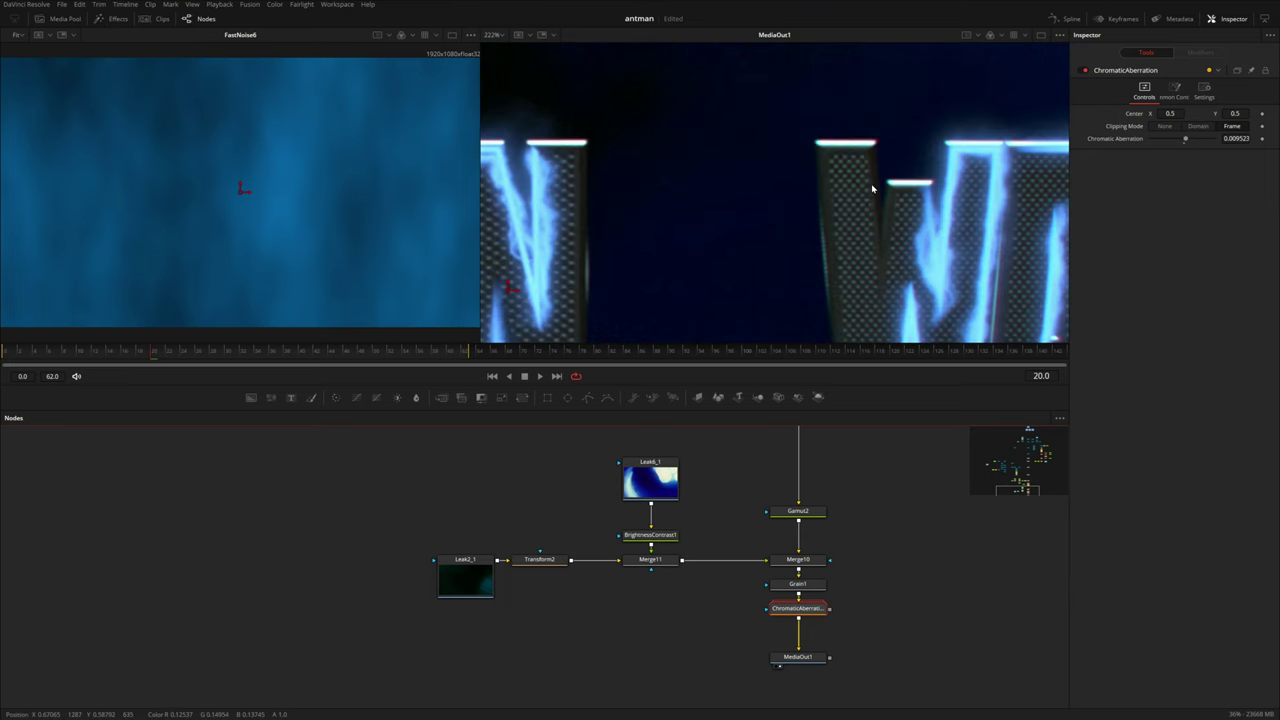
pyautogui.hotkey('ctrl', 'f')
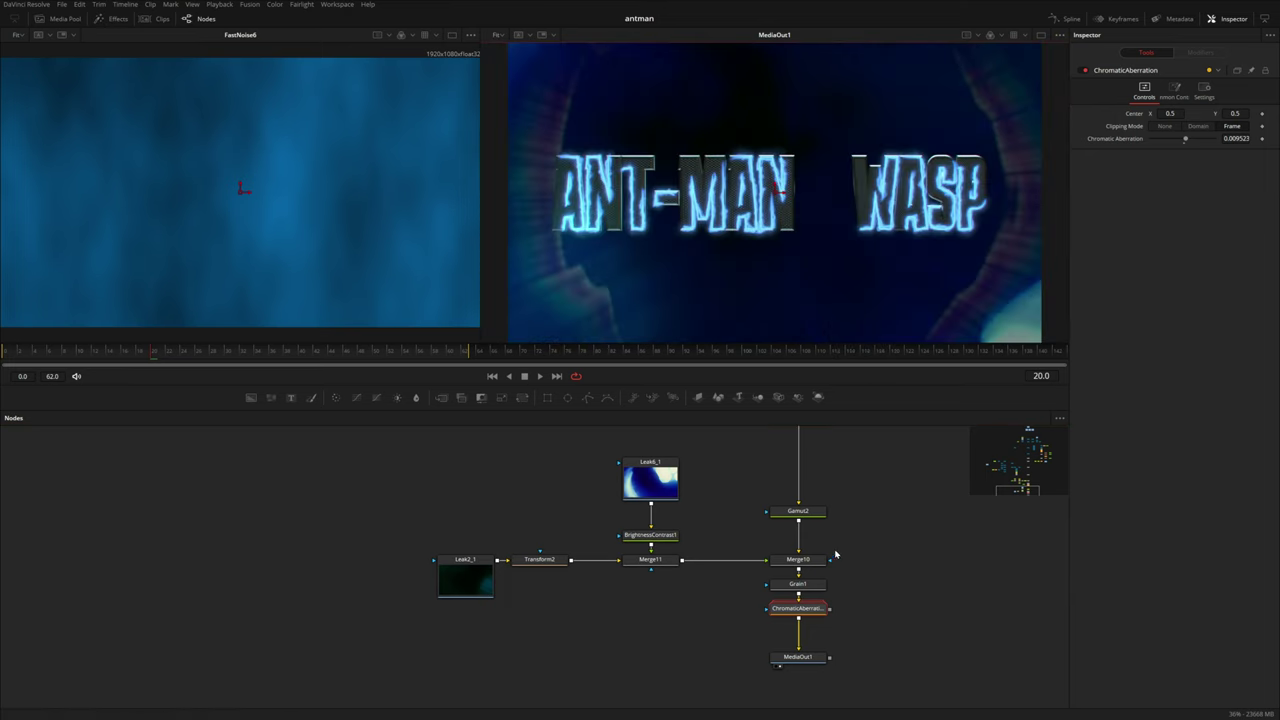
# Step: Review the "AND THE" text node, its instance, and the connected renderer and glow nodes, then play the composition
pyautogui.moveTo(1019, 466); pyautogui.dragTo(1024, 450)
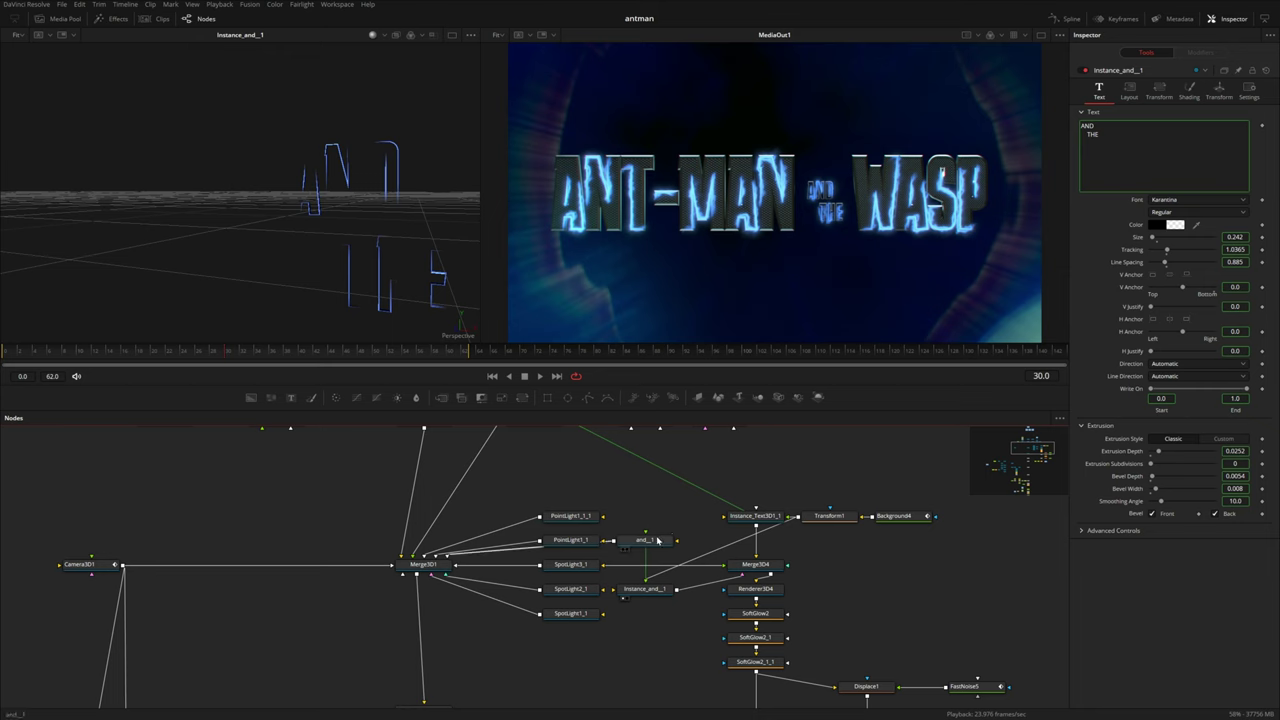
pyautogui.click(656, 541)
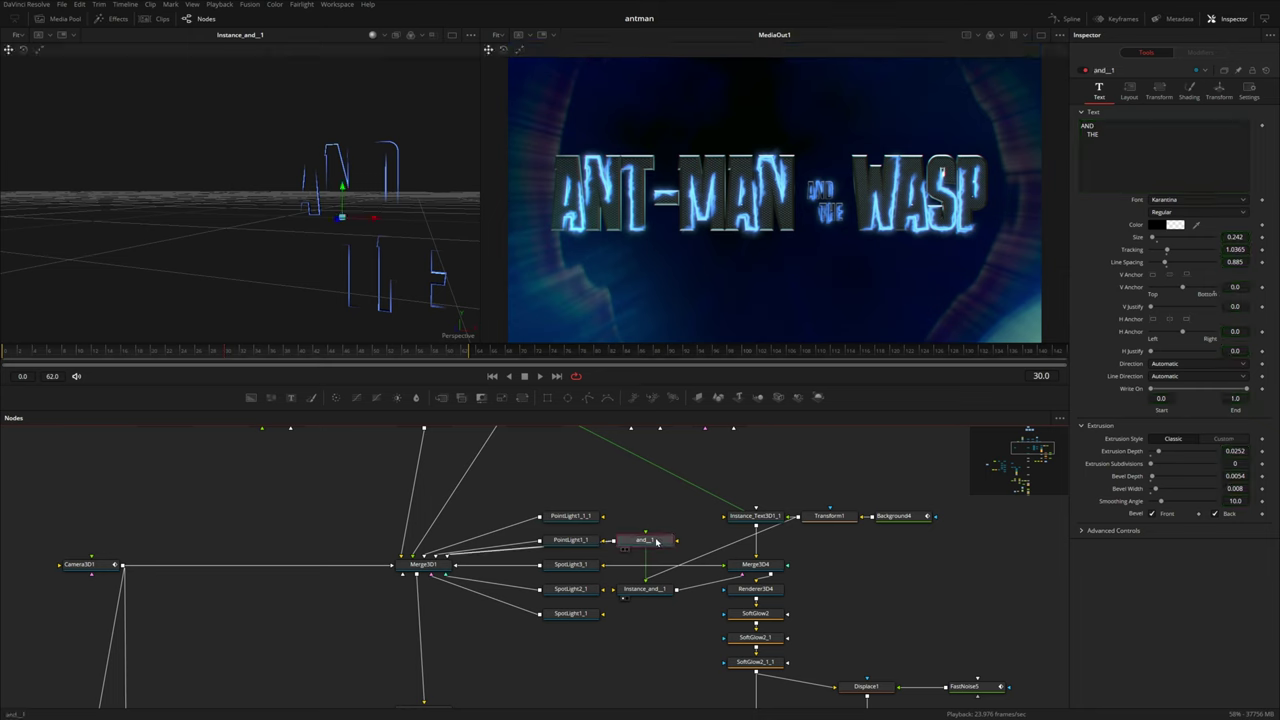
pyautogui.click(640, 591)
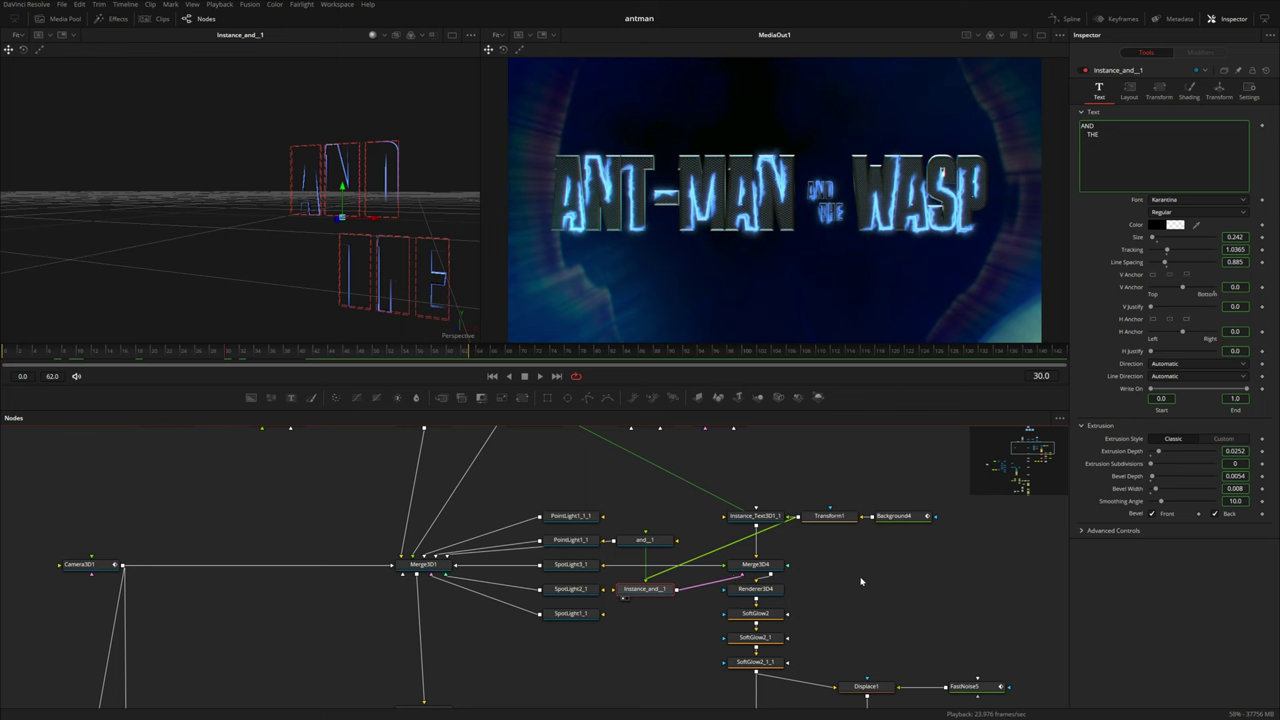
pyautogui.moveTo(860, 579); pyautogui.dragTo(743, 690)
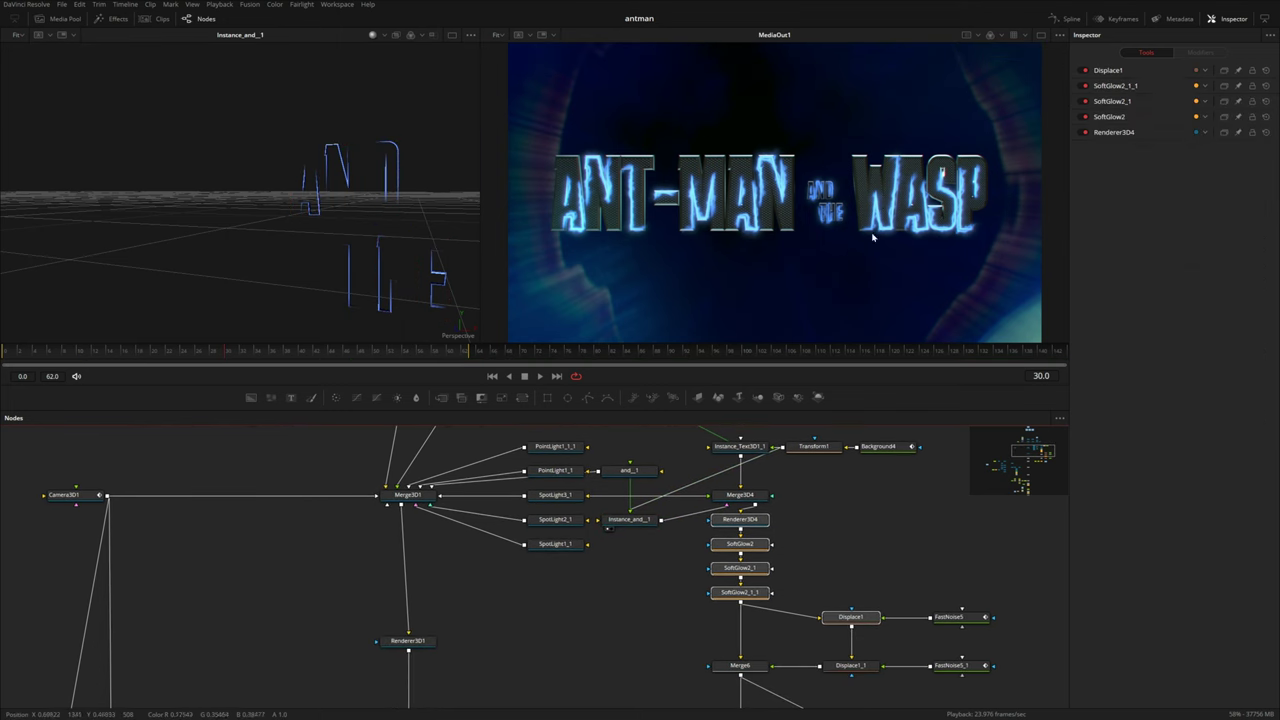
pyautogui.press('space')
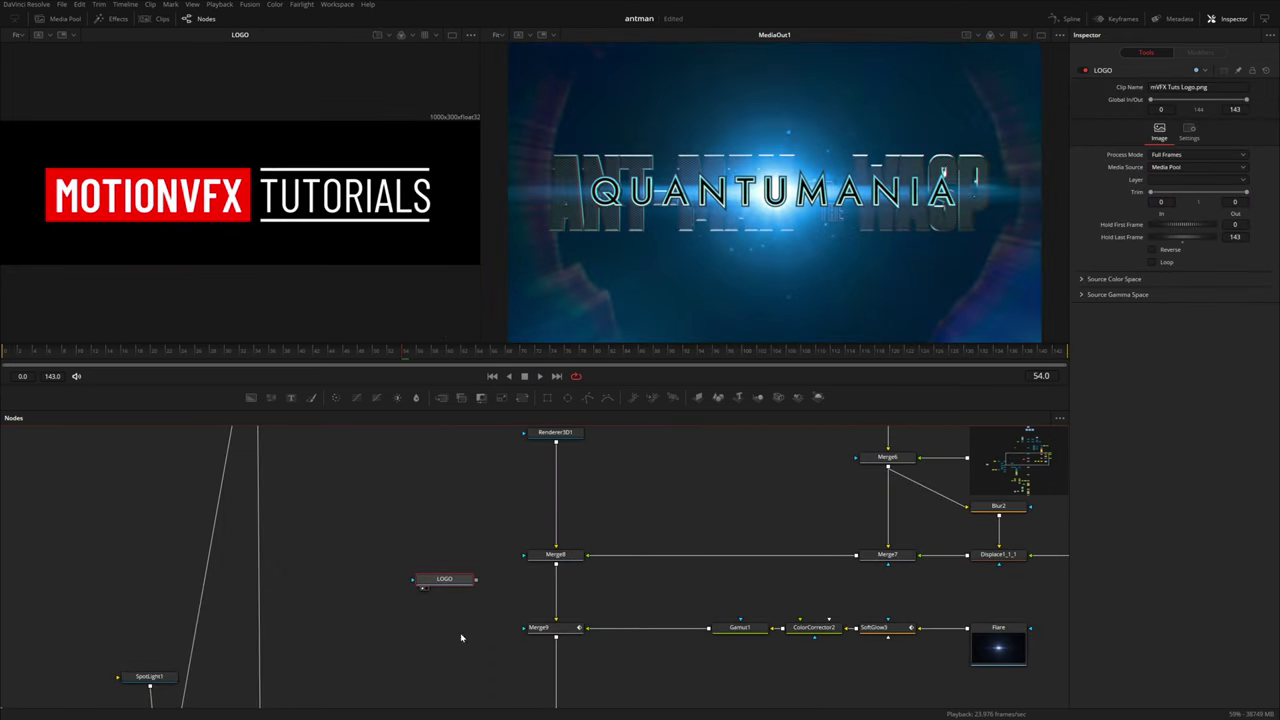
# Step: Merge the LOGO clip after Merge8, scale it to 0.427, and raise its Y center to 0.683
pyautogui.moveTo(476, 579); pyautogui.dragTo(556, 575)
pyautogui.moveTo(1235, 125); pyautogui.dragTo(1190, 138)
pyautogui.moveTo(1235, 125); pyautogui.dragTo(1215, 125)
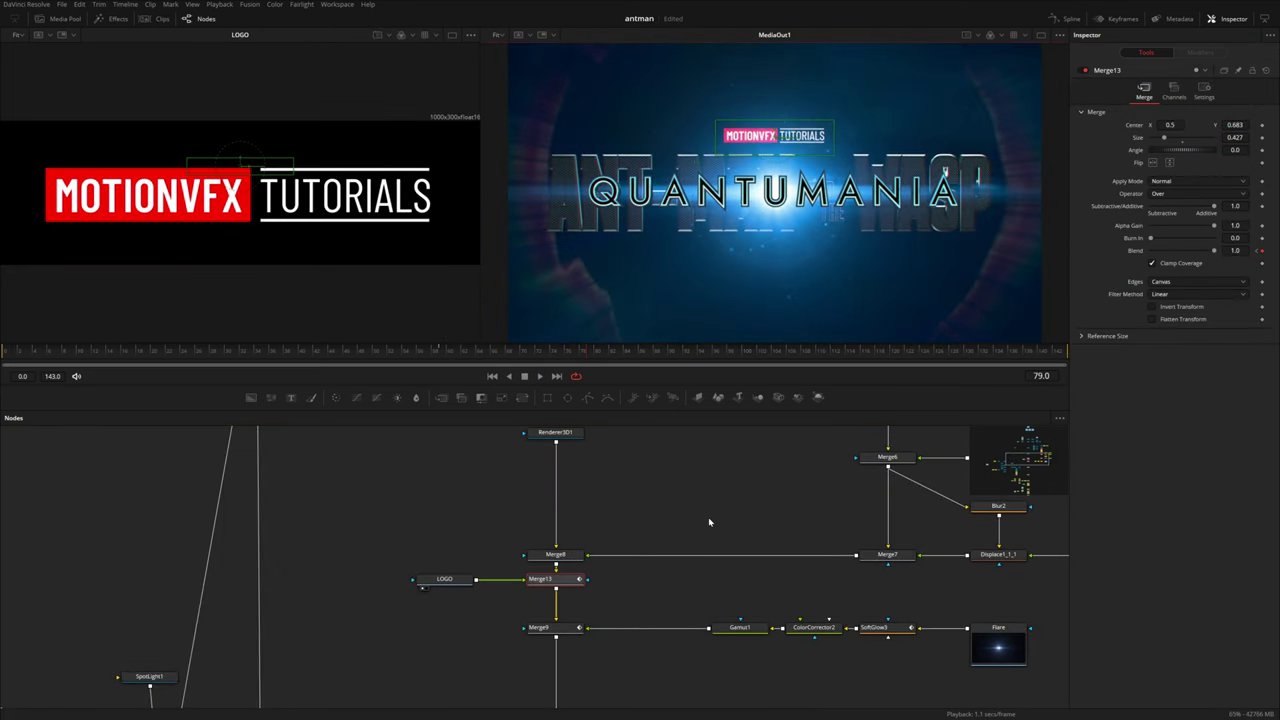
# Step: Set SphereMap2's X rotation to -61.4 to shift the reflections on the Quantumania text
pyautogui.scroll(-4, 598, 535)
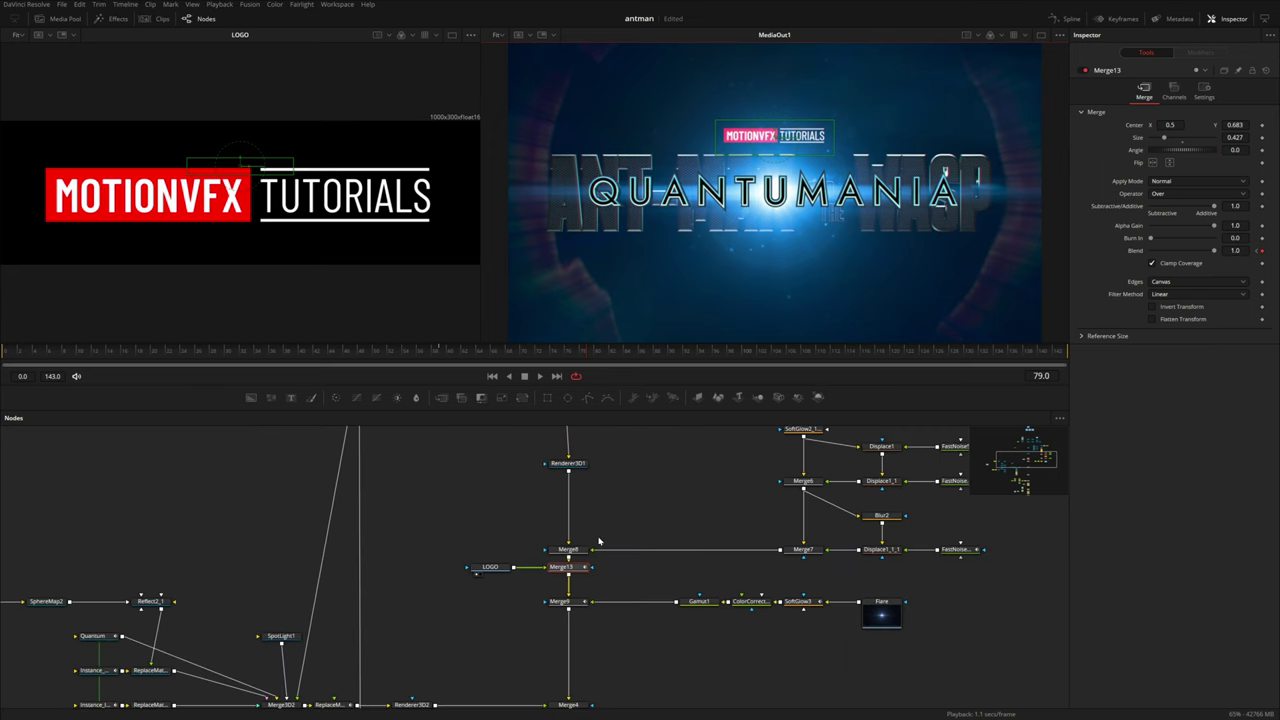
pyautogui.moveTo(526, 549); pyautogui.dragTo(766, 441)
pyautogui.scroll(4, 460, 483)
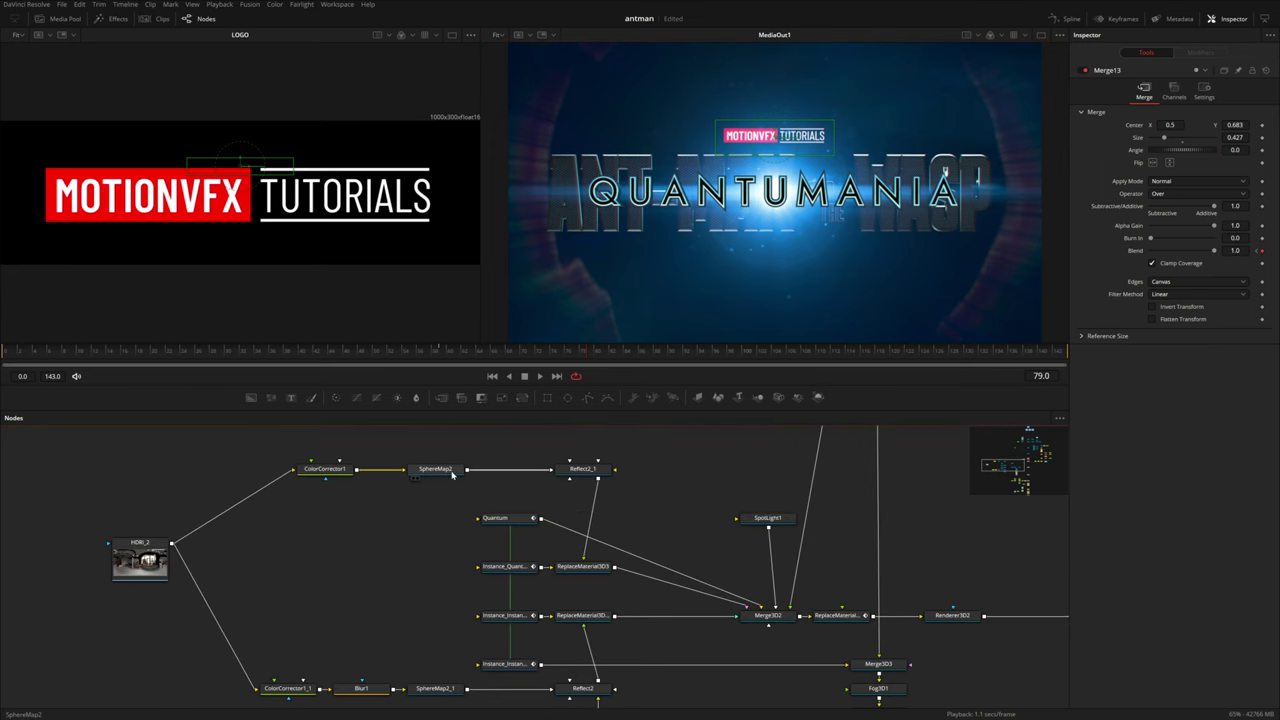
pyautogui.click(436, 469)
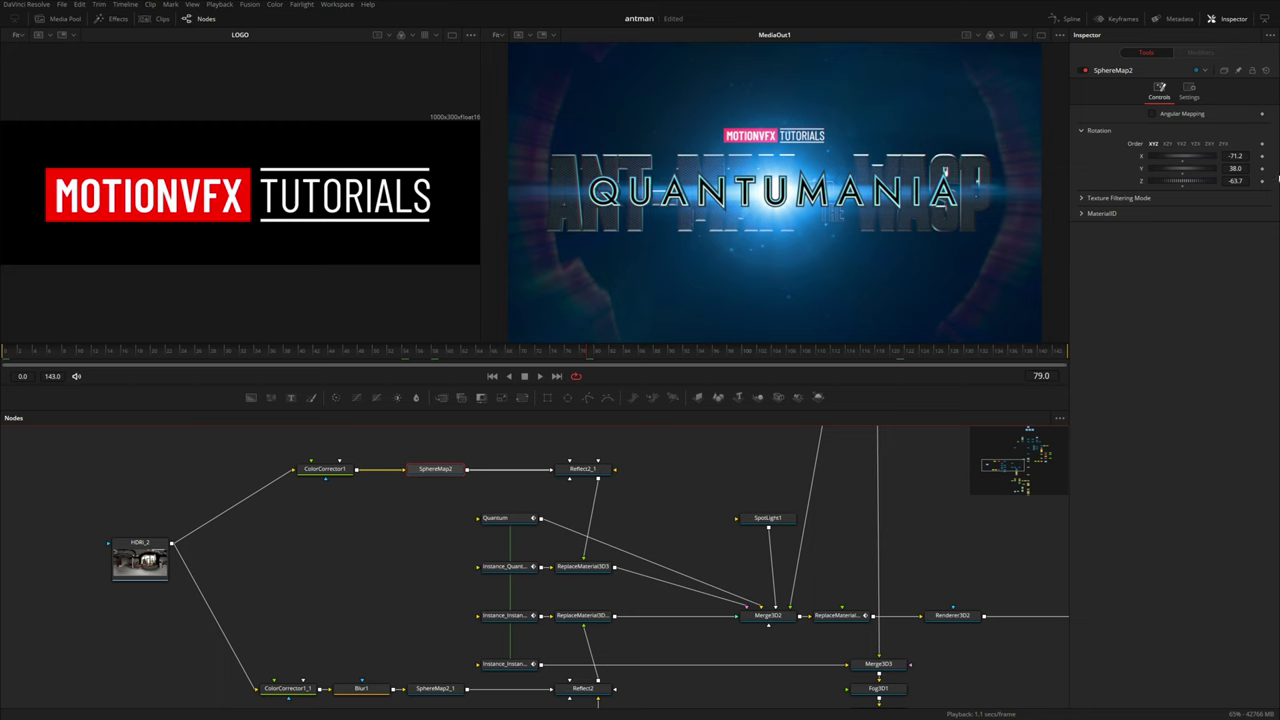
pyautogui.moveTo(1235, 156)
pyautogui.mouseDown()
pyautogui.moveTo(1270, 156)
pyautogui.moveTo(1238, 156)
pyautogui.mouseUp()
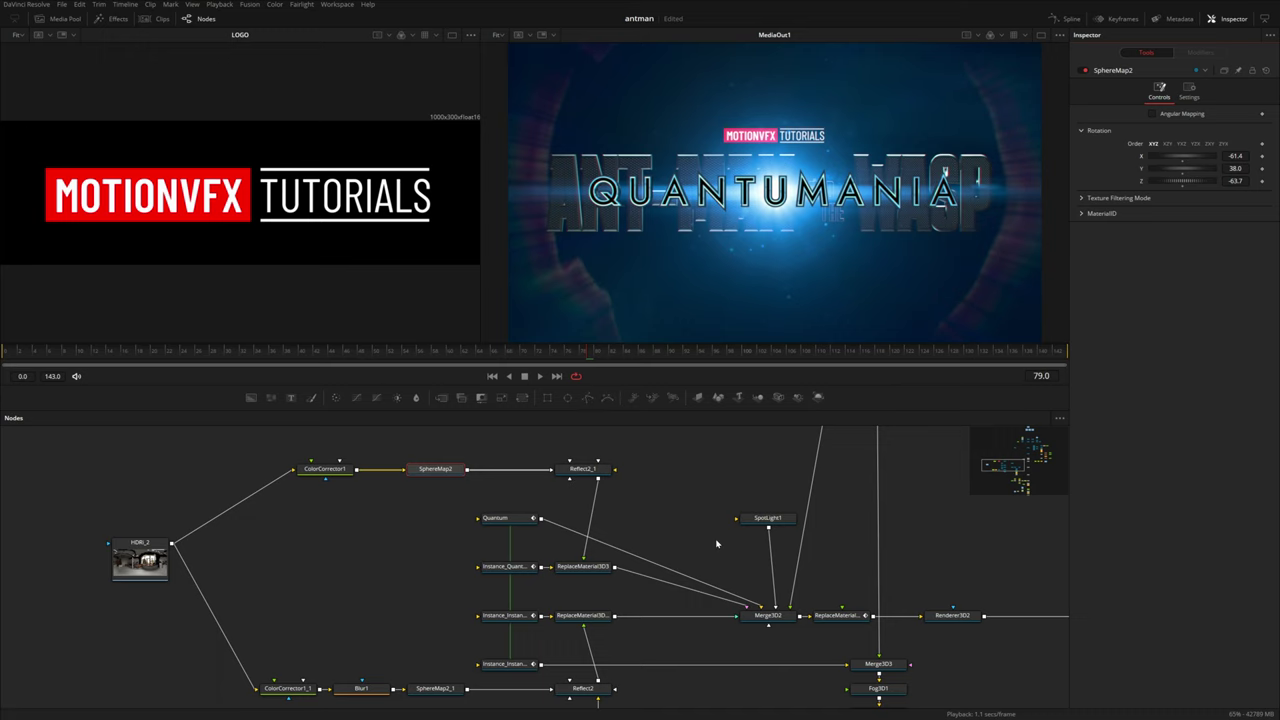
pyautogui.scroll(-2, 729, 531)
pyautogui.moveTo(665, 549); pyautogui.dragTo(600, 660)
pyautogui.moveTo(702, 430); pyautogui.dragTo(590, 645)
pyautogui.moveTo(640, 480); pyautogui.dragTo(559, 597)
pyautogui.scroll(3, 558, 593)
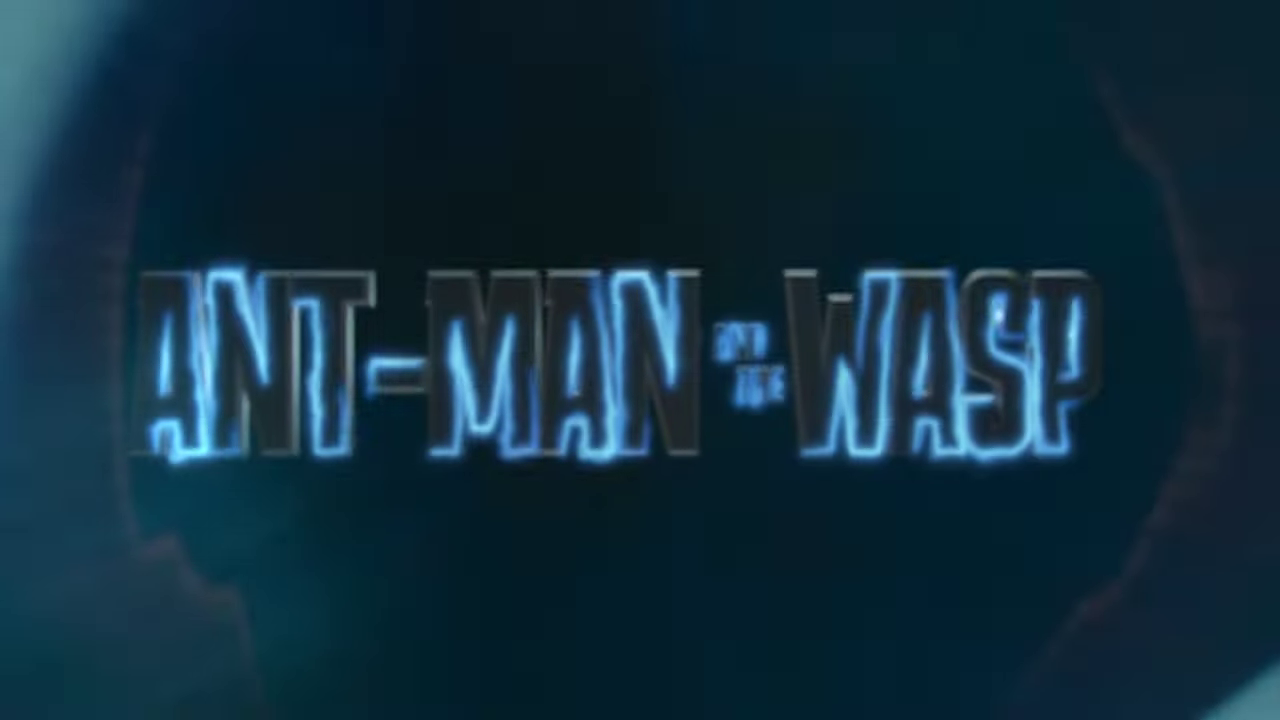